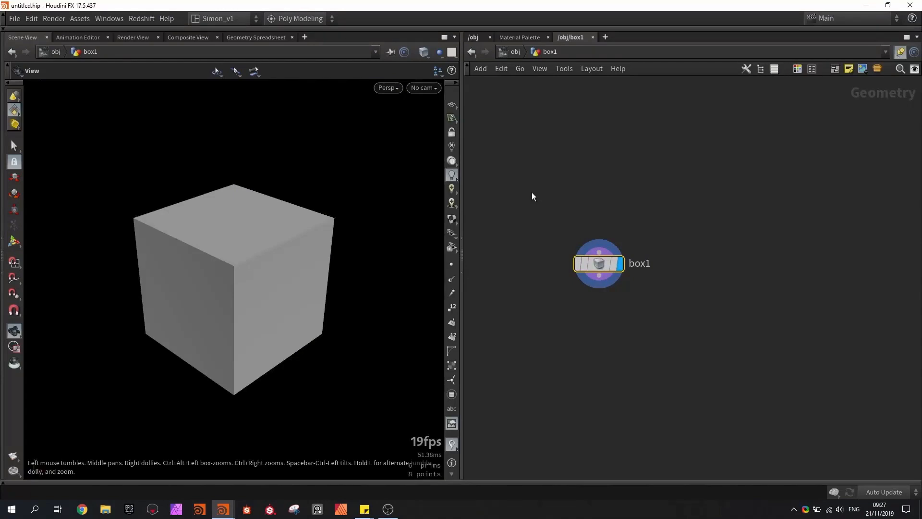
- Set the box's size to 0.03 in X, 1.225 in Y and 0.5 in Z
{"action": "key", "text": "p"}
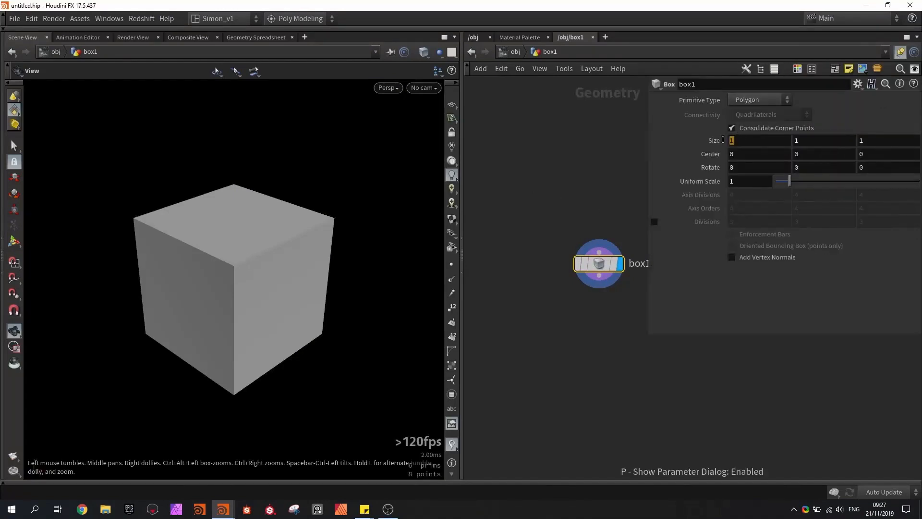
{"action": "left_click", "coordinate": [731, 140]}
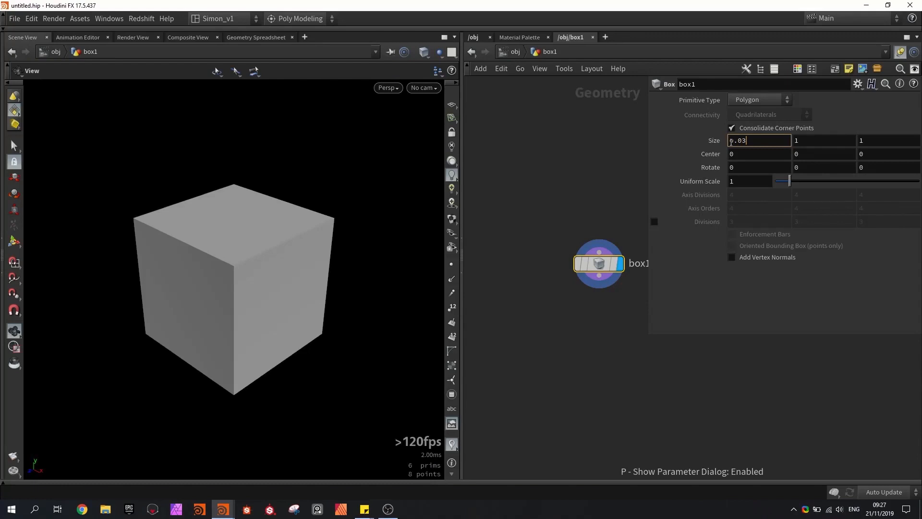
{"action": "key", "text": "Return"}
{"action": "left_click", "coordinate": [800, 140]}
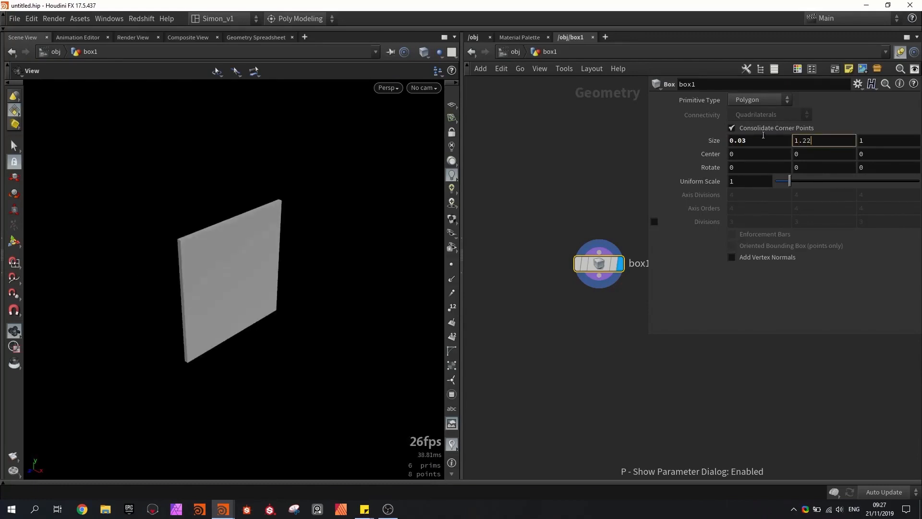
{"action": "type", "text": "1.225"}
{"action": "key", "text": "Return"}
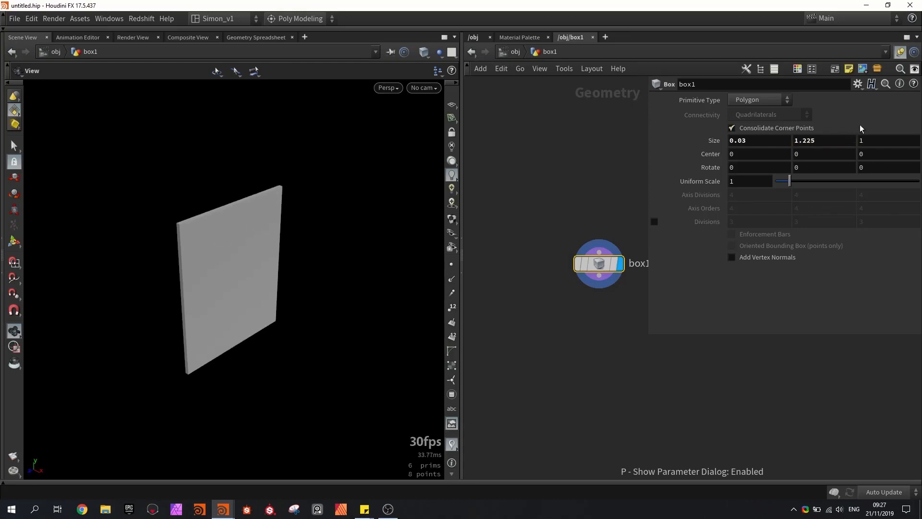
{"action": "left_click", "coordinate": [899, 143]}
{"action": "key", "text": "Return"}
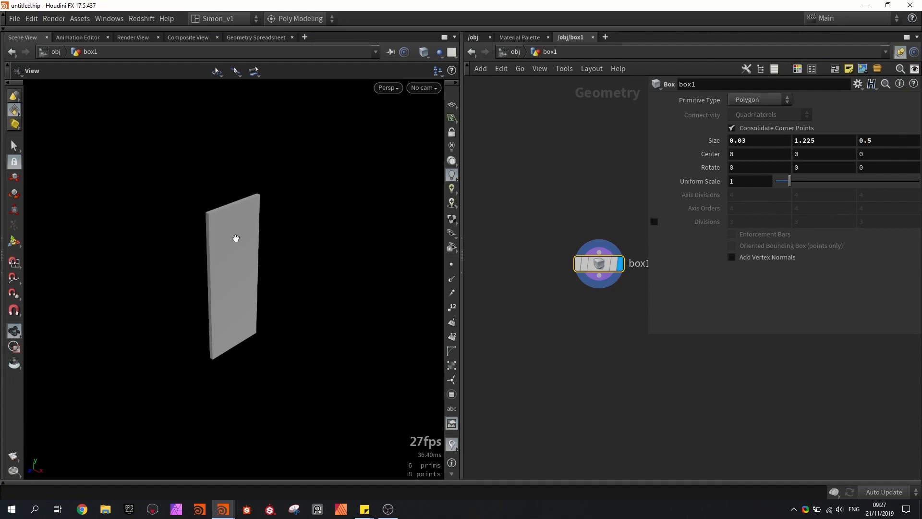
- Show the reference grid in the 3D view and set the box's Y size to 1.25
{"action": "left_click", "coordinate": [452, 106]}
{"action": "left_click_drag", "start_coordinate": [313, 213], "coordinate": [266, 254]}
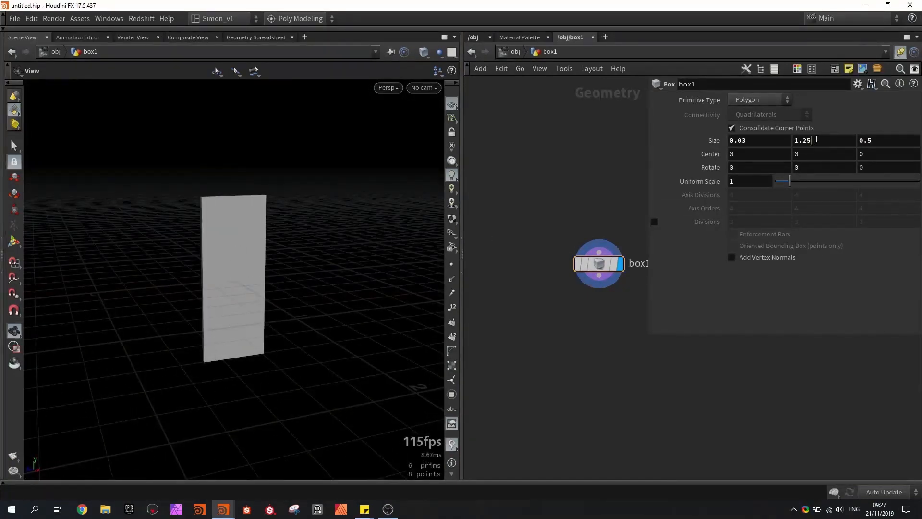
{"action": "left_click_drag", "start_coordinate": [816, 139], "coordinate": [791, 140]}
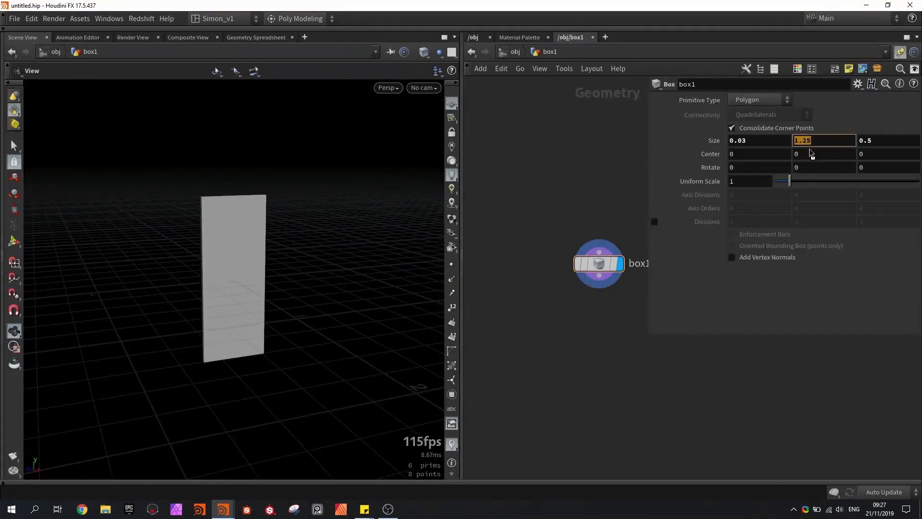
- Link the box's Y center to its Y size with a relative channel reference, using the expression ch("sizey")/2
{"action": "left_click_drag", "start_coordinate": [813, 154], "coordinate": [813, 154]}
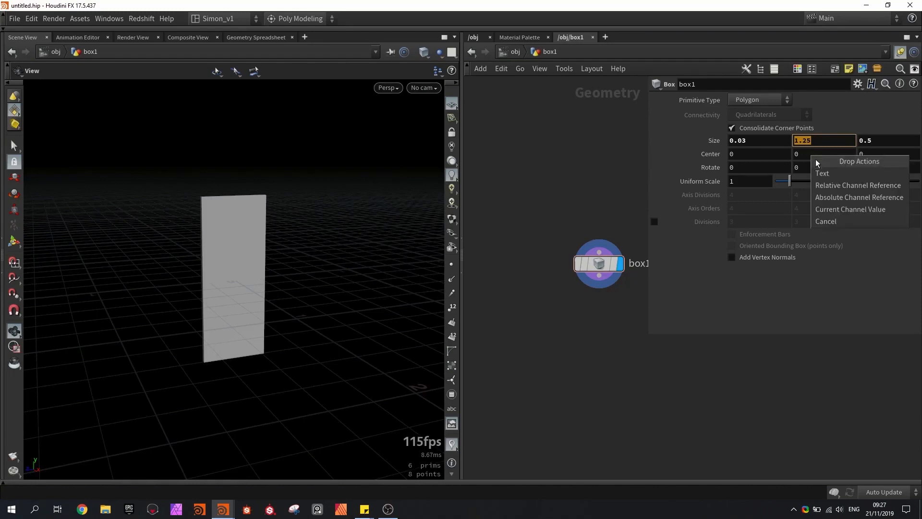
{"action": "left_click", "coordinate": [839, 185]}
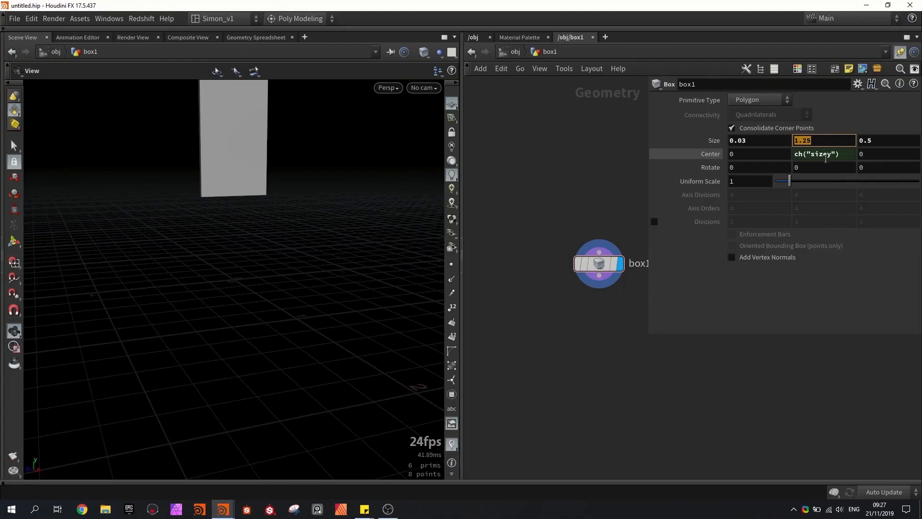
{"action": "left_click", "coordinate": [842, 155]}
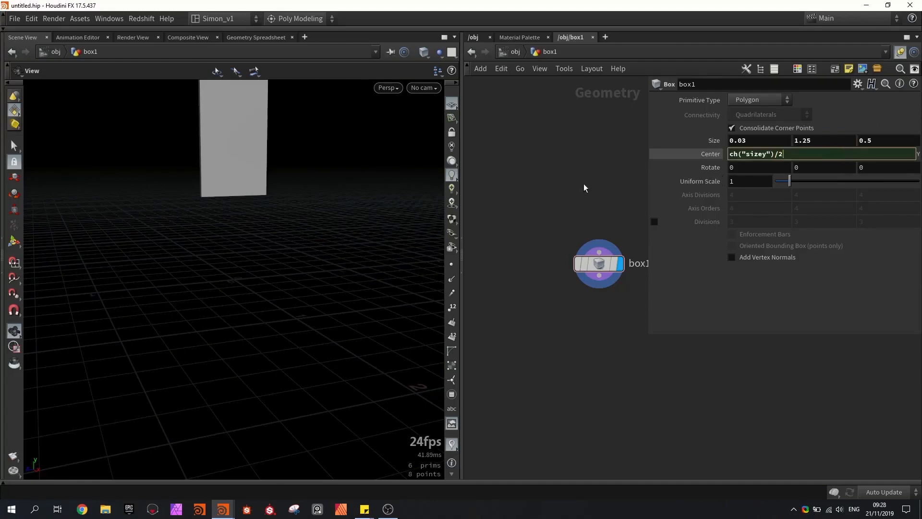
{"action": "key", "text": "Return"}
{"action": "left_click_drag", "start_coordinate": [237, 253], "coordinate": [218, 274]}
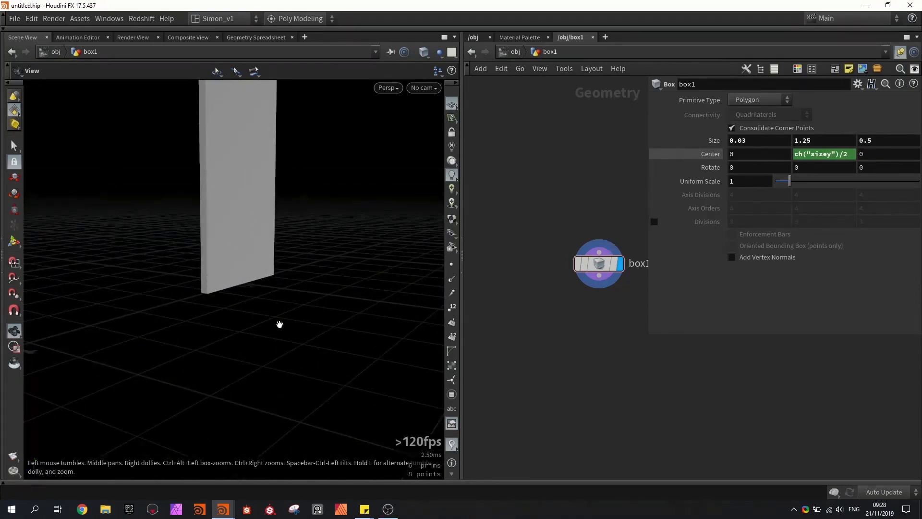
- Test the box's Y size at 2, and return it to 1.25
{"action": "left_click_drag", "start_coordinate": [792, 142], "coordinate": [764, 142]}
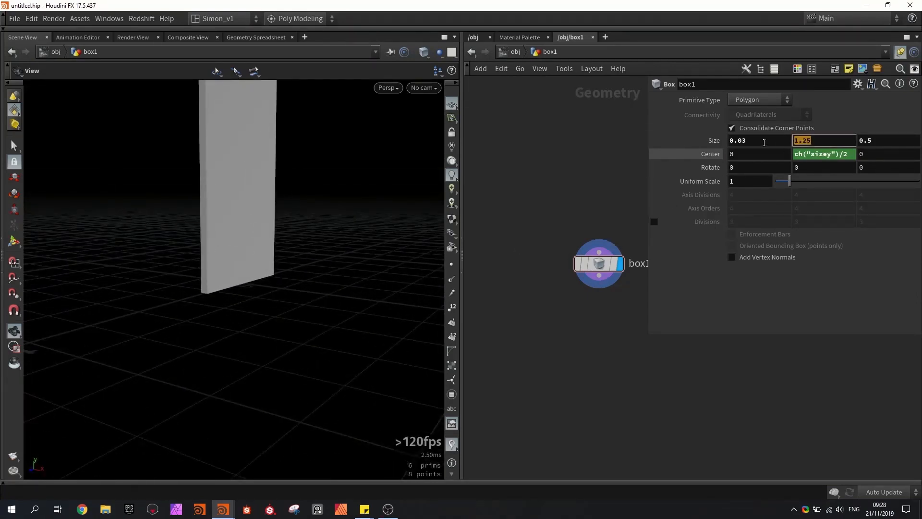
{"action": "type", "text": "2"}
{"action": "key", "text": "Return"}
{"action": "key", "text": "BackSpace"}
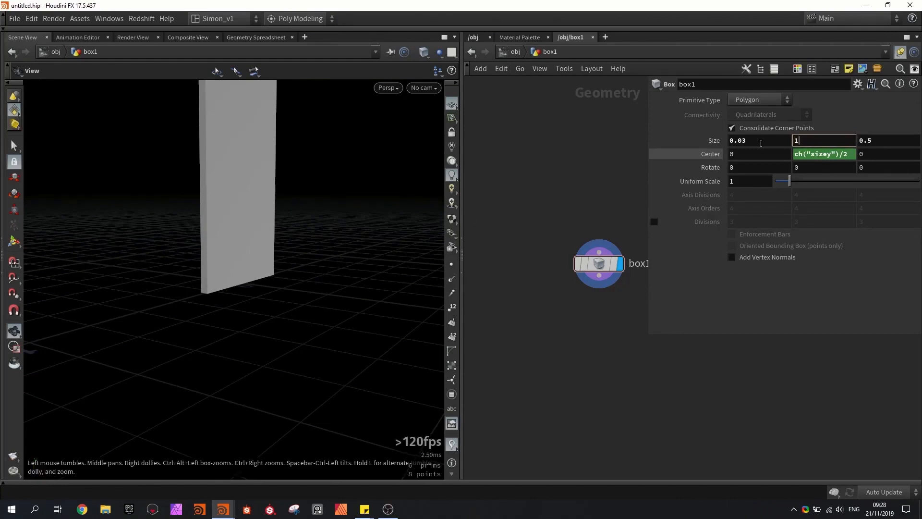
{"action": "key", "text": "Return"}
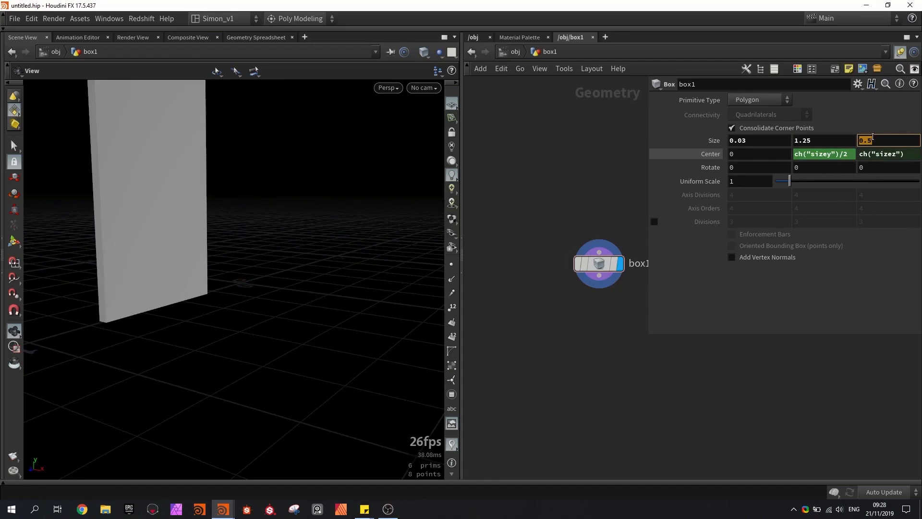
- Set the box's Z center to half its depth with the expression ch("sizez")/2
{"action": "left_click", "coordinate": [904, 156]}
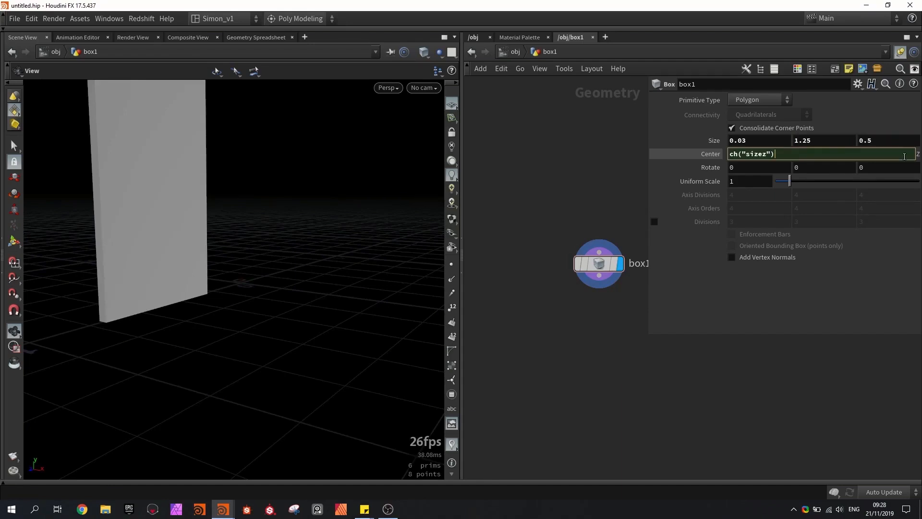
{"action": "type", "text": "/2"}
{"action": "key", "text": "Return"}
{"action": "left_click_drag", "start_coordinate": [193, 218], "coordinate": [247, 278]}
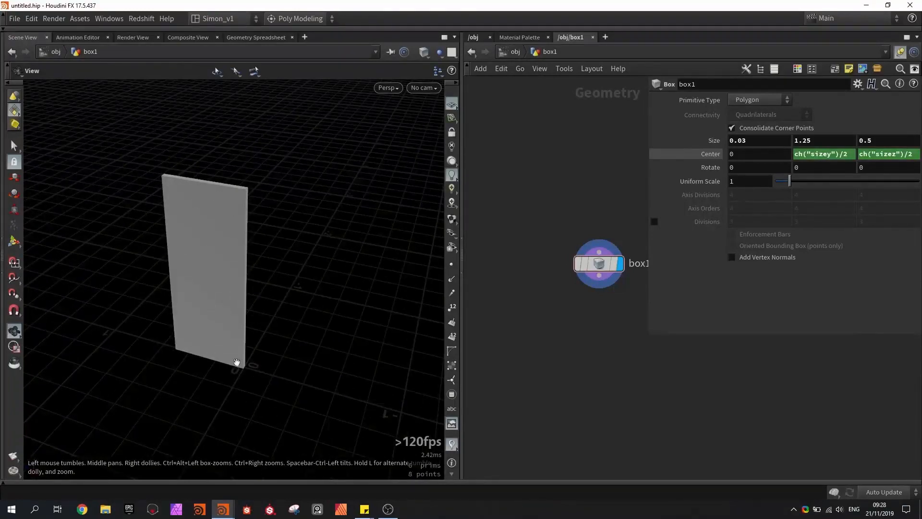
{"action": "left_click_drag", "start_coordinate": [269, 329], "coordinate": [315, 346]}
{"action": "right_click_drag", "start_coordinate": [315, 346], "coordinate": [194, 342]}
- Add a Null node connected below box1 and name it OUT_Base_Door
{"action": "middle_click_drag", "start_coordinate": [588, 301], "coordinate": [543, 275]}
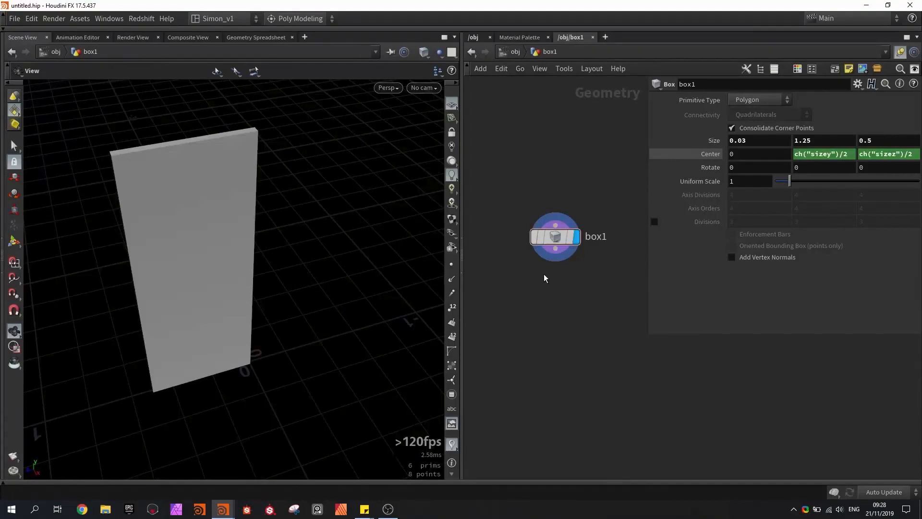
{"action": "key", "text": "Tab"}
{"action": "type", "text": "null"}
{"action": "key", "text": "Return"}
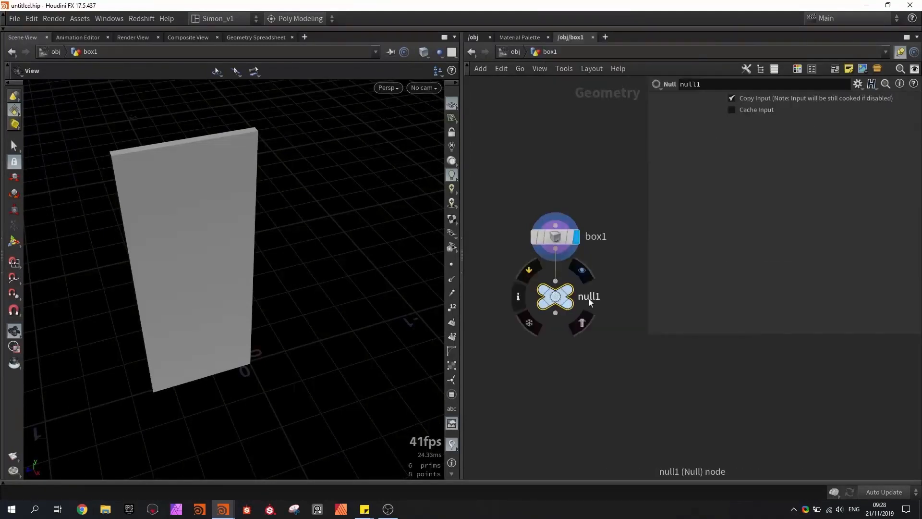
{"action": "double_click", "coordinate": [589, 297]}
{"action": "type", "text": "OUT_Base_"}
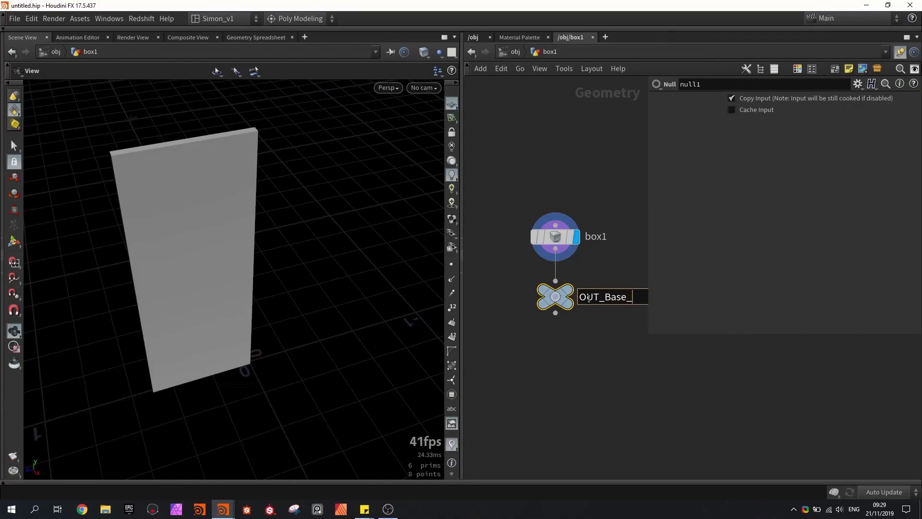
{"action": "type", "text": "Door"}
{"action": "key", "text": "Return"}
- Widen the network editor pane to make more room for the node graph
{"action": "left_click_drag", "start_coordinate": [462, 312], "coordinate": [359, 313]}
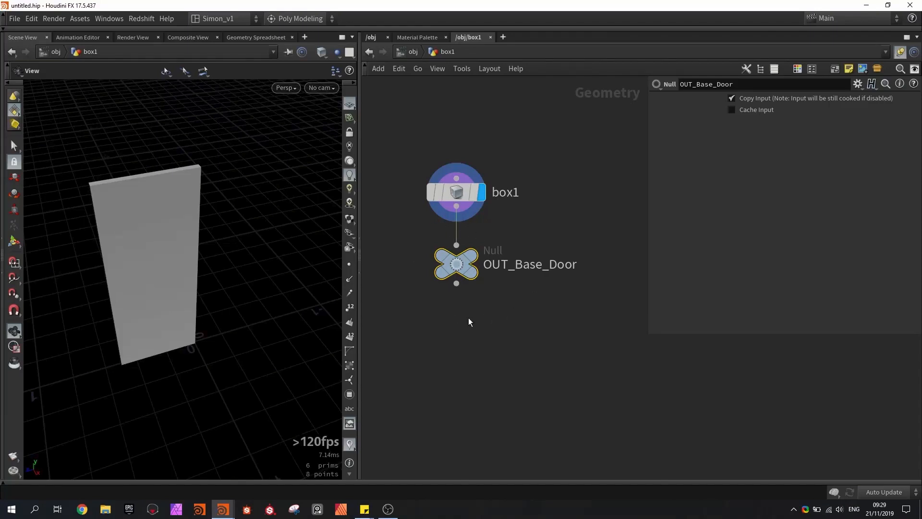
{"action": "middle_click_drag", "start_coordinate": [506, 327], "coordinate": [490, 313]}
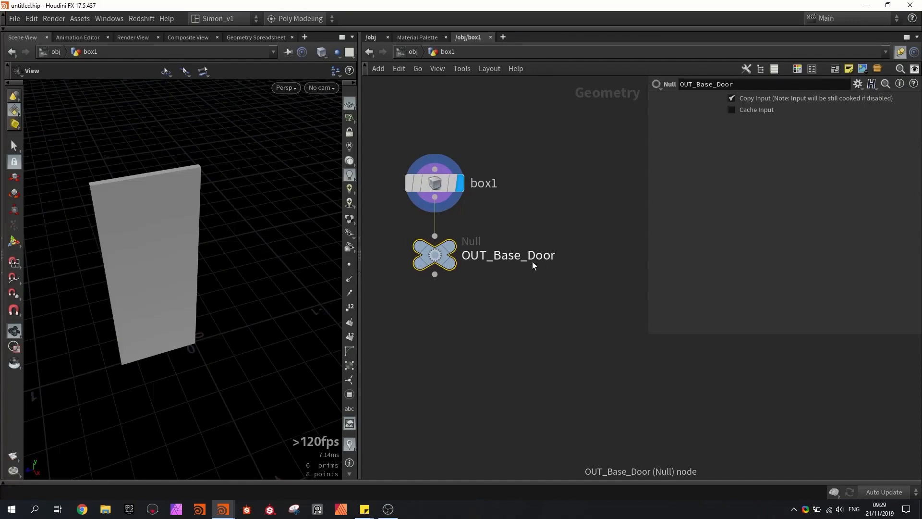
{"action": "middle_click_drag", "start_coordinate": [528, 269], "coordinate": [495, 261]}
{"action": "scroll", "coordinate": [483, 284], "scroll_direction": "down", "scroll_amount": 3}
- Add a Boolean node fed by OUT_Base_Door and set its operation to Shatter
{"action": "key", "text": "Tab"}
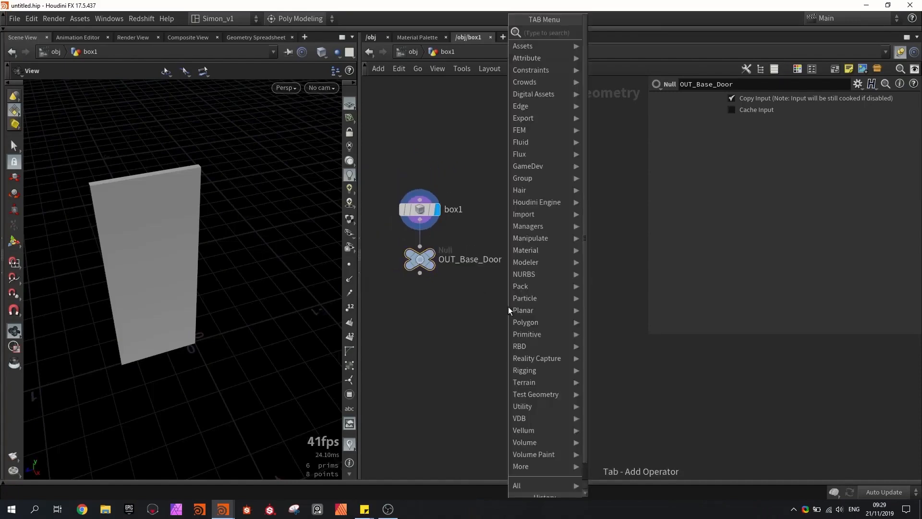
{"action": "type", "text": "box"}
{"action": "key", "text": "Return"}
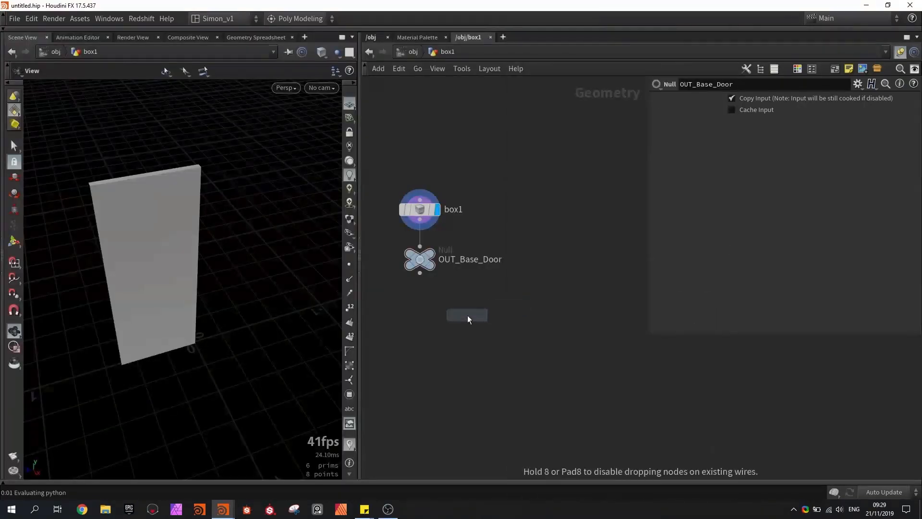
{"action": "scroll", "coordinate": [468, 316], "scroll_direction": "up", "scroll_amount": 2}
{"action": "left_click", "coordinate": [467, 315]}
{"action": "mouse_move", "coordinate": [476, 319]}
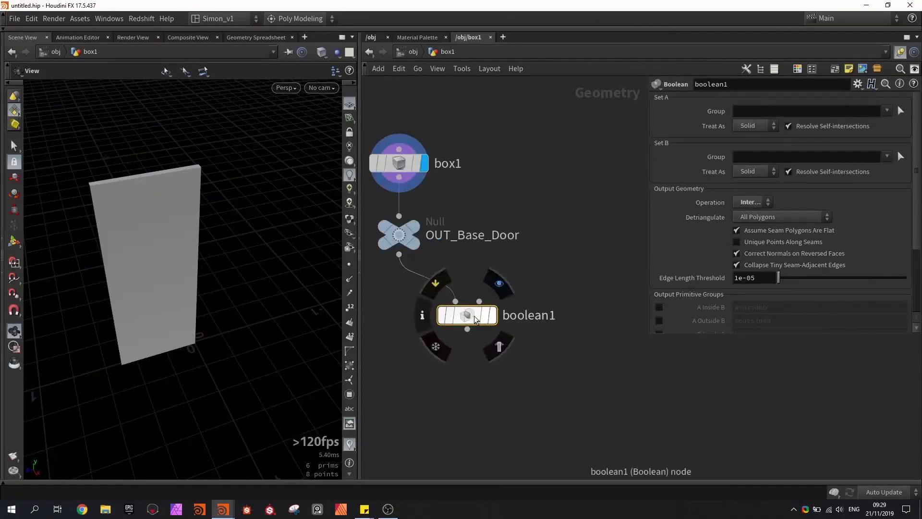
{"action": "left_click", "coordinate": [754, 201]}
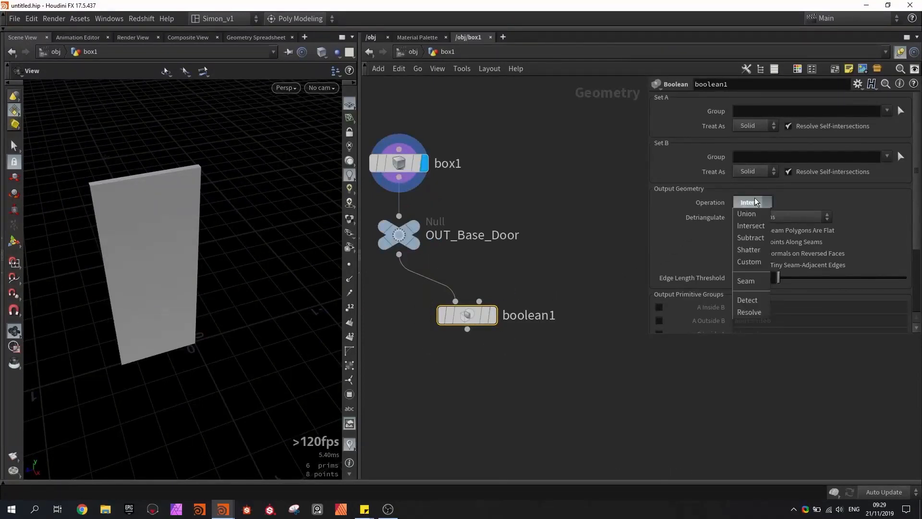
{"action": "left_click", "coordinate": [750, 253]}
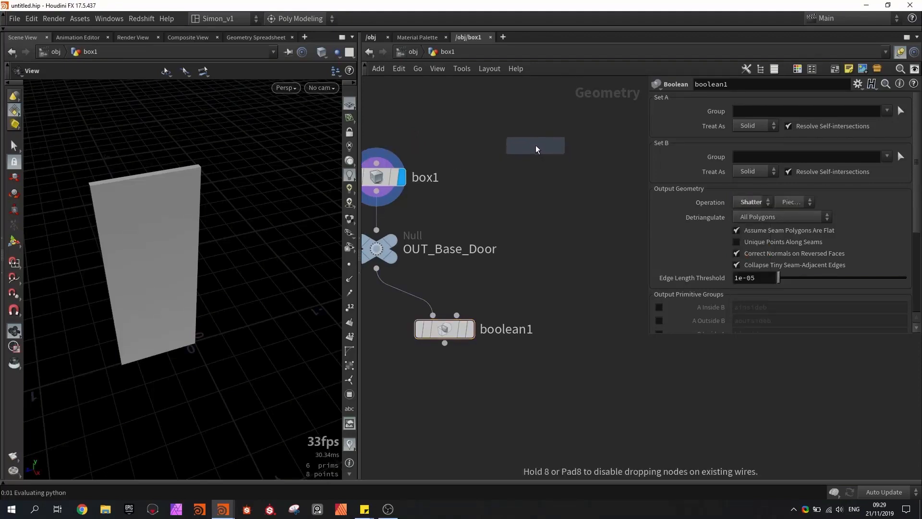
- Add a second Box node, wire it into the Boolean's second input and display the Boolean result
{"action": "left_click", "coordinate": [535, 152]}
{"action": "left_click_drag", "start_coordinate": [533, 162], "coordinate": [457, 315]}
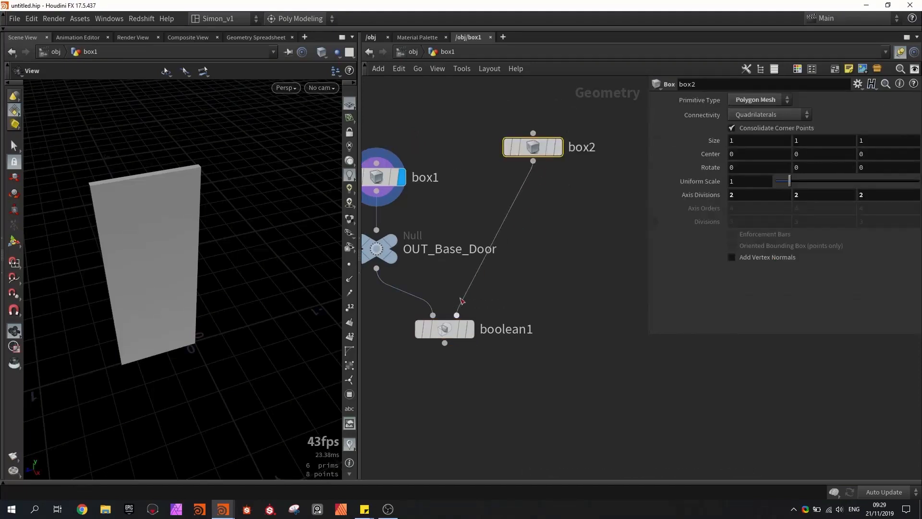
{"action": "left_click", "coordinate": [471, 329]}
- Move and resize the box2 cutter with its viewport handles so it overlaps one lower corner area of the door
{"action": "left_click_drag", "start_coordinate": [288, 251], "coordinate": [166, 258]}
{"action": "key", "text": "Return"}
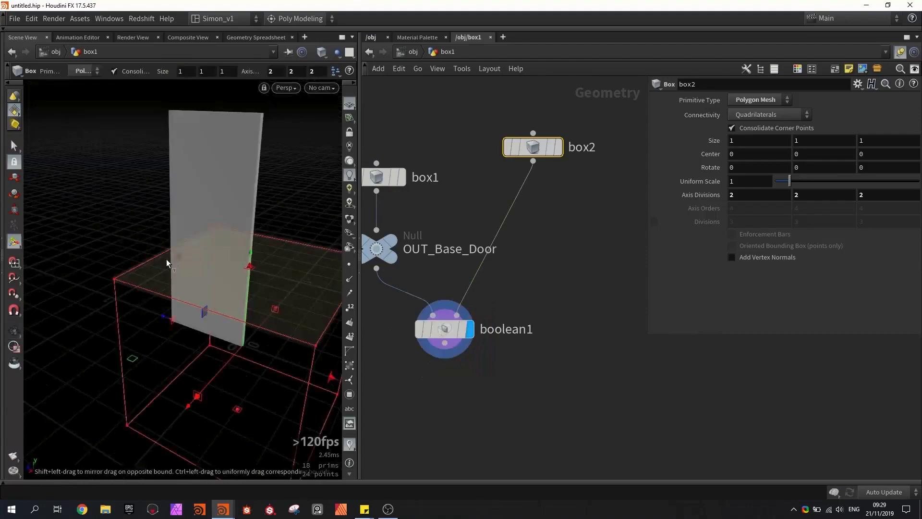
{"action": "left_click_drag", "start_coordinate": [220, 174], "coordinate": [224, 252], "text": "alt"}
{"action": "key", "text": "Return"}
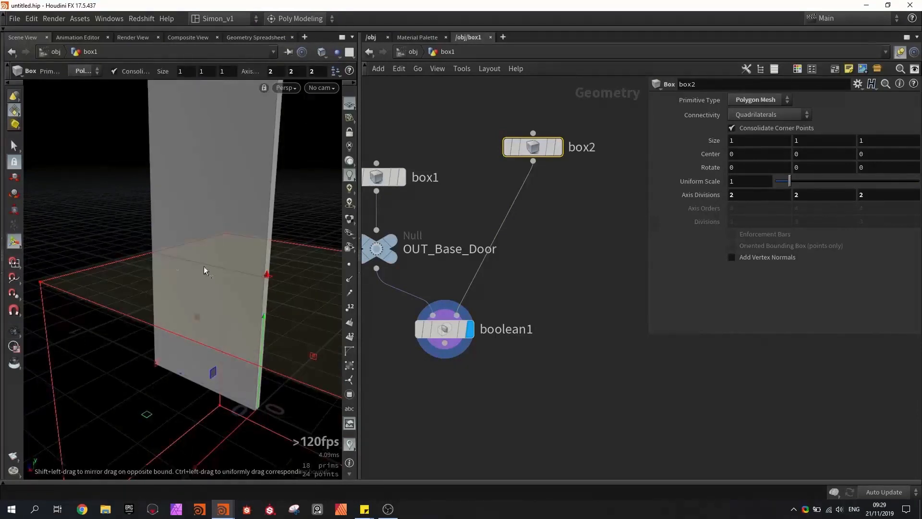
{"action": "key", "text": "Escape"}
{"action": "middle_click_drag", "start_coordinate": [174, 273], "coordinate": [188, 206], "text": "alt"}
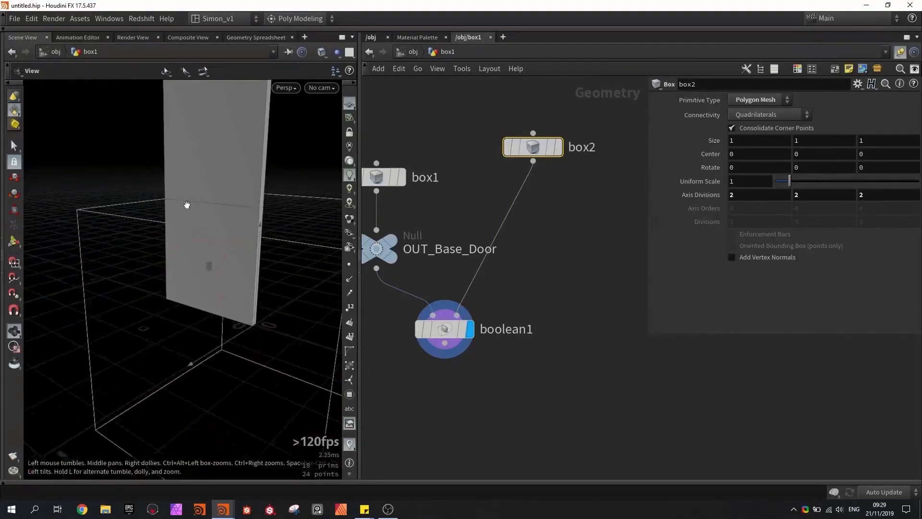
{"action": "left_click_drag", "start_coordinate": [166, 301], "coordinate": [237, 189]}
{"action": "middle_click_drag", "start_coordinate": [237, 189], "coordinate": [214, 229], "text": "alt"}
{"action": "left_click_drag", "start_coordinate": [244, 283], "coordinate": [237, 174]}
{"action": "left_click", "coordinate": [444, 329]}
- Insert a PolyBevel node between box2 and the Boolean
{"action": "key", "text": "Tab"}
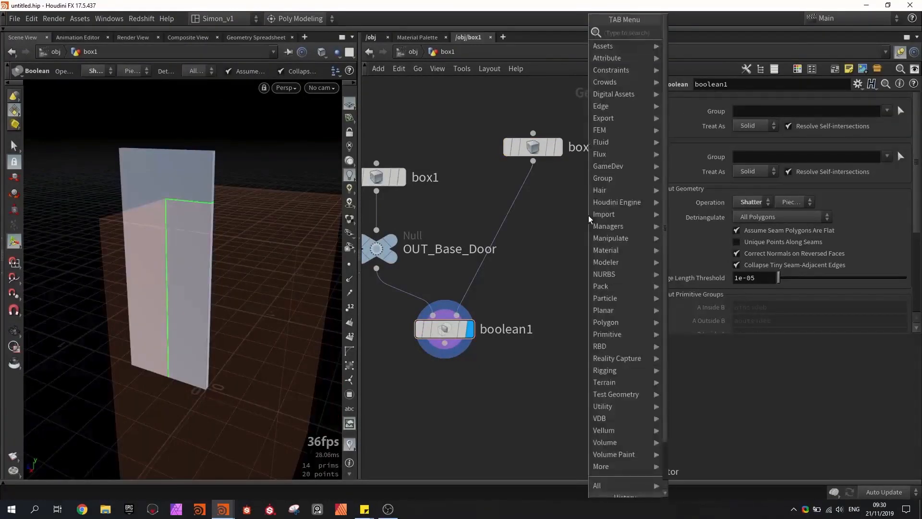
{"action": "type", "text": "beve"}
{"action": "left_click", "coordinate": [691, 45]}
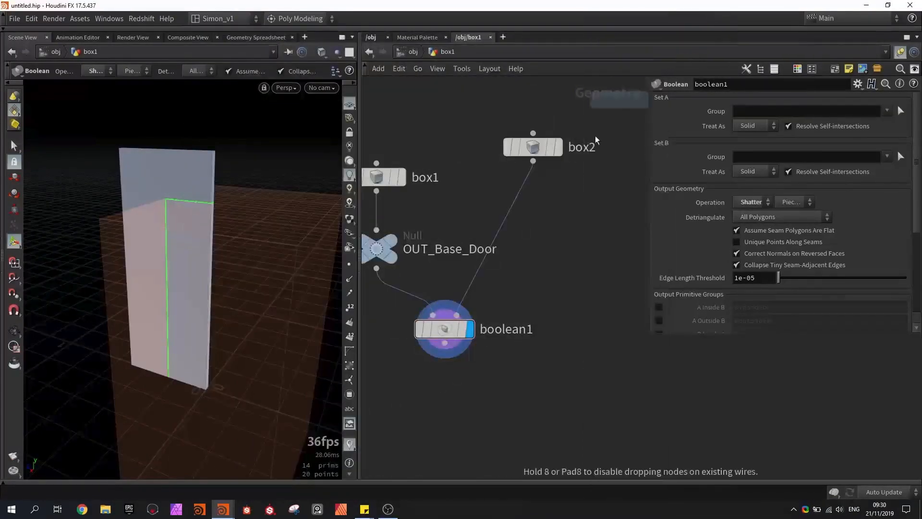
{"action": "left_click", "coordinate": [539, 214]}
{"action": "left_click_drag", "start_coordinate": [537, 211], "coordinate": [531, 202]}
- Reshape box2 with its handles to about 0.62 in Y and 0.65 in Z, centered near Y 0.45 and Z -0.17
{"action": "left_click_drag", "start_coordinate": [217, 147], "coordinate": [182, 206]}
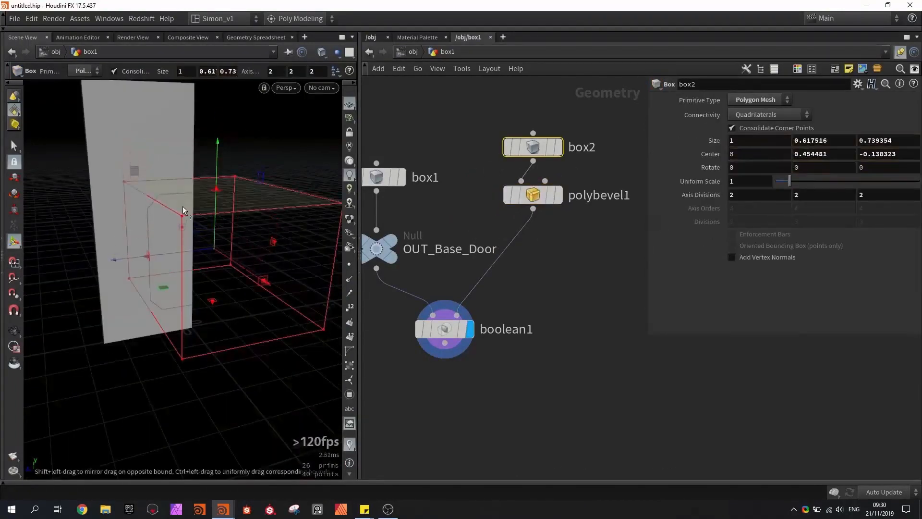
{"action": "left_click_drag", "start_coordinate": [148, 252], "coordinate": [163, 249]}
{"action": "left_click_drag", "start_coordinate": [163, 249], "coordinate": [140, 187], "text": "alt"}
{"action": "left_click", "coordinate": [434, 328]}
- Duplicate the box2 and polybevel1 nodes beside the originals and select the copied box
{"action": "middle_click_drag", "start_coordinate": [517, 288], "coordinate": [493, 317]}
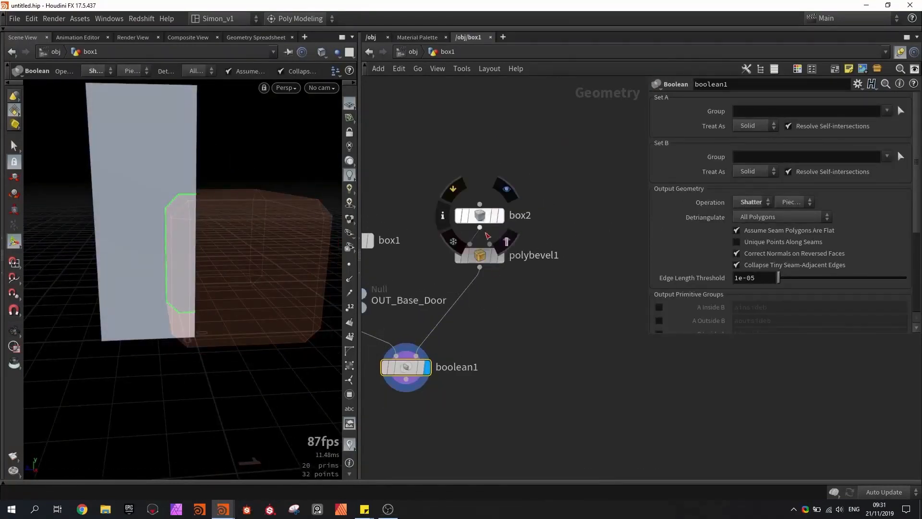
{"action": "left_click_drag", "start_coordinate": [507, 307], "coordinate": [595, 216]}
{"action": "left_click", "coordinate": [544, 317]}
{"action": "middle_click_drag", "start_coordinate": [551, 303], "coordinate": [530, 310]}
{"action": "left_click", "coordinate": [575, 222]}
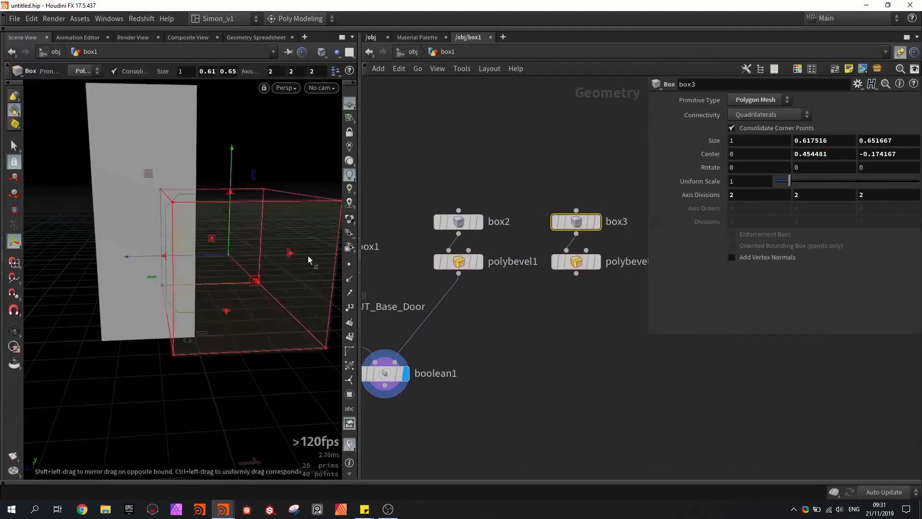
- Reposition and resize the box3 cutter to about 0.87 in Y and 0.65 in Z, centered near Y 0.85 and Z 0.56
{"action": "middle_click_drag", "start_coordinate": [244, 240], "coordinate": [249, 265], "text": "alt"}
{"action": "left_click_drag", "start_coordinate": [154, 198], "coordinate": [27, 102]}
{"action": "middle_click_drag", "start_coordinate": [234, 216], "coordinate": [223, 215], "text": "alt"}
{"action": "left_click_drag", "start_coordinate": [224, 214], "coordinate": [250, 216]}
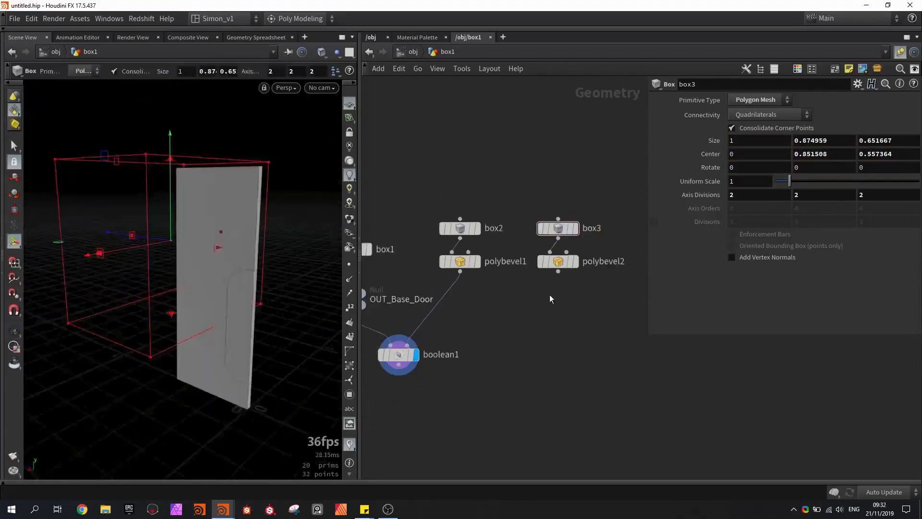
- Combine polybevel1 and polybevel2 in a Merge node and feed it into the second input of boolean1
{"action": "left_click_drag", "start_coordinate": [578, 302], "coordinate": [426, 258]}
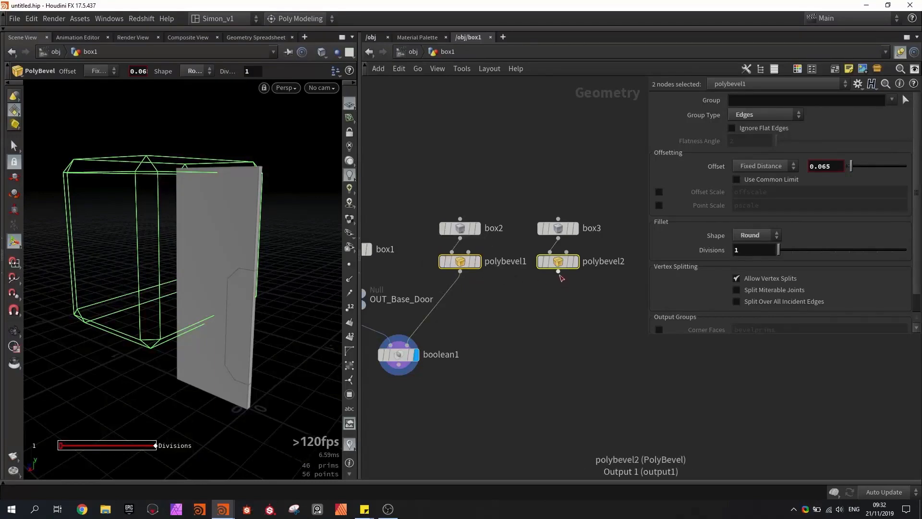
{"action": "left_click_drag", "start_coordinate": [558, 273], "coordinate": [503, 309], "text": "alt"}
{"action": "left_click", "coordinate": [505, 321]}
{"action": "left_click", "coordinate": [415, 351]}
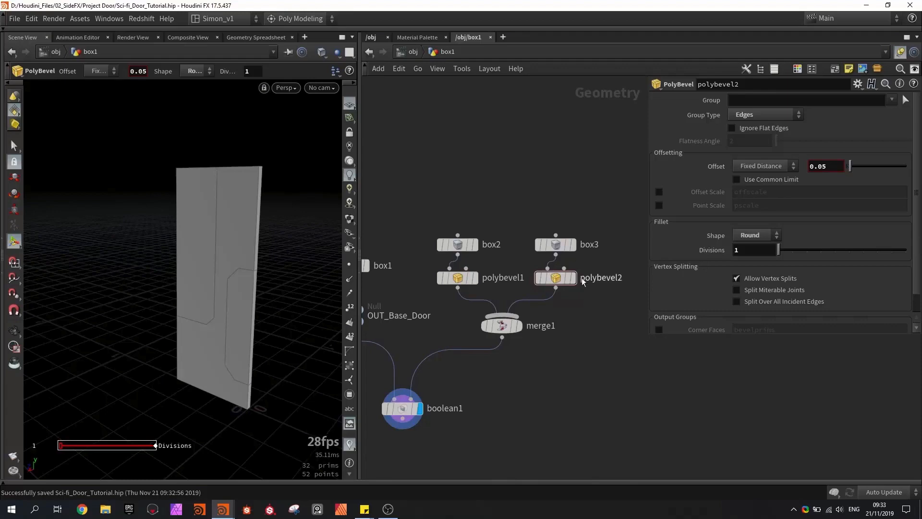
- Move box3 and polybevel2 farther above the Merge and add a second Boolean node fed by polybevel2
{"action": "left_click_drag", "start_coordinate": [603, 309], "coordinate": [546, 221]}
{"action": "left_click_drag", "start_coordinate": [562, 282], "coordinate": [560, 240]}
{"action": "middle_click_drag", "start_coordinate": [589, 284], "coordinate": [536, 298]}
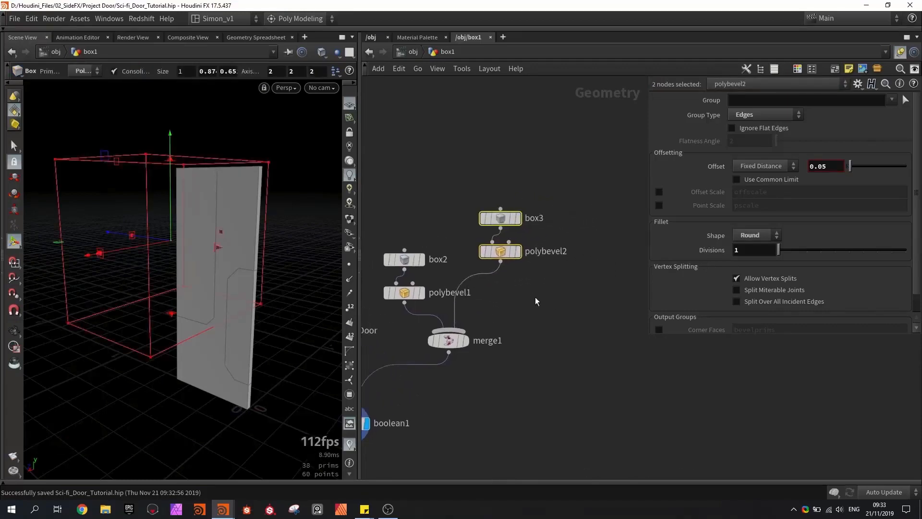
{"action": "left_click", "coordinate": [539, 298]}
{"action": "key", "text": "Tab"}
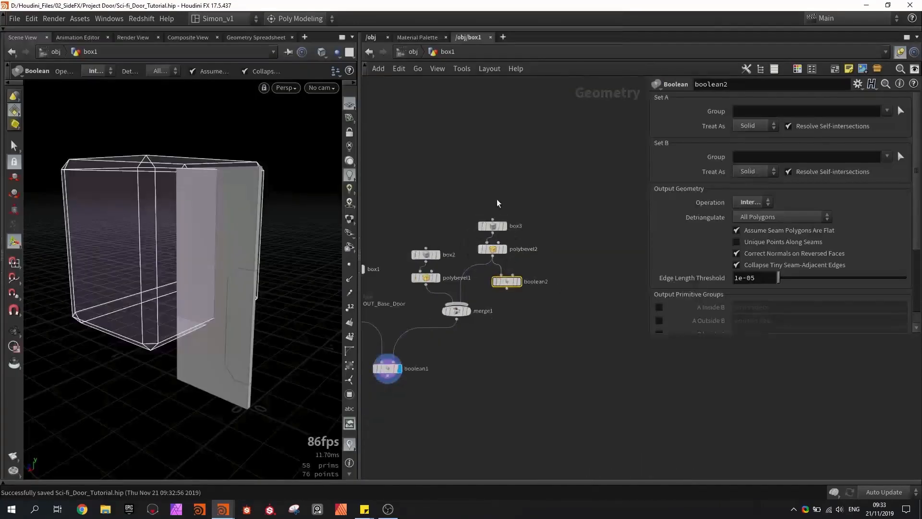
{"action": "scroll", "coordinate": [512, 278], "scroll_direction": "up", "scroll_amount": 2}
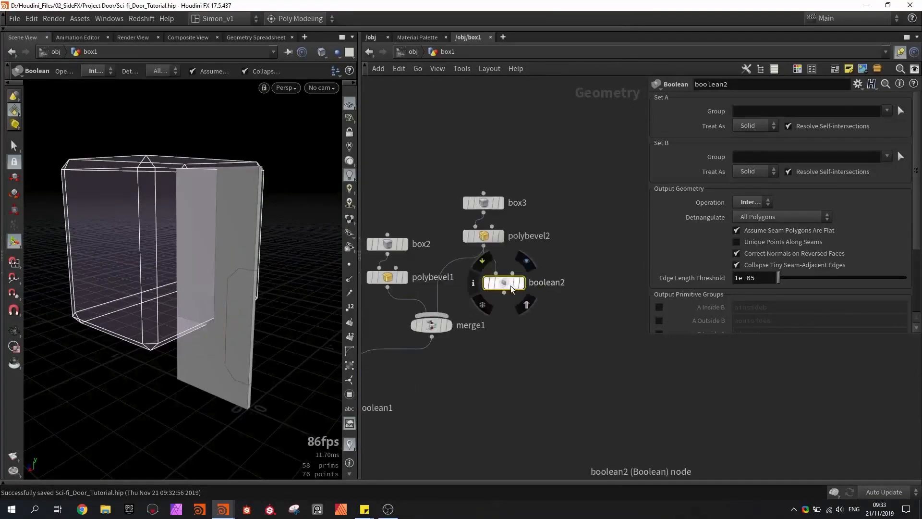
- Wire a duplicate of box3 and polybevel2 into the second input of boolean2 and set its operation to Subtract
{"action": "left_click_drag", "start_coordinate": [511, 283], "coordinate": [510, 278]}
{"action": "left_click_drag", "start_coordinate": [509, 171], "coordinate": [510, 292]}
{"action": "scroll", "coordinate": [559, 260], "scroll_direction": "up", "scroll_amount": 2}
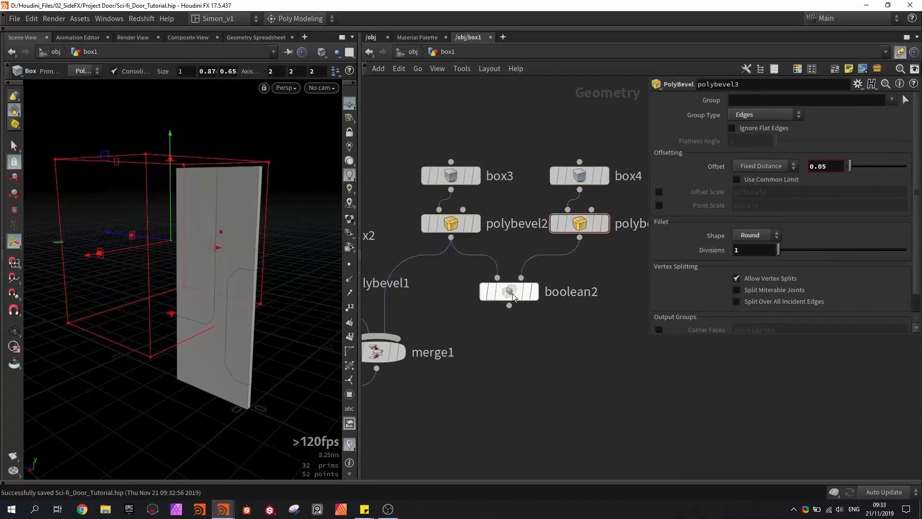
{"action": "left_click", "coordinate": [511, 292]}
{"action": "left_click", "coordinate": [750, 202]}
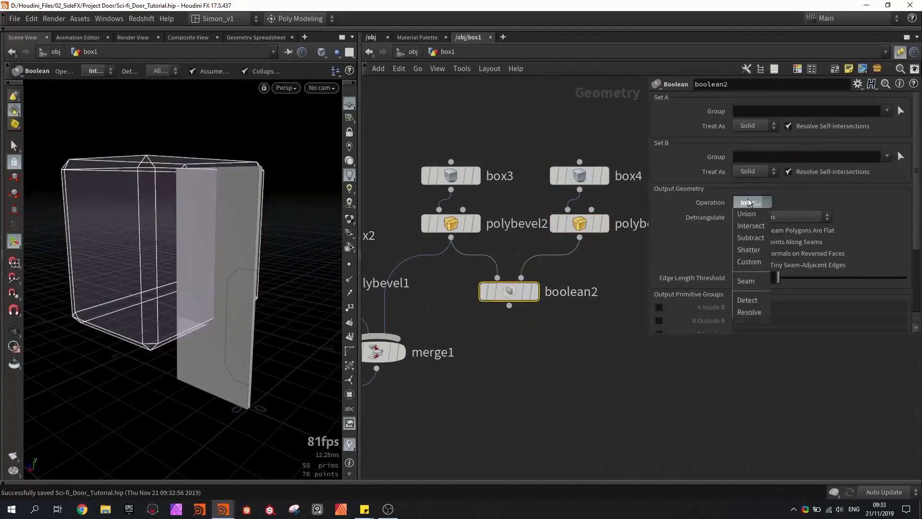
{"action": "left_click", "coordinate": [753, 238]}
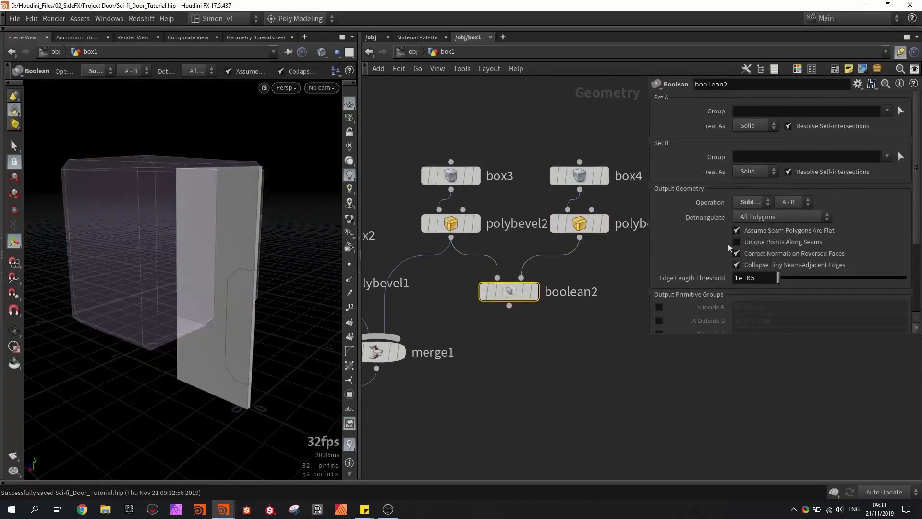
- Reshape box4 into a thin notch cutter of about 1.45 × 0.17 × 0.65, centered near Y 0.85 and Z -0.06, while displaying boolean2
{"action": "left_click", "coordinate": [580, 176]}
{"action": "left_click_drag", "start_coordinate": [174, 164], "coordinate": [166, 230]}
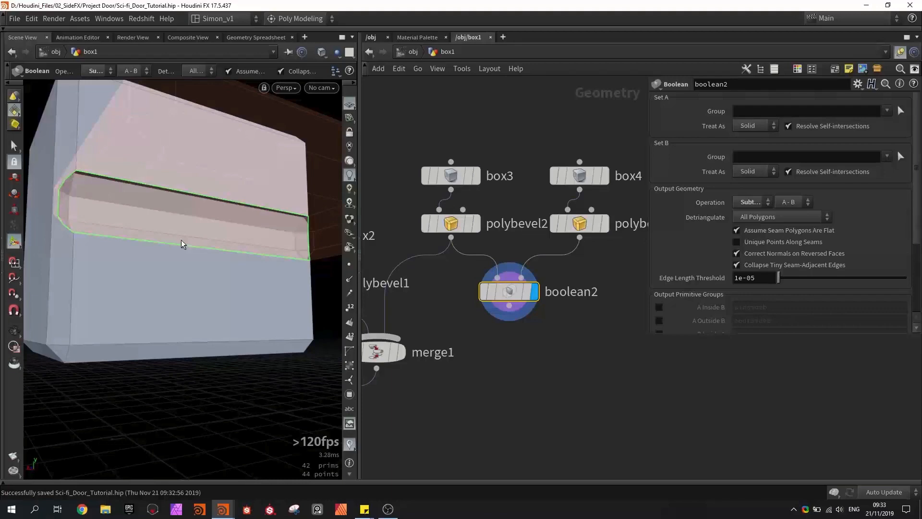
{"action": "key", "text": "Escape"}
{"action": "mouse_move", "coordinate": [179, 238]}
{"action": "left_mouse_down"}
{"action": "mouse_move", "coordinate": [245, 243]}
{"action": "mouse_move", "coordinate": [114, 232]}
{"action": "mouse_move", "coordinate": [165, 242]}
{"action": "left_mouse_up"}
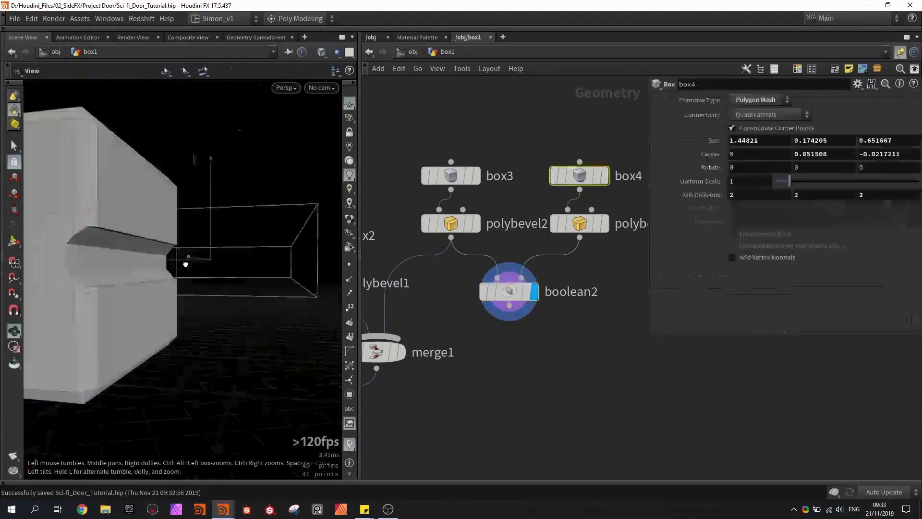
{"action": "left_click_drag", "start_coordinate": [182, 259], "coordinate": [209, 277]}
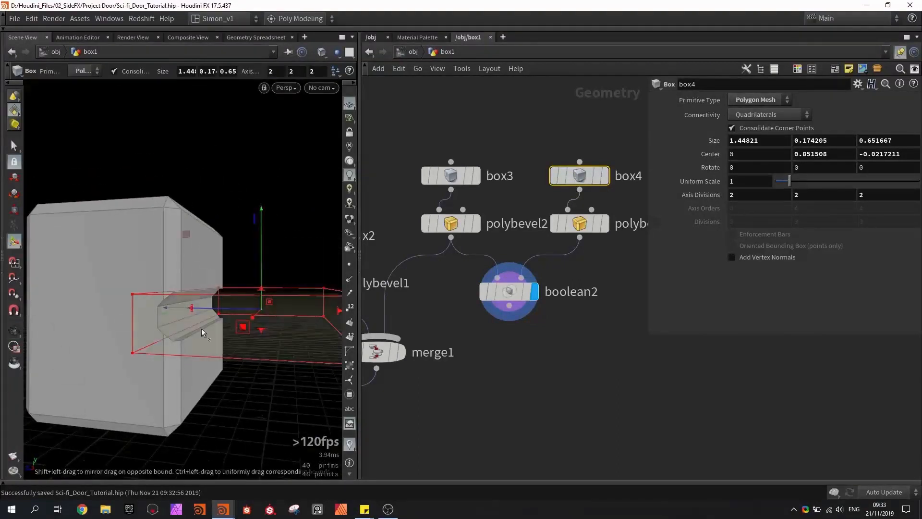
{"action": "left_click_drag", "start_coordinate": [213, 310], "coordinate": [222, 306]}
- Replace the polybevel2 wire into the Merge with the output of boolean2 and display boolean1
{"action": "left_click_drag", "start_coordinate": [536, 227], "coordinate": [502, 201]}
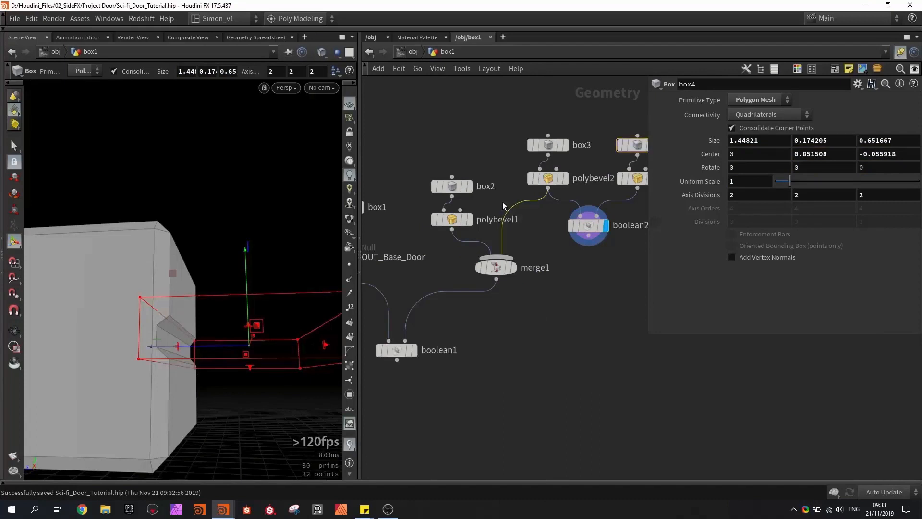
{"action": "key", "text": "Delete"}
{"action": "left_click_drag", "start_coordinate": [589, 236], "coordinate": [502, 256]}
{"action": "left_click", "coordinate": [414, 350]}
{"action": "key", "text": "Return"}
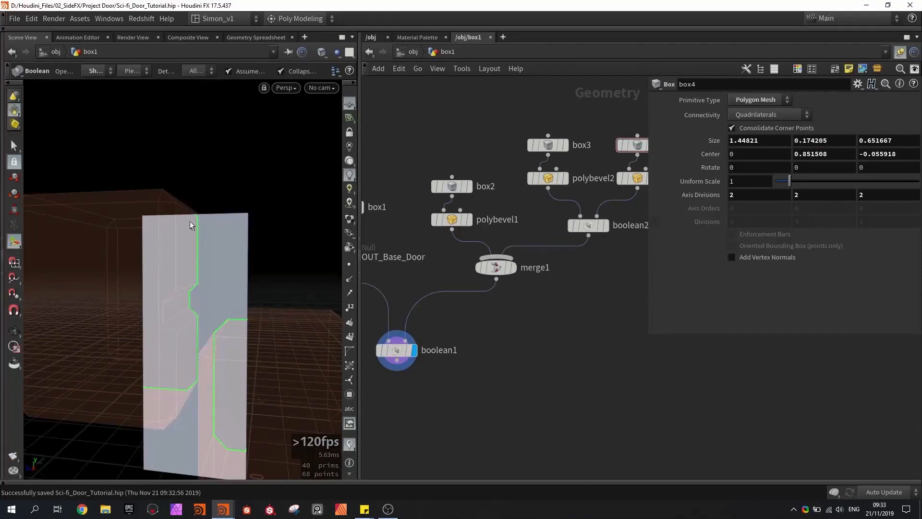
{"action": "middle_click_drag", "start_coordinate": [525, 297], "coordinate": [444, 338]}
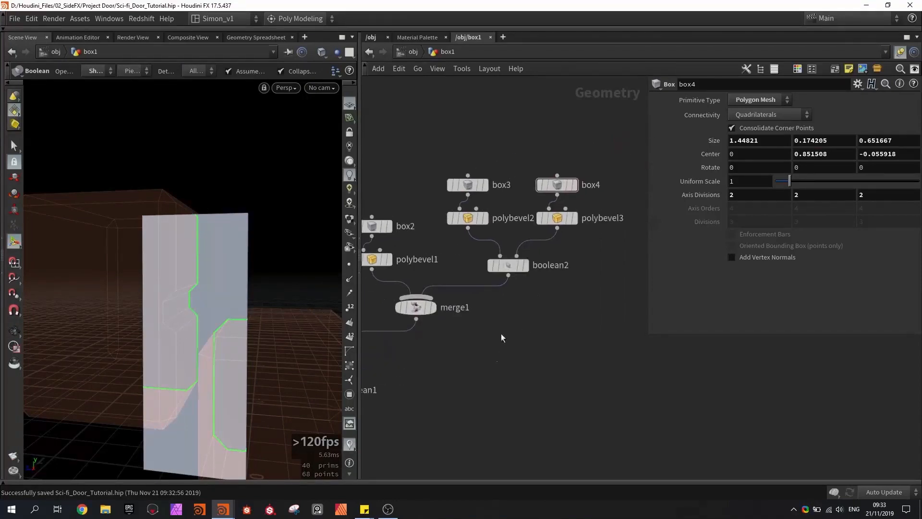
{"action": "left_click", "coordinate": [557, 184]}
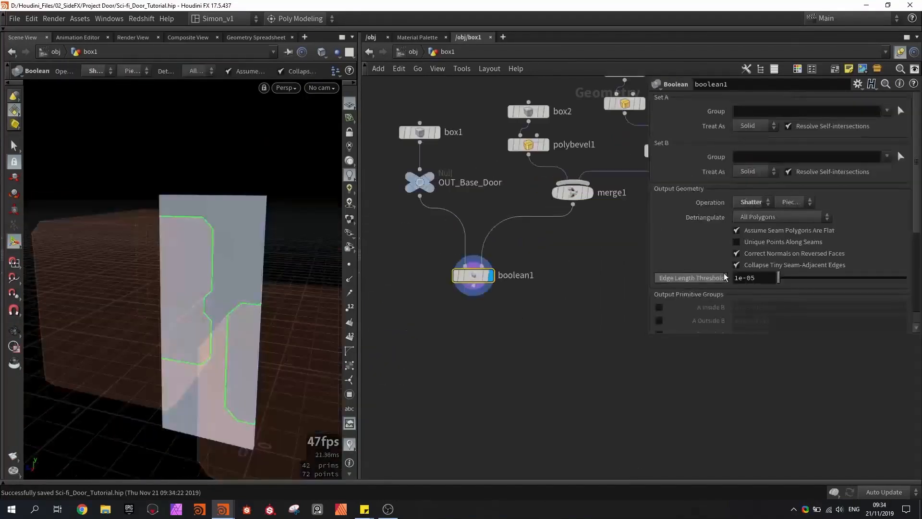
- Enable the A-Only Pieces output primitive group on boolean1
{"action": "scroll", "coordinate": [736, 270], "scroll_direction": "down", "scroll_amount": 2}
{"action": "scroll", "coordinate": [735, 248], "scroll_direction": "down", "scroll_amount": 3}
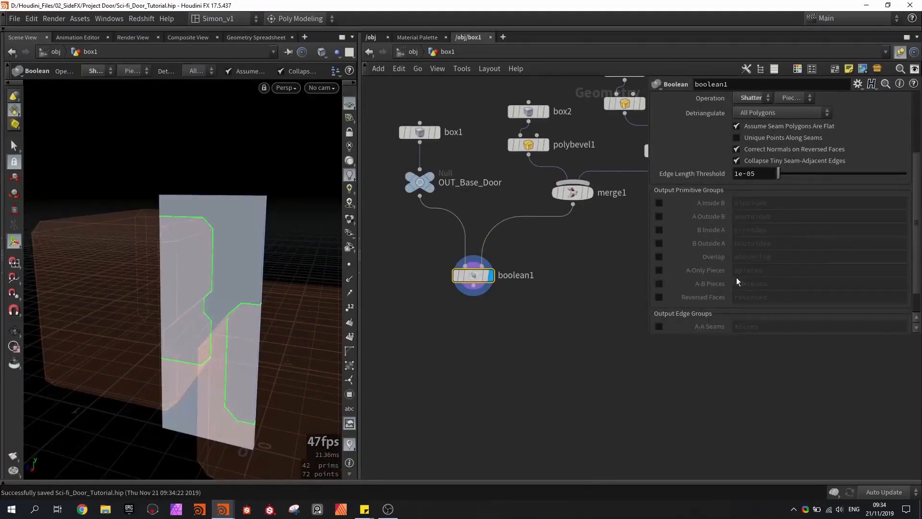
{"action": "left_click", "coordinate": [658, 270]}
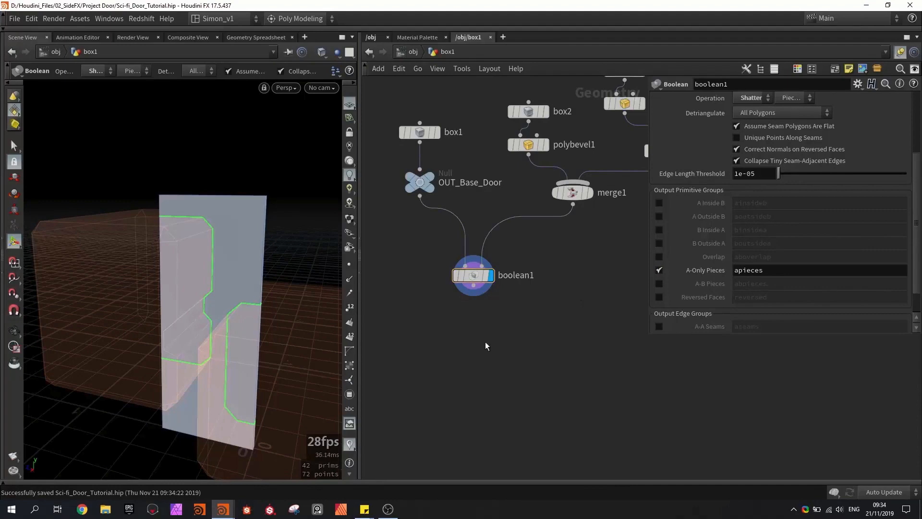
- Add a Split node directly below boolean1 and set its group to apieces
{"action": "key", "text": "Tab"}
{"action": "type", "text": "split"}
{"action": "key", "text": "Return"}
{"action": "left_click", "coordinate": [485, 342]}
{"action": "scroll", "coordinate": [473, 293], "scroll_direction": "up", "scroll_amount": 3}
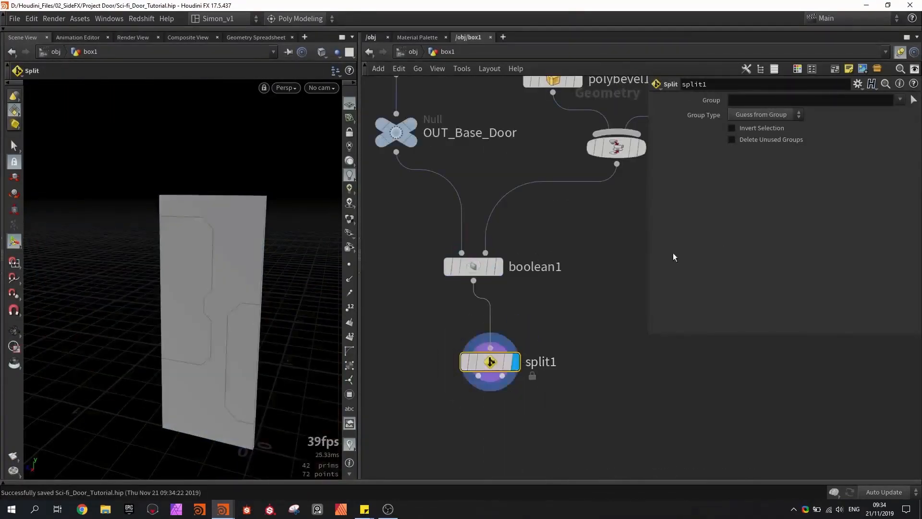
{"action": "left_click", "coordinate": [899, 103]}
{"action": "left_click", "coordinate": [889, 112]}
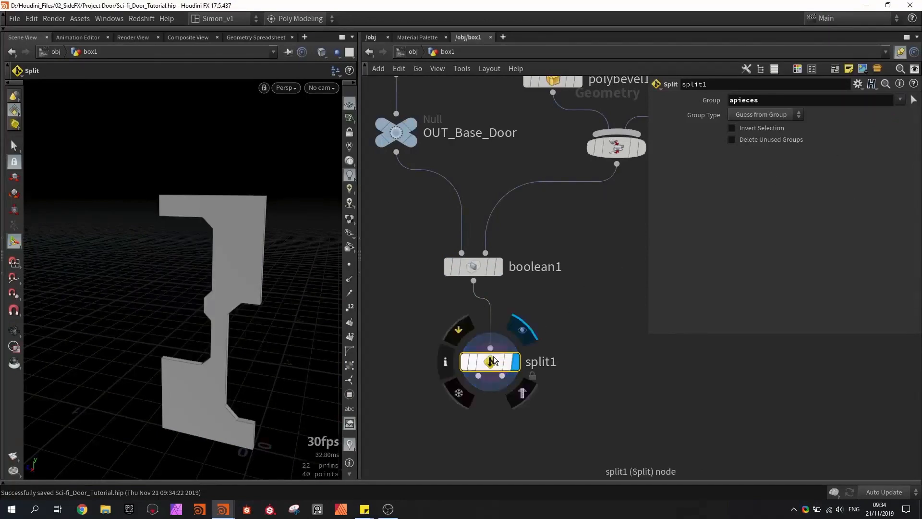
{"action": "left_click_drag", "start_coordinate": [502, 375], "coordinate": [486, 379]}
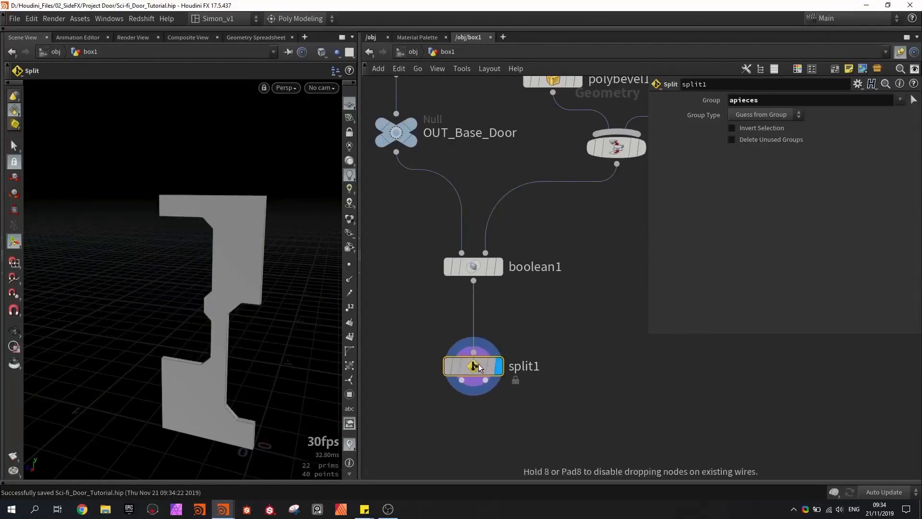
- Toggle Invert Selection on split1 to compare the two sets of door pieces, leaving it off
{"action": "left_click", "coordinate": [756, 129]}
{"action": "left_click", "coordinate": [757, 130]}
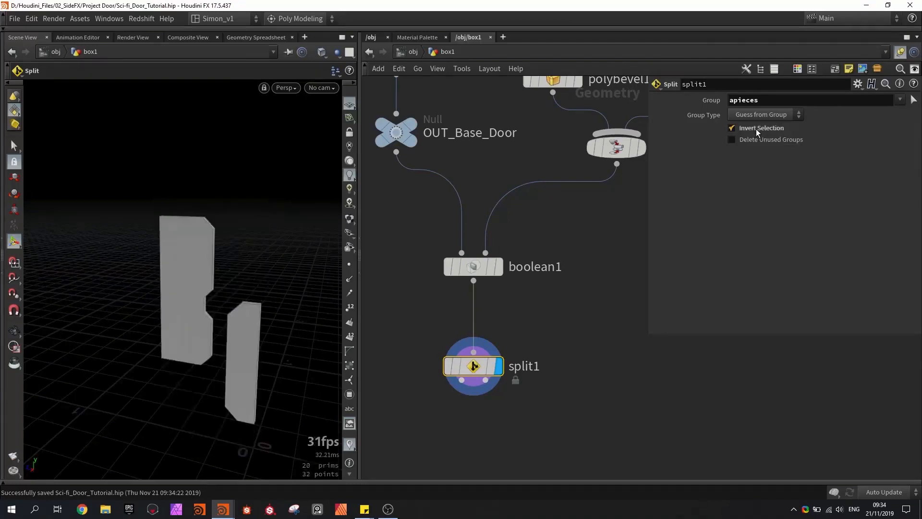
{"action": "left_click", "coordinate": [757, 130]}
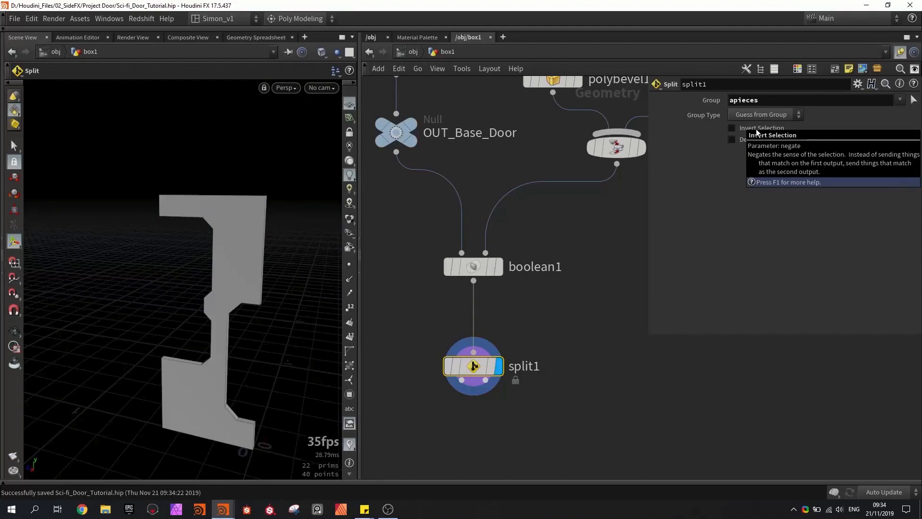
{"action": "left_click", "coordinate": [756, 129]}
{"action": "left_click", "coordinate": [756, 128]}
{"action": "left_click", "coordinate": [757, 129]}
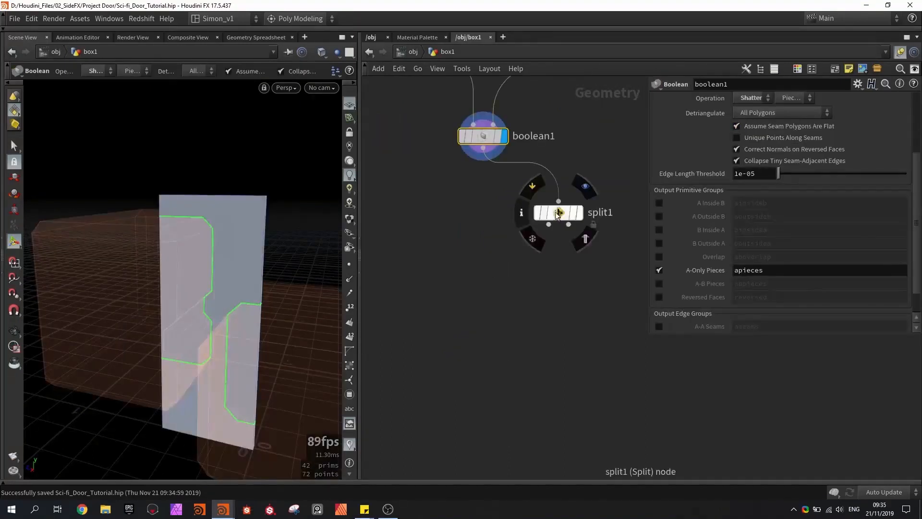
- Move split1 to one side of boolean1 and add a Switch node below them
{"action": "left_click_drag", "start_coordinate": [551, 212], "coordinate": [581, 210]}
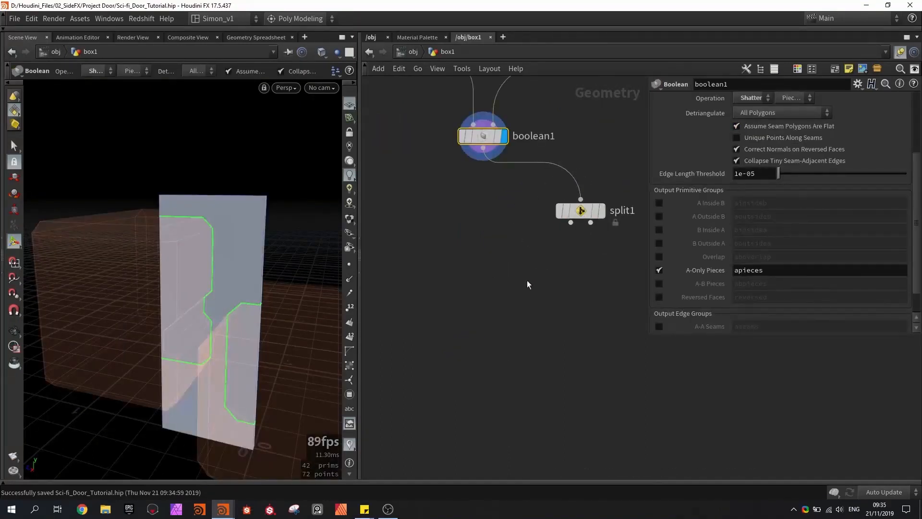
{"action": "key", "text": "Tab"}
{"action": "type", "text": "swi"}
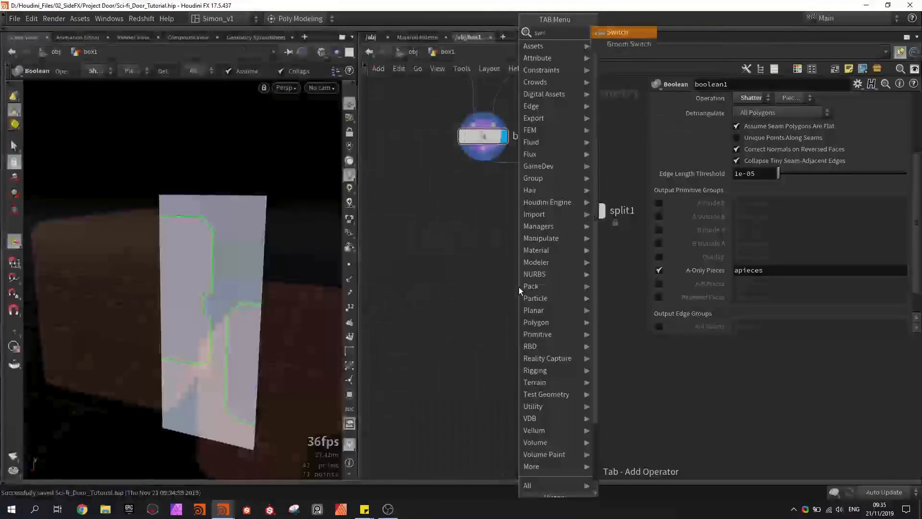
{"action": "key", "text": "Return"}
{"action": "left_click", "coordinate": [466, 282]}
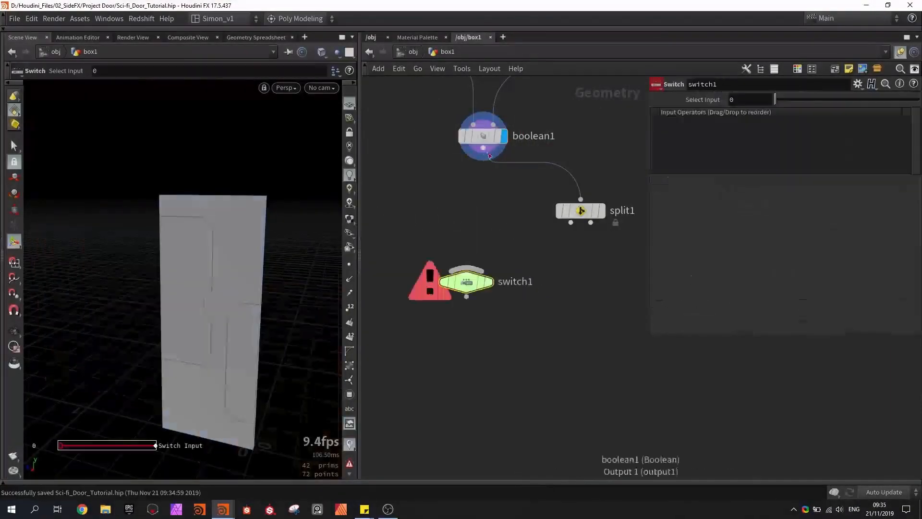
- Wire boolean1 and both outputs of split1 into switch1, keeping the boolean1 connection first
{"action": "left_click_drag", "start_coordinate": [489, 156], "coordinate": [466, 267]}
{"action": "left_click_drag", "start_coordinate": [570, 222], "coordinate": [499, 288]}
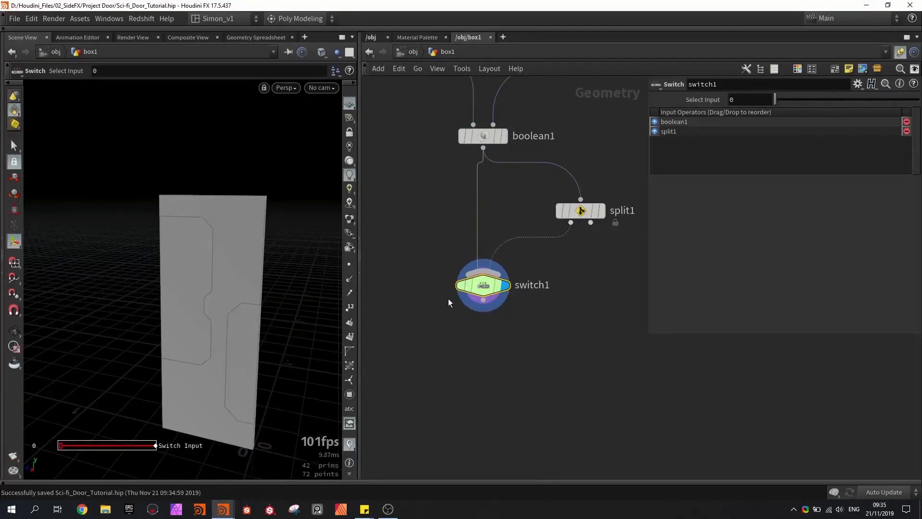
{"action": "middle_click_drag", "start_coordinate": [501, 338], "coordinate": [502, 263]}
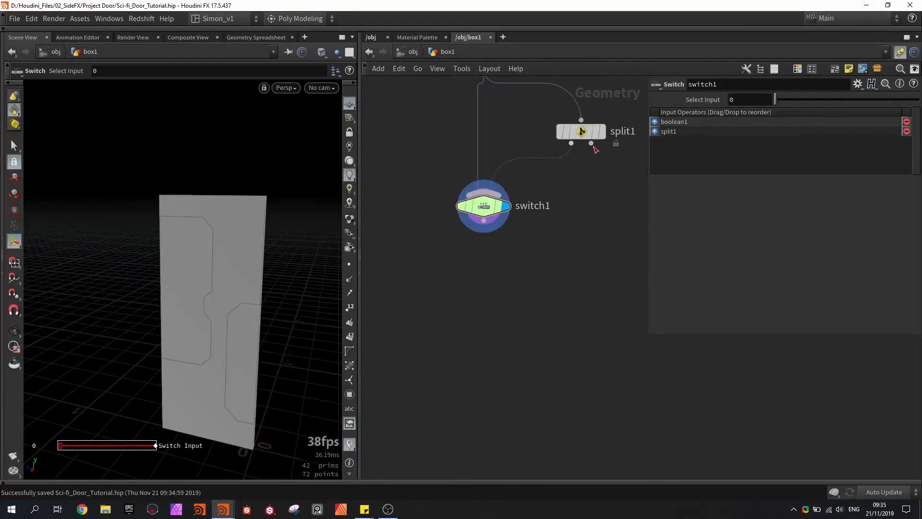
{"action": "left_click_drag", "start_coordinate": [592, 144], "coordinate": [495, 193]}
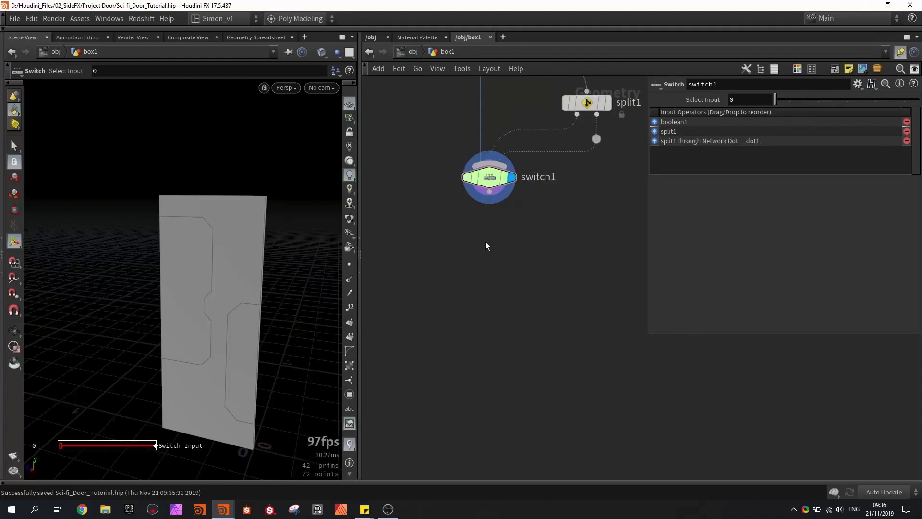
- Add a Quick groups node directly below switch1
{"action": "left_click_drag", "start_coordinate": [218, 263], "coordinate": [241, 233], "text": "alt"}
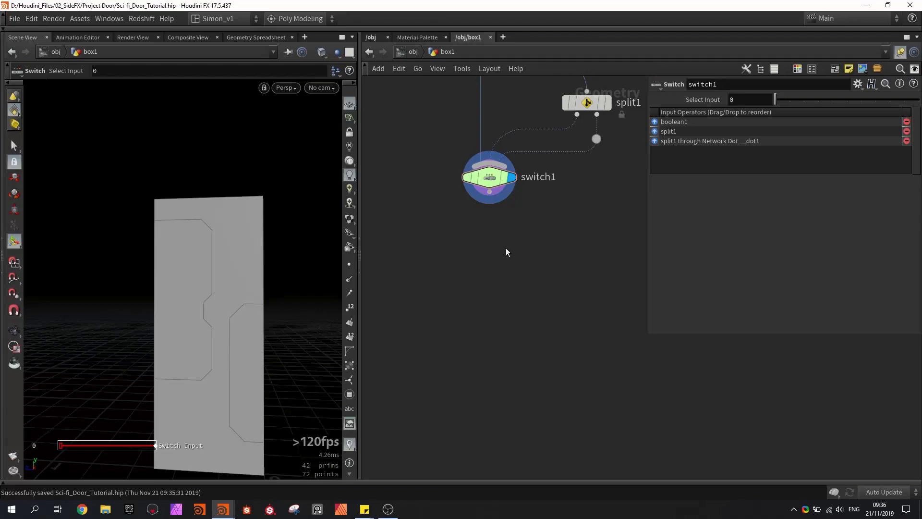
{"action": "key", "text": "Tab"}
{"action": "type", "text": "qui"}
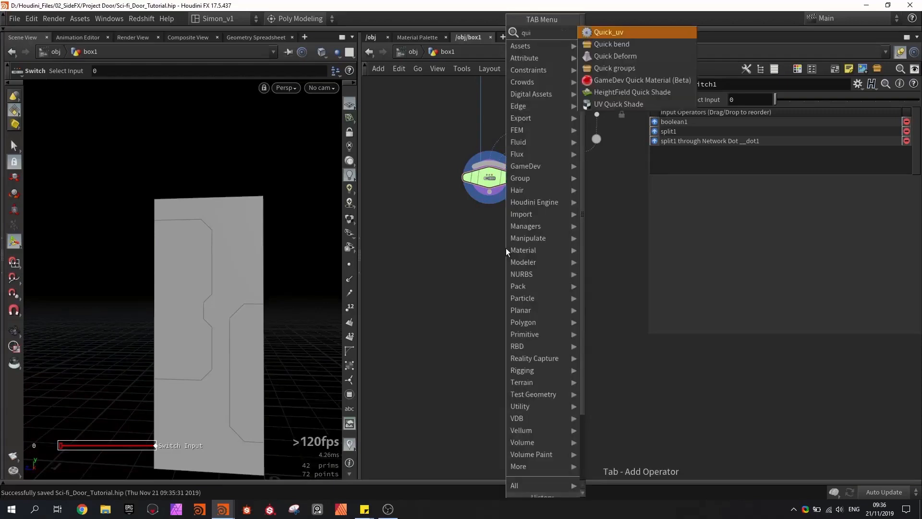
{"action": "left_click", "coordinate": [621, 73]}
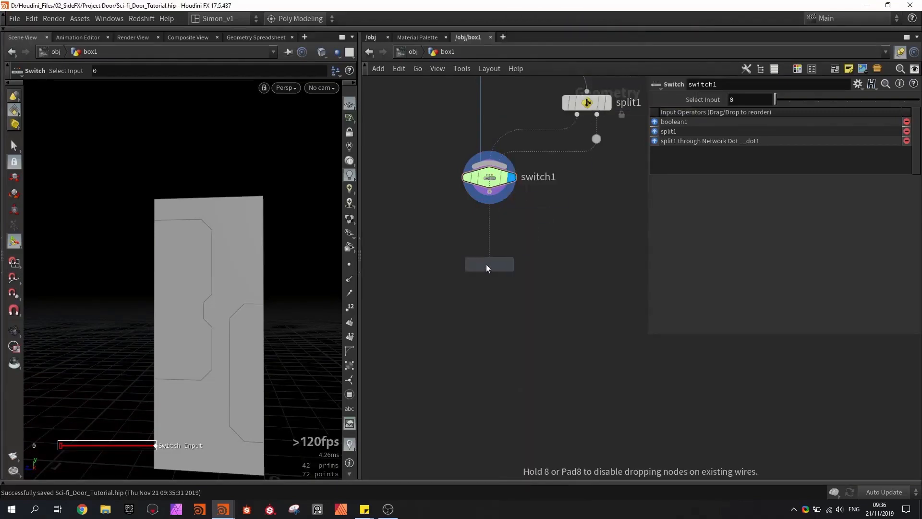
{"action": "left_click", "coordinate": [490, 248]}
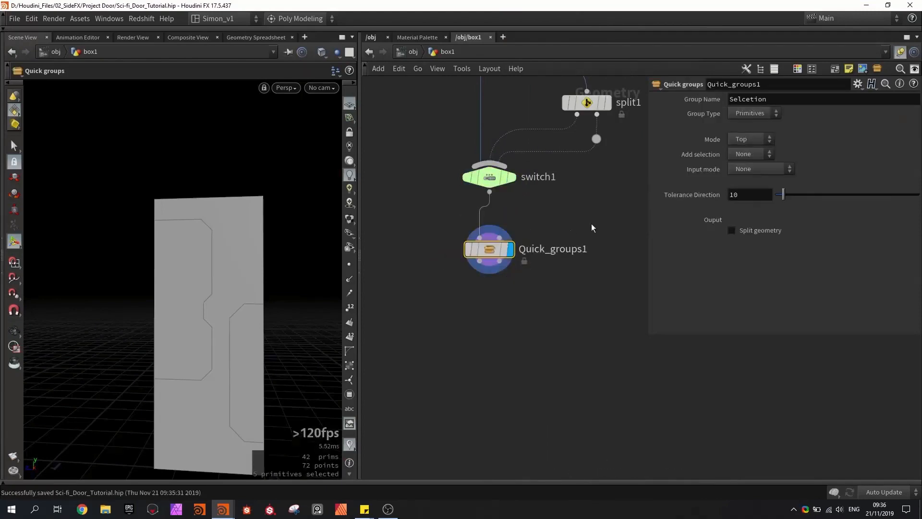
- Set Quick_groups1's Mode to +X Axis and enable Split geometry to isolate the door's front faces
{"action": "left_click", "coordinate": [747, 138]}
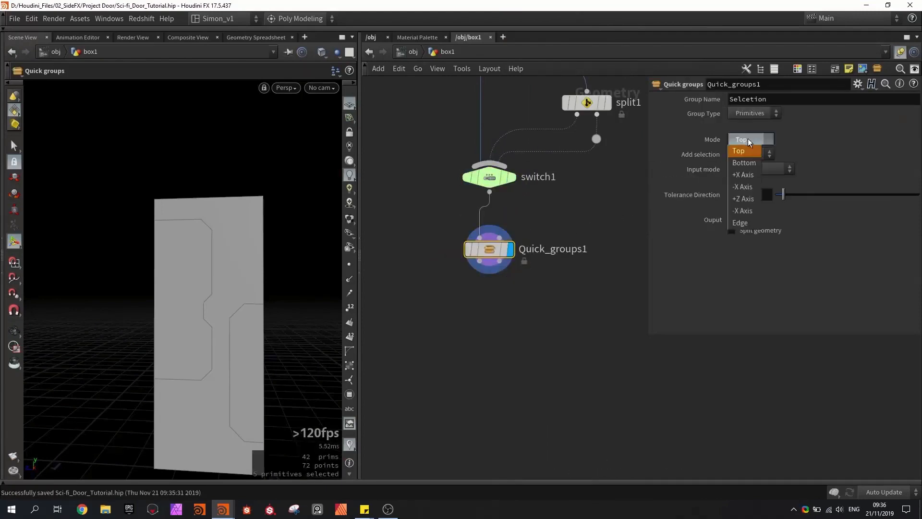
{"action": "left_click", "coordinate": [746, 179]}
{"action": "key", "text": "Escape"}
{"action": "left_click_drag", "start_coordinate": [273, 261], "coordinate": [143, 163]}
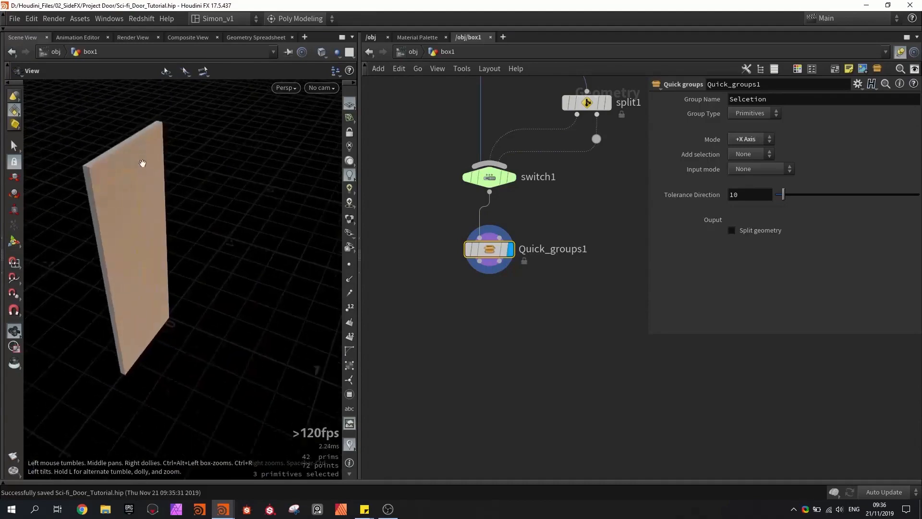
{"action": "key", "text": "Return"}
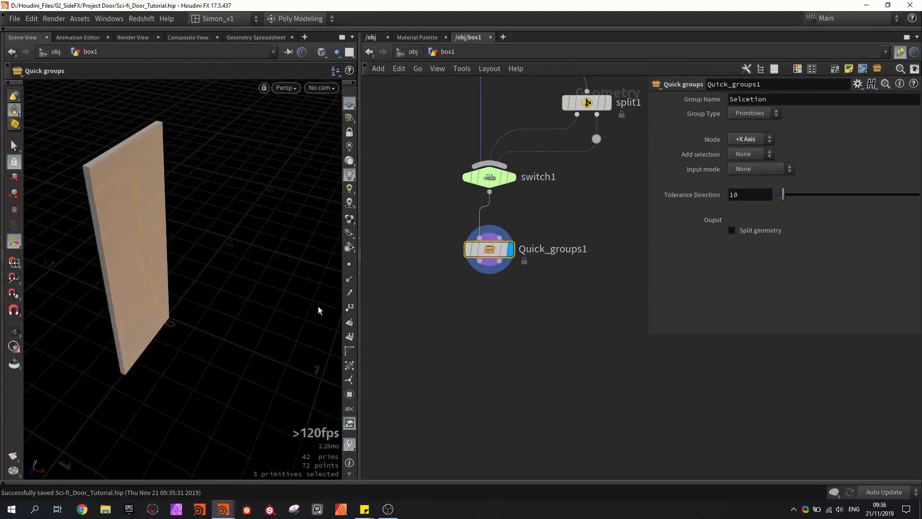
{"action": "left_click_drag", "start_coordinate": [236, 294], "coordinate": [174, 256], "text": "alt"}
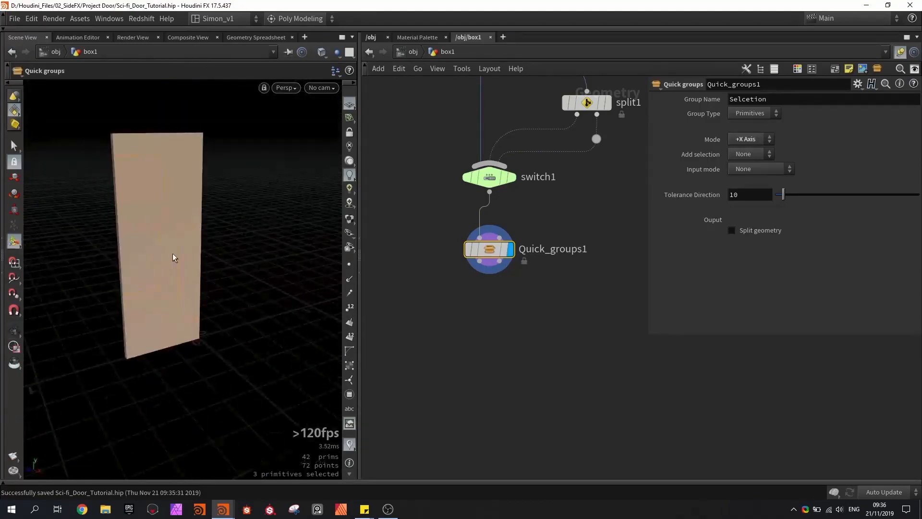
{"action": "left_click", "coordinate": [747, 230]}
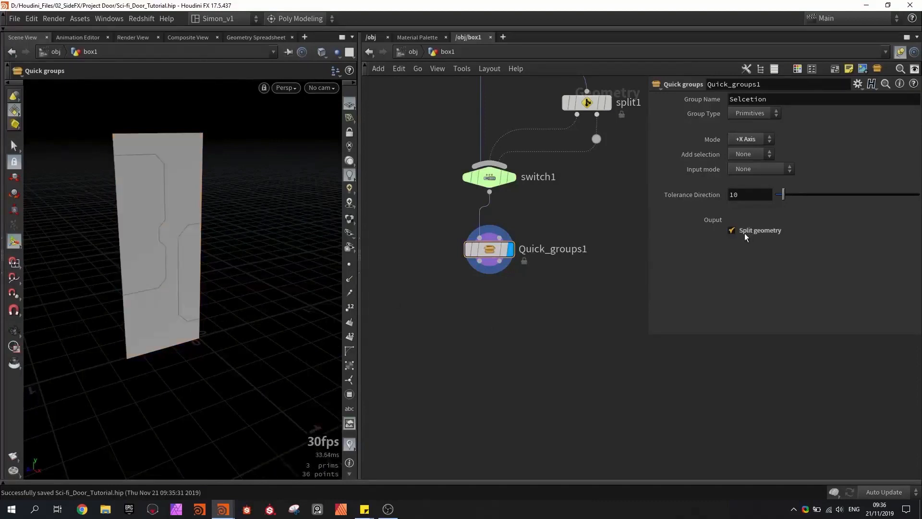
{"action": "left_click_drag", "start_coordinate": [230, 276], "coordinate": [222, 267], "text": "alt"}
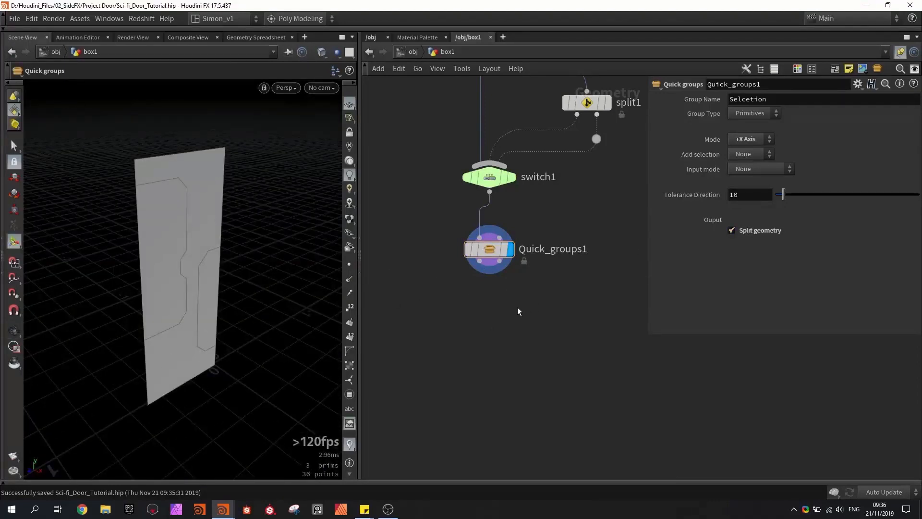
- Add a Transform node fed by the first output of Quick_groups1 and display its result
{"action": "key", "text": "Tab"}
{"action": "type", "text": "tra"}
{"action": "left_click", "coordinate": [600, 56]}
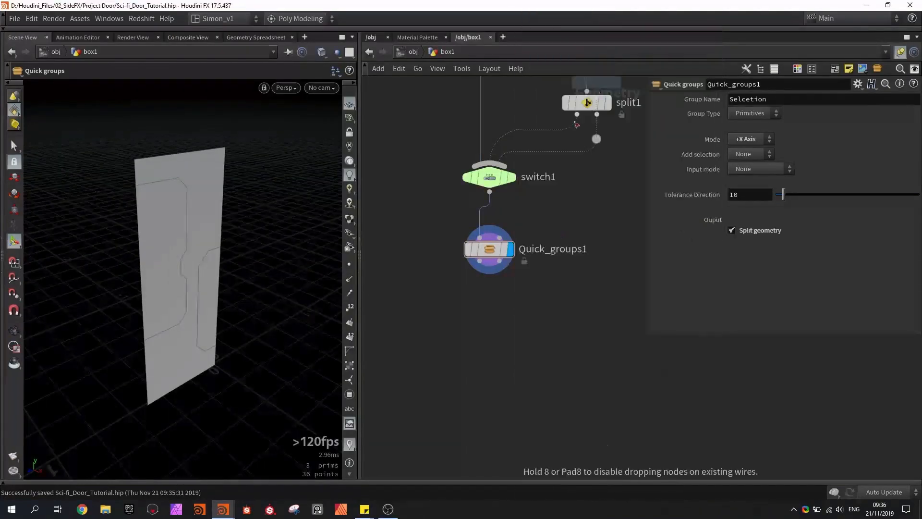
{"action": "left_click", "coordinate": [479, 307]}
{"action": "left_click_drag", "start_coordinate": [476, 258], "coordinate": [490, 290]}
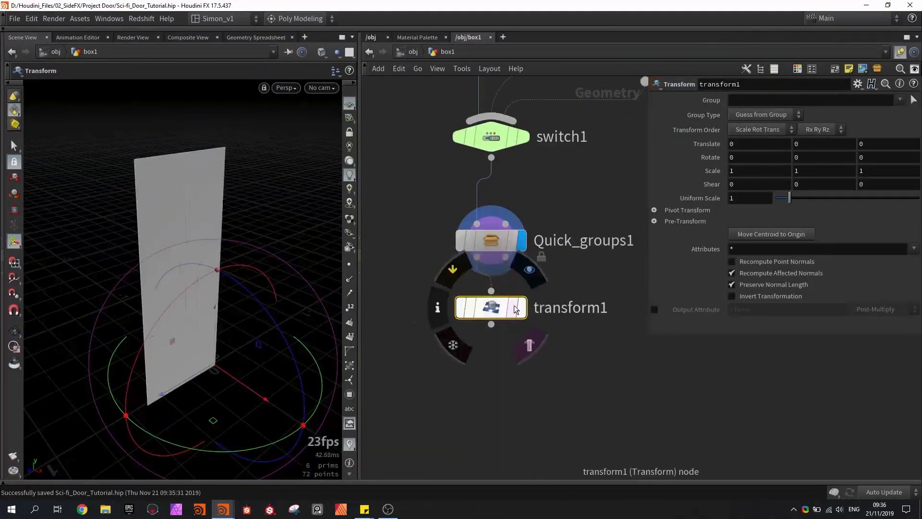
{"action": "left_click", "coordinate": [521, 307]}
- Move the split front faces back along X by about -0.0156 with transform1
{"action": "middle_click_drag", "start_coordinate": [274, 288], "coordinate": [282, 254], "text": "alt"}
{"action": "left_click_drag", "start_coordinate": [282, 254], "coordinate": [276, 321], "text": "alt"}
{"action": "key", "text": "r"}
{"action": "left_click_drag", "start_coordinate": [275, 321], "coordinate": [277, 322]}
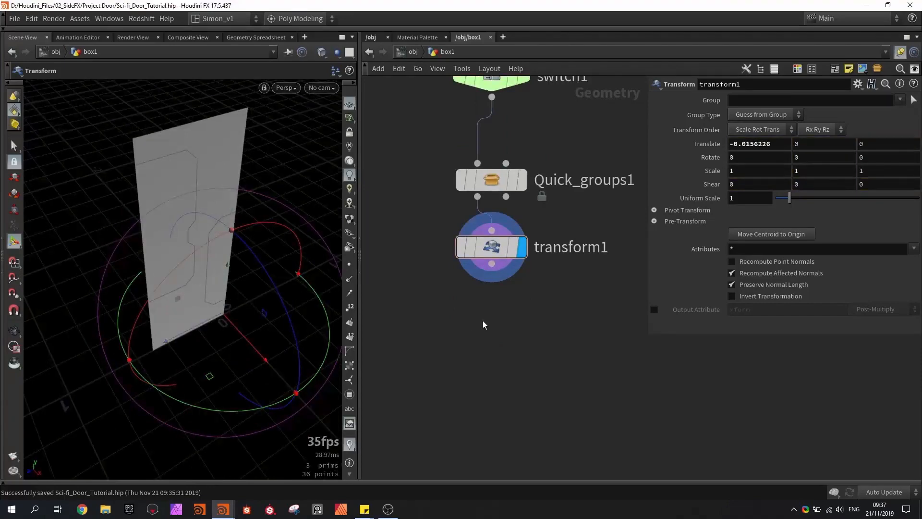
- Add a PolyExpand2D node below transform1, wire transform1 into it, and display its result
{"action": "key", "text": "Tab"}
{"action": "type", "text": "po"}
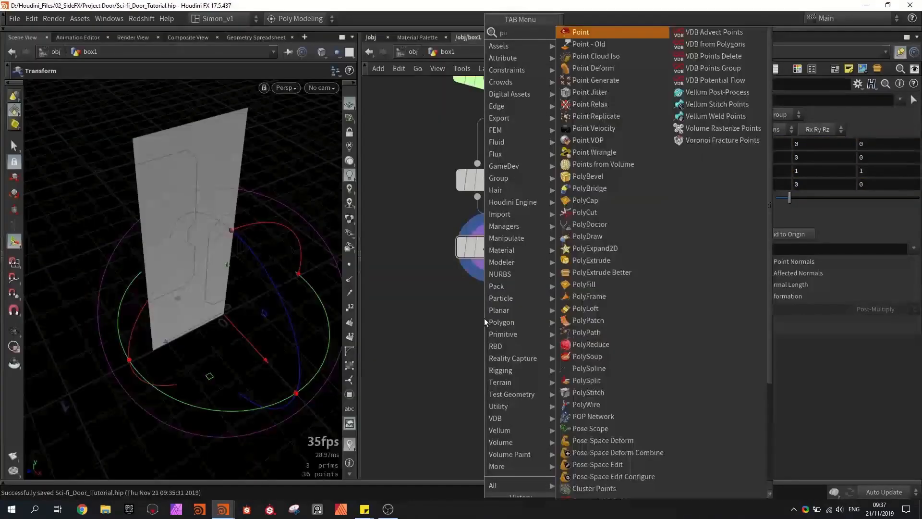
{"action": "type", "text": "lye"}
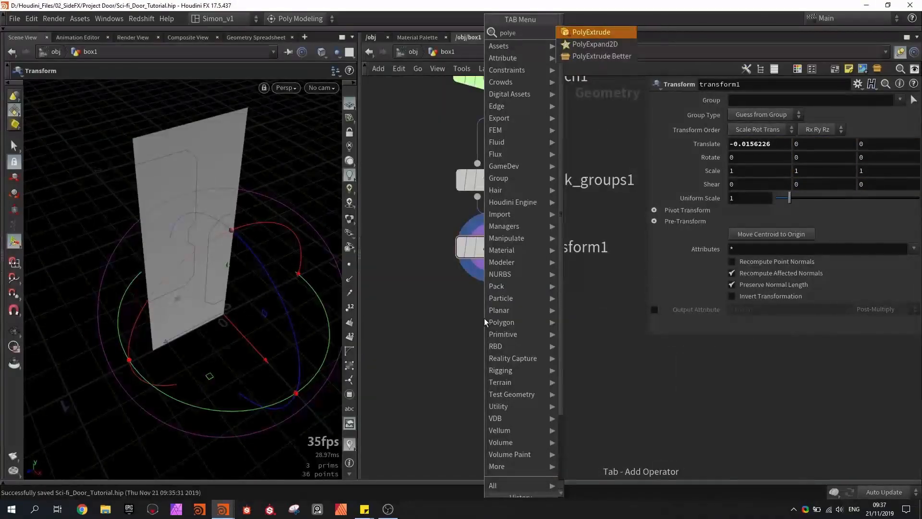
{"action": "key", "text": "Return"}
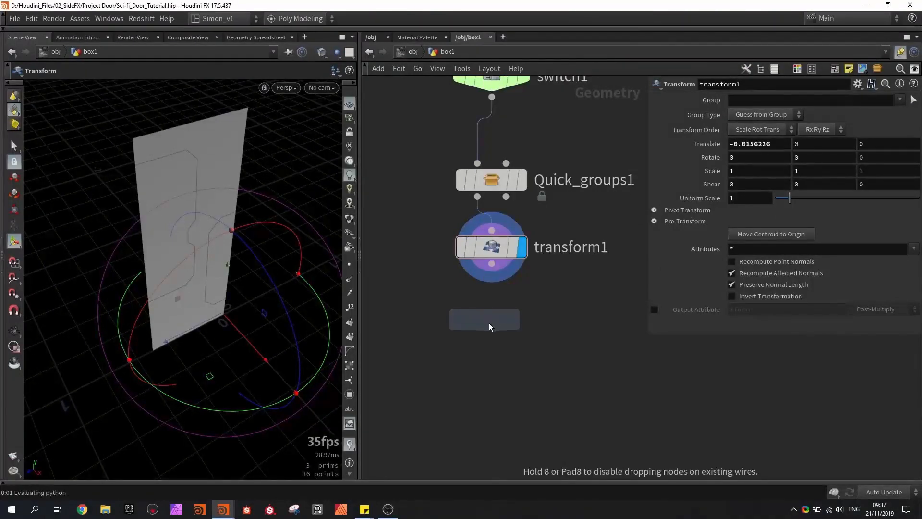
{"action": "left_click", "coordinate": [488, 322]}
{"action": "scroll", "coordinate": [518, 284], "scroll_direction": "up", "scroll_amount": 2}
{"action": "middle_click_drag", "start_coordinate": [518, 284], "coordinate": [504, 323]}
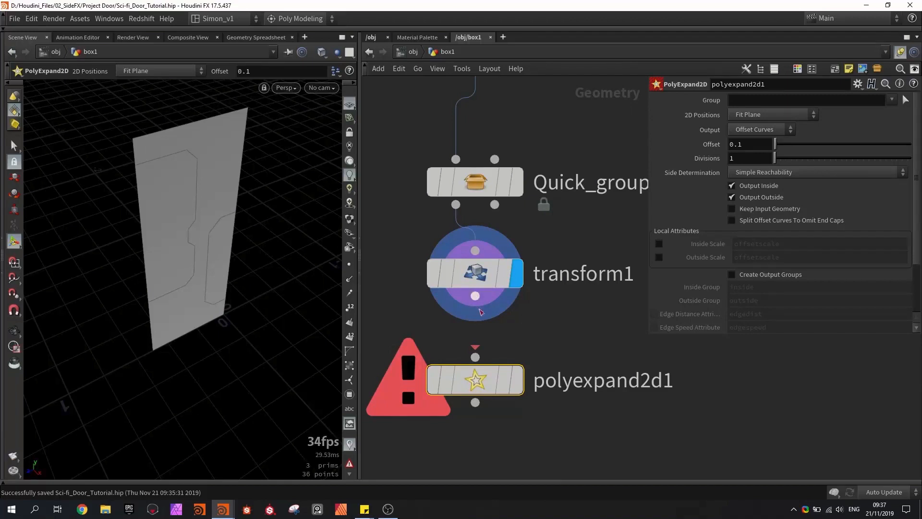
{"action": "left_click_drag", "start_coordinate": [475, 295], "coordinate": [474, 347]}
{"action": "left_click", "coordinate": [517, 379]}
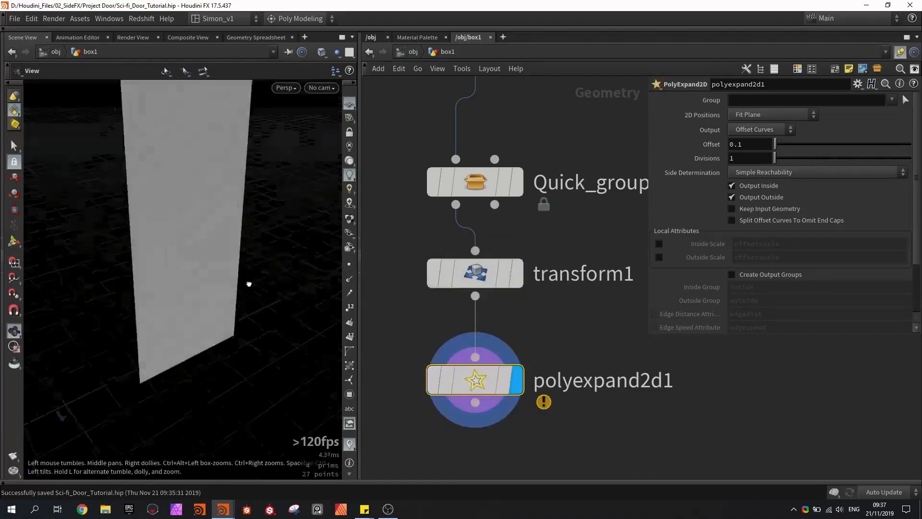
- Turn off Output Outside on polyexpand2d1, set its Offset to 0.01, and show the panels shaded
{"action": "left_click_drag", "start_coordinate": [213, 237], "coordinate": [203, 269]}
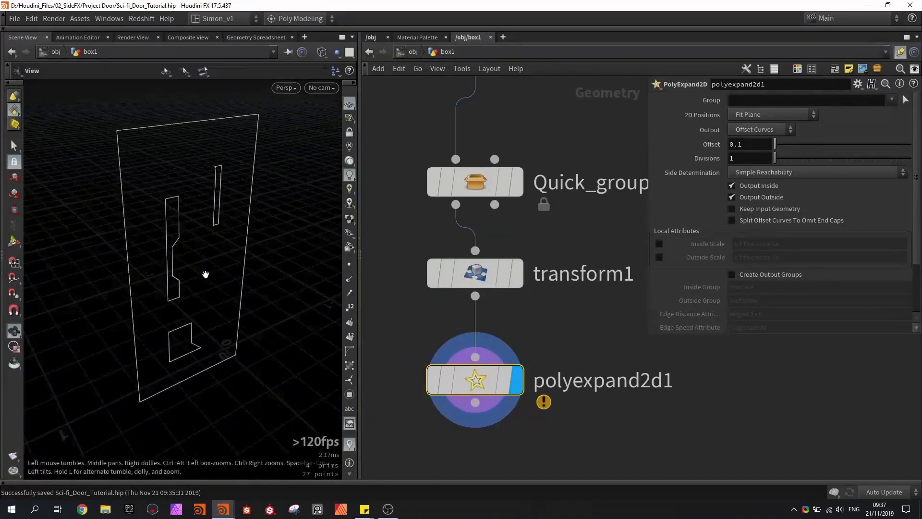
{"action": "left_click", "coordinate": [750, 199]}
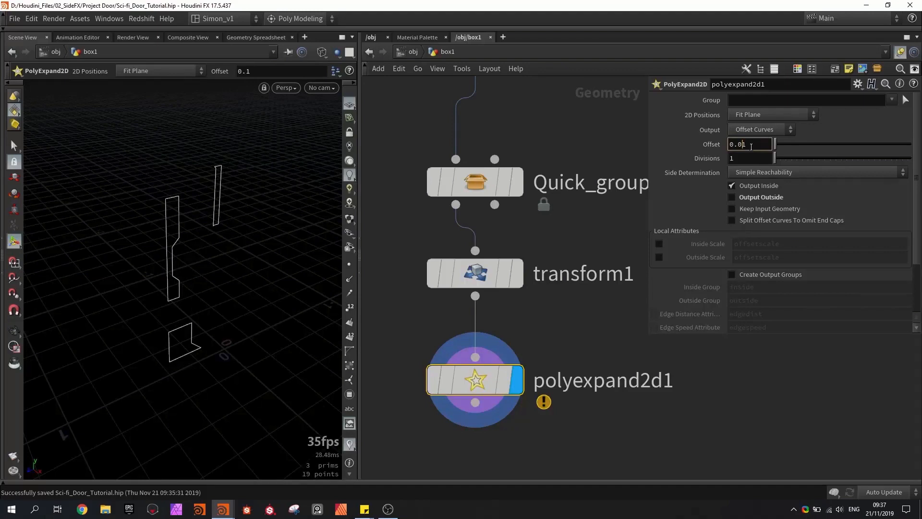
{"action": "key", "text": "Return"}
{"action": "key", "text": "shift+w"}
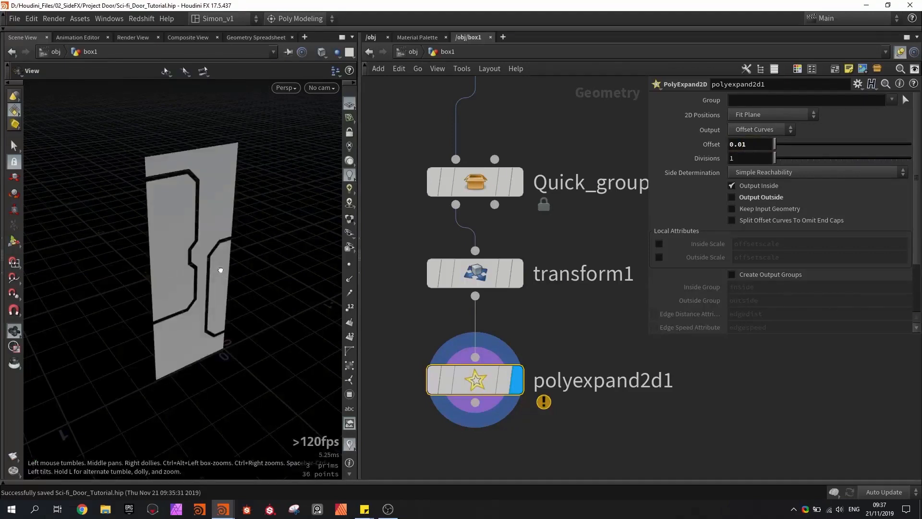
- Try Offset values of 0.04 and 0.0051 on polyexpand2d1, settle on 0.0091, and save the scene
{"action": "mouse_move", "coordinate": [221, 269]}
{"action": "left_mouse_down", "text": "alt"}
{"action": "mouse_move", "coordinate": [181, 249]}
{"action": "mouse_move", "coordinate": [210, 245]}
{"action": "mouse_move", "coordinate": [189, 216]}
{"action": "mouse_move", "coordinate": [198, 226]}
{"action": "left_mouse_up", "text": "alt"}
{"action": "scroll", "coordinate": [183, 250], "scroll_direction": "up", "scroll_amount": 5, "text": "alt"}
{"action": "middle_click_drag", "start_coordinate": [745, 144], "coordinate": [903, 169]}
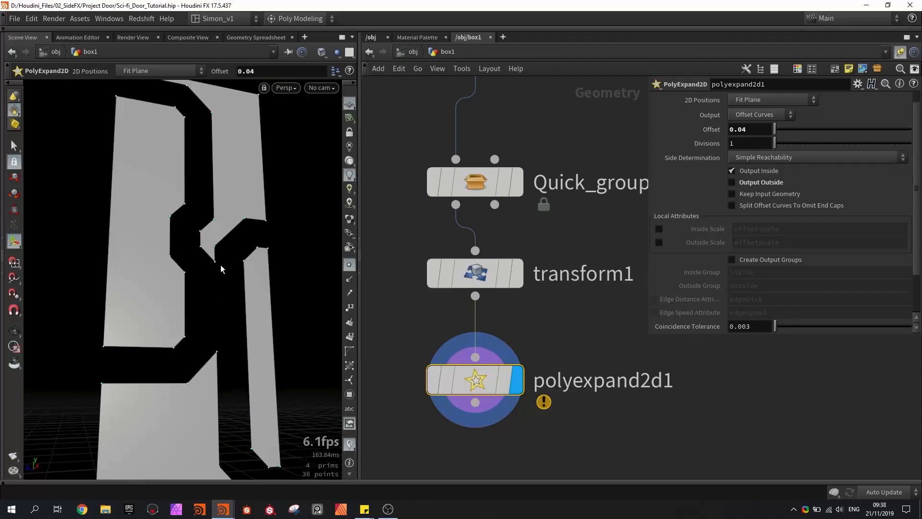
{"action": "middle_click_drag", "start_coordinate": [735, 130], "coordinate": [710, 148]}
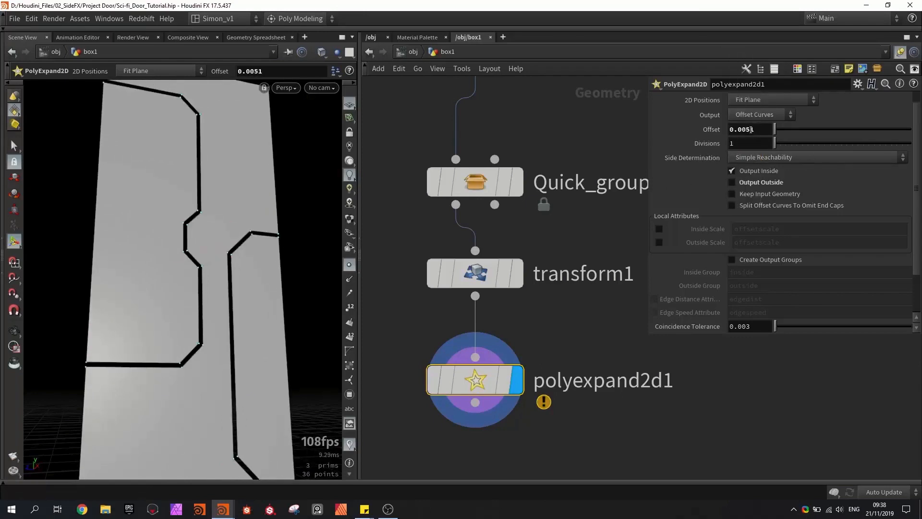
{"action": "left_click_drag", "start_coordinate": [302, 159], "coordinate": [276, 184], "text": "alt"}
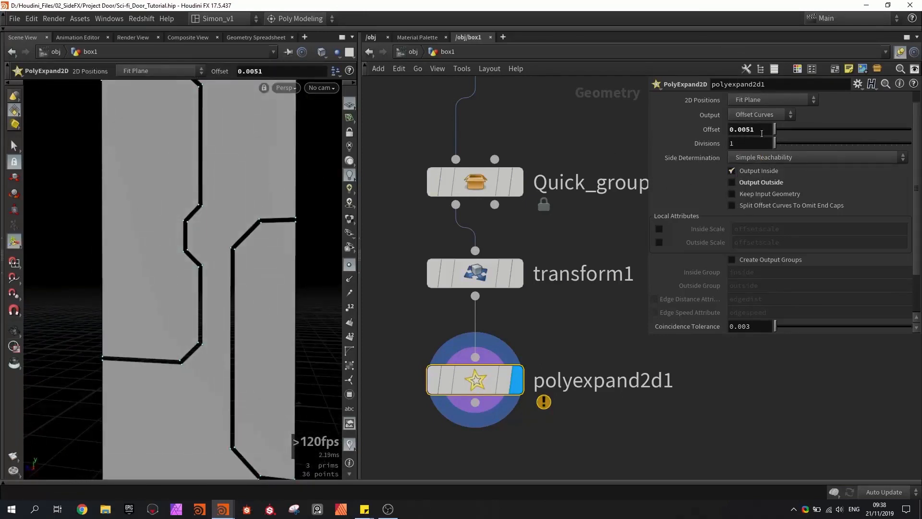
{"action": "middle_click_drag", "start_coordinate": [760, 129], "coordinate": [784, 173]}
{"action": "scroll", "coordinate": [393, 302], "scroll_direction": "down", "scroll_amount": 2}
{"action": "middle_click_drag", "start_coordinate": [394, 303], "coordinate": [482, 249]}
{"action": "key", "text": "ctrl+s"}
- Try a Sphere node as the input of polyexpand2d1, restoring the transform1 connection and deleting the sphere at the end
{"action": "left_click_drag", "start_coordinate": [549, 301], "coordinate": [549, 341]}
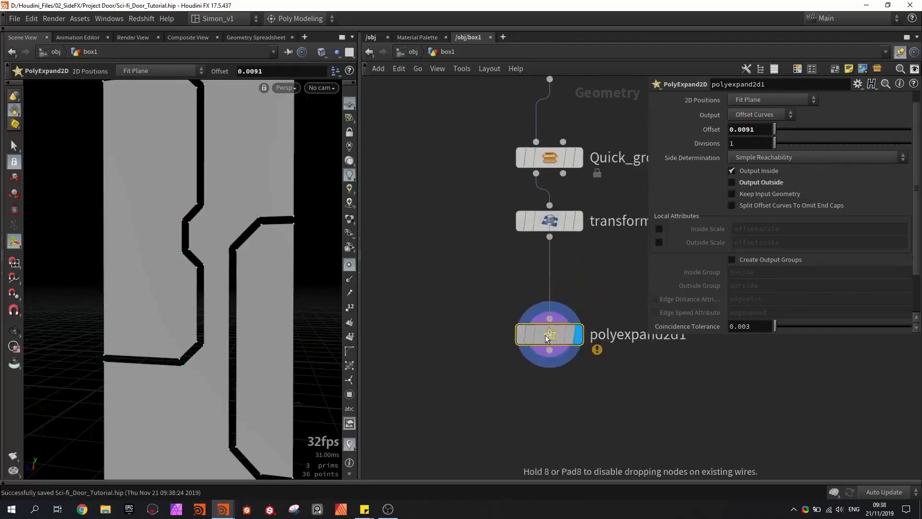
{"action": "left_click", "coordinate": [431, 240]}
{"action": "left_click_drag", "start_coordinate": [431, 255], "coordinate": [549, 318]}
{"action": "left_click_drag", "start_coordinate": [230, 268], "coordinate": [227, 283], "text": "alt"}
{"action": "middle_click_drag", "start_coordinate": [227, 284], "coordinate": [235, 245], "text": "alt"}
{"action": "mouse_move", "coordinate": [514, 345]}
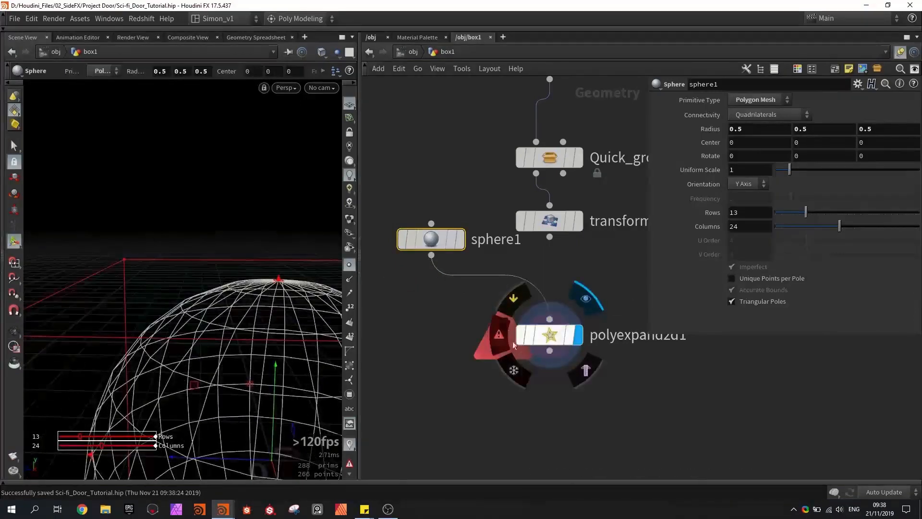
{"action": "left_click_drag", "start_coordinate": [550, 237], "coordinate": [549, 319]}
{"action": "key", "text": "Delete"}
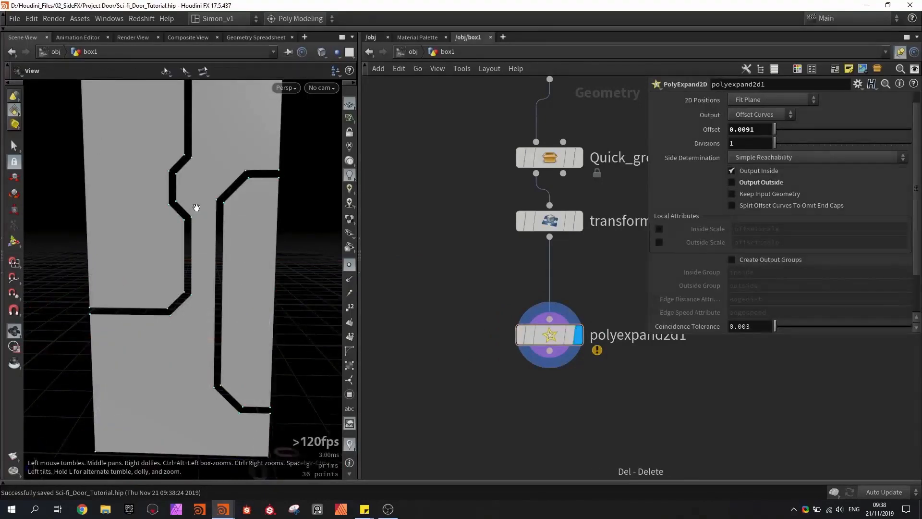
- Add a PolyExtrude node below polyexpand2d1 and adjust its Distance to give the inset panels thickness
{"action": "left_click_drag", "start_coordinate": [195, 208], "coordinate": [221, 209], "text": "alt"}
{"action": "right_click_drag", "start_coordinate": [221, 209], "coordinate": [221, 198], "text": "alt"}
{"action": "middle_click_drag", "start_coordinate": [212, 222], "coordinate": [208, 231], "text": "alt"}
{"action": "left_click_drag", "start_coordinate": [207, 231], "coordinate": [269, 259], "text": "alt"}
{"action": "key", "text": "Tab"}
{"action": "type", "text": "ext"}
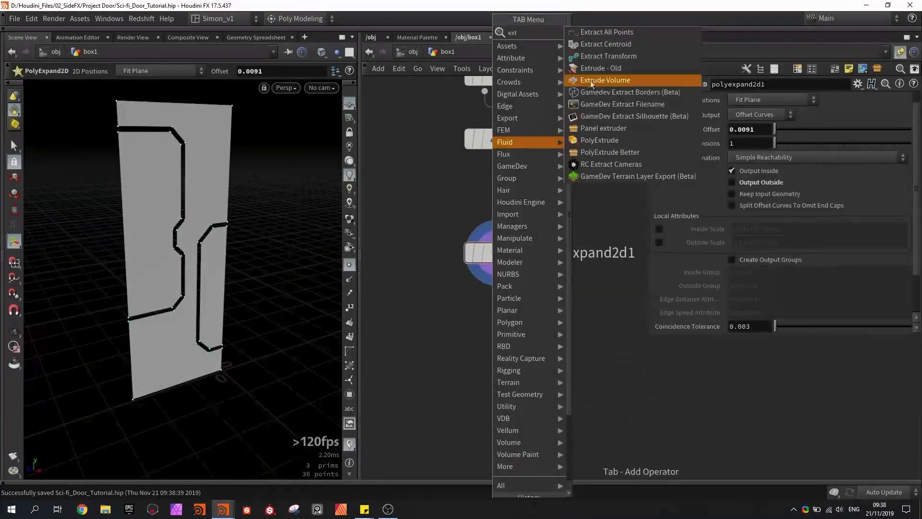
{"action": "left_click", "coordinate": [595, 138]}
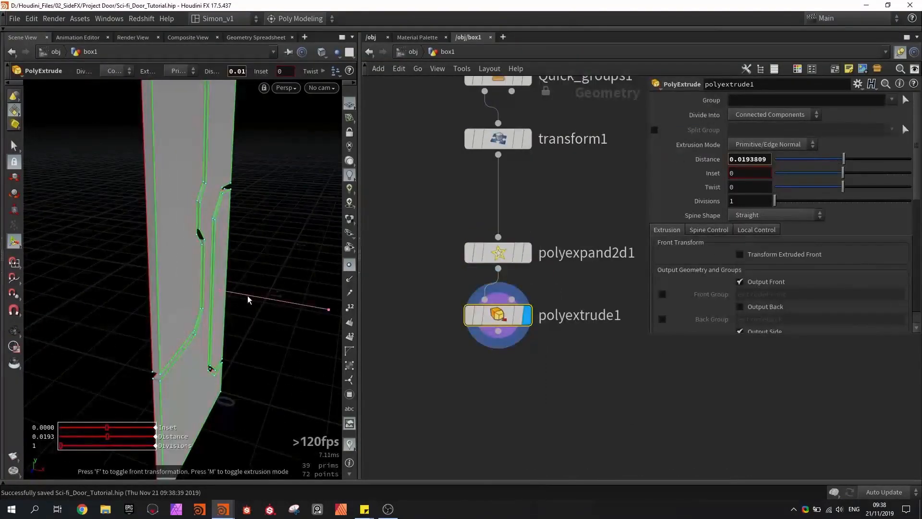
{"action": "left_click", "coordinate": [750, 159]}
{"action": "type", "text": ".0091"}
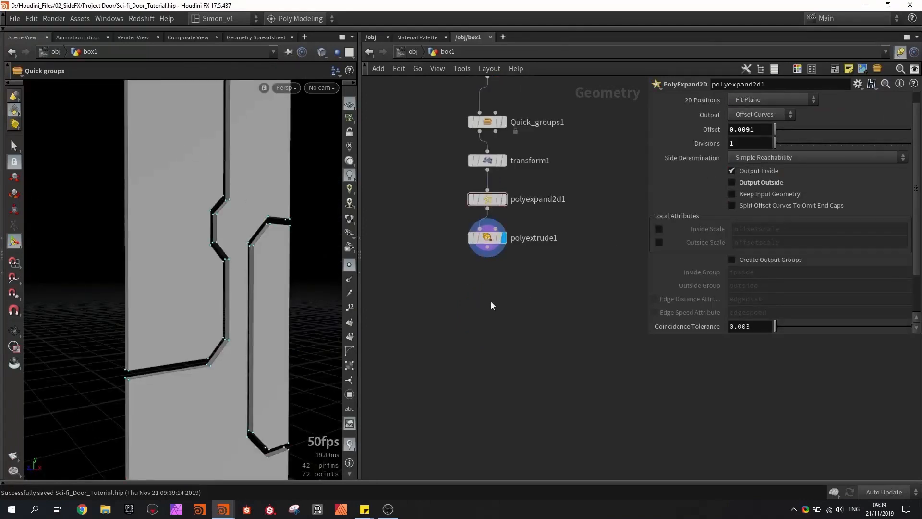
- Add a second Quick groups node below polyextrude1 and set its Mode to +X Axis
{"action": "key", "text": "Tab"}
{"action": "type", "text": "qui"}
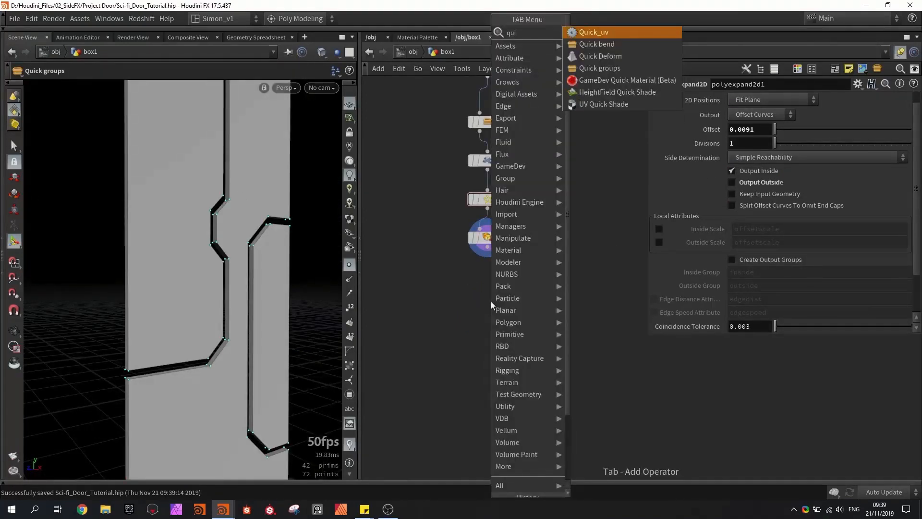
{"action": "left_click", "coordinate": [578, 72]}
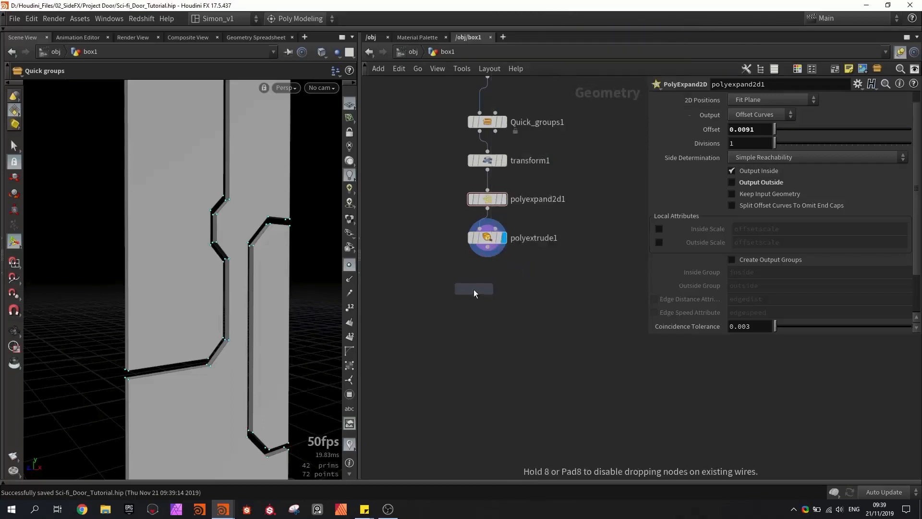
{"action": "left_click", "coordinate": [473, 289]}
{"action": "scroll", "coordinate": [487, 259], "scroll_direction": "up", "scroll_amount": 3}
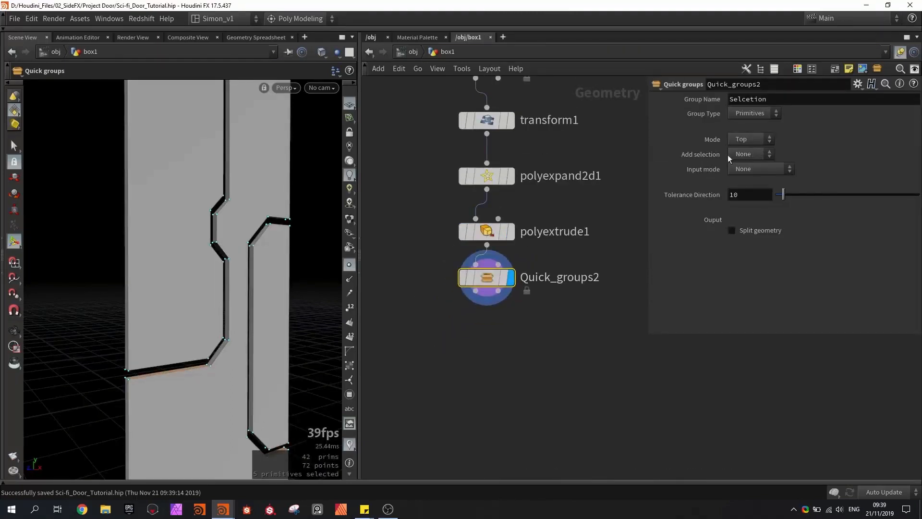
{"action": "left_click", "coordinate": [749, 139]}
{"action": "left_click", "coordinate": [744, 176]}
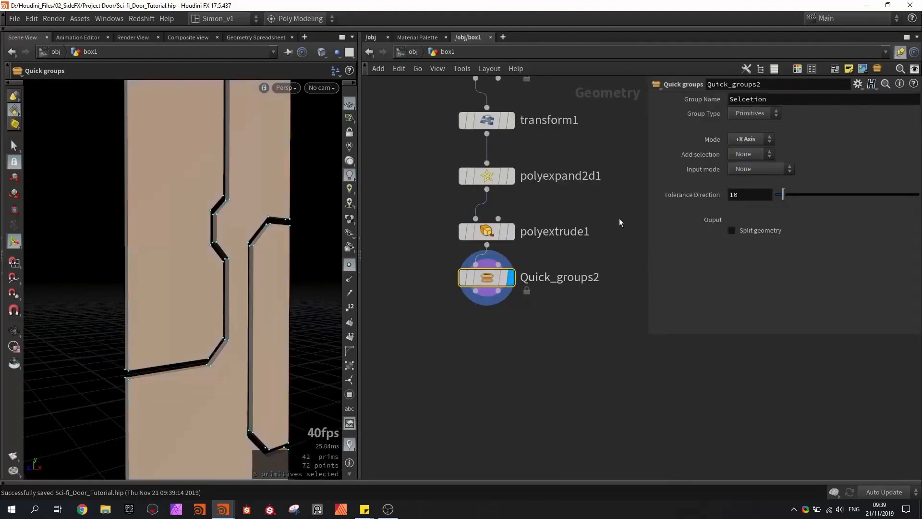
{"action": "left_click_drag", "start_coordinate": [195, 246], "coordinate": [345, 272], "text": "alt"}
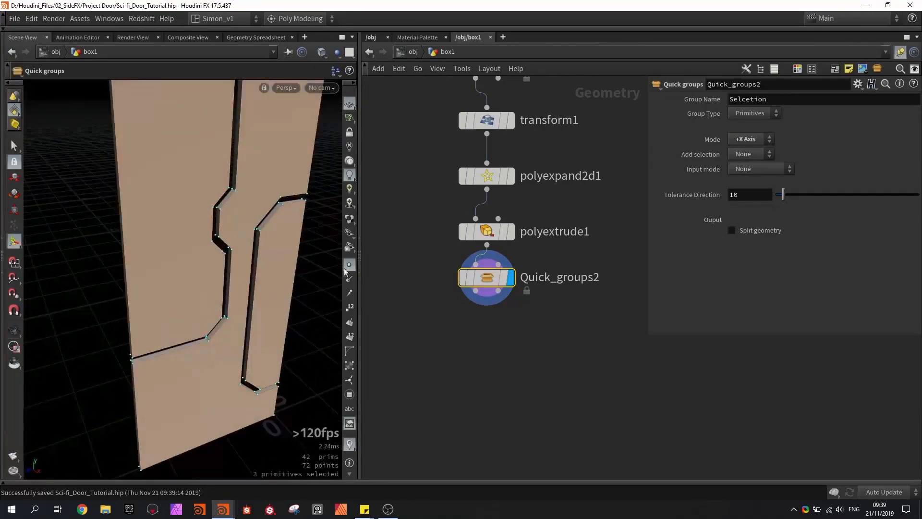
- Add a Sci fi Surface Detail node below Quick_groups2, wire the group node's output into it and display it
{"action": "key", "text": "Tab"}
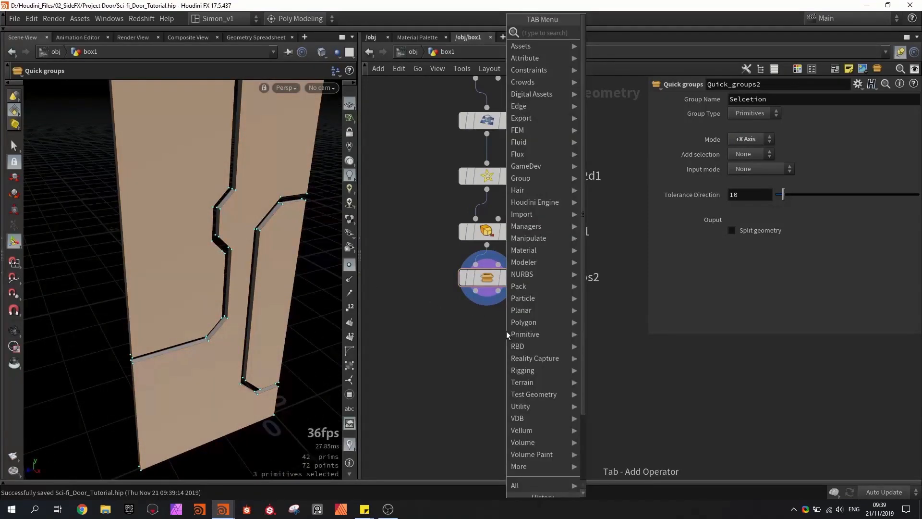
{"action": "type", "text": "sci"}
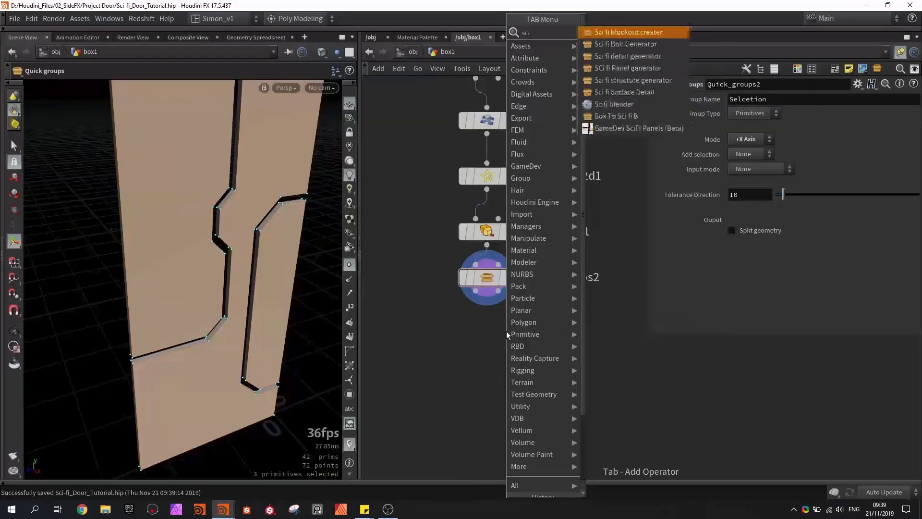
{"action": "type", "text": " fi"}
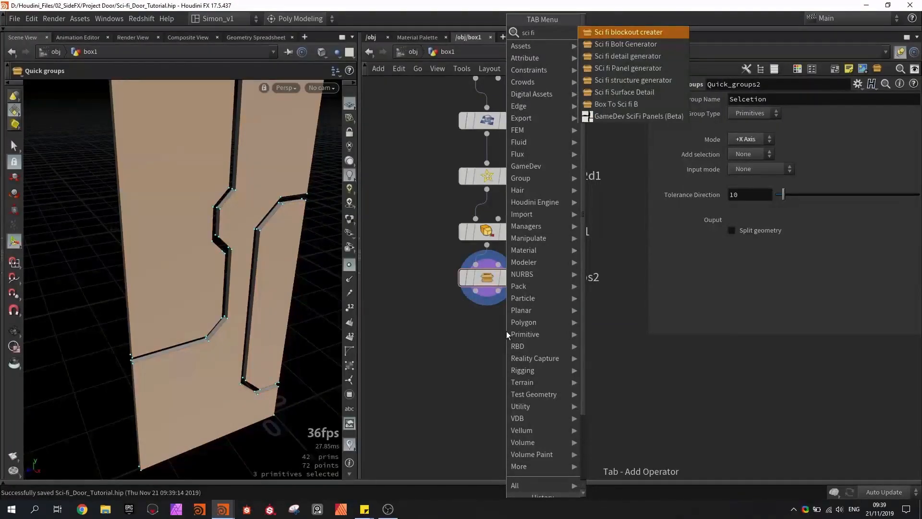
{"action": "type", "text": " su"}
{"action": "key", "text": "Return"}
{"action": "left_click", "coordinate": [487, 347]}
{"action": "left_click_drag", "start_coordinate": [472, 335], "coordinate": [472, 333]}
{"action": "middle_click_drag", "start_coordinate": [508, 350], "coordinate": [509, 287]}
{"action": "scroll", "coordinate": [509, 287], "scroll_direction": "down", "scroll_amount": 1}
{"action": "left_click", "coordinate": [511, 286]}
{"action": "left_click_drag", "start_coordinate": [494, 287], "coordinate": [495, 305]}
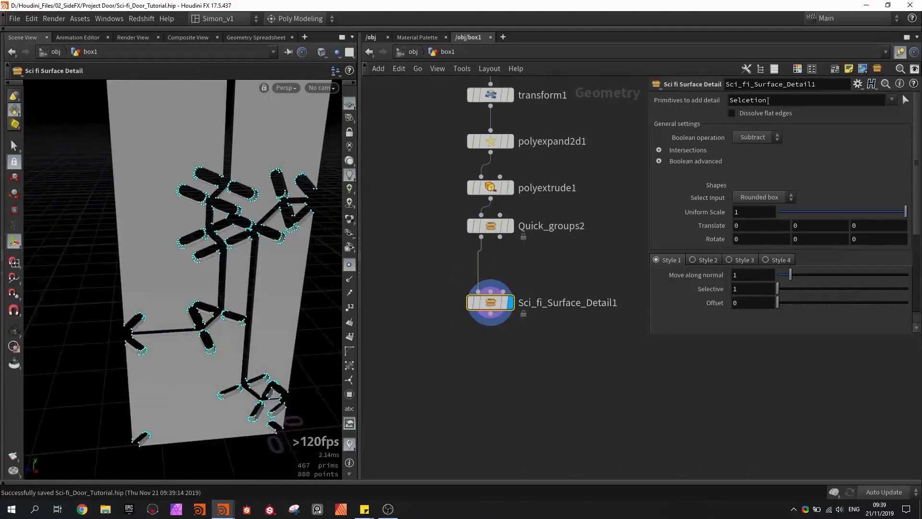
- Check that the surface detail uses the Quick_groups2 group, set its Uniform Scale to 0.449, and turn off point display
{"action": "left_click_drag", "start_coordinate": [776, 99], "coordinate": [729, 99]}
{"action": "left_click", "coordinate": [497, 226]}
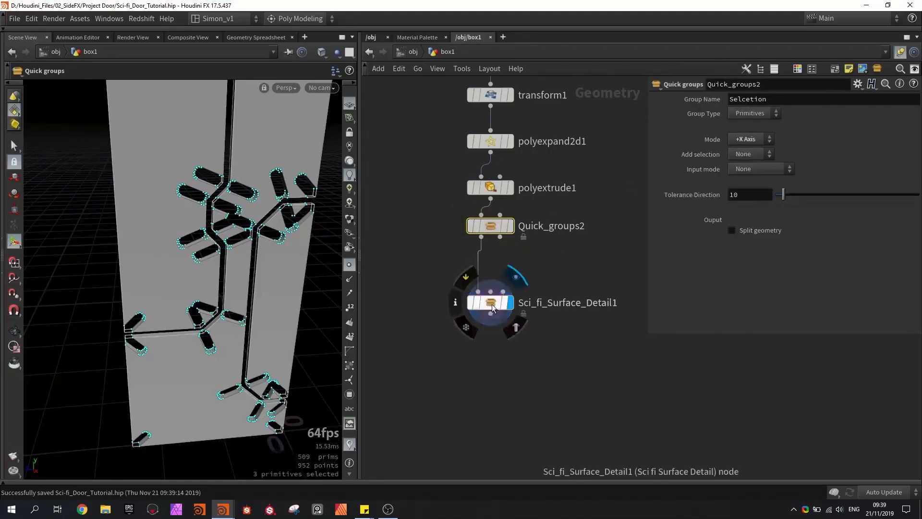
{"action": "left_click_drag", "start_coordinate": [490, 302], "coordinate": [489, 277]}
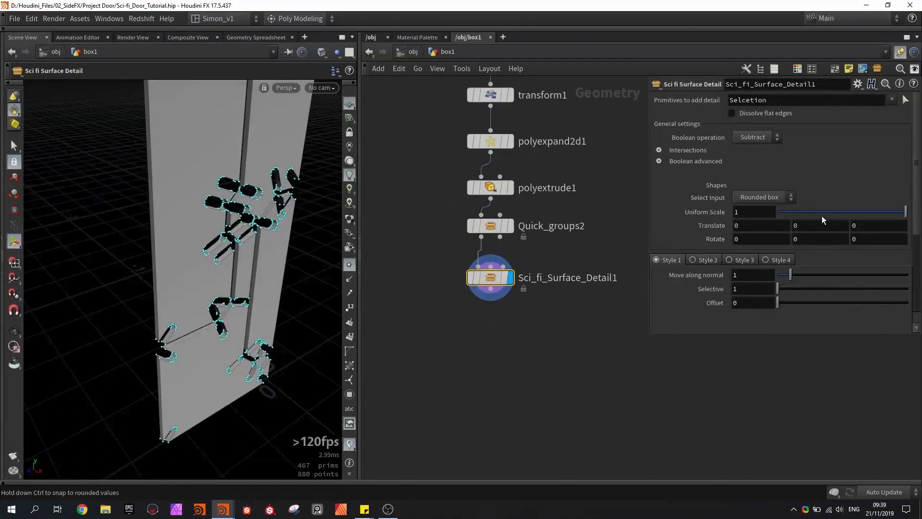
{"action": "left_click_drag", "start_coordinate": [823, 216], "coordinate": [841, 215]}
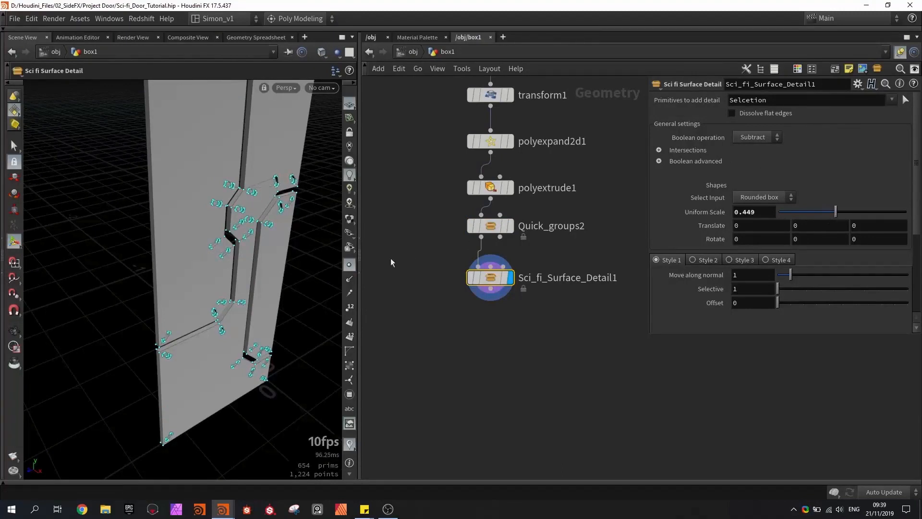
{"action": "left_click", "coordinate": [348, 270]}
{"action": "left_click_drag", "start_coordinate": [280, 262], "coordinate": [175, 236], "text": "alt"}
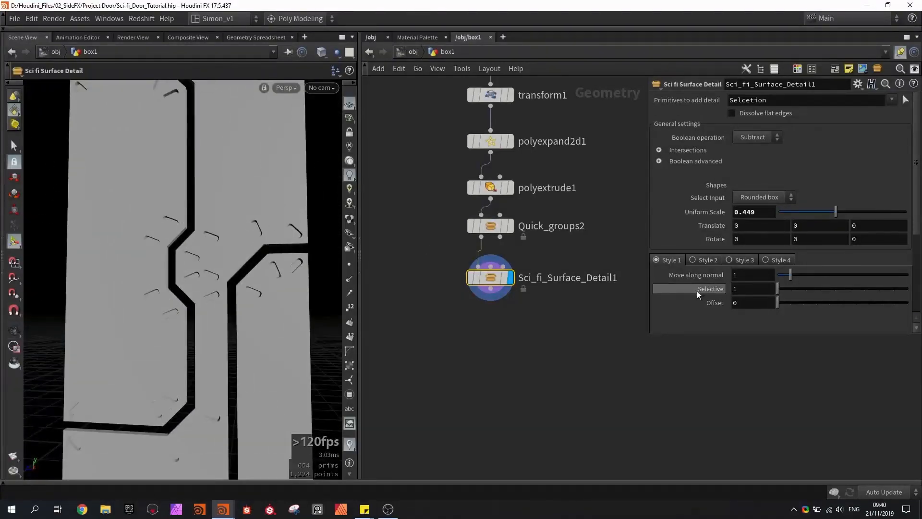
- Try Style 2, Style 3 and Style 4 on Sci_fi_Surface_Detail1, ending back on Style 1
{"action": "left_click", "coordinate": [693, 259]}
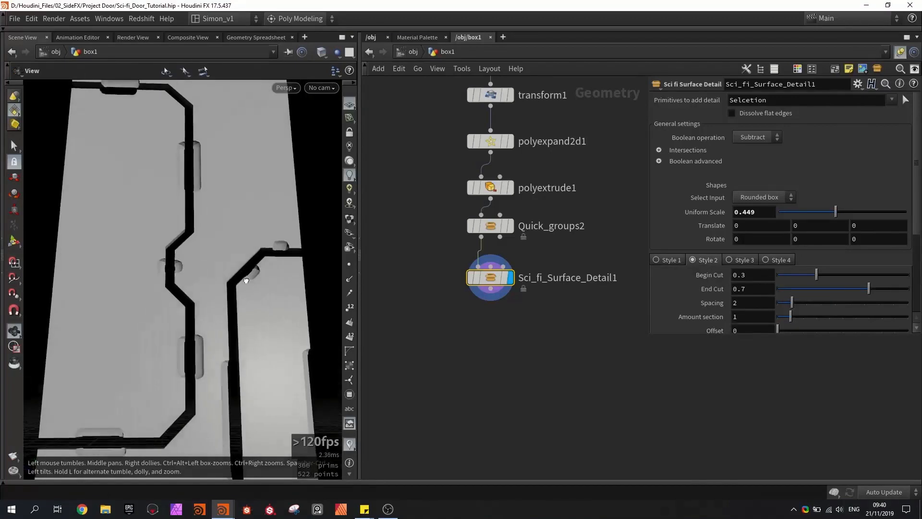
{"action": "left_click", "coordinate": [730, 260]}
{"action": "left_click_drag", "start_coordinate": [225, 269], "coordinate": [264, 270], "text": "alt"}
{"action": "left_click", "coordinate": [766, 260]}
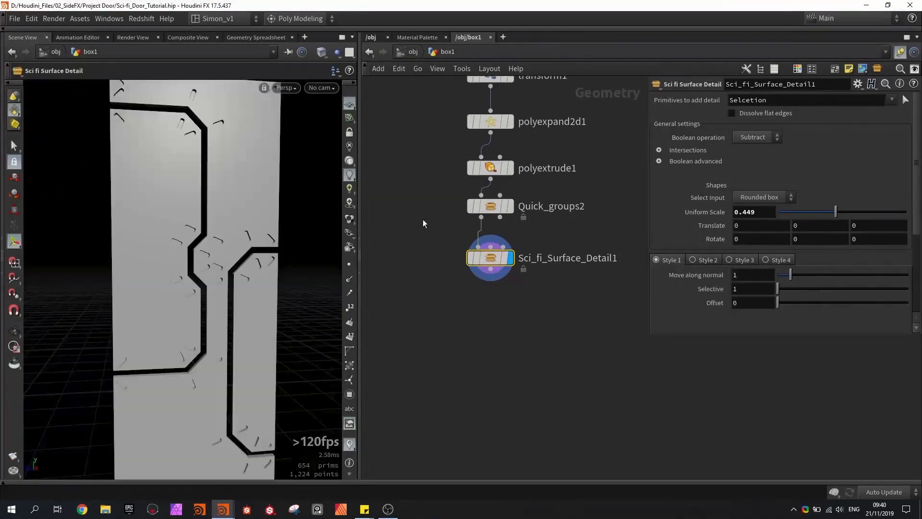
{"action": "scroll", "coordinate": [495, 262], "scroll_direction": "up", "scroll_amount": 3}
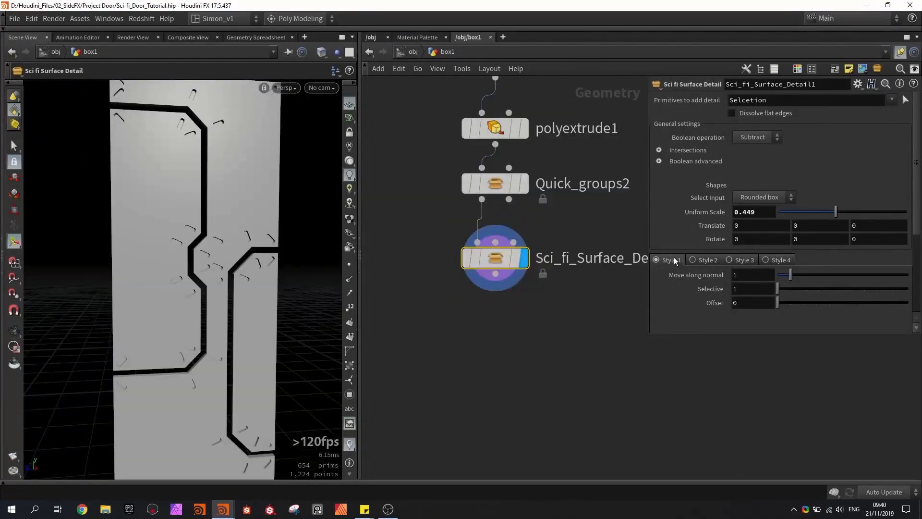
- Change the surface detail's Select Input to Sphere and reduce its Uniform Scale to 0.072
{"action": "left_click", "coordinate": [770, 195]}
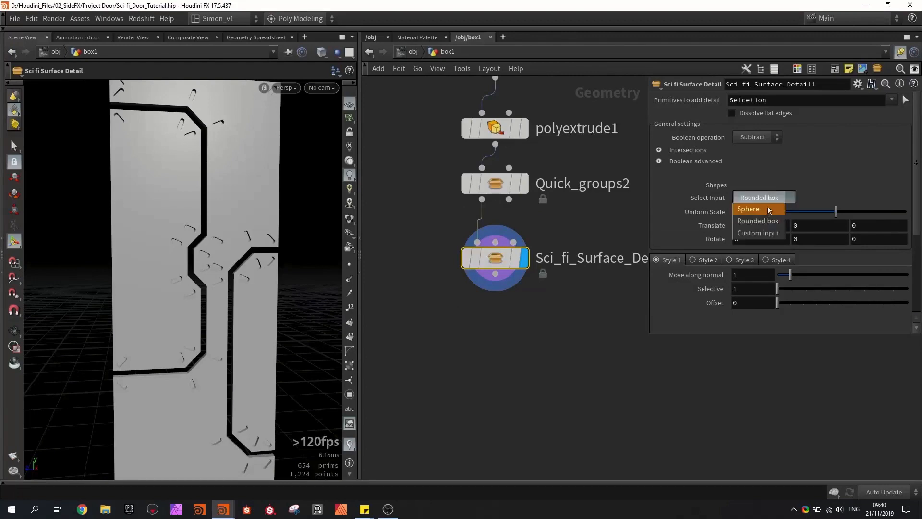
{"action": "left_click", "coordinate": [767, 211]}
{"action": "left_click_drag", "start_coordinate": [288, 250], "coordinate": [223, 260], "text": "alt"}
{"action": "right_click_drag", "start_coordinate": [222, 259], "coordinate": [260, 257], "text": "alt"}
{"action": "key", "text": "w"}
{"action": "left_click_drag", "start_coordinate": [164, 255], "coordinate": [288, 251], "text": "alt"}
{"action": "left_click_drag", "start_coordinate": [808, 213], "coordinate": [788, 215]}
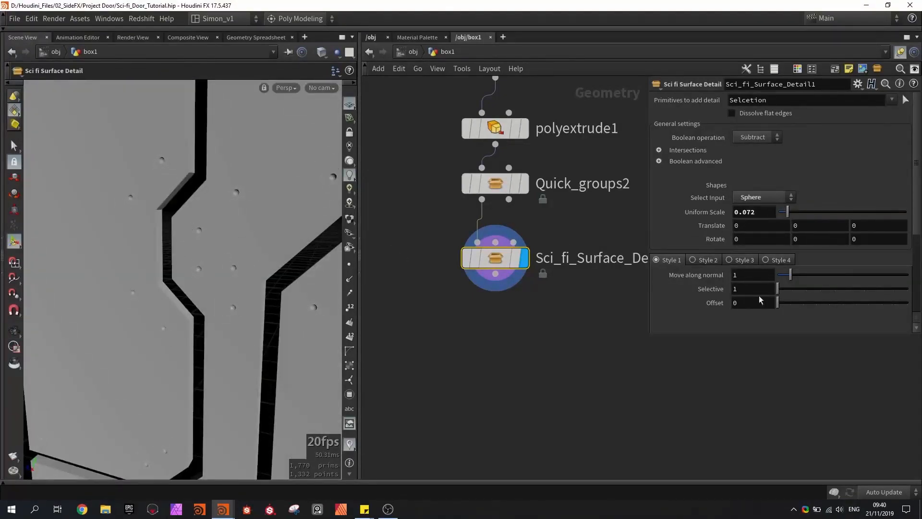
- Try a Move along normal of 0.3 and a Selective value of 2 on the sphere cutouts
{"action": "left_click_drag", "start_coordinate": [790, 275], "coordinate": [781, 276]}
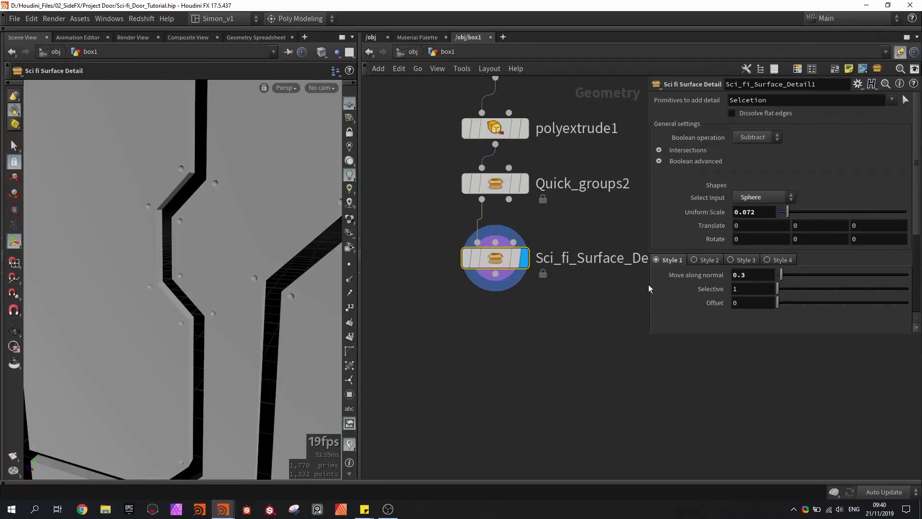
{"action": "left_click_drag", "start_coordinate": [230, 281], "coordinate": [264, 287], "text": "alt"}
{"action": "right_click_drag", "start_coordinate": [264, 288], "coordinate": [232, 203], "text": "alt"}
{"action": "left_click_drag", "start_coordinate": [233, 203], "coordinate": [255, 216], "text": "alt"}
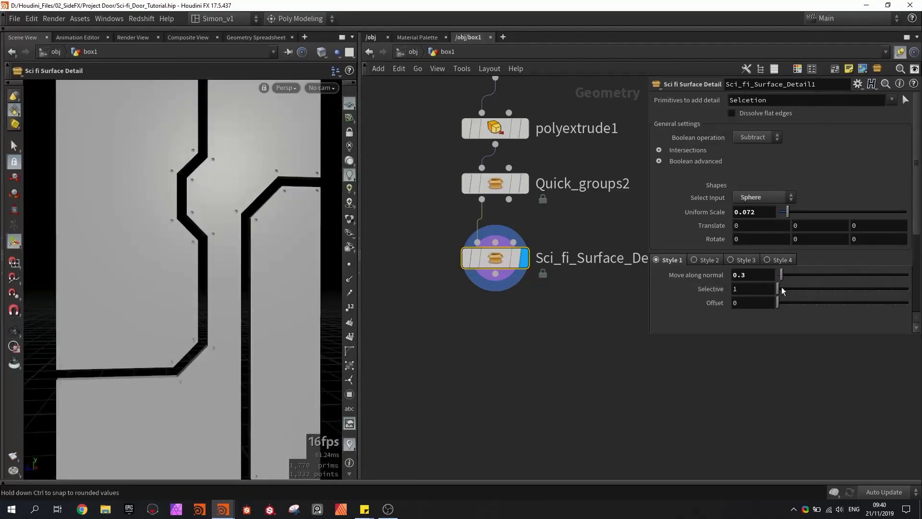
{"action": "left_click_drag", "start_coordinate": [778, 289], "coordinate": [792, 289]}
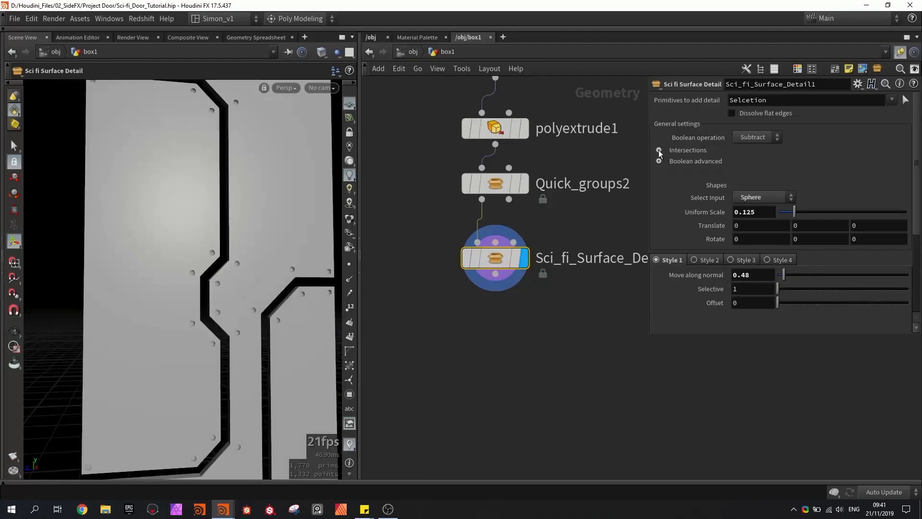
- Enable Check Intersection Fast for the sphere cutouts and raise Move along normal to 1.29
{"action": "left_click", "coordinate": [659, 150]}
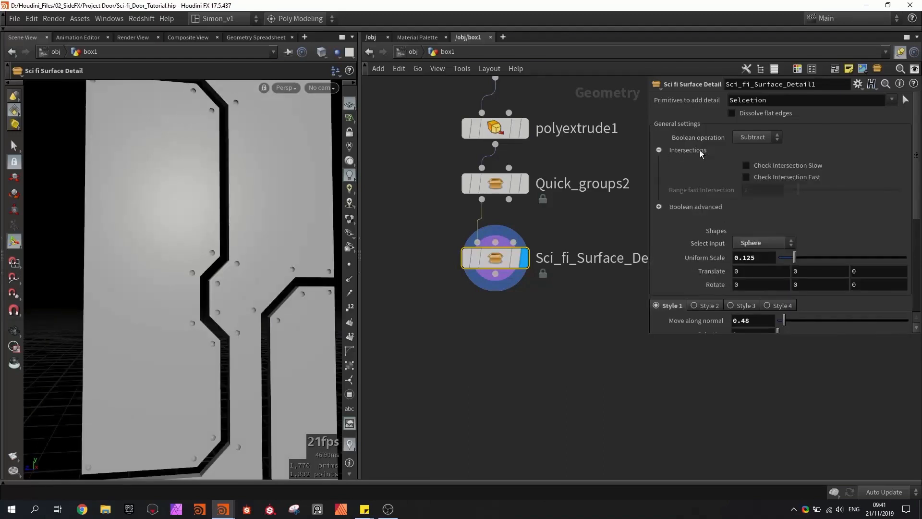
{"action": "left_click", "coordinate": [765, 177]}
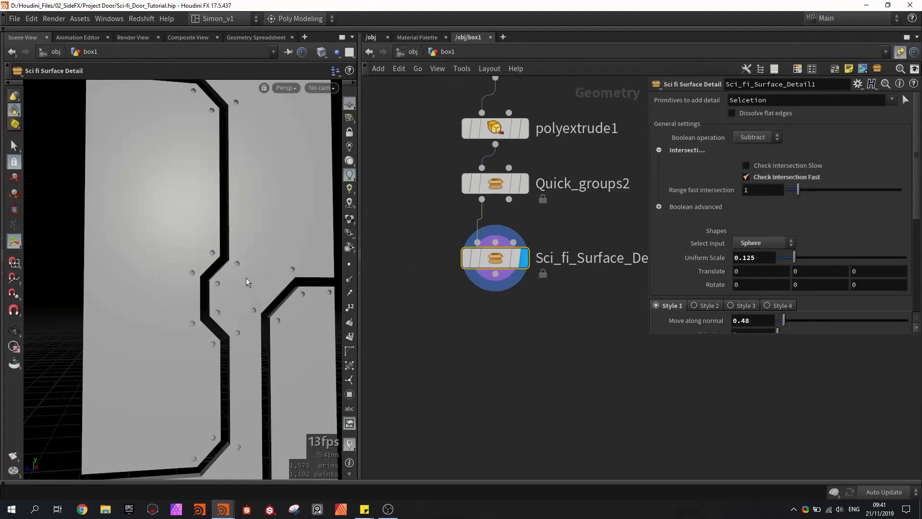
{"action": "scroll", "coordinate": [727, 299], "scroll_direction": "down", "scroll_amount": 2}
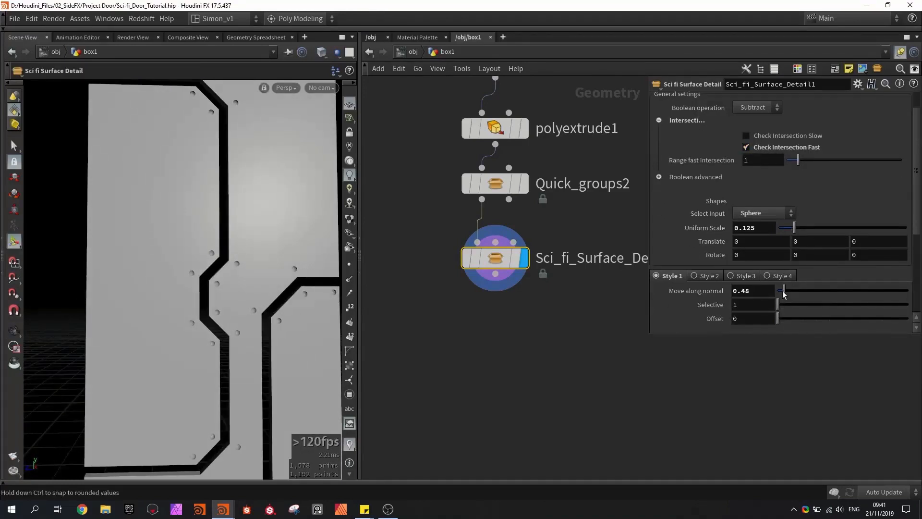
{"action": "left_click_drag", "start_coordinate": [783, 294], "coordinate": [795, 294]}
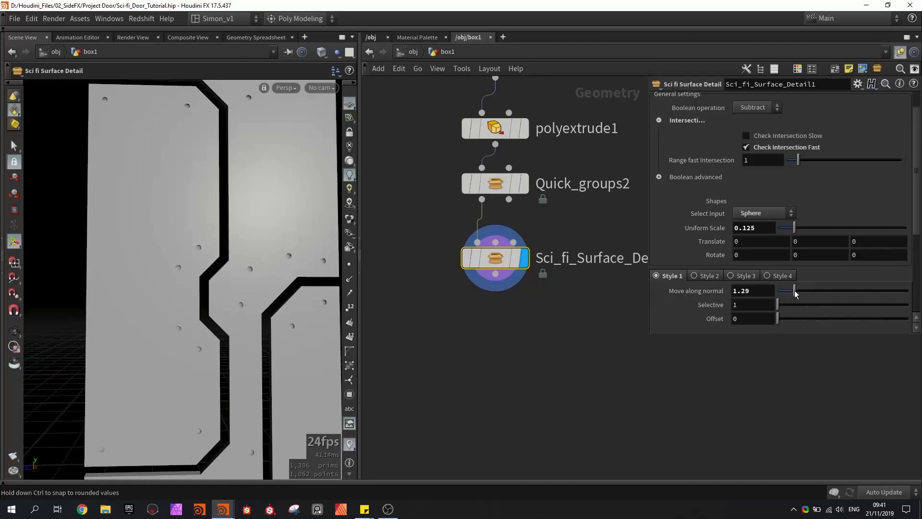
- Compare the cutouts without and with Check Intersection Fast at Move along normal 1.51, then set Range fast intersection to 0.38 and Move along normal to 0.44
{"action": "left_click", "coordinate": [748, 146]}
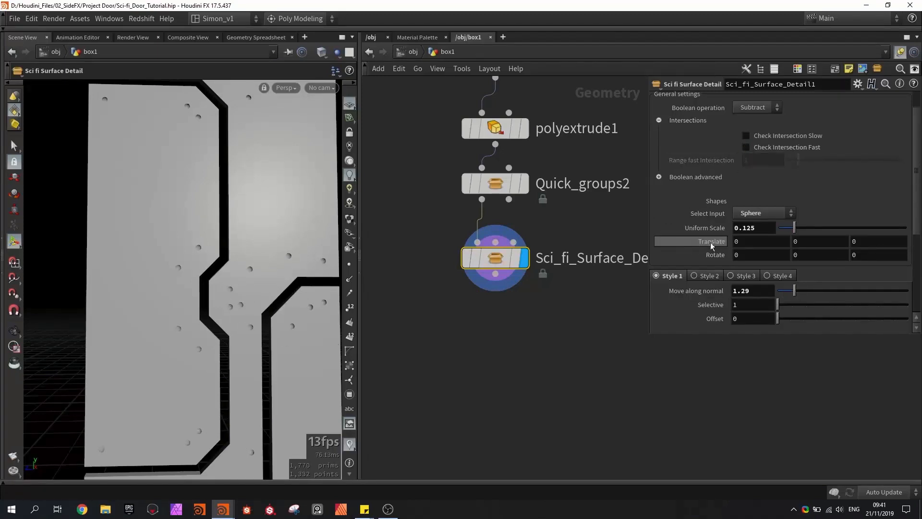
{"action": "left_click_drag", "start_coordinate": [794, 290], "coordinate": [797, 289]}
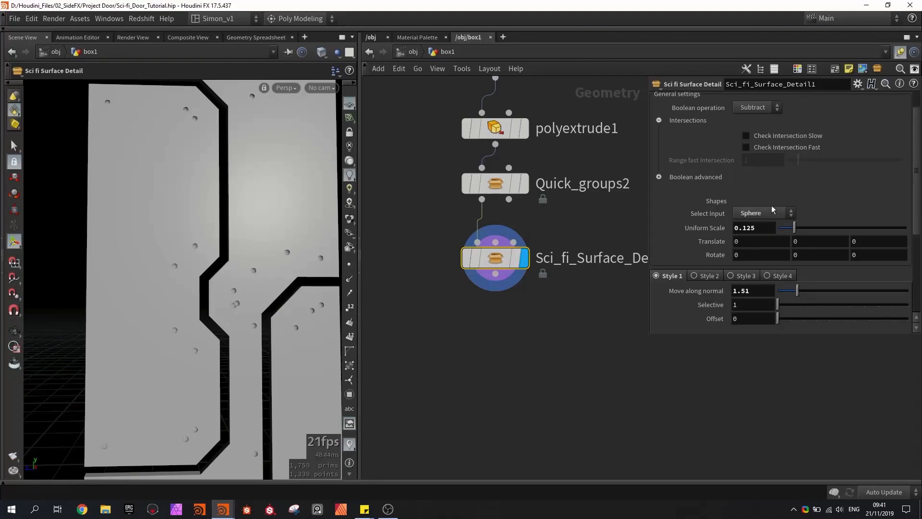
{"action": "left_click", "coordinate": [758, 148]}
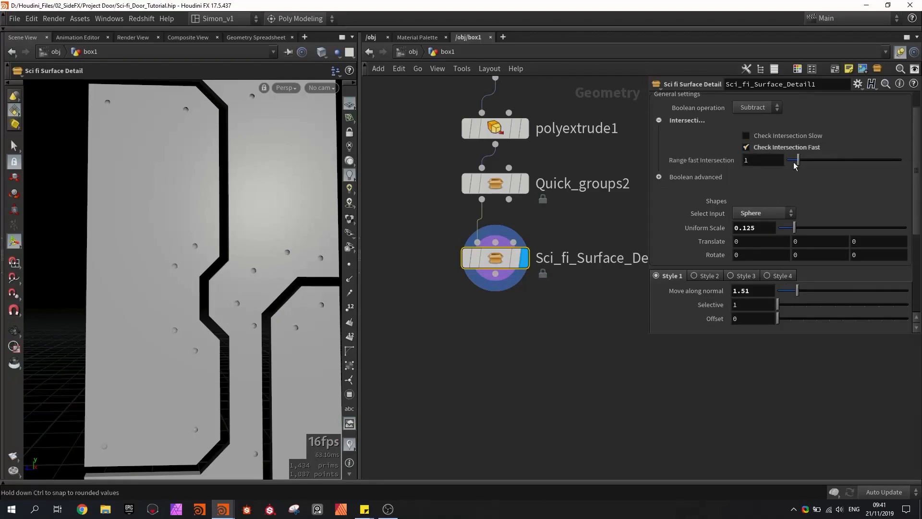
{"action": "left_click_drag", "start_coordinate": [795, 165], "coordinate": [793, 164]}
{"action": "left_click_drag", "start_coordinate": [797, 291], "coordinate": [784, 294]}
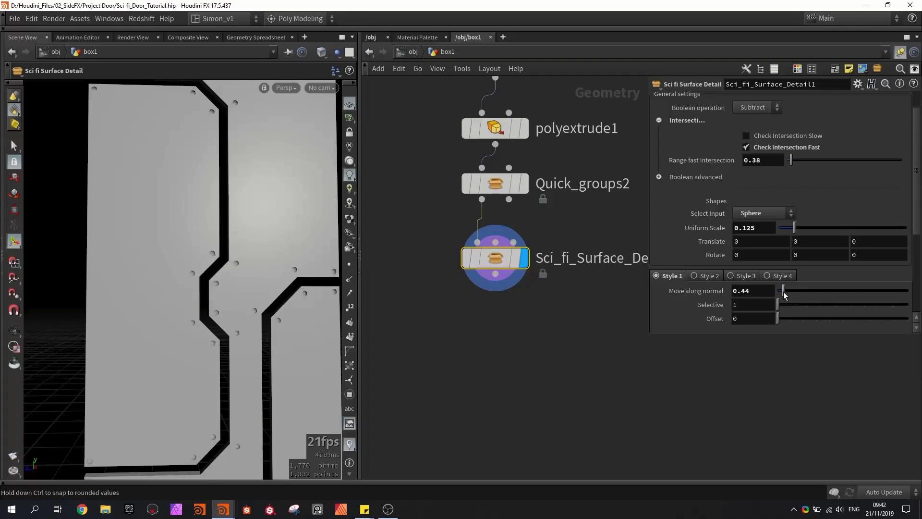
- Inspect the sphere cutouts along the panel edges and save the scene
{"action": "scroll", "coordinate": [144, 210], "scroll_direction": "down", "scroll_amount": 5}
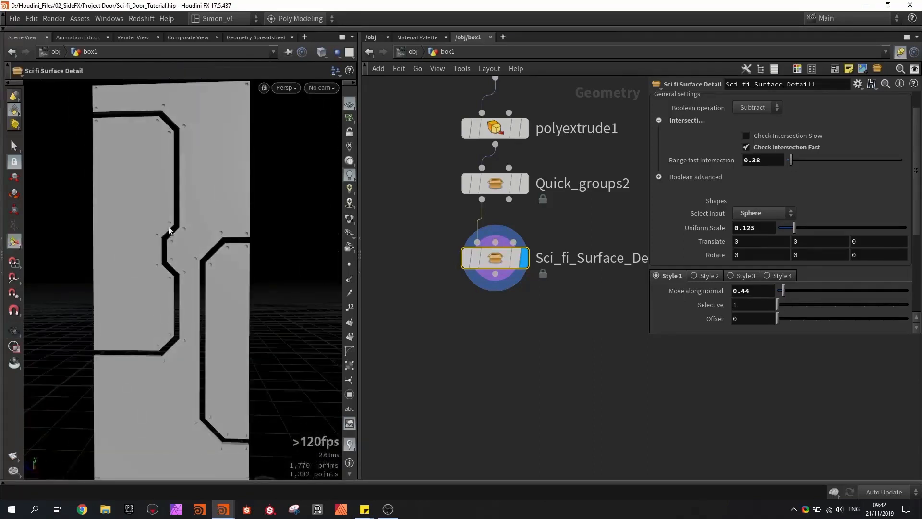
{"action": "scroll", "coordinate": [178, 224], "scroll_direction": "up", "scroll_amount": 4}
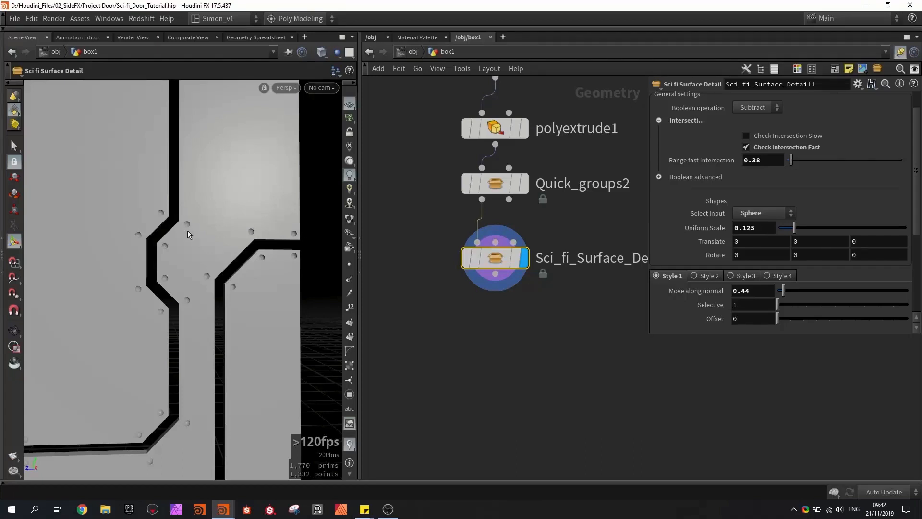
{"action": "mouse_move", "coordinate": [188, 232]}
{"action": "left_mouse_down", "text": "alt"}
{"action": "mouse_move", "coordinate": [215, 244]}
{"action": "mouse_move", "coordinate": [190, 237]}
{"action": "left_mouse_up", "text": "alt"}
{"action": "scroll", "coordinate": [190, 237], "scroll_direction": "down", "scroll_amount": 3}
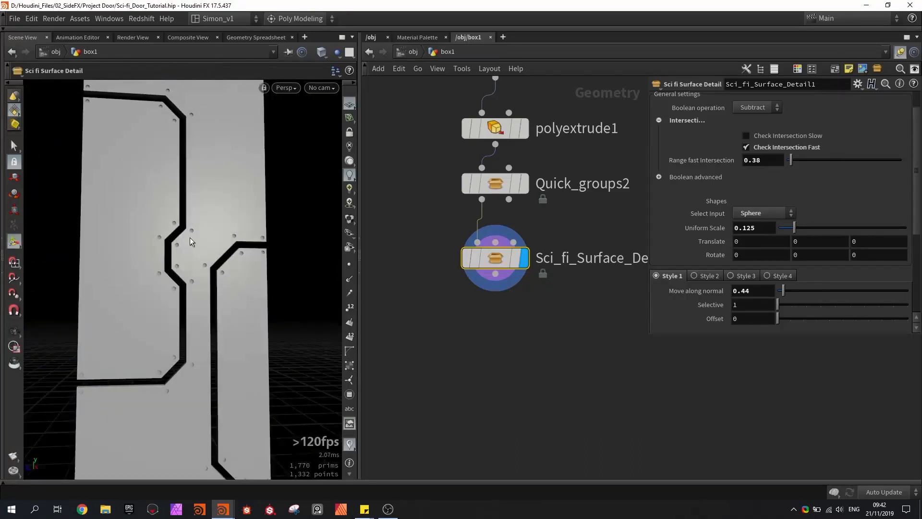
{"action": "key", "text": "ctrl+s"}
- Add a second Sci fi Surface Detail node and place it below Sci_fi_Surface_Detail1
{"action": "scroll", "coordinate": [503, 324], "scroll_direction": "down", "scroll_amount": 2}
{"action": "key", "text": "Tab"}
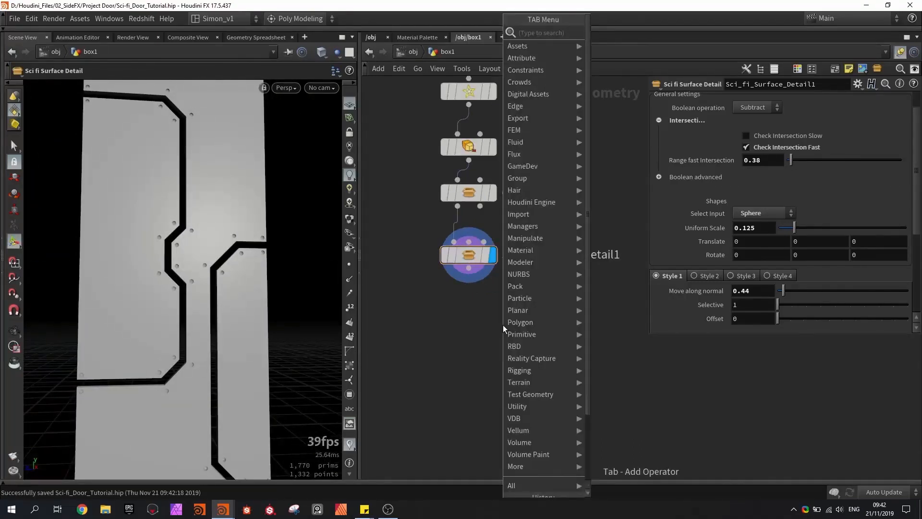
{"action": "type", "text": "surfa"}
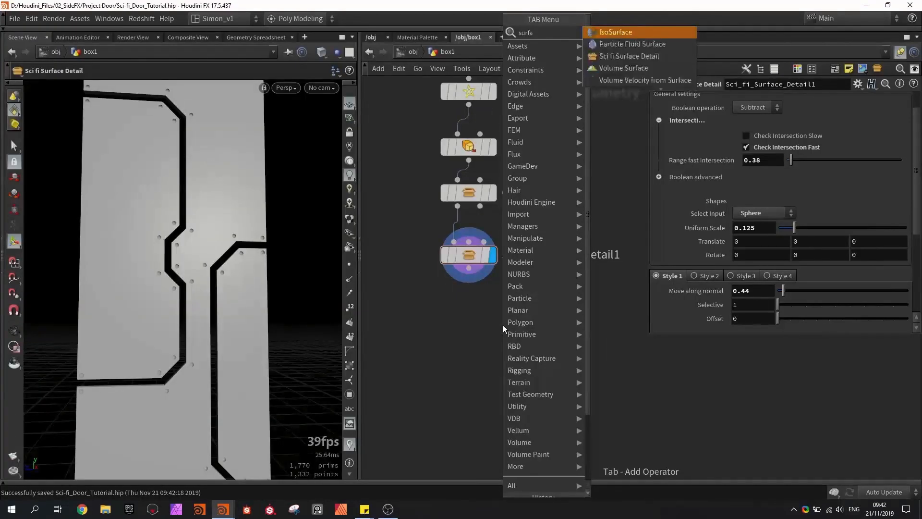
{"action": "key", "text": "Down"}
{"action": "key", "text": "Down"}
{"action": "key", "text": "Return"}
{"action": "left_click", "coordinate": [493, 319]}
{"action": "scroll", "coordinate": [480, 283], "scroll_direction": "up", "scroll_amount": 2}
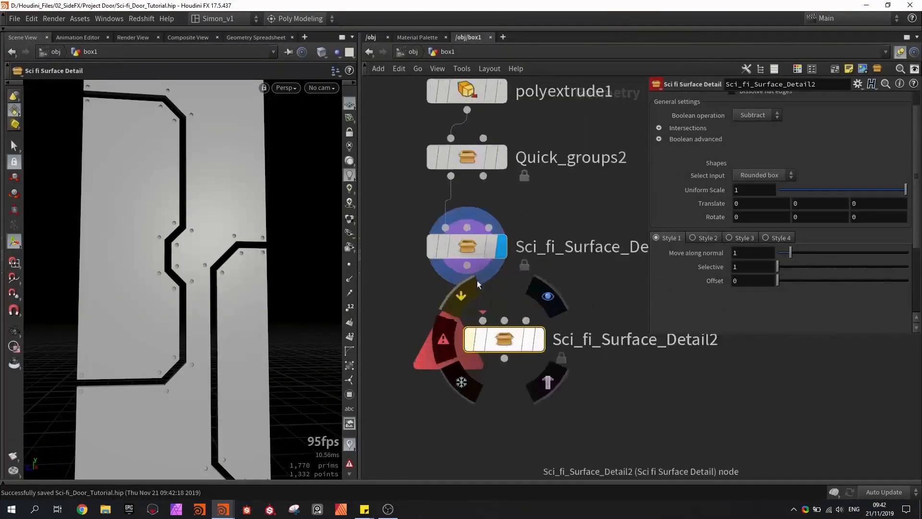
{"action": "middle_click_drag", "start_coordinate": [506, 340], "coordinate": [492, 348]}
{"action": "left_click_drag", "start_coordinate": [492, 348], "coordinate": [516, 359]}
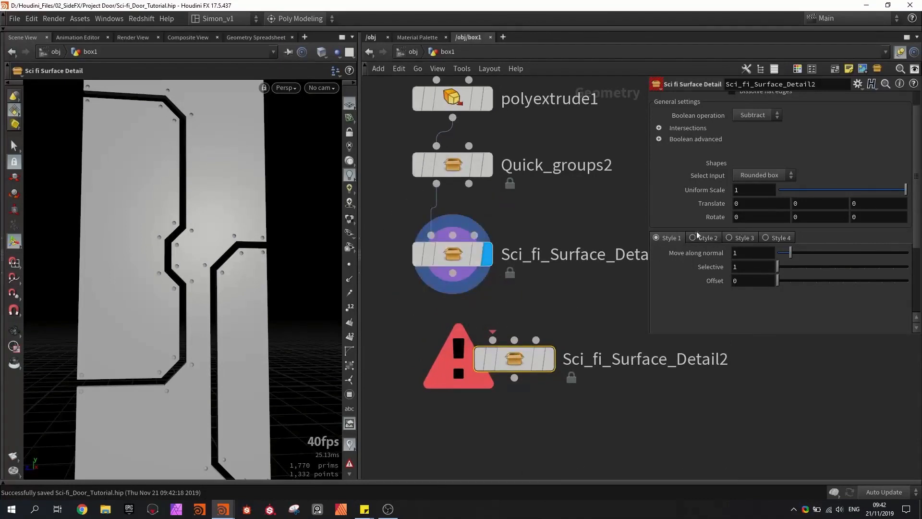
- Wire Sci_fi_Surface_Detail1 into the first input and Quick_groups2 into the third input of Sci_fi_Surface_Detail2, and display it
{"action": "scroll", "coordinate": [715, 221], "scroll_direction": "down", "scroll_amount": 3}
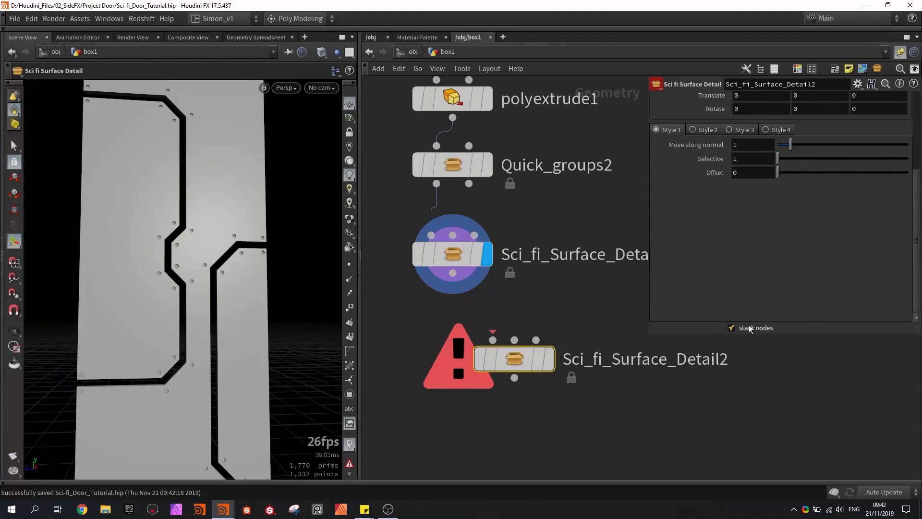
{"action": "left_click", "coordinate": [562, 301]}
{"action": "middle_click_drag", "start_coordinate": [558, 286], "coordinate": [537, 296]}
{"action": "left_click_drag", "start_coordinate": [415, 194], "coordinate": [530, 338]}
{"action": "left_click_drag", "start_coordinate": [430, 282], "coordinate": [471, 348]}
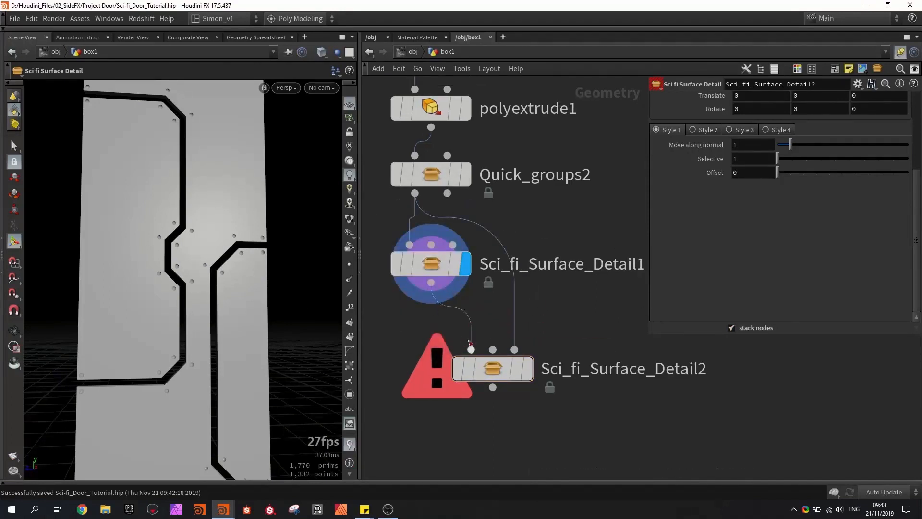
{"action": "left_click", "coordinate": [528, 369]}
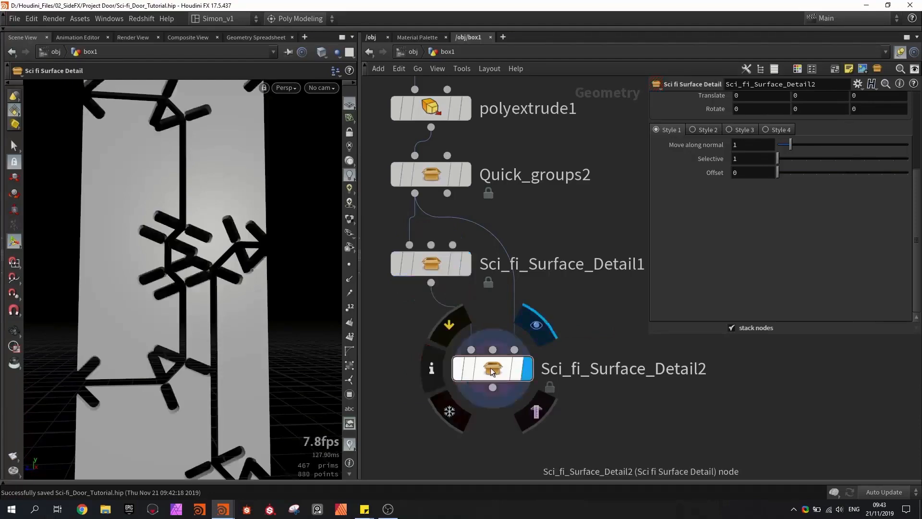
- Switch Sci_fi_Surface_Detail2 to Style 2 and disable its stack nodes option
{"action": "left_click", "coordinate": [705, 130]}
{"action": "left_click_drag", "start_coordinate": [182, 260], "coordinate": [216, 261], "text": "alt"}
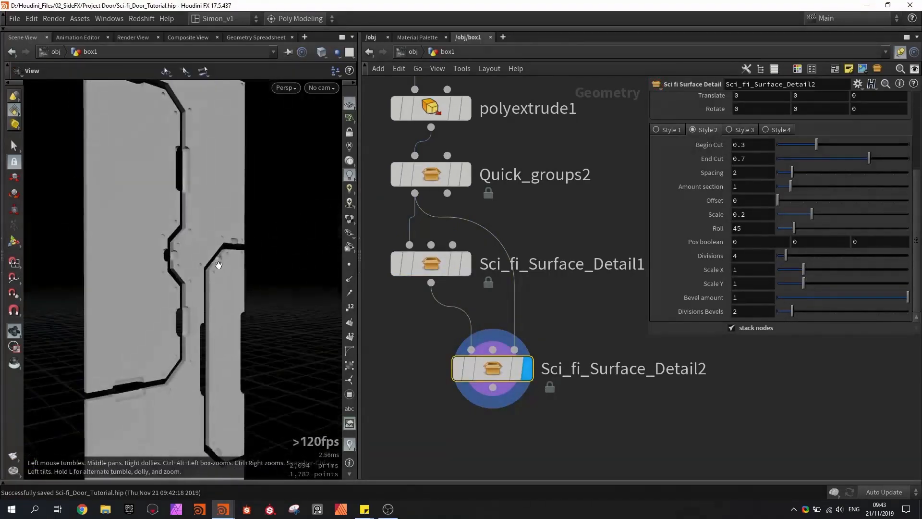
{"action": "left_click", "coordinate": [747, 328]}
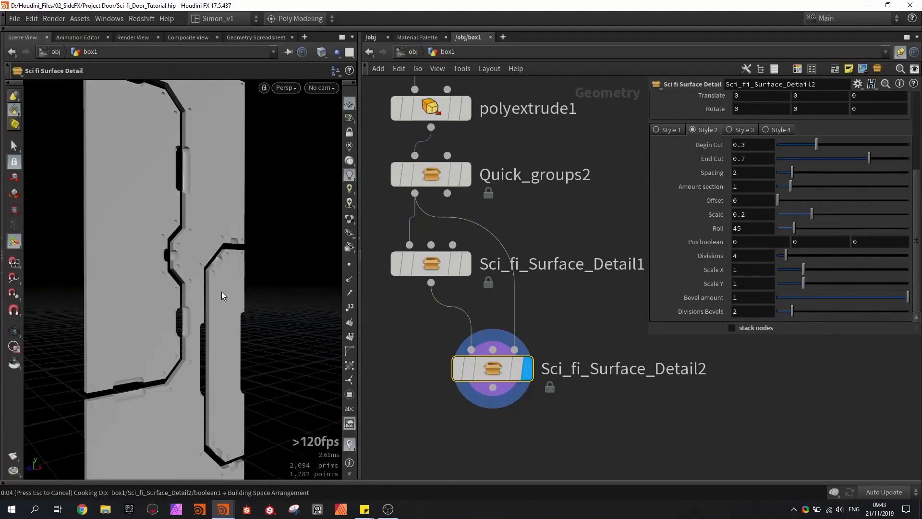
- Examine the panel edges up close, shaded and with wireframe, with stacking disabled on Sci_fi_Surface_Detail2
{"action": "left_click_drag", "start_coordinate": [221, 292], "coordinate": [179, 228], "text": "alt"}
{"action": "scroll", "coordinate": [178, 243], "scroll_direction": "up", "scroll_amount": 8}
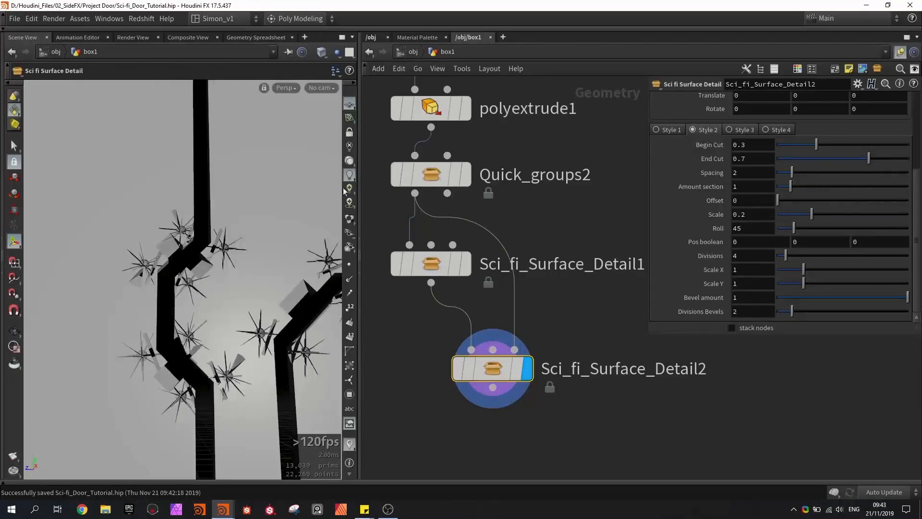
{"action": "mouse_move", "coordinate": [222, 188]}
{"action": "left_mouse_down"}
{"action": "mouse_move", "coordinate": [207, 191]}
{"action": "mouse_move", "coordinate": [201, 254]}
{"action": "mouse_move", "coordinate": [217, 263]}
{"action": "mouse_move", "coordinate": [148, 299]}
{"action": "mouse_move", "coordinate": [180, 290]}
{"action": "mouse_move", "coordinate": [227, 238]}
{"action": "left_mouse_up"}
{"action": "key", "text": "shift+w"}
{"action": "scroll", "coordinate": [196, 267], "scroll_direction": "up", "scroll_amount": 3}
{"action": "key", "text": "shift+w"}
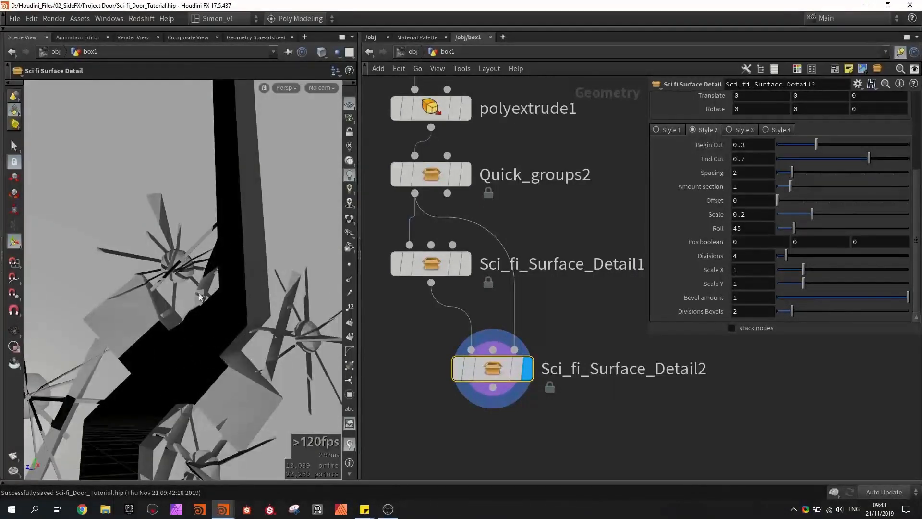
{"action": "key", "text": "space"}
{"action": "mouse_move", "coordinate": [199, 293]}
{"action": "left_mouse_down"}
{"action": "mouse_move", "coordinate": [178, 284]}
{"action": "mouse_move", "coordinate": [144, 302]}
{"action": "mouse_move", "coordinate": [202, 288]}
{"action": "left_mouse_up"}
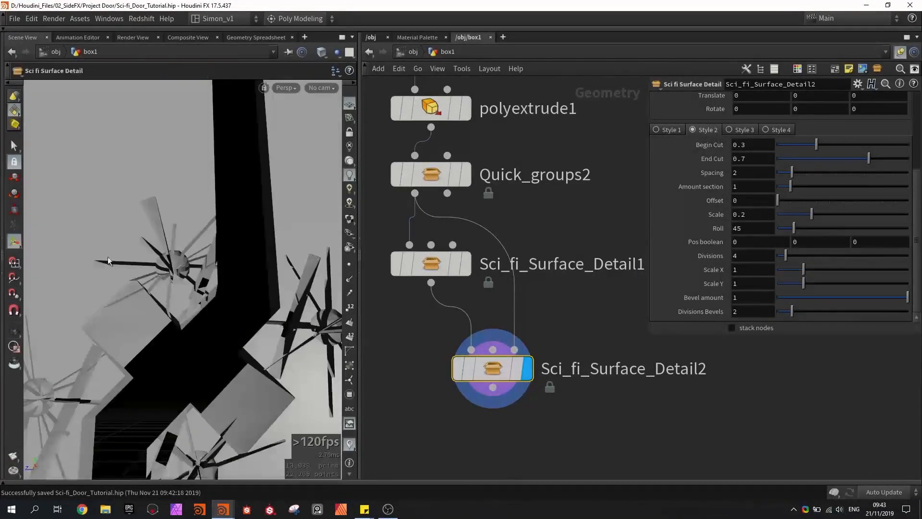
{"action": "scroll", "coordinate": [197, 267], "scroll_direction": "down", "scroll_amount": 6}
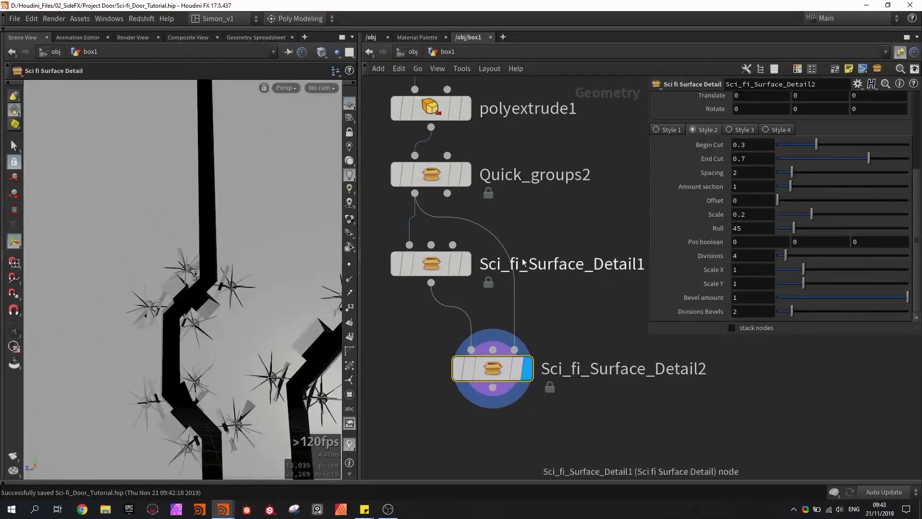
- Re-enable the stack nodes option on Sci_fi_Surface_Detail2 and check the combined cutouts on the panels
{"action": "left_click", "coordinate": [731, 328]}
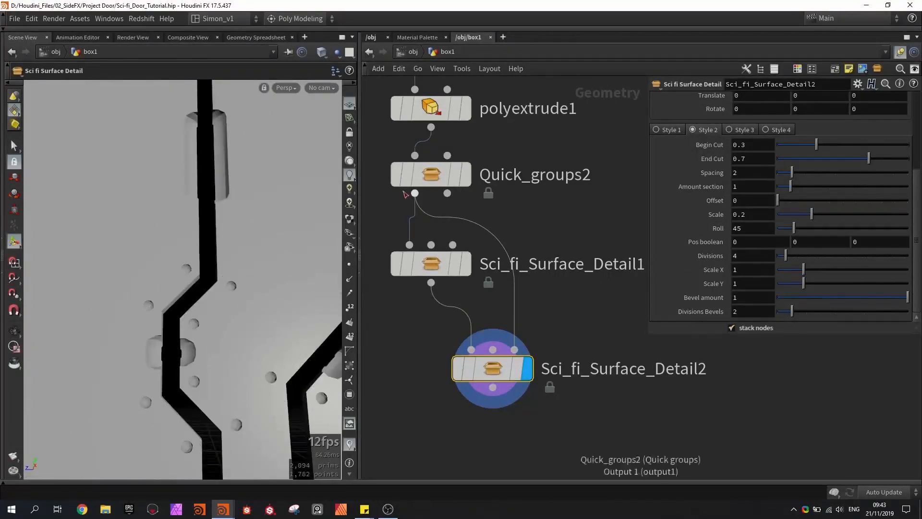
{"action": "left_click", "coordinate": [433, 180]}
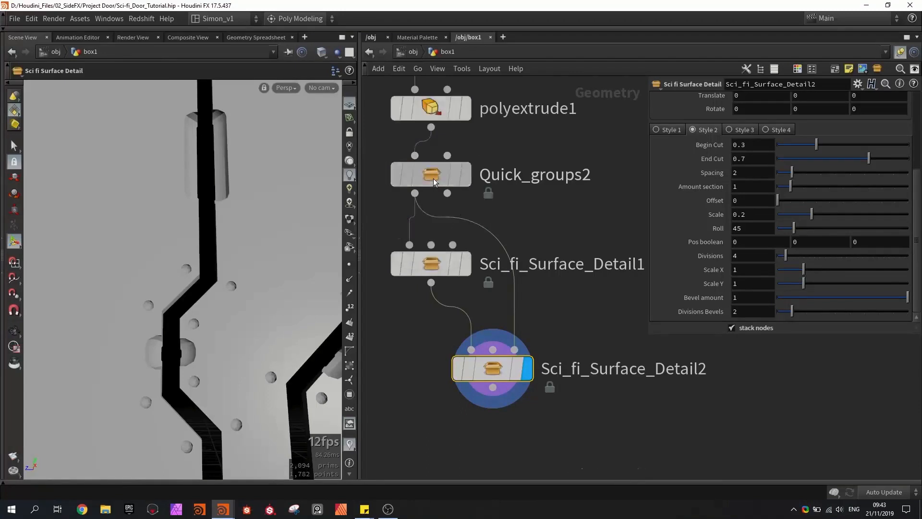
{"action": "left_click", "coordinate": [494, 375]}
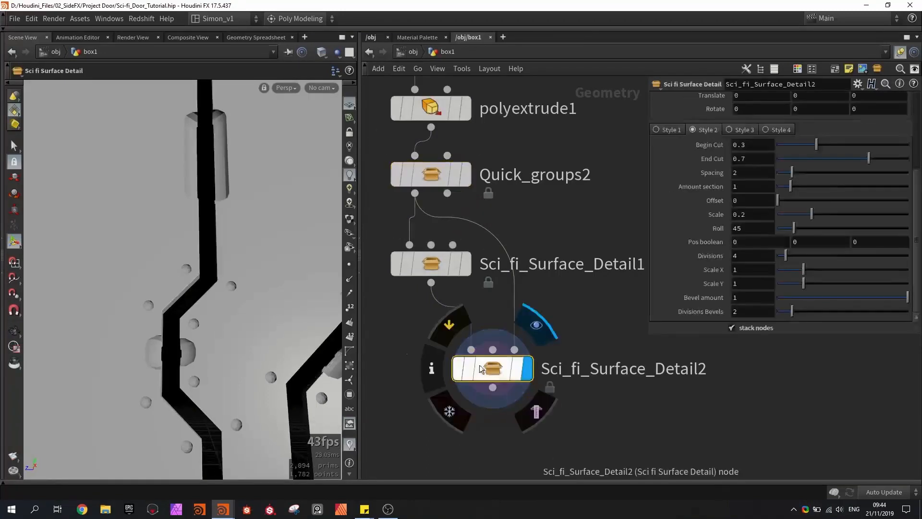
{"action": "scroll", "coordinate": [172, 305], "scroll_direction": "down", "scroll_amount": 4}
{"action": "left_click_drag", "start_coordinate": [176, 298], "coordinate": [223, 229], "text": "alt"}
{"action": "scroll", "coordinate": [223, 228], "scroll_direction": "down", "scroll_amount": 2}
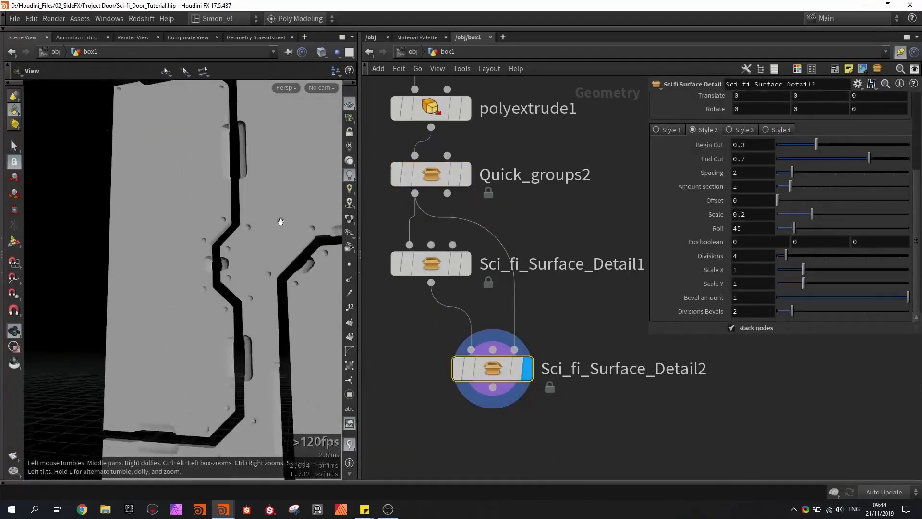
- Set the Style 2 roll to 0 and scale to 0.115, increase Scale Y, and save the scene
{"action": "left_click_drag", "start_coordinate": [795, 229], "coordinate": [768, 229]}
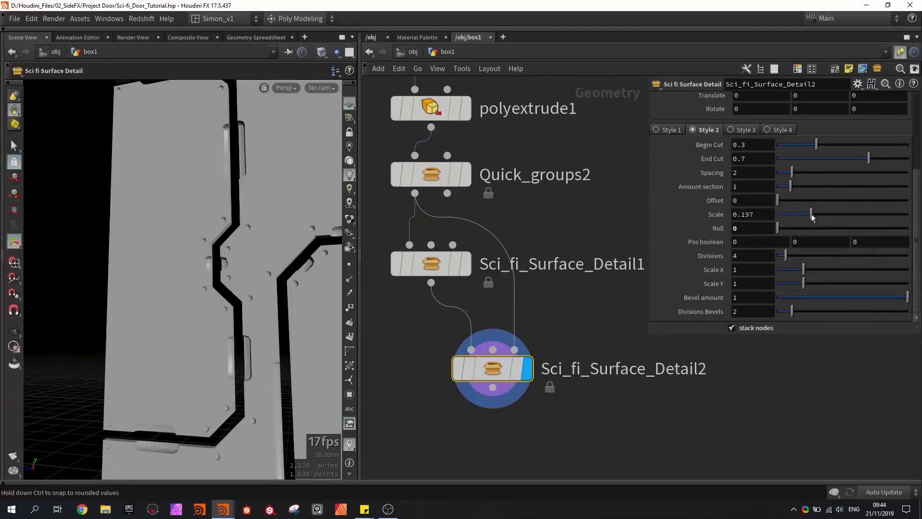
{"action": "left_click_drag", "start_coordinate": [811, 214], "coordinate": [796, 215]}
{"action": "left_click_drag", "start_coordinate": [803, 284], "coordinate": [834, 274]}
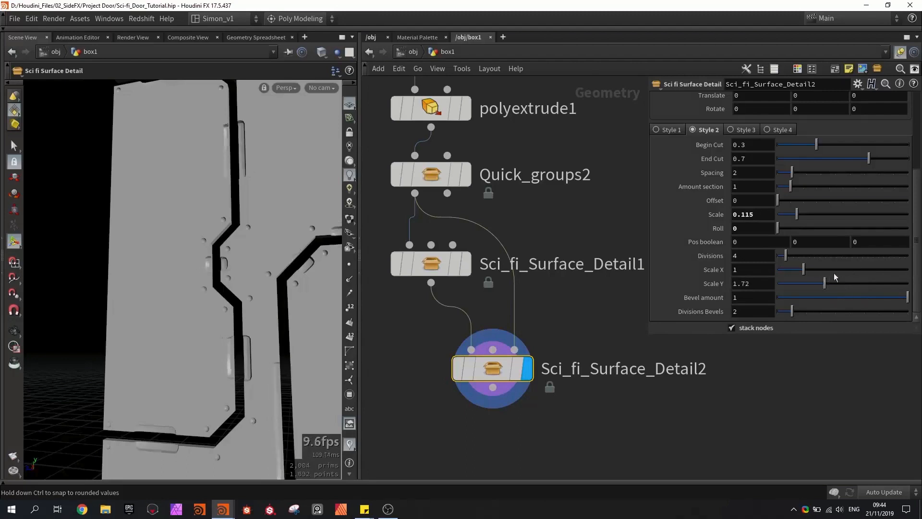
{"action": "left_click_drag", "start_coordinate": [235, 360], "coordinate": [177, 304], "text": "alt"}
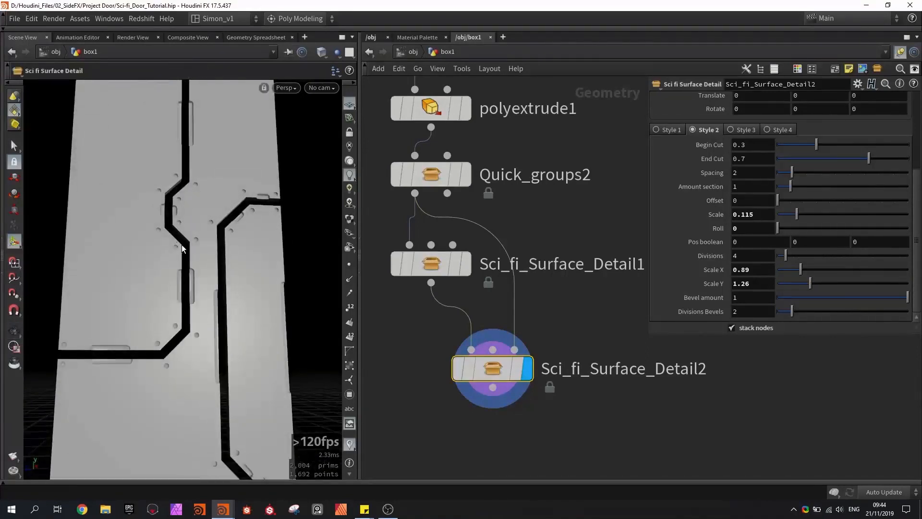
{"action": "key", "text": "ctrl+s"}
- Try Style 3 with rounded boxes at uniform scale 0.355, X rotation 90 and range 2
{"action": "left_click", "coordinate": [739, 131]}
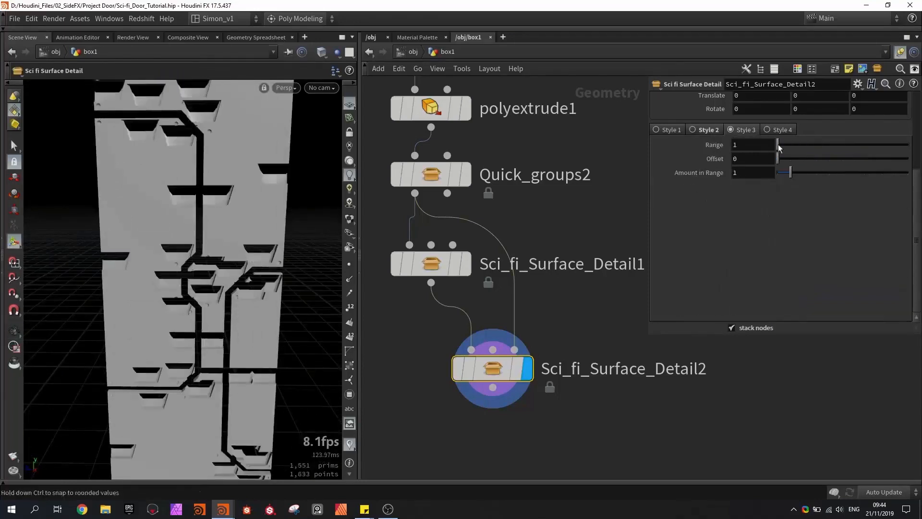
{"action": "scroll", "coordinate": [685, 266], "scroll_direction": "up", "scroll_amount": 3}
{"action": "left_click_drag", "start_coordinate": [778, 219], "coordinate": [792, 219]}
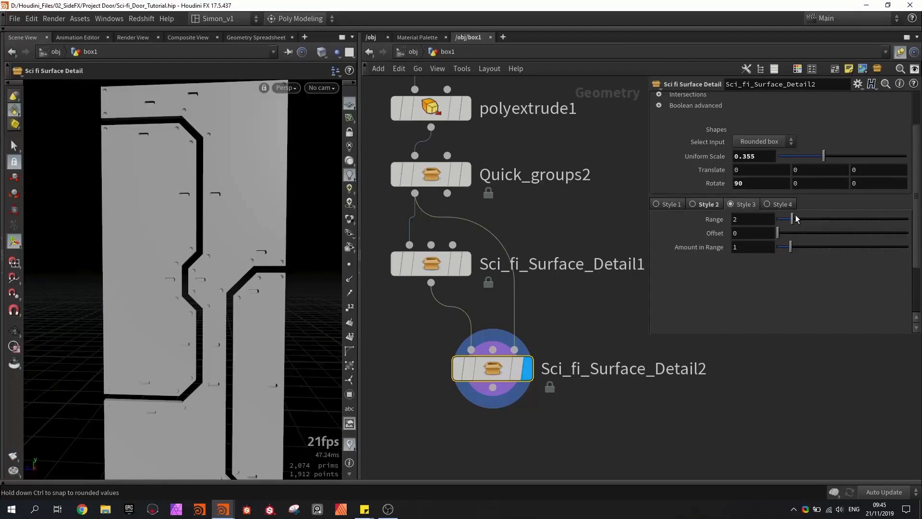
{"action": "key", "text": "ctrl+z"}
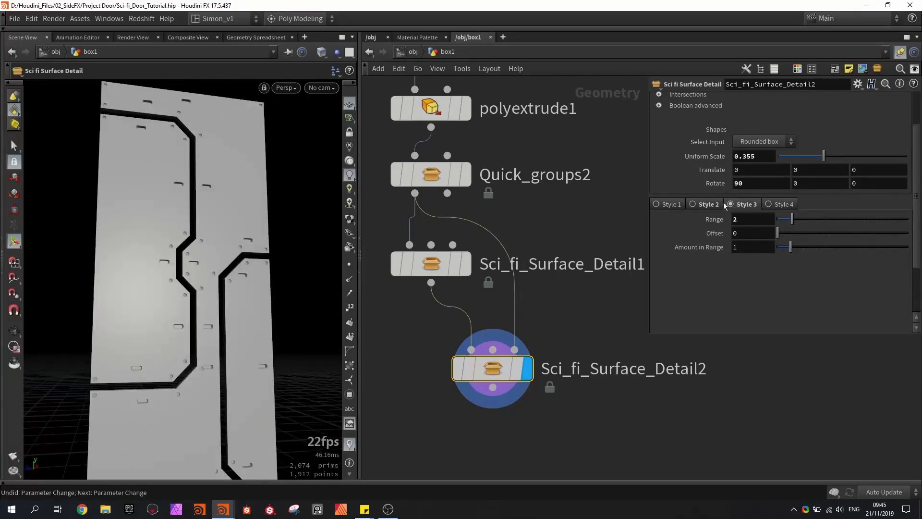
- Try Style 4 with mode 1, uniform scale 0.302 and Y and Z rotations of 90, and return to Style 2
{"action": "left_click", "coordinate": [774, 206]}
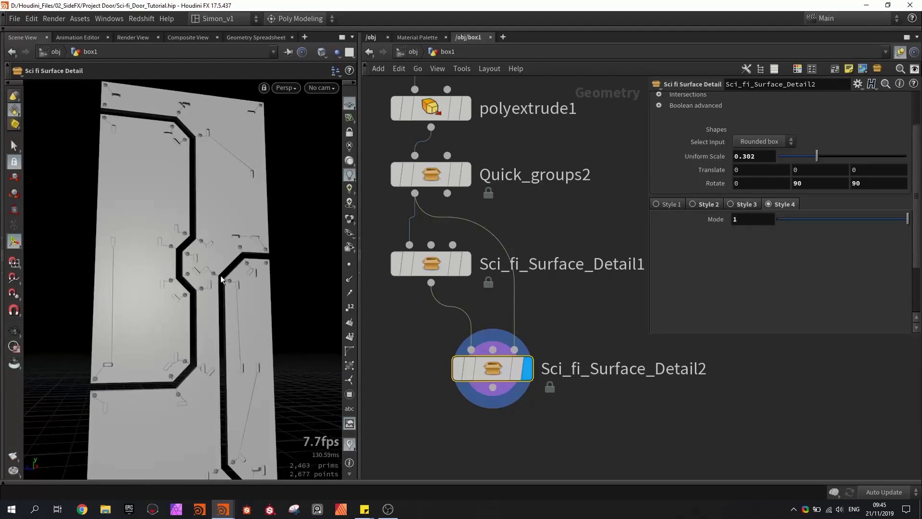
{"action": "left_click", "coordinate": [759, 140]}
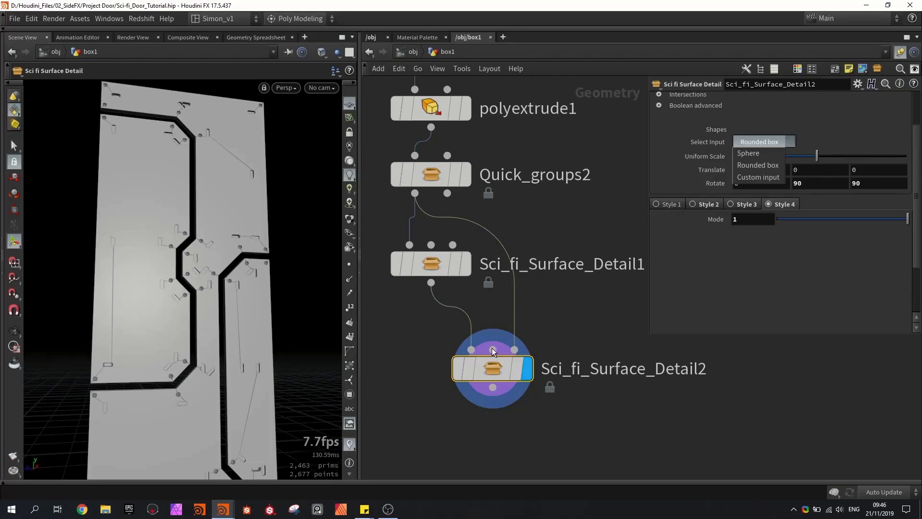
{"action": "left_click", "coordinate": [594, 279]}
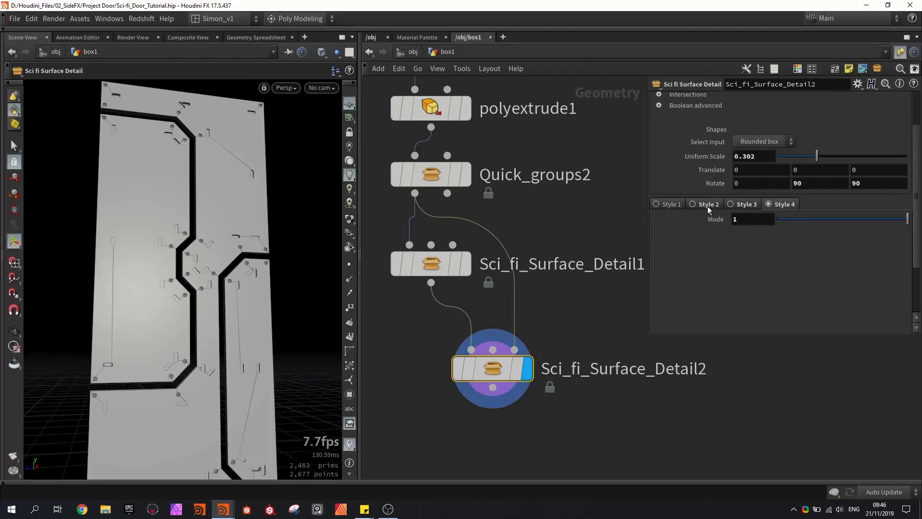
{"action": "left_click", "coordinate": [707, 206]}
{"action": "left_click", "coordinate": [573, 299]}
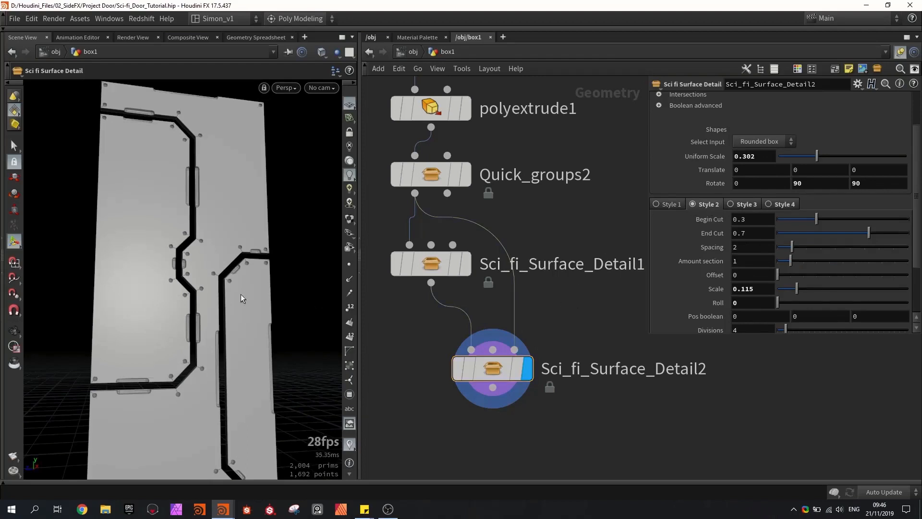
- Display polyextrude1 and examine the edges of the extruded panels before the surface details
{"action": "mouse_move", "coordinate": [240, 295]}
{"action": "left_mouse_down", "text": "alt"}
{"action": "mouse_move", "coordinate": [187, 302]}
{"action": "mouse_move", "coordinate": [236, 290]}
{"action": "left_mouse_up", "text": "alt"}
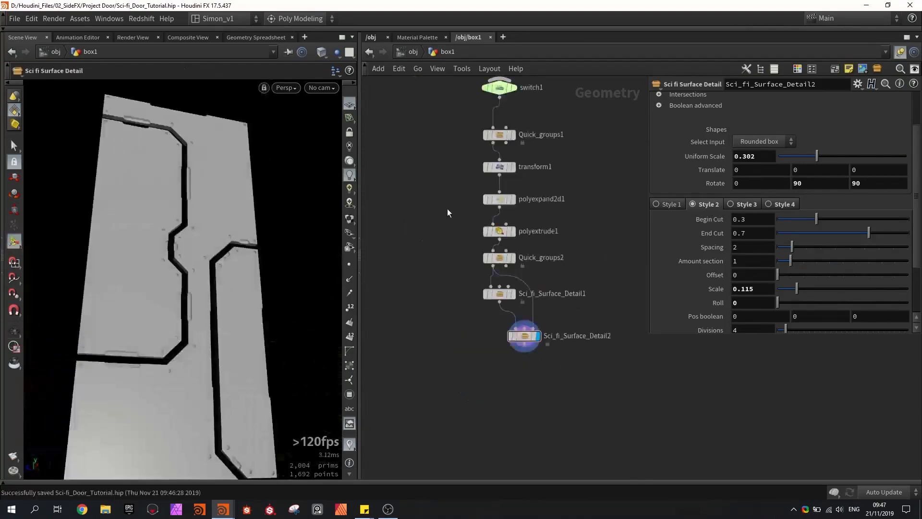
{"action": "middle_click_drag", "start_coordinate": [450, 218], "coordinate": [455, 189]}
{"action": "scroll", "coordinate": [468, 215], "scroll_direction": "down", "scroll_amount": 2}
{"action": "scroll", "coordinate": [467, 217], "scroll_direction": "up", "scroll_amount": 4}
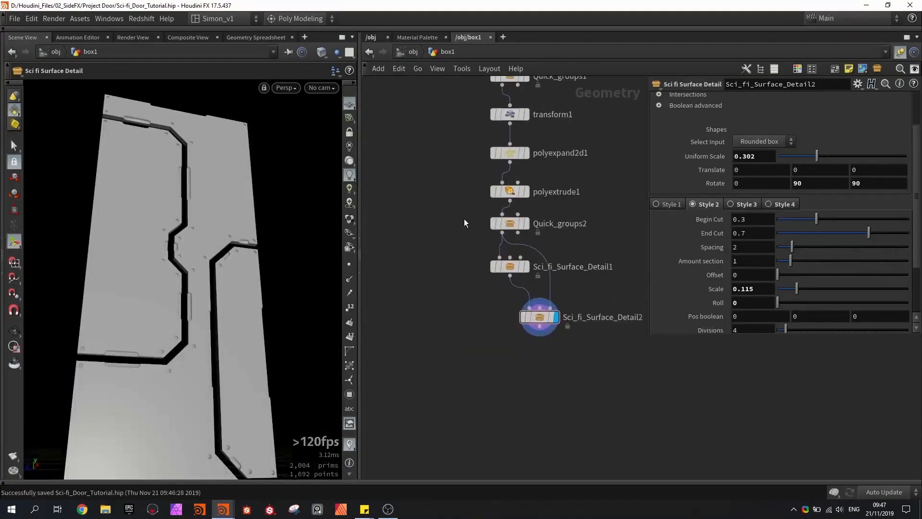
{"action": "left_click", "coordinate": [526, 193]}
{"action": "left_click", "coordinate": [513, 191]}
{"action": "scroll", "coordinate": [224, 213], "scroll_direction": "up", "scroll_amount": 4}
{"action": "key", "text": "Return"}
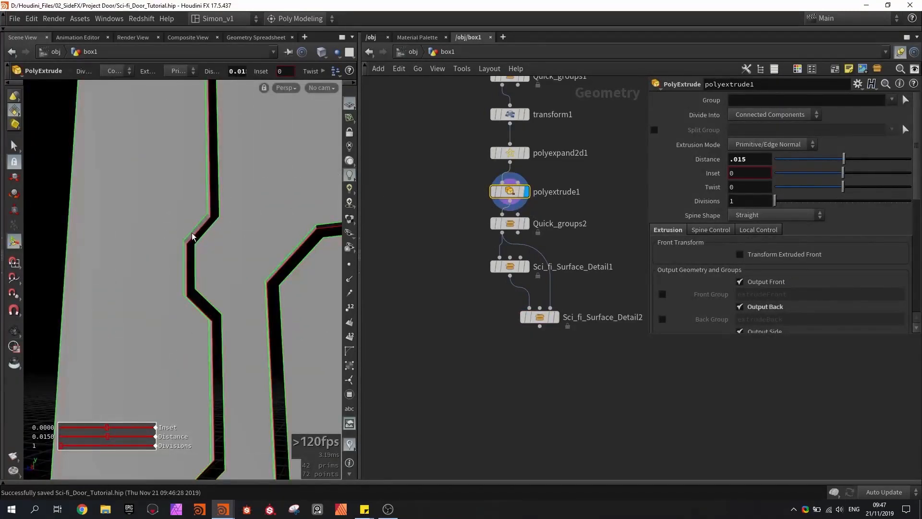
{"action": "left_click_drag", "start_coordinate": [177, 277], "coordinate": [208, 244], "text": "alt"}
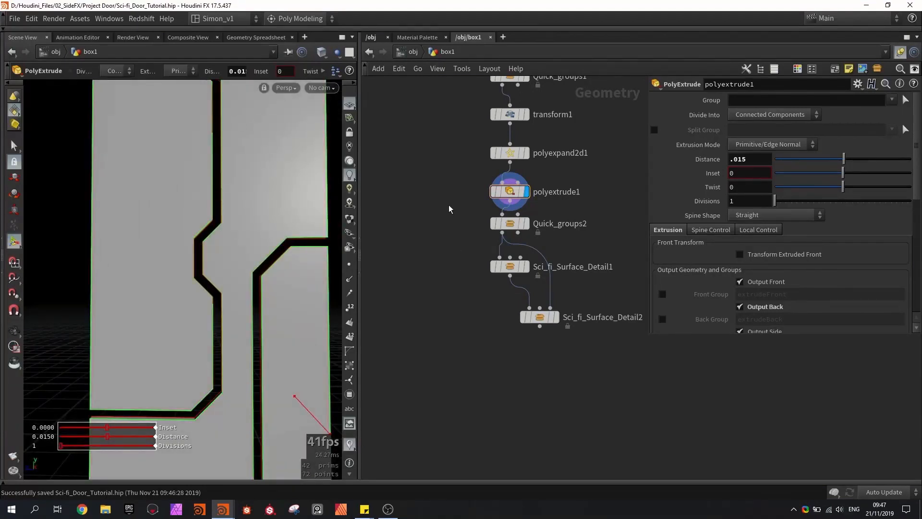
- Add a new Quick groups node beside the main chain, wire polyextrude1 into it, and display it
{"action": "key", "text": "Tab"}
{"action": "type", "text": "qui"}
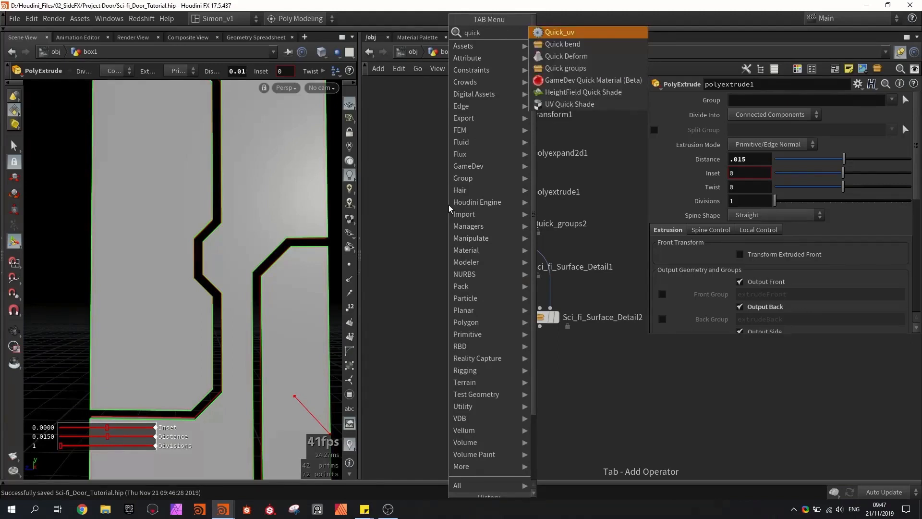
{"action": "key", "text": "Up"}
{"action": "key", "text": "Up"}
{"action": "key", "text": "Up"}
{"action": "key", "text": "Up"}
{"action": "key", "text": "Return"}
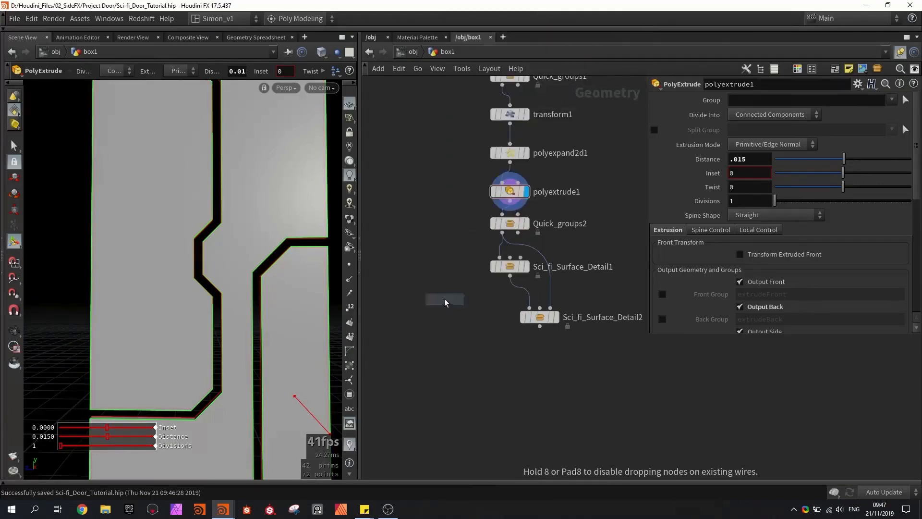
{"action": "left_click", "coordinate": [434, 261]}
{"action": "scroll", "coordinate": [502, 203], "scroll_direction": "up", "scroll_amount": 2}
{"action": "left_click_drag", "start_coordinate": [511, 201], "coordinate": [409, 238]}
{"action": "left_click", "coordinate": [441, 269]}
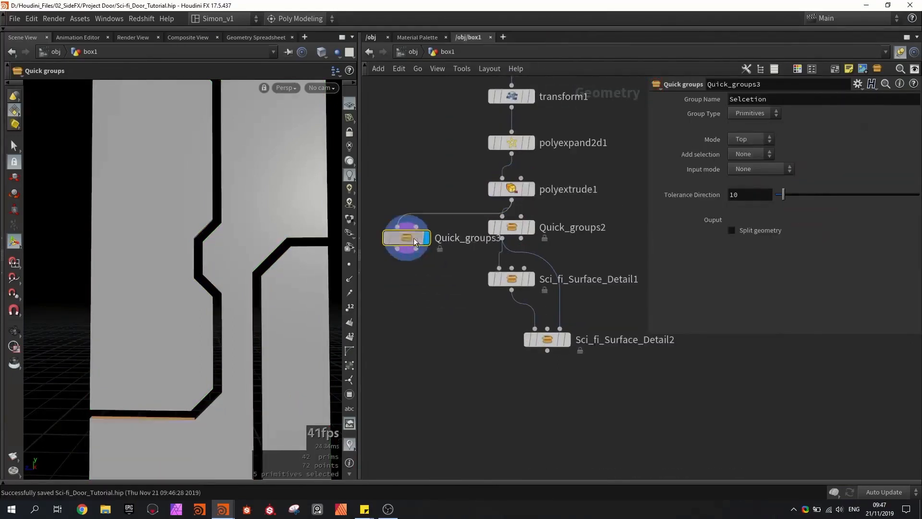
- Set Quick_groups3 to +X Axis mode with -X axis as the added selection, and enable split geometry
{"action": "left_click", "coordinate": [747, 139]}
{"action": "left_click", "coordinate": [748, 178]}
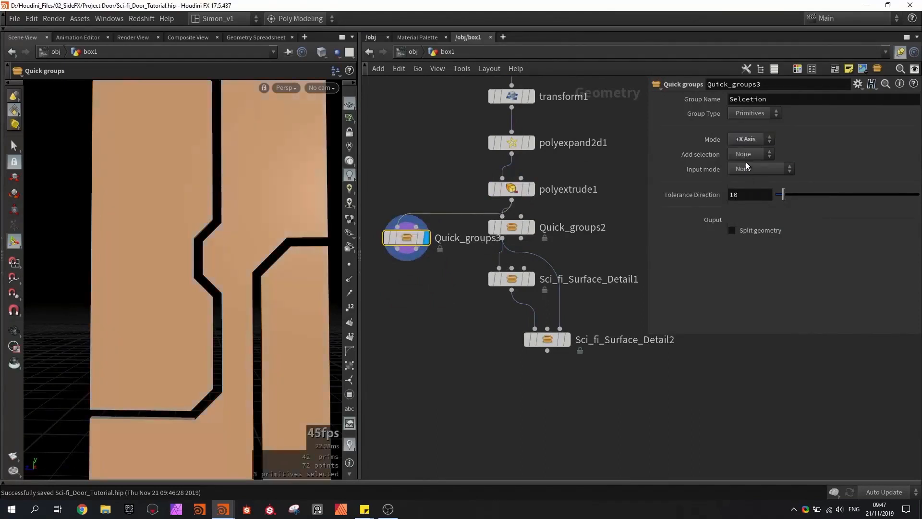
{"action": "left_click", "coordinate": [748, 153]}
{"action": "left_click", "coordinate": [745, 212]}
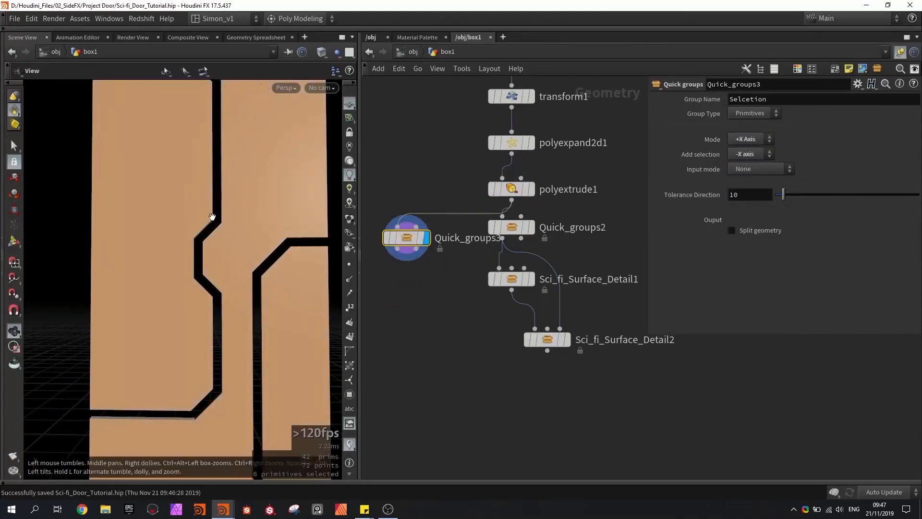
{"action": "mouse_move", "coordinate": [212, 217]}
{"action": "left_mouse_down", "text": "alt"}
{"action": "mouse_move", "coordinate": [317, 221]}
{"action": "mouse_move", "coordinate": [216, 210]}
{"action": "left_mouse_up", "text": "alt"}
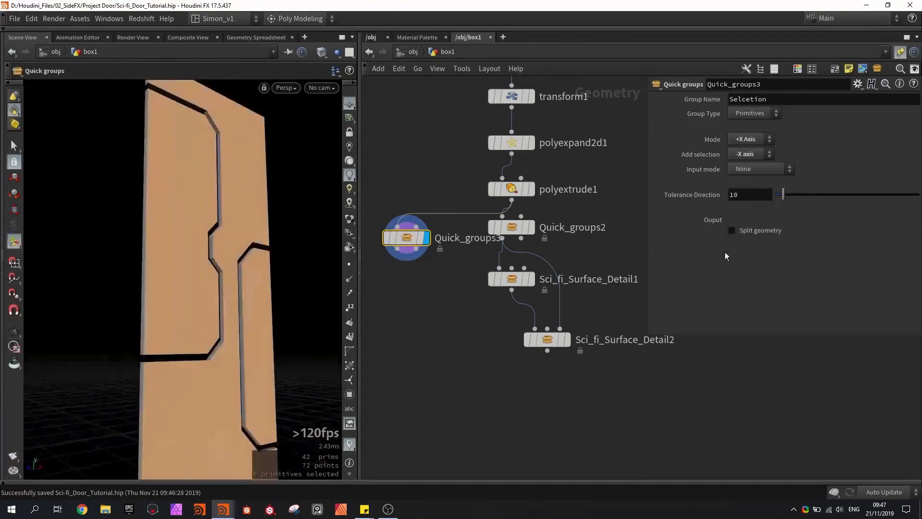
{"action": "left_click", "coordinate": [762, 232]}
{"action": "left_click_drag", "start_coordinate": [226, 288], "coordinate": [282, 288], "text": "alt"}
{"action": "scroll", "coordinate": [486, 311], "scroll_direction": "up", "scroll_amount": 4}
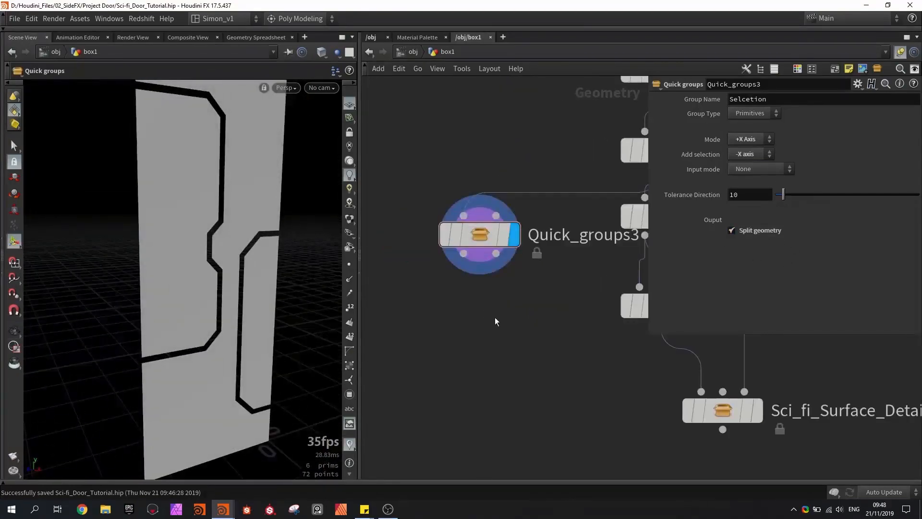
- Add a PolyBevel node below Quick_groups3, wire it to the second output, and display it
{"action": "key", "text": "Tab"}
{"action": "type", "text": "bevel"}
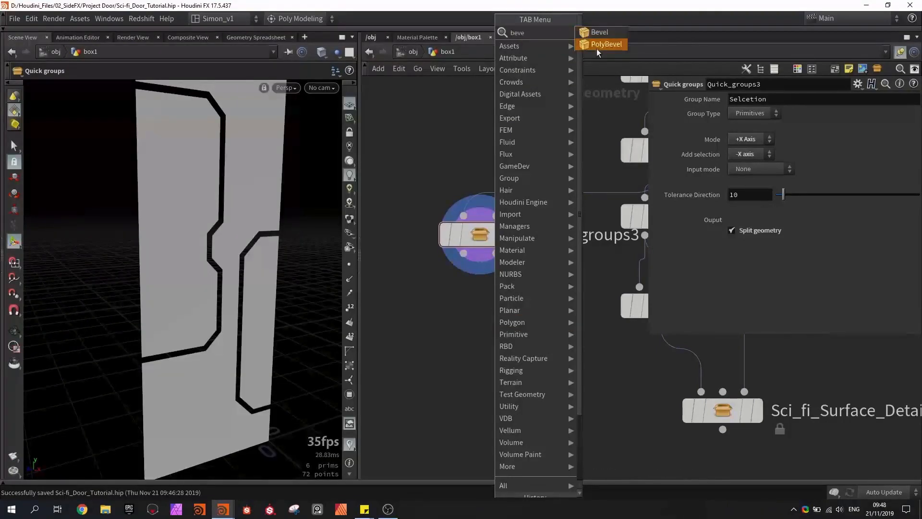
{"action": "left_click", "coordinate": [597, 48]}
{"action": "left_click", "coordinate": [481, 305]}
{"action": "left_click_drag", "start_coordinate": [498, 255], "coordinate": [454, 323]}
{"action": "left_click", "coordinate": [507, 341]}
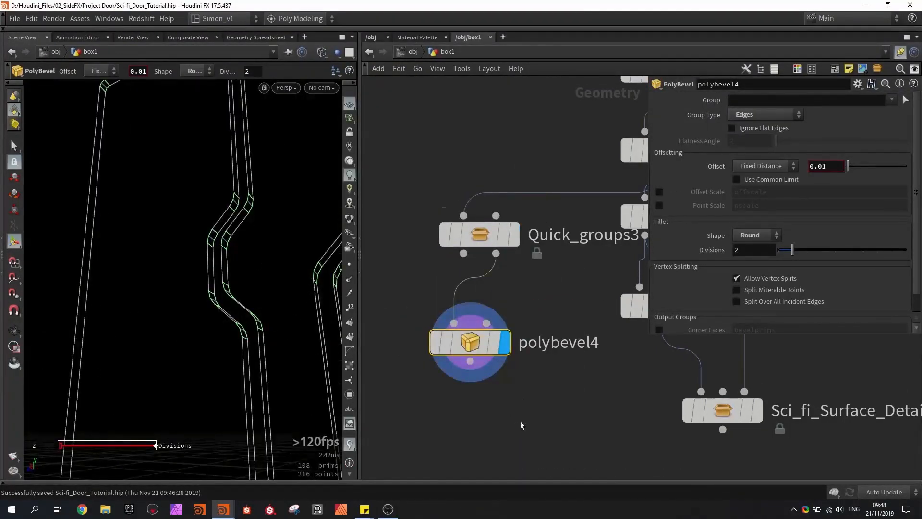
- Add a PolyFill node after polybevel4, set its fill mode to Single Polygon, and check the closed panels in wireframe
{"action": "key", "text": "Tab"}
{"action": "type", "text": "pol"}
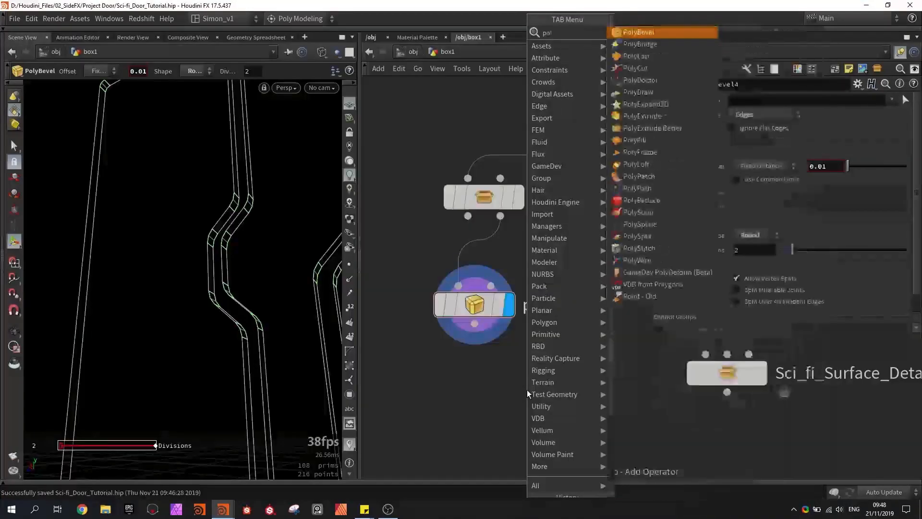
{"action": "type", "text": "yf"}
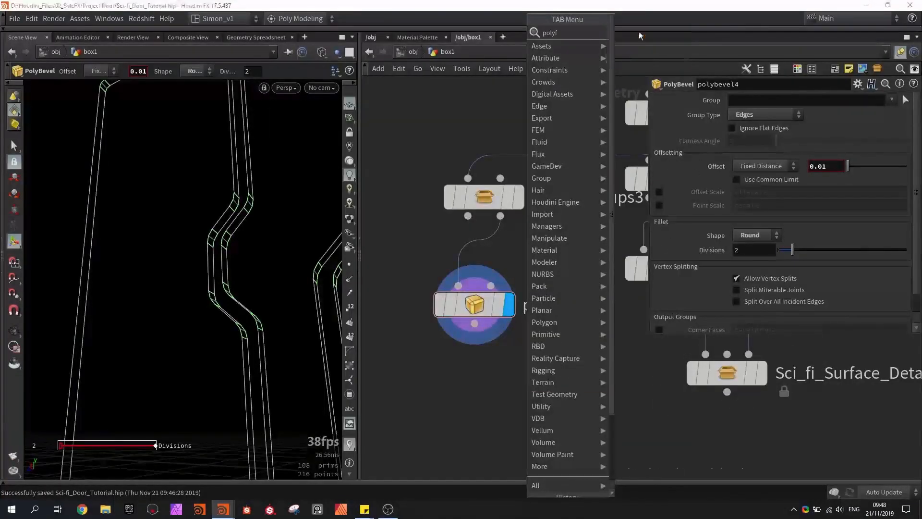
{"action": "key", "text": "Return"}
{"action": "left_click", "coordinate": [783, 118]}
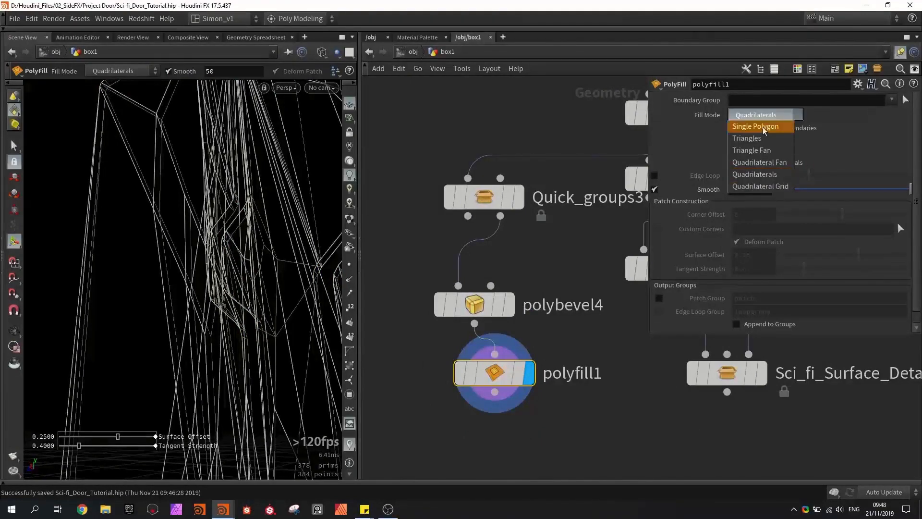
{"action": "left_click", "coordinate": [764, 127]}
{"action": "mouse_move", "coordinate": [307, 237]}
{"action": "left_mouse_down", "text": "alt"}
{"action": "mouse_move", "coordinate": [224, 288]}
{"action": "mouse_move", "coordinate": [243, 251]}
{"action": "mouse_move", "coordinate": [203, 245]}
{"action": "mouse_move", "coordinate": [200, 253]}
{"action": "mouse_move", "coordinate": [259, 317]}
{"action": "mouse_move", "coordinate": [237, 236]}
{"action": "mouse_move", "coordinate": [218, 235]}
{"action": "left_mouse_up", "text": "alt"}
{"action": "key", "text": "shift+w"}
{"action": "scroll", "coordinate": [244, 245], "scroll_direction": "up", "scroll_amount": 3}
{"action": "scroll", "coordinate": [236, 225], "scroll_direction": "down", "scroll_amount": 3}
{"action": "key", "text": "shift+w"}
{"action": "left_click_drag", "start_coordinate": [229, 315], "coordinate": [264, 301], "text": "alt"}
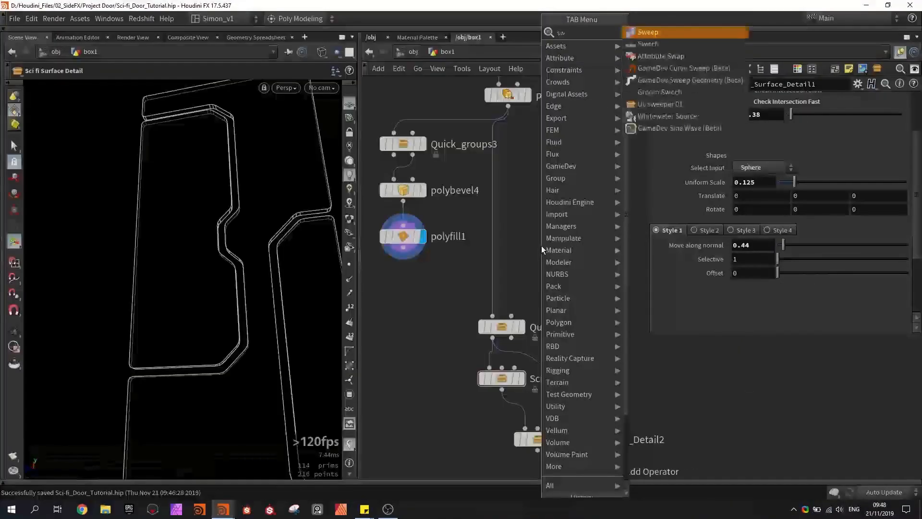
- Insert a Switch node into the connection between polyextrude1 and Quick_groups2
{"action": "key", "text": "Escape"}
{"action": "left_click", "coordinate": [541, 246]}
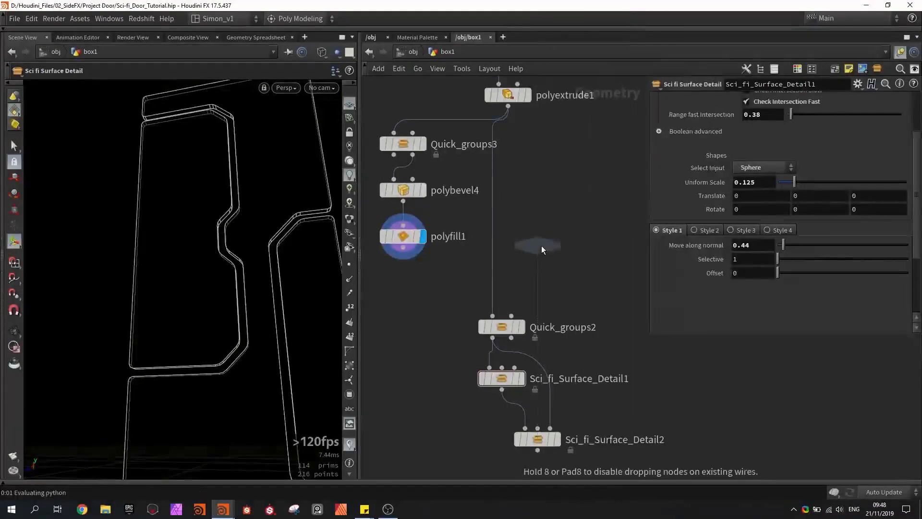
{"action": "scroll", "coordinate": [541, 246], "scroll_direction": "up", "scroll_amount": 2}
{"action": "left_click_drag", "start_coordinate": [540, 246], "coordinate": [470, 286]}
{"action": "scroll", "coordinate": [471, 286], "scroll_direction": "down", "scroll_amount": 2}
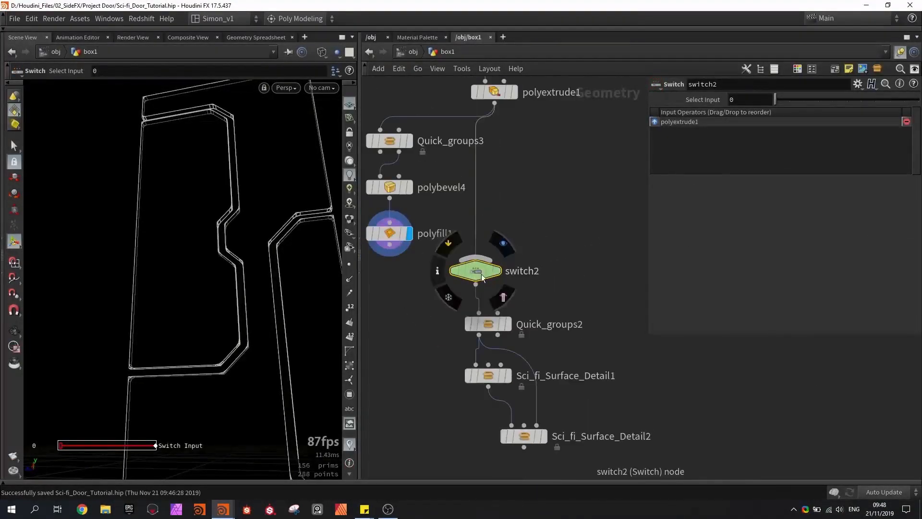
- Wire polyfill1 into switch2 as its second input and save the scene file
{"action": "left_click_drag", "start_coordinate": [389, 244], "coordinate": [439, 268]}
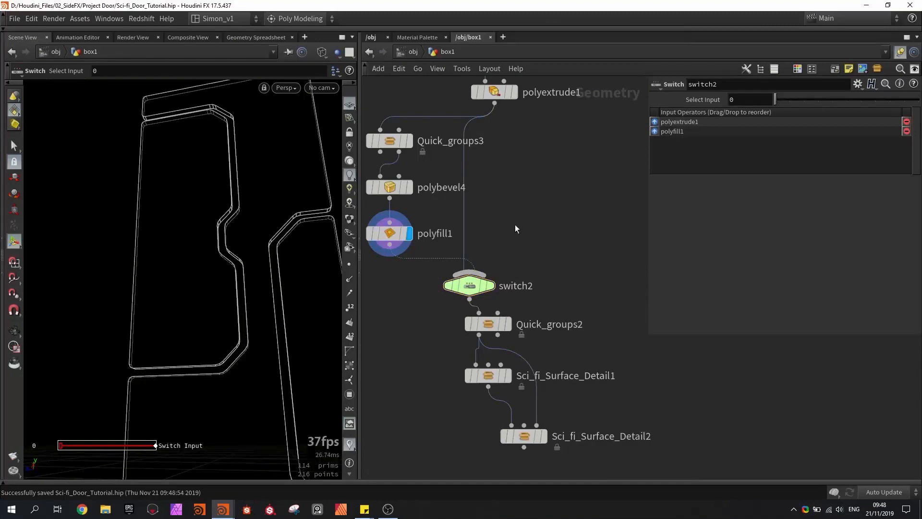
{"action": "middle_click_drag", "start_coordinate": [528, 217], "coordinate": [539, 177]}
{"action": "key", "text": "ctrl+s"}
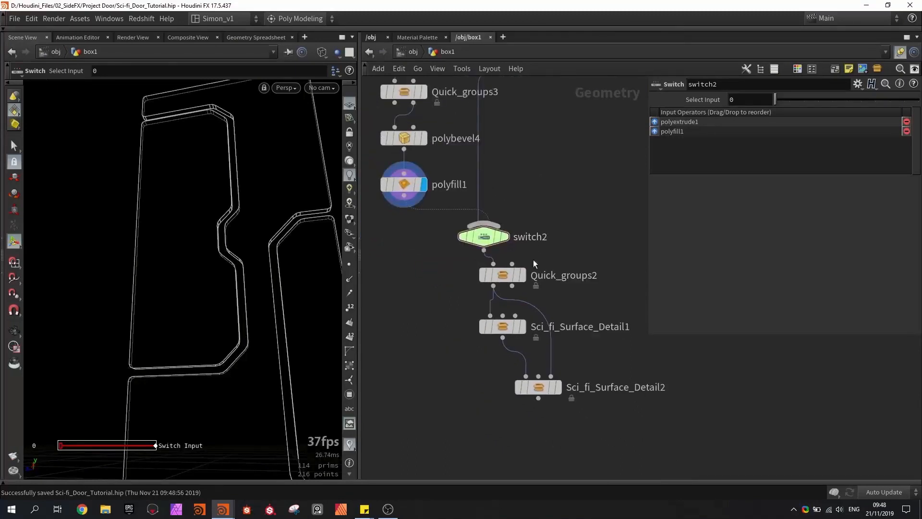
- Set switch2's select input to 1 to use the polyfill1 branch, and display Quick_groups2
{"action": "middle_click_drag", "start_coordinate": [533, 260], "coordinate": [596, 311]}
{"action": "left_click_drag", "start_coordinate": [778, 100], "coordinate": [789, 100]}
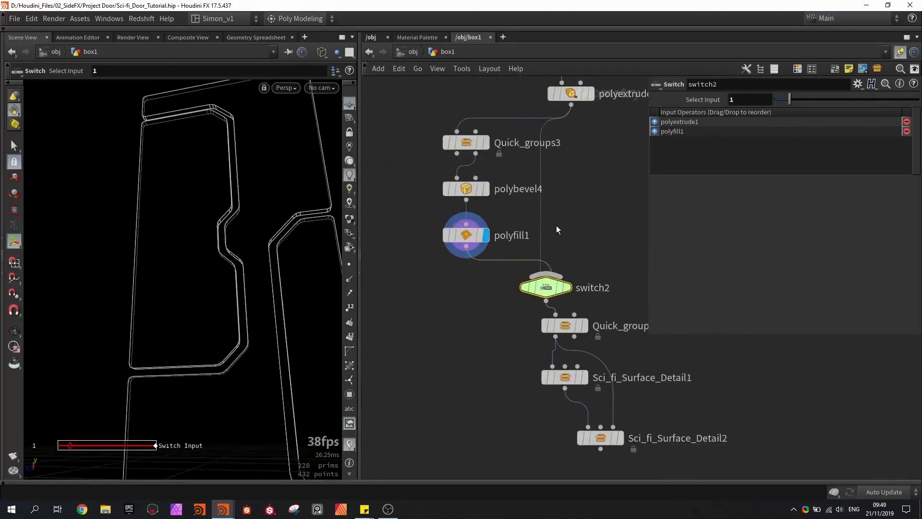
{"action": "middle_click_drag", "start_coordinate": [556, 225], "coordinate": [534, 168]}
{"action": "left_click", "coordinate": [564, 267]}
{"action": "middle_click_drag", "start_coordinate": [488, 290], "coordinate": [453, 265]}
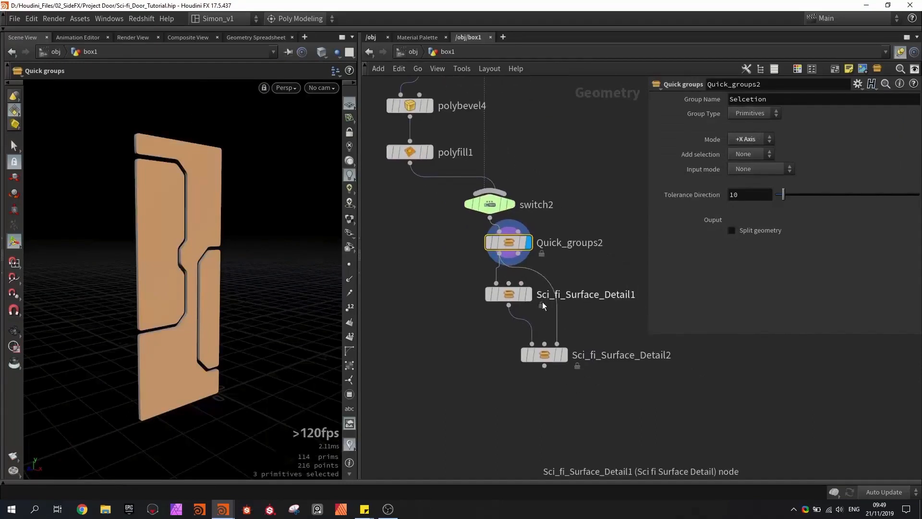
- Display Sci_fi_Surface_Detail1 and examine in wireframe how its sphere cutouts sit around the bevelled panel corners
{"action": "left_click", "coordinate": [529, 294]}
{"action": "left_click", "coordinate": [509, 294]}
{"action": "left_click_drag", "start_coordinate": [222, 247], "coordinate": [193, 228], "text": "alt"}
{"action": "scroll", "coordinate": [193, 228], "scroll_direction": "up", "scroll_amount": 3}
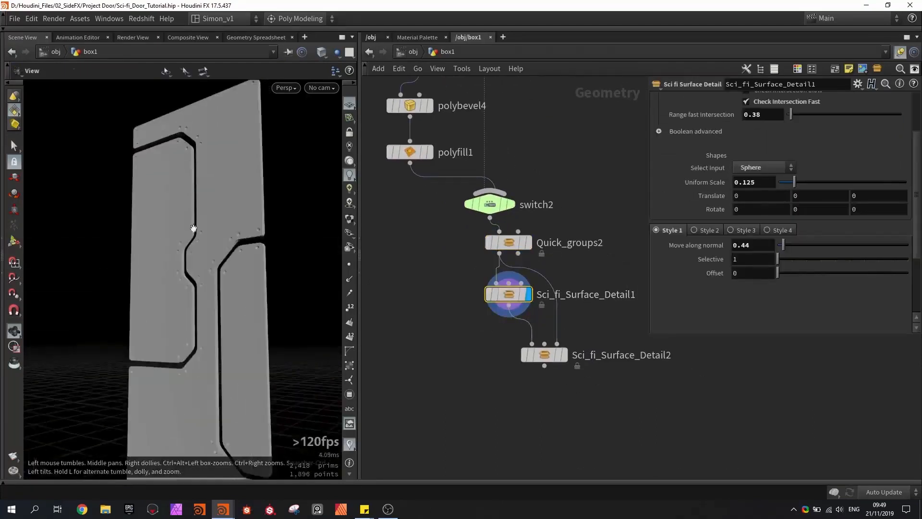
{"action": "scroll", "coordinate": [226, 243], "scroll_direction": "up", "scroll_amount": 3}
{"action": "key", "text": "w"}
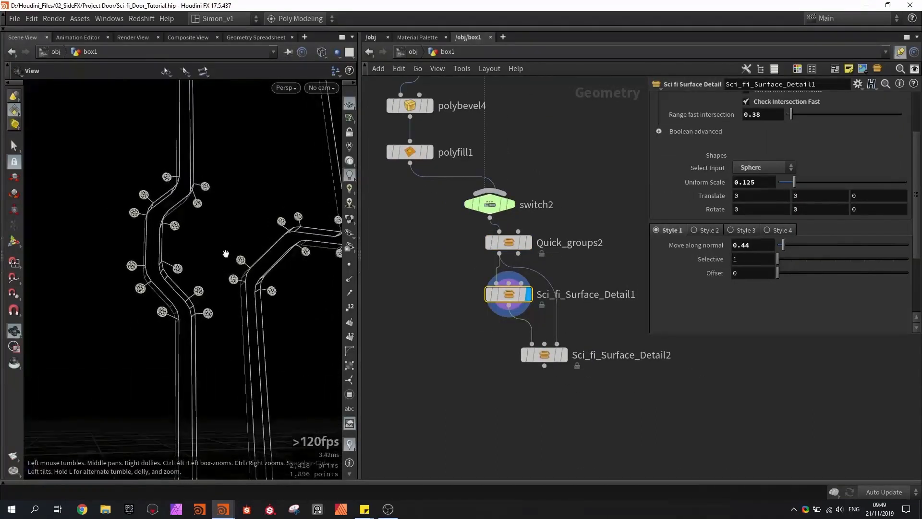
{"action": "scroll", "coordinate": [163, 270], "scroll_direction": "up", "scroll_amount": 3}
{"action": "scroll", "coordinate": [162, 270], "scroll_direction": "down", "scroll_amount": 2}
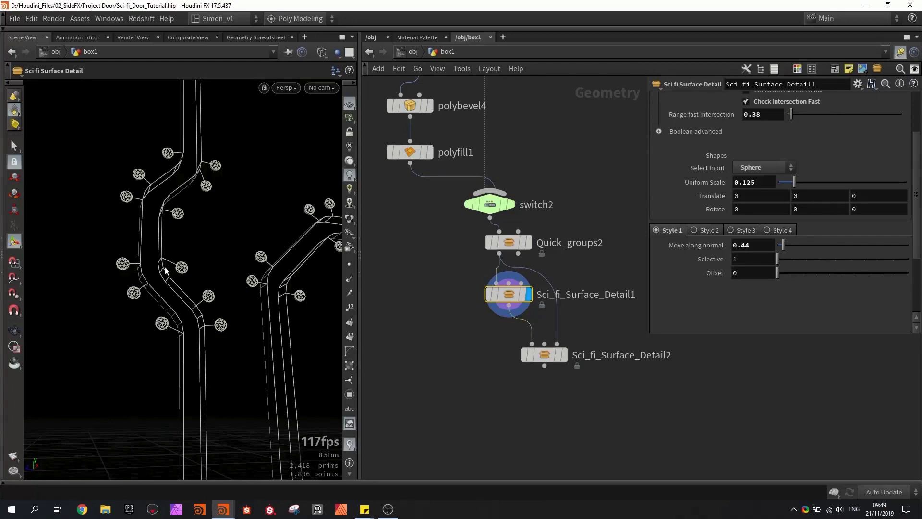
{"action": "left_click_drag", "start_coordinate": [176, 283], "coordinate": [185, 277], "text": "alt"}
- Try Sci_fi_Surface_Detail1 with Check Intersection Fast turned off, and re-enable it after viewing the corner cutouts
{"action": "left_click", "coordinate": [767, 103]}
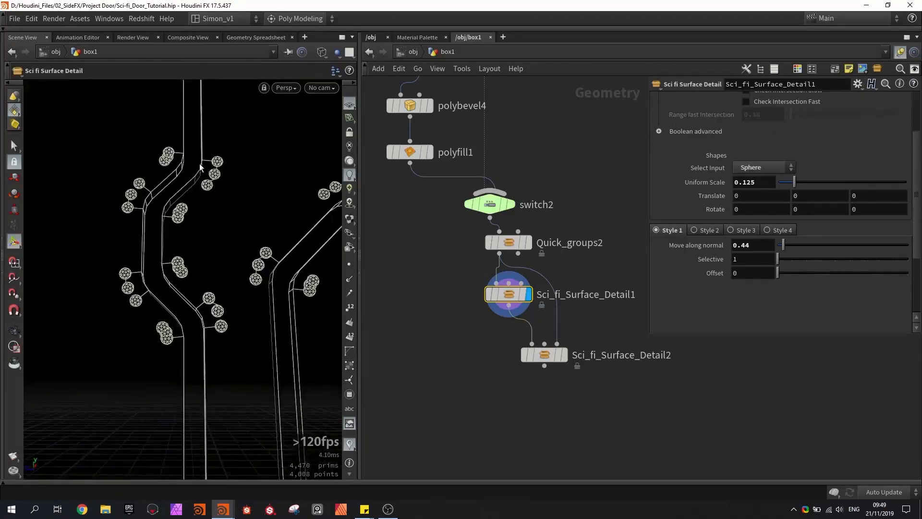
{"action": "left_click_drag", "start_coordinate": [206, 164], "coordinate": [312, 234], "text": "alt"}
{"action": "scroll", "coordinate": [755, 170], "scroll_direction": "up", "scroll_amount": 1}
{"action": "left_click", "coordinate": [747, 131]}
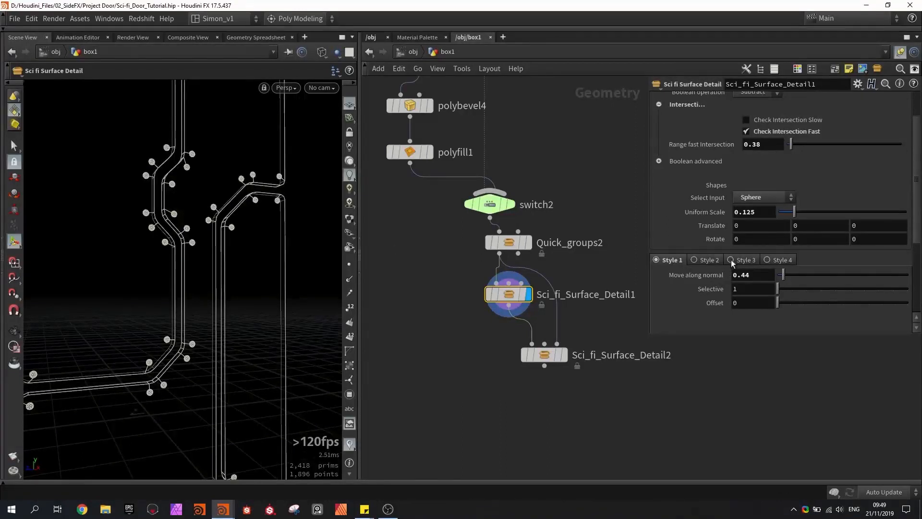
- Enable stack nodes on Sci_fi_Surface_Detail1, wiring switch2 to its first input and Quick_groups2, fed directly by polyextrude1, to its third
{"action": "scroll", "coordinate": [734, 249], "scroll_direction": "down", "scroll_amount": 3}
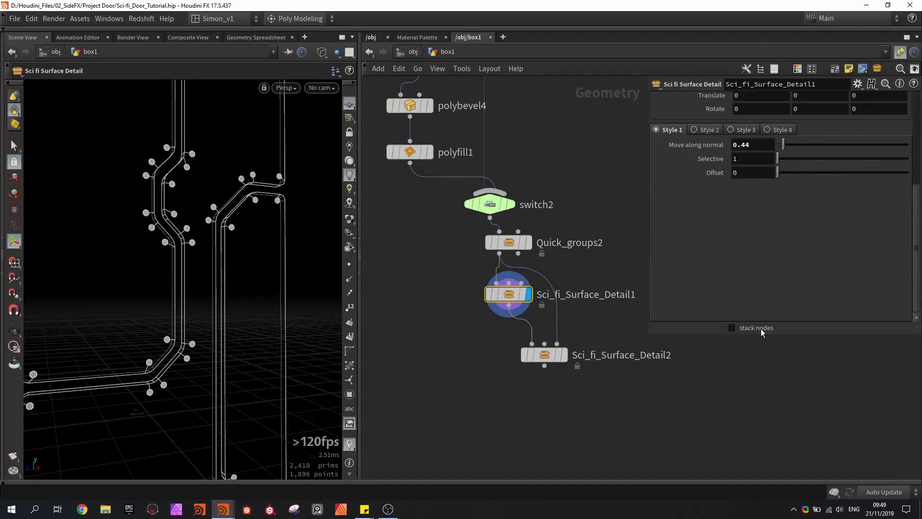
{"action": "left_click", "coordinate": [760, 329]}
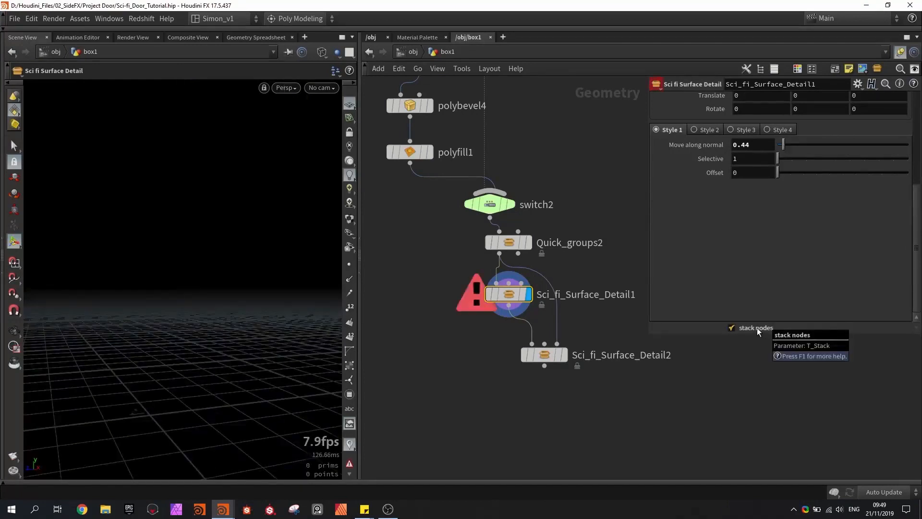
{"action": "middle_click_drag", "start_coordinate": [599, 193], "coordinate": [588, 255]}
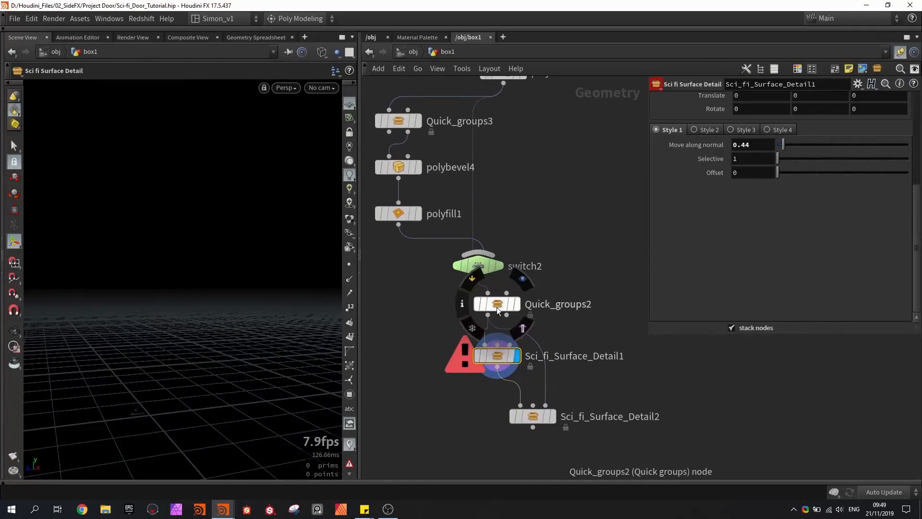
{"action": "left_click_drag", "start_coordinate": [497, 308], "coordinate": [554, 301]}
{"action": "left_click_drag", "start_coordinate": [478, 279], "coordinate": [484, 344]}
{"action": "left_click_drag", "start_coordinate": [503, 83], "coordinate": [518, 343]}
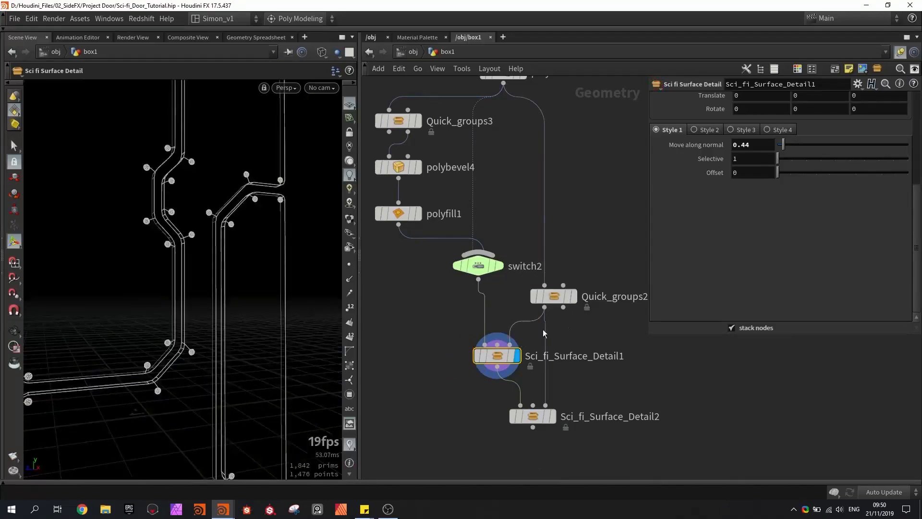
- Compare the corner cutouts with the unbevelled Quick_groups2 face selection, and position Quick_groups2 beside switch2
{"action": "mouse_move", "coordinate": [241, 274]}
{"action": "left_mouse_down", "text": "alt"}
{"action": "mouse_move", "coordinate": [174, 271]}
{"action": "mouse_move", "coordinate": [232, 269]}
{"action": "left_mouse_up", "text": "alt"}
{"action": "scroll", "coordinate": [162, 227], "scroll_direction": "up", "scroll_amount": 4, "text": "alt"}
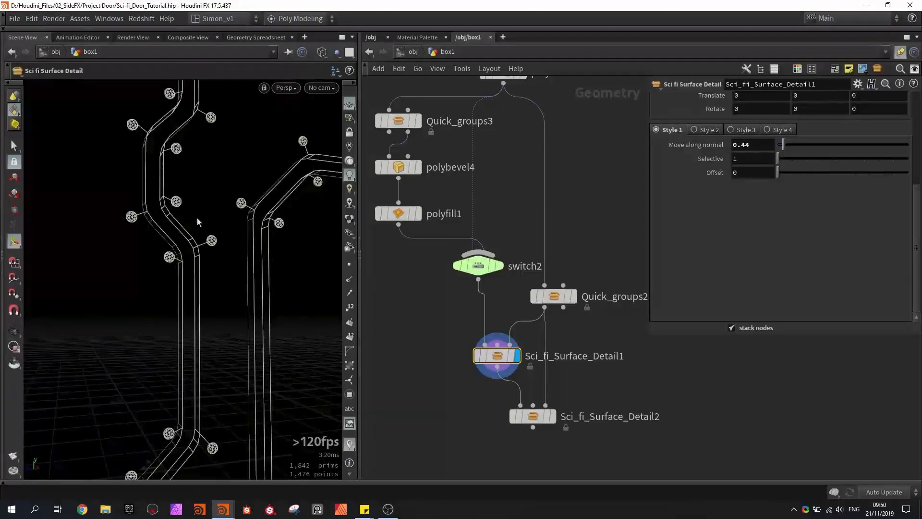
{"action": "left_click", "coordinate": [572, 296]}
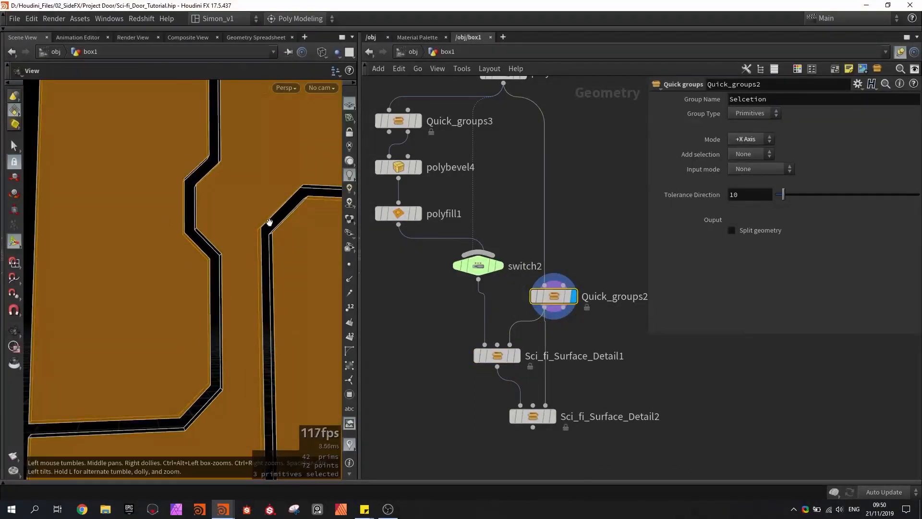
{"action": "left_click_drag", "start_coordinate": [275, 233], "coordinate": [205, 169], "text": "alt"}
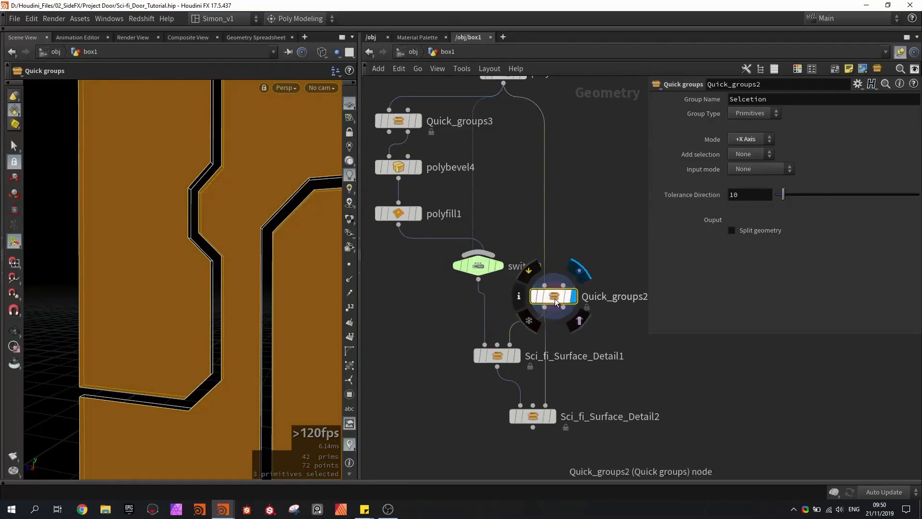
{"action": "left_click_drag", "start_coordinate": [554, 298], "coordinate": [570, 267]}
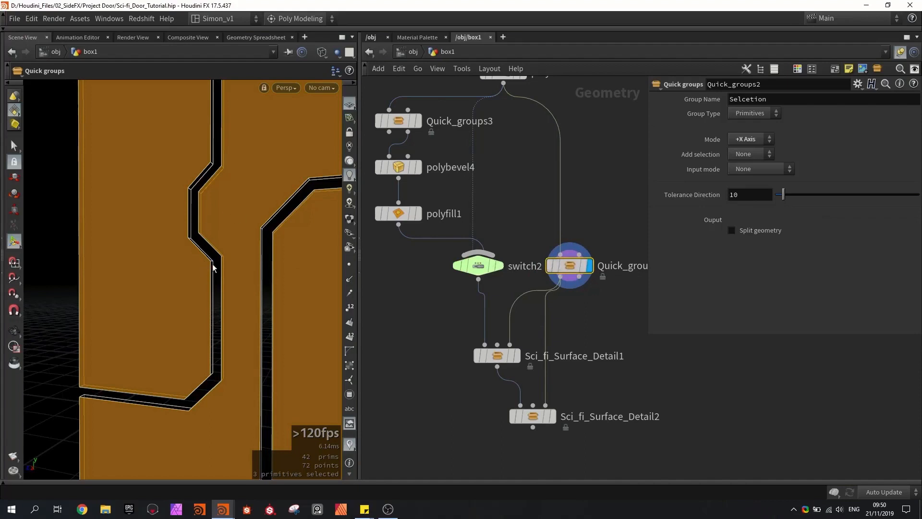
- Check the combined surface detail on the shaded door and set switch2's select input to 0
{"action": "left_click", "coordinate": [499, 355]}
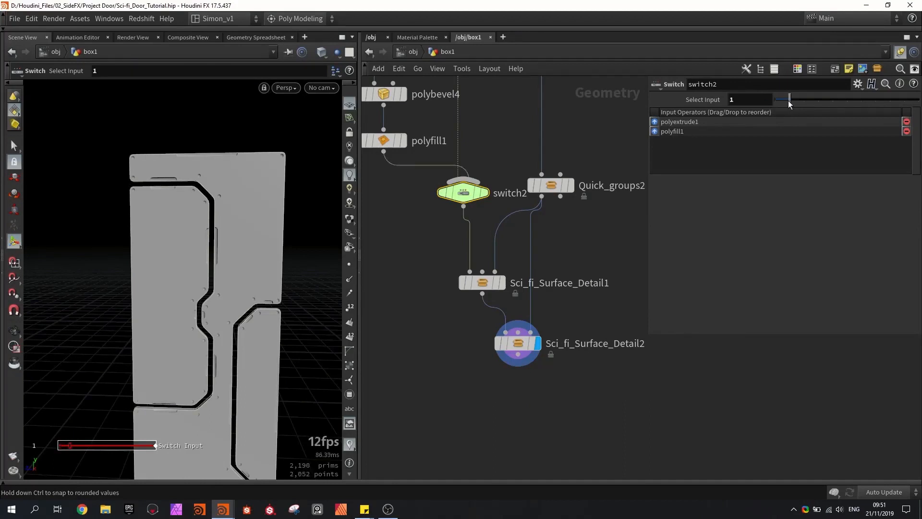
{"action": "mouse_move", "coordinate": [247, 165]}
{"action": "left_mouse_down", "text": "alt"}
{"action": "mouse_move", "coordinate": [261, 176]}
{"action": "mouse_move", "coordinate": [250, 178]}
{"action": "left_mouse_up", "text": "alt"}
{"action": "left_click_drag", "start_coordinate": [789, 102], "coordinate": [760, 99]}
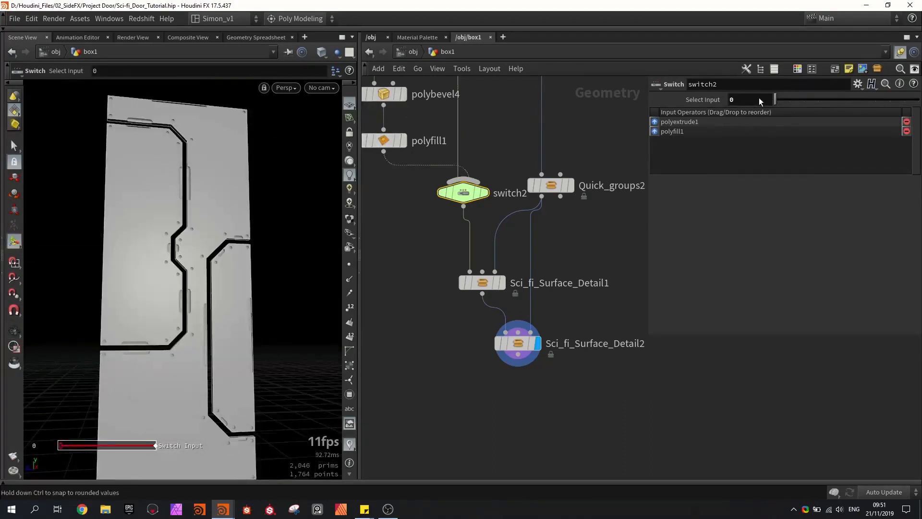
- Try a different select input on switch1 upstream, and return it to 0
{"action": "middle_click_drag", "start_coordinate": [534, 141], "coordinate": [529, 259]}
{"action": "scroll", "coordinate": [529, 259], "scroll_direction": "down", "scroll_amount": 2}
{"action": "middle_click_drag", "start_coordinate": [520, 209], "coordinate": [514, 255]}
{"action": "middle_click_drag", "start_coordinate": [577, 159], "coordinate": [576, 235]}
{"action": "scroll", "coordinate": [496, 143], "scroll_direction": "up", "scroll_amount": 2}
{"action": "left_click", "coordinate": [495, 144]}
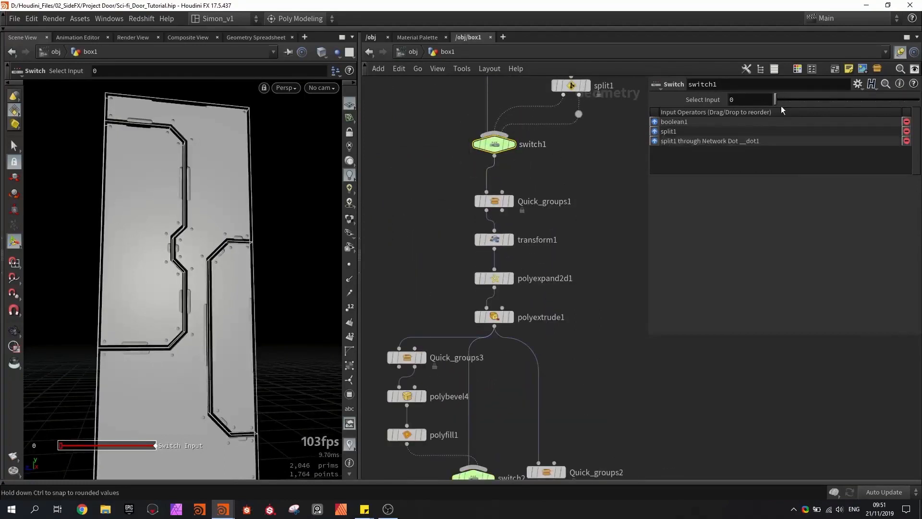
{"action": "mouse_move", "coordinate": [784, 99]}
{"action": "left_mouse_down"}
{"action": "mouse_move", "coordinate": [804, 98]}
{"action": "mouse_move", "coordinate": [768, 96]}
{"action": "mouse_move", "coordinate": [811, 96]}
{"action": "mouse_move", "coordinate": [776, 91]}
{"action": "left_mouse_up"}
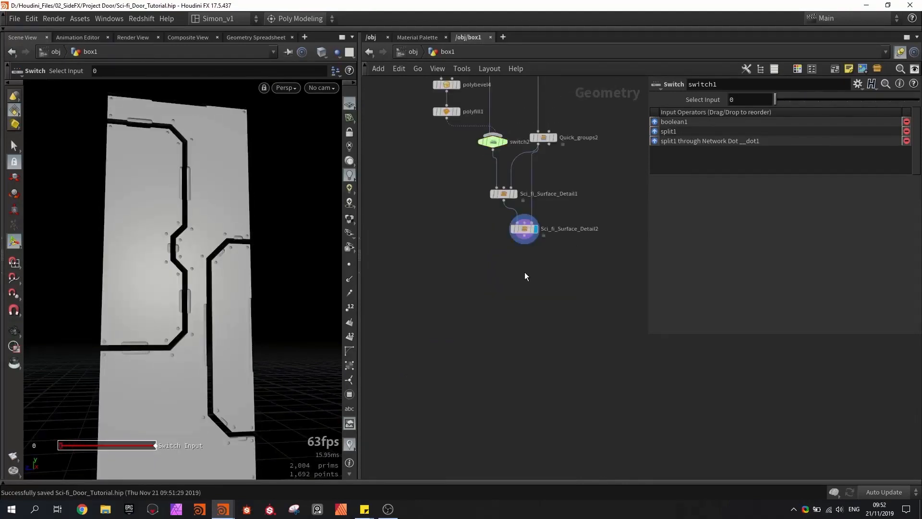
- Add a Group Create node after Sci_fi_Surface_Detail2 and display it
{"action": "middle_click_drag", "start_coordinate": [524, 275], "coordinate": [520, 290]}
{"action": "key", "text": "Tab"}
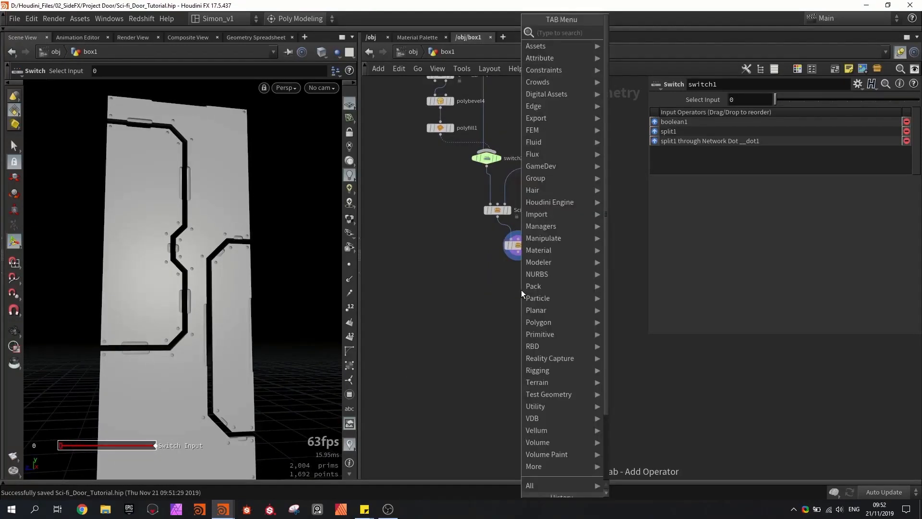
{"action": "type", "text": "gr"}
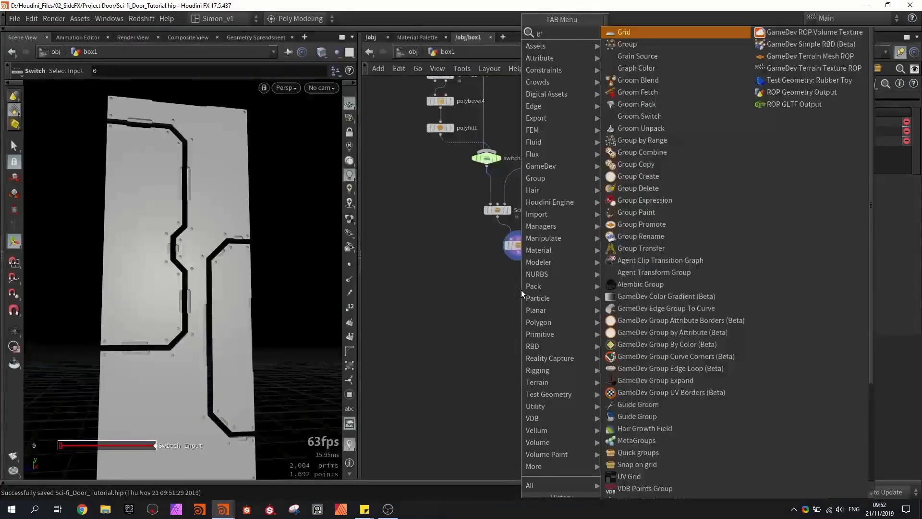
{"action": "type", "text": "oup"}
{"action": "key", "text": "Return"}
{"action": "left_click", "coordinate": [518, 296]}
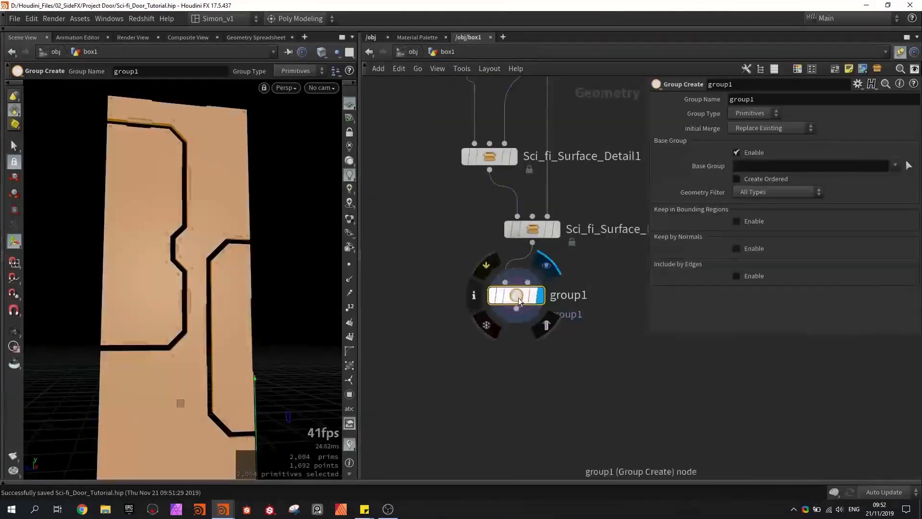
- Set the group name to panels and align the group1 node under Sci_fi_Surface_Detail2
{"action": "left_click", "coordinate": [761, 99]}
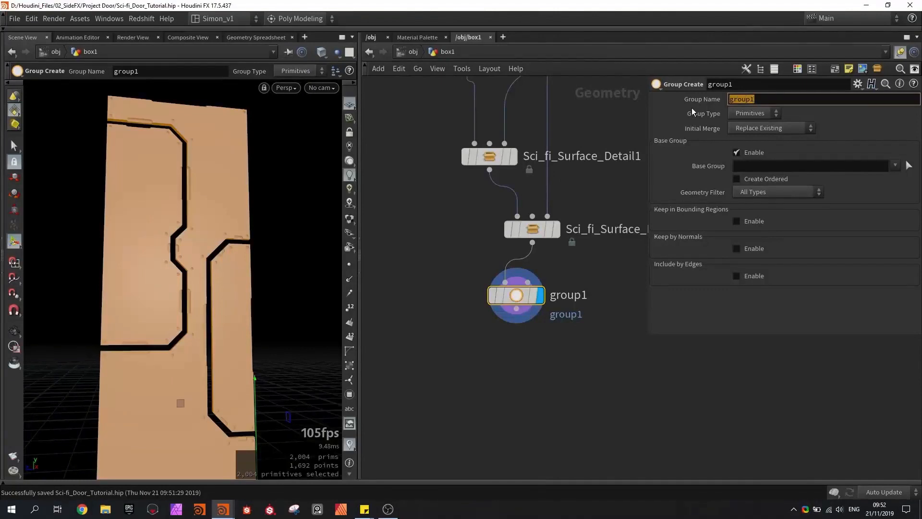
{"action": "type", "text": "panels"}
{"action": "key", "text": "Return"}
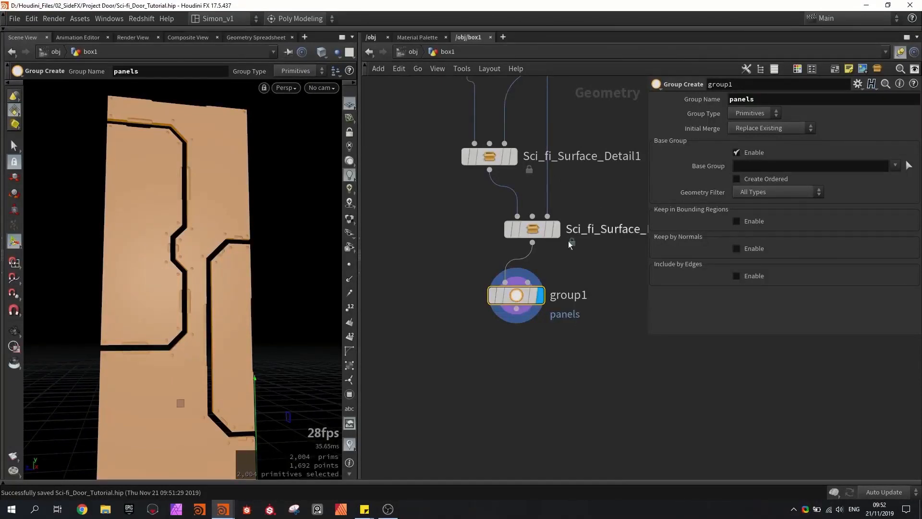
{"action": "left_click_drag", "start_coordinate": [527, 297], "coordinate": [536, 294]}
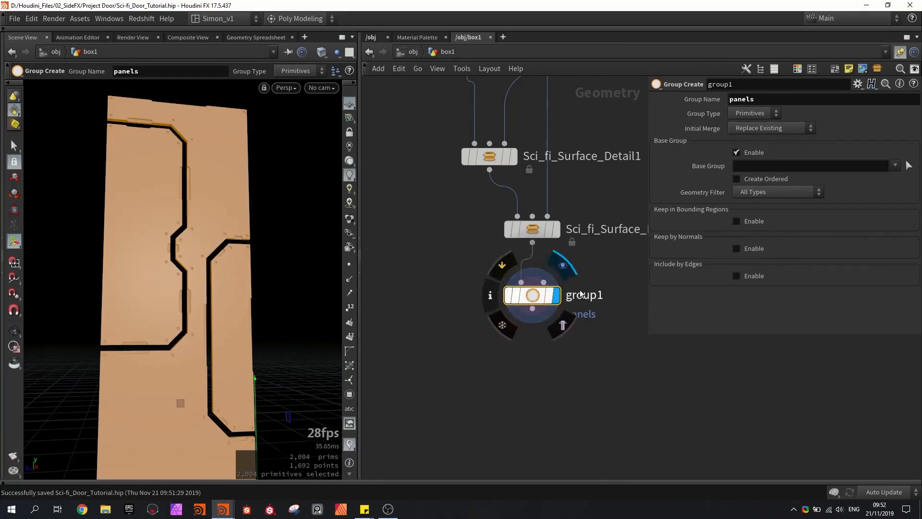
- Add a Merge node below group1, connect group1 to it, and display it
{"action": "scroll", "coordinate": [521, 312], "scroll_direction": "down", "scroll_amount": 5}
{"action": "left_click", "coordinate": [477, 329]}
{"action": "scroll", "coordinate": [483, 296], "scroll_direction": "up", "scroll_amount": 4}
{"action": "left_click_drag", "start_coordinate": [473, 296], "coordinate": [473, 356]}
{"action": "left_click", "coordinate": [493, 354]}
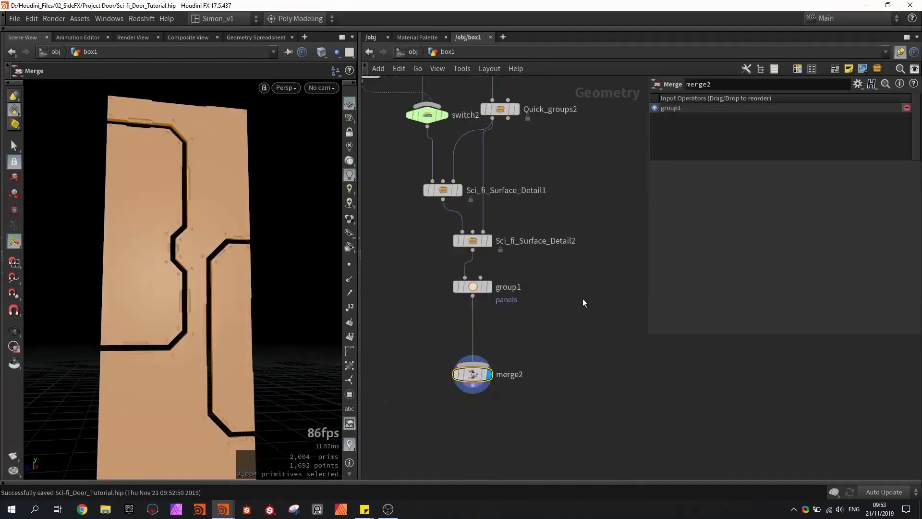
- Add an Object Merge node near the start of the network and reference OUT_Base_Door as its Object 1
{"action": "middle_click_drag", "start_coordinate": [620, 259], "coordinate": [533, 266]}
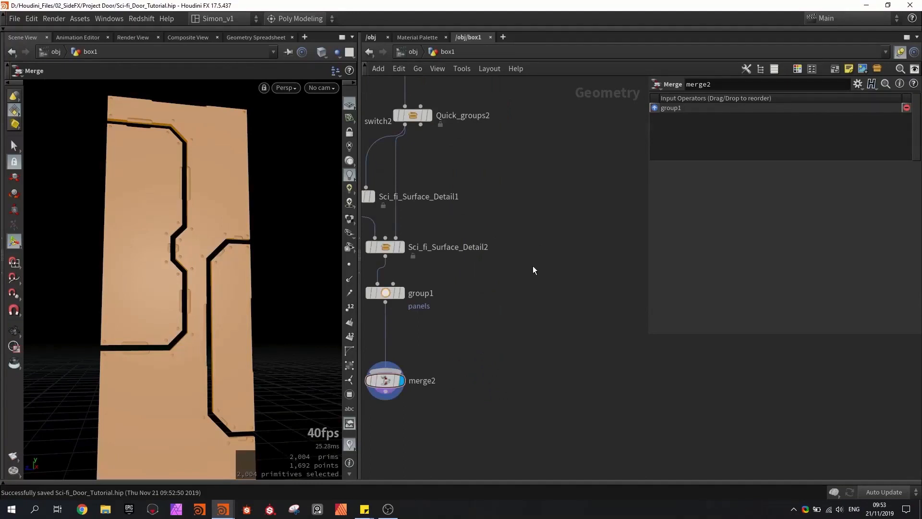
{"action": "scroll", "coordinate": [534, 253], "scroll_direction": "down", "scroll_amount": 7}
{"action": "middle_click_drag", "start_coordinate": [536, 206], "coordinate": [529, 385]}
{"action": "scroll", "coordinate": [489, 237], "scroll_direction": "up", "scroll_amount": 4}
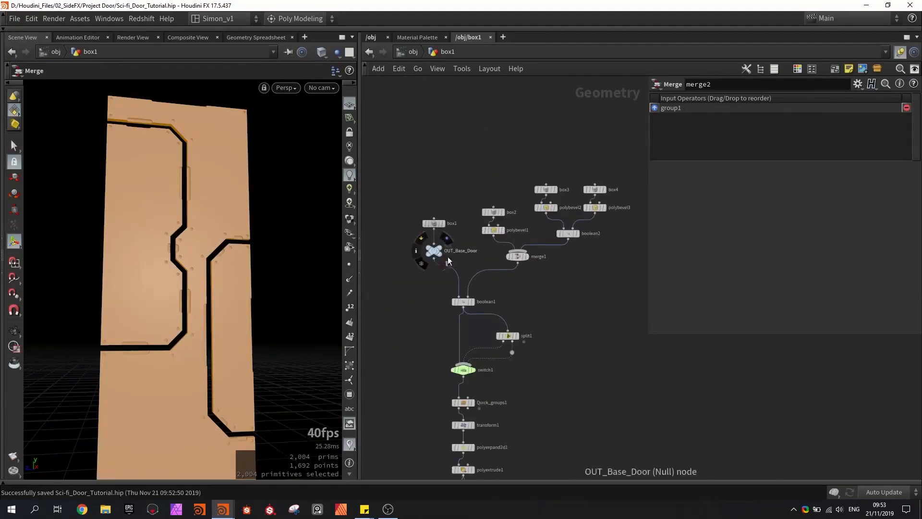
{"action": "key", "text": "Tab"}
{"action": "type", "text": "obj"}
{"action": "key", "text": "Return"}
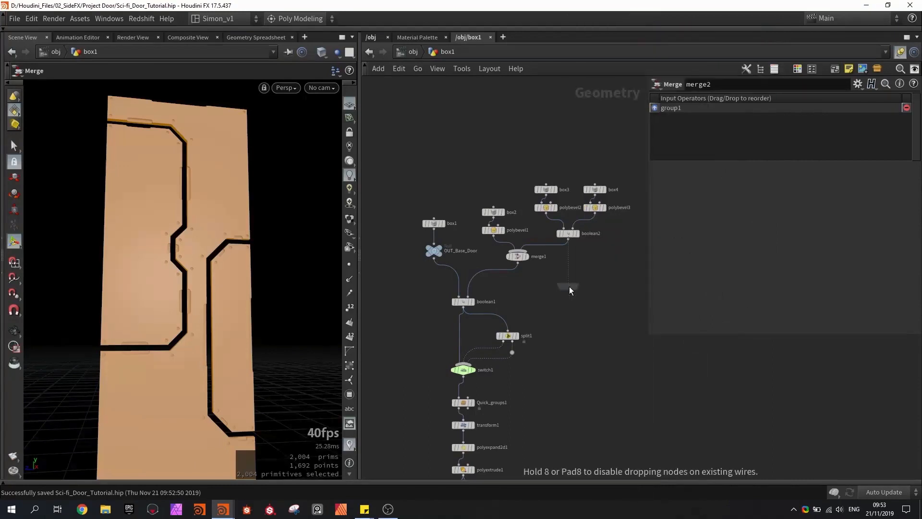
{"action": "left_click", "coordinate": [587, 289]}
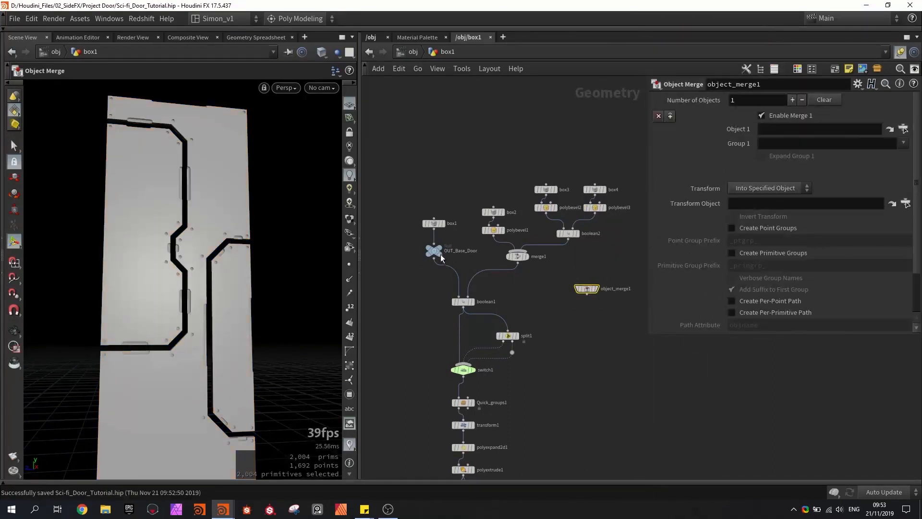
{"action": "left_click_drag", "start_coordinate": [441, 256], "coordinate": [777, 129]}
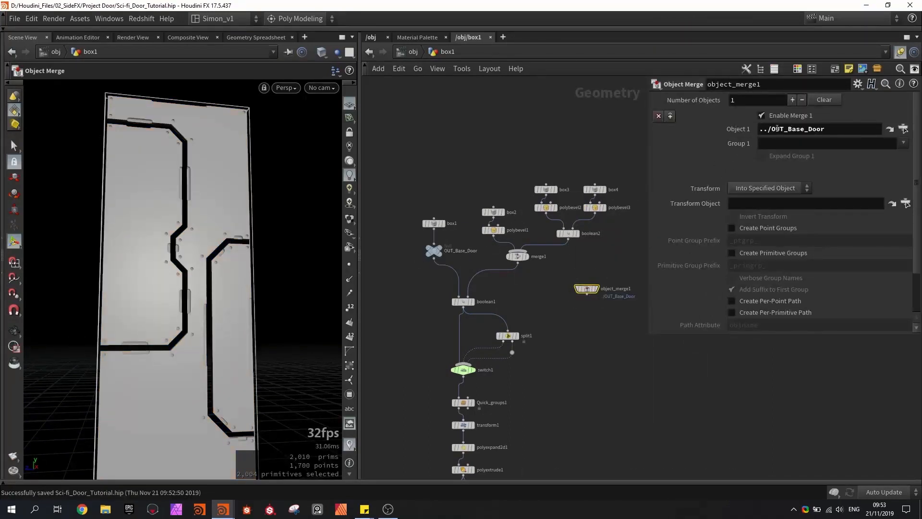
- Move the object_merge1 node down the network to beside group1, above merge2
{"action": "middle_click_drag", "start_coordinate": [603, 372], "coordinate": [580, 155]}
{"action": "scroll", "coordinate": [580, 156], "scroll_direction": "down", "scroll_amount": 1}
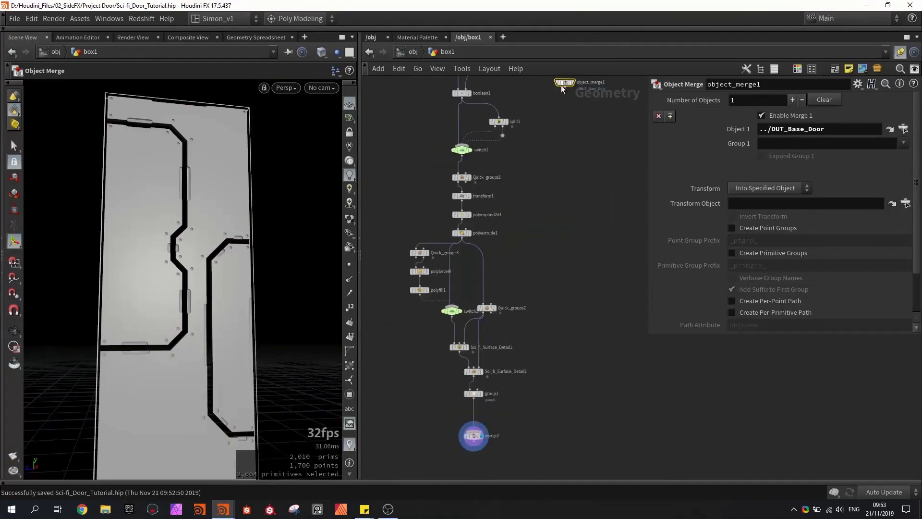
{"action": "left_click_drag", "start_coordinate": [565, 84], "coordinate": [564, 398]}
{"action": "middle_click_drag", "start_coordinate": [556, 399], "coordinate": [567, 318]}
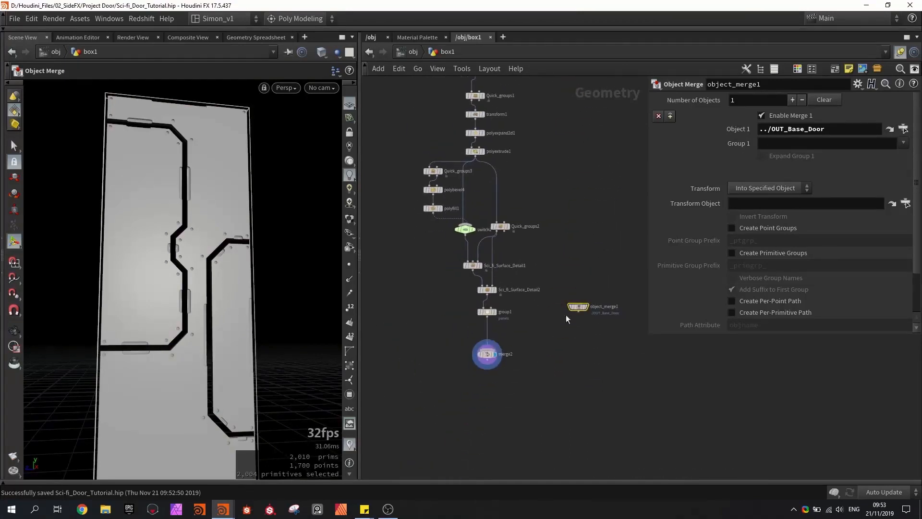
- Connect object_merge1 to merge2 to combine the base door with the panels, and check the merged result in the viewport
{"action": "left_click_drag", "start_coordinate": [578, 312], "coordinate": [491, 351]}
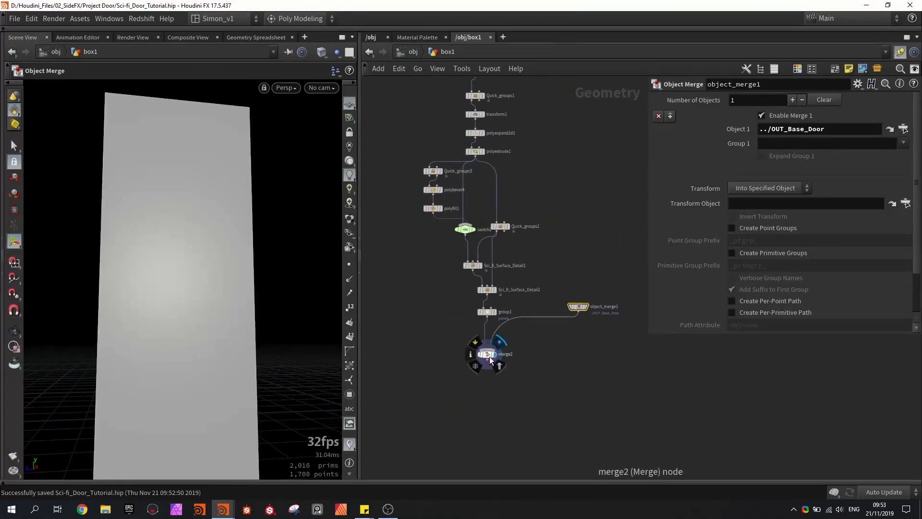
{"action": "left_click", "coordinate": [489, 357]}
{"action": "left_click_drag", "start_coordinate": [298, 307], "coordinate": [150, 243], "text": "alt"}
{"action": "key", "text": "shift+w"}
{"action": "key", "text": "shift+w"}
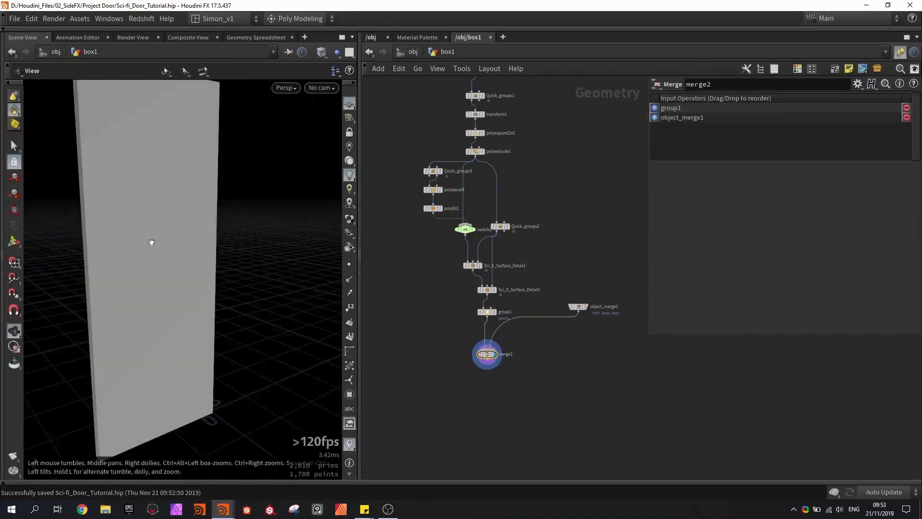
- Insert a Transform node on the wire between object_merge1 and merge2, aligned directly below object_merge1
{"action": "scroll", "coordinate": [580, 330], "scroll_direction": "up", "scroll_amount": 3}
{"action": "key", "text": "Tab"}
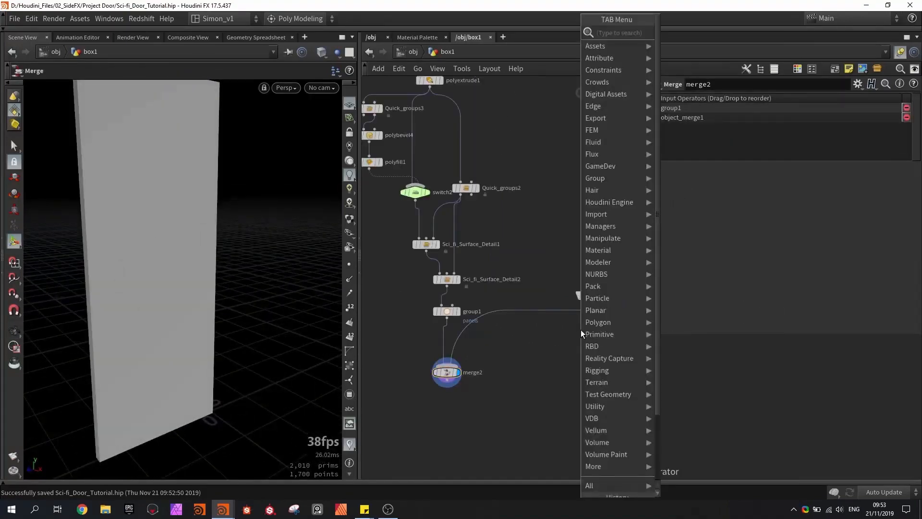
{"action": "type", "text": "tra"}
{"action": "left_click", "coordinate": [680, 56]}
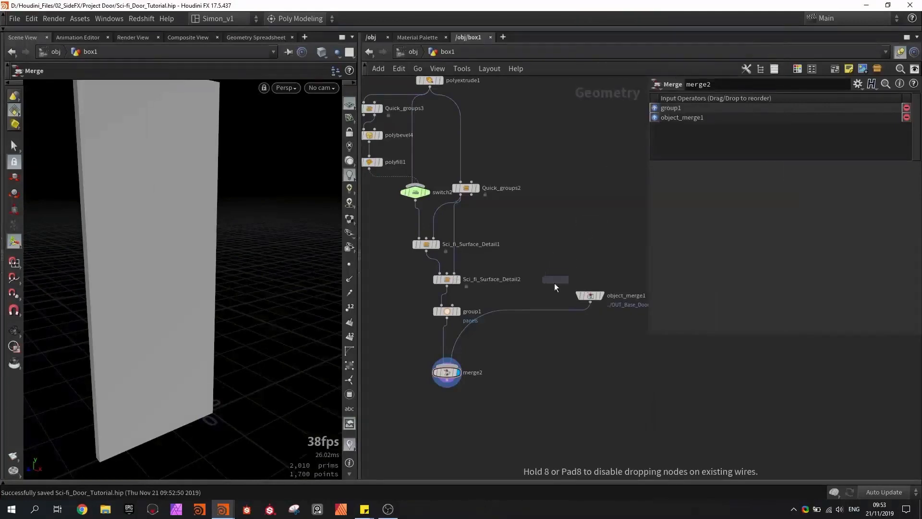
{"action": "left_click", "coordinate": [538, 309]}
{"action": "scroll", "coordinate": [538, 310], "scroll_direction": "up", "scroll_amount": 2}
{"action": "left_click_drag", "start_coordinate": [546, 330], "coordinate": [601, 330]}
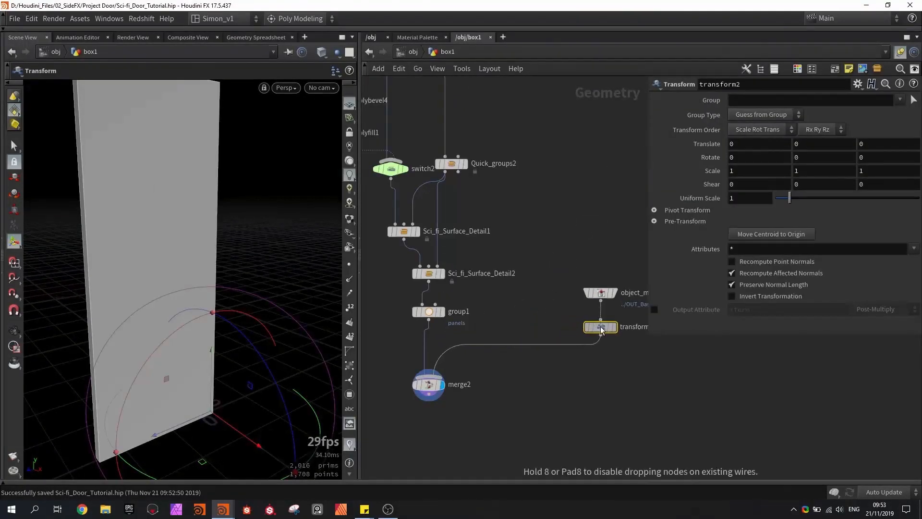
- Scale the base door along X to about 0.404 with the transform2 node so the panel details stand out
{"action": "left_click_drag", "start_coordinate": [226, 329], "coordinate": [216, 290], "text": "alt"}
{"action": "key", "text": "e"}
{"action": "left_click_drag", "start_coordinate": [296, 390], "coordinate": [242, 363]}
{"action": "left_click_drag", "start_coordinate": [166, 294], "coordinate": [149, 260], "text": "alt"}
- Insert a PolyBevel node between transform2 and merge2, display it, and focus on the base door's corner edges
{"action": "key", "text": "Tab"}
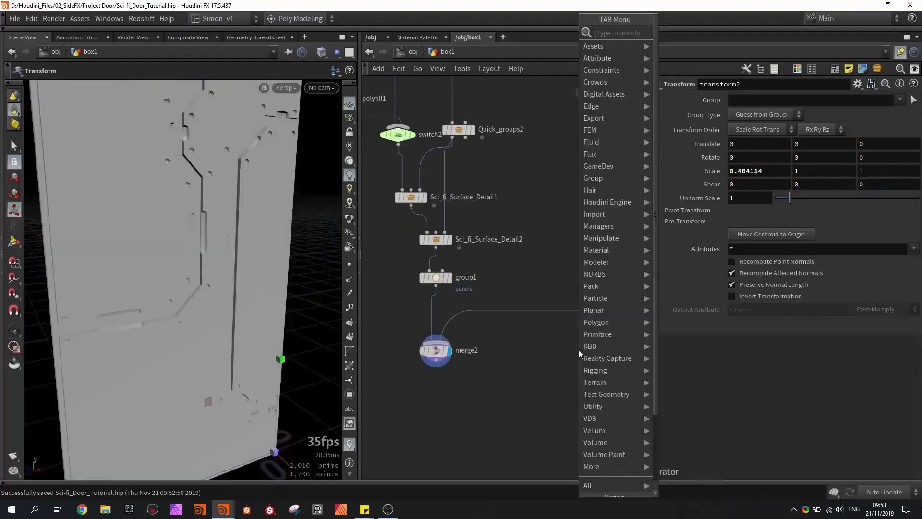
{"action": "type", "text": "beve"}
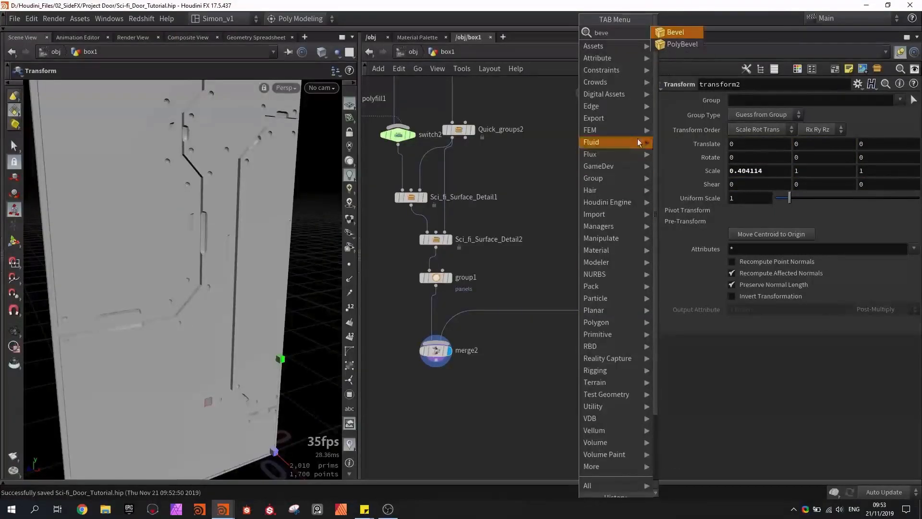
{"action": "left_click", "coordinate": [667, 45]}
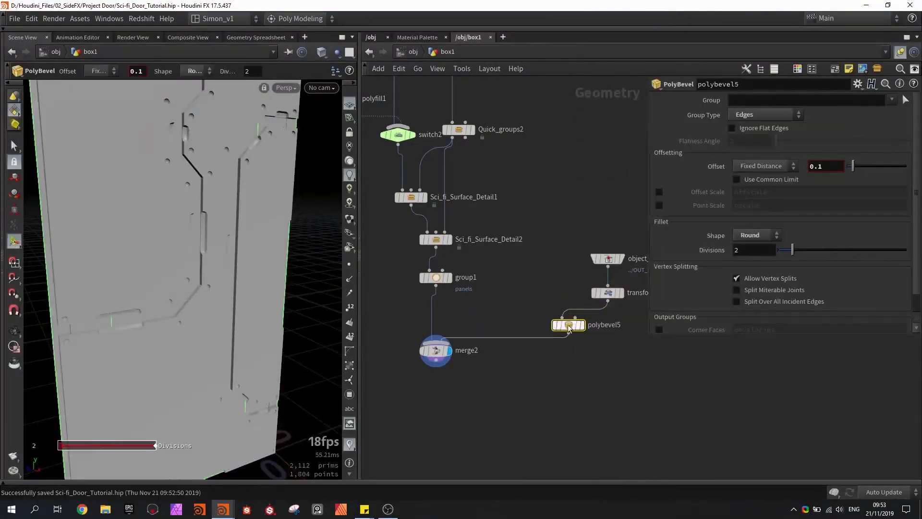
{"action": "left_click", "coordinate": [606, 321]}
{"action": "right_click_drag", "start_coordinate": [120, 144], "coordinate": [178, 192]}
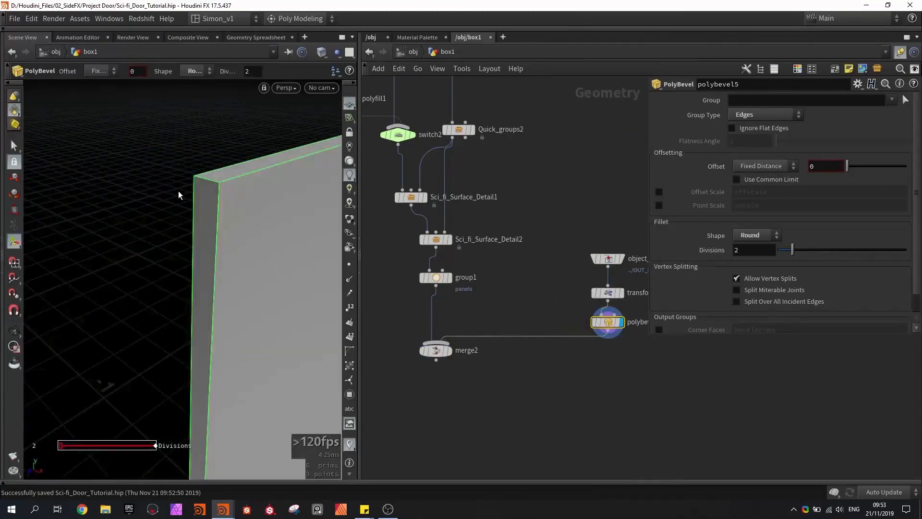
{"action": "left_click_drag", "start_coordinate": [178, 192], "coordinate": [179, 192]}
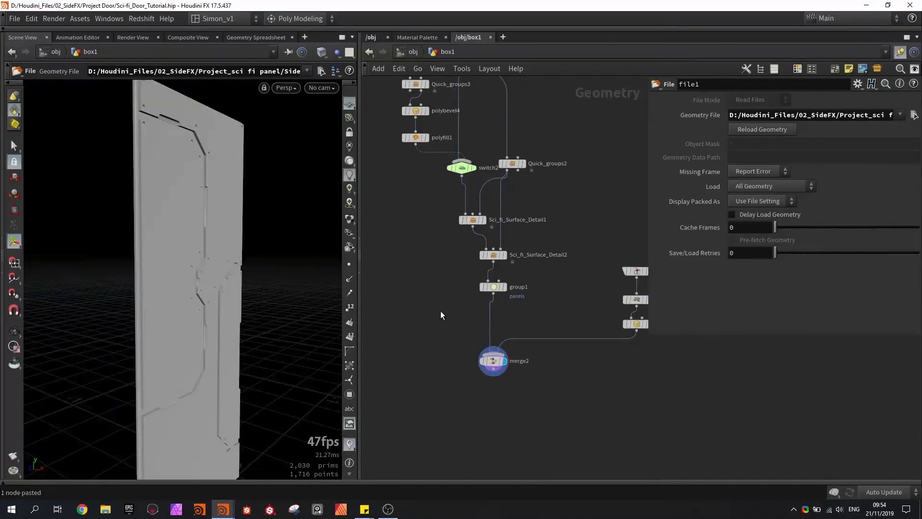
- Display the pasted file1 node, frame its Sci_fi_detail_model_1.obj geometry in the viewport, and hide the reference grid
{"action": "left_click_drag", "start_coordinate": [203, 290], "coordinate": [96, 261]}
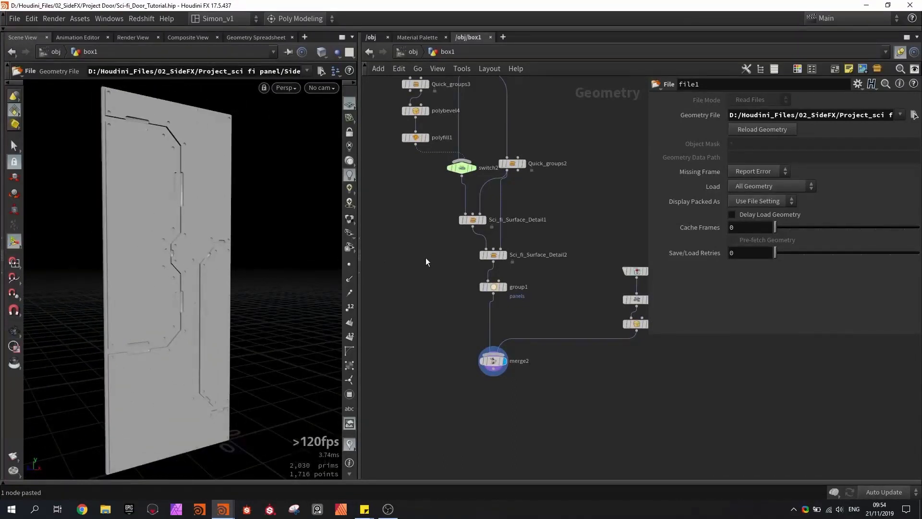
{"action": "scroll", "coordinate": [426, 257], "scroll_direction": "up", "scroll_amount": 2}
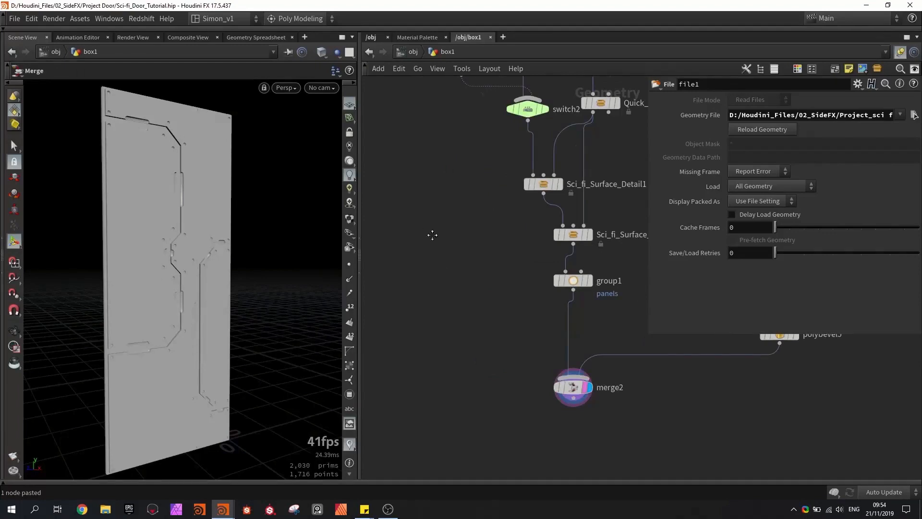
{"action": "key", "text": "f"}
{"action": "scroll", "coordinate": [469, 280], "scroll_direction": "up", "scroll_amount": 3}
{"action": "left_click", "coordinate": [476, 278]}
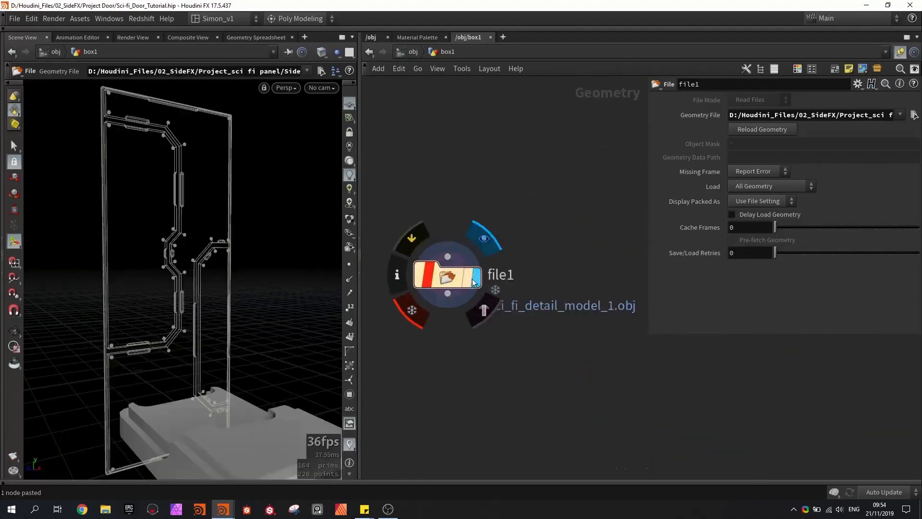
{"action": "key", "text": "space+g"}
{"action": "left_click_drag", "start_coordinate": [197, 297], "coordinate": [240, 307], "text": "alt"}
{"action": "left_click", "coordinate": [349, 104]}
- Examine the sci-fi detail model loaded by file1 from several angles
{"action": "left_click_drag", "start_coordinate": [260, 166], "coordinate": [284, 200], "text": "alt"}
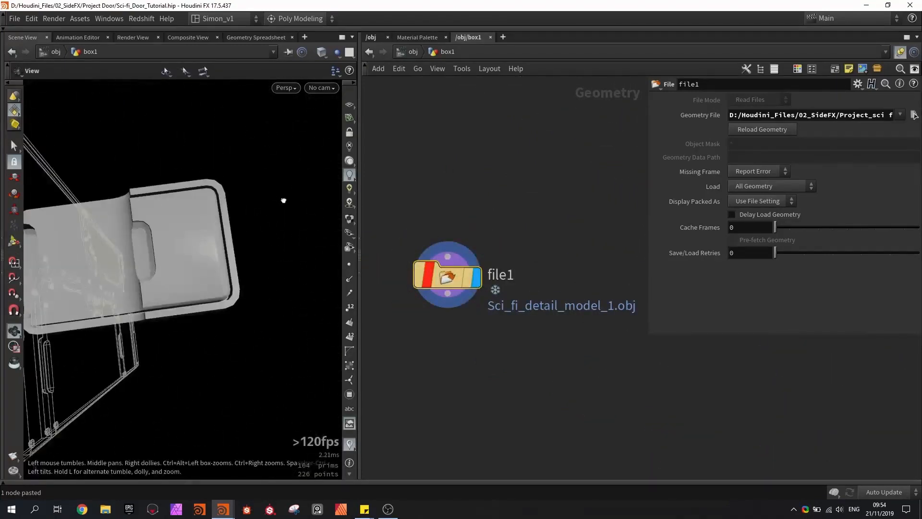
{"action": "left_click_drag", "start_coordinate": [235, 249], "coordinate": [200, 223], "text": "alt"}
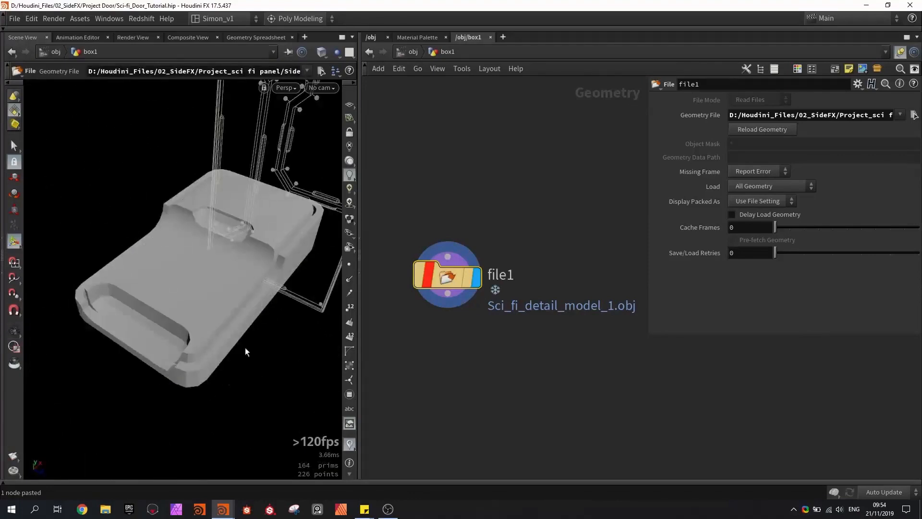
{"action": "left_click_drag", "start_coordinate": [245, 347], "coordinate": [288, 230], "text": "alt"}
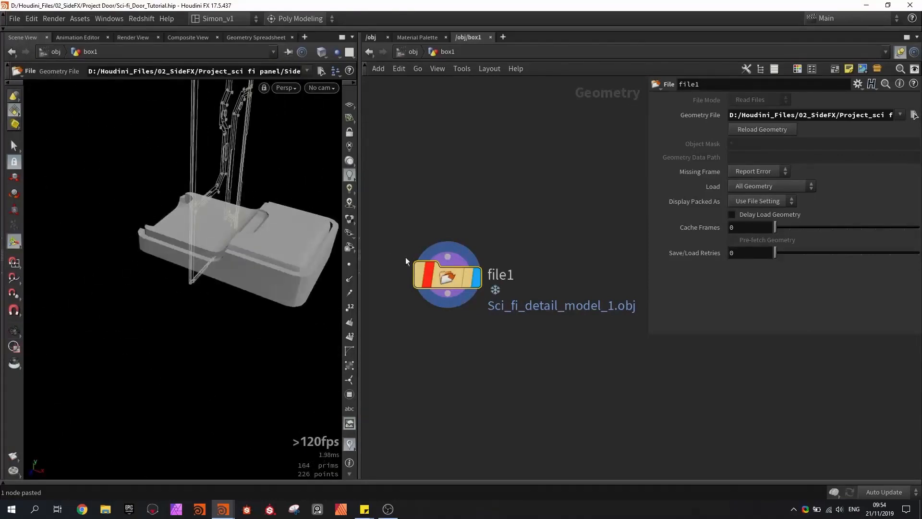
{"action": "left_click_drag", "start_coordinate": [453, 278], "coordinate": [441, 237]}
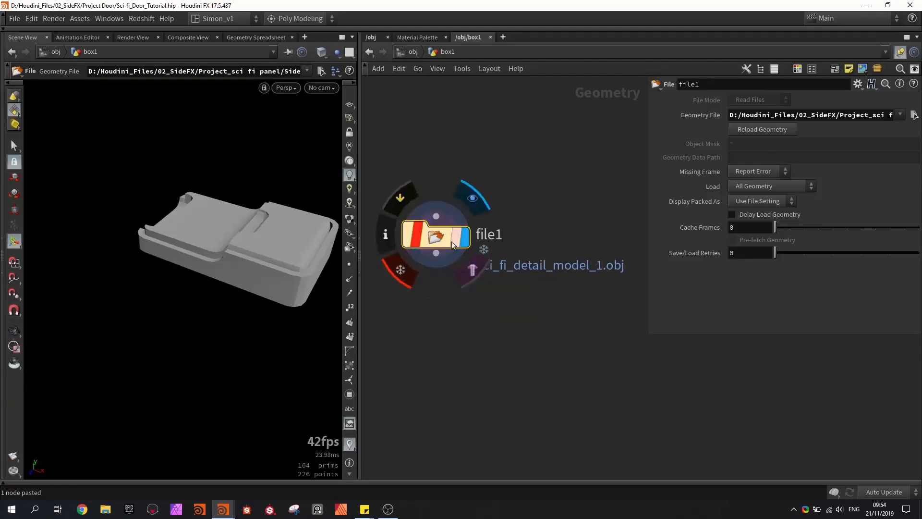
{"action": "left_click_drag", "start_coordinate": [201, 191], "coordinate": [249, 206], "text": "alt"}
{"action": "middle_click_drag", "start_coordinate": [189, 217], "coordinate": [128, 247], "text": "alt"}
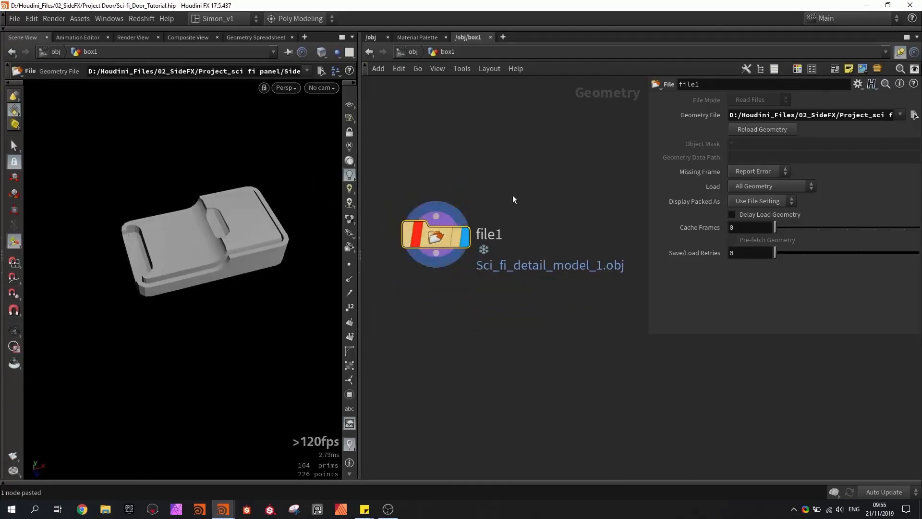
- Add a Quick groups node beside Quick_groups3, connect polyextrude1 to it, and display it
{"action": "scroll", "coordinate": [503, 257], "scroll_direction": "down", "scroll_amount": 4}
{"action": "middle_click_drag", "start_coordinate": [600, 191], "coordinate": [510, 251]}
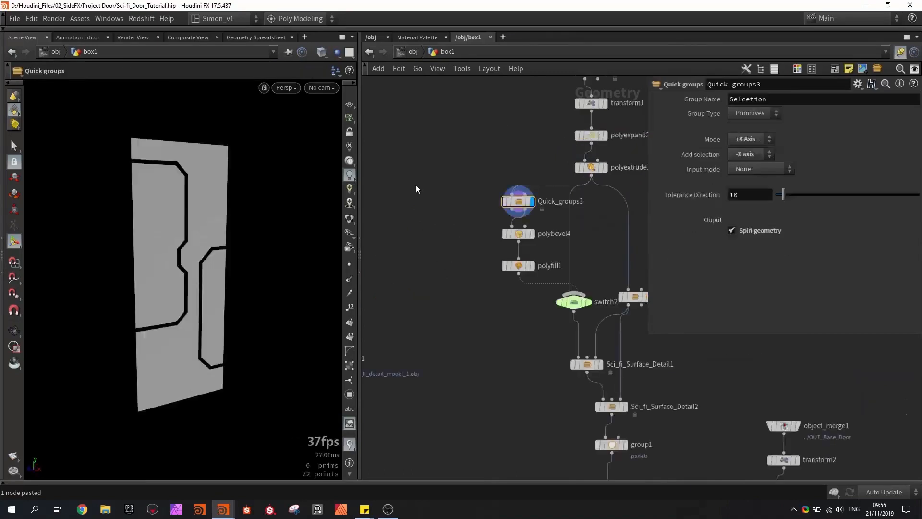
{"action": "key", "text": "Tab"}
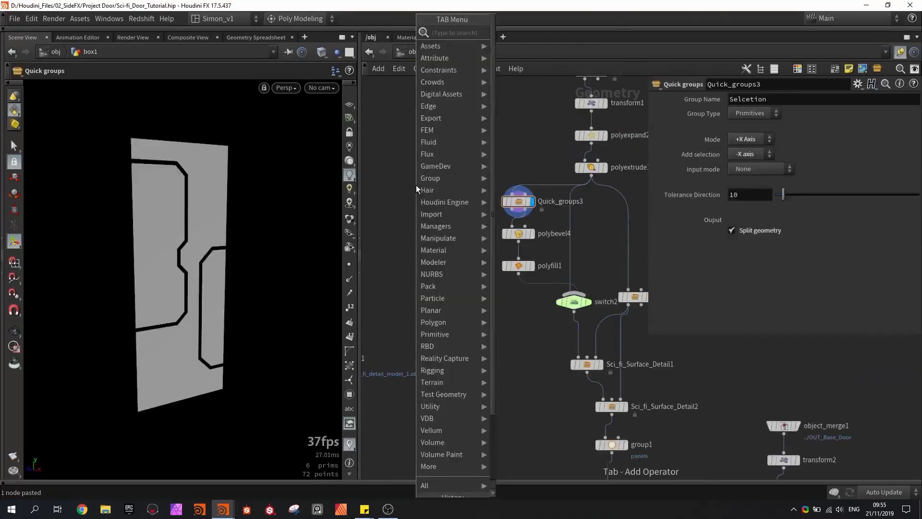
{"action": "type", "text": "qui"}
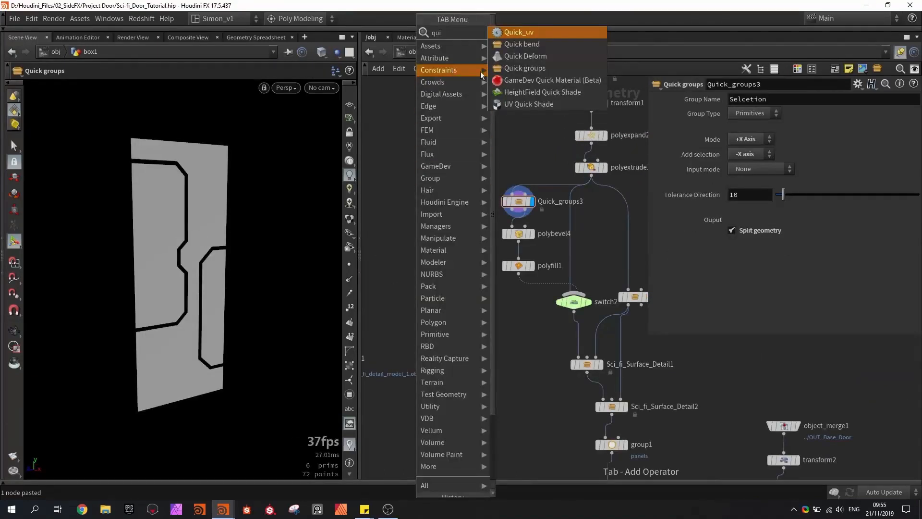
{"action": "left_click", "coordinate": [495, 71]}
{"action": "left_click", "coordinate": [411, 201]}
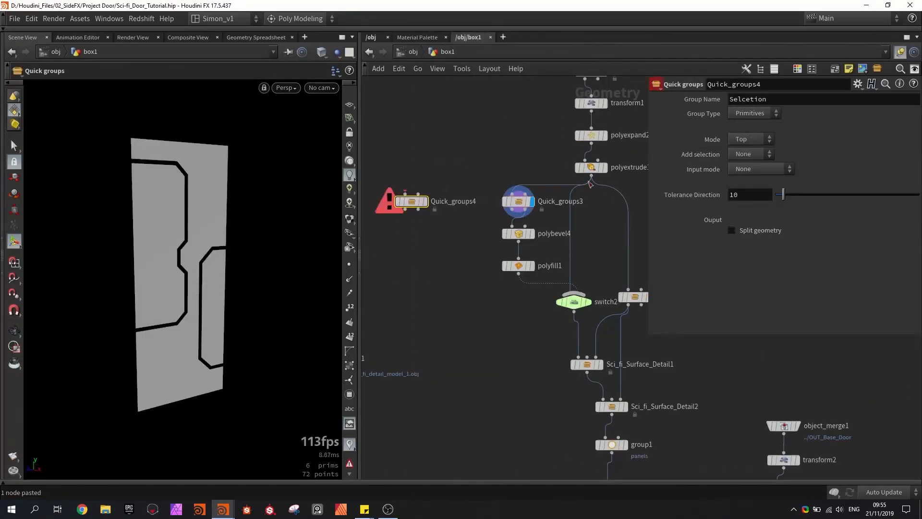
{"action": "left_click_drag", "start_coordinate": [591, 176], "coordinate": [411, 195]}
{"action": "left_click", "coordinate": [425, 201]}
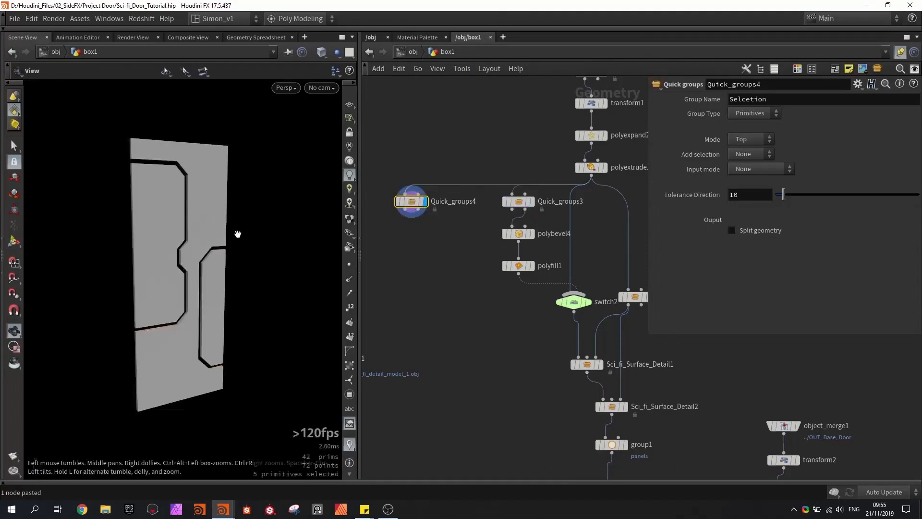
- Set the Mode of Quick_groups4 to +X Axis to group the front faces of the panels
{"action": "left_click_drag", "start_coordinate": [238, 233], "coordinate": [376, 240]}
{"action": "left_click", "coordinate": [752, 139]}
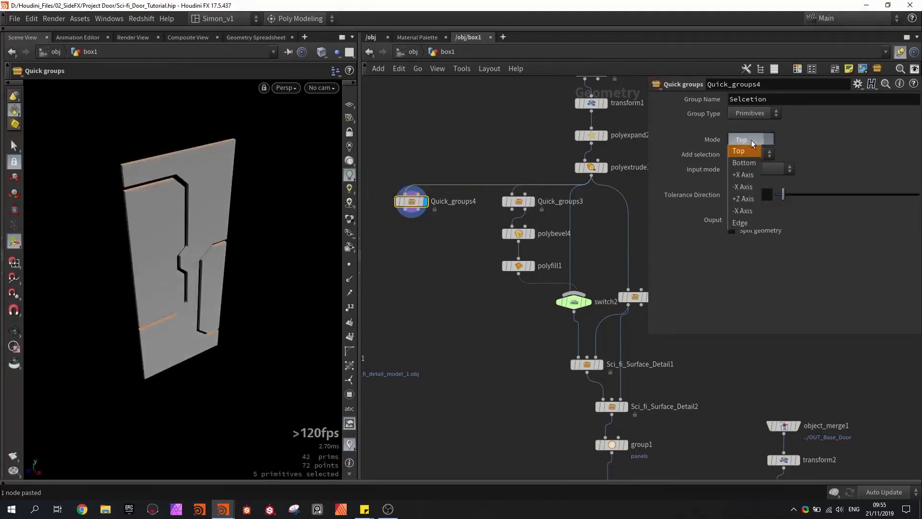
{"action": "left_click", "coordinate": [749, 178]}
{"action": "left_click_drag", "start_coordinate": [203, 249], "coordinate": [179, 179], "text": "alt"}
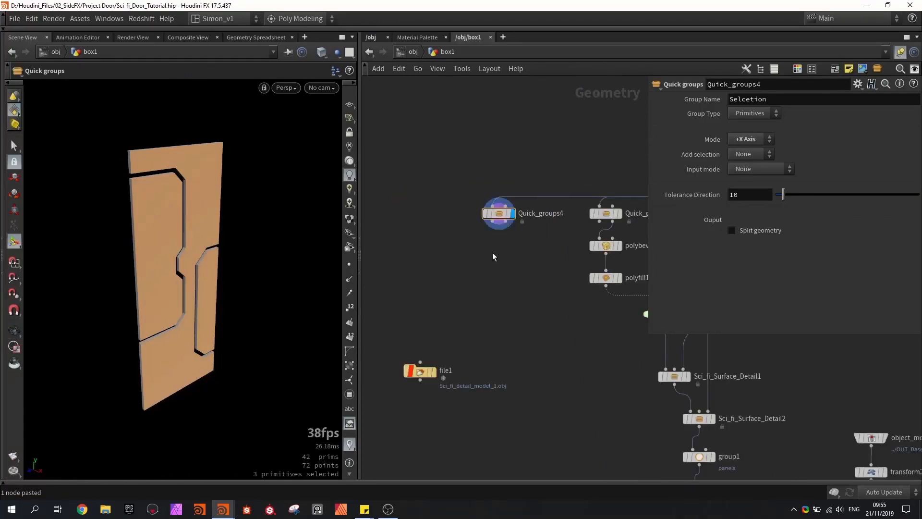
- Add a PolyExpand2D node below Quick_groups4, display it, and enable Split geometry on Quick_groups4
{"action": "key", "text": "Tab"}
{"action": "type", "text": "poly"}
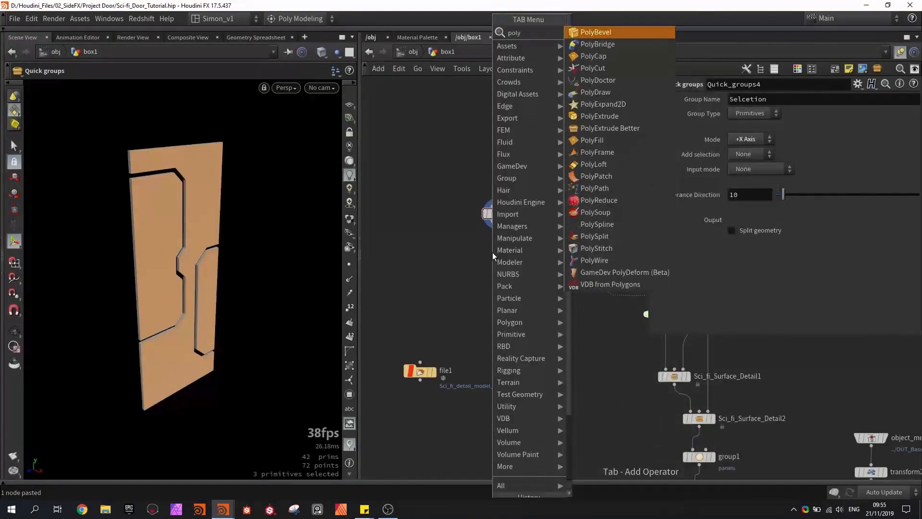
{"action": "left_click", "coordinate": [602, 103]}
{"action": "left_click", "coordinate": [500, 262]}
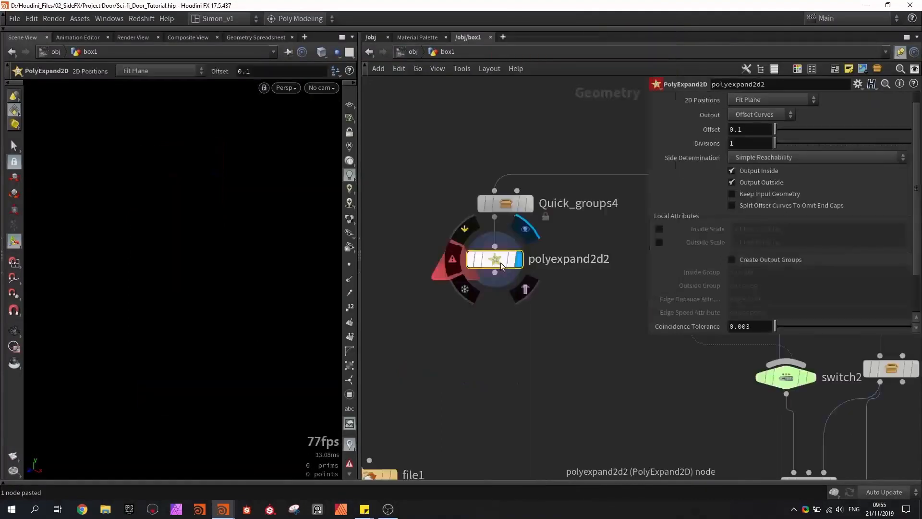
{"action": "left_click", "coordinate": [506, 206]}
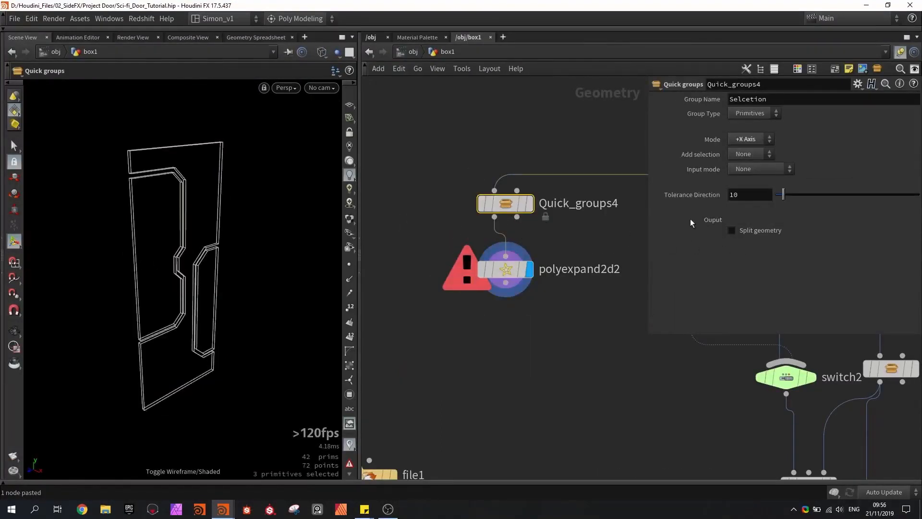
{"action": "left_click", "coordinate": [742, 231]}
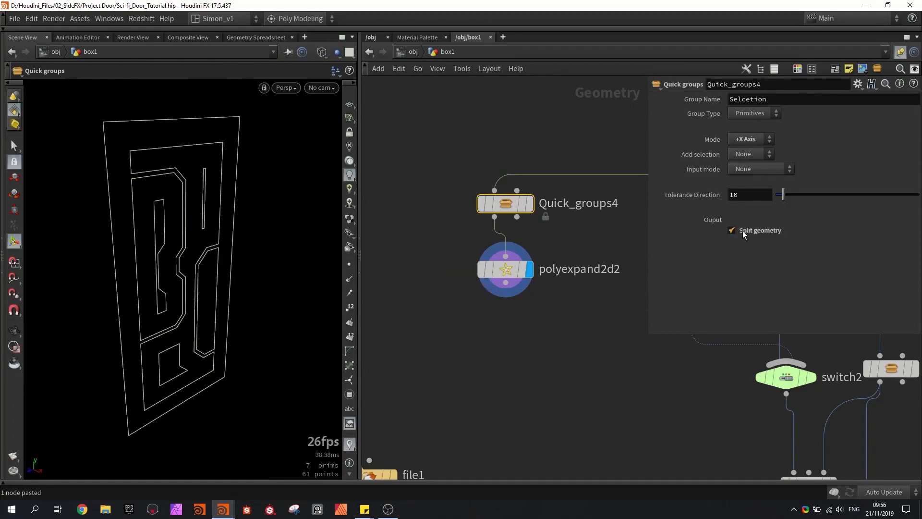
- Turn off Output Outside on polyexpand2d2 and reduce its Offset to about 0.04 for narrow inset panel shapes
{"action": "left_click", "coordinate": [510, 272]}
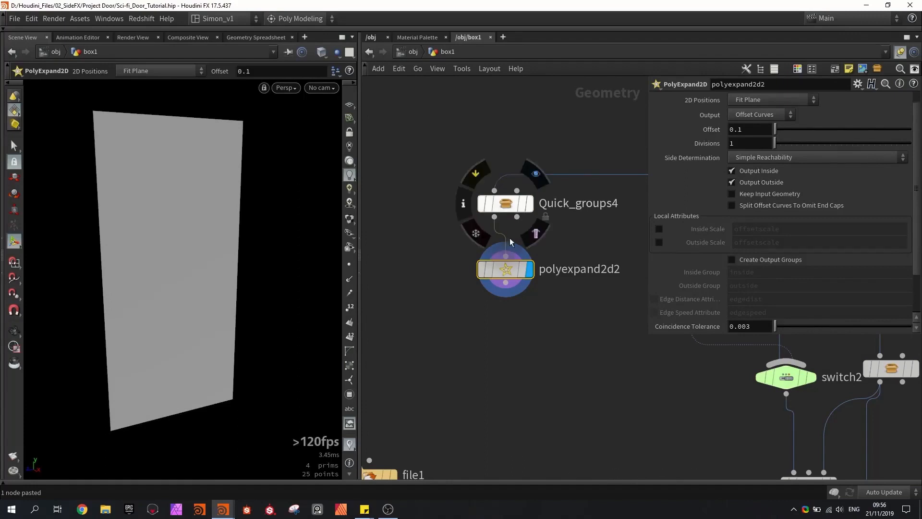
{"action": "left_click", "coordinate": [757, 182]}
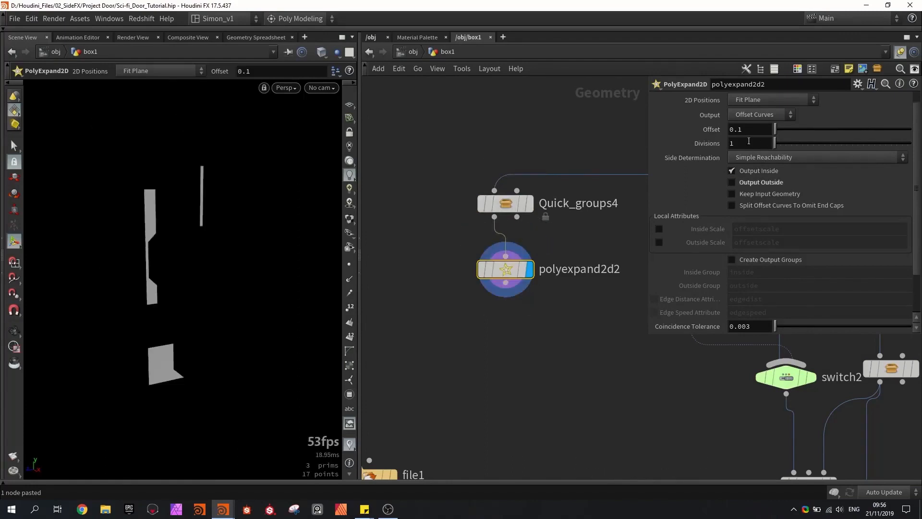
{"action": "middle_click_drag", "start_coordinate": [747, 131], "coordinate": [487, 142]}
{"action": "scroll", "coordinate": [581, 326], "scroll_direction": "down", "scroll_amount": 1}
{"action": "middle_click_drag", "start_coordinate": [581, 325], "coordinate": [511, 290]}
{"action": "scroll", "coordinate": [491, 280], "scroll_direction": "up", "scroll_amount": 3}
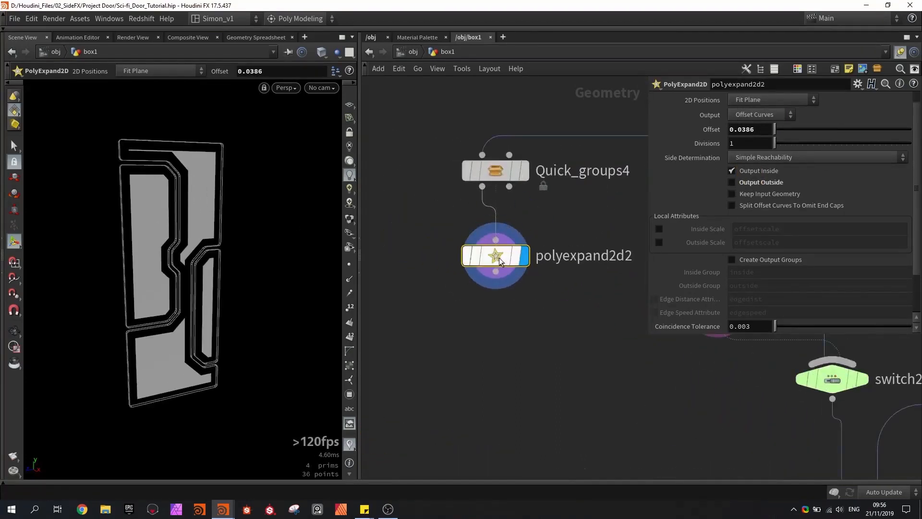
{"action": "left_click_drag", "start_coordinate": [203, 220], "coordinate": [169, 195], "text": "alt"}
- Add a Normal node below polyexpand2d2 and display it
{"action": "scroll", "coordinate": [160, 168], "scroll_direction": "up", "scroll_amount": 1}
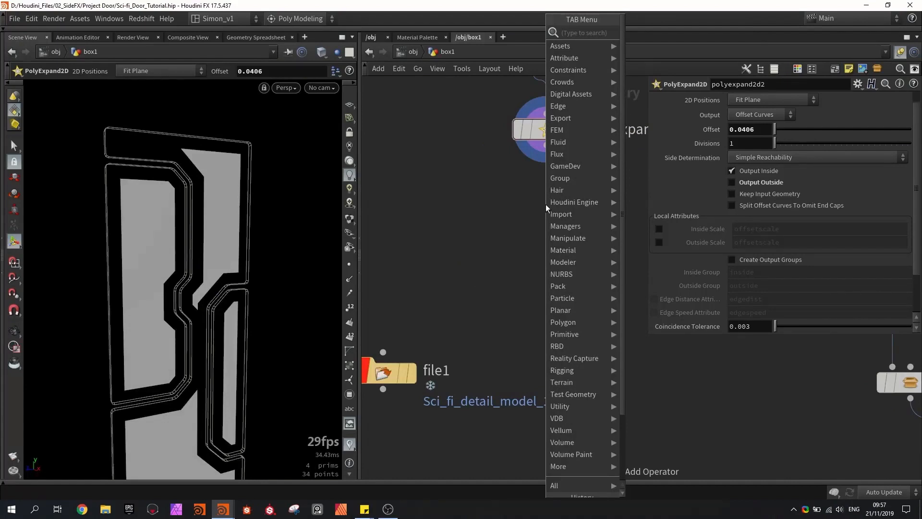
{"action": "type", "text": "n"}
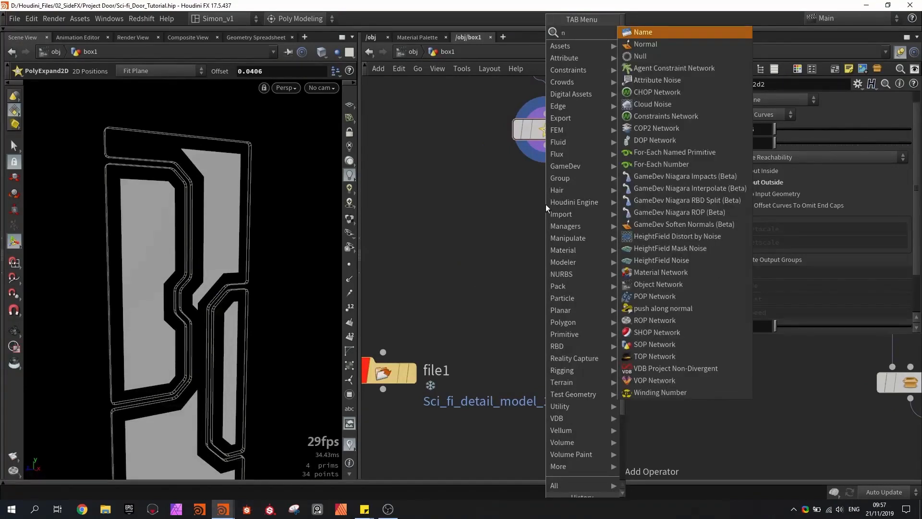
{"action": "key", "text": "Return"}
{"action": "left_click", "coordinate": [545, 194]}
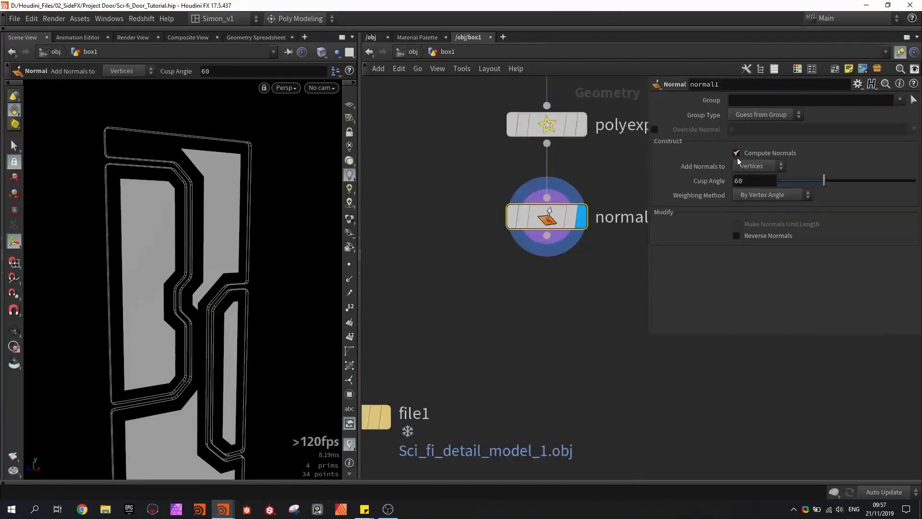
- Set normal1 to add normals to Points, show the point normals in the viewport, and save the scene
{"action": "left_click", "coordinate": [750, 178]}
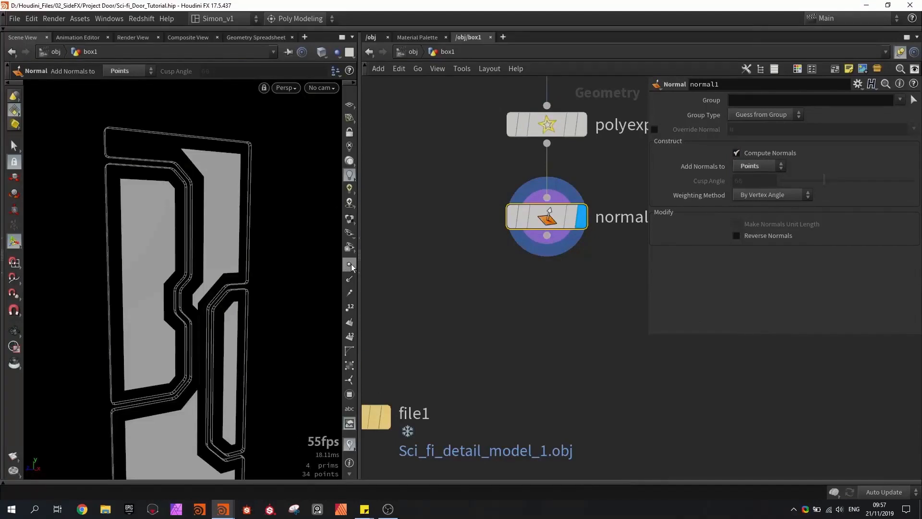
{"action": "left_click", "coordinate": [354, 278]}
{"action": "left_click_drag", "start_coordinate": [265, 259], "coordinate": [174, 128], "text": "alt"}
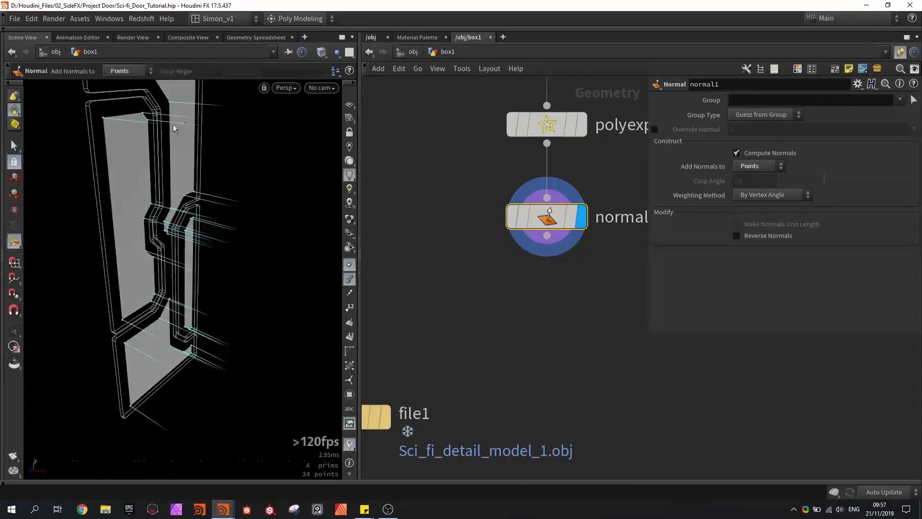
{"action": "key", "text": "ctrl+s"}
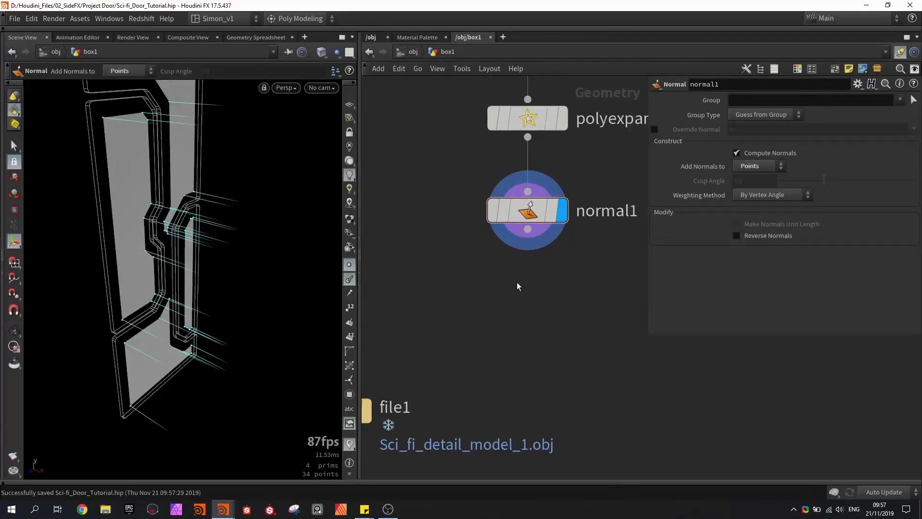
- Add a Scatter node below normal1, connect it, and display the scattered points
{"action": "key", "text": "Tab"}
{"action": "left_click", "coordinate": [625, 42]}
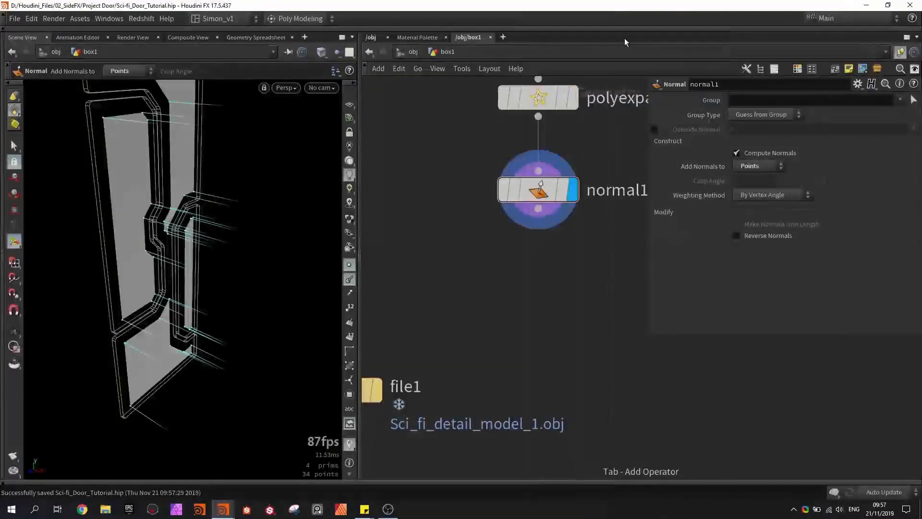
{"action": "left_click", "coordinate": [548, 259]}
{"action": "left_click_drag", "start_coordinate": [538, 208], "coordinate": [540, 245]}
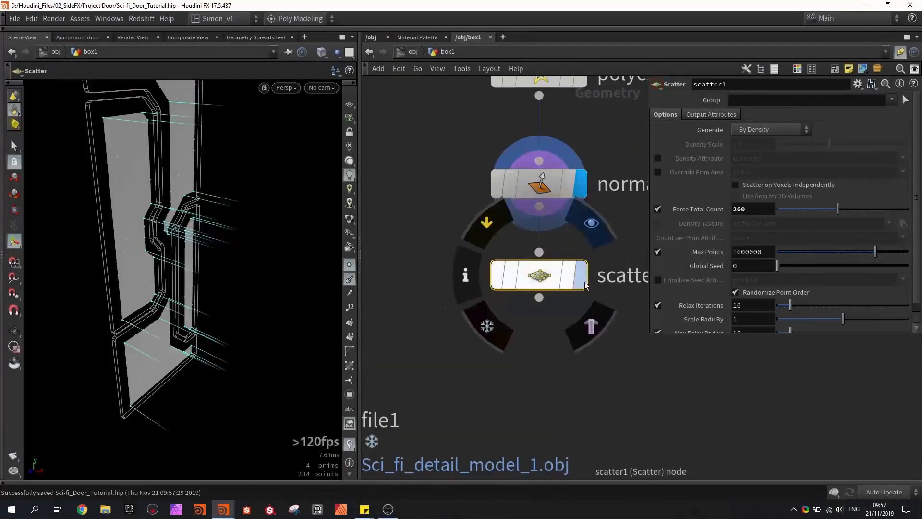
{"action": "scroll", "coordinate": [545, 279], "scroll_direction": "up", "scroll_amount": 2}
{"action": "key", "text": "Escape"}
{"action": "left_click_drag", "start_coordinate": [144, 158], "coordinate": [195, 218]}
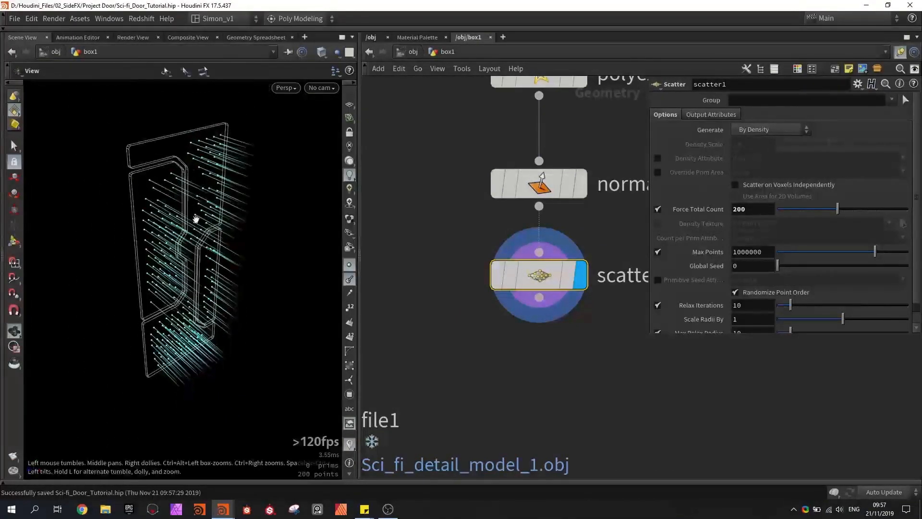
- Bypass normal1 and re-enable it to compare the normals on the scattered points
{"action": "left_click", "coordinate": [493, 197]}
{"action": "mouse_move", "coordinate": [546, 283]}
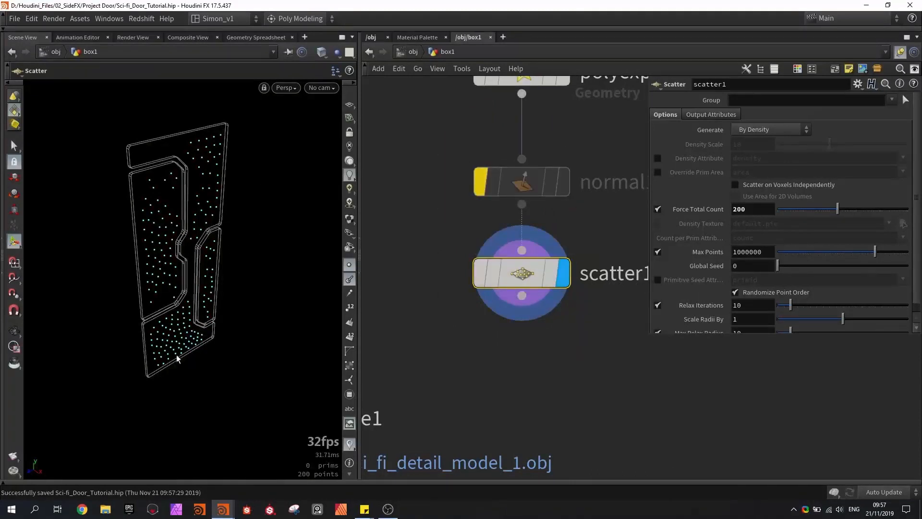
{"action": "left_click", "coordinate": [483, 177]}
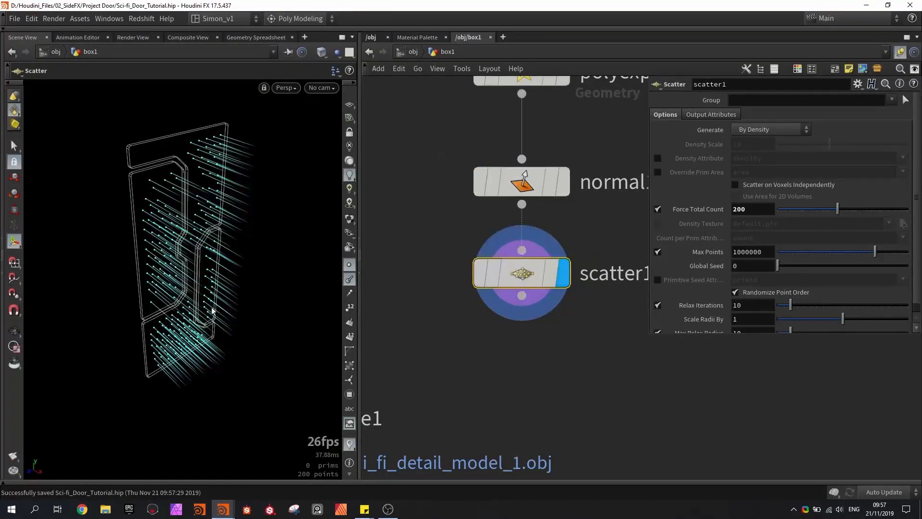
{"action": "mouse_move", "coordinate": [214, 179]}
{"action": "left_mouse_down", "text": "alt"}
{"action": "mouse_move", "coordinate": [284, 155]}
{"action": "mouse_move", "coordinate": [200, 154]}
{"action": "mouse_move", "coordinate": [220, 184]}
{"action": "left_mouse_up", "text": "alt"}
{"action": "right_click_drag", "start_coordinate": [220, 184], "coordinate": [224, 200], "text": "alt"}
- Set the Force Total Count of scatter1 to 2, save the scene, and raise the count to 7
{"action": "double_click", "coordinate": [729, 211]}
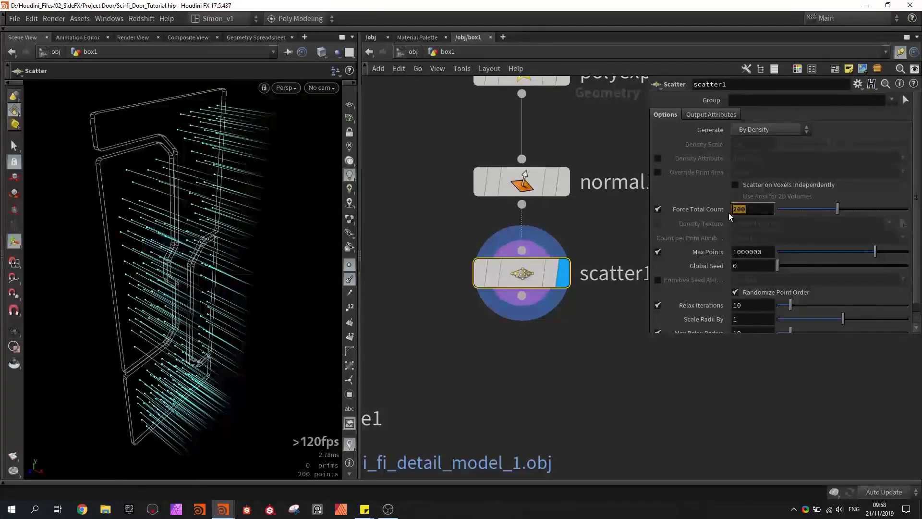
{"action": "type", "text": "2"}
{"action": "key", "text": "Return"}
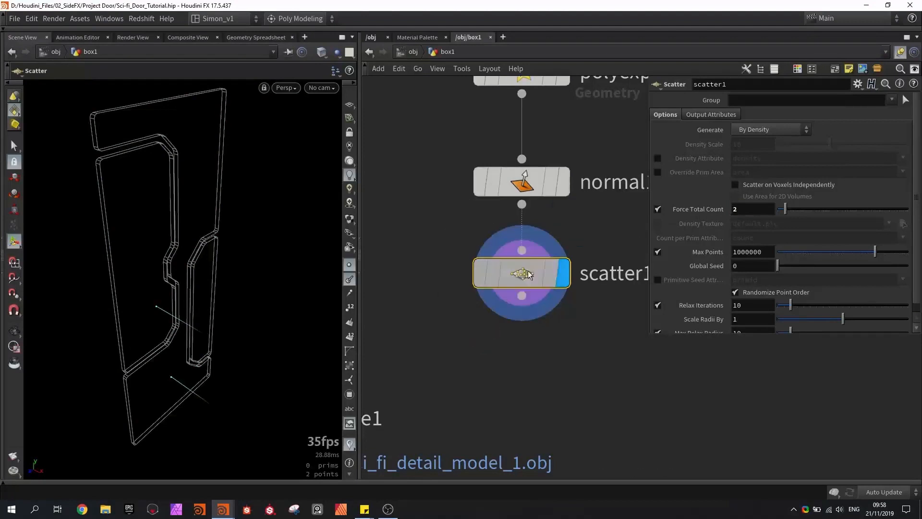
{"action": "key", "text": "Escape"}
{"action": "key", "text": "ctrl+s"}
{"action": "left_click_drag", "start_coordinate": [182, 263], "coordinate": [150, 247]}
{"action": "key", "text": "Return"}
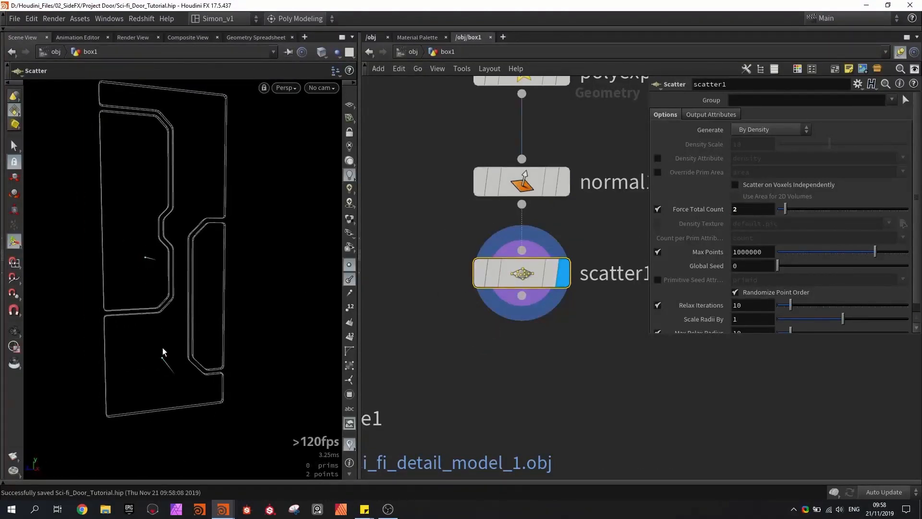
{"action": "scroll", "coordinate": [467, 294], "scroll_direction": "down", "scroll_amount": 4}
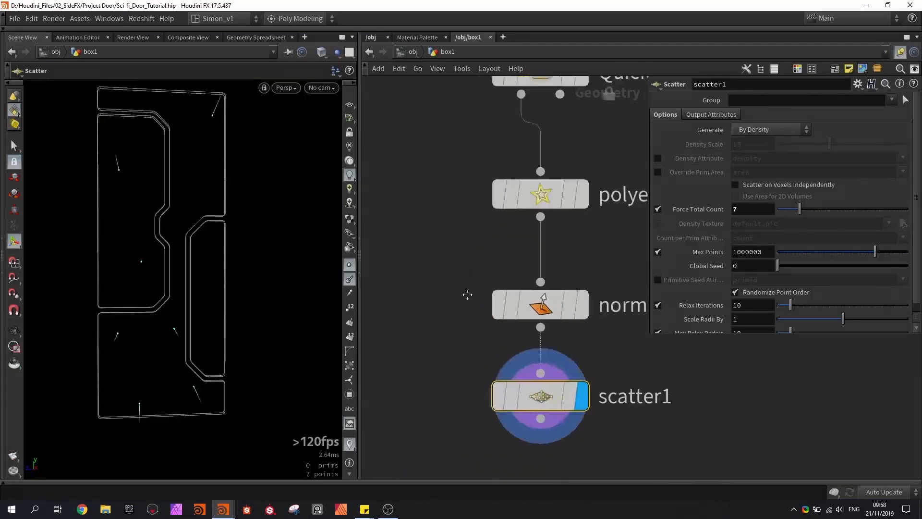
- Increase the Offset of polyexpand2d2 to 0.0586 to pull the scatter area further in from the panel edges
{"action": "left_click", "coordinate": [521, 220]}
{"action": "middle_click_drag", "start_coordinate": [758, 129], "coordinate": [863, 179]}
{"action": "key", "text": "Escape"}
{"action": "left_click_drag", "start_coordinate": [118, 193], "coordinate": [183, 207], "text": "alt"}
- Add a Copy to Points node, wire in file1 as the geometry and scatter1 as the points, and display it
{"action": "key", "text": "Tab"}
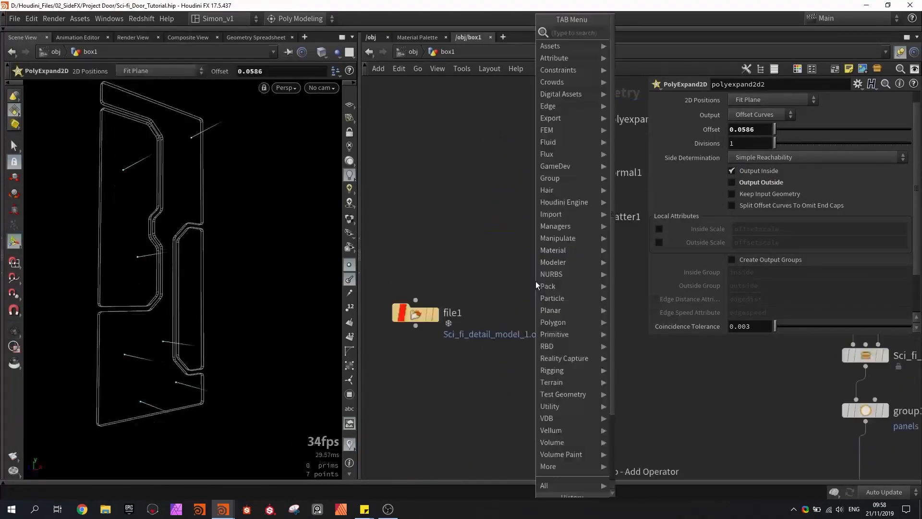
{"action": "type", "text": "copy"}
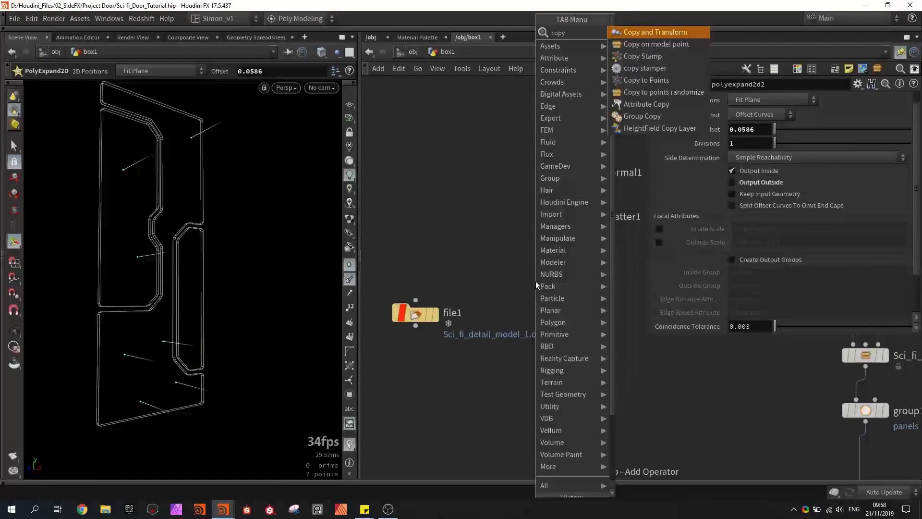
{"action": "type", "text": " to"}
{"action": "key", "text": "Return"}
{"action": "left_click", "coordinate": [524, 292]}
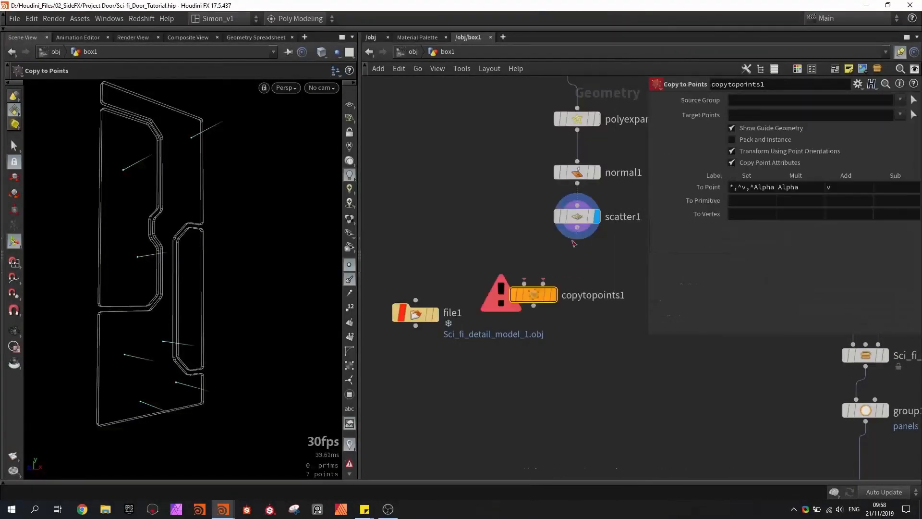
{"action": "left_click_drag", "start_coordinate": [416, 317], "coordinate": [557, 300]}
{"action": "left_click", "coordinate": [555, 296]}
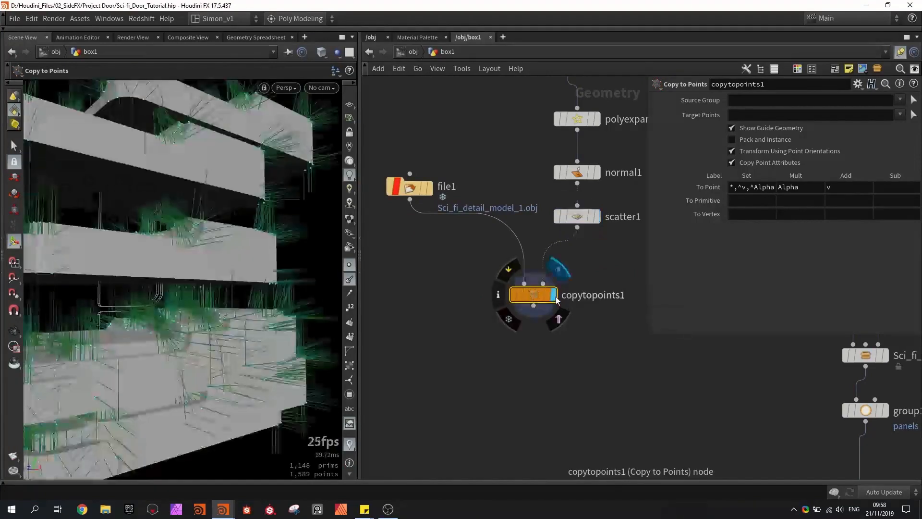
{"action": "left_click_drag", "start_coordinate": [167, 267], "coordinate": [180, 284], "text": "alt"}
- Insert a Transform node between file1 and copytopoints1 with Rotate -90, 180, -90 and Uniform Scale 0.04
{"action": "key", "text": "Tab"}
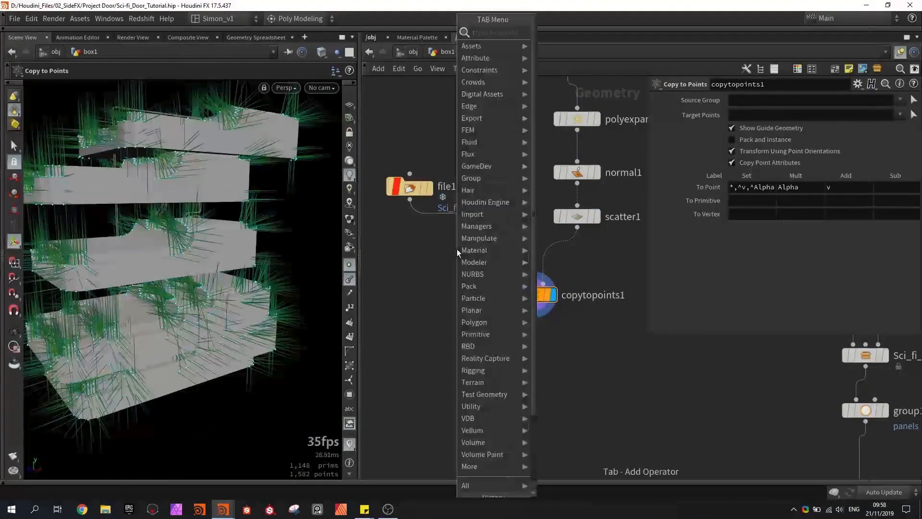
{"action": "type", "text": "tra"}
{"action": "left_click", "coordinate": [557, 57]}
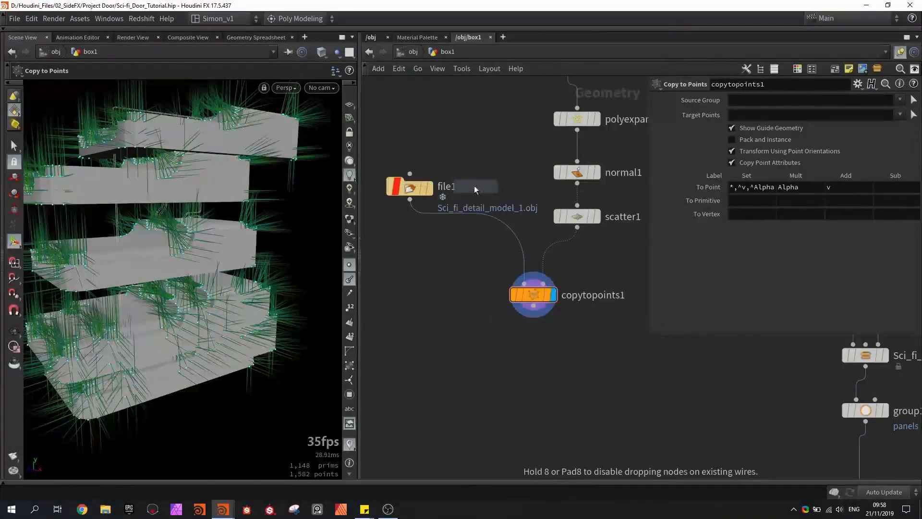
{"action": "left_click", "coordinate": [468, 216]}
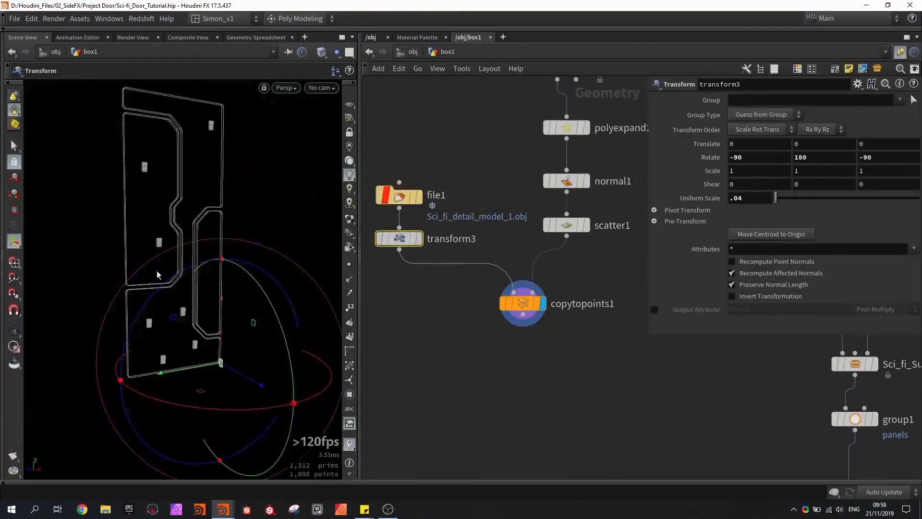
- Reduce the Force Total Count of scatter1 to 3
{"action": "left_click_drag", "start_coordinate": [160, 214], "coordinate": [188, 206]}
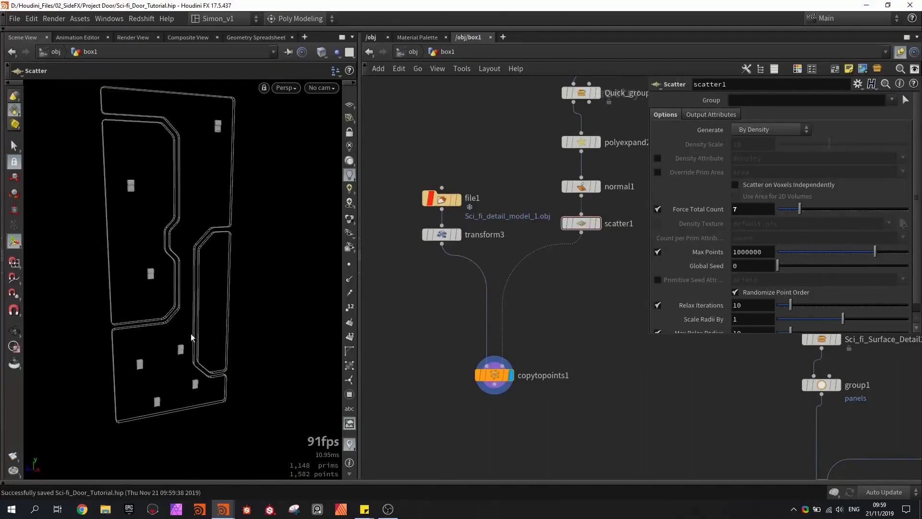
{"action": "left_click", "coordinate": [585, 225]}
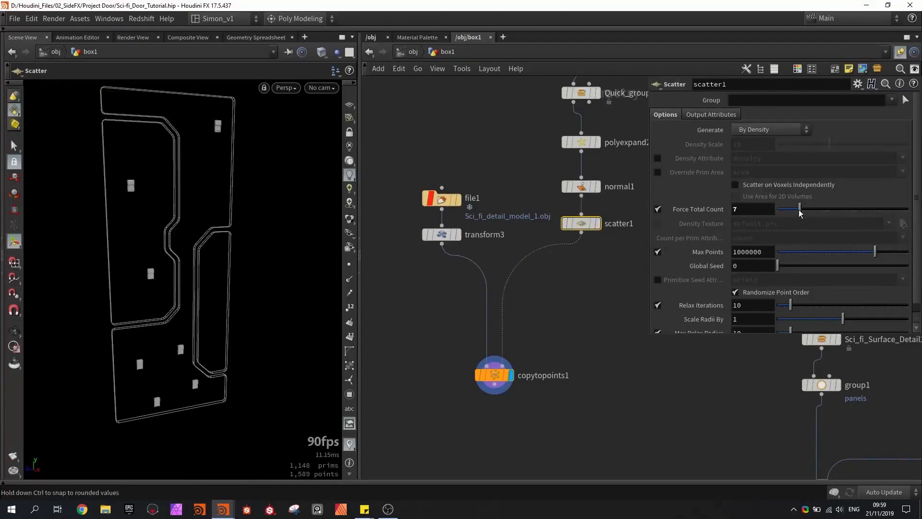
{"action": "left_click_drag", "start_coordinate": [800, 213], "coordinate": [789, 214]}
- Add a Split node below scatter1, connected to its output, and display it
{"action": "key", "text": "Tab"}
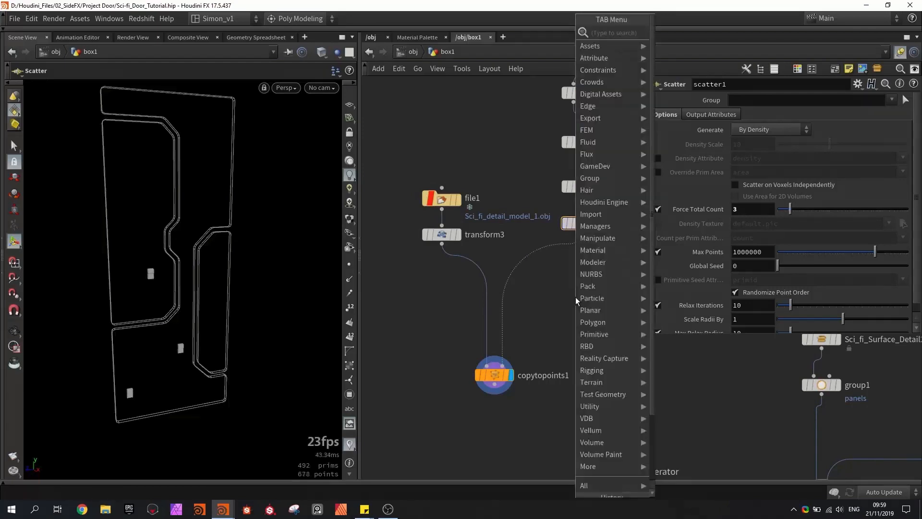
{"action": "type", "text": "split"}
{"action": "key", "text": "Return"}
{"action": "left_click", "coordinate": [580, 285]}
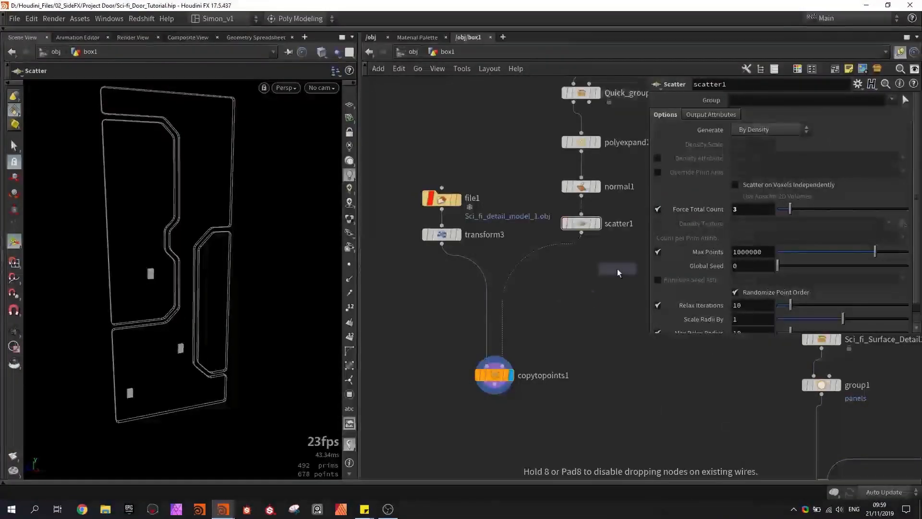
{"action": "scroll", "coordinate": [573, 245], "scroll_direction": "up", "scroll_amount": 3}
{"action": "mouse_move", "coordinate": [586, 315]}
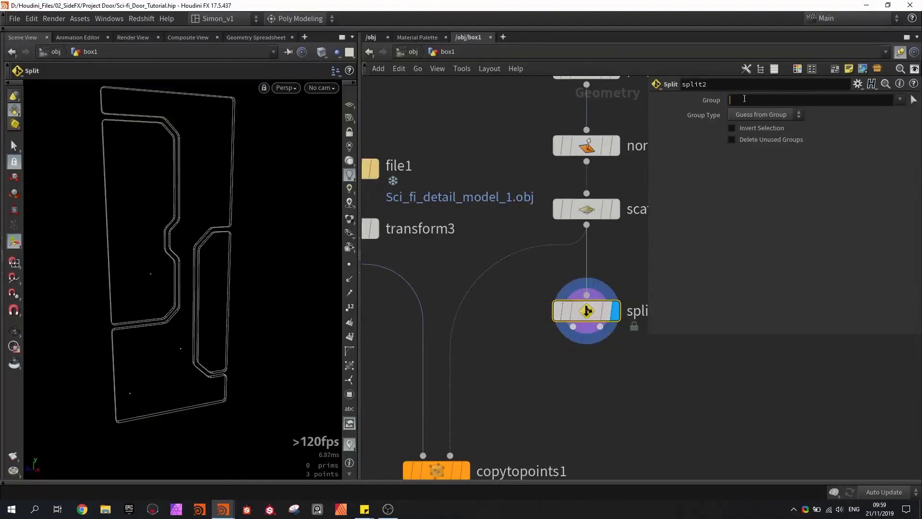
- Set the Group of split2 to 0 with Group Type Points to isolate a single scattered point
{"action": "type", "text": "0"}
{"action": "left_click", "coordinate": [756, 115]}
{"action": "left_click", "coordinate": [753, 162]}
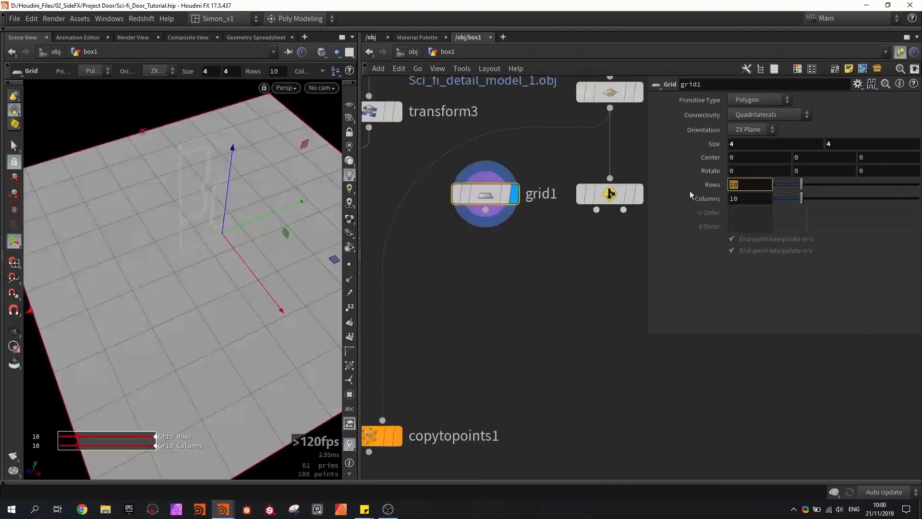
- Add a Grid node beside split2 with 2 rows, 2 columns and a size of 0.17 by 0.17
{"action": "type", "text": "2"}
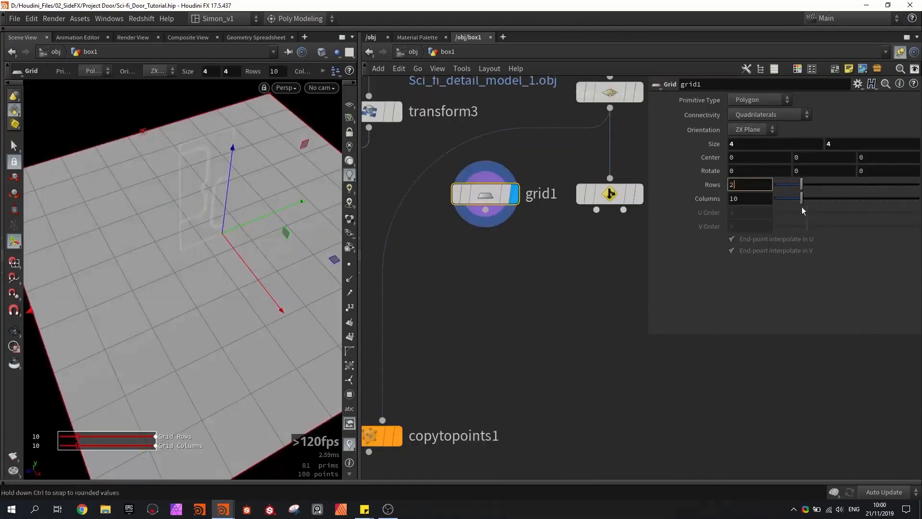
{"action": "key", "text": "Tab"}
{"action": "type", "text": "2"}
{"action": "key", "text": "Return"}
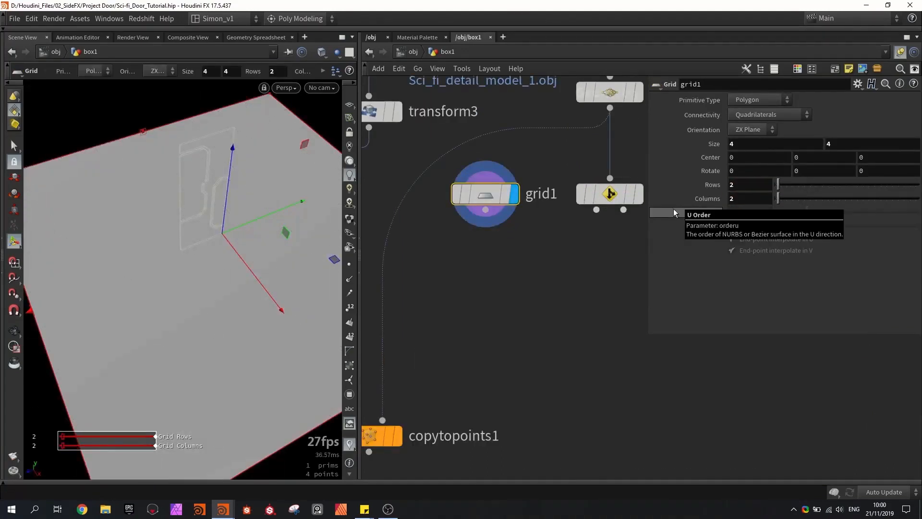
{"action": "middle_click_drag", "start_coordinate": [715, 144], "coordinate": [595, 129]}
- Add a second Copy to Points node that copies grid1 onto the point from split2's first output, and display it
{"action": "key", "text": "Tab"}
{"action": "type", "text": "cop"}
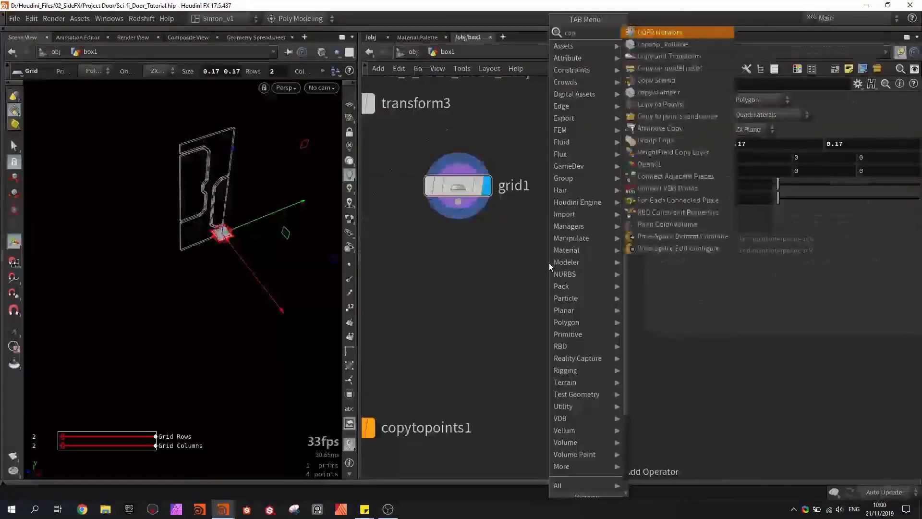
{"action": "type", "text": "y"}
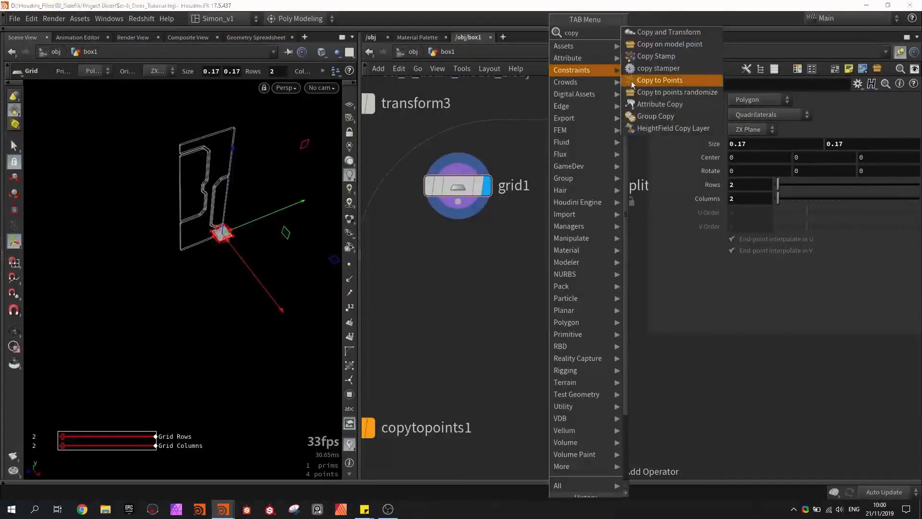
{"action": "left_click", "coordinate": [632, 81]}
{"action": "left_click", "coordinate": [500, 281]}
{"action": "left_click_drag", "start_coordinate": [568, 202], "coordinate": [511, 263]}
{"action": "left_click", "coordinate": [527, 281]}
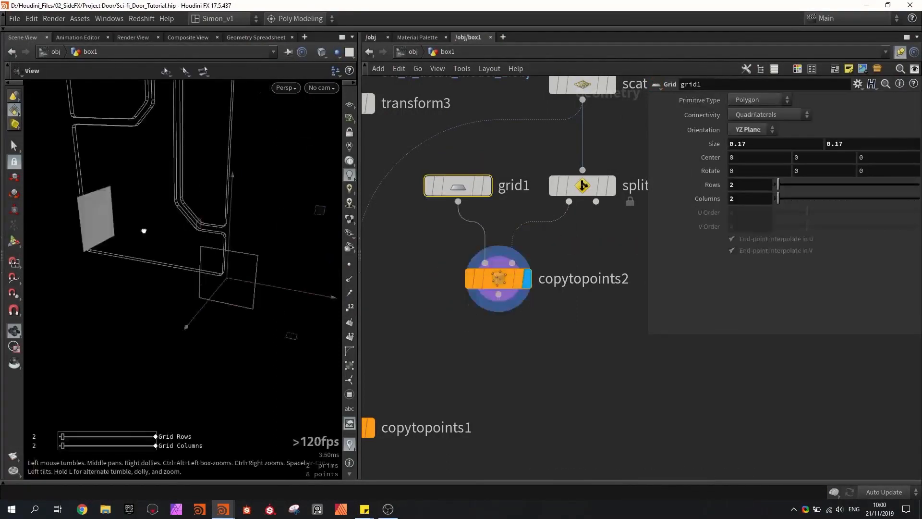
- Set the Orientation of grid1 to XY Plane and inspect the copied grid from the side of the door
{"action": "left_click", "coordinate": [755, 131]}
{"action": "left_click", "coordinate": [758, 141]}
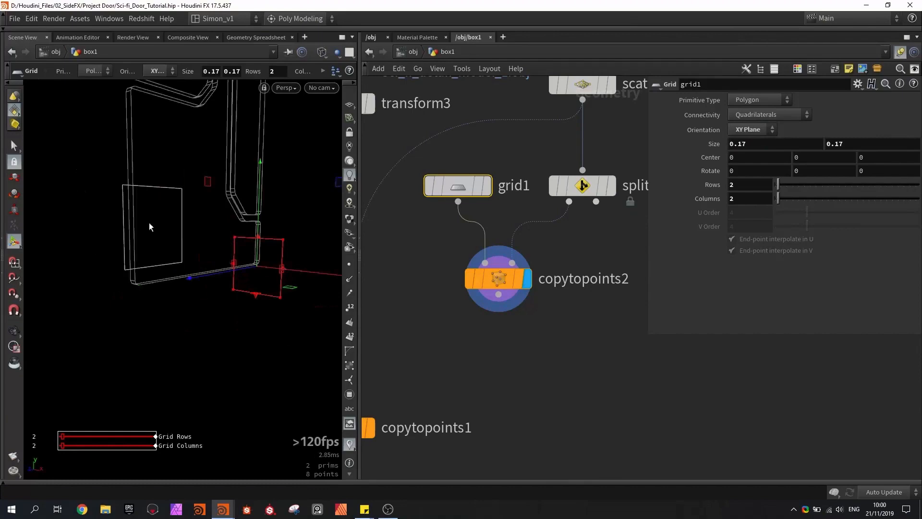
{"action": "mouse_move", "coordinate": [152, 223]}
{"action": "left_mouse_down", "text": "alt"}
{"action": "mouse_move", "coordinate": [232, 230]}
{"action": "mouse_move", "coordinate": [292, 215]}
{"action": "mouse_move", "coordinate": [254, 216]}
{"action": "left_mouse_up", "text": "alt"}
{"action": "key", "text": "shift+w"}
{"action": "left_click_drag", "start_coordinate": [184, 219], "coordinate": [120, 221], "text": "alt"}
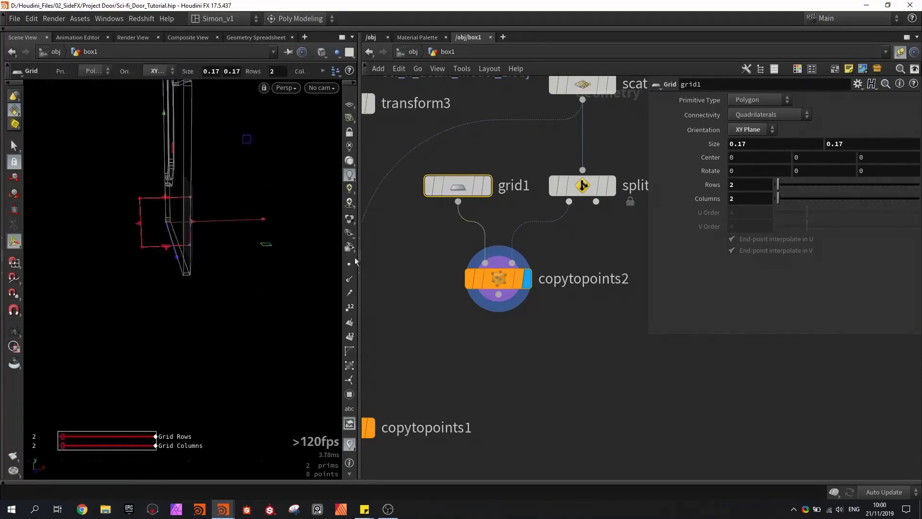
- Insert a Reverse node between grid1 and copytopoints2 and align it below grid1
{"action": "key", "text": "Tab"}
{"action": "type", "text": "re"}
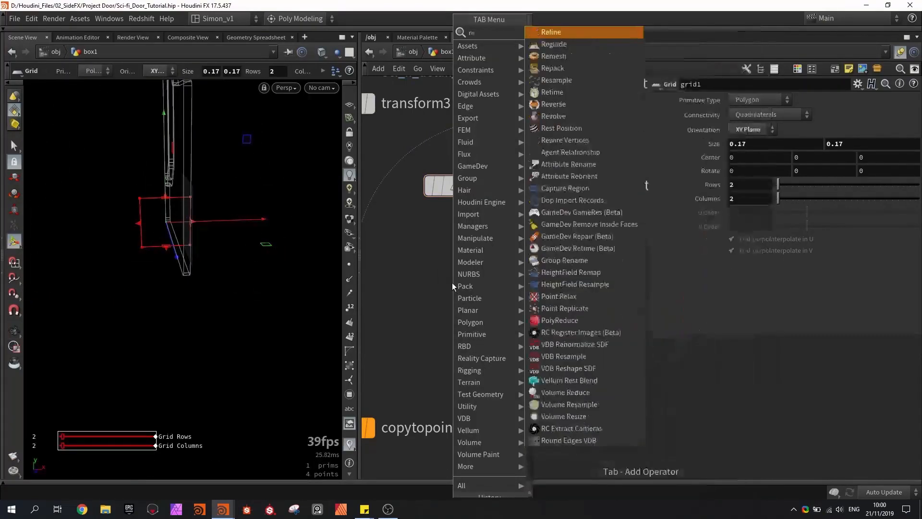
{"action": "type", "text": "ve"}
{"action": "left_click", "coordinate": [538, 47]}
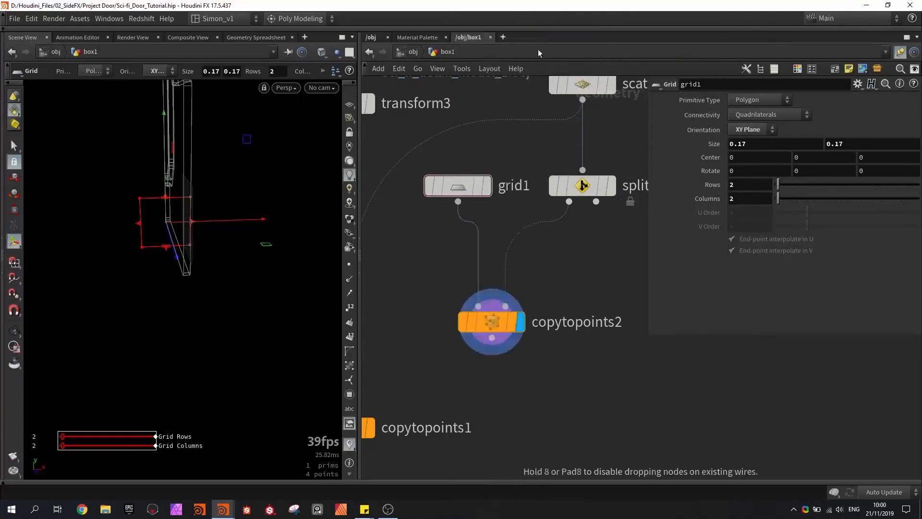
{"action": "left_click", "coordinate": [476, 226]}
{"action": "mouse_move", "coordinate": [478, 254]}
{"action": "left_mouse_down"}
{"action": "mouse_move", "coordinate": [447, 246]}
{"action": "mouse_move", "coordinate": [464, 251]}
{"action": "left_mouse_up"}
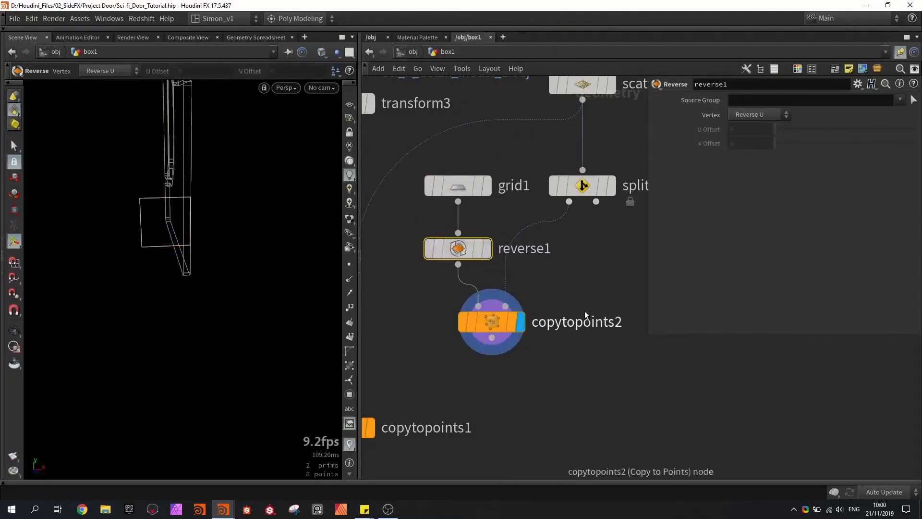
- Insert a Normal node between reverse1 and copytopoints2, set it to add normals to Points, and save the scene
{"action": "middle_click_drag", "start_coordinate": [563, 261], "coordinate": [551, 208]}
{"action": "scroll", "coordinate": [552, 208], "scroll_direction": "down", "scroll_amount": 1}
{"action": "key", "text": "Tab"}
{"action": "type", "text": "no"}
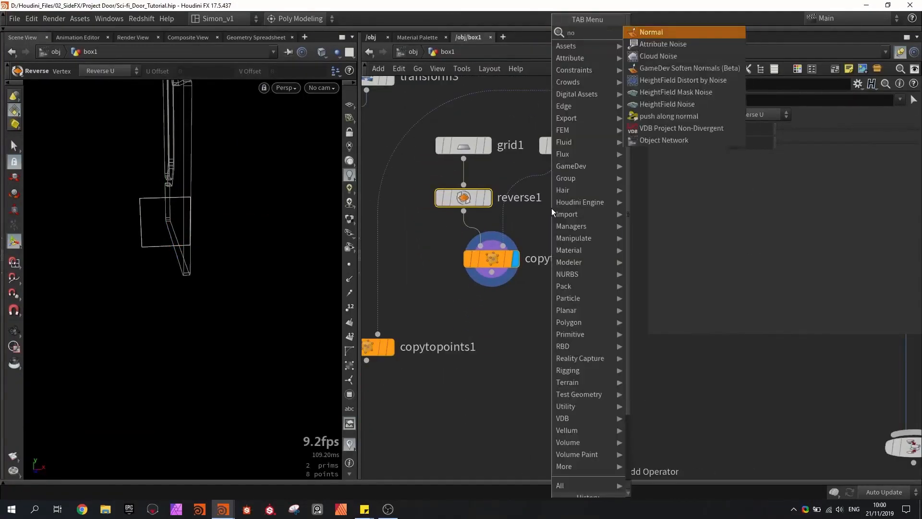
{"action": "key", "text": "Return"}
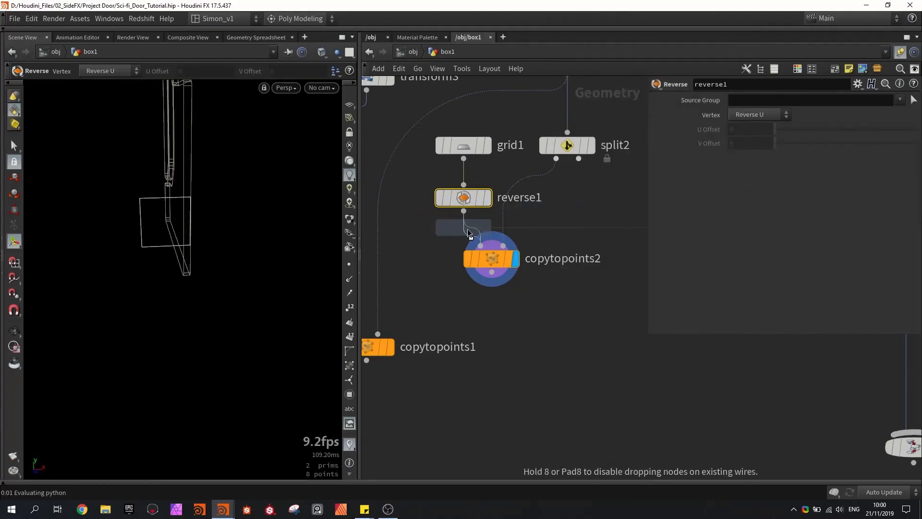
{"action": "left_click", "coordinate": [471, 252]}
{"action": "left_click", "coordinate": [757, 168]}
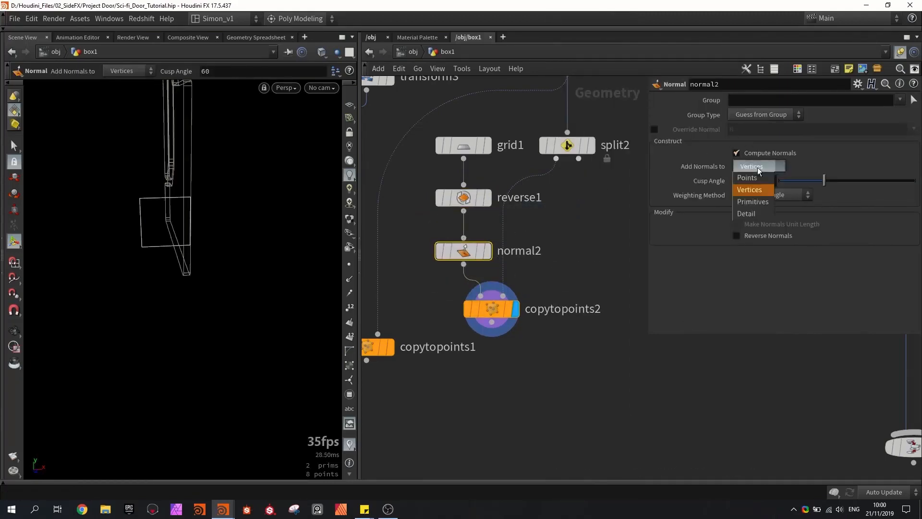
{"action": "left_click", "coordinate": [757, 178]}
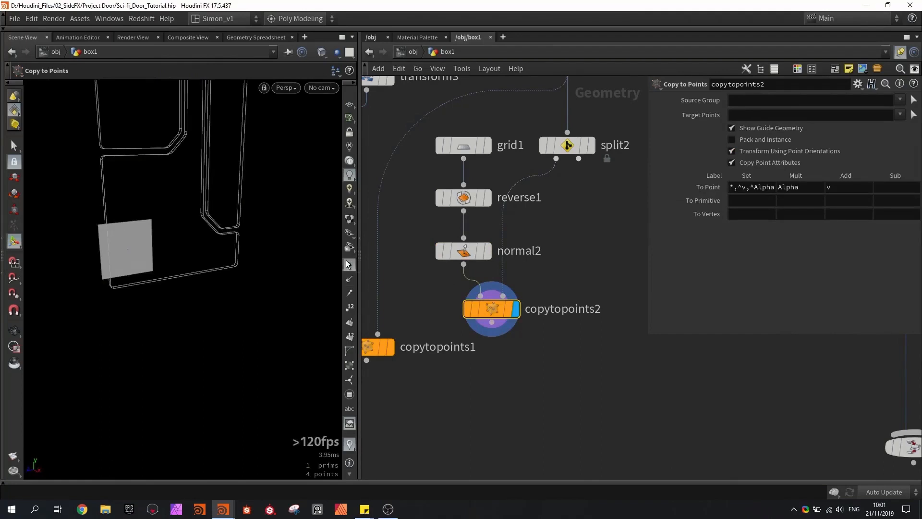
{"action": "left_click_drag", "start_coordinate": [315, 272], "coordinate": [149, 260], "text": "alt"}
{"action": "key", "text": "ctrl+s"}
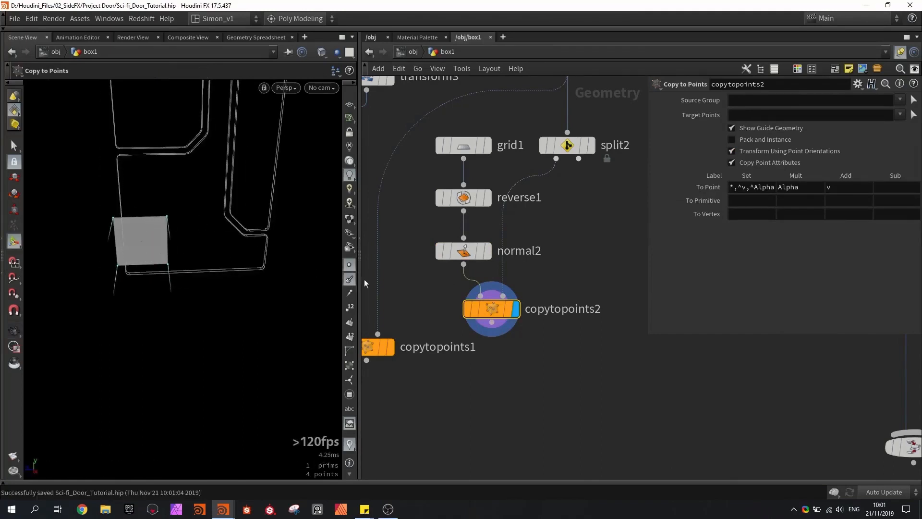
- Merge copytopoints2 with split2's second output, feed the merge into copytopoints1's second input in place of scatter1, and display copytopoints1
{"action": "middle_click_drag", "start_coordinate": [430, 288], "coordinate": [459, 246]}
{"action": "scroll", "coordinate": [459, 246], "scroll_direction": "down", "scroll_amount": 3}
{"action": "left_click_drag", "start_coordinate": [495, 332], "coordinate": [428, 321]}
{"action": "middle_click_drag", "start_coordinate": [403, 297], "coordinate": [448, 307]}
{"action": "left_click_drag", "start_coordinate": [418, 228], "coordinate": [415, 219]}
{"action": "key", "text": "Delete"}
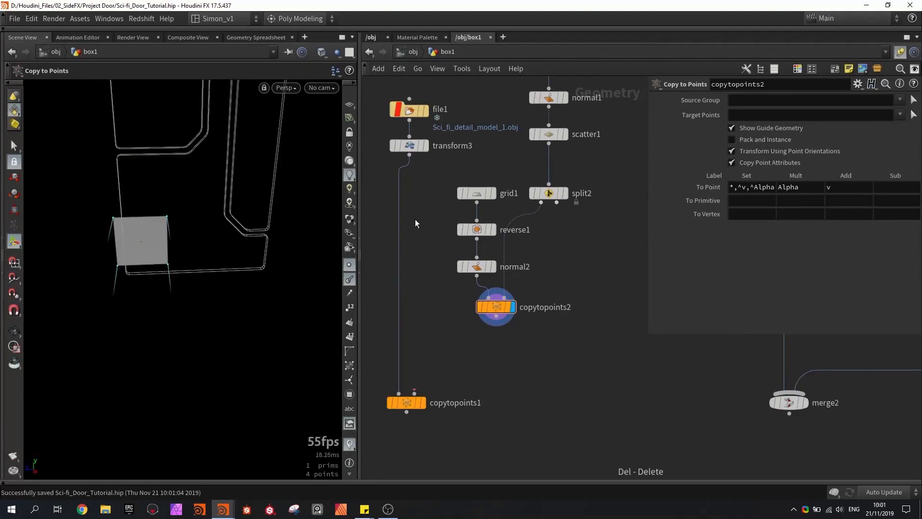
{"action": "left_click_drag", "start_coordinate": [532, 347], "coordinate": [480, 304]}
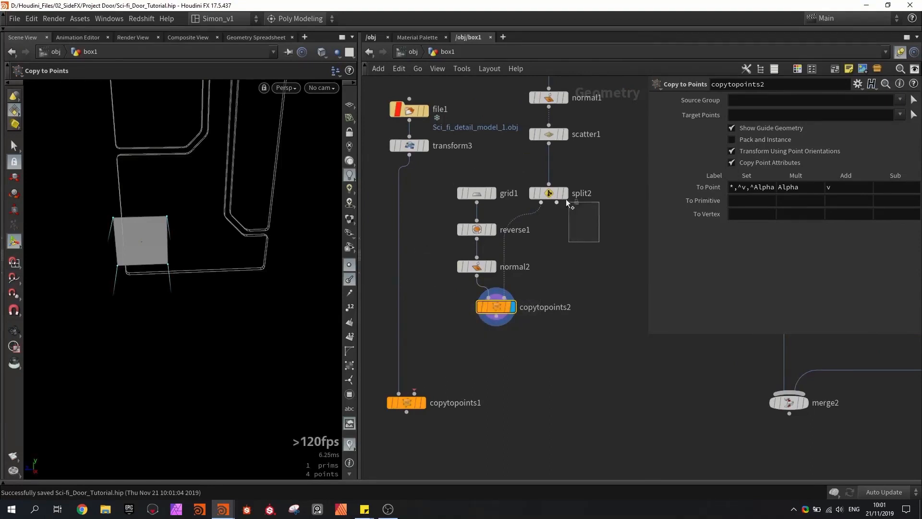
{"action": "left_click_drag", "start_coordinate": [567, 202], "coordinate": [561, 231]}
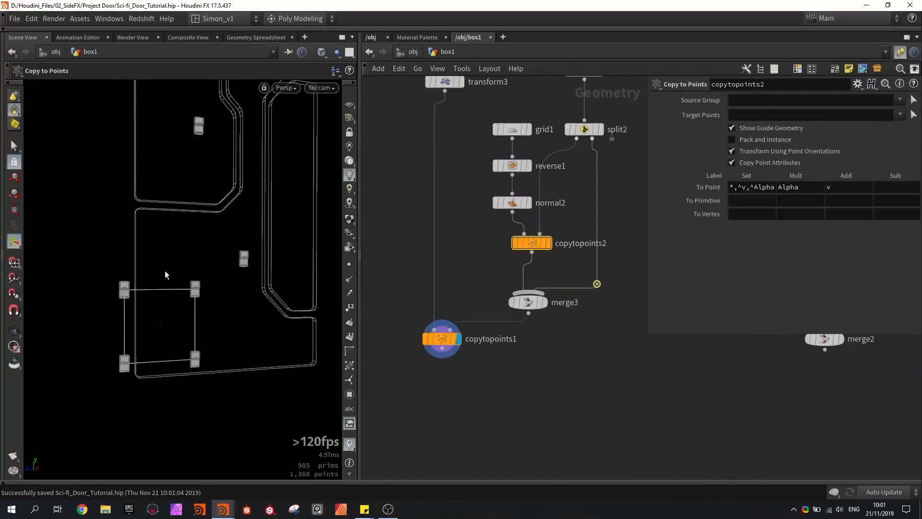
- Set the size of grid1 to 0.05 by 0.05 to bring the four detail copies closer together
{"action": "left_click", "coordinate": [514, 133]}
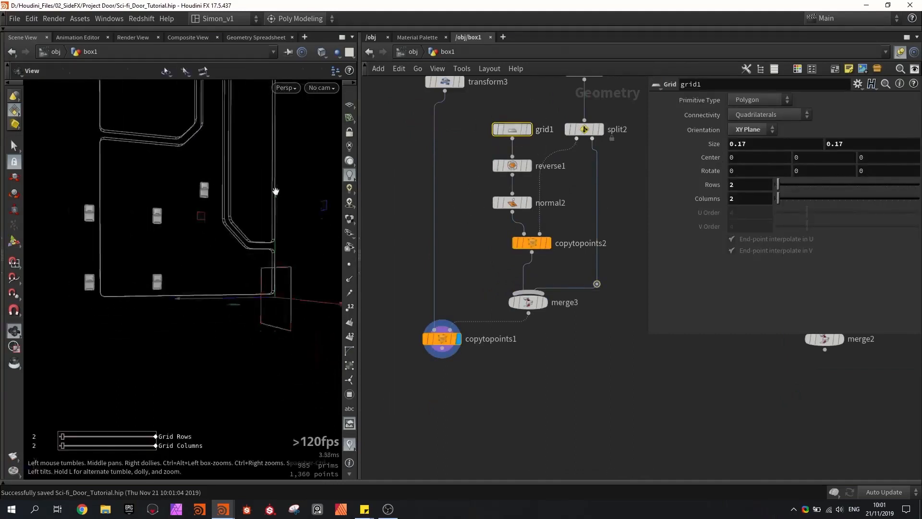
{"action": "middle_click_drag", "start_coordinate": [712, 143], "coordinate": [380, 159]}
{"action": "left_click_drag", "start_coordinate": [240, 154], "coordinate": [231, 179], "text": "alt"}
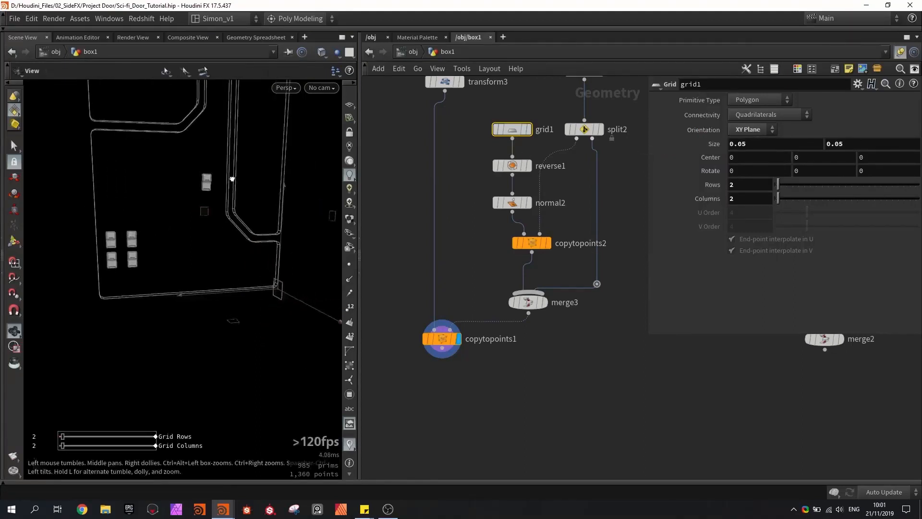
- Narrow grid1's first size value to 0.0356955, check the spacing of the detail copies on the door, and save the scene
{"action": "right_click_drag", "start_coordinate": [231, 179], "coordinate": [276, 278], "text": "alt"}
{"action": "left_click_drag", "start_coordinate": [303, 306], "coordinate": [302, 304]}
{"action": "left_click_drag", "start_coordinate": [185, 243], "coordinate": [223, 253], "text": "alt"}
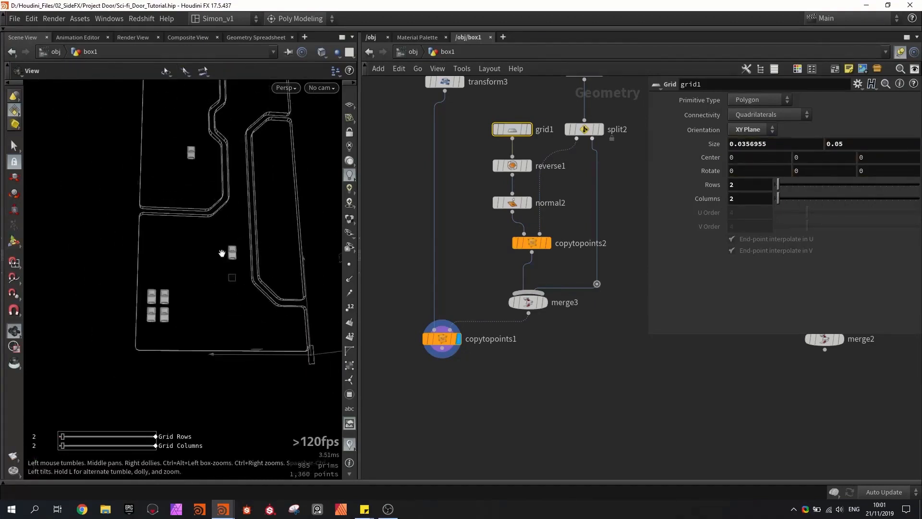
{"action": "middle_click_drag", "start_coordinate": [222, 253], "coordinate": [216, 301], "text": "alt"}
{"action": "left_click_drag", "start_coordinate": [216, 301], "coordinate": [188, 335], "text": "alt"}
{"action": "key", "text": "ctrl+s"}
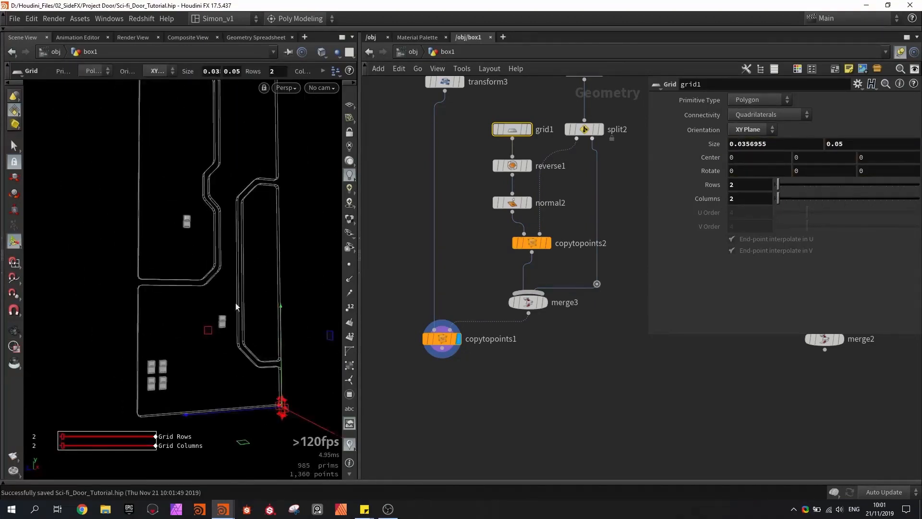
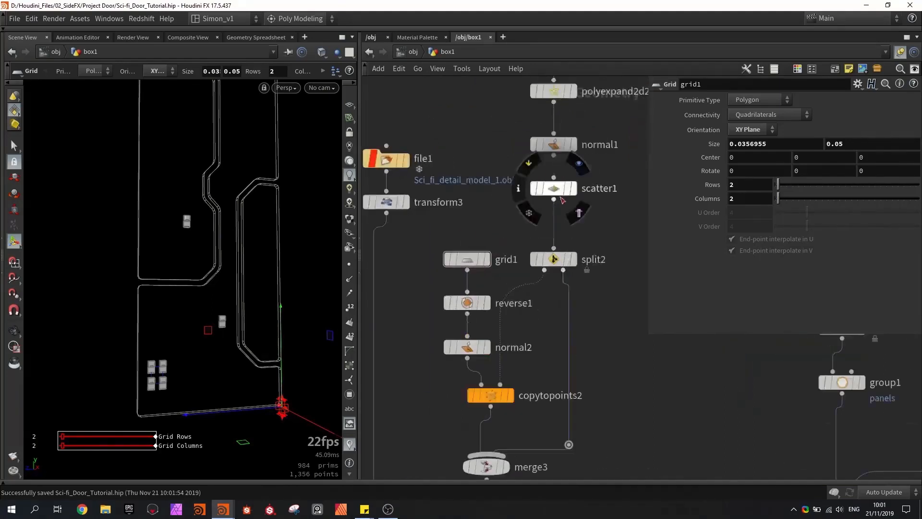
- Set scatter1's Global Seed to about 1.81 to redistribute the detail copies across the door panels
{"action": "left_click", "coordinate": [552, 188]}
{"action": "left_click_drag", "start_coordinate": [778, 265], "coordinate": [802, 259]}
{"action": "left_click_drag", "start_coordinate": [235, 207], "coordinate": [185, 224], "text": "alt"}
{"action": "key", "text": "Return"}
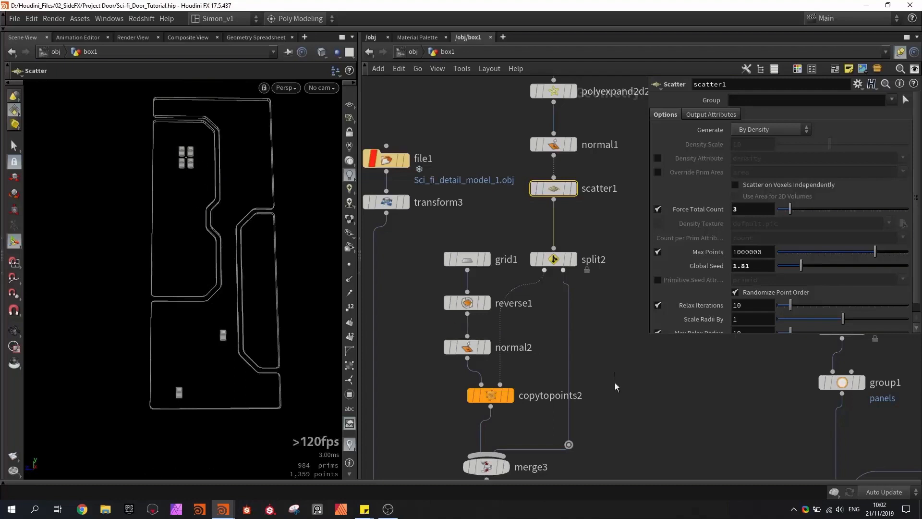
- Wire copytopoints1 into the final merge of the door network and display that merge to check the details on the complete door
{"action": "key", "text": "h"}
{"action": "left_click_drag", "start_coordinate": [603, 263], "coordinate": [604, 309]}
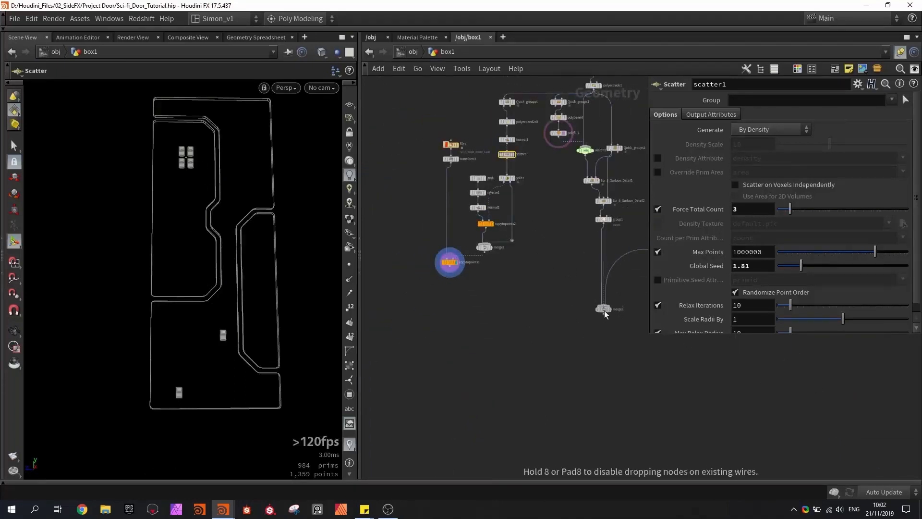
{"action": "left_click_drag", "start_coordinate": [450, 271], "coordinate": [603, 305]}
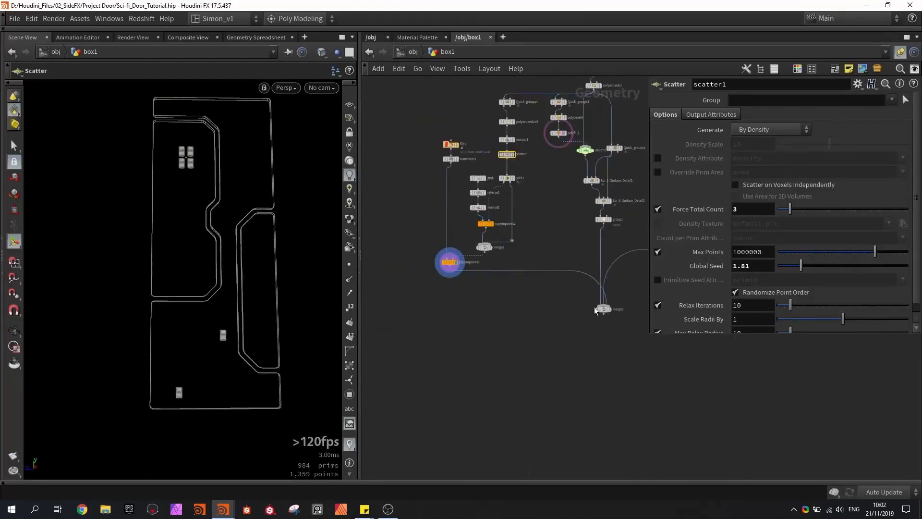
{"action": "scroll", "coordinate": [610, 309], "scroll_direction": "up", "scroll_amount": 3}
{"action": "left_click", "coordinate": [611, 309]}
{"action": "left_click_drag", "start_coordinate": [175, 192], "coordinate": [182, 173], "text": "alt"}
{"action": "scroll", "coordinate": [160, 142], "scroll_direction": "up", "scroll_amount": 3}
{"action": "scroll", "coordinate": [243, 180], "scroll_direction": "up", "scroll_amount": 3}
{"action": "scroll", "coordinate": [91, 157], "scroll_direction": "up", "scroll_amount": 3}
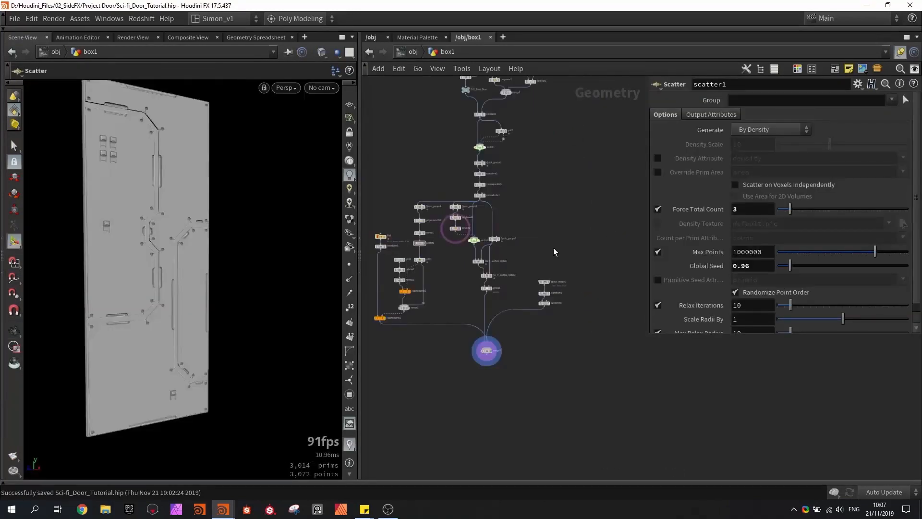
- Add a Box node in the empty area beside the object_merge1 branch and display it
{"action": "middle_click_drag", "start_coordinate": [605, 348], "coordinate": [538, 328]}
{"action": "key", "text": "Tab"}
{"action": "type", "text": "box"}
{"action": "key", "text": "Return"}
{"action": "left_click", "coordinate": [535, 284]}
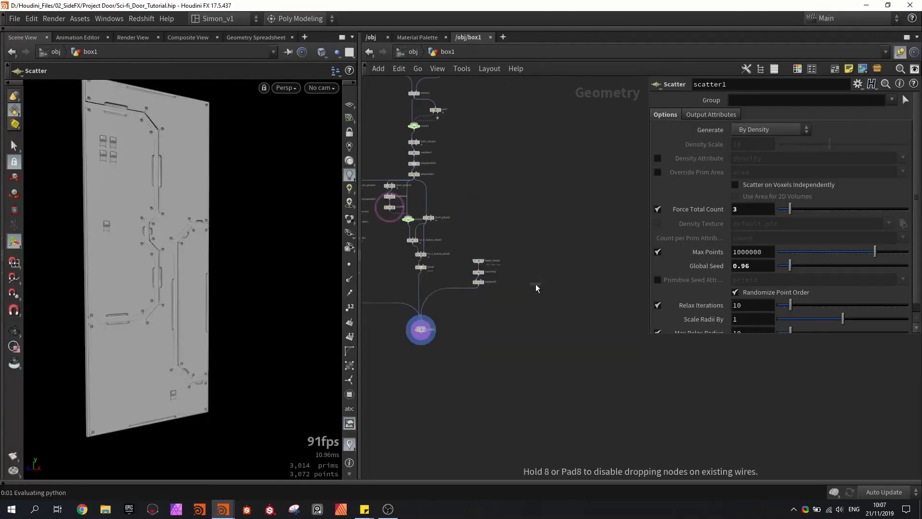
{"action": "scroll", "coordinate": [535, 284], "scroll_direction": "up", "scroll_amount": 3}
{"action": "scroll", "coordinate": [542, 283], "scroll_direction": "up", "scroll_amount": 2}
{"action": "left_click", "coordinate": [545, 284]}
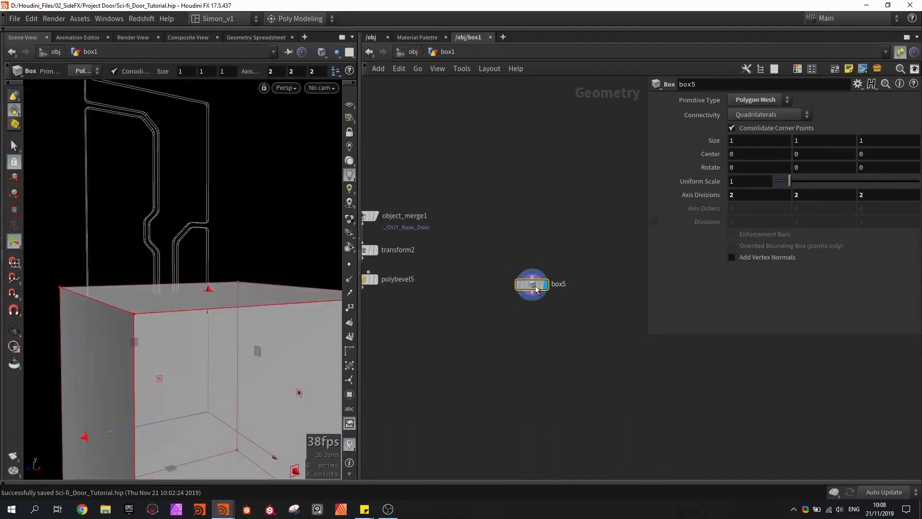
- Resize box5 into a tall column about 0.174 wide and 0.275 deep, with its Y size set to 1.25
{"action": "left_click_drag", "start_coordinate": [192, 219], "coordinate": [194, 260], "text": "alt"}
{"action": "scroll", "coordinate": [194, 260], "scroll_direction": "down", "scroll_amount": 3}
{"action": "left_click_drag", "start_coordinate": [127, 361], "coordinate": [183, 344], "text": "shift"}
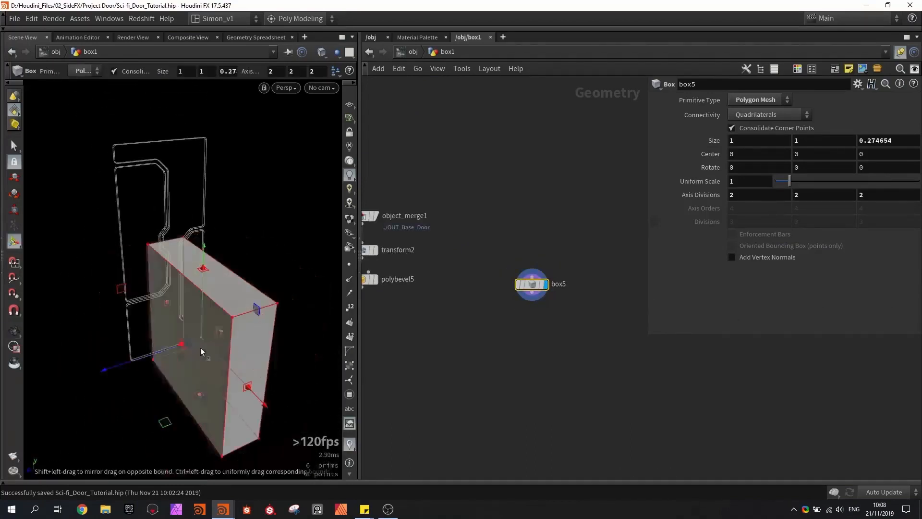
{"action": "left_click_drag", "start_coordinate": [248, 386], "coordinate": [212, 333], "text": "shift"}
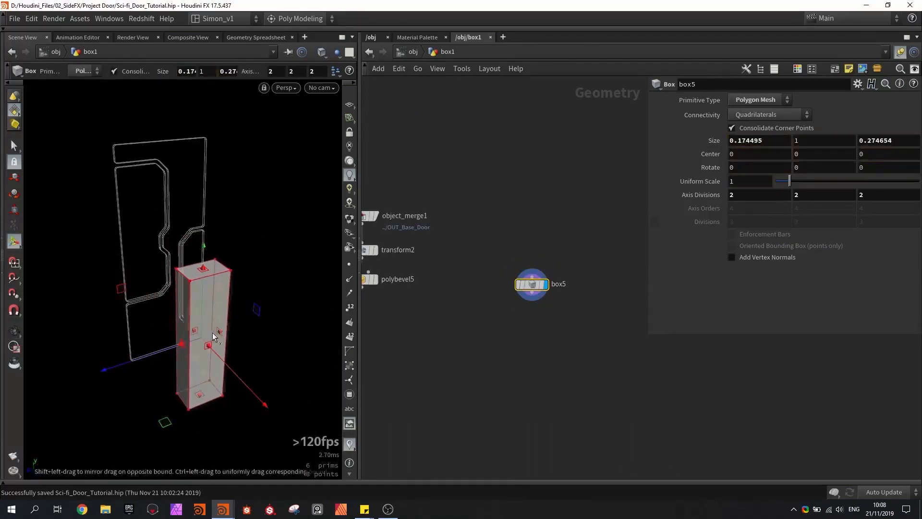
{"action": "type", "text": "1.25"}
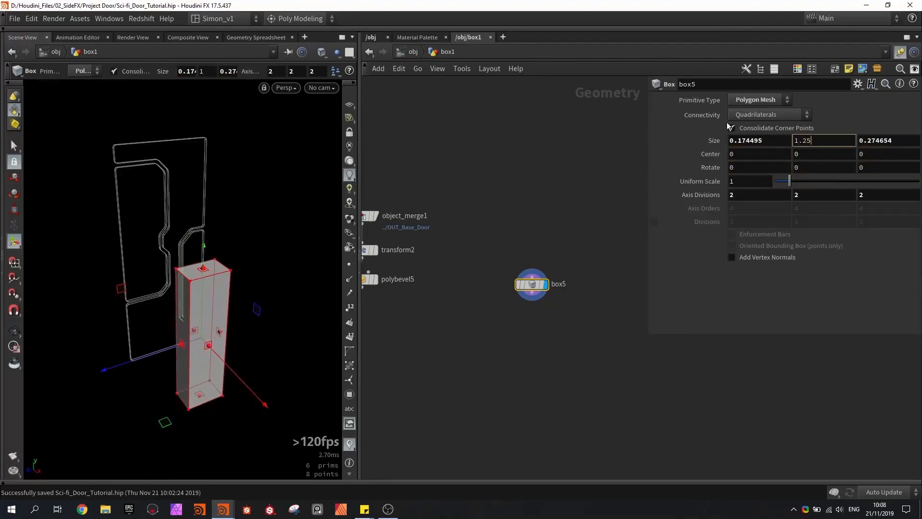
{"action": "key", "text": "Return"}
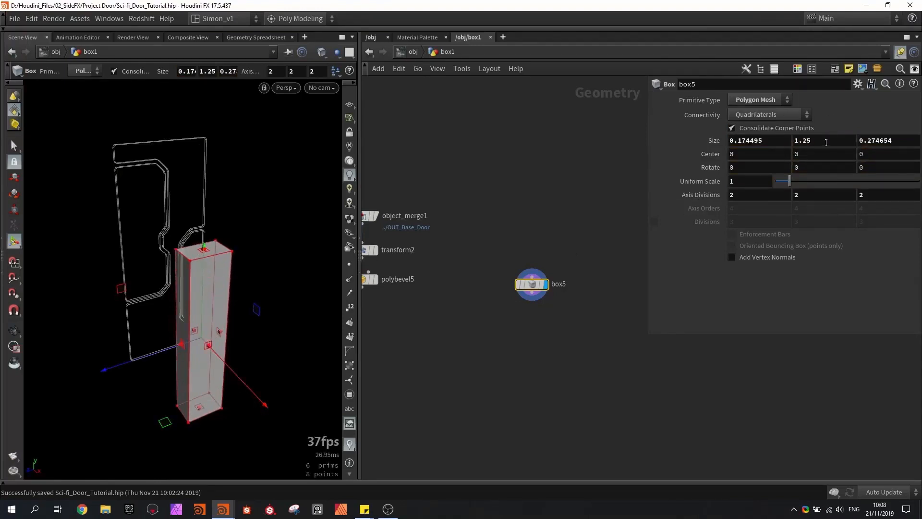
- Set box5's Center Y to the relative reference ch("sizey")/2 and slim the column to about 0.101 by 0.211
{"action": "left_click", "coordinate": [797, 140]}
{"action": "left_click_drag", "start_coordinate": [812, 165], "coordinate": [805, 155]}
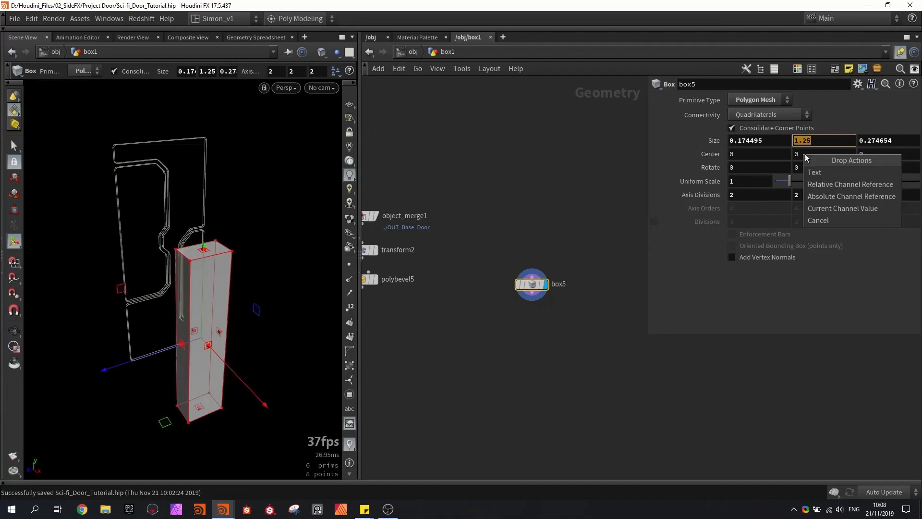
{"action": "left_click", "coordinate": [817, 184]}
{"action": "left_click", "coordinate": [836, 153]}
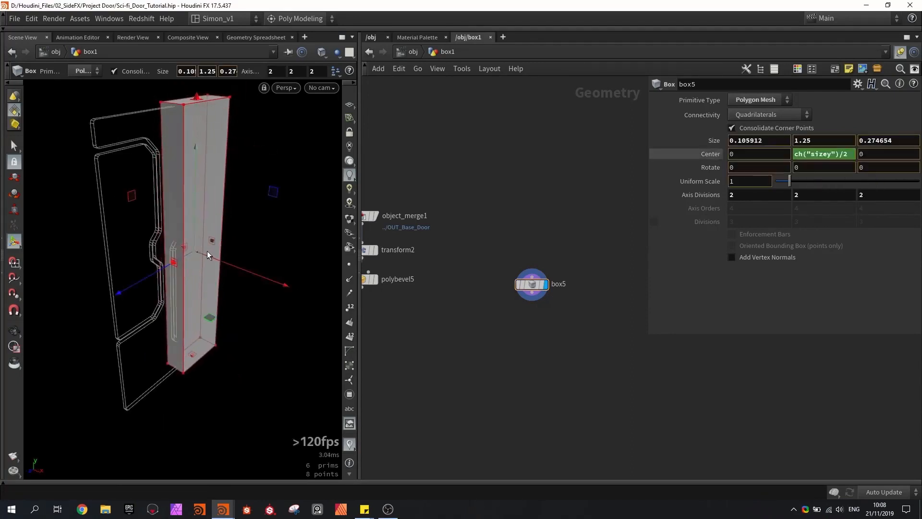
{"action": "left_click_drag", "start_coordinate": [206, 250], "coordinate": [188, 260]}
{"action": "left_click_drag", "start_coordinate": [187, 261], "coordinate": [197, 224], "text": "alt"}
{"action": "scroll", "coordinate": [197, 224], "scroll_direction": "up", "scroll_amount": 3}
{"action": "scroll", "coordinate": [194, 218], "scroll_direction": "down", "scroll_amount": 4}
{"action": "key", "text": "Return"}
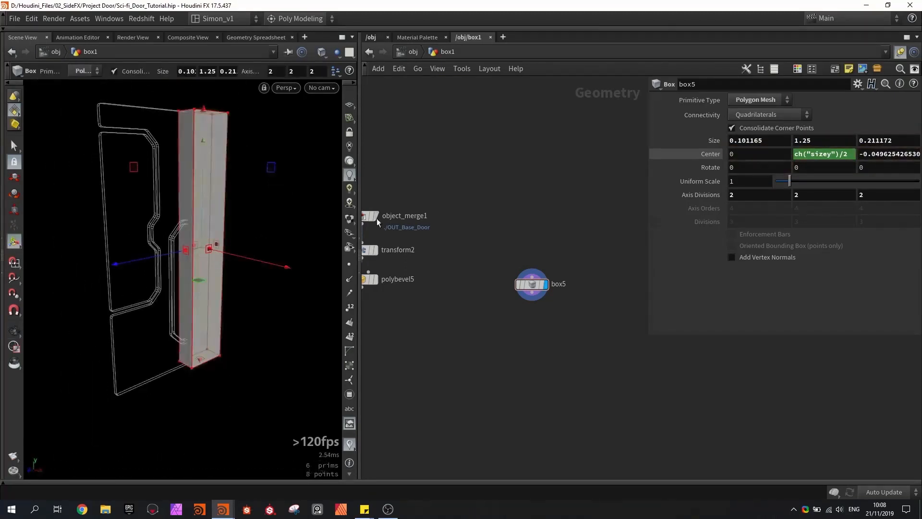
- Add a Boolean node below box5, feed box5 into its first input, and save the scene
{"action": "key", "text": "Tab"}
{"action": "type", "text": "boo"}
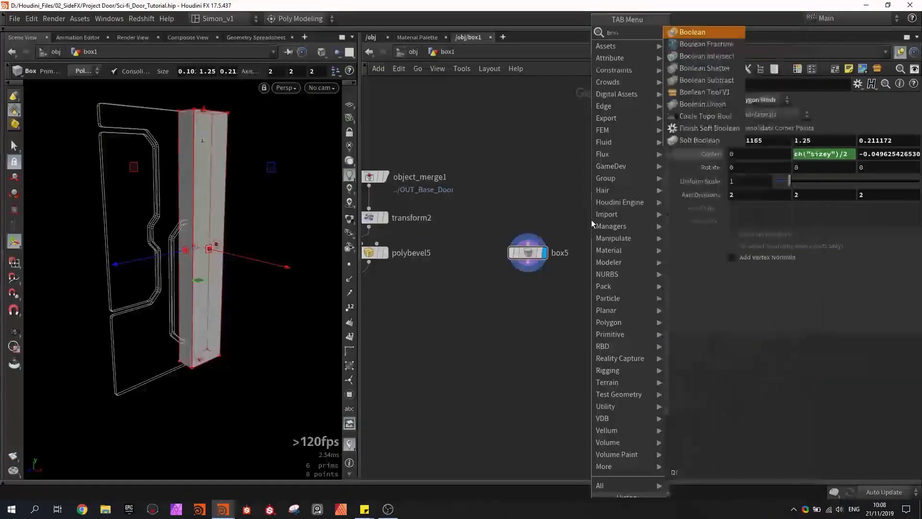
{"action": "key", "text": "Return"}
{"action": "scroll", "coordinate": [591, 220], "scroll_direction": "up", "scroll_amount": 2}
{"action": "left_click", "coordinate": [546, 310]}
{"action": "left_click_drag", "start_coordinate": [516, 270], "coordinate": [536, 299]}
{"action": "left_click", "coordinate": [572, 241]}
{"action": "key", "text": "ctrl+s"}
{"action": "scroll", "coordinate": [571, 241], "scroll_direction": "down", "scroll_amount": 3}
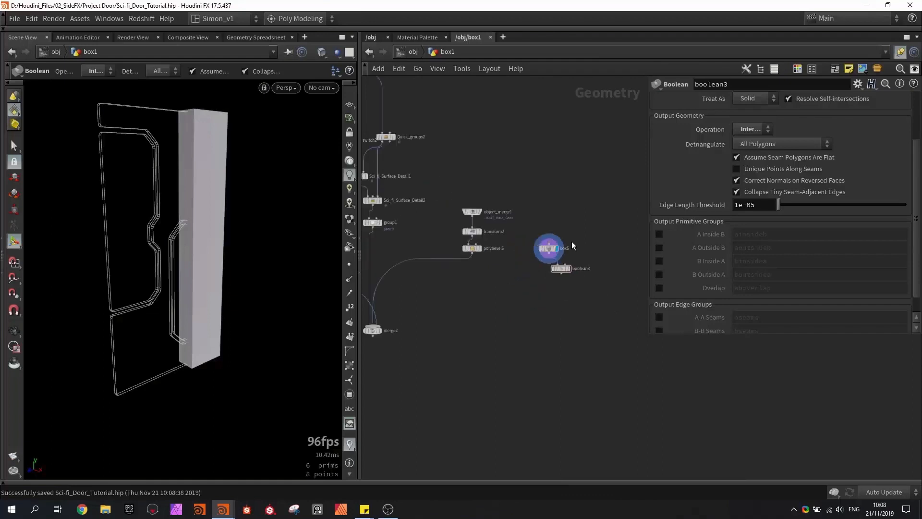
{"action": "left_click", "coordinate": [553, 251]}
{"action": "scroll", "coordinate": [564, 233], "scroll_direction": "down", "scroll_amount": 2}
{"action": "key", "text": "ctrl+s"}
- Duplicate box2 with its polybevel1 and place the copies next to box5 and boolean3
{"action": "middle_click_drag", "start_coordinate": [555, 165], "coordinate": [553, 268]}
{"action": "scroll", "coordinate": [553, 267], "scroll_direction": "down", "scroll_amount": 1}
{"action": "scroll", "coordinate": [464, 162], "scroll_direction": "up", "scroll_amount": 5}
{"action": "left_click_drag", "start_coordinate": [407, 113], "coordinate": [439, 160]}
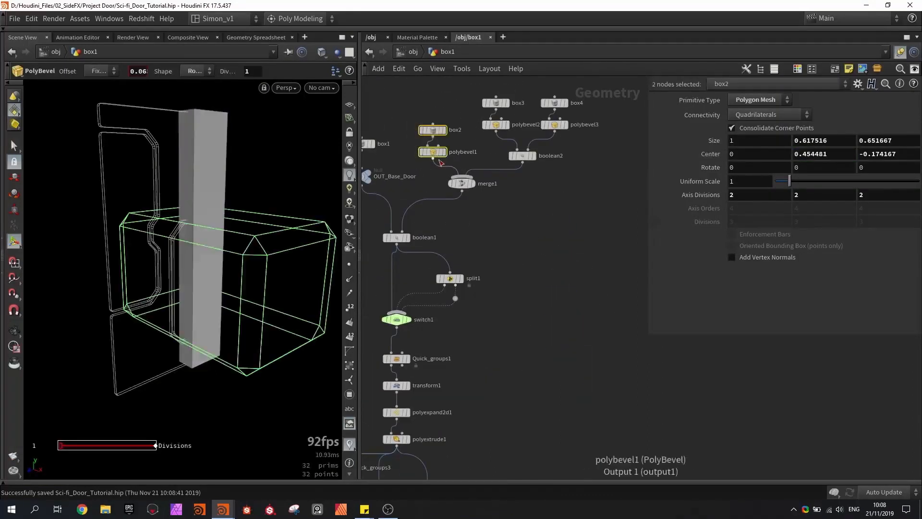
{"action": "middle_click_drag", "start_coordinate": [414, 164], "coordinate": [396, 127]}
{"action": "scroll", "coordinate": [396, 128], "scroll_direction": "down", "scroll_amount": 3}
{"action": "left_click_drag", "start_coordinate": [401, 110], "coordinate": [611, 358], "text": "alt"}
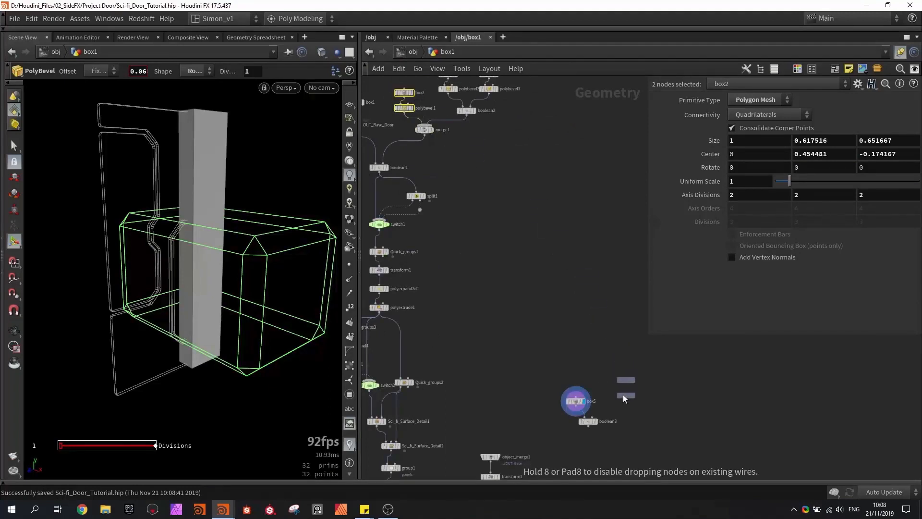
{"action": "left_click_drag", "start_coordinate": [623, 395], "coordinate": [617, 398], "text": "alt"}
{"action": "middle_click_drag", "start_coordinate": [592, 374], "coordinate": [547, 251]}
- Wire polybevel6 into boolean3's second input, display boolean3, and set its operation to Shatter
{"action": "scroll", "coordinate": [571, 302], "scroll_direction": "up", "scroll_amount": 3}
{"action": "left_click_drag", "start_coordinate": [574, 255], "coordinate": [518, 279]}
{"action": "left_click", "coordinate": [527, 288]}
{"action": "left_click_drag", "start_coordinate": [514, 288], "coordinate": [527, 298]}
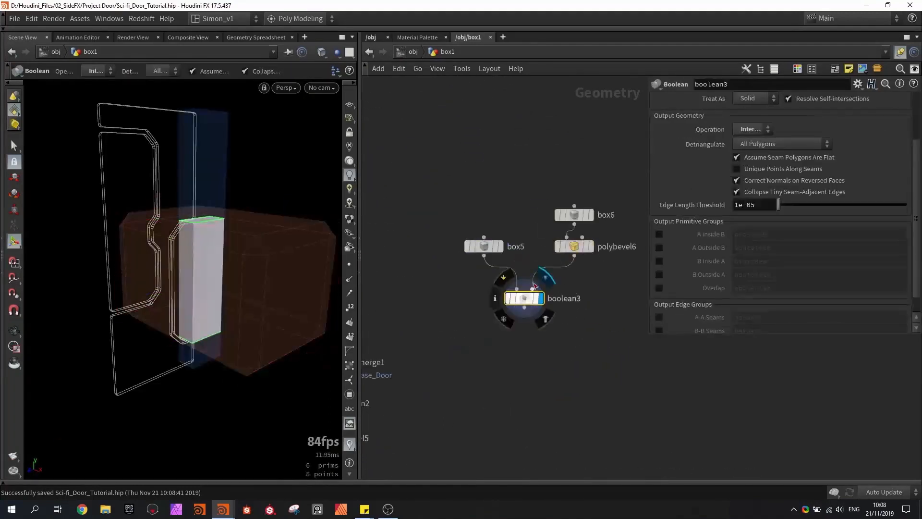
{"action": "left_click", "coordinate": [742, 129]}
{"action": "left_click", "coordinate": [742, 179]}
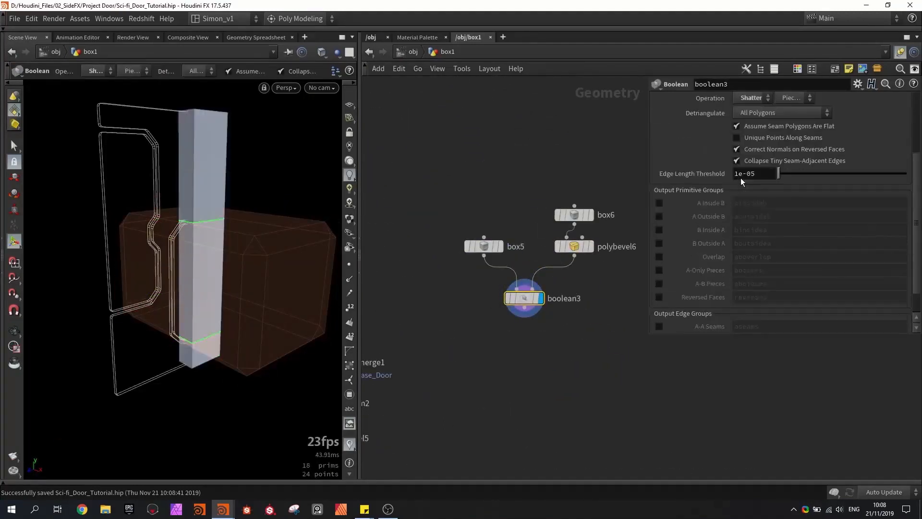
- Move box6 to Center Y 0.613853 and Z 0.320676 so the cutter notches the column's inner edge
{"action": "left_click", "coordinate": [574, 214]}
{"action": "scroll", "coordinate": [204, 208], "scroll_direction": "up", "scroll_amount": 5}
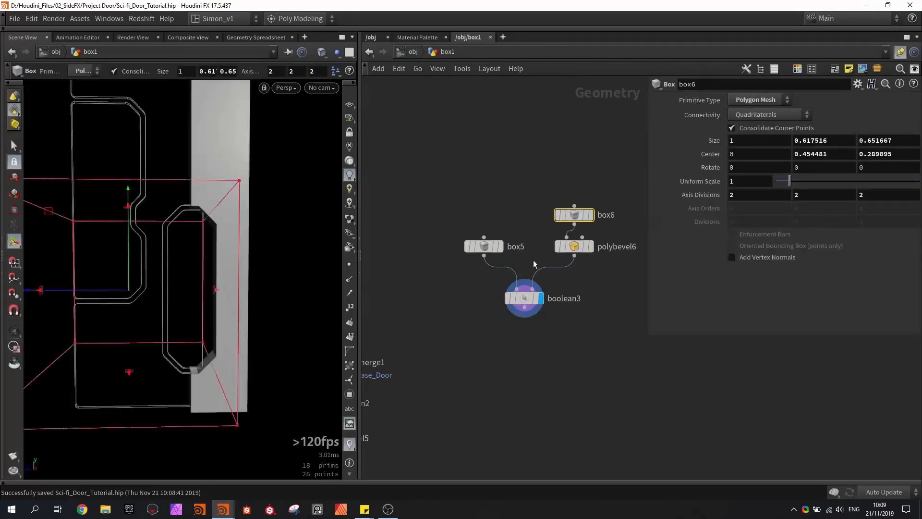
{"action": "left_click", "coordinate": [574, 247]}
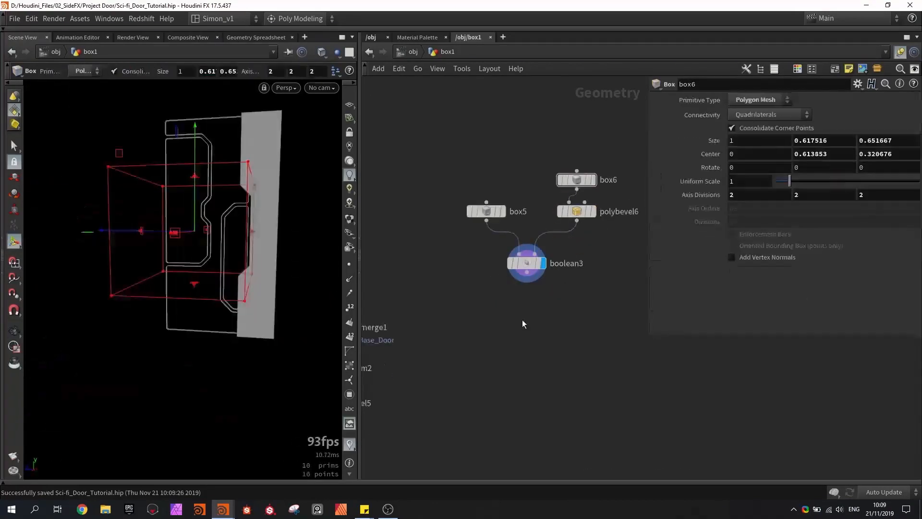
- Add a Quick groups node after boolean3, display it, and set its Mode to +X Axis
{"action": "key", "text": "Tab"}
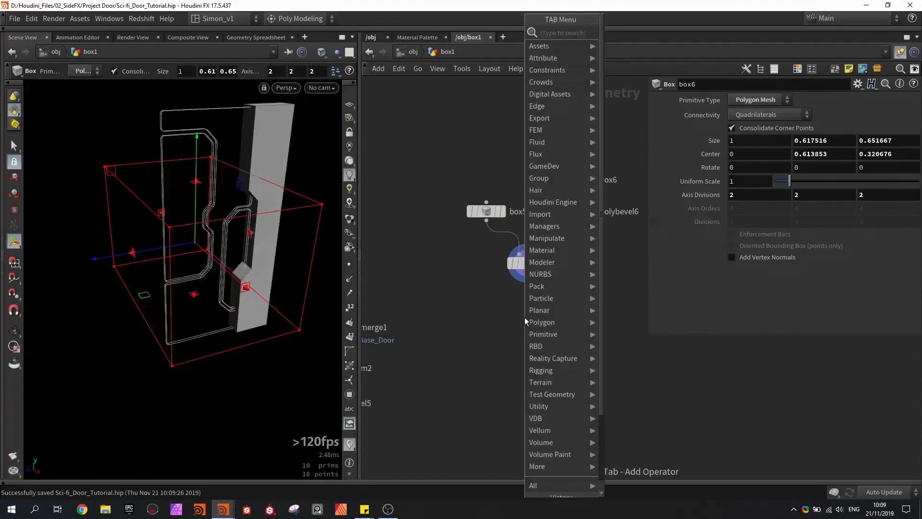
{"action": "type", "text": "quick"}
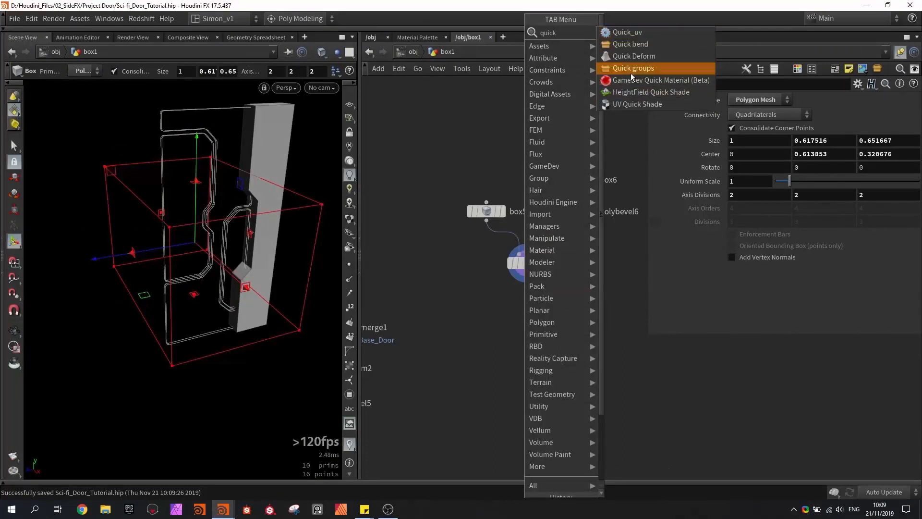
{"action": "left_click", "coordinate": [630, 69]}
{"action": "left_click", "coordinate": [520, 304]}
{"action": "scroll", "coordinate": [521, 304], "scroll_direction": "up", "scroll_amount": 2}
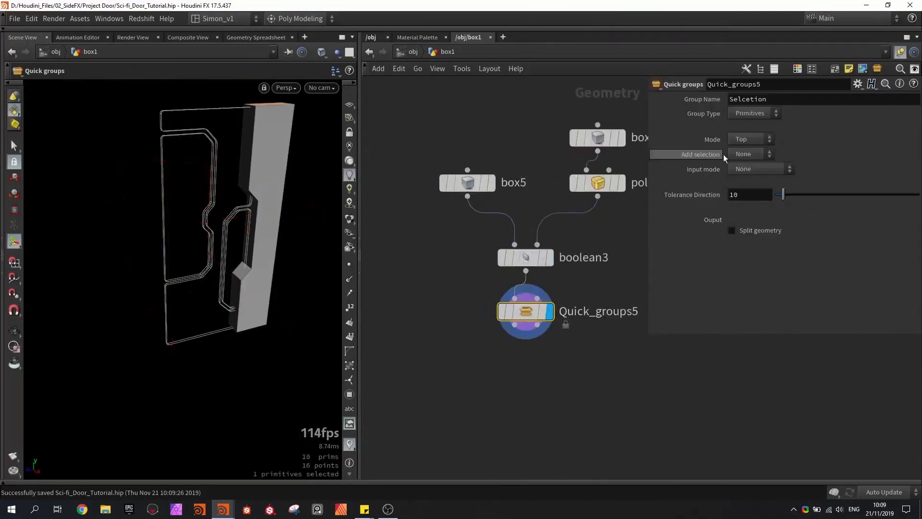
{"action": "left_click", "coordinate": [742, 175]}
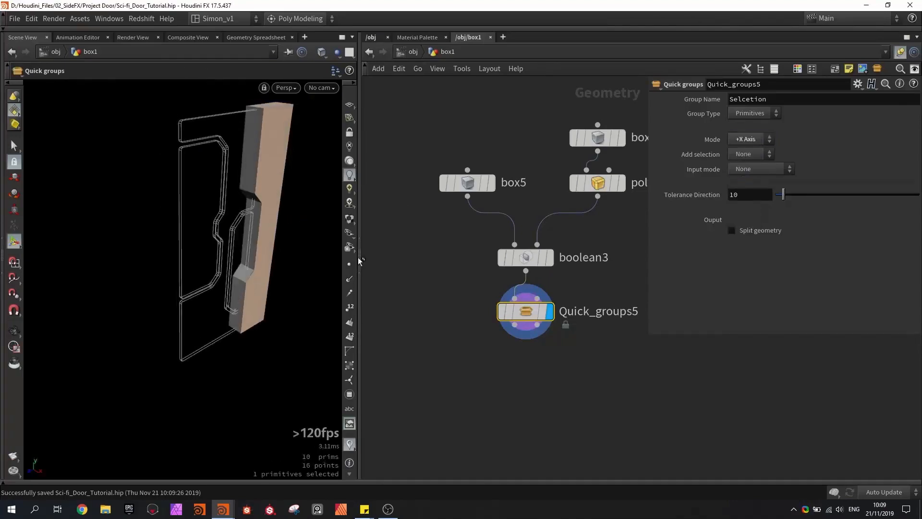
- Add a PolyBevel node after Quick_groups5, display it, and limit it to the Selcetion group
{"action": "key", "text": "Tab"}
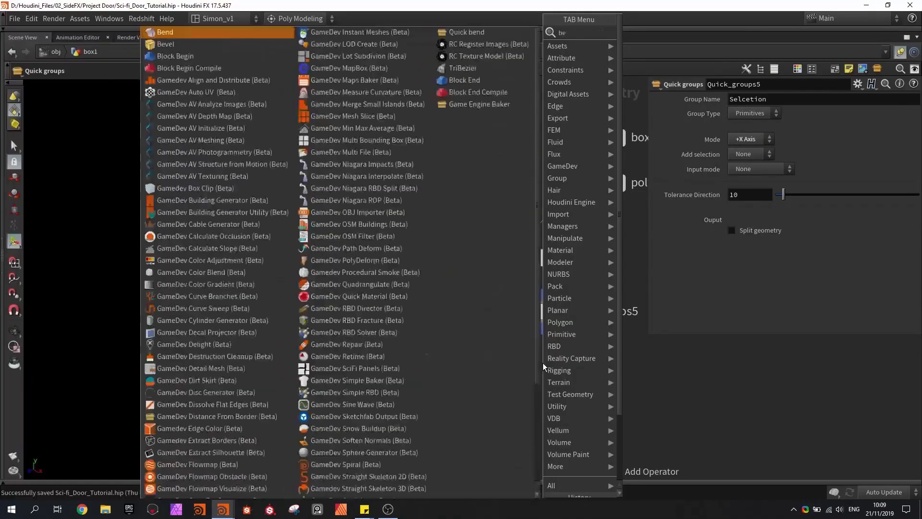
{"action": "type", "text": "beve"}
{"action": "key", "text": "Return"}
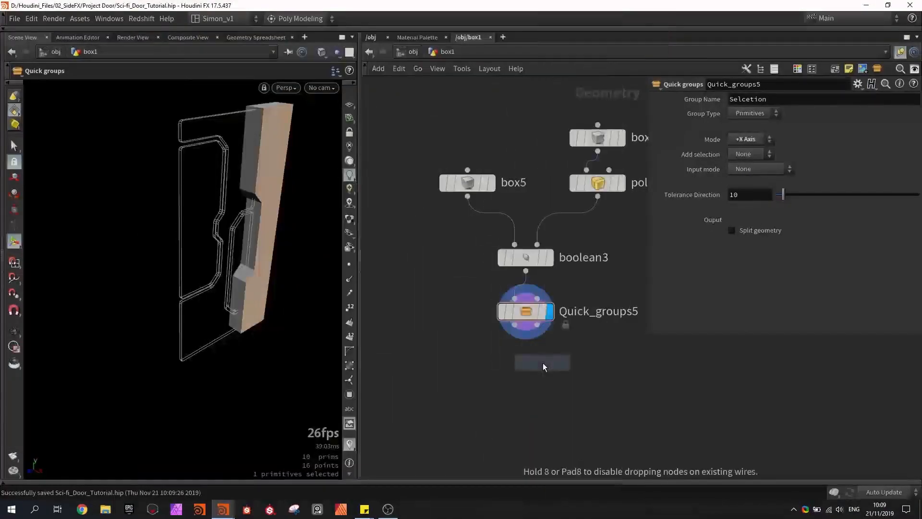
{"action": "left_click", "coordinate": [528, 364]}
{"action": "left_click", "coordinate": [890, 100]}
{"action": "left_click", "coordinate": [794, 136]}
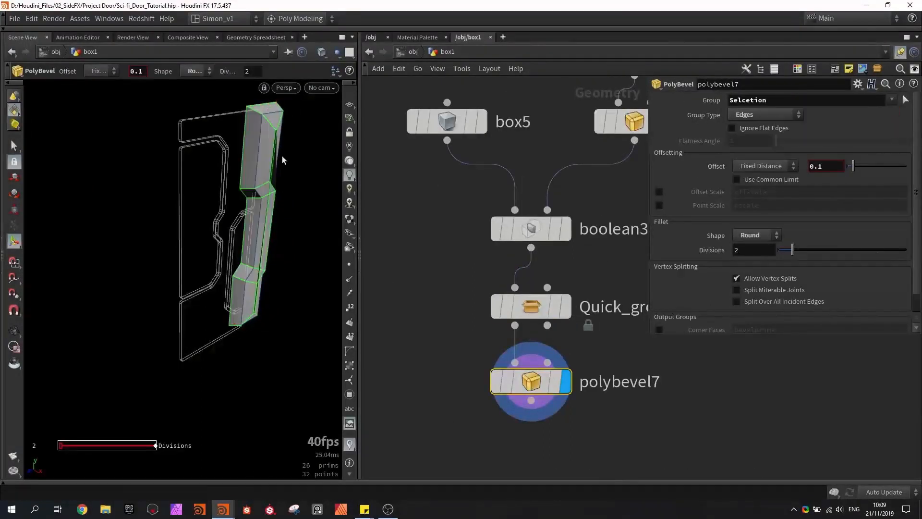
- Set polybevel7's Offset to 0.035 and its Divisions to 1
{"action": "left_click_drag", "start_coordinate": [282, 158], "coordinate": [275, 166], "text": "alt"}
{"action": "middle_click_drag", "start_coordinate": [274, 166], "coordinate": [282, 160]}
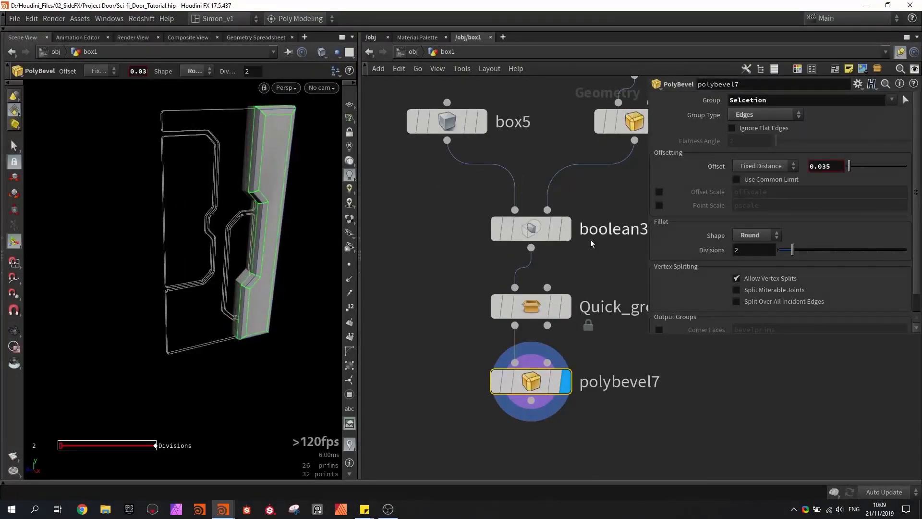
{"action": "left_click_drag", "start_coordinate": [790, 251], "coordinate": [760, 251]}
{"action": "left_click_drag", "start_coordinate": [231, 214], "coordinate": [268, 196], "text": "alt"}
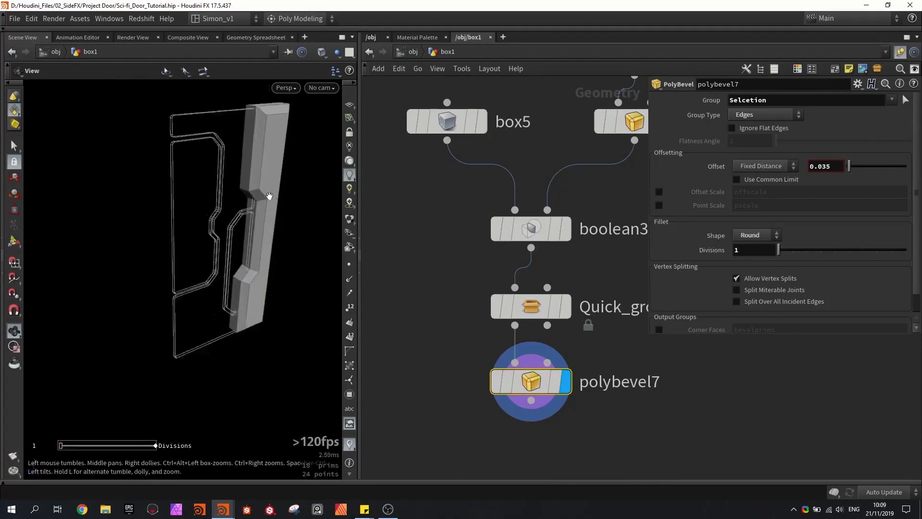
- Reduce polybevel7's Offset to 0.015, check the column's front edge, and save the scene
{"action": "scroll", "coordinate": [267, 198], "scroll_direction": "up", "scroll_amount": 4}
{"action": "middle_click_drag", "start_coordinate": [266, 202], "coordinate": [261, 202]}
{"action": "left_click_drag", "start_coordinate": [262, 200], "coordinate": [233, 194], "text": "alt"}
{"action": "scroll", "coordinate": [232, 193], "scroll_direction": "down", "scroll_amount": 4}
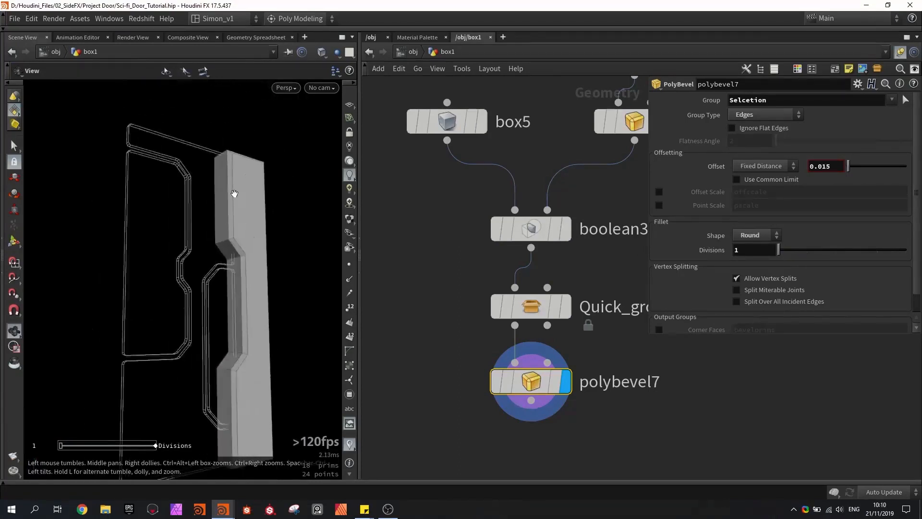
{"action": "left_click_drag", "start_coordinate": [261, 145], "coordinate": [229, 197], "text": "alt"}
{"action": "key", "text": "Return"}
{"action": "key", "text": "ctrl+s"}
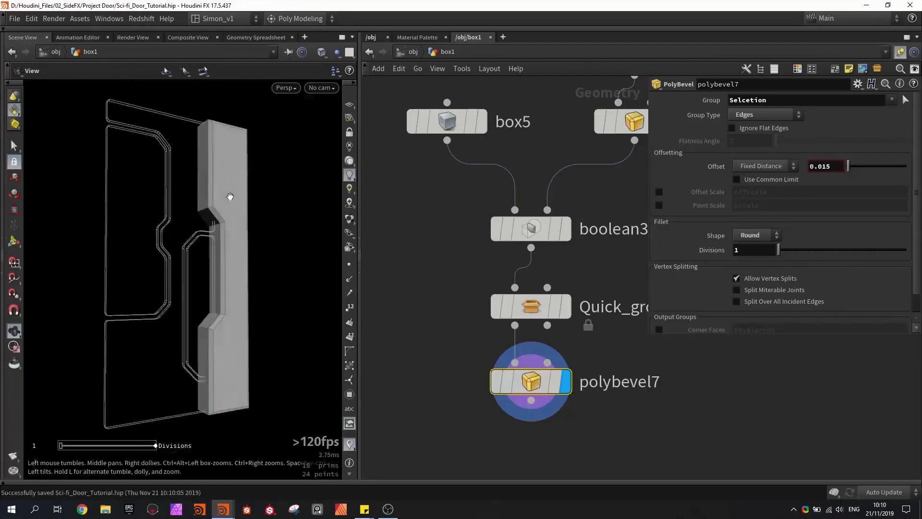
- Duplicate Quick_groups2, Sci_fi_Surface_Detail1 and Sci_fi_Surface_Detail2 and place the copies below polybevel7 in the column's node chain
{"action": "scroll", "coordinate": [448, 277], "scroll_direction": "down", "scroll_amount": 3}
{"action": "middle_click_drag", "start_coordinate": [447, 277], "coordinate": [448, 198]}
{"action": "left_click_drag", "start_coordinate": [281, 274], "coordinate": [272, 281], "text": "alt"}
{"action": "key", "text": "Return"}
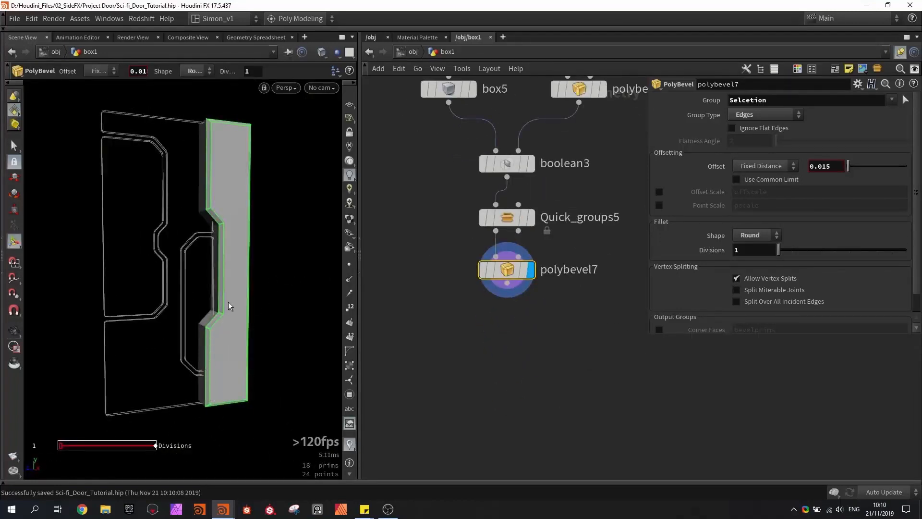
{"action": "scroll", "coordinate": [448, 218], "scroll_direction": "down", "scroll_amount": 5}
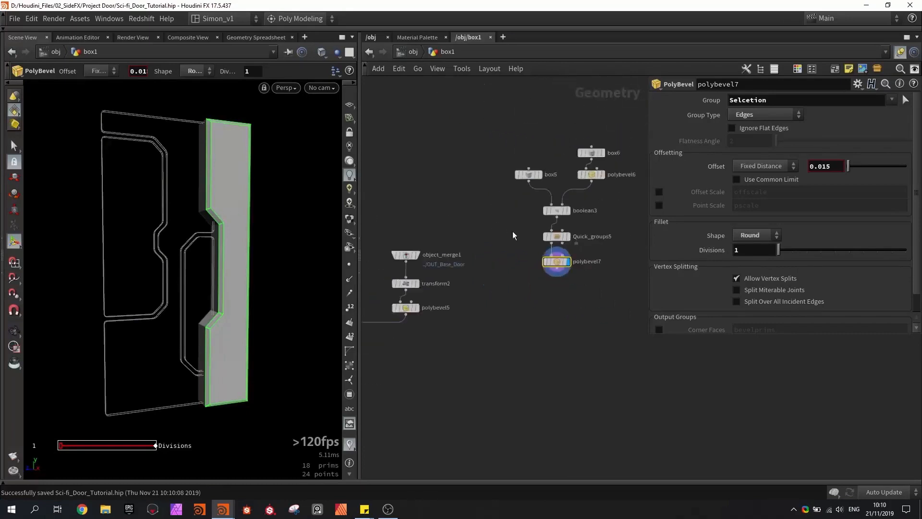
{"action": "scroll", "coordinate": [512, 233], "scroll_direction": "down", "scroll_amount": 1}
{"action": "middle_click_drag", "start_coordinate": [484, 228], "coordinate": [572, 235]}
{"action": "scroll", "coordinate": [572, 235], "scroll_direction": "down", "scroll_amount": 2}
{"action": "middle_click_drag", "start_coordinate": [413, 226], "coordinate": [426, 241]}
{"action": "scroll", "coordinate": [429, 231], "scroll_direction": "up", "scroll_amount": 5}
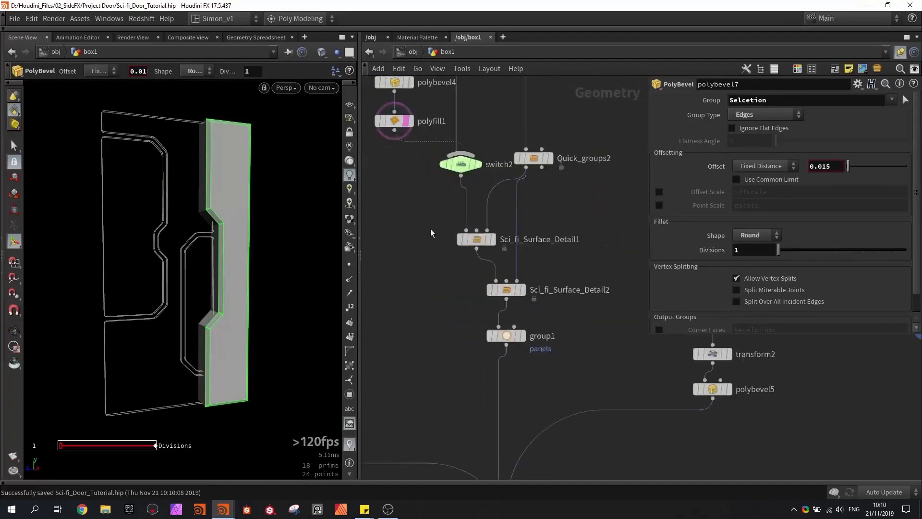
{"action": "left_click_drag", "start_coordinate": [430, 228], "coordinate": [555, 355]}
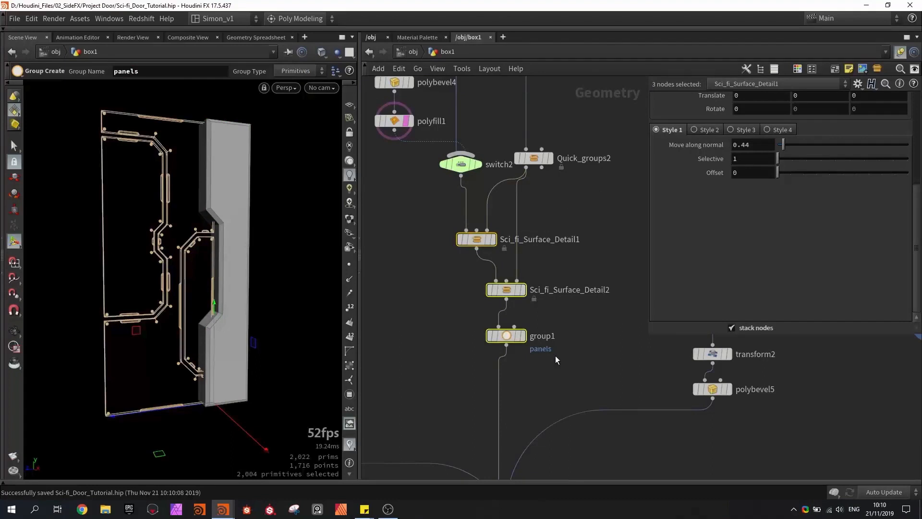
{"action": "middle_click_drag", "start_coordinate": [534, 260], "coordinate": [452, 261]}
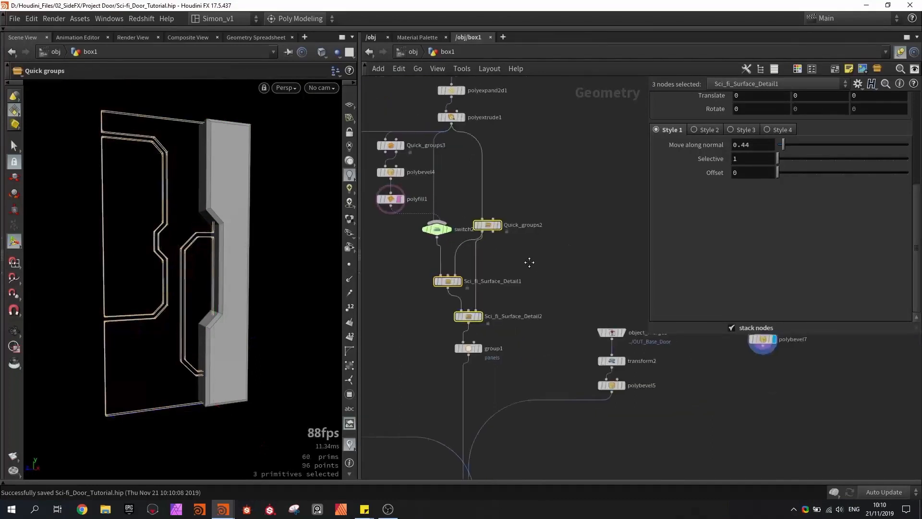
{"action": "scroll", "coordinate": [452, 262], "scroll_direction": "down", "scroll_amount": 2}
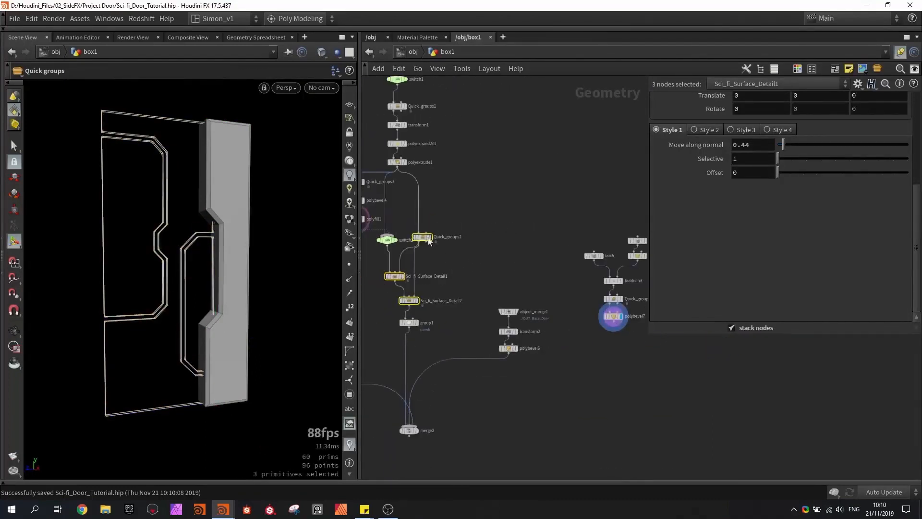
{"action": "left_click_drag", "start_coordinate": [428, 238], "coordinate": [609, 339], "text": "alt"}
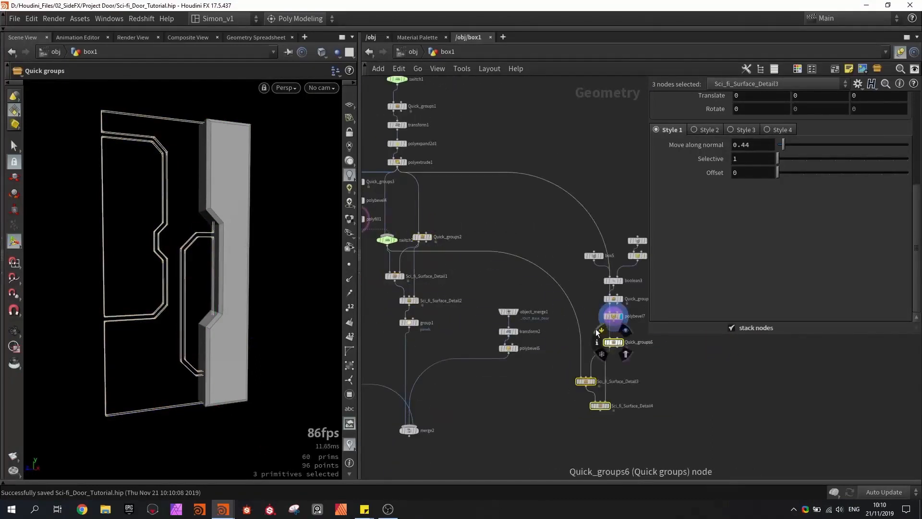
- Wire polybevel7 into Quick_groups6 and Quick_groups6 into Sci_fi_Surface_Detail3's first input, then display Quick_groups6
{"action": "middle_click_drag", "start_coordinate": [585, 294], "coordinate": [498, 235]}
{"action": "scroll", "coordinate": [502, 302], "scroll_direction": "up", "scroll_amount": 4}
{"action": "left_click", "coordinate": [500, 300]}
{"action": "left_click", "coordinate": [495, 333]}
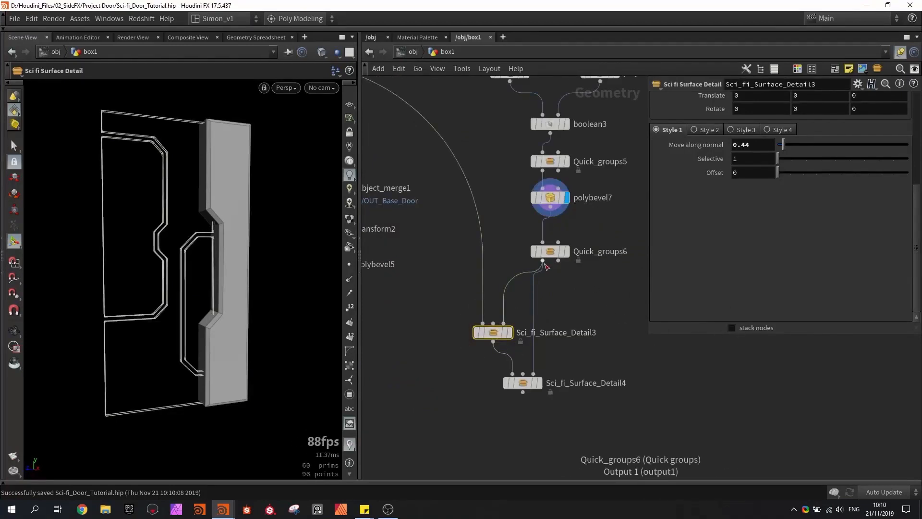
{"action": "scroll", "coordinate": [552, 259], "scroll_direction": "up", "scroll_amount": 2}
{"action": "left_click", "coordinate": [522, 246]}
{"action": "left_click", "coordinate": [498, 248]}
{"action": "left_click_drag", "start_coordinate": [214, 249], "coordinate": [236, 272], "text": "alt"}
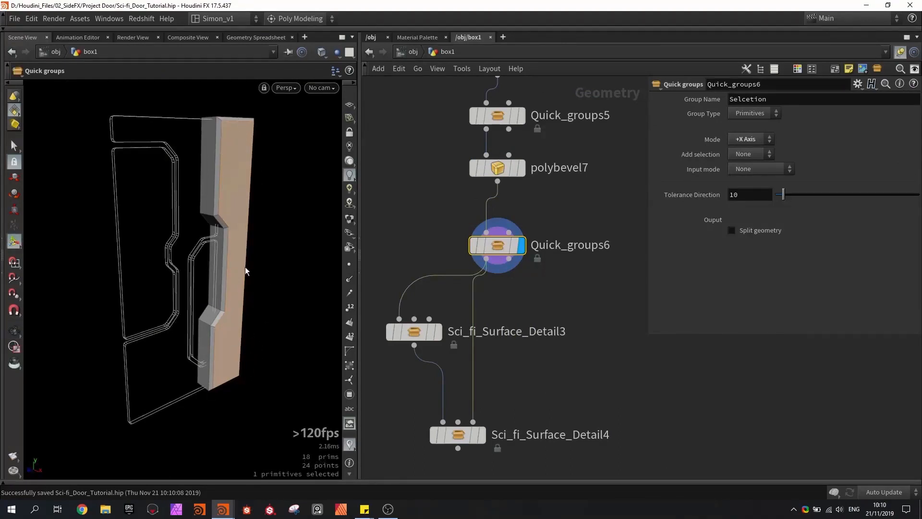
- Display Sci_fi_Surface_Detail3 and inspect the details it places on the column's front corners
{"action": "left_click", "coordinate": [438, 330]}
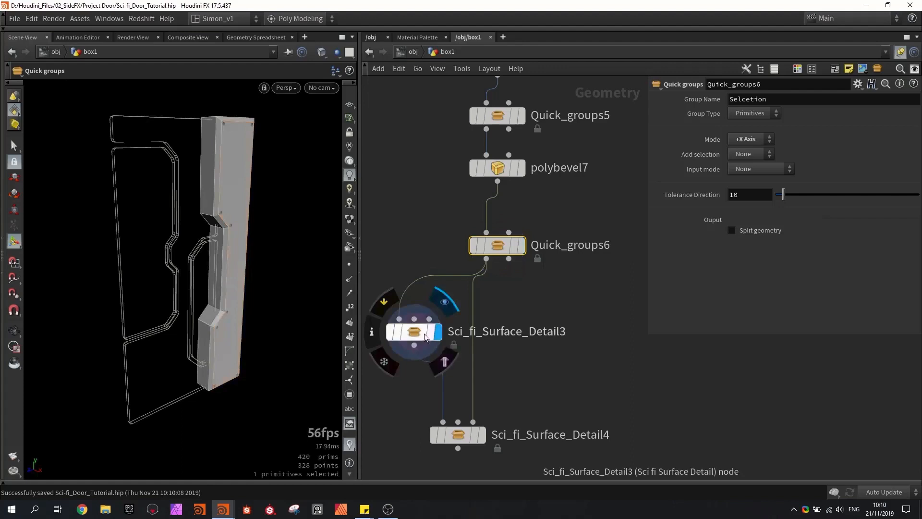
{"action": "left_click", "coordinate": [417, 335]}
{"action": "left_click_drag", "start_coordinate": [232, 274], "coordinate": [216, 187], "text": "alt"}
{"action": "scroll", "coordinate": [210, 209], "scroll_direction": "up", "scroll_amount": 2, "text": "alt"}
{"action": "scroll", "coordinate": [199, 175], "scroll_direction": "up", "scroll_amount": 3, "text": "alt"}
{"action": "middle_click_drag", "start_coordinate": [226, 332], "coordinate": [217, 182], "text": "alt"}
{"action": "middle_click_drag", "start_coordinate": [480, 360], "coordinate": [466, 267]}
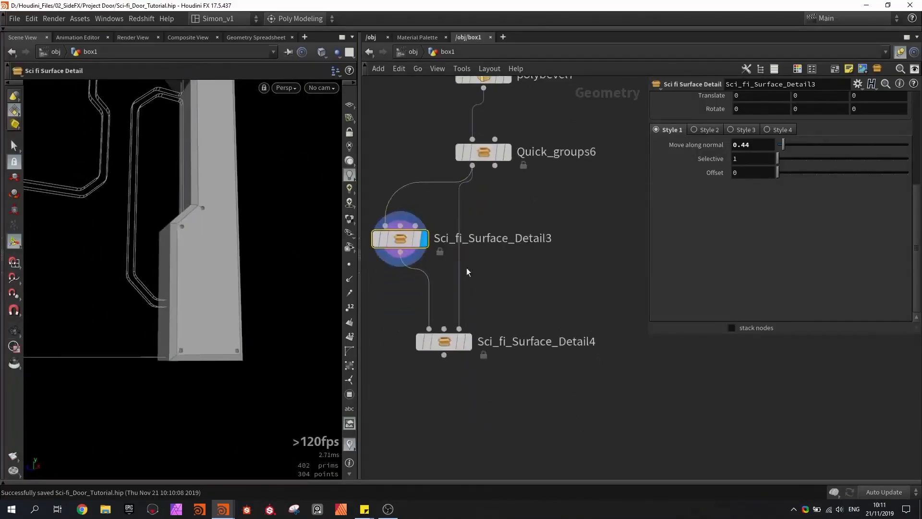
- Display Sci_fi_Surface_Detail4 and set Spacing to 1, Amount section to 2, Scale X to 0.76, Scale Y to 1.08 and Divisions Bevels to 6
{"action": "left_click", "coordinate": [470, 343]}
{"action": "left_click", "coordinate": [448, 344]}
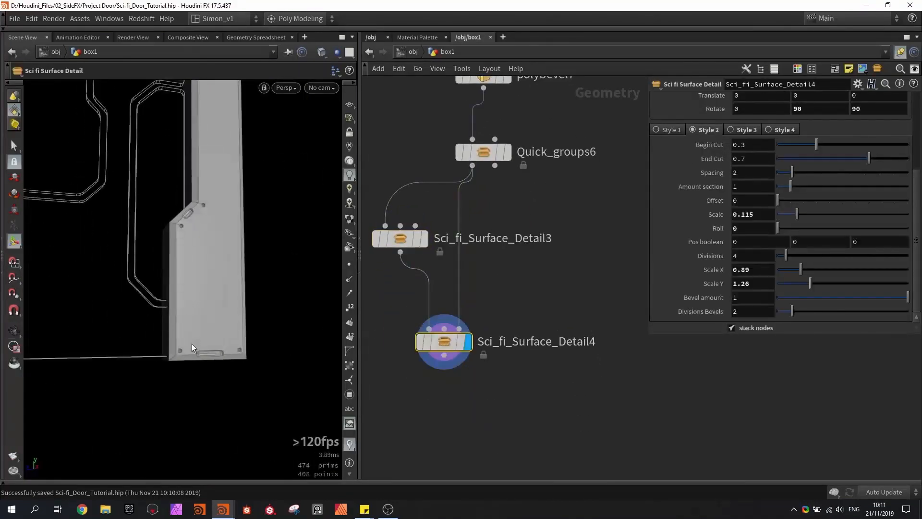
{"action": "middle_click_drag", "start_coordinate": [200, 162], "coordinate": [195, 288], "text": "alt"}
{"action": "left_click_drag", "start_coordinate": [194, 288], "coordinate": [204, 239], "text": "alt"}
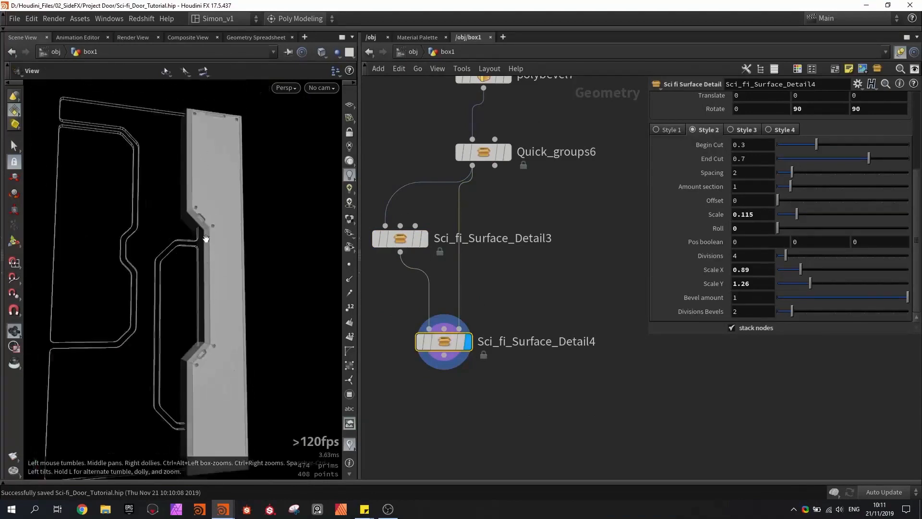
{"action": "scroll", "coordinate": [204, 238], "scroll_direction": "down", "scroll_amount": 3}
{"action": "mouse_move", "coordinate": [792, 178]}
{"action": "left_mouse_down"}
{"action": "mouse_move", "coordinate": [773, 182]}
{"action": "mouse_move", "coordinate": [807, 180]}
{"action": "left_mouse_up"}
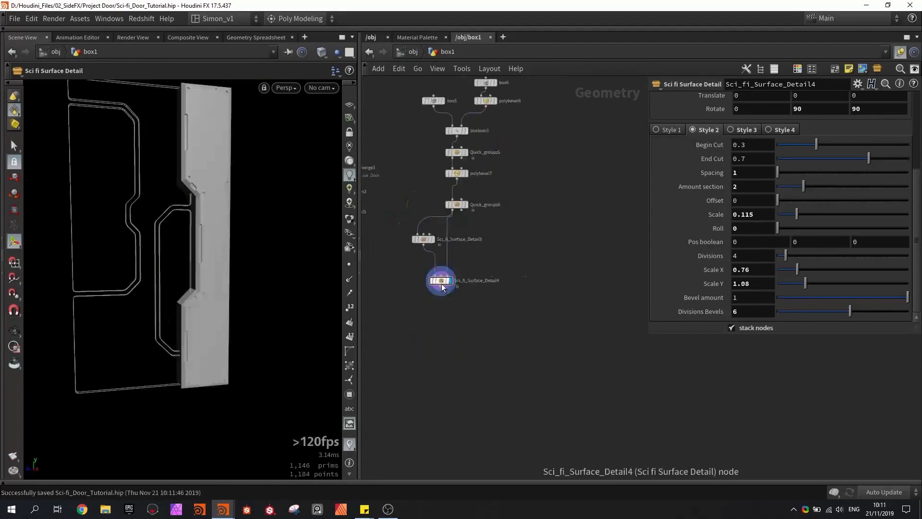
{"action": "scroll", "coordinate": [448, 280], "scroll_direction": "up", "scroll_amount": 3}
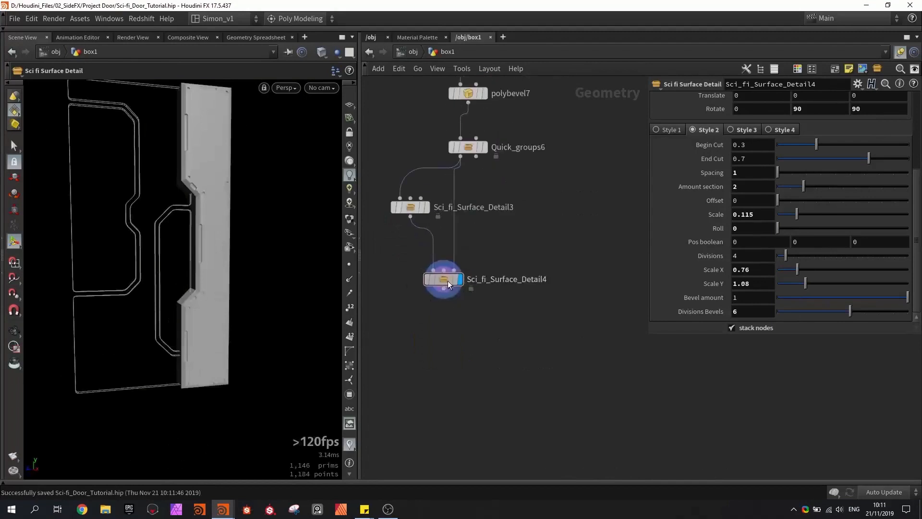
- Hide the door's template wireframe so only the detailed column shows, and save the scene
{"action": "left_click_drag", "start_coordinate": [254, 247], "coordinate": [255, 248], "text": "alt"}
{"action": "key", "text": "ctrl+s"}
{"action": "scroll", "coordinate": [480, 284], "scroll_direction": "up", "scroll_amount": 2}
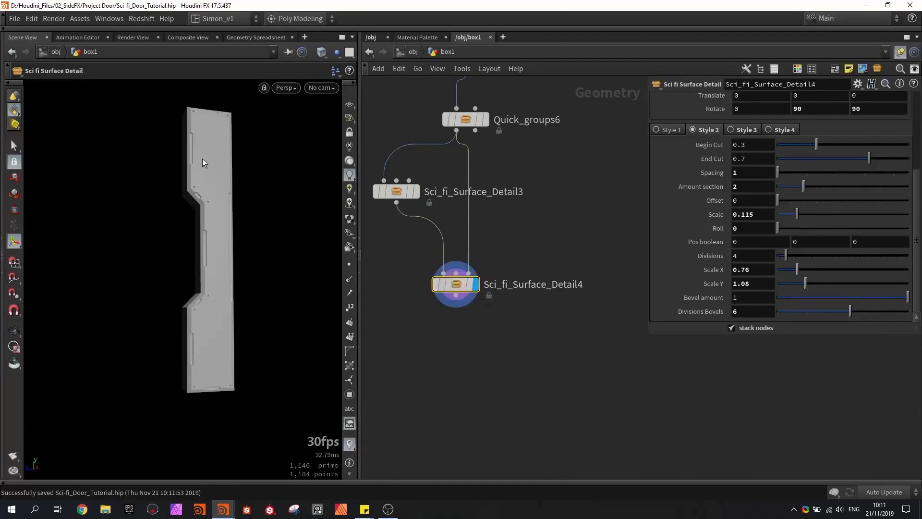
- Add a new Box node beside the column's node chain and display it
{"action": "middle_click_drag", "start_coordinate": [565, 215], "coordinate": [537, 264]}
{"action": "key", "text": "Tab"}
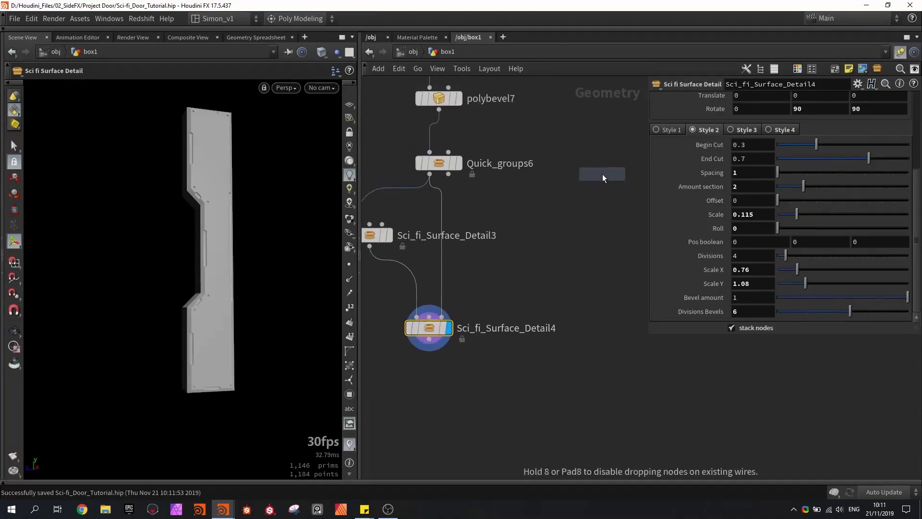
{"action": "left_click", "coordinate": [602, 174]}
{"action": "scroll", "coordinate": [600, 175], "scroll_direction": "up", "scroll_amount": 3}
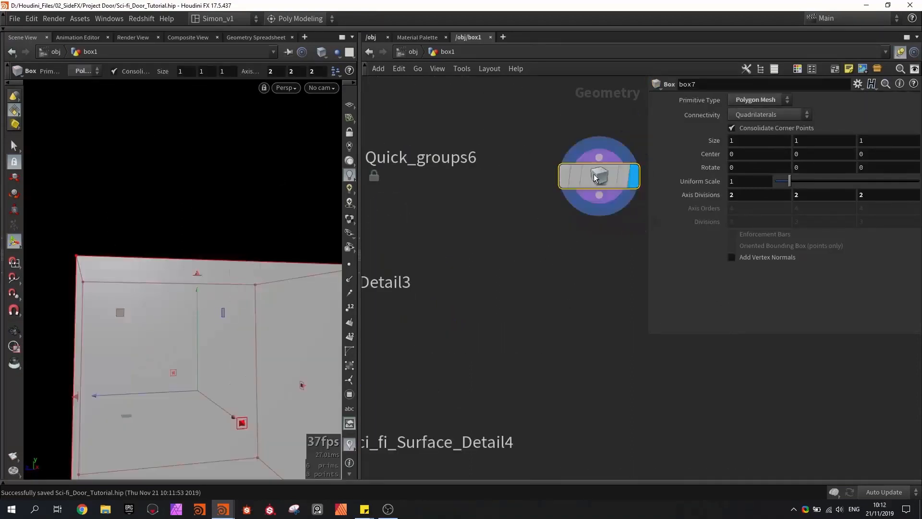
{"action": "scroll", "coordinate": [192, 242], "scroll_direction": "down", "scroll_amount": 5}
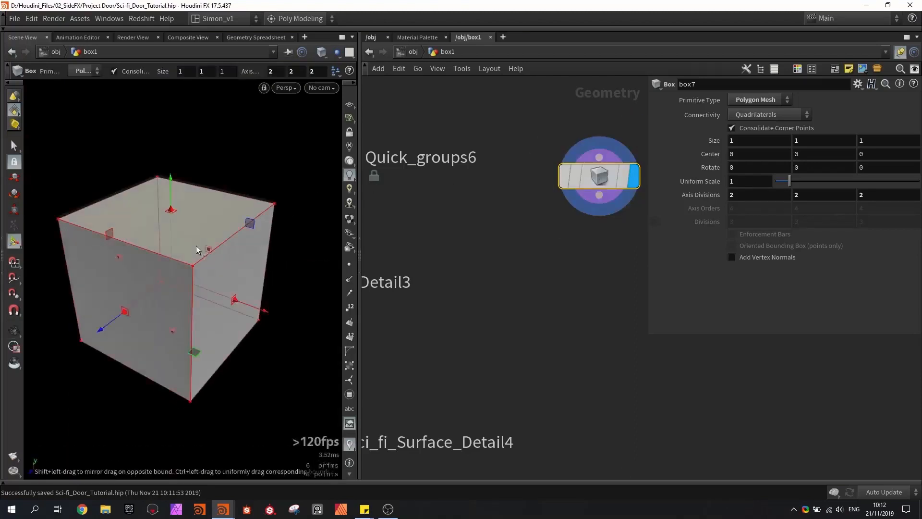
- Shrink box7 into a thin bar about 0.093 wide and 0.097 high, keeping its length of 1
{"action": "left_click_drag", "start_coordinate": [169, 214], "coordinate": [195, 275]}
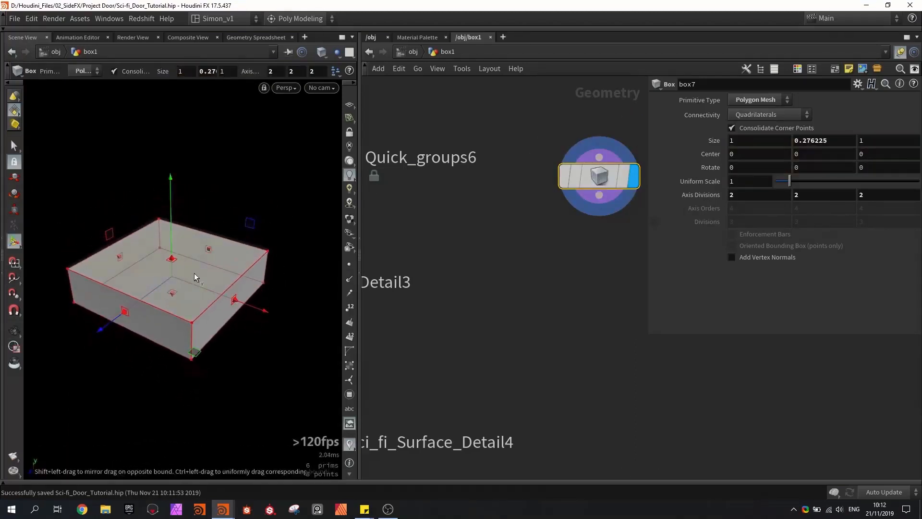
{"action": "left_click_drag", "start_coordinate": [237, 300], "coordinate": [235, 257]}
{"action": "scroll", "coordinate": [590, 217], "scroll_direction": "up", "scroll_amount": 1}
{"action": "middle_click_drag", "start_coordinate": [591, 242], "coordinate": [500, 231]}
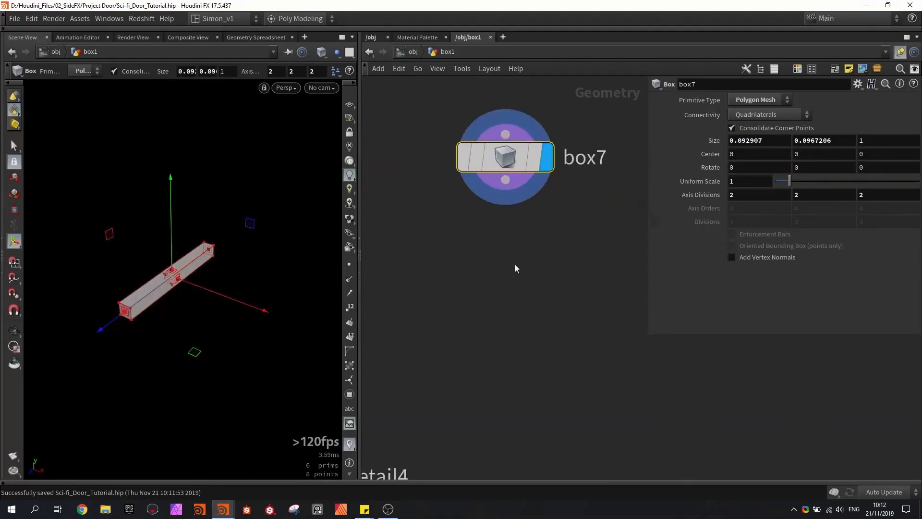
- Add a displayed PolyBevel node after box7, limited to the bar's four end edges p6-7 p2-3 p5-4 p1-0, with Offset 0.045
{"action": "key", "text": "Tab"}
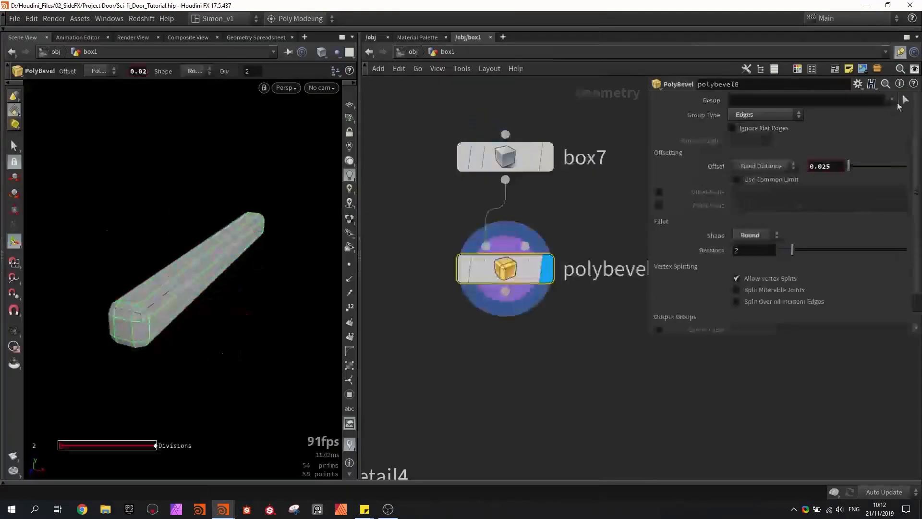
{"action": "left_click", "coordinate": [904, 101]}
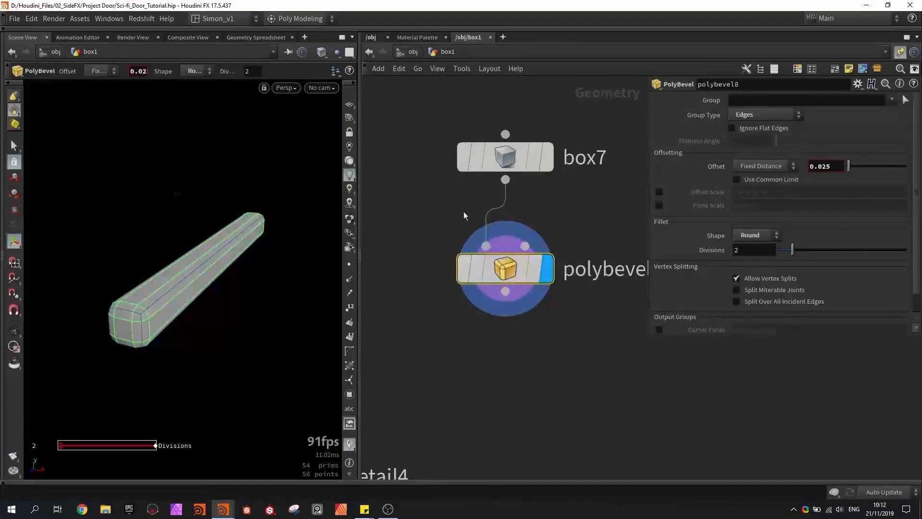
{"action": "key", "text": "w"}
{"action": "left_click_drag", "start_coordinate": [202, 307], "coordinate": [203, 313], "text": "alt"}
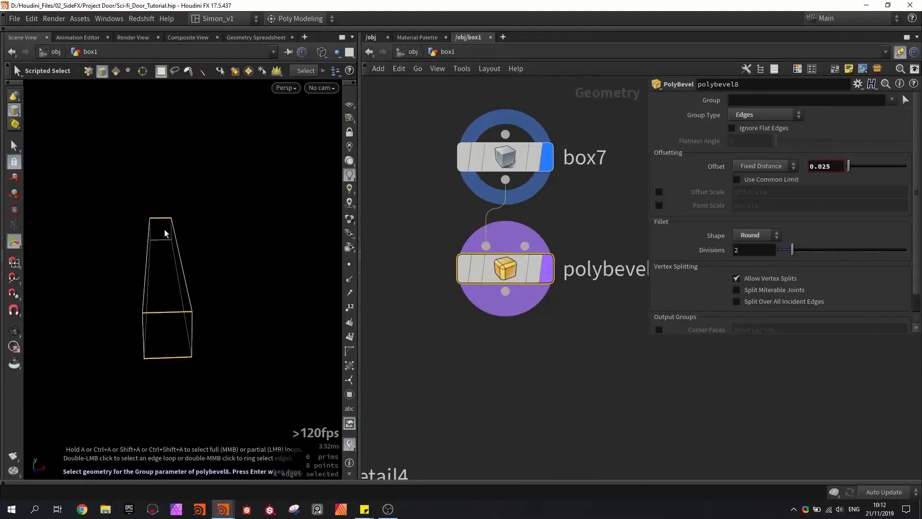
{"action": "key", "text": "Return"}
{"action": "key", "text": "w"}
{"action": "left_click_drag", "start_coordinate": [164, 230], "coordinate": [164, 232], "text": "alt"}
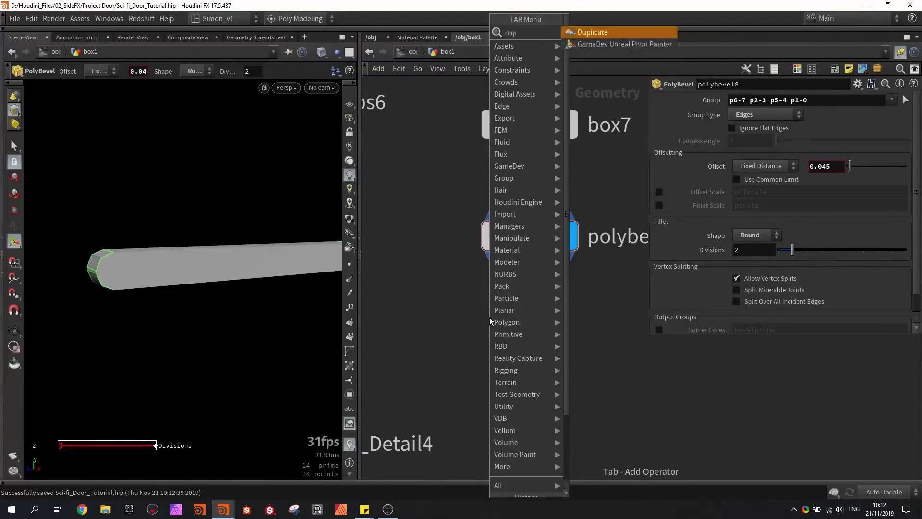
- Add a Copy and Transform node after polybevel8 with Y translate about -0.184 and Total Number 3, and display it
{"action": "left_click", "coordinate": [489, 317]}
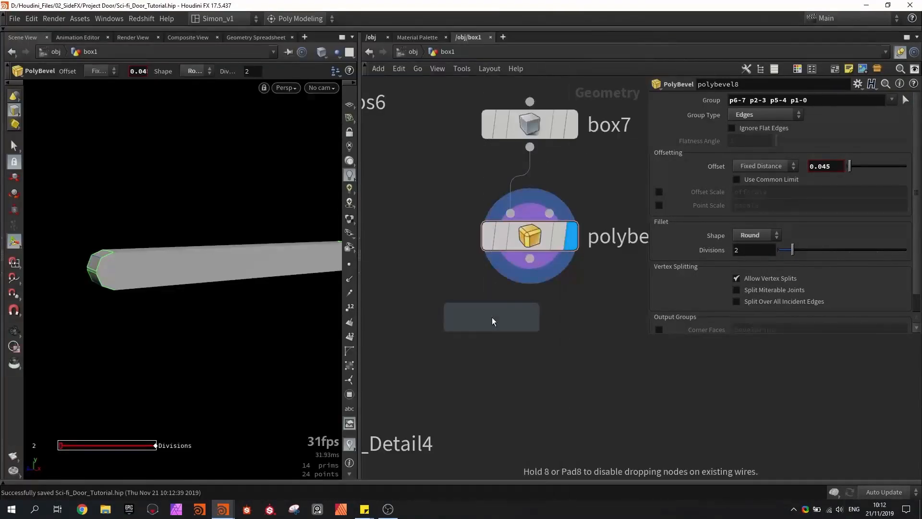
{"action": "left_click", "coordinate": [492, 317]}
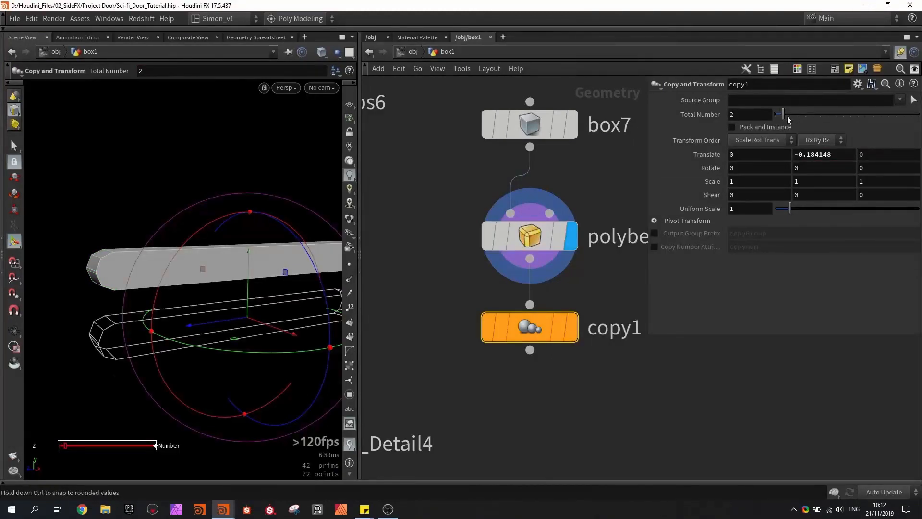
{"action": "left_click_drag", "start_coordinate": [787, 119], "coordinate": [795, 120]}
{"action": "left_click", "coordinate": [572, 327]}
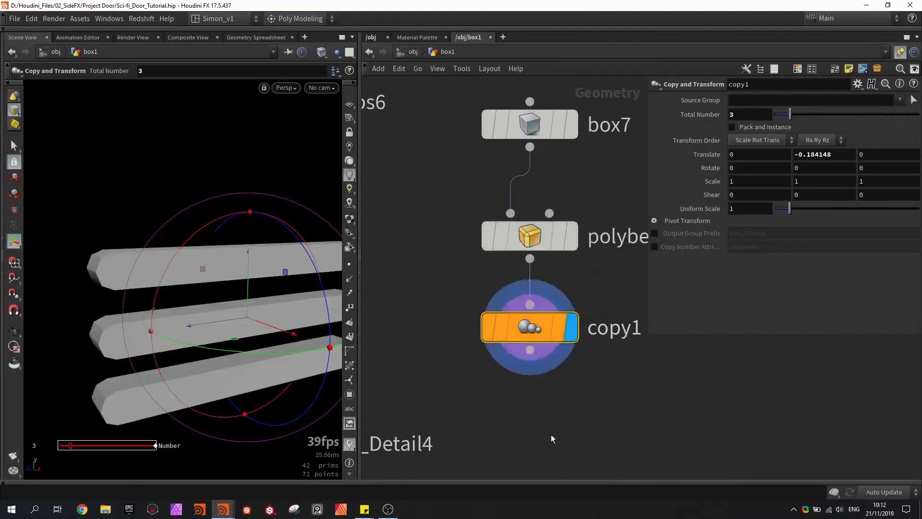
- Template Sci_fi_Surface_Detail4 to see the column's wireframe with the copied bars, and save the scene
{"action": "middle_click_drag", "start_coordinate": [551, 439], "coordinate": [591, 304]}
{"action": "scroll", "coordinate": [591, 305], "scroll_direction": "down", "scroll_amount": 4}
{"action": "right_click_drag", "start_coordinate": [274, 288], "coordinate": [253, 247], "text": "alt"}
{"action": "left_click_drag", "start_coordinate": [253, 247], "coordinate": [245, 147], "text": "alt"}
{"action": "key", "text": "ctrl+s"}
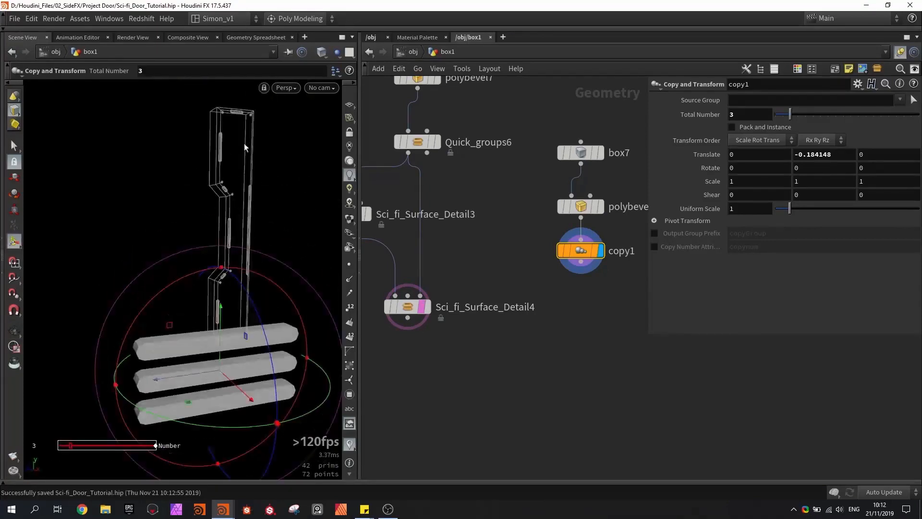
- Move and shrink box7 to about 0.018 × 0.013 × 0.129 near the column's top front, reducing copy1's Y translate to about -0.024
{"action": "left_click", "coordinate": [581, 152]}
{"action": "left_click_drag", "start_coordinate": [298, 233], "coordinate": [203, 195], "text": "alt"}
{"action": "scroll", "coordinate": [204, 194], "scroll_direction": "up", "scroll_amount": 3}
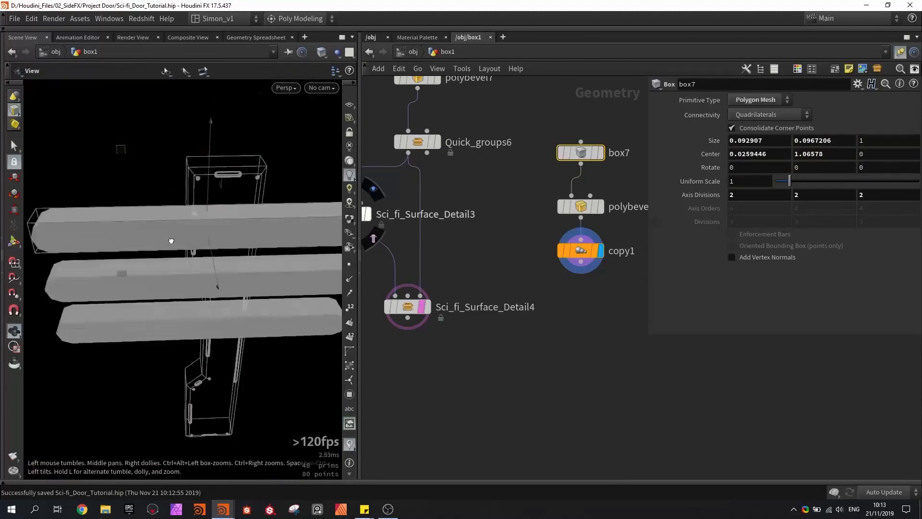
{"action": "left_click_drag", "start_coordinate": [171, 240], "coordinate": [187, 232], "text": "alt"}
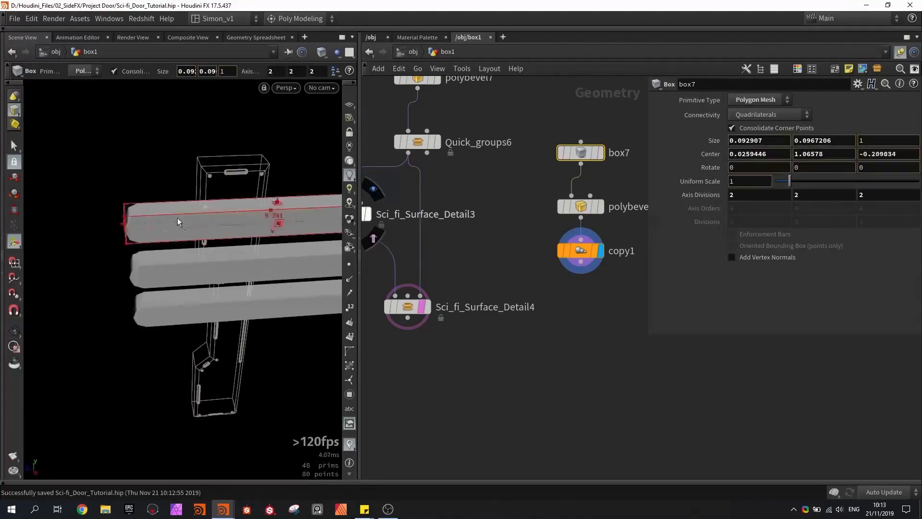
{"action": "left_click", "coordinate": [585, 205]}
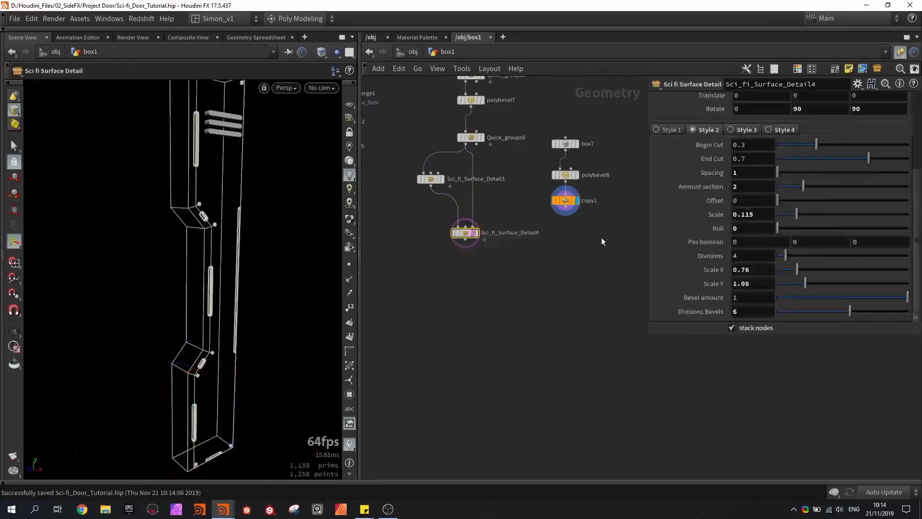
- Merge Sci_fi_Surface_Detail4 and copy1 in a new Merge node and display the result
{"action": "left_click", "coordinate": [566, 200], "text": "shift"}
{"action": "left_click_drag", "start_coordinate": [565, 207], "coordinate": [539, 266]}
{"action": "left_click_drag", "start_coordinate": [500, 299], "coordinate": [500, 298], "text": "alt"}
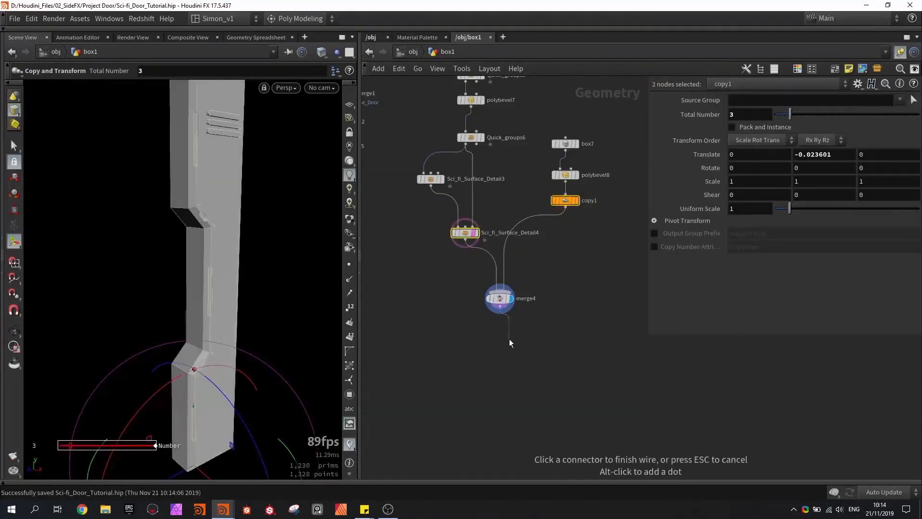
{"action": "key", "text": "Escape"}
{"action": "mouse_move", "coordinate": [241, 222]}
{"action": "left_mouse_down", "text": "alt"}
{"action": "mouse_move", "coordinate": [257, 225]}
{"action": "mouse_move", "coordinate": [247, 207]}
{"action": "left_mouse_up", "text": "alt"}
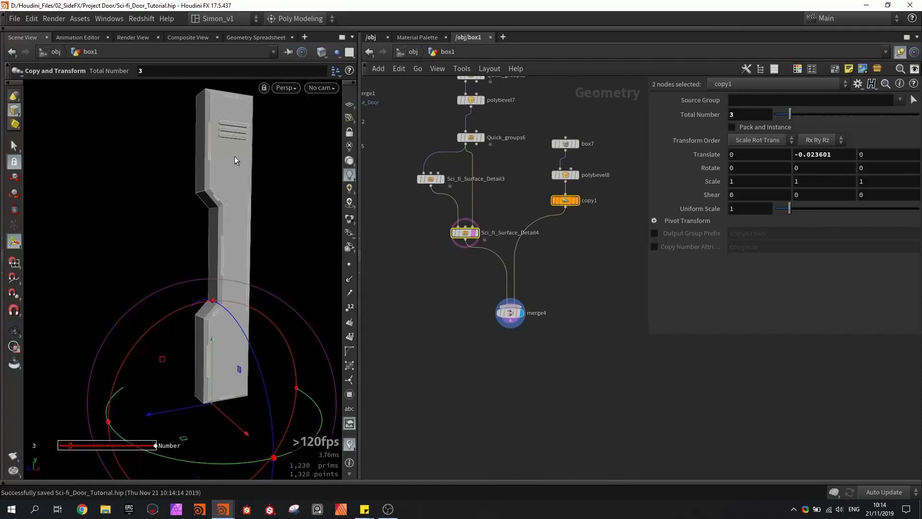
- Move box7 down the column's front face to a Center Y of about 0.712, check the bars shaded, and save the scene
{"action": "left_click", "coordinate": [565, 144]}
{"action": "scroll", "coordinate": [560, 164], "scroll_direction": "up", "scroll_amount": 2}
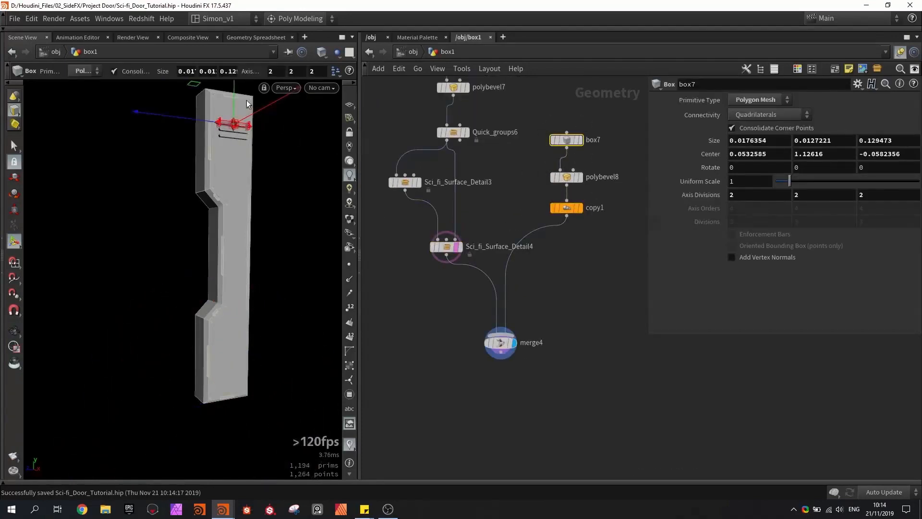
{"action": "left_click_drag", "start_coordinate": [232, 95], "coordinate": [235, 119]}
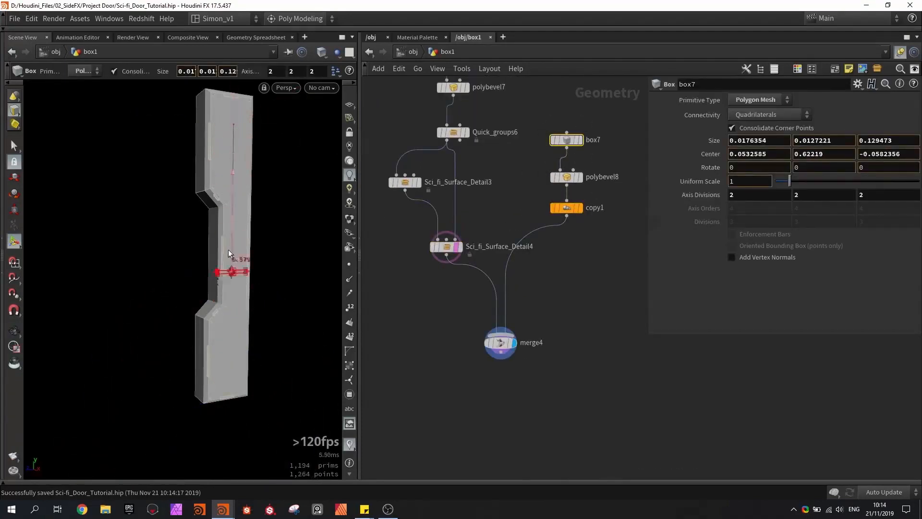
{"action": "mouse_move", "coordinate": [223, 223]}
{"action": "left_mouse_down"}
{"action": "mouse_move", "coordinate": [220, 149]}
{"action": "mouse_move", "coordinate": [221, 192]}
{"action": "mouse_move", "coordinate": [255, 247]}
{"action": "mouse_move", "coordinate": [230, 224]}
{"action": "mouse_move", "coordinate": [249, 244]}
{"action": "mouse_move", "coordinate": [202, 227]}
{"action": "mouse_move", "coordinate": [208, 244]}
{"action": "mouse_move", "coordinate": [212, 230]}
{"action": "left_mouse_up"}
{"action": "scroll", "coordinate": [246, 228], "scroll_direction": "up", "scroll_amount": 3}
{"action": "key", "text": "ctrl+s"}
{"action": "key", "text": "shift+w"}
{"action": "key", "text": "shift+w"}
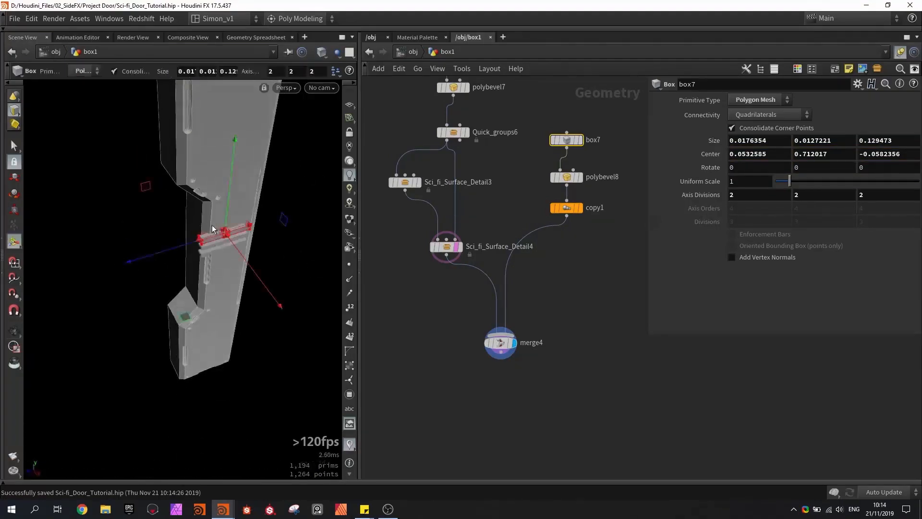
{"action": "key", "text": "ctrl+s"}
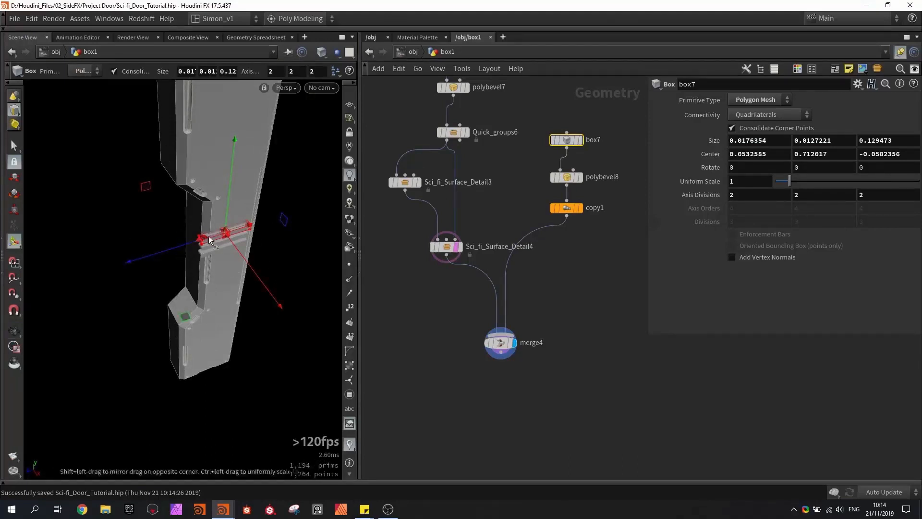
- Move the box7, polybevel8 and copy1 nodes away from the main column branch in the network, and save the scene
{"action": "middle_click_drag", "start_coordinate": [515, 216], "coordinate": [475, 248]}
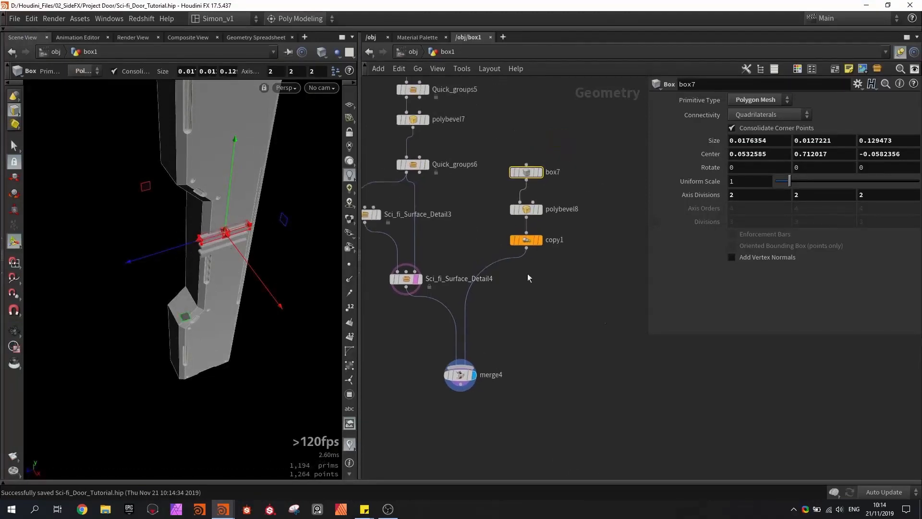
{"action": "left_click_drag", "start_coordinate": [599, 292], "coordinate": [509, 139]}
{"action": "left_click_drag", "start_coordinate": [528, 244], "coordinate": [629, 273]}
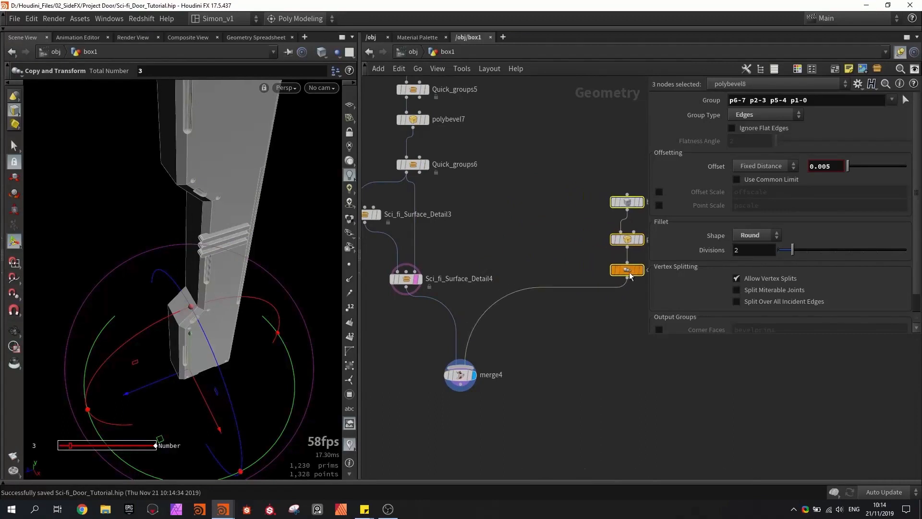
{"action": "middle_click_drag", "start_coordinate": [582, 221], "coordinate": [523, 243]}
{"action": "left_click", "coordinate": [480, 222]}
{"action": "middle_click_drag", "start_coordinate": [480, 222], "coordinate": [525, 220]}
{"action": "key", "text": "ctrl+s"}
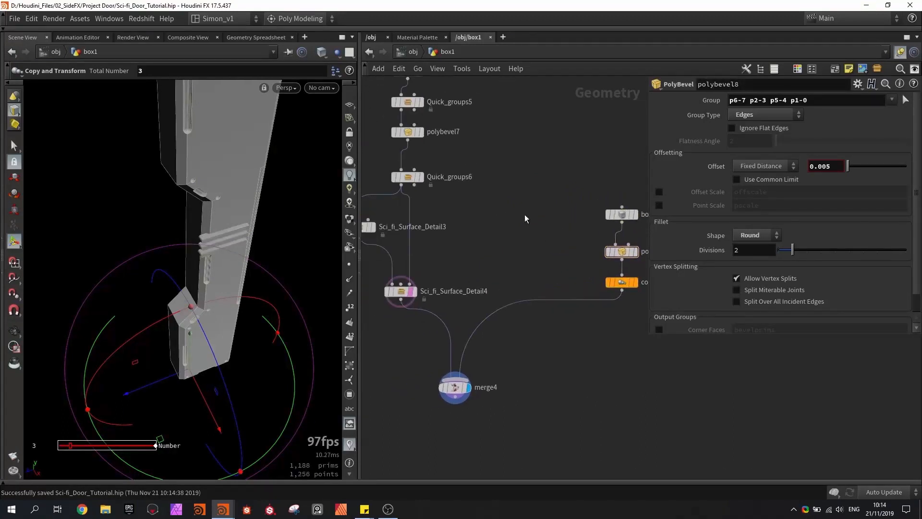
- Add a Bound node fed by polybevel6, display its bounding box, and set its Lower Padding Z to 0.2
{"action": "middle_click_drag", "start_coordinate": [526, 189], "coordinate": [512, 221]}
{"action": "key", "text": "Tab"}
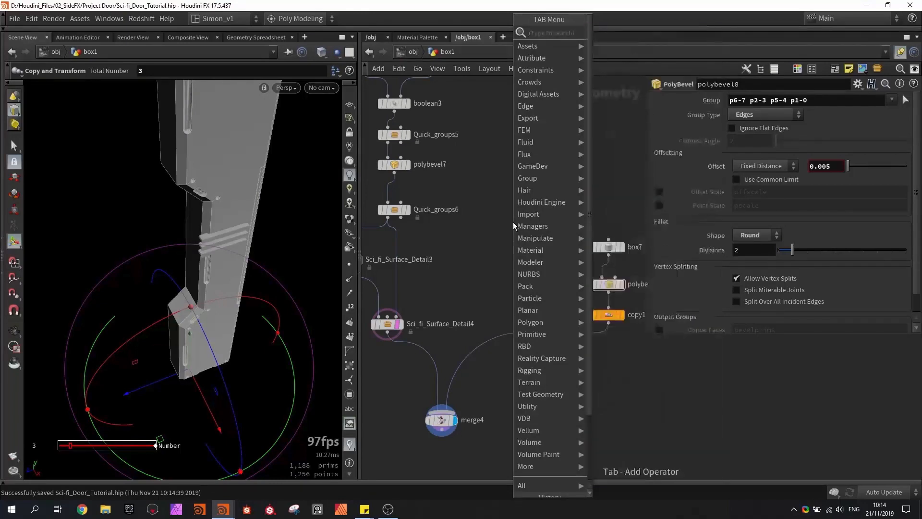
{"action": "type", "text": "boun"}
{"action": "key", "text": "Return"}
{"action": "left_click", "coordinate": [506, 178]}
{"action": "middle_click_drag", "start_coordinate": [506, 177], "coordinate": [494, 242]}
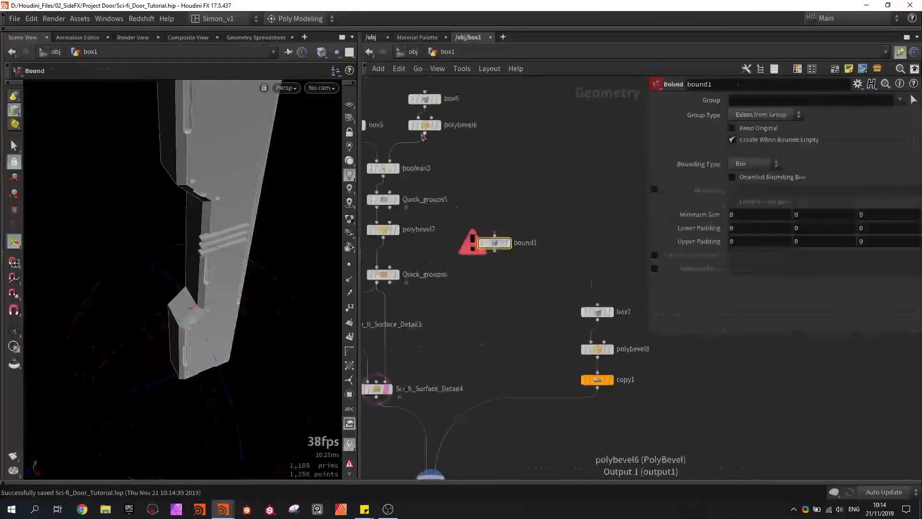
{"action": "left_click_drag", "start_coordinate": [424, 133], "coordinate": [495, 234]}
{"action": "left_click", "coordinate": [508, 243]}
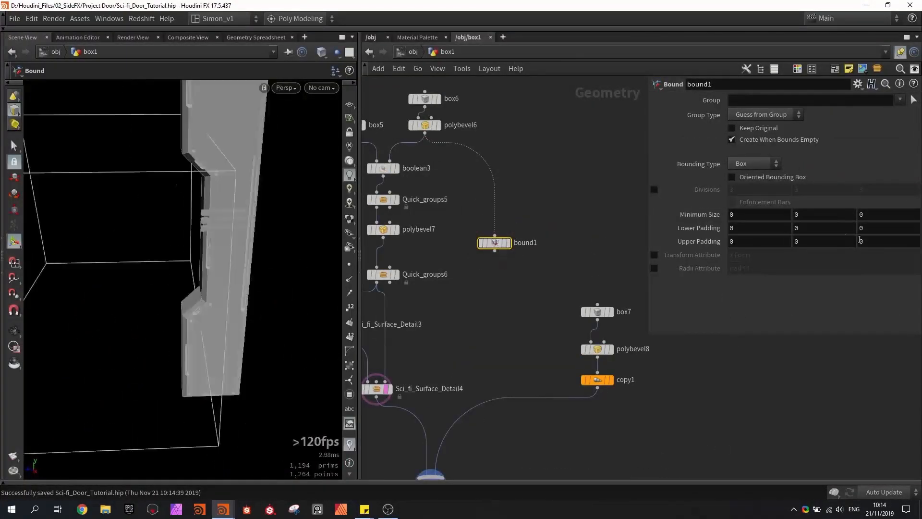
{"action": "middle_click_drag", "start_coordinate": [875, 227], "coordinate": [896, 228]}
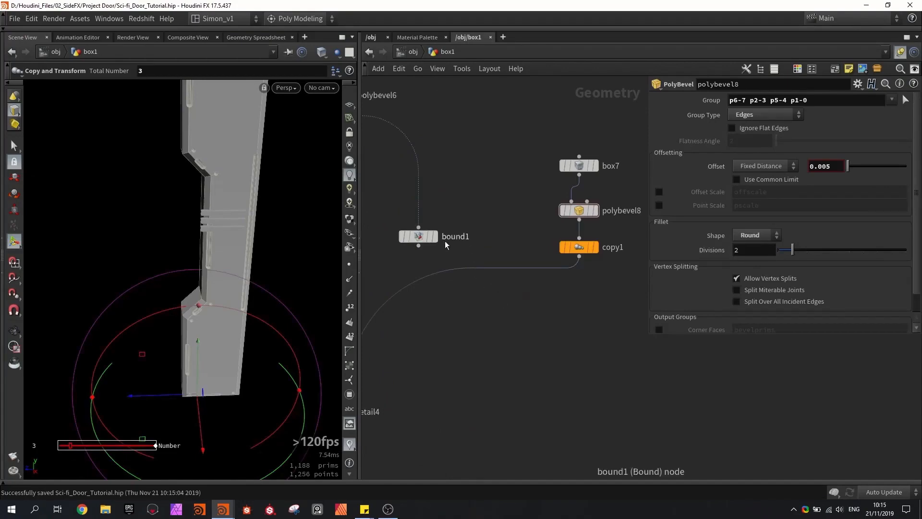
- Try to subtract the bound1 volume from the copied bars with a displayed Boolean node set to Subtract
{"action": "left_click", "coordinate": [416, 236]}
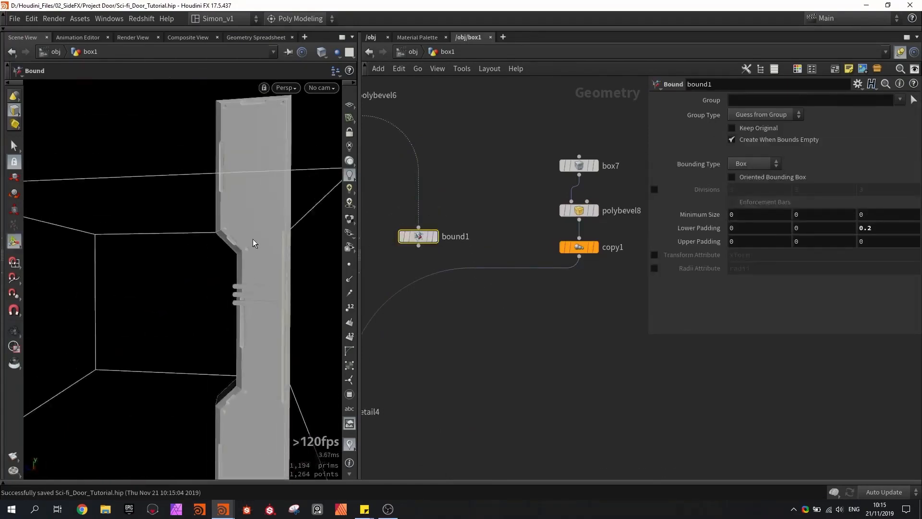
{"action": "key", "text": "Tab"}
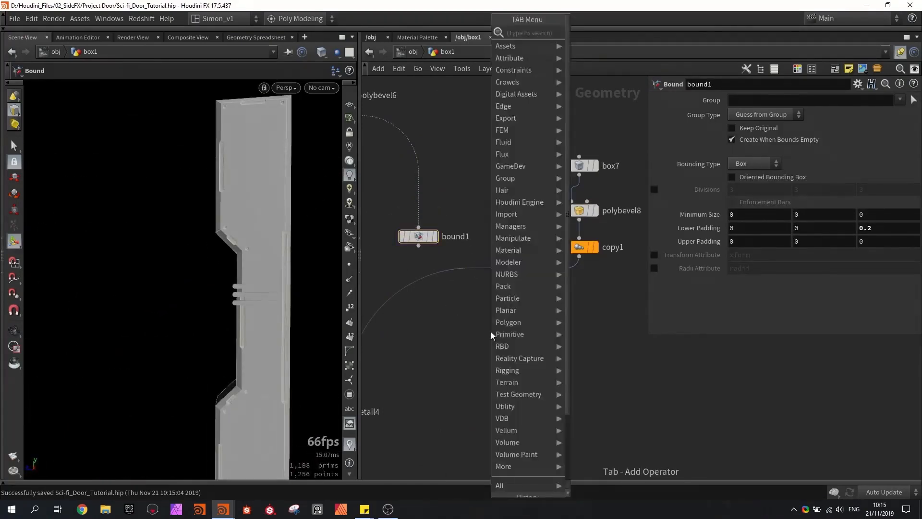
{"action": "type", "text": "boo"}
{"action": "key", "text": "Return"}
{"action": "left_click", "coordinate": [500, 333]}
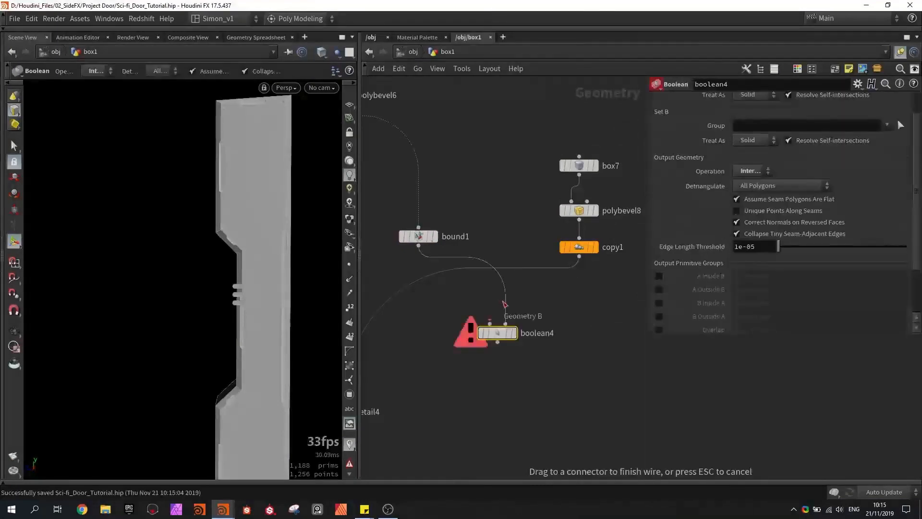
{"action": "left_click_drag", "start_coordinate": [580, 257], "coordinate": [505, 324]}
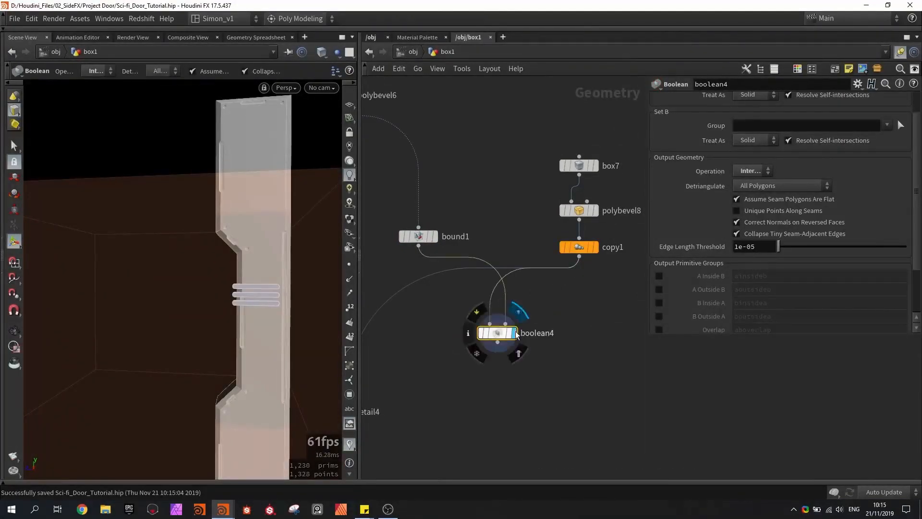
{"action": "left_click", "coordinate": [514, 333]}
{"action": "left_click", "coordinate": [751, 172]}
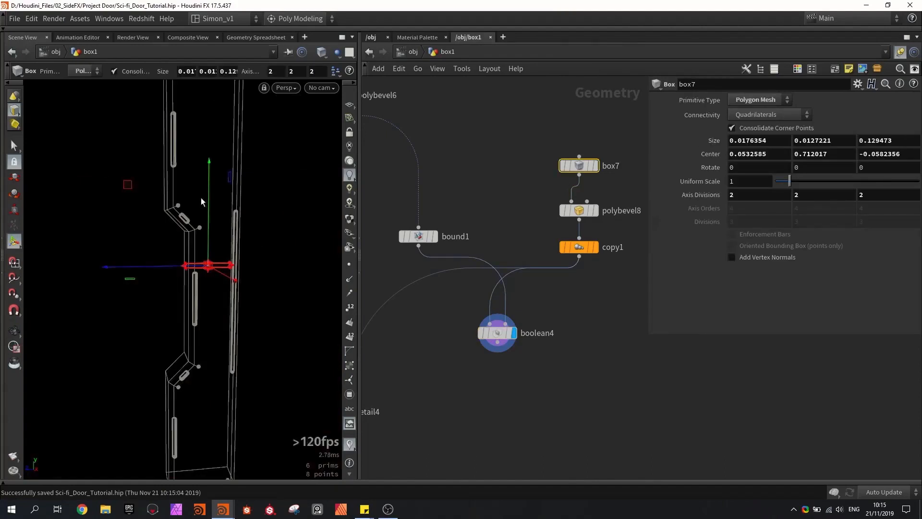
- Test the Boolean cut by moving box7 up the column to a Center Y of about 0.947, and delete boolean4
{"action": "left_click_drag", "start_coordinate": [209, 183], "coordinate": [208, 165]}
{"action": "left_click_drag", "start_coordinate": [201, 115], "coordinate": [197, 102]}
{"action": "right_click_drag", "start_coordinate": [198, 178], "coordinate": [185, 204], "text": "alt"}
{"action": "key", "text": "w"}
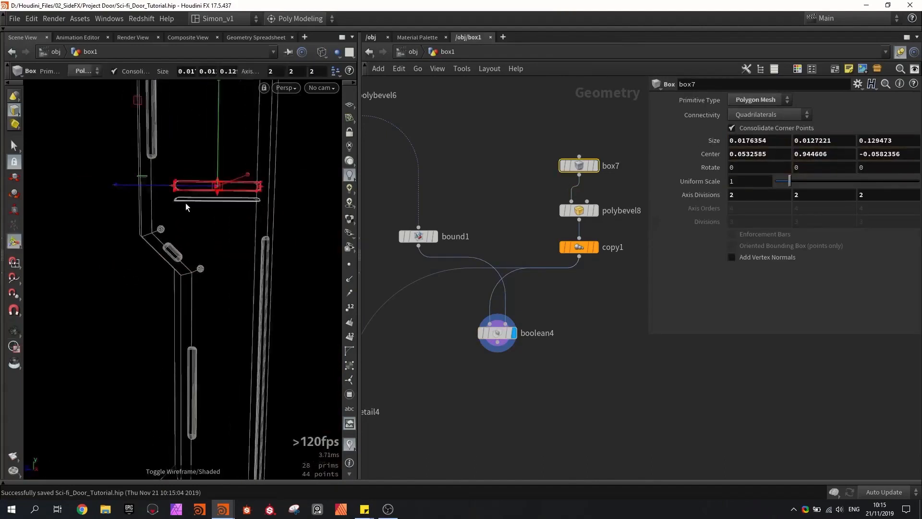
{"action": "mouse_move", "coordinate": [219, 133]}
{"action": "left_mouse_down"}
{"action": "mouse_move", "coordinate": [220, 107]}
{"action": "mouse_move", "coordinate": [222, 141]}
{"action": "mouse_move", "coordinate": [209, 131]}
{"action": "left_mouse_up"}
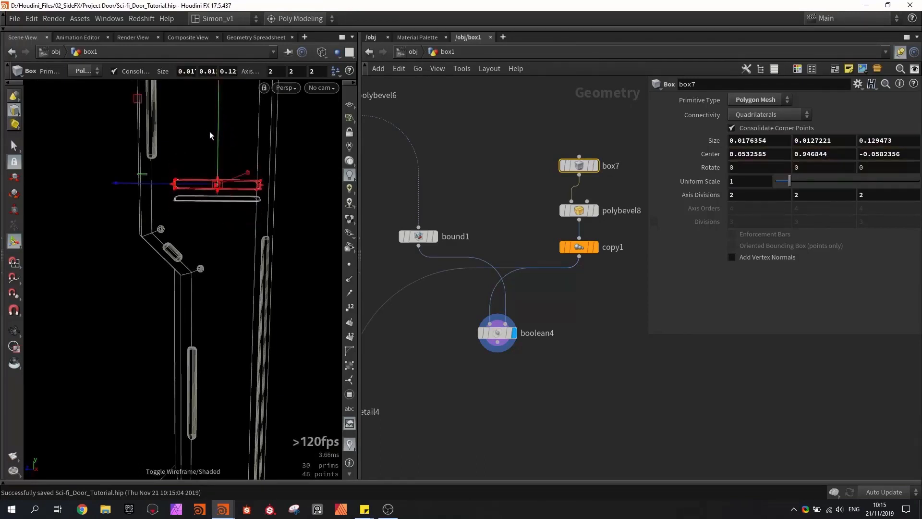
{"action": "left_click_drag", "start_coordinate": [583, 387], "coordinate": [410, 311]}
{"action": "key", "text": "Delete"}
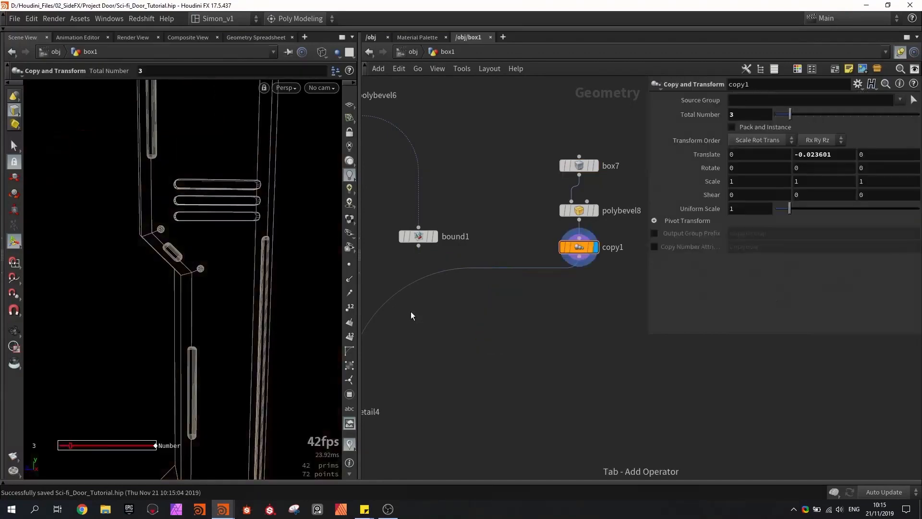
- Add an Assemble node after copy1, display it, and enable Create Packed Geometry
{"action": "key", "text": "Tab"}
{"action": "type", "text": "as"}
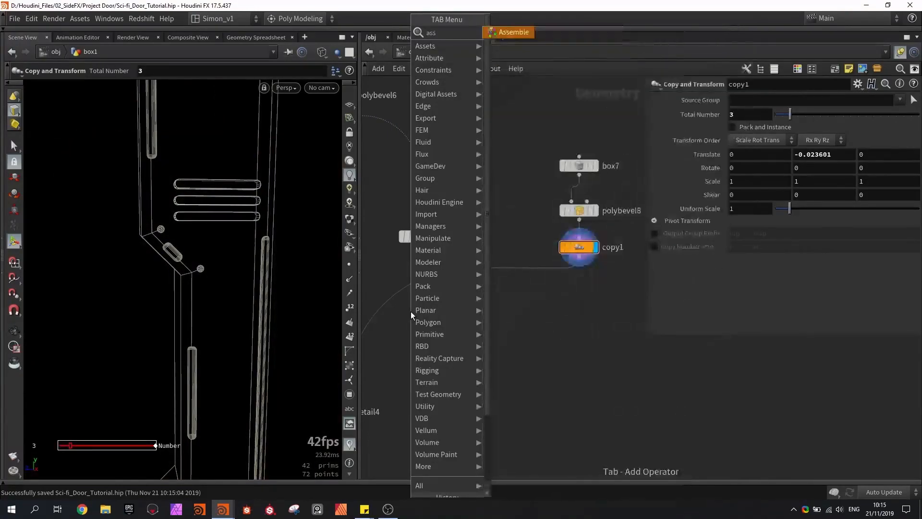
{"action": "key", "text": "Return"}
{"action": "left_click", "coordinate": [567, 311]}
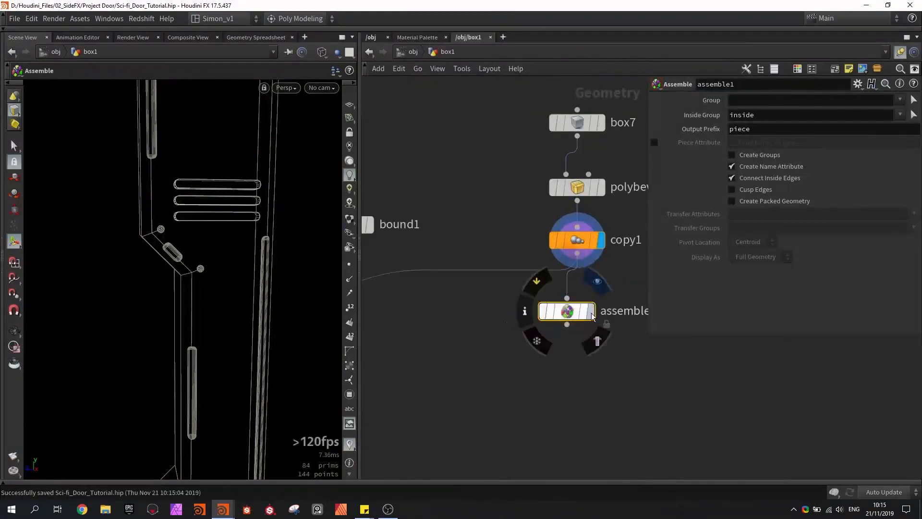
{"action": "left_click", "coordinate": [774, 203]}
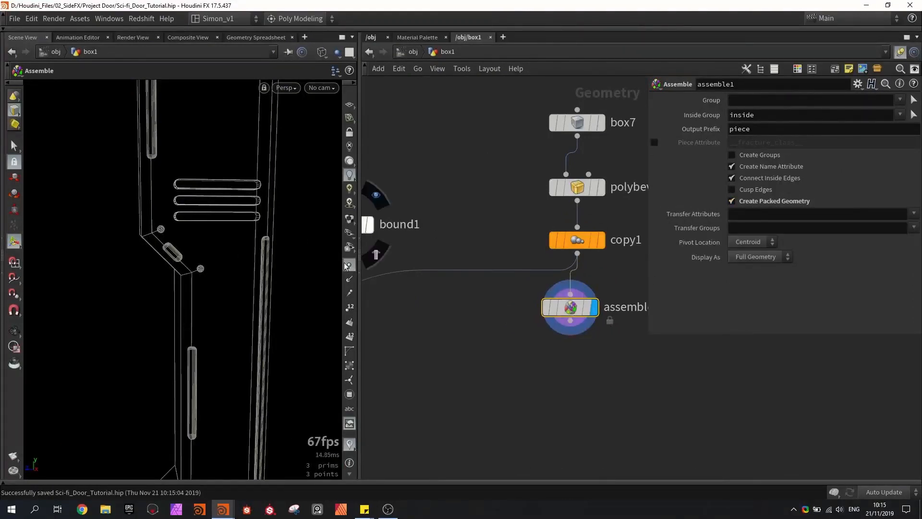
- Show the points of the packed bars and examine the pieces in the viewport and the geometry spreadsheet
{"action": "middle_click_drag", "start_coordinate": [239, 237], "coordinate": [239, 242], "text": "alt"}
{"action": "left_click_drag", "start_coordinate": [195, 185], "coordinate": [229, 250], "text": "alt"}
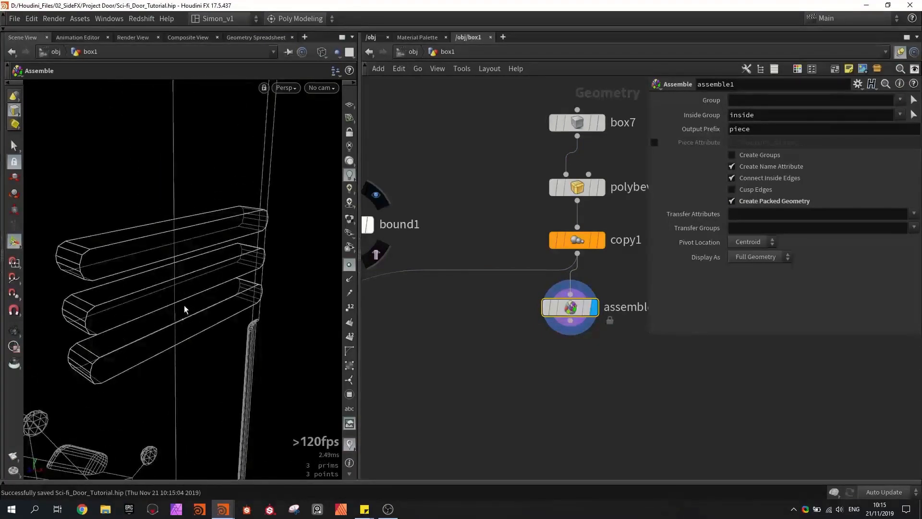
{"action": "left_click", "coordinate": [250, 37]}
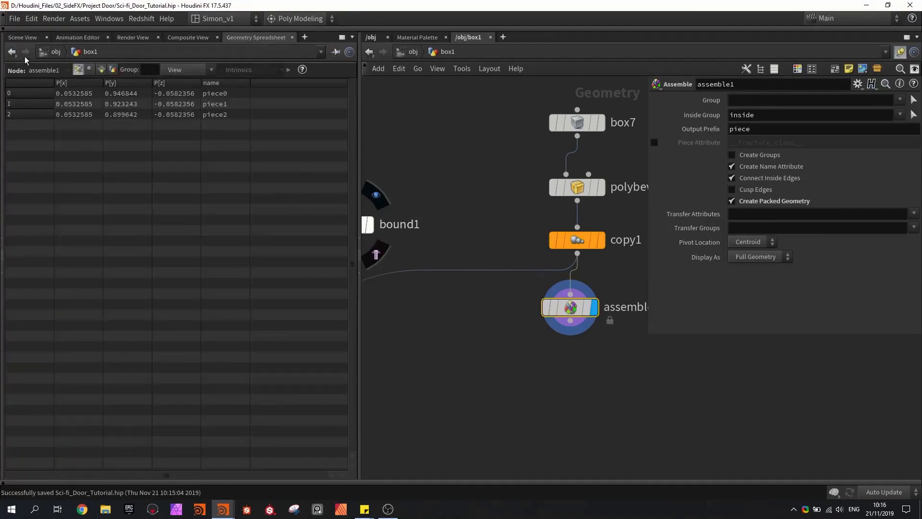
{"action": "left_click", "coordinate": [20, 38]}
{"action": "right_click_drag", "start_coordinate": [201, 193], "coordinate": [178, 220], "text": "alt"}
{"action": "left_click_drag", "start_coordinate": [177, 220], "coordinate": [226, 210], "text": "alt"}
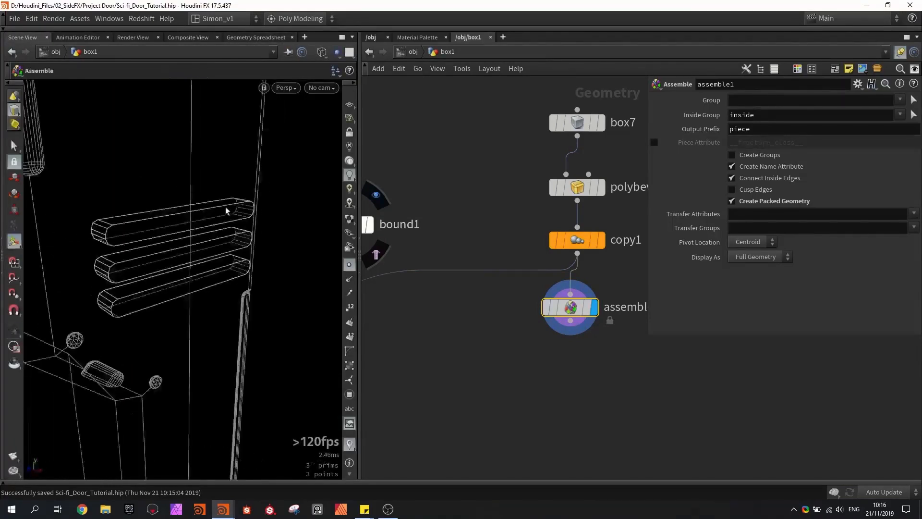
- Add a Group Create node fed by assemble1 and display it
{"action": "middle_click_drag", "start_coordinate": [495, 375], "coordinate": [505, 338]}
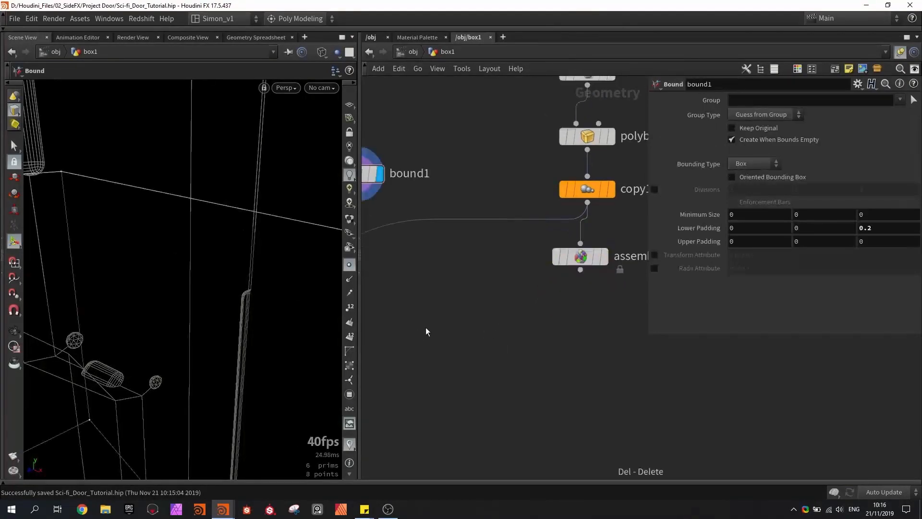
{"action": "key", "text": "Tab"}
{"action": "type", "text": "group"}
{"action": "key", "text": "Return"}
{"action": "left_click", "coordinate": [444, 324]}
{"action": "left_click_drag", "start_coordinate": [433, 311], "coordinate": [580, 270]}
{"action": "left_click_drag", "start_coordinate": [451, 315], "coordinate": [443, 339]}
{"action": "left_click", "coordinate": [460, 348]}
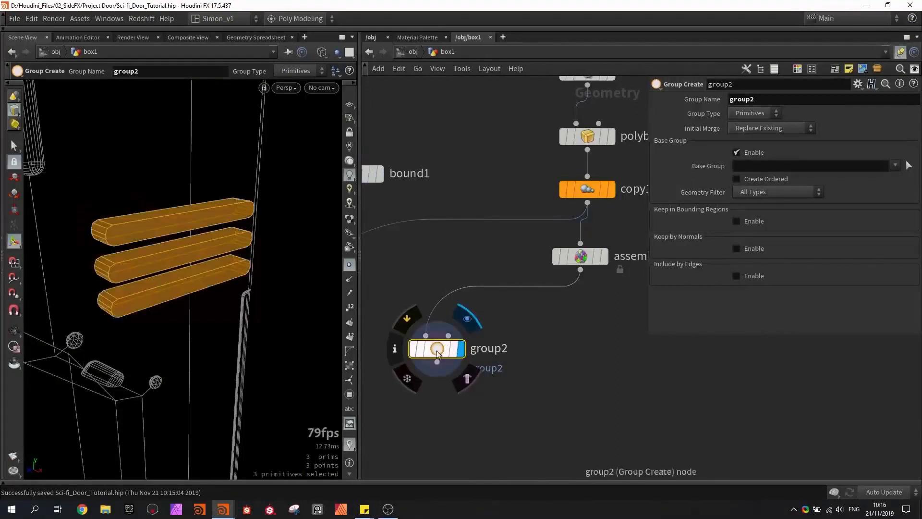
- Set group2's type to Points and name the group To_delete
{"action": "left_click", "coordinate": [741, 113]}
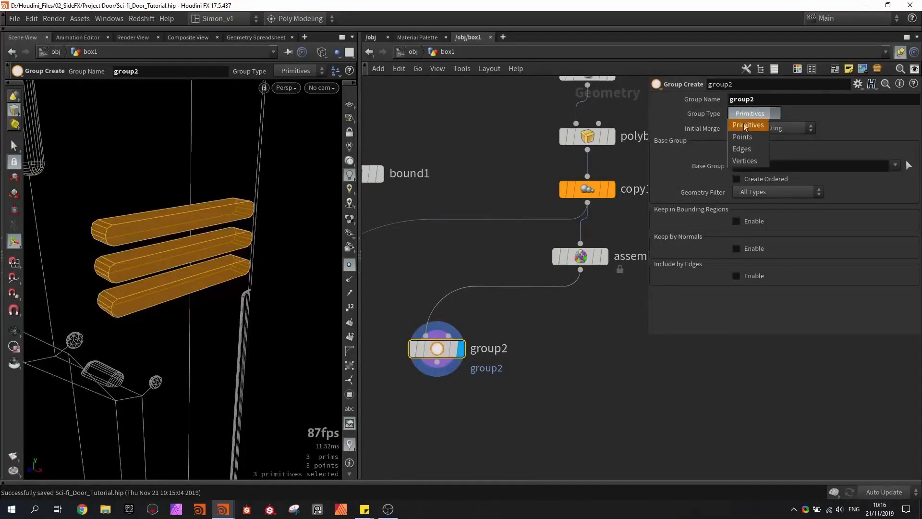
{"action": "left_click", "coordinate": [744, 129]}
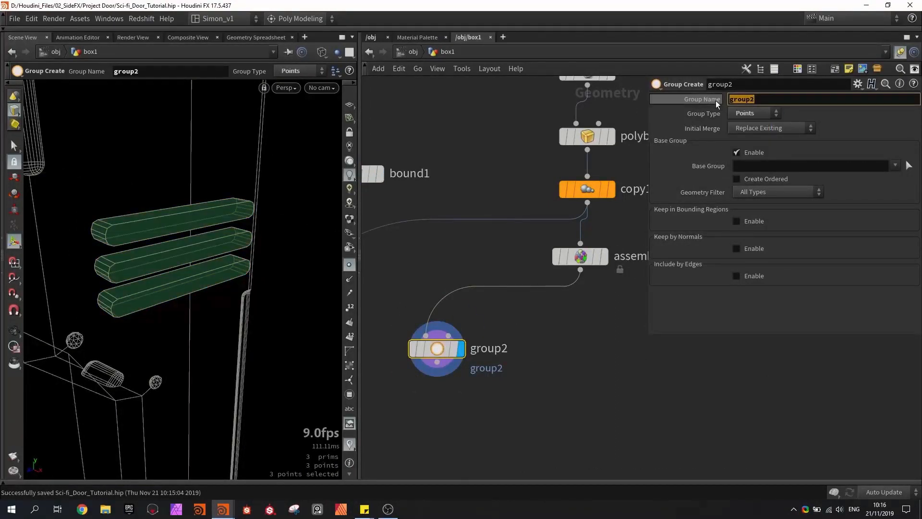
{"action": "type", "text": "To"}
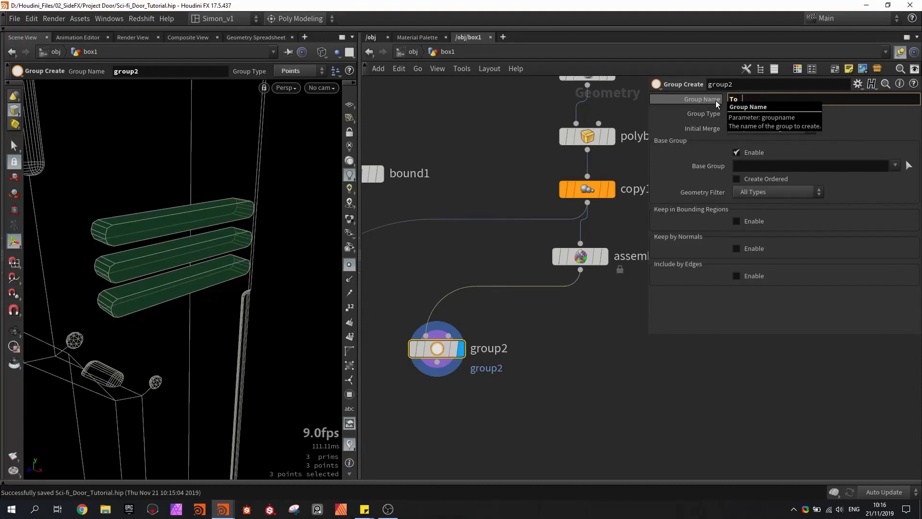
{"action": "type", "text": "_delete"}
{"action": "key", "text": "Return"}
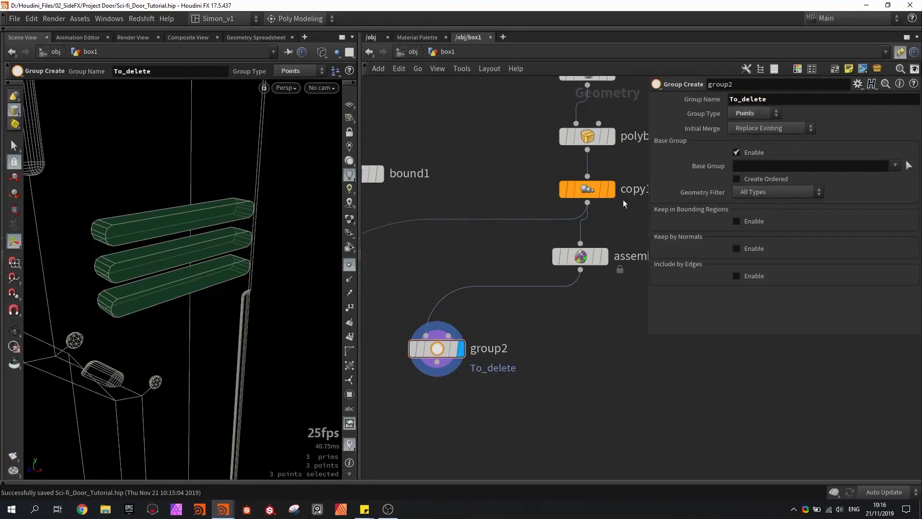
- Replace group2's base group with a Bounding Object region, using bound1 as the second input
{"action": "left_click", "coordinate": [742, 153]}
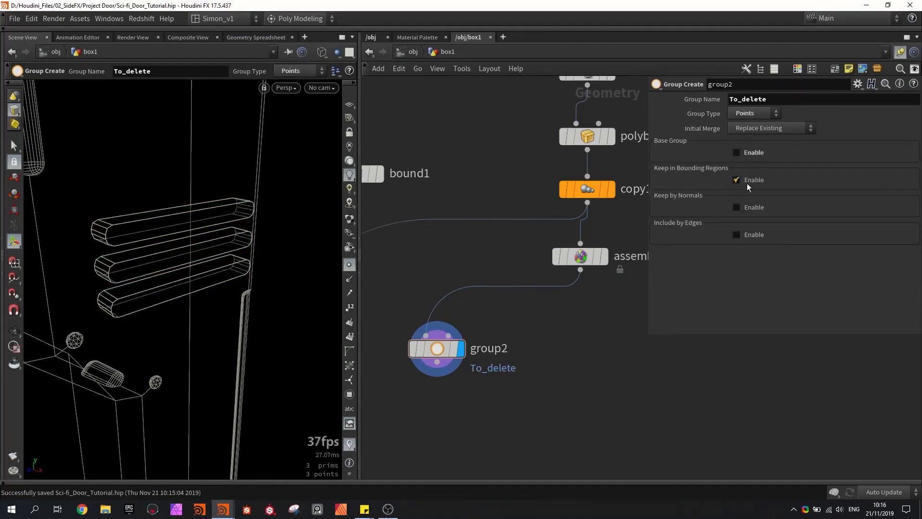
{"action": "left_click", "coordinate": [756, 192]}
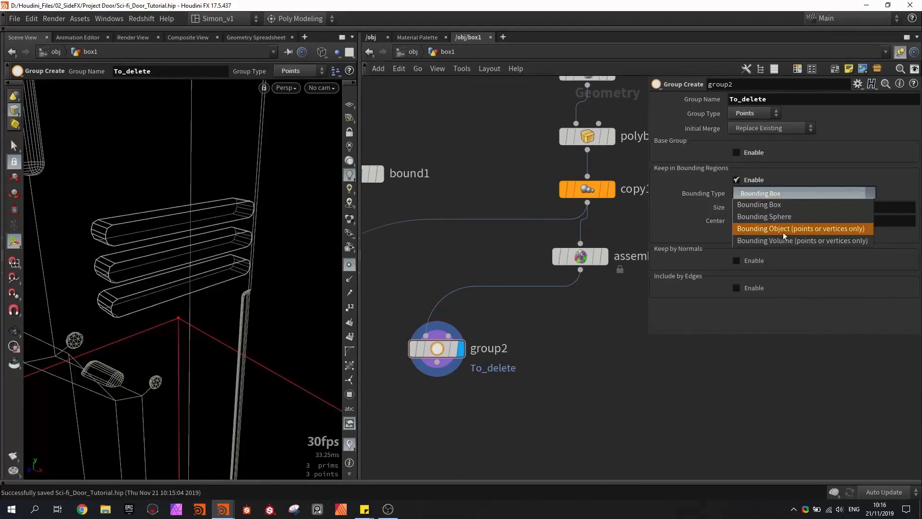
{"action": "left_click", "coordinate": [804, 229]}
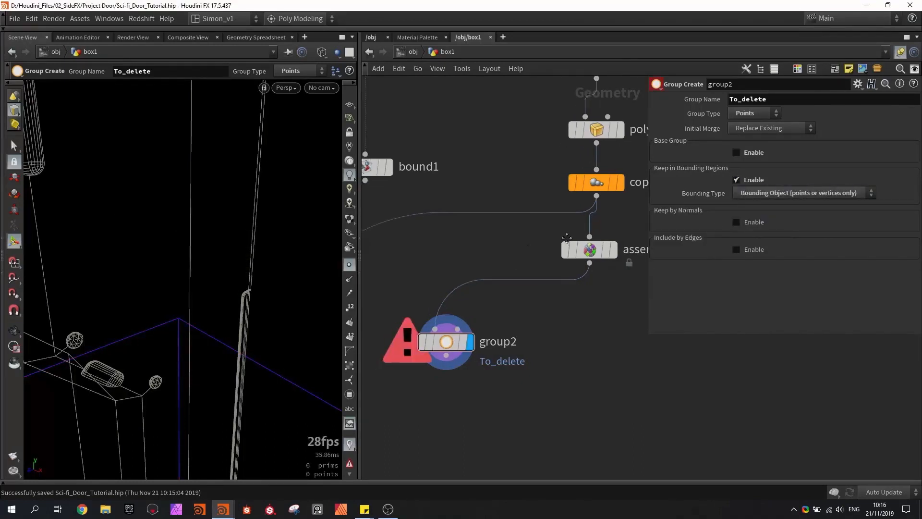
{"action": "left_click_drag", "start_coordinate": [505, 313], "coordinate": [430, 209]}
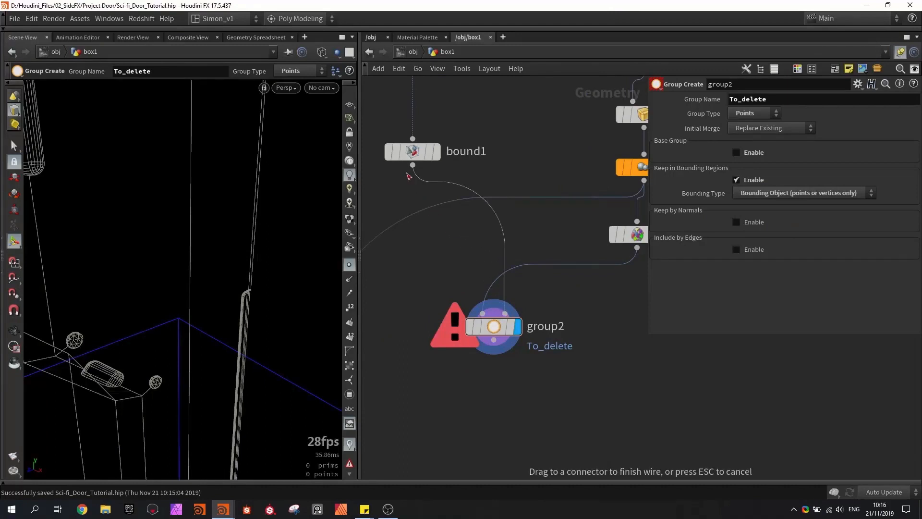
{"action": "left_click_drag", "start_coordinate": [409, 177], "coordinate": [411, 169]}
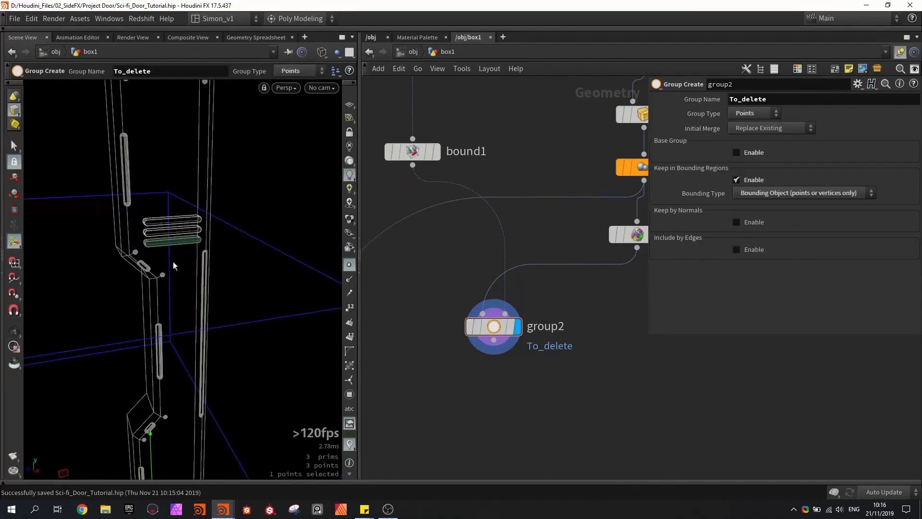
- Move box7 down the column until all three bars lie inside the bounding box, and check the selection in group2
{"action": "left_click_drag", "start_coordinate": [185, 231], "coordinate": [168, 241], "text": "alt"}
{"action": "right_click_drag", "start_coordinate": [169, 241], "coordinate": [207, 234], "text": "alt"}
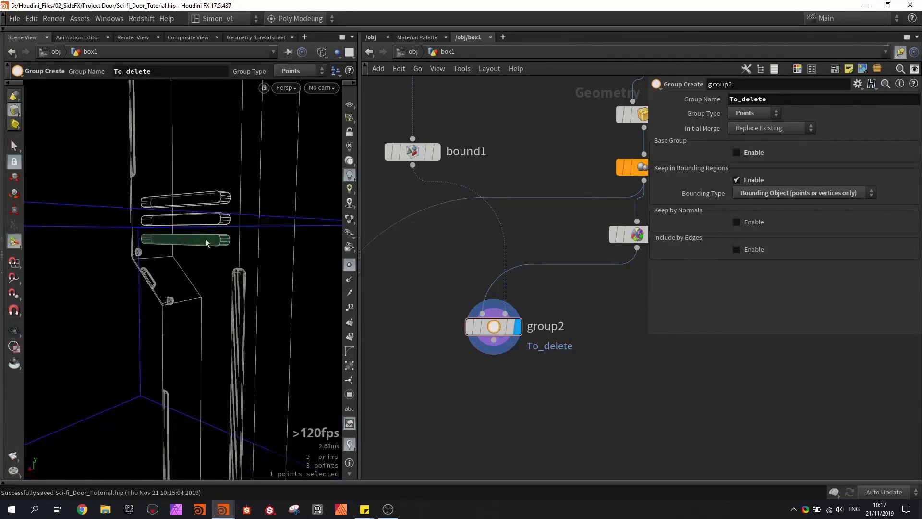
{"action": "middle_click_drag", "start_coordinate": [524, 202], "coordinate": [488, 306]}
{"action": "scroll", "coordinate": [488, 306], "scroll_direction": "down", "scroll_amount": 1}
{"action": "left_click", "coordinate": [585, 180]}
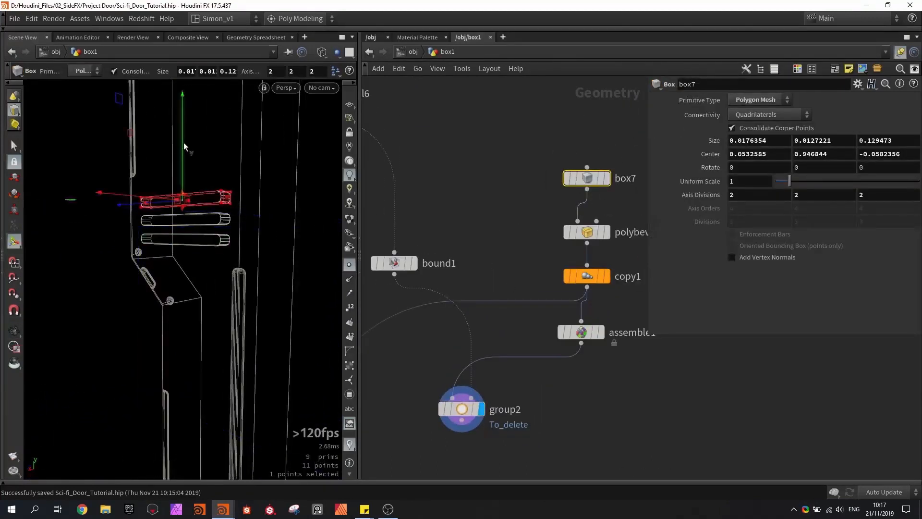
{"action": "left_click_drag", "start_coordinate": [184, 147], "coordinate": [200, 200], "text": "alt"}
{"action": "left_click", "coordinate": [463, 410]}
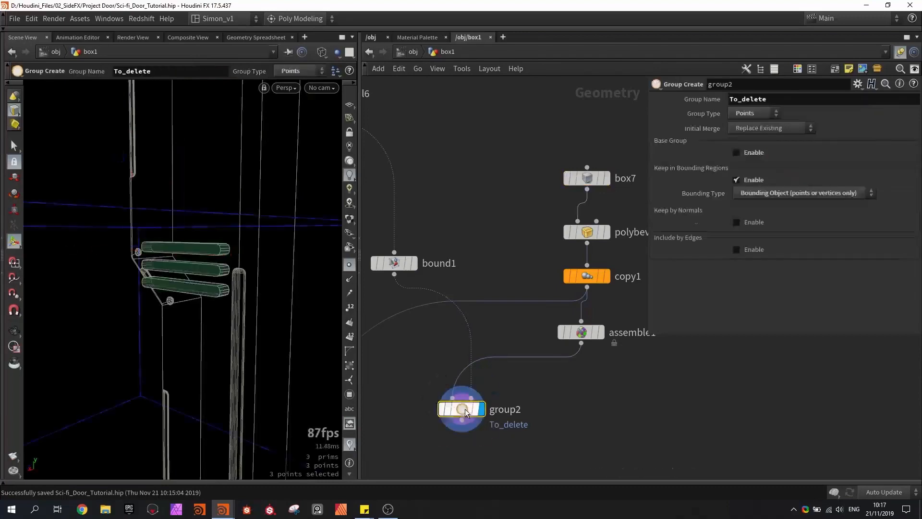
- Add a Blast node below group2 and display it
{"action": "left_click_drag", "start_coordinate": [177, 240], "coordinate": [197, 321], "text": "alt"}
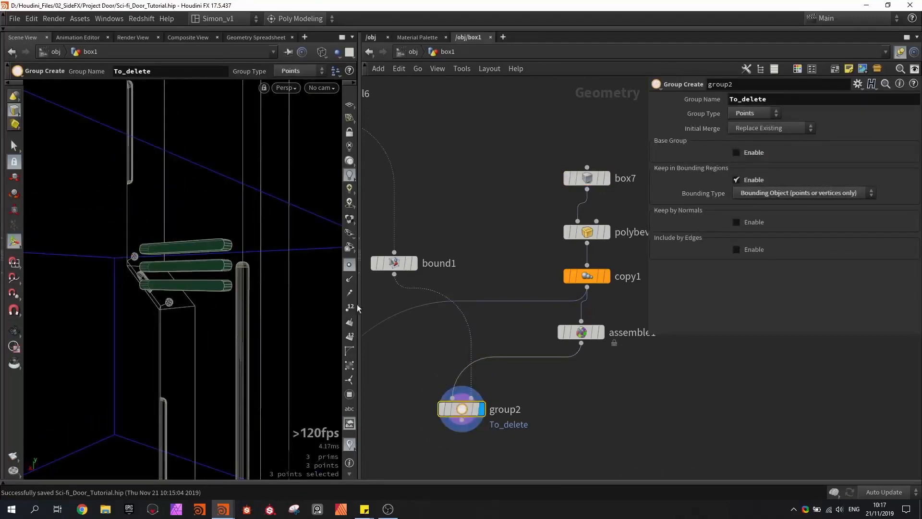
{"action": "middle_click_drag", "start_coordinate": [579, 375], "coordinate": [561, 270]}
{"action": "key", "text": "Tab"}
{"action": "type", "text": "blast"}
{"action": "key", "text": "Return"}
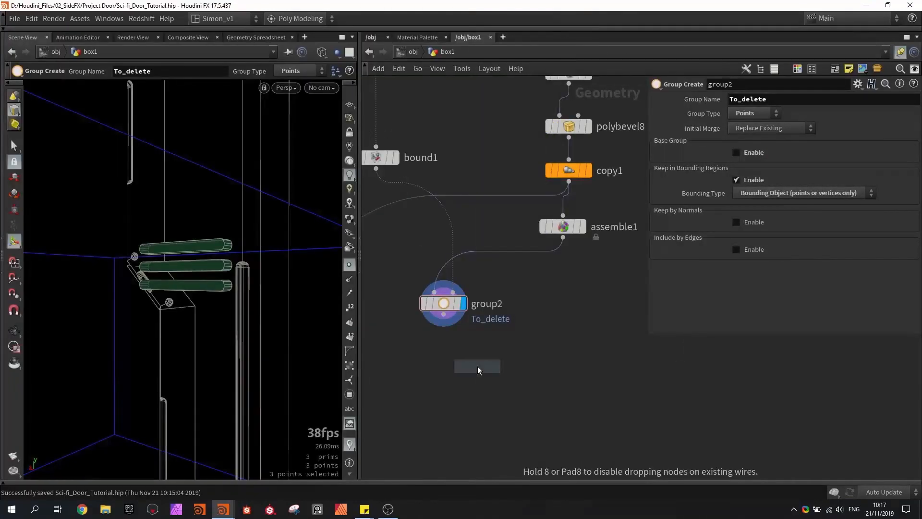
{"action": "left_click", "coordinate": [440, 371]}
{"action": "scroll", "coordinate": [437, 336], "scroll_direction": "up", "scroll_amount": 2}
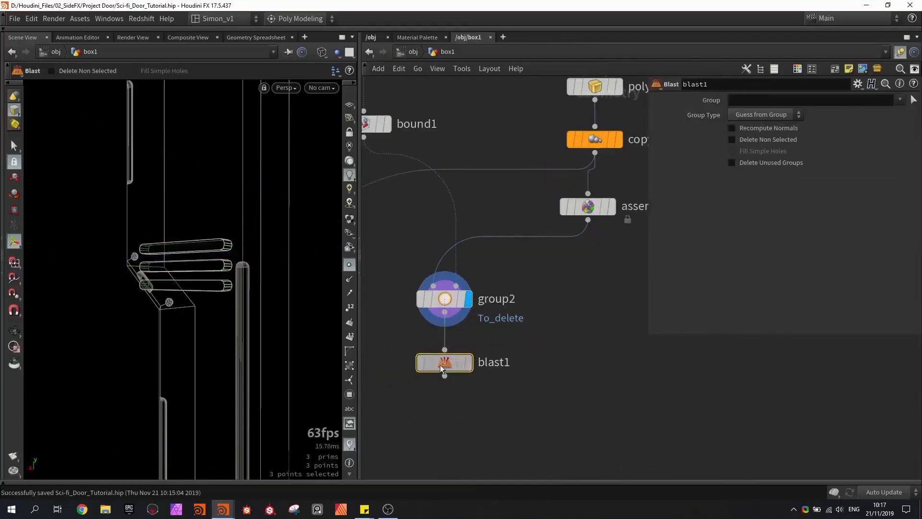
{"action": "left_click", "coordinate": [466, 352]}
- Set blast1 to delete the To_delete group
{"action": "left_click", "coordinate": [900, 101]}
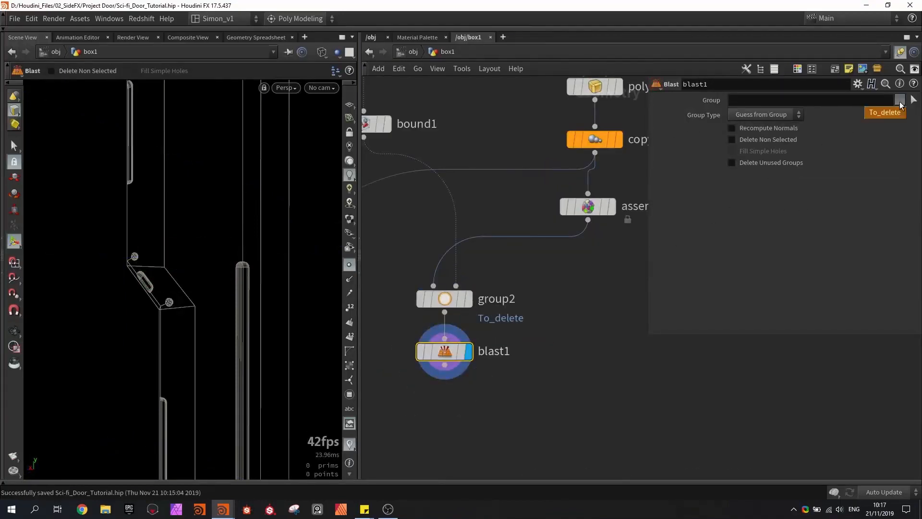
{"action": "left_click", "coordinate": [884, 112]}
{"action": "key", "text": "h"}
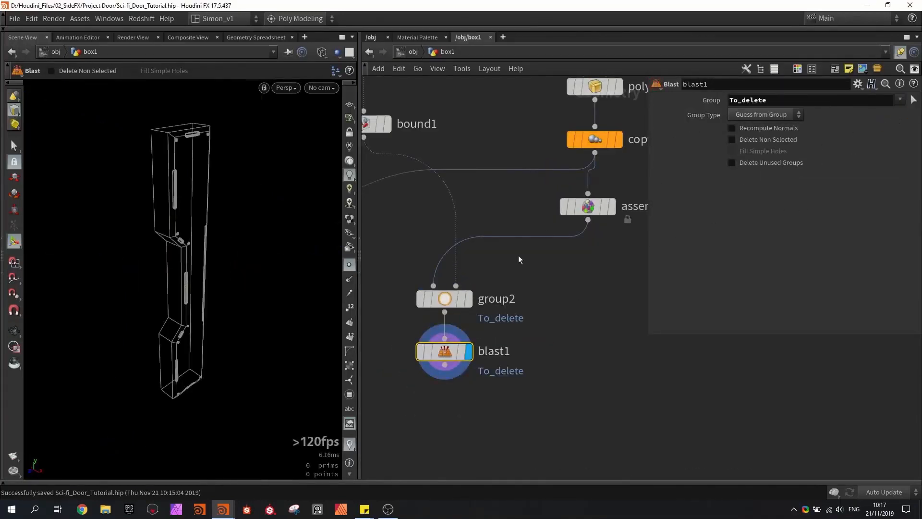
- Move box7 up the column, clear of the notch's bounding region, to a center Y of about 0.994
{"action": "middle_click_drag", "start_coordinate": [556, 125], "coordinate": [546, 225]}
{"action": "left_click", "coordinate": [585, 122]}
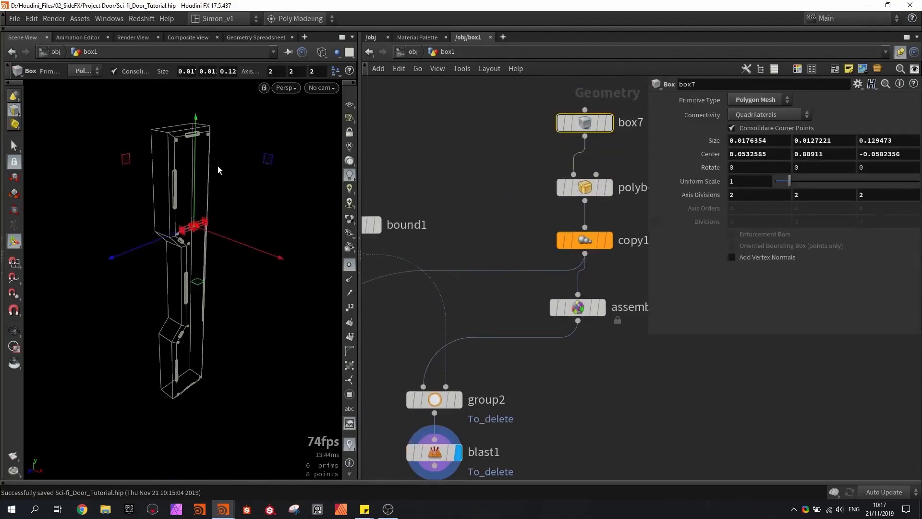
{"action": "left_click_drag", "start_coordinate": [194, 152], "coordinate": [190, 122]}
{"action": "scroll", "coordinate": [192, 192], "scroll_direction": "up", "scroll_amount": 8}
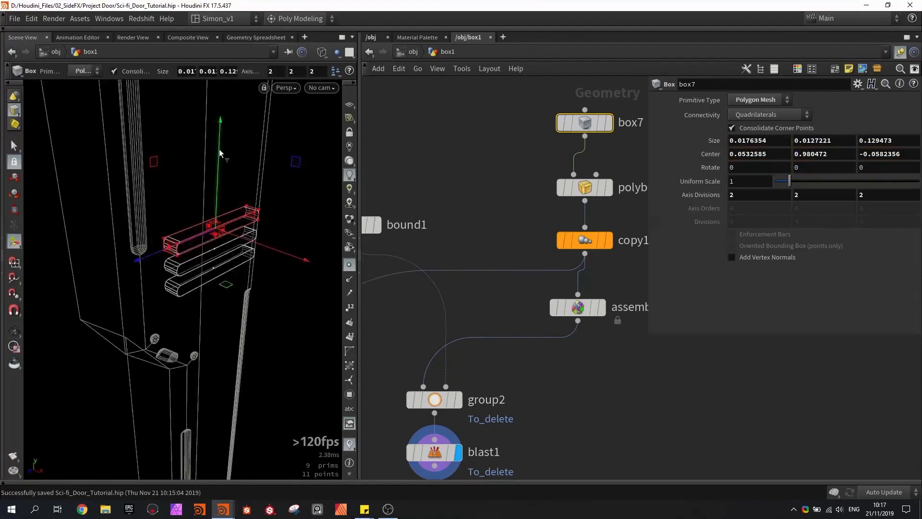
{"action": "left_click_drag", "start_coordinate": [220, 152], "coordinate": [223, 178]}
- Add an Unpack node after blast1 and display it
{"action": "middle_click_drag", "start_coordinate": [561, 370], "coordinate": [557, 244]}
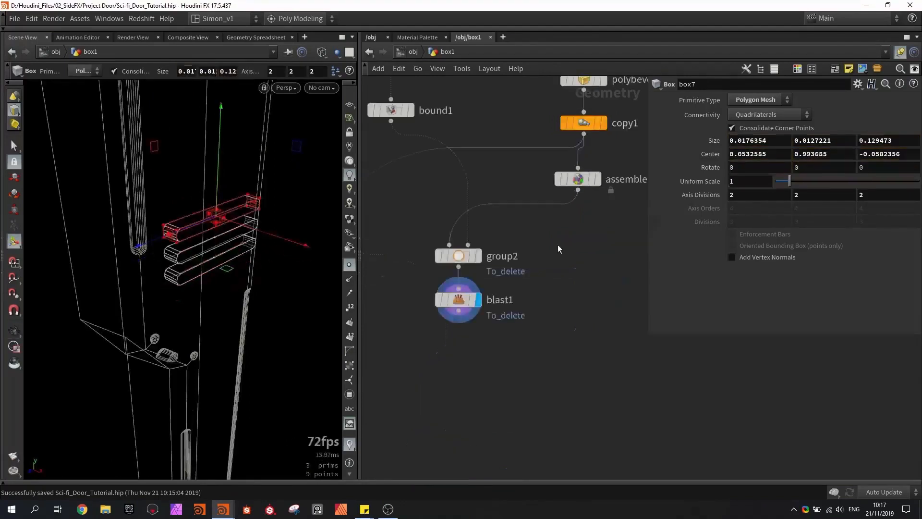
{"action": "left_click", "coordinate": [577, 179]}
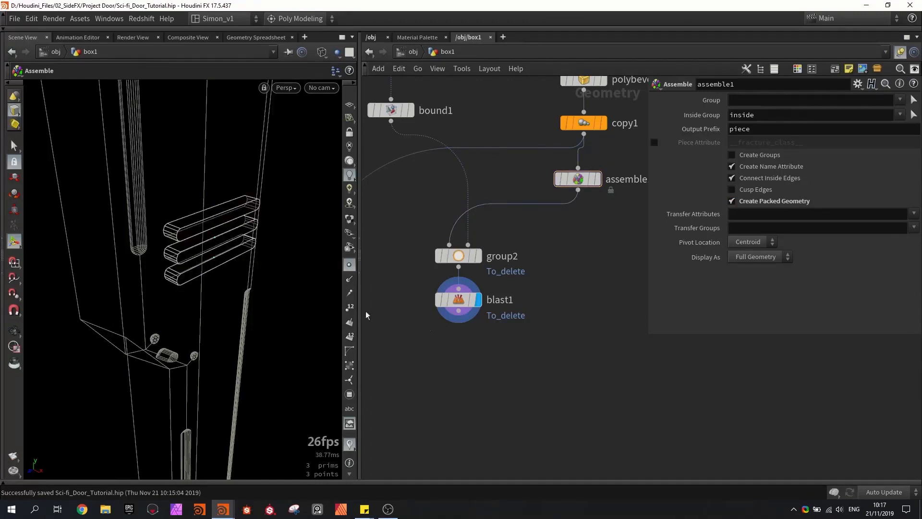
{"action": "key", "text": "Tab"}
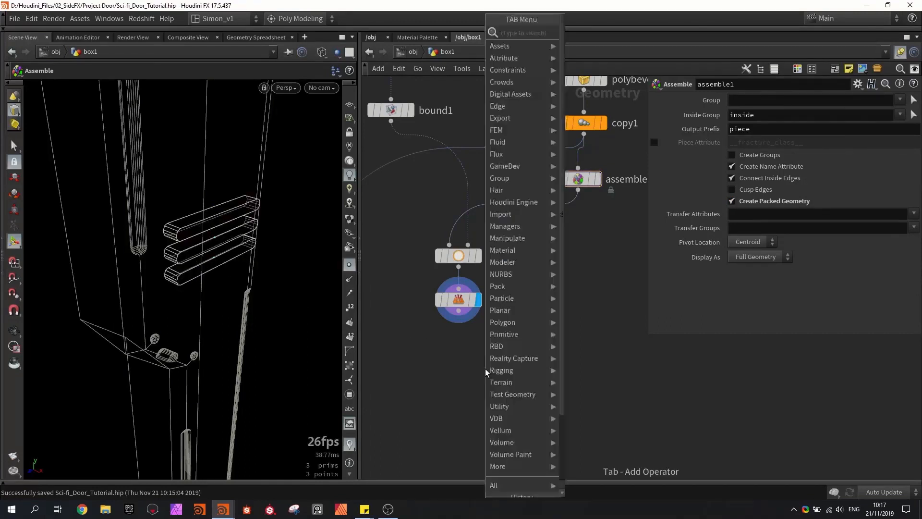
{"action": "type", "text": "unp"}
{"action": "key", "text": "Return"}
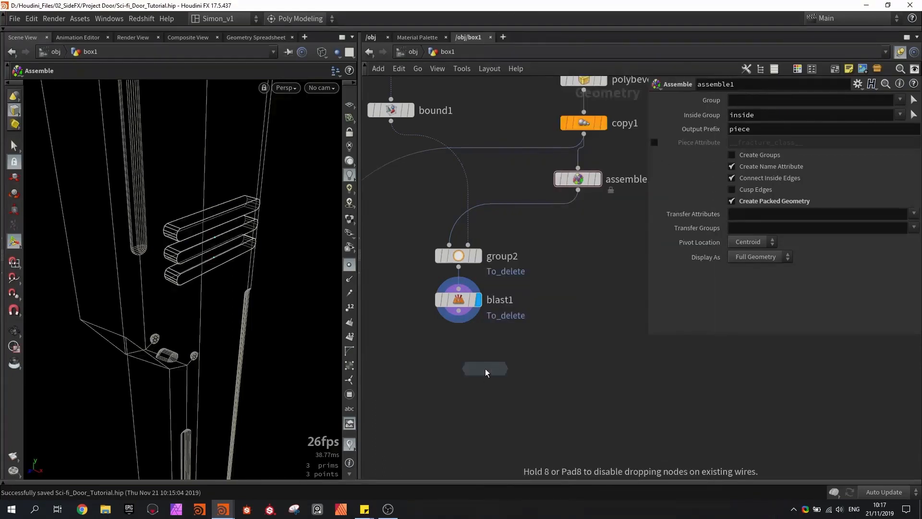
{"action": "left_click", "coordinate": [458, 361]}
{"action": "scroll", "coordinate": [459, 355], "scroll_direction": "up", "scroll_amount": 1}
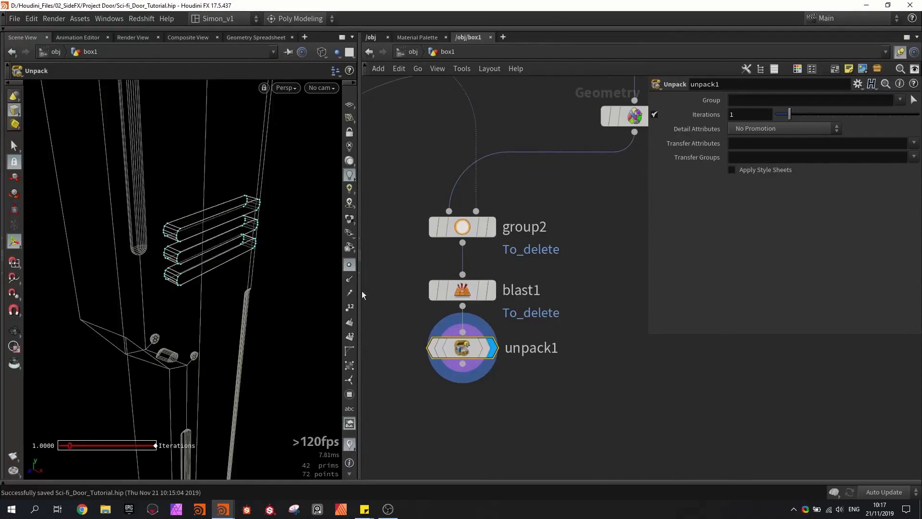
- Turn off the point display and select a face on the middle bar to check the unpacked geometry
{"action": "left_click", "coordinate": [353, 266]}
{"action": "key", "text": "s"}
{"action": "left_click", "coordinate": [215, 243]}
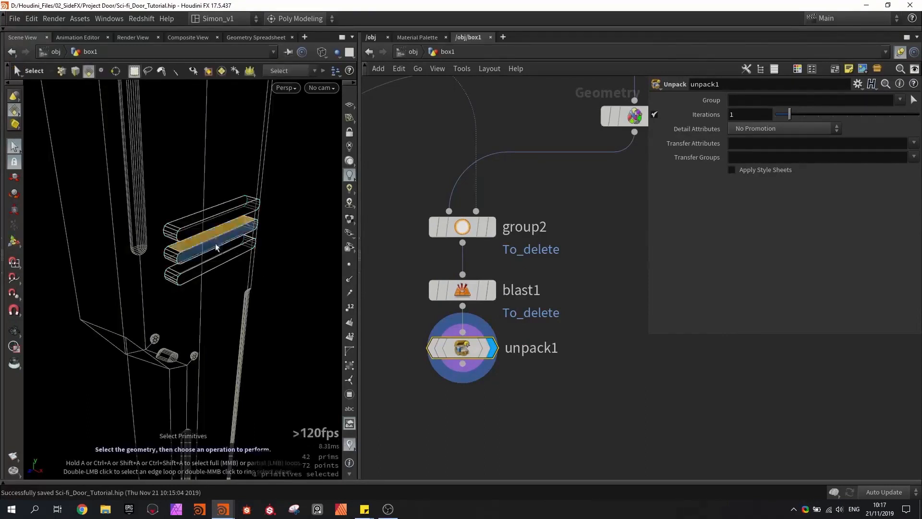
{"action": "left_click_drag", "start_coordinate": [215, 244], "coordinate": [183, 255], "text": "alt"}
{"action": "left_click", "coordinate": [186, 251]}
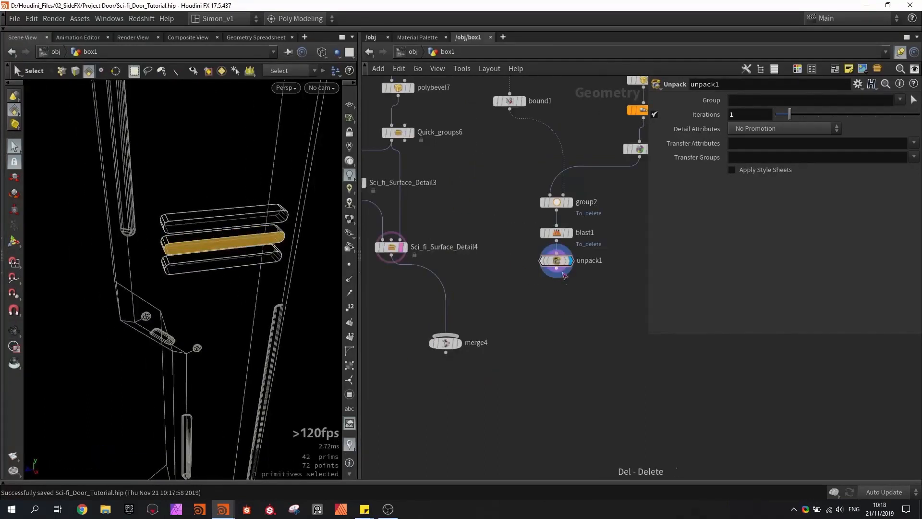
- Connect unpack1 to merge4, display the merged column and show it shaded
{"action": "left_click_drag", "start_coordinate": [557, 269], "coordinate": [453, 335]}
{"action": "left_click", "coordinate": [459, 344]}
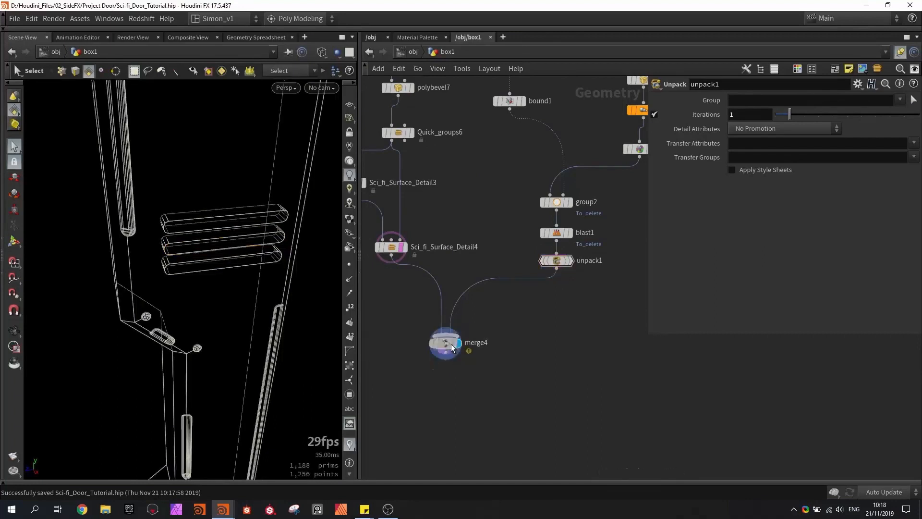
{"action": "left_click", "coordinate": [451, 346]}
{"action": "key", "text": "h"}
{"action": "key", "text": "w"}
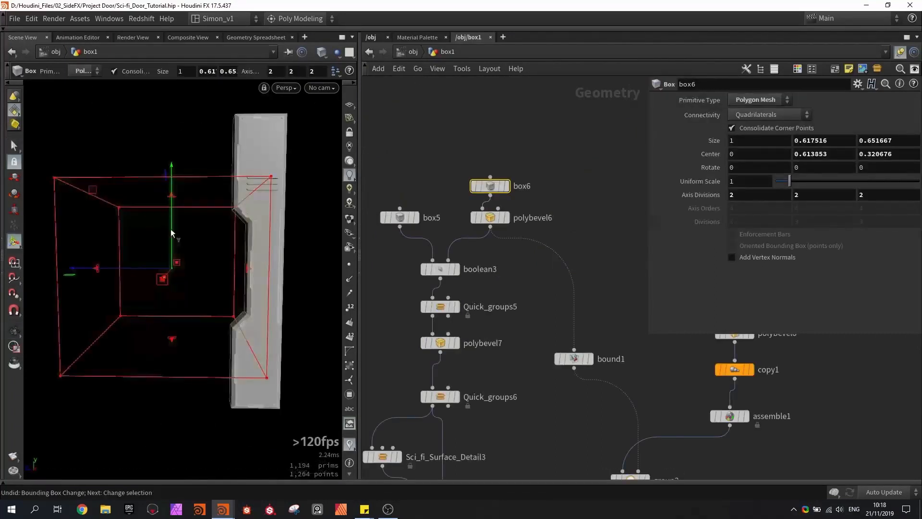
- Try raising box6 to test the notch's effect on the bars, and undo the move
{"action": "left_click_drag", "start_coordinate": [171, 229], "coordinate": [171, 188]}
{"action": "key", "text": "ctrl+z"}
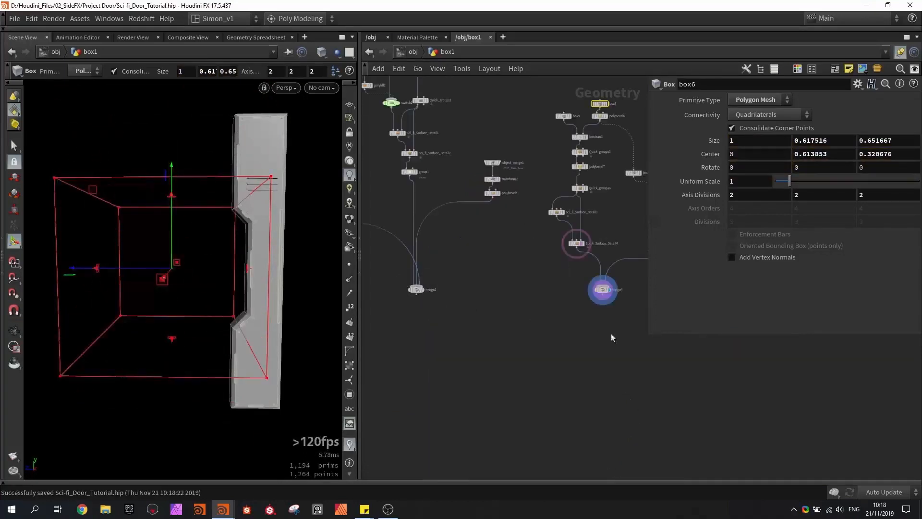
- Combine merge2 and merge4 in a new Merge node, display it and save the file
{"action": "left_click_drag", "start_coordinate": [630, 338], "coordinate": [556, 348]}
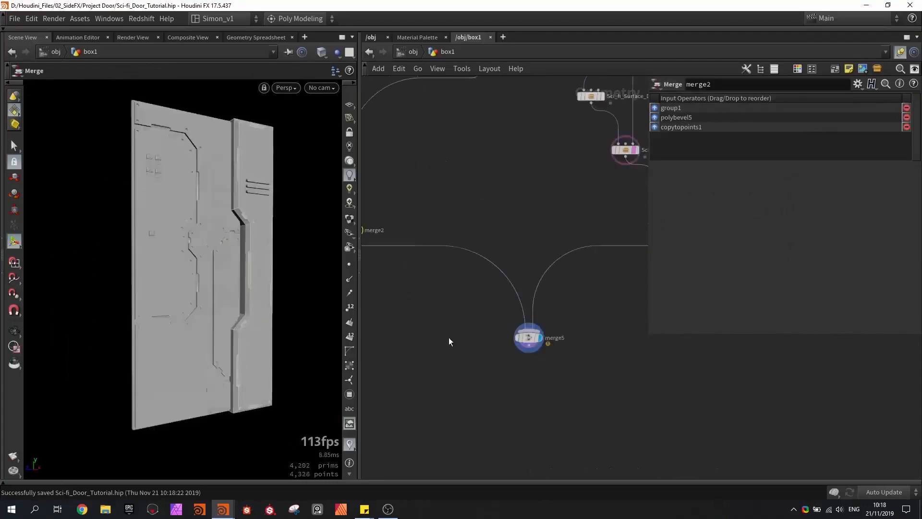
{"action": "key", "text": "Escape"}
{"action": "left_click_drag", "start_coordinate": [211, 284], "coordinate": [241, 294]}
{"action": "middle_click_drag", "start_coordinate": [546, 382], "coordinate": [511, 289]}
{"action": "key", "text": "ctrl+s"}
{"action": "scroll", "coordinate": [503, 296], "scroll_direction": "up", "scroll_amount": 4}
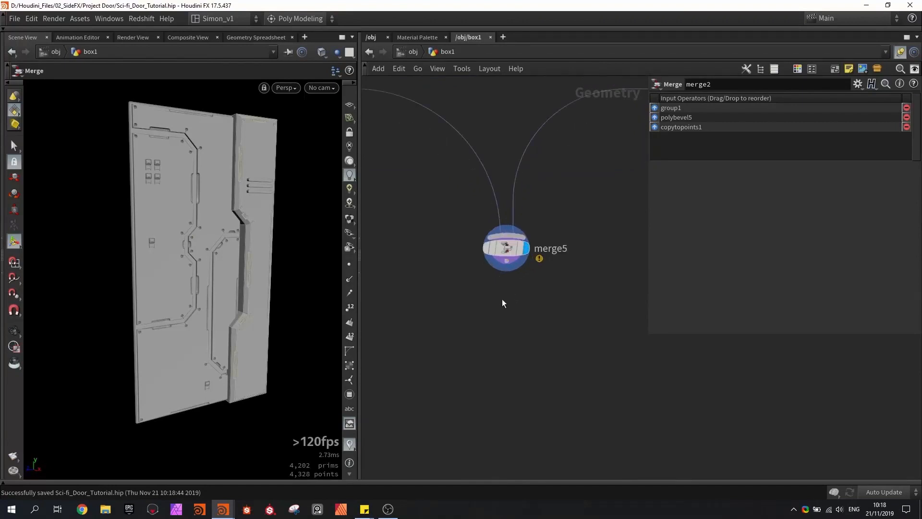
- Add a GameDev Symmetrize node after merge5 and display it
{"action": "left_click_drag", "start_coordinate": [201, 278], "coordinate": [163, 83]}
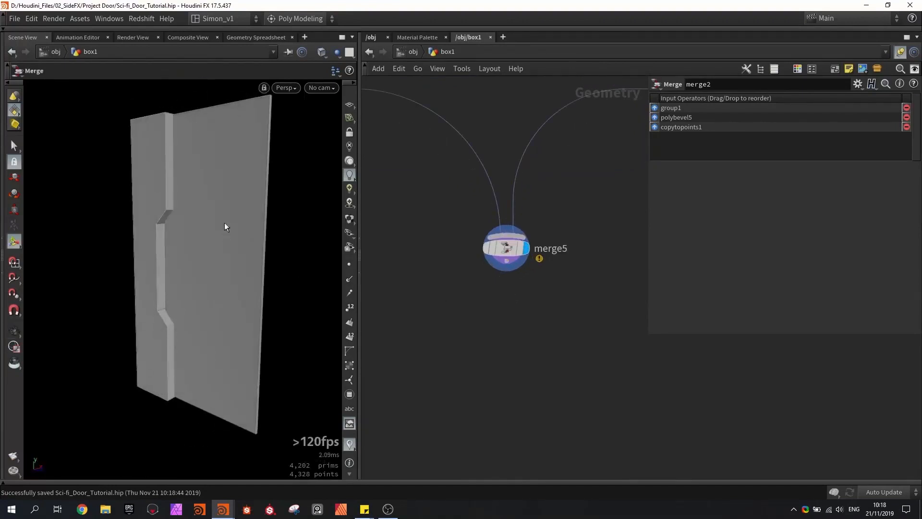
{"action": "left_click_drag", "start_coordinate": [223, 223], "coordinate": [149, 218]}
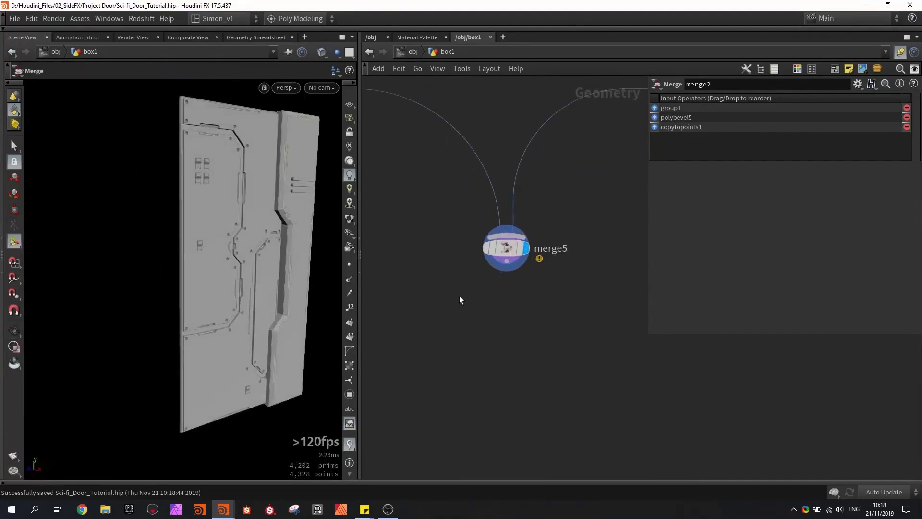
{"action": "key", "text": "Tab"}
{"action": "type", "text": "sym"}
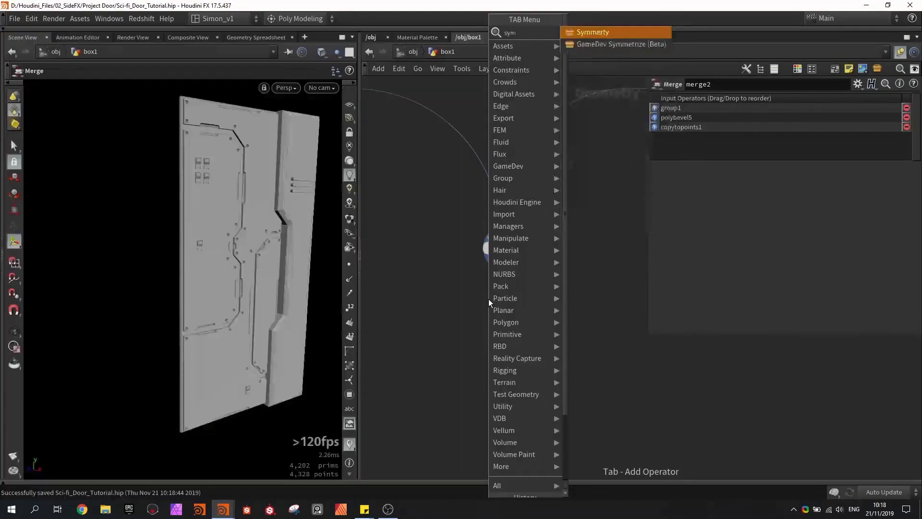
{"action": "key", "text": "Down"}
{"action": "key", "text": "Return"}
{"action": "left_click_drag", "start_coordinate": [508, 283], "coordinate": [504, 310]}
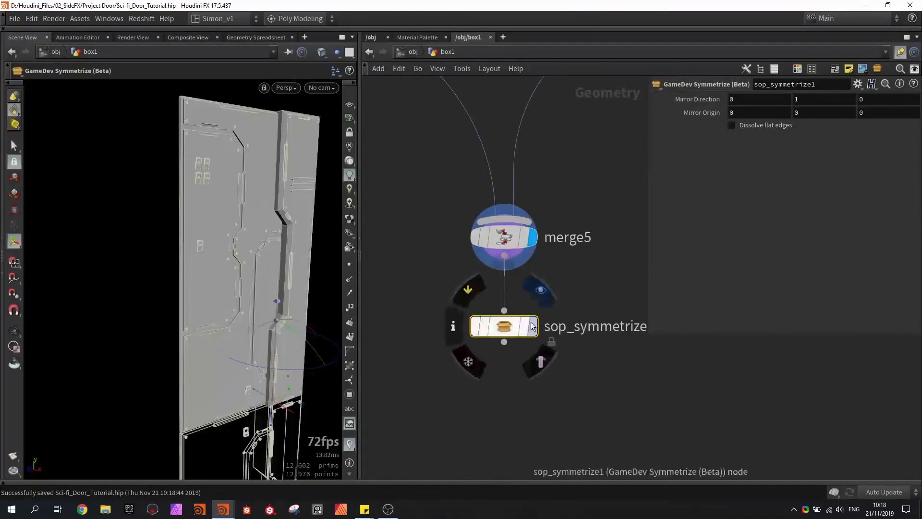
{"action": "left_click", "coordinate": [533, 327]}
- Inspect the mirrored door and set the symmetrize node's mirror direction to 1, 0, 0
{"action": "key", "text": "space+g"}
{"action": "left_click_drag", "start_coordinate": [138, 262], "coordinate": [172, 263]}
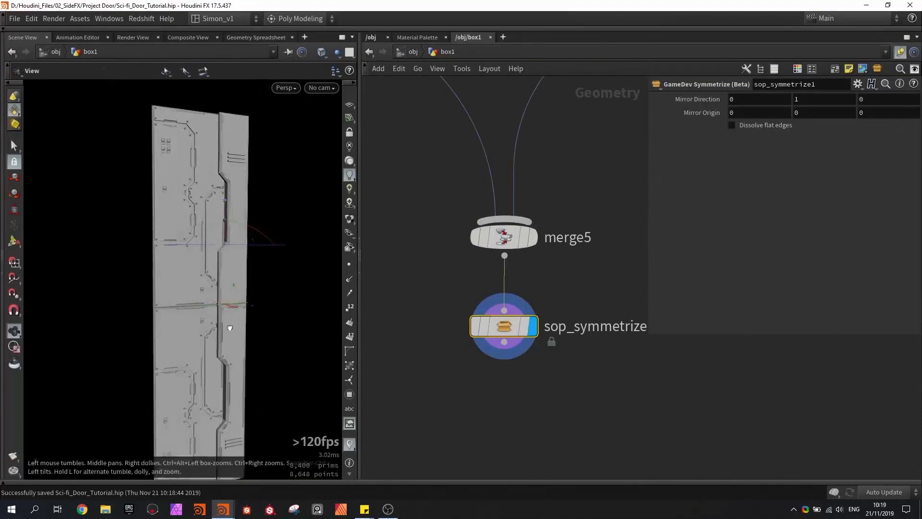
{"action": "left_click_drag", "start_coordinate": [226, 322], "coordinate": [236, 272]}
{"action": "key", "text": "Return"}
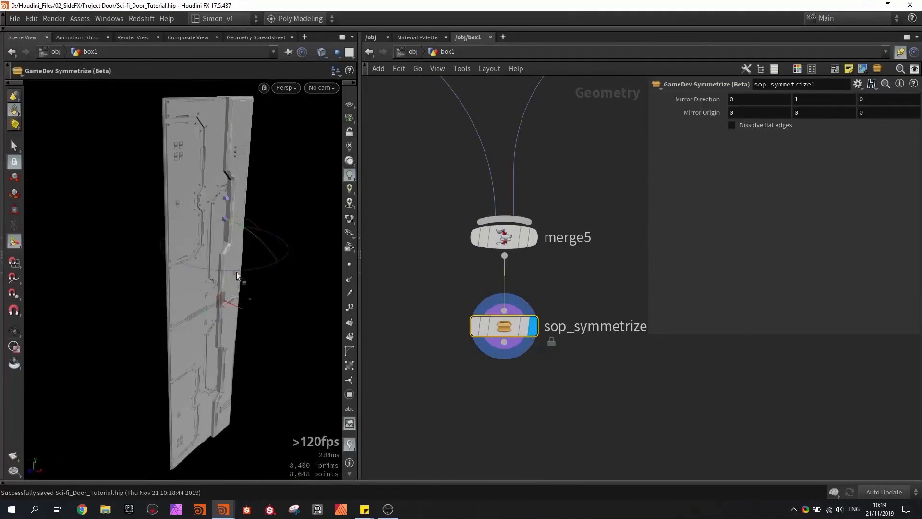
{"action": "left_click_drag", "start_coordinate": [250, 230], "coordinate": [281, 339]}
{"action": "key", "text": "Escape"}
{"action": "left_click_drag", "start_coordinate": [208, 232], "coordinate": [106, 215]}
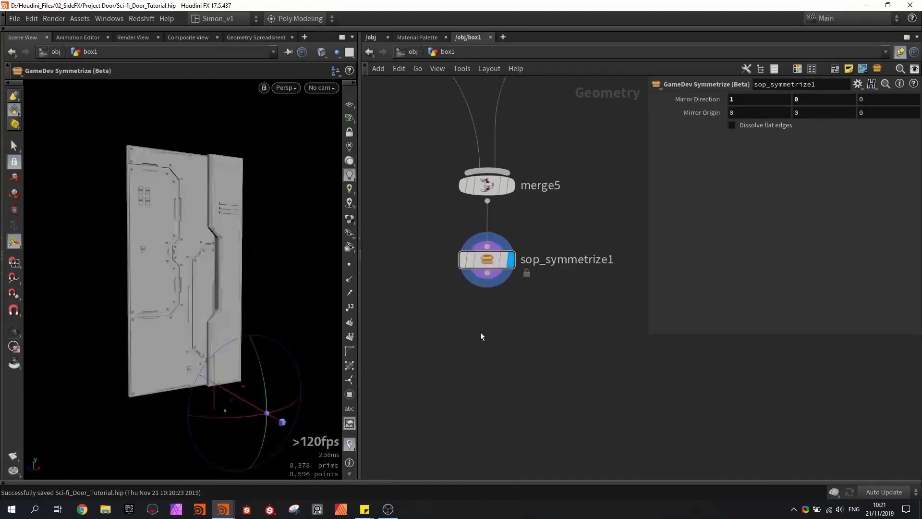
- Add an Attribute Create node after sop_symmetrize1 and display it
{"action": "key", "text": "Tab"}
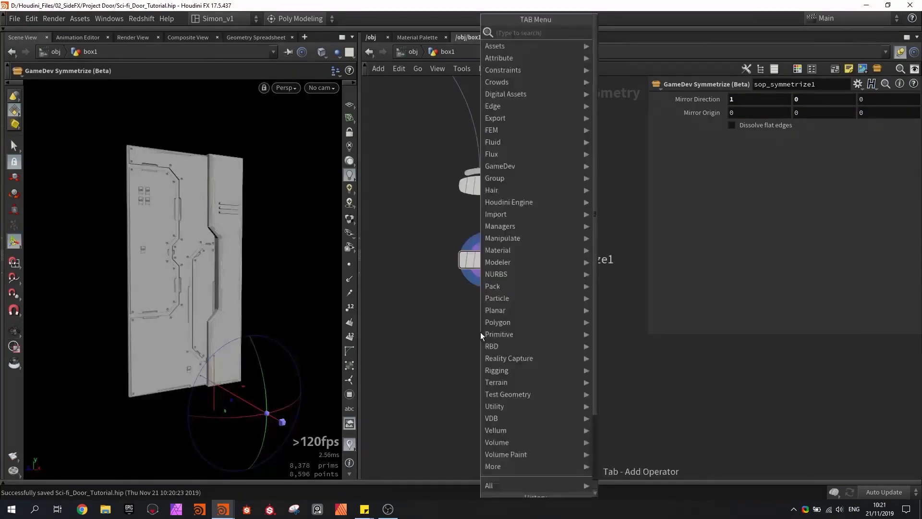
{"action": "type", "text": "att"}
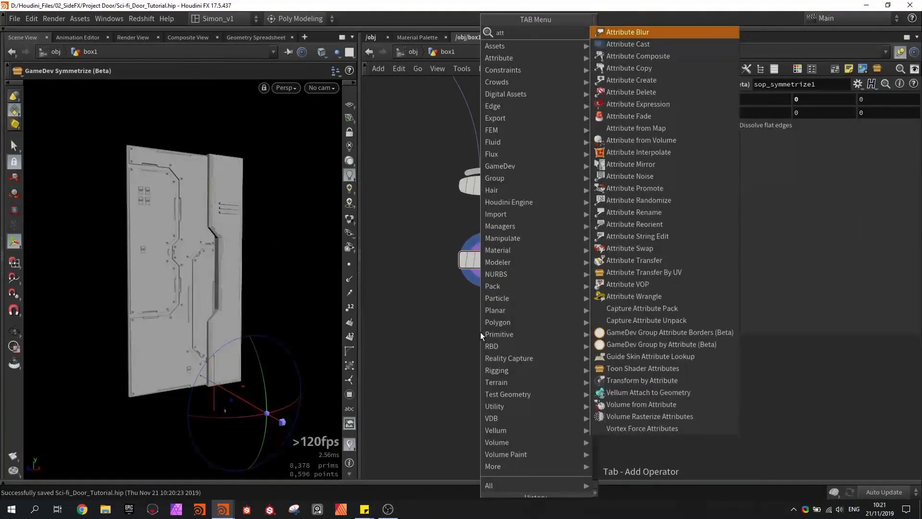
{"action": "type", "text": " cr"}
{"action": "key", "text": "Return"}
{"action": "key", "text": "Return"}
{"action": "key", "text": "r"}
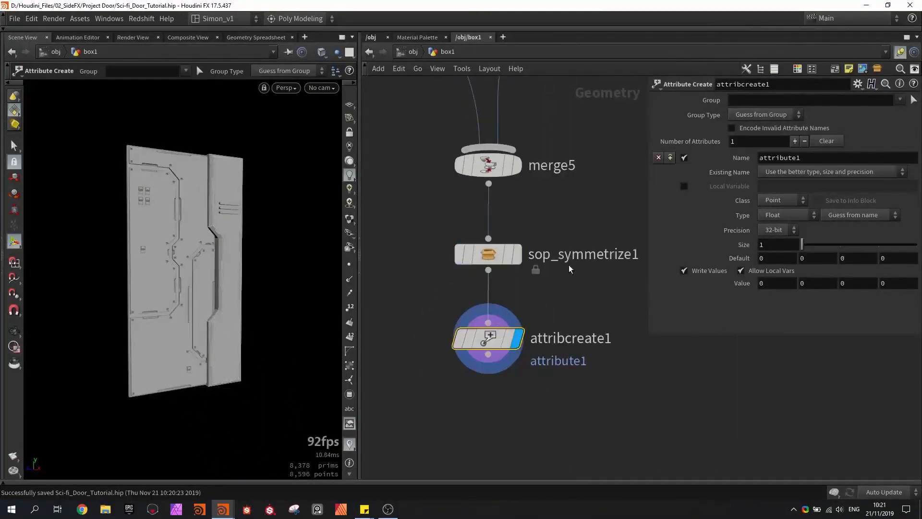
- Name the new attribute ID_index and set its value to 1
{"action": "double_click", "coordinate": [792, 160]}
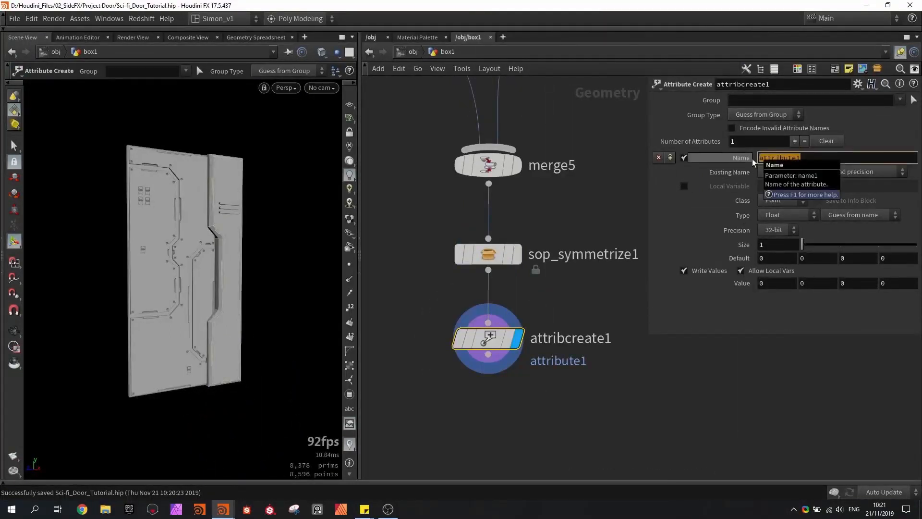
{"action": "type", "text": "ID_index"}
{"action": "key", "text": "Return"}
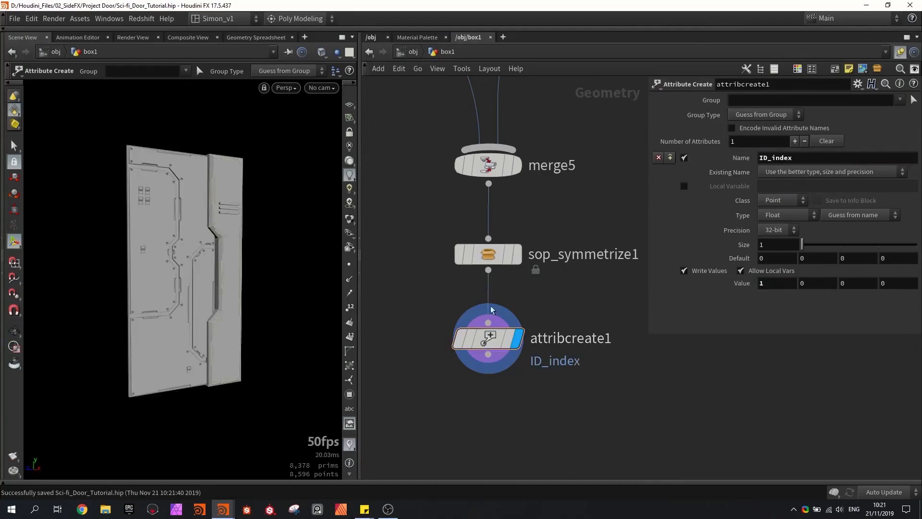
- Set the ID_index attribute's class to Primitive and its type to Integer
{"action": "left_click_drag", "start_coordinate": [212, 163], "coordinate": [195, 180]}
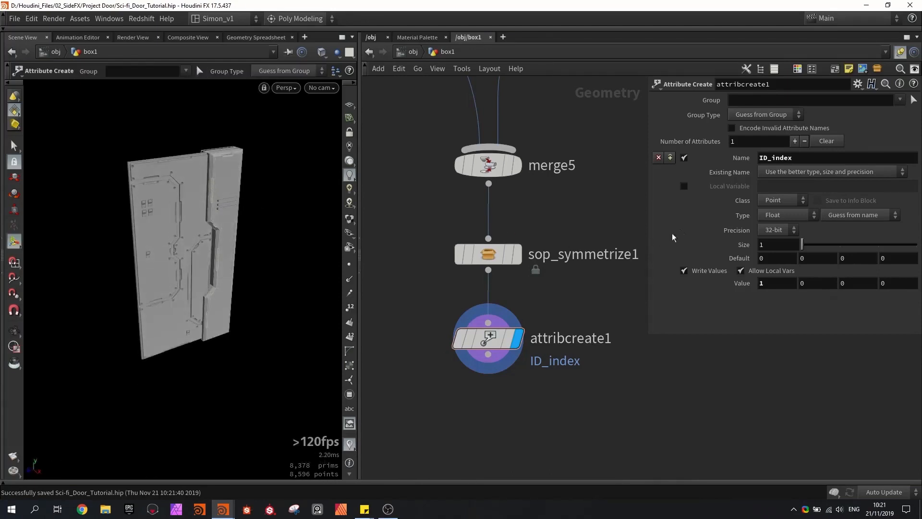
{"action": "left_click", "coordinate": [768, 200]}
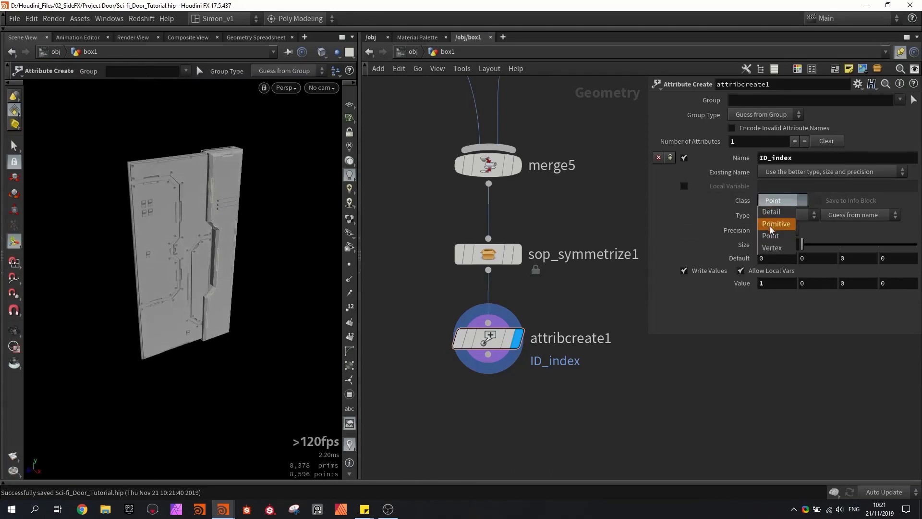
{"action": "left_click", "coordinate": [771, 224]}
{"action": "left_click", "coordinate": [776, 215]}
{"action": "left_click", "coordinate": [771, 229]}
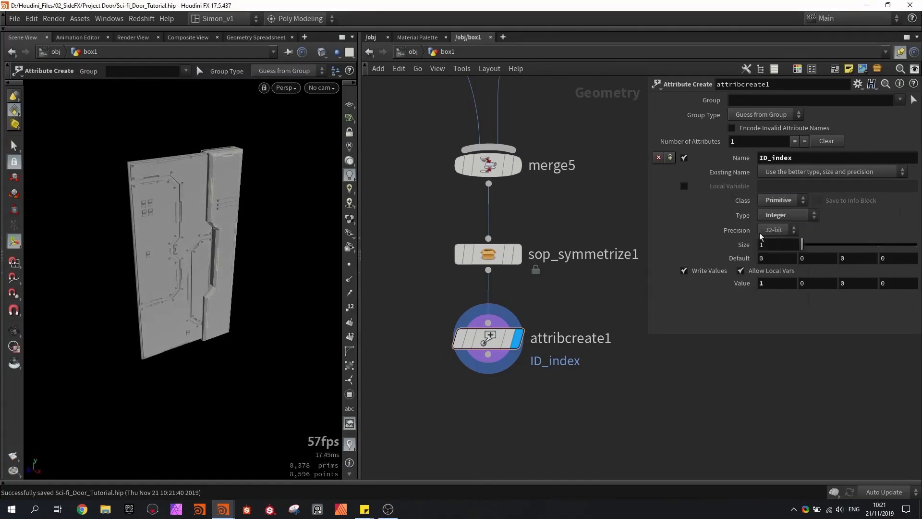
{"action": "scroll", "coordinate": [621, 197], "scroll_direction": "down", "scroll_amount": 5}
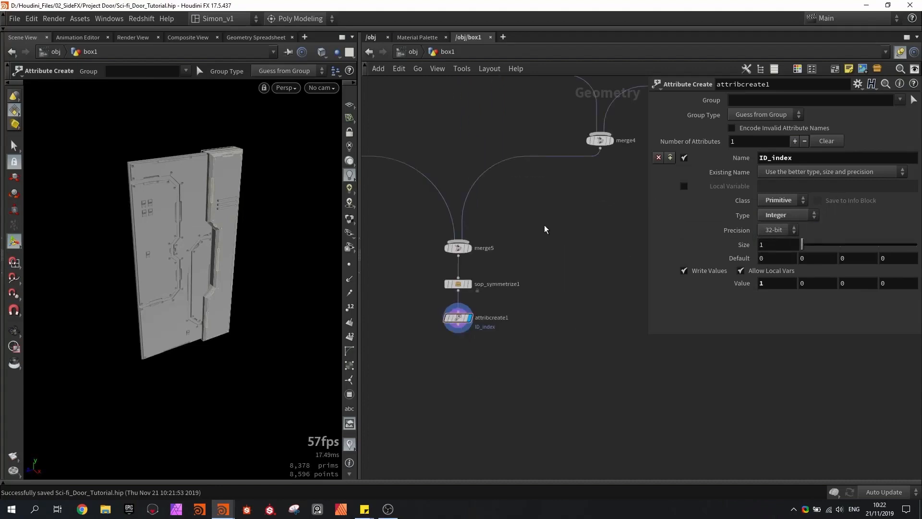
{"action": "middle_click_drag", "start_coordinate": [540, 241], "coordinate": [563, 201]}
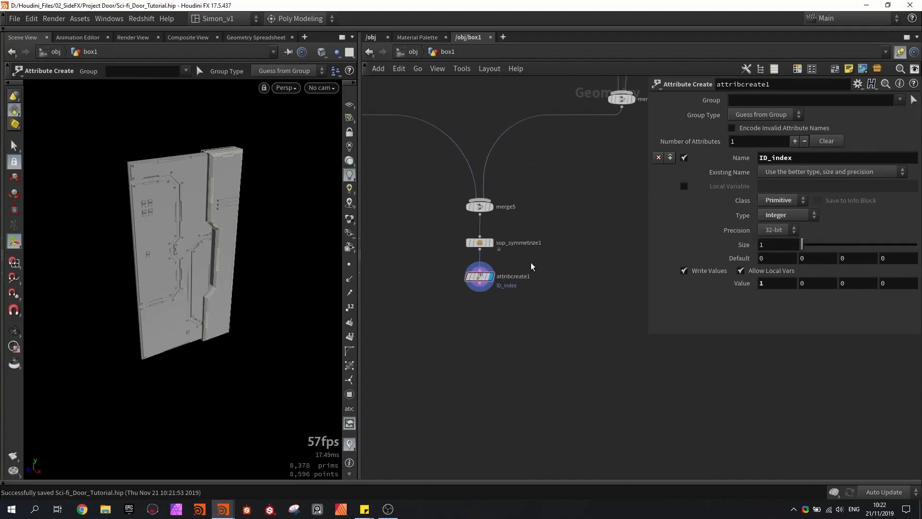
- Add a Mirror node after attribcreate1 and display it
{"action": "scroll", "coordinate": [495, 293], "scroll_direction": "up", "scroll_amount": 3}
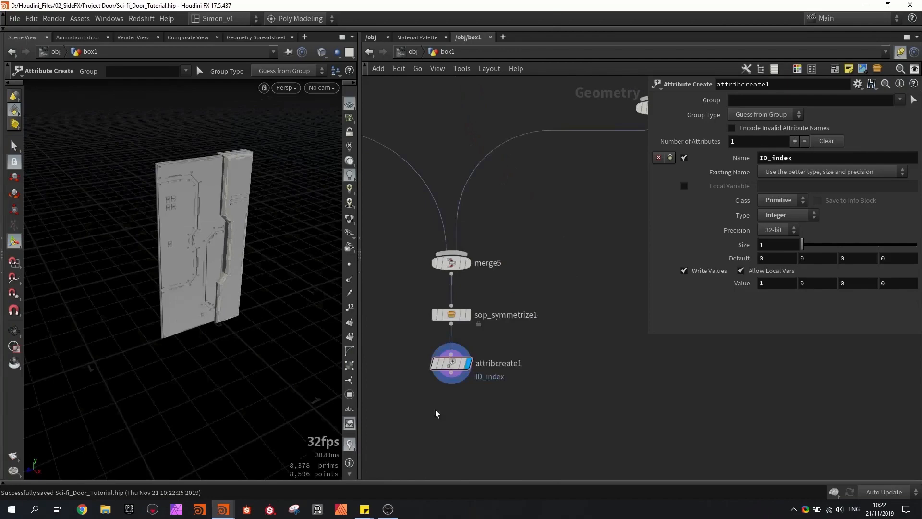
{"action": "key", "text": "Tab"}
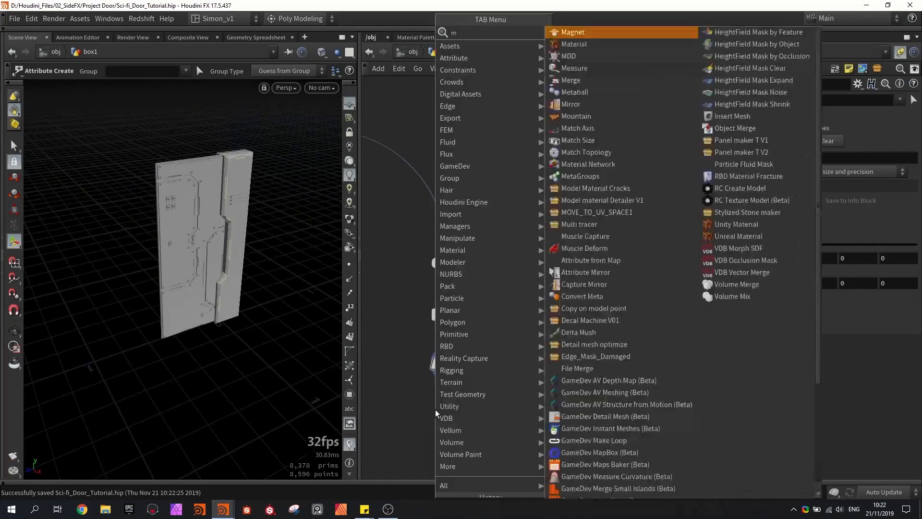
{"action": "type", "text": "merge"}
{"action": "key", "text": "Return"}
{"action": "left_click", "coordinate": [436, 413]}
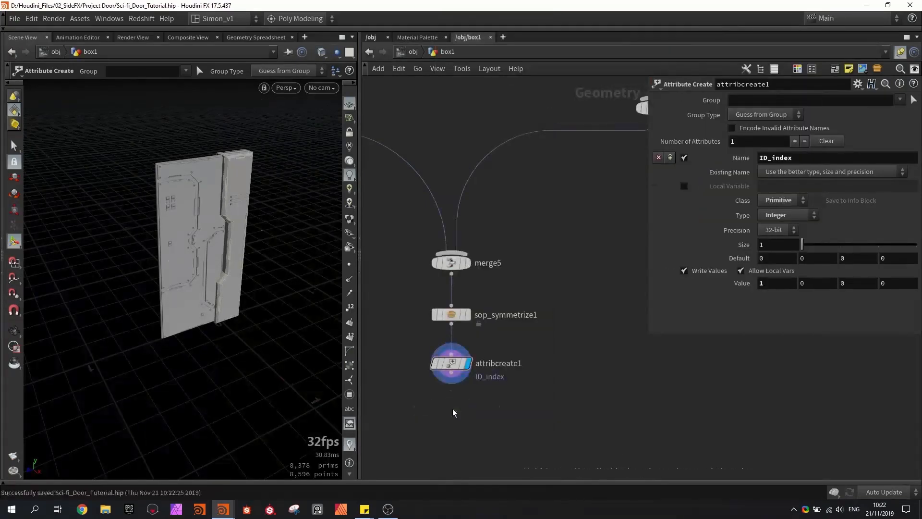
{"action": "scroll", "coordinate": [449, 384], "scroll_direction": "up", "scroll_amount": 3}
{"action": "left_click", "coordinate": [484, 427]}
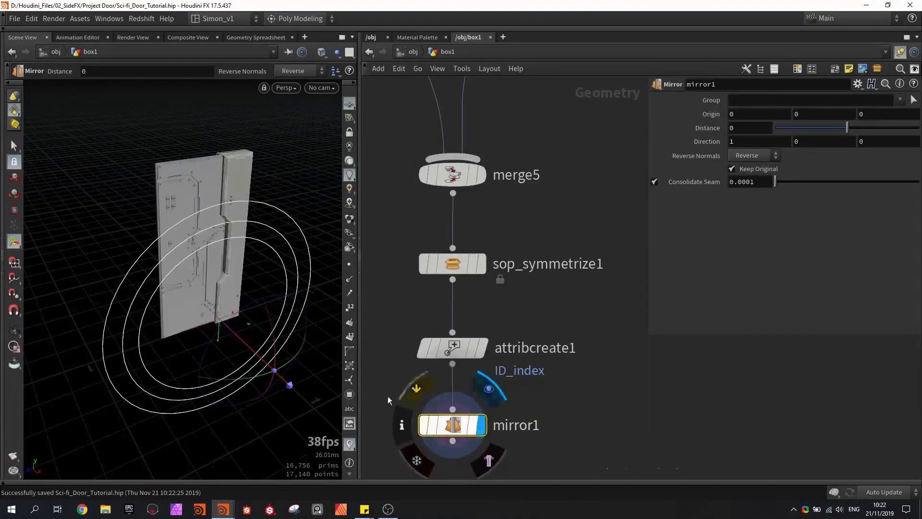
- Shift the frame column's base box5 and its cutter box6 along Z toward the door's outer edge
{"action": "key", "text": "Escape"}
{"action": "left_click_drag", "start_coordinate": [251, 376], "coordinate": [183, 314]}
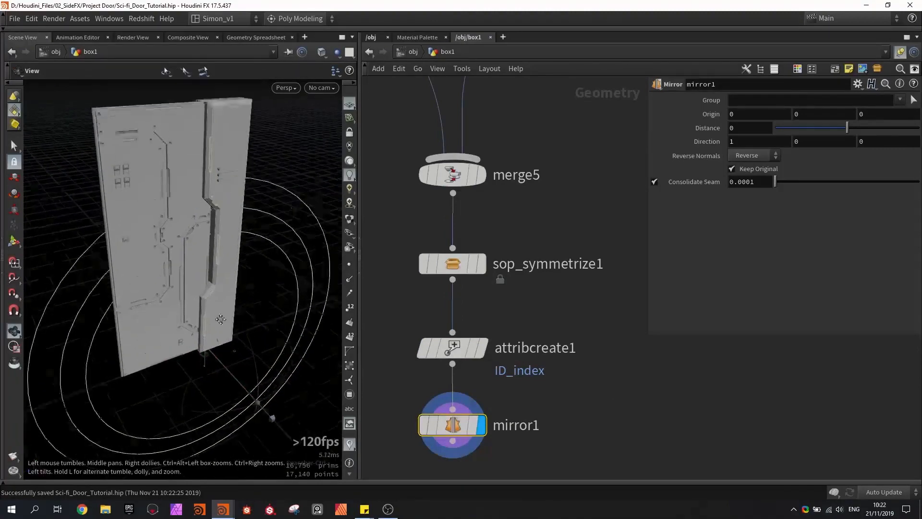
{"action": "key", "text": "Return"}
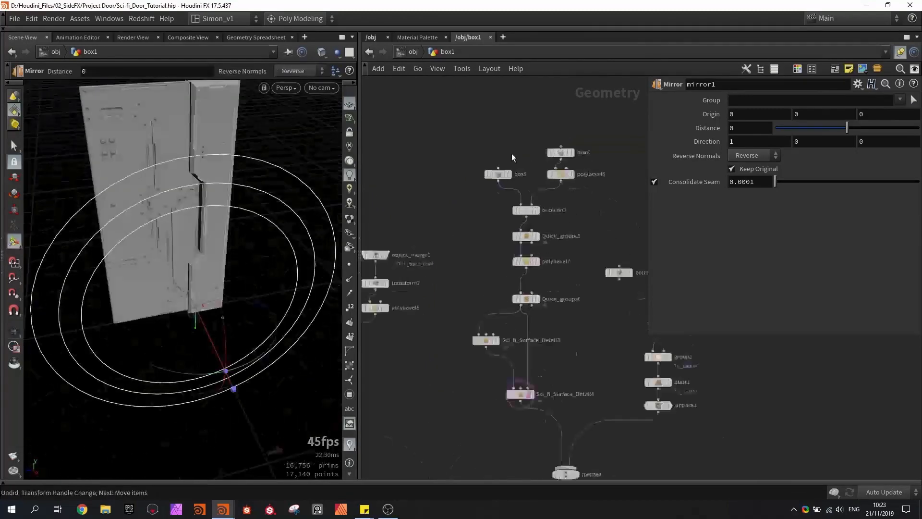
{"action": "scroll", "coordinate": [511, 154], "scroll_direction": "up", "scroll_amount": 4}
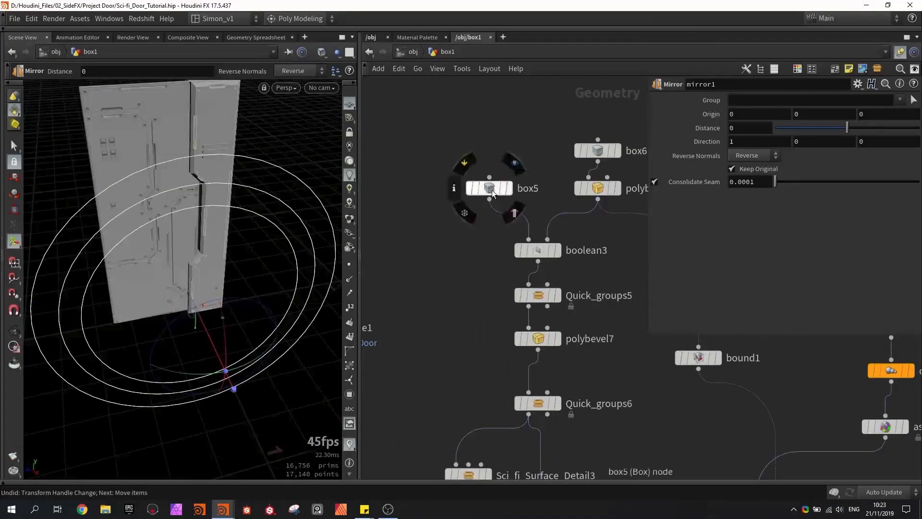
{"action": "left_click", "coordinate": [491, 190]}
{"action": "left_click_drag", "start_coordinate": [152, 227], "coordinate": [20, 226]}
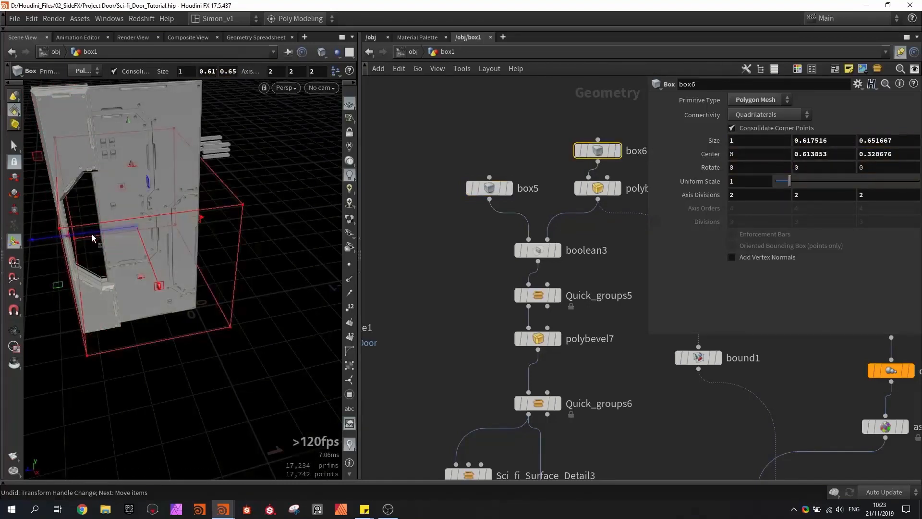
{"action": "left_click_drag", "start_coordinate": [91, 234], "coordinate": [113, 234]}
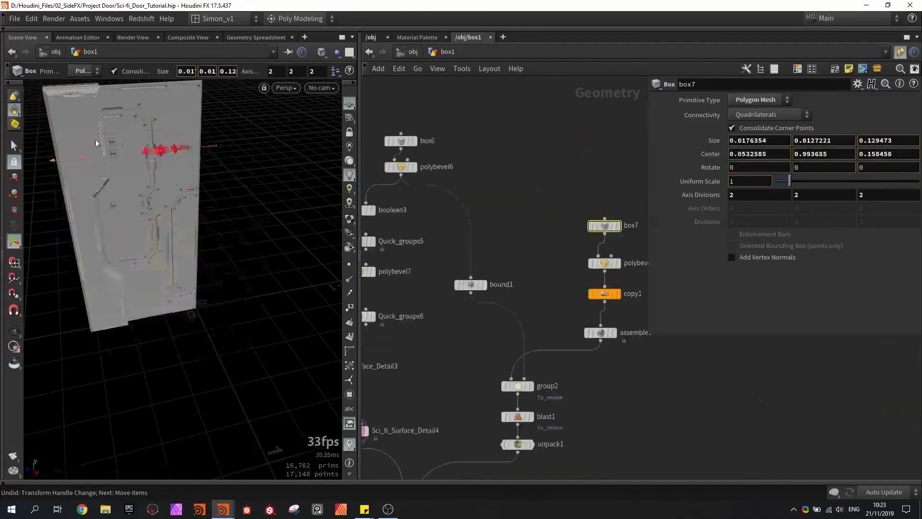
- Move the small slot box box7 along Z to a center of about 0.532 on the frame column, and save the scene
{"action": "left_click_drag", "start_coordinate": [30, 146], "coordinate": [26, 146]}
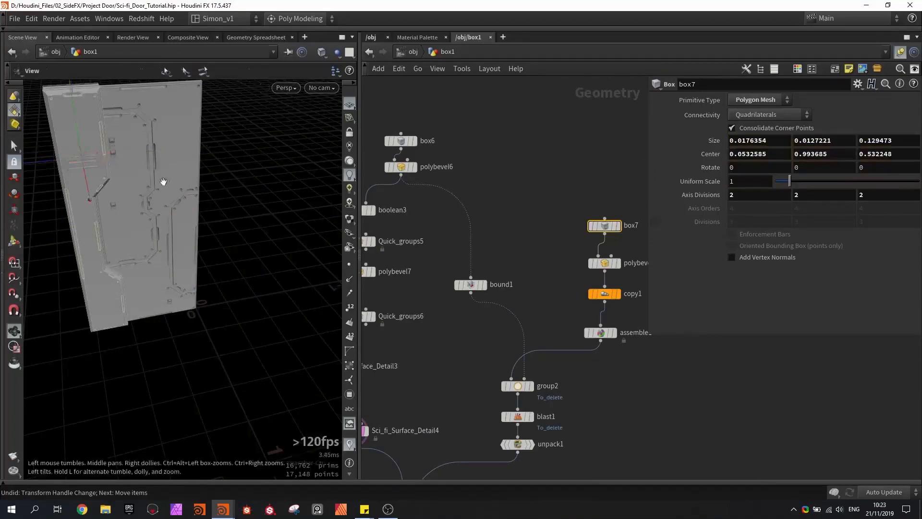
{"action": "left_click_drag", "start_coordinate": [164, 181], "coordinate": [115, 185], "text": "alt"}
{"action": "key", "text": "ctrl+s"}
{"action": "middle_click_drag", "start_coordinate": [502, 239], "coordinate": [515, 170]}
{"action": "key", "text": "ctrl+s"}
- Rotate mirror1's mirror plane to direction 0, 0, 1 so the door is mirrored along Z
{"action": "scroll", "coordinate": [499, 219], "scroll_direction": "down", "scroll_amount": 3}
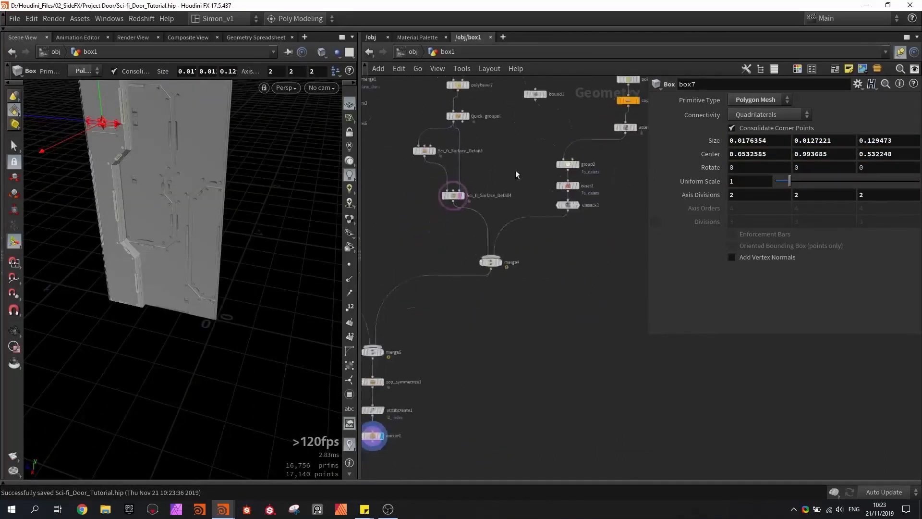
{"action": "middle_click_drag", "start_coordinate": [459, 270], "coordinate": [518, 214]}
{"action": "scroll", "coordinate": [448, 387], "scroll_direction": "up", "scroll_amount": 4}
{"action": "left_click_drag", "start_coordinate": [235, 262], "coordinate": [277, 296], "text": "alt"}
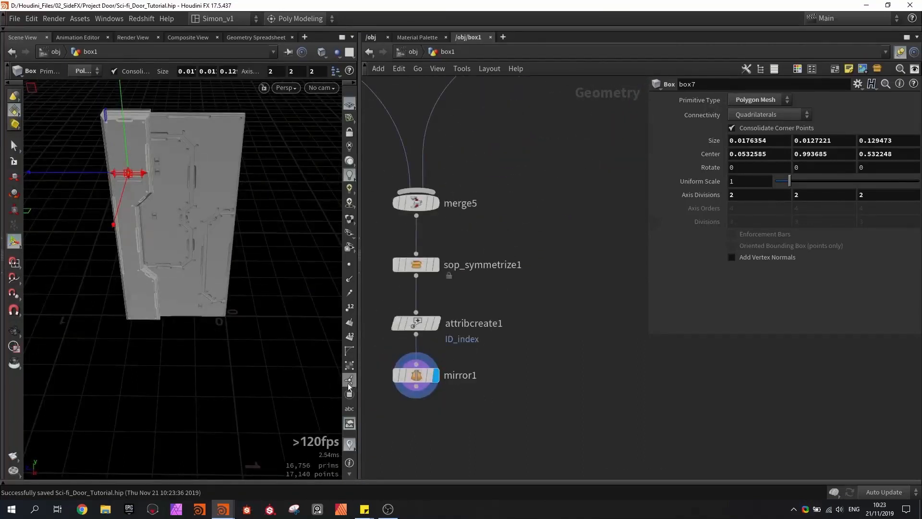
{"action": "left_click", "coordinate": [416, 375]}
{"action": "left_click_drag", "start_coordinate": [268, 384], "coordinate": [138, 351], "text": "alt"}
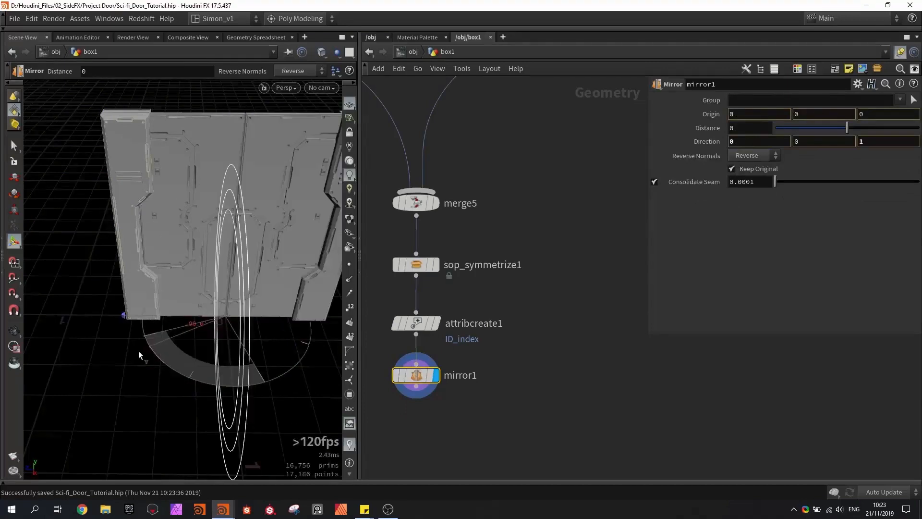
{"action": "left_click_drag", "start_coordinate": [152, 286], "coordinate": [197, 253], "text": "alt"}
{"action": "key", "text": "Return"}
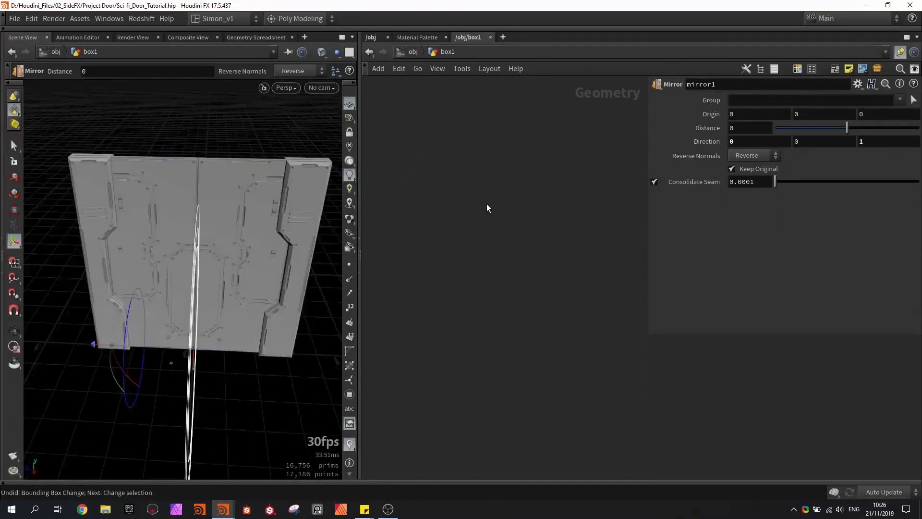
- Add a separate Box node, box8, in an empty area of the network and show its handles around the door
{"action": "left_click", "coordinate": [484, 195]}
{"action": "scroll", "coordinate": [484, 195], "scroll_direction": "up", "scroll_amount": 3}
{"action": "left_click_drag", "start_coordinate": [161, 278], "coordinate": [259, 168], "text": "alt"}
{"action": "key", "text": "Return"}
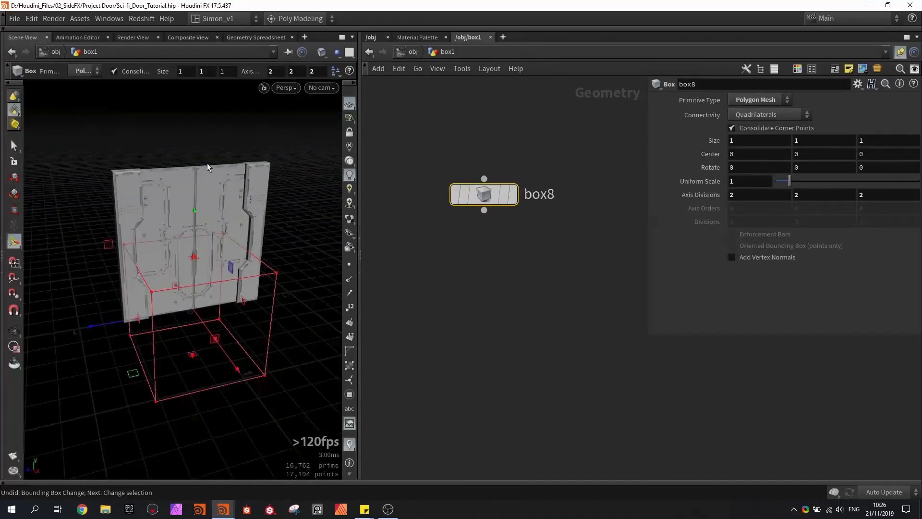
{"action": "left_click_drag", "start_coordinate": [241, 210], "coordinate": [251, 217], "text": "alt"}
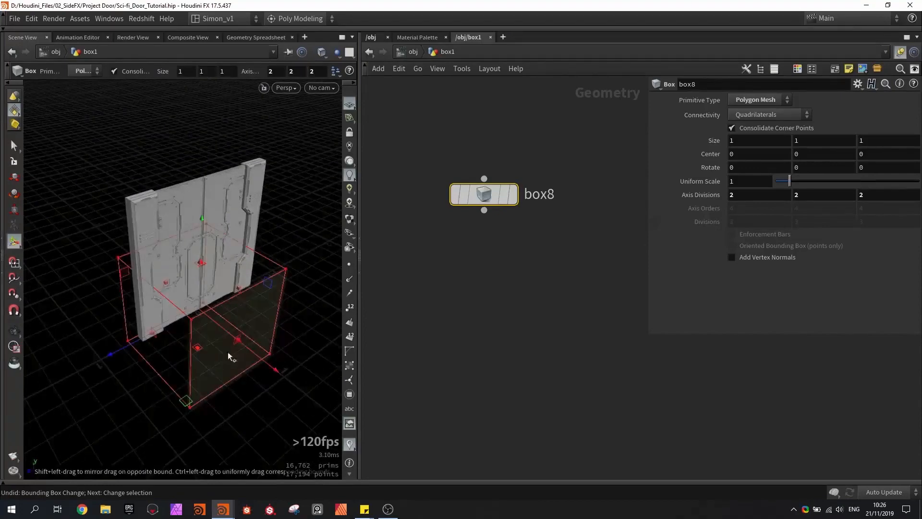
- Scale box8 around its center to about 0.416 in X and 0.186 in Y
{"action": "left_click_drag", "start_coordinate": [228, 353], "coordinate": [207, 312], "text": "shift"}
{"action": "left_click_drag", "start_coordinate": [202, 280], "coordinate": [193, 306]}
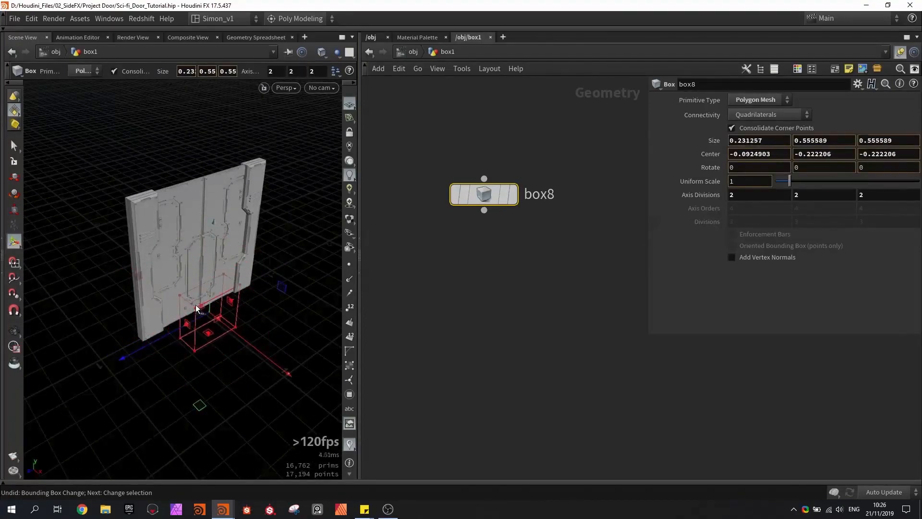
{"action": "key", "text": "ctrl+z"}
{"action": "left_click_drag", "start_coordinate": [200, 262], "coordinate": [200, 298], "text": "shift"}
{"action": "left_click_drag", "start_coordinate": [200, 298], "coordinate": [152, 342], "text": "alt"}
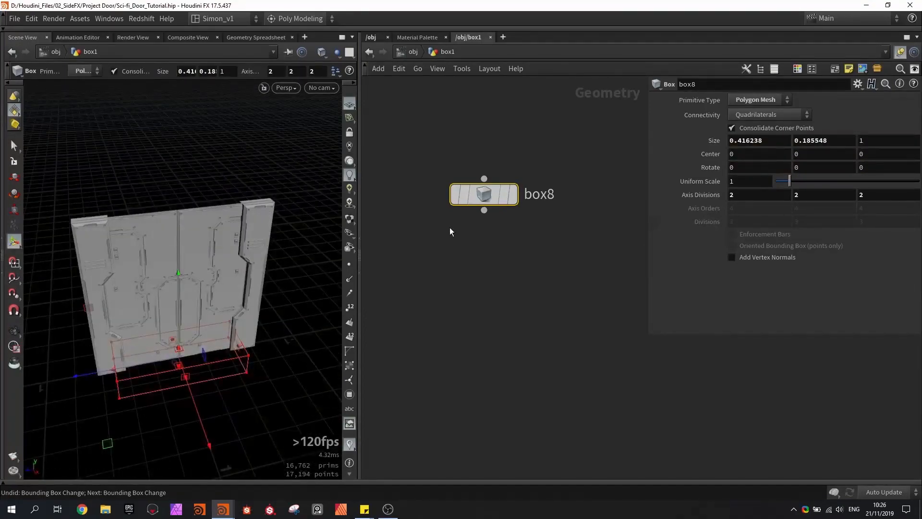
- Copy the Z size parameter of the base door box, box1
{"action": "middle_click_drag", "start_coordinate": [465, 250], "coordinate": [460, 308]}
{"action": "scroll", "coordinate": [567, 270], "scroll_direction": "down", "scroll_amount": 1}
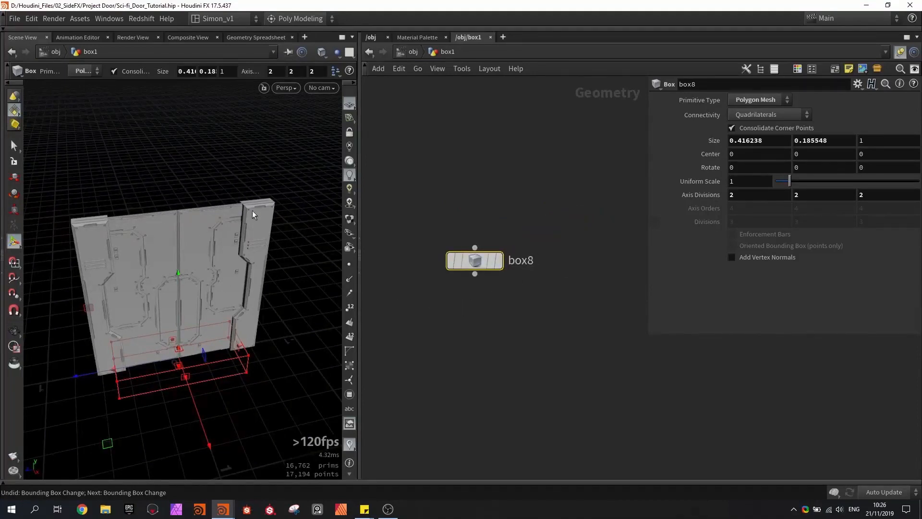
{"action": "left_click_drag", "start_coordinate": [293, 198], "coordinate": [268, 202], "text": "alt"}
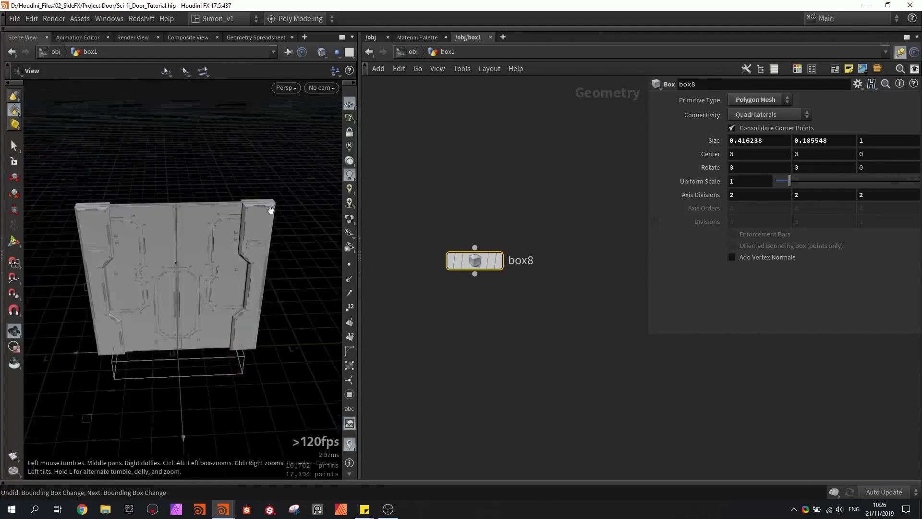
{"action": "scroll", "coordinate": [268, 202], "scroll_direction": "up", "scroll_amount": 4, "text": "alt"}
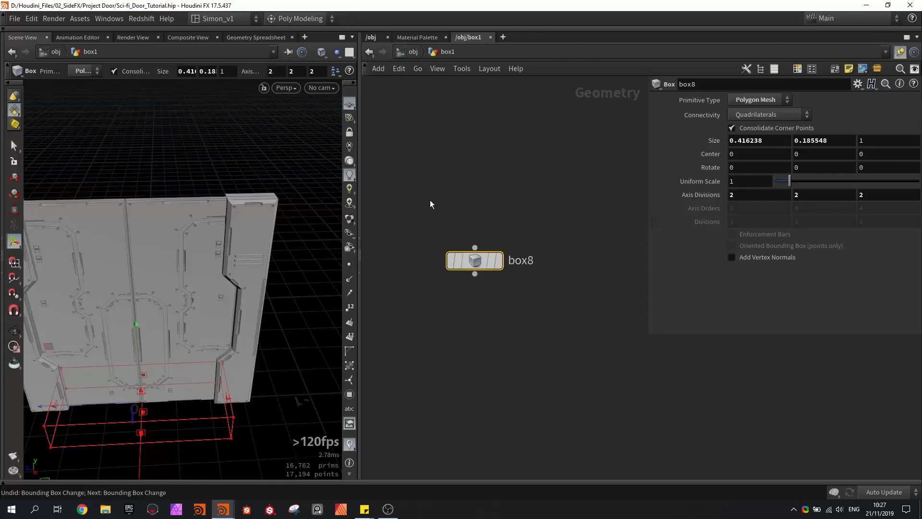
{"action": "scroll", "coordinate": [448, 201], "scroll_direction": "down", "scroll_amount": 10}
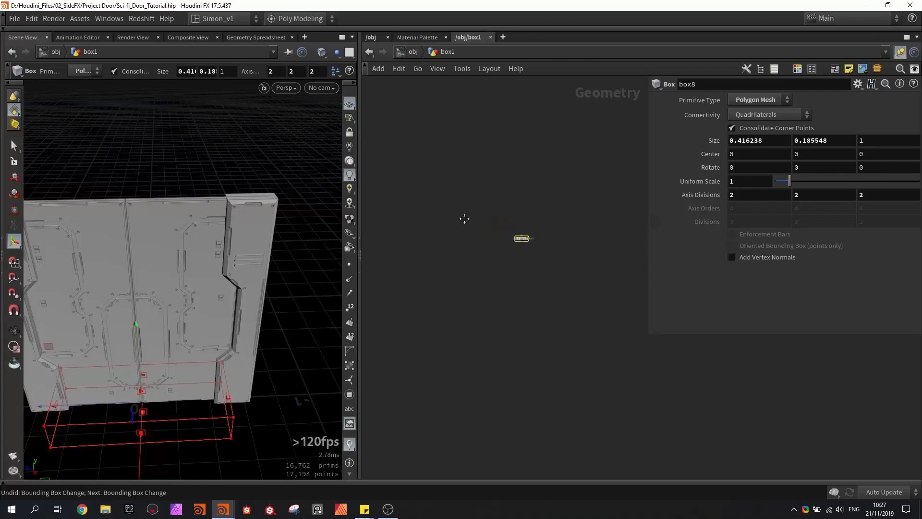
{"action": "scroll", "coordinate": [431, 243], "scroll_direction": "up", "scroll_amount": 8}
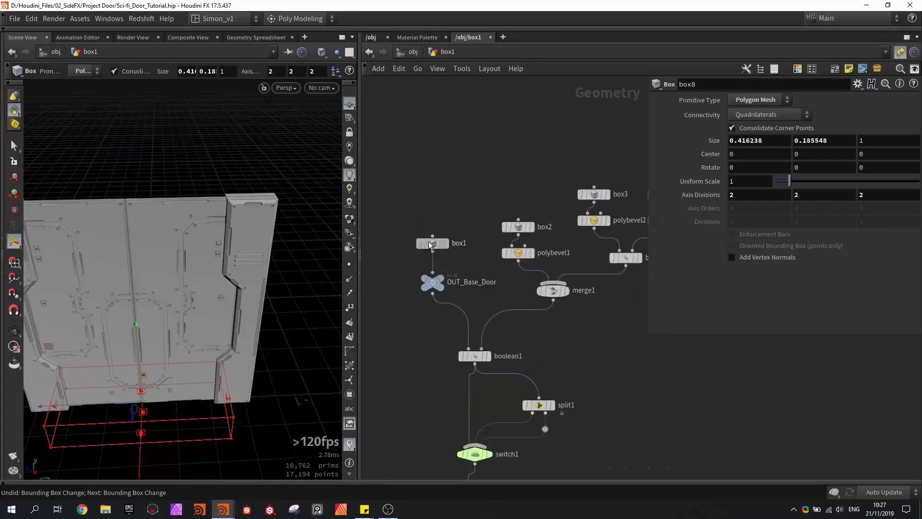
{"action": "left_click", "coordinate": [432, 243]}
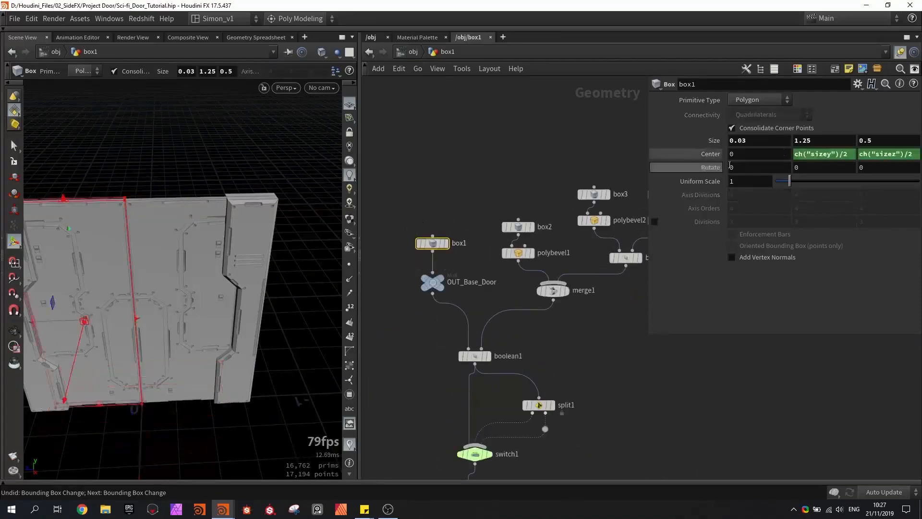
{"action": "right_click", "coordinate": [874, 140]}
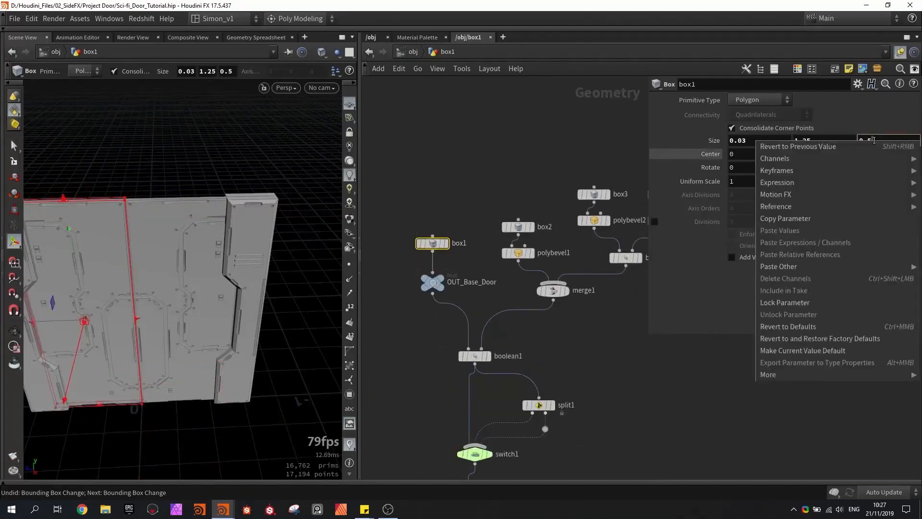
{"action": "left_click", "coordinate": [805, 222]}
- Paste box1's Z size into box8's Z size as the relative reference ch("../box1/sizez")
{"action": "scroll", "coordinate": [571, 303], "scroll_direction": "down", "scroll_amount": 8}
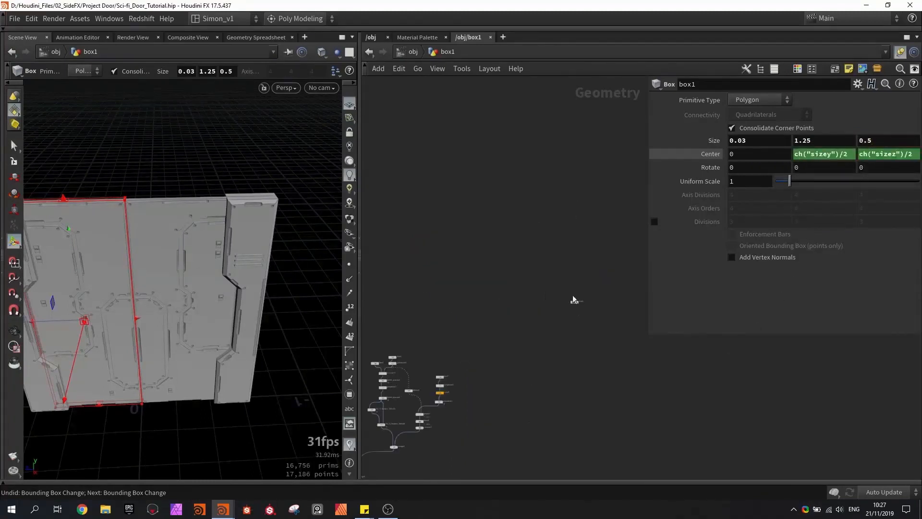
{"action": "scroll", "coordinate": [572, 303], "scroll_direction": "up", "scroll_amount": 8}
{"action": "left_click", "coordinate": [576, 305]}
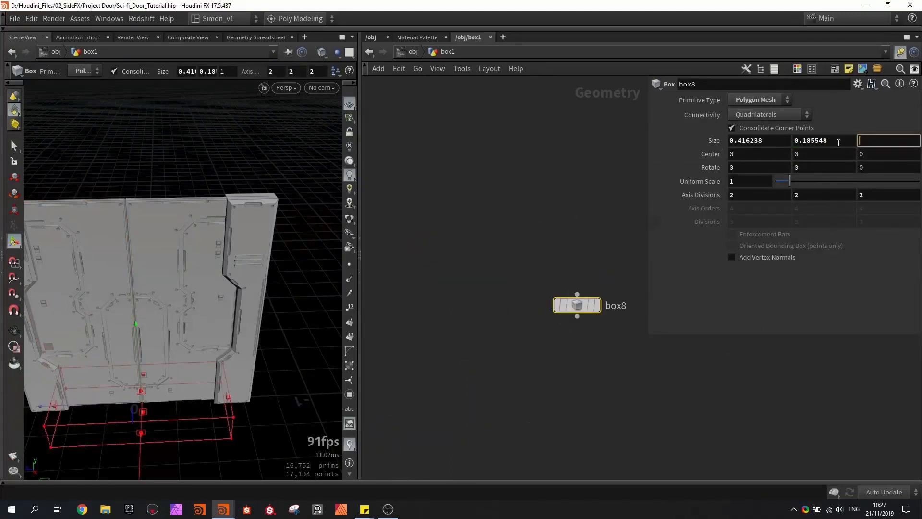
{"action": "right_click", "coordinate": [839, 143]}
{"action": "mouse_move", "coordinate": [825, 271]}
{"action": "left_click", "coordinate": [739, 275]}
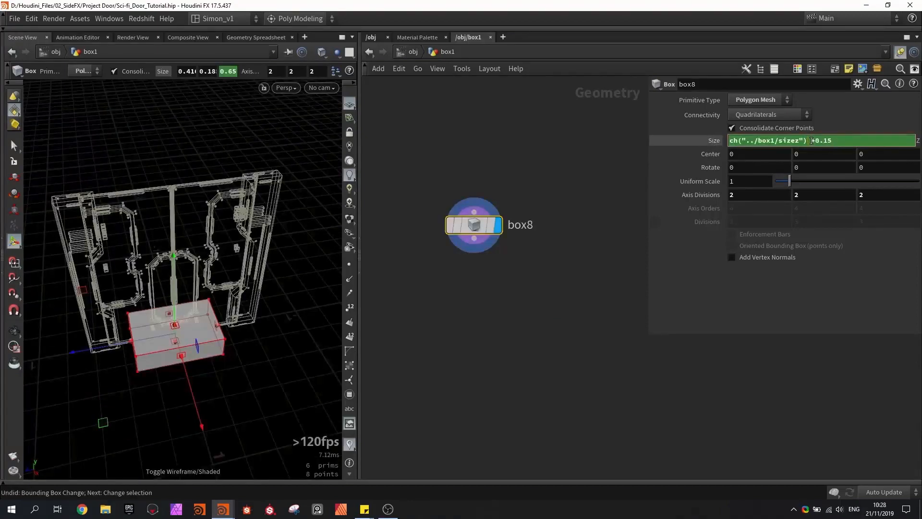
- Set box8's Z size expression to ch("../box1/sizez")*2 + .7
{"action": "key", "text": "Return"}
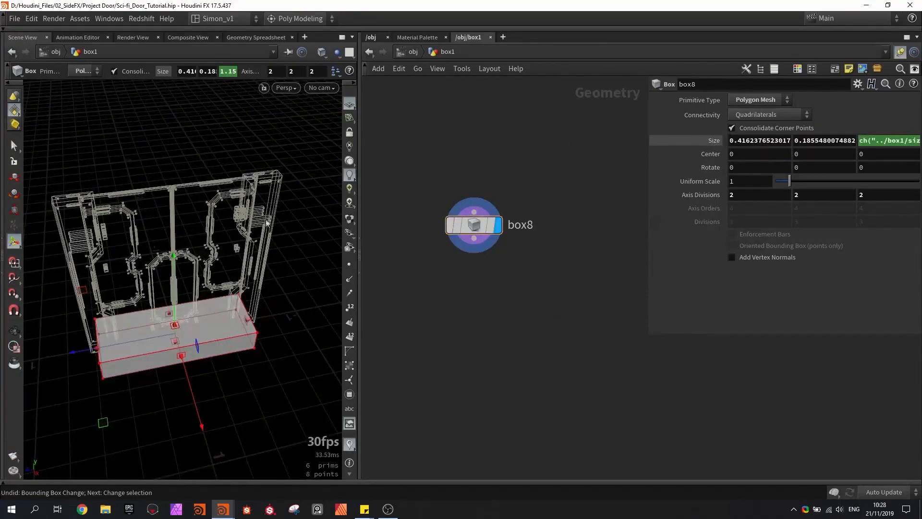
{"action": "left_click_drag", "start_coordinate": [267, 222], "coordinate": [204, 227], "text": "alt"}
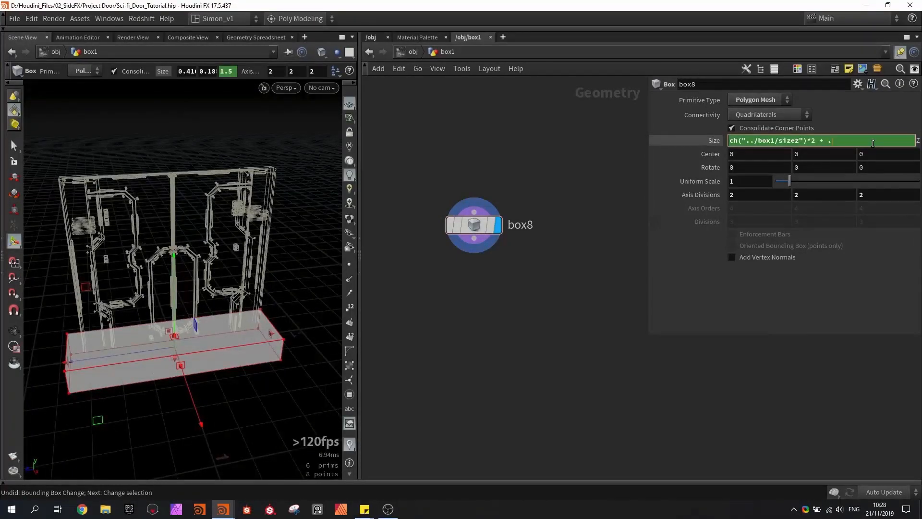
{"action": "key", "text": "Return"}
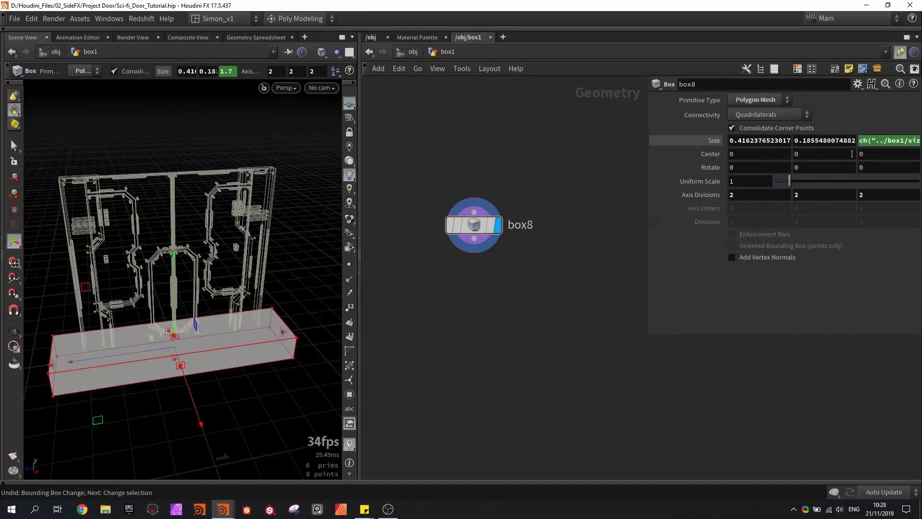
- Resize box8 with its handles to about 0.234 in X and 0.349 in Y
{"action": "left_click_drag", "start_coordinate": [144, 262], "coordinate": [181, 241], "text": "alt"}
{"action": "right_click_drag", "start_coordinate": [181, 240], "coordinate": [166, 263], "text": "alt"}
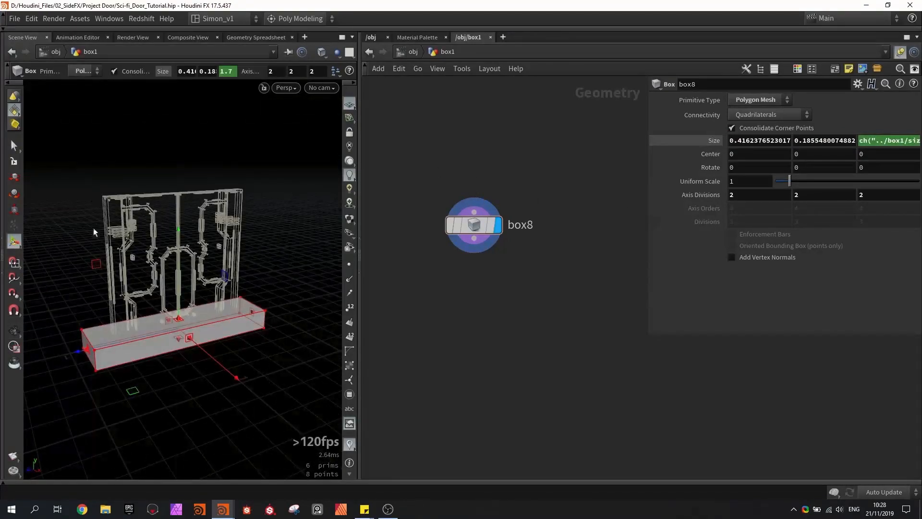
{"action": "left_click_drag", "start_coordinate": [99, 340], "coordinate": [174, 300], "text": "alt"}
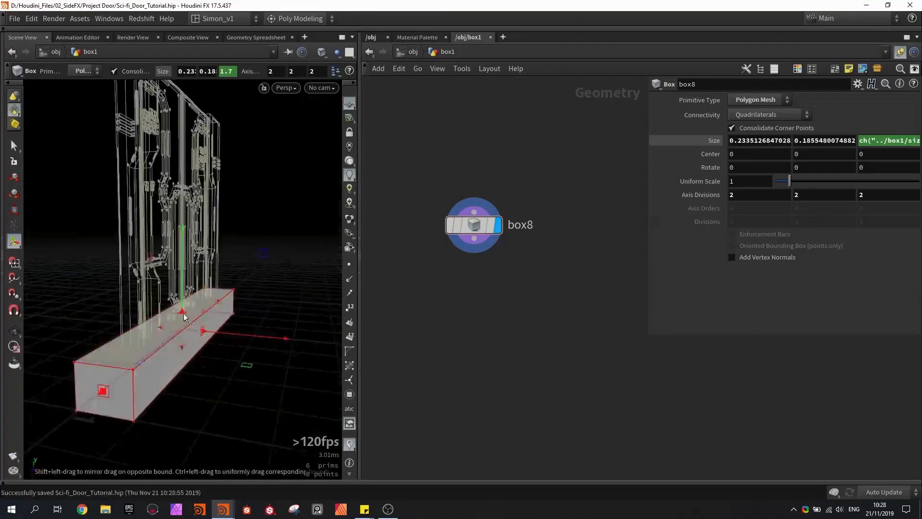
{"action": "left_click_drag", "start_coordinate": [183, 317], "coordinate": [184, 299]}
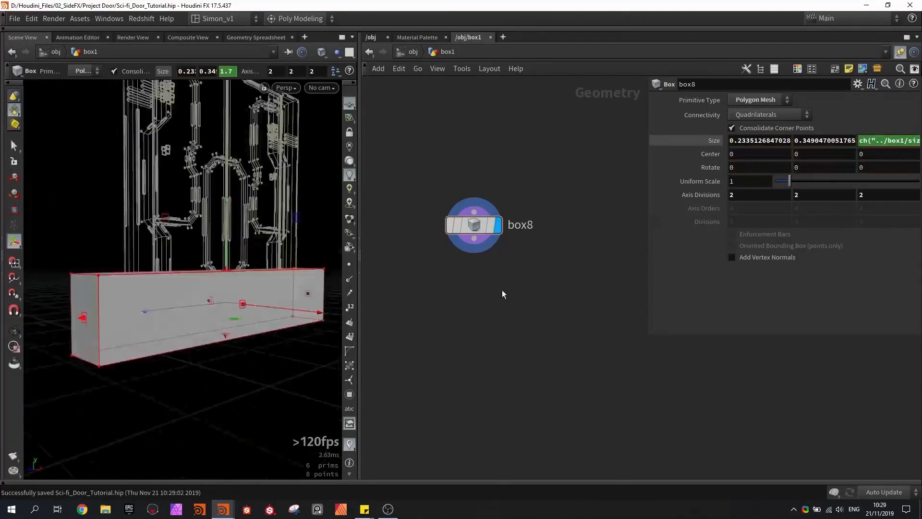
- Add a Boolean node below box8, fed by box8 as its first input
{"action": "key", "text": "Tab"}
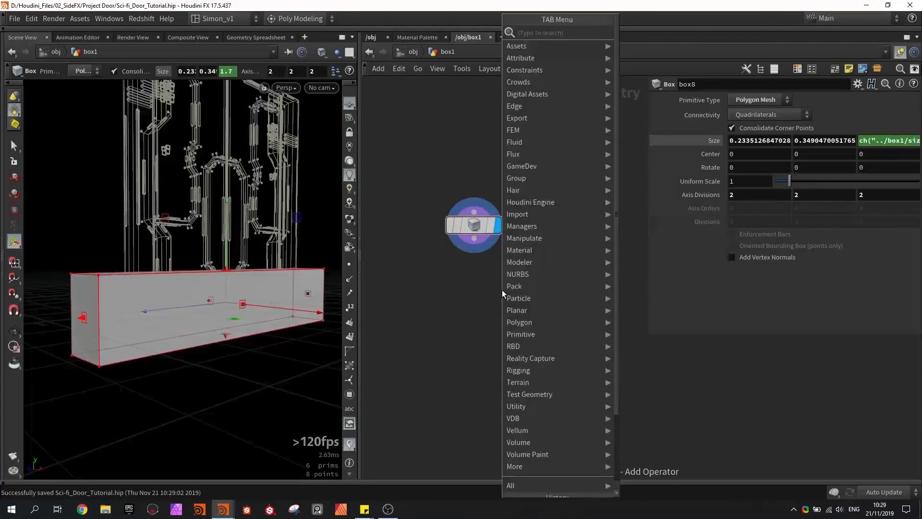
{"action": "type", "text": "boole"}
{"action": "key", "text": "Return"}
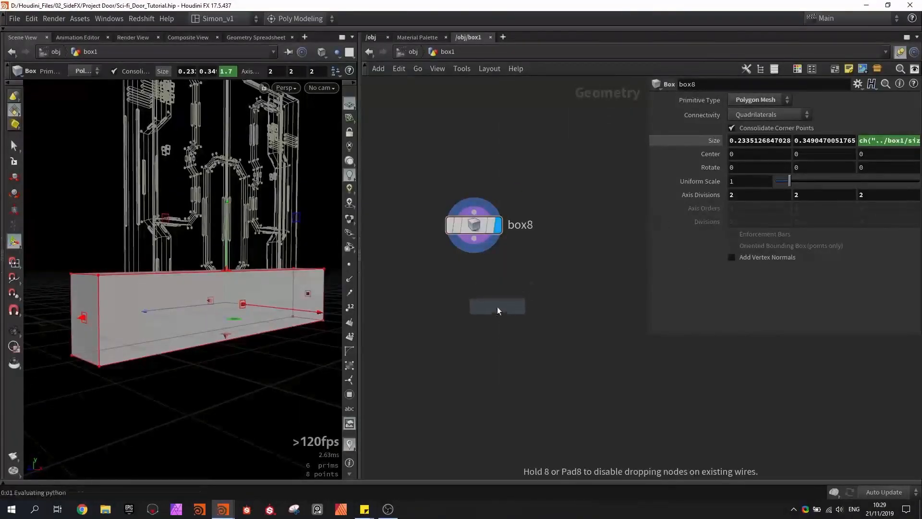
{"action": "left_click", "coordinate": [508, 301]}
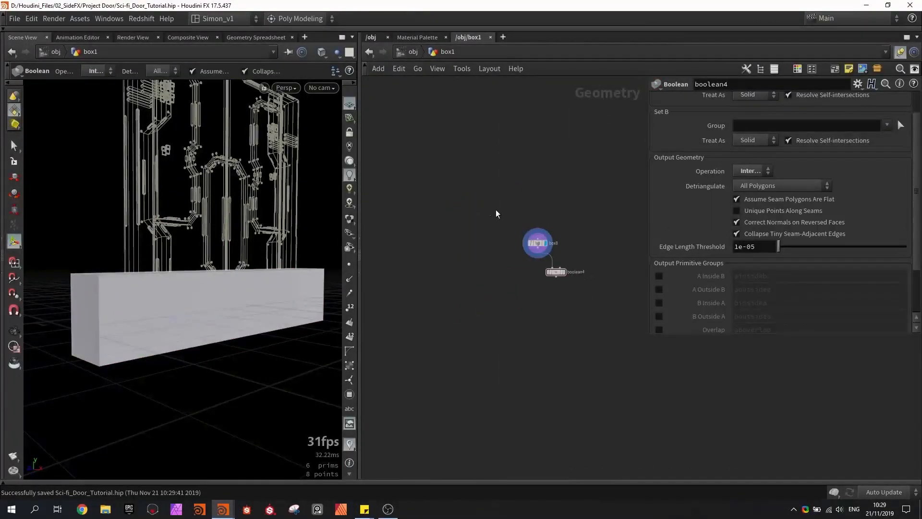
- Add a Box node and connect it to the second input of boolean4
{"action": "middle_click_drag", "start_coordinate": [473, 221], "coordinate": [423, 218]}
{"action": "scroll", "coordinate": [534, 266], "scroll_direction": "up", "scroll_amount": 4}
{"action": "key", "text": "Tab"}
{"action": "type", "text": "box"}
{"action": "key", "text": "Return"}
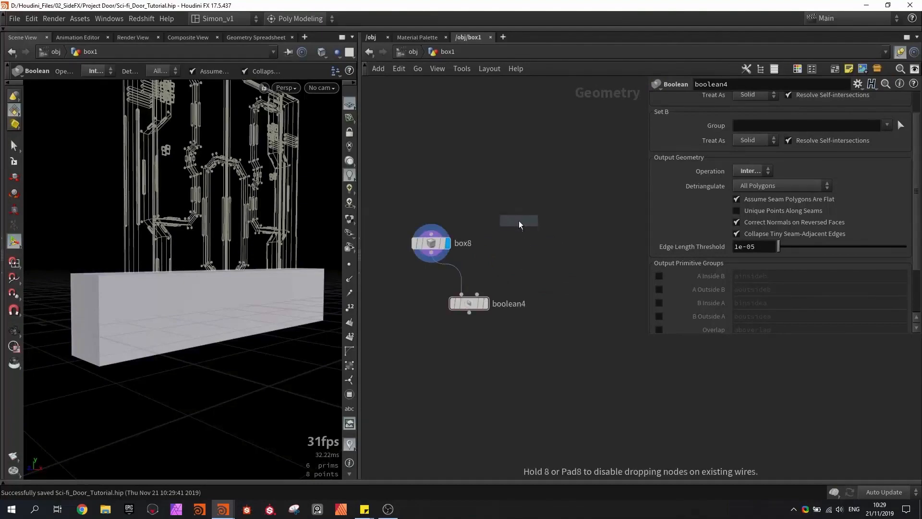
{"action": "left_click", "coordinate": [520, 224]}
{"action": "left_click", "coordinate": [520, 230]}
{"action": "left_click", "coordinate": [477, 294]}
- Insert a PolyBevel with 1 division between box9 and boolean4
{"action": "right_click", "coordinate": [520, 231]}
{"action": "type", "text": "beve"}
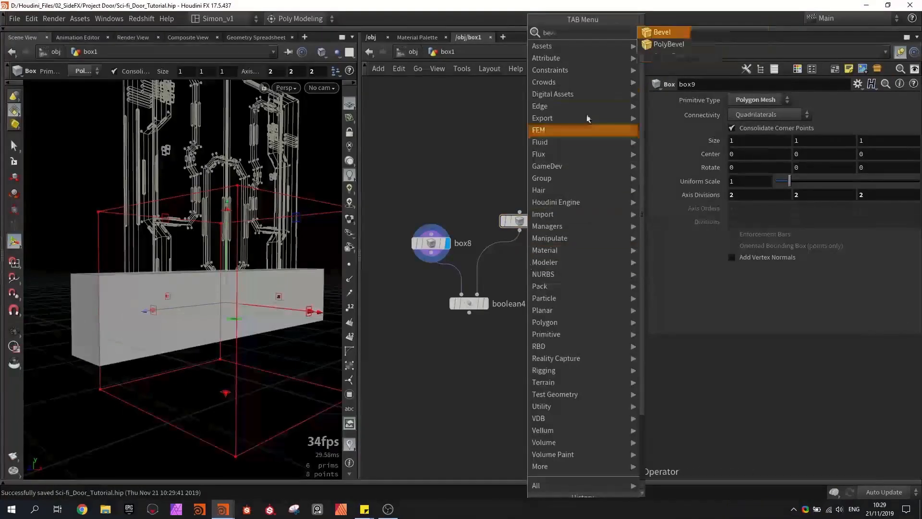
{"action": "left_click", "coordinate": [666, 44]}
{"action": "left_click", "coordinate": [535, 208]}
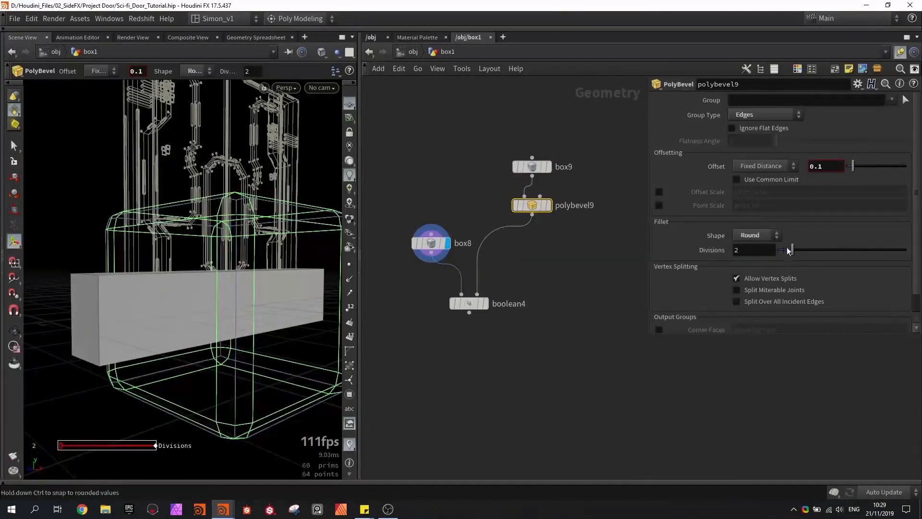
{"action": "left_click_drag", "start_coordinate": [788, 251], "coordinate": [770, 251]}
{"action": "left_click", "coordinate": [534, 248]}
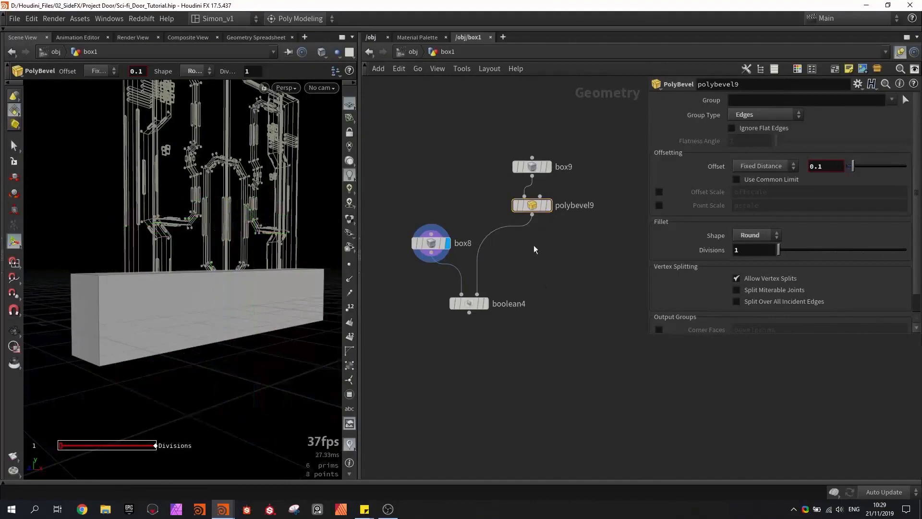
- Resize box9 to about 0.273 in Y and 1.984 in Z, centred near X 0.382 and Y 0.096
{"action": "left_click", "coordinate": [534, 169]}
{"action": "left_click_drag", "start_coordinate": [185, 278], "coordinate": [317, 298], "text": "alt"}
{"action": "mouse_move", "coordinate": [262, 182]}
{"action": "left_mouse_down"}
{"action": "mouse_move", "coordinate": [261, 245]}
{"action": "mouse_move", "coordinate": [263, 194]}
{"action": "left_mouse_up"}
{"action": "left_click_drag", "start_coordinate": [262, 197], "coordinate": [204, 298], "text": "alt"}
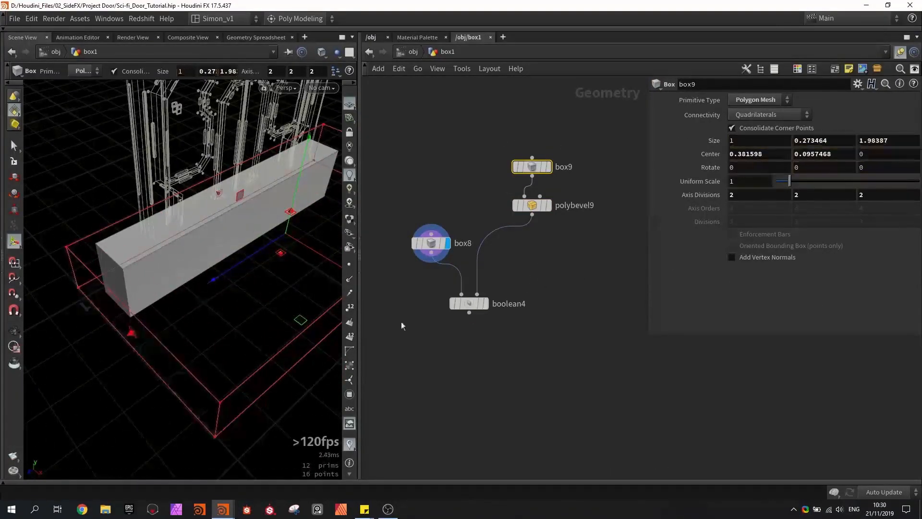
- Display boolean4 and set its operation to Subtract
{"action": "left_click", "coordinate": [485, 304]}
{"action": "left_click", "coordinate": [471, 304]}
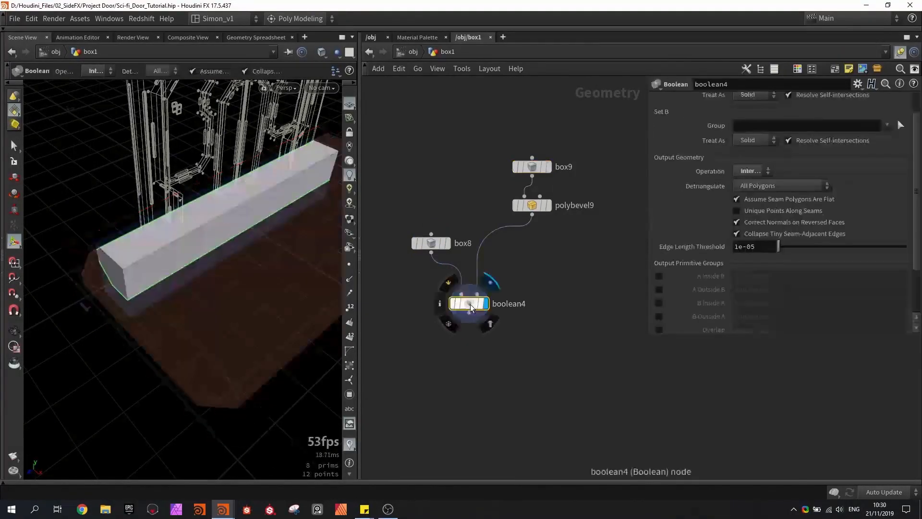
{"action": "left_click", "coordinate": [753, 171]}
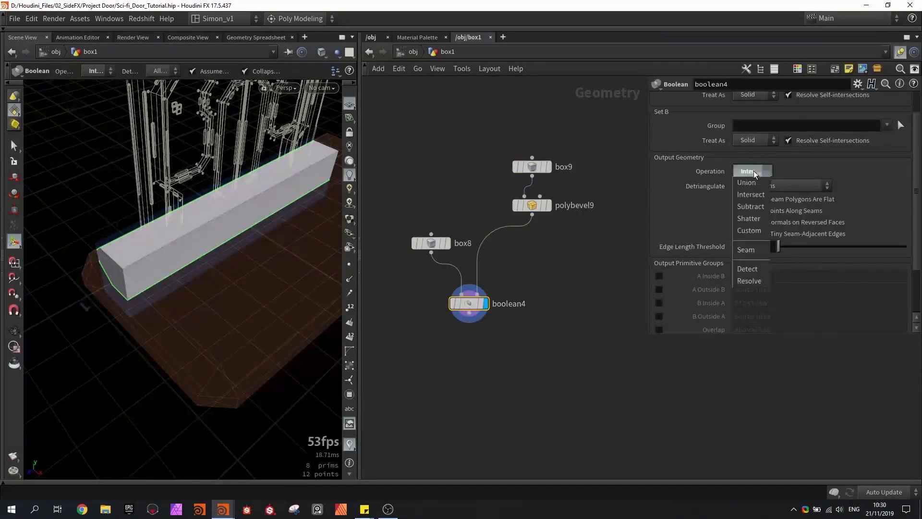
{"action": "left_click", "coordinate": [754, 205]}
- Reposition box9 to a centre of about X 0.557, Y 0.364, and enlarge its height to about 0.764
{"action": "left_click_drag", "start_coordinate": [204, 264], "coordinate": [221, 241], "text": "alt"}
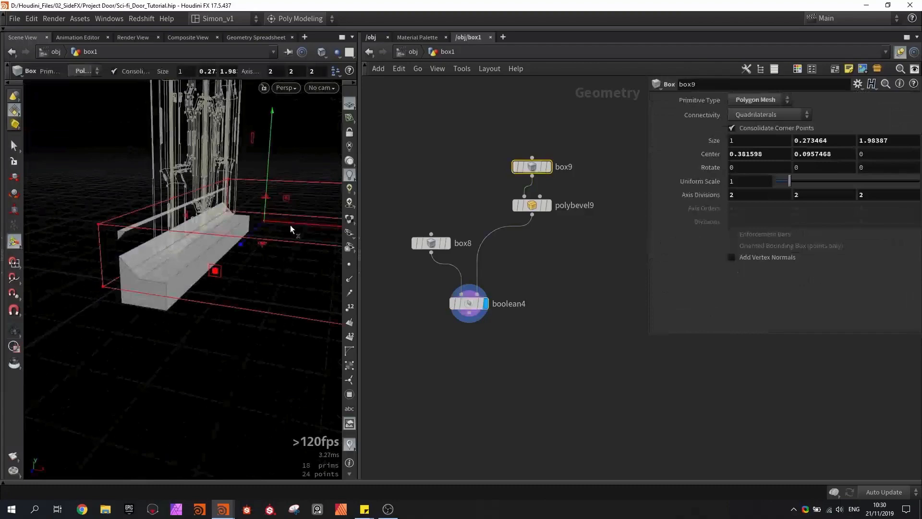
{"action": "left_click_drag", "start_coordinate": [290, 225], "coordinate": [308, 225]}
{"action": "left_click_drag", "start_coordinate": [288, 157], "coordinate": [290, 133]}
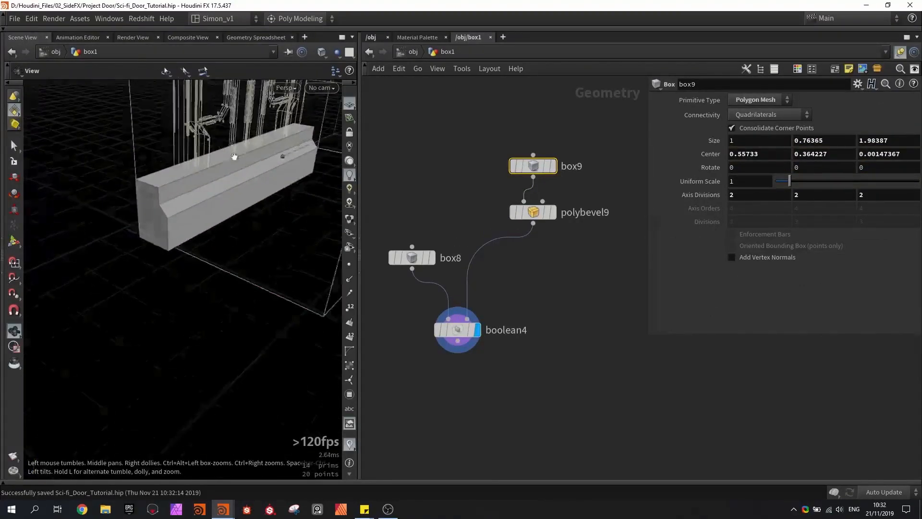
{"action": "left_click_drag", "start_coordinate": [234, 157], "coordinate": [143, 203]}
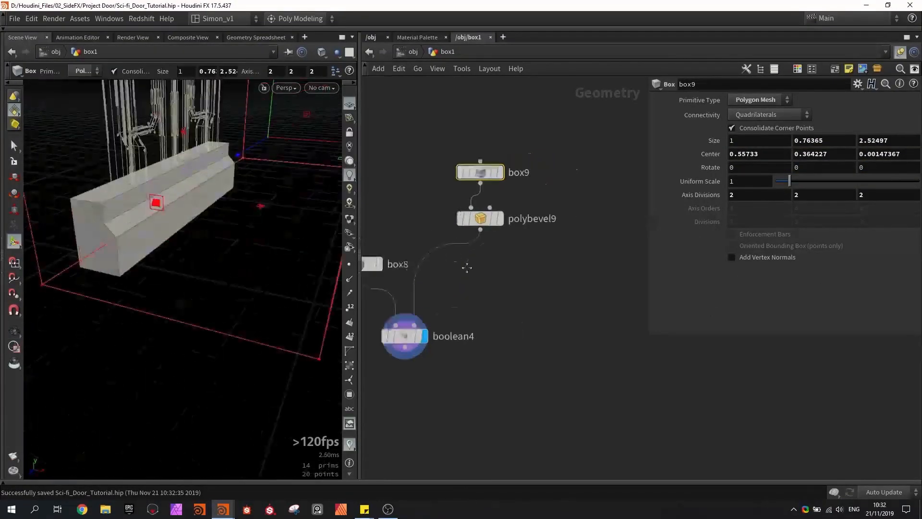
- Duplicate box9 and polybevel9 as a second cutter branch beside the originals
{"action": "left_click_drag", "start_coordinate": [491, 274], "coordinate": [444, 161]}
{"action": "left_click_drag", "start_coordinate": [455, 219], "coordinate": [486, 181]}
{"action": "left_click_drag", "start_coordinate": [486, 181], "coordinate": [618, 180], "text": "alt"}
{"action": "scroll", "coordinate": [618, 180], "scroll_direction": "down", "scroll_amount": 1}
- Combine polybevel9 and polybevel10 in a Merge node that feeds boolean4's second input
{"action": "left_click_drag", "start_coordinate": [580, 191], "coordinate": [431, 165]}
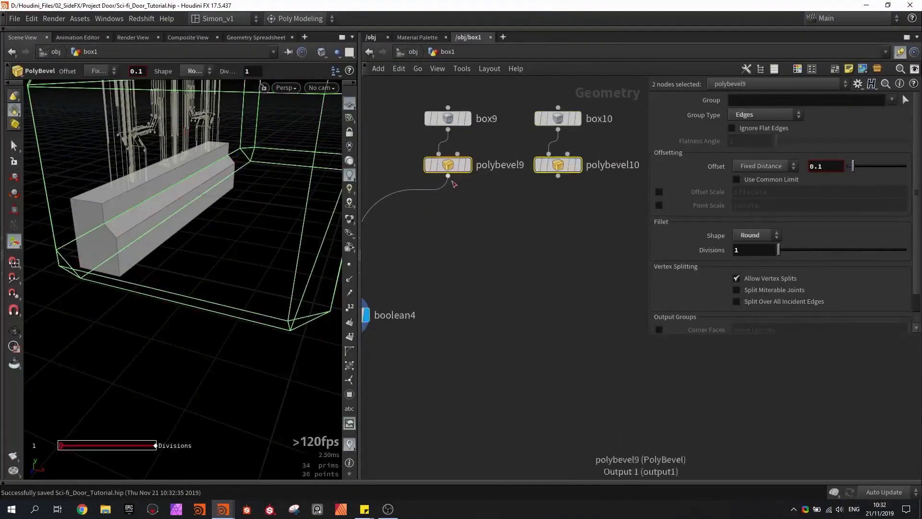
{"action": "left_click", "coordinate": [453, 182], "text": "alt"}
{"action": "left_click", "coordinate": [366, 305]}
{"action": "scroll", "coordinate": [384, 308], "scroll_direction": "down", "scroll_amount": 1}
{"action": "left_click_drag", "start_coordinate": [469, 244], "coordinate": [477, 249]}
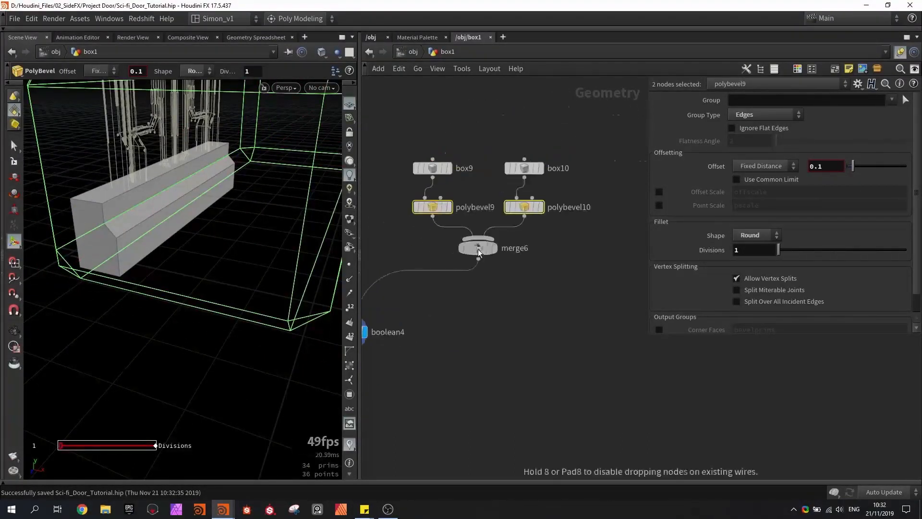
- Resize box10 to about 1.005 in Z and centre it near X 0.508, Y 0.07, saving the scene
{"action": "left_click", "coordinate": [525, 168]}
{"action": "key", "text": "ctrl+s"}
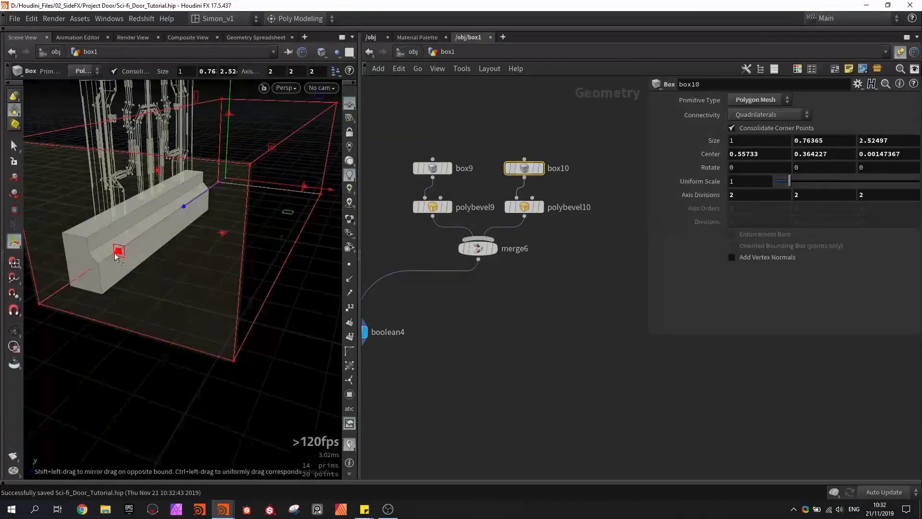
{"action": "left_click_drag", "start_coordinate": [115, 253], "coordinate": [193, 205], "text": "shift"}
{"action": "left_click_drag", "start_coordinate": [229, 90], "coordinate": [199, 173]}
{"action": "left_click_drag", "start_coordinate": [246, 240], "coordinate": [240, 237]}
{"action": "left_click_drag", "start_coordinate": [241, 237], "coordinate": [198, 187], "text": "alt"}
{"action": "right_click_drag", "start_coordinate": [224, 190], "coordinate": [236, 262], "text": "alt"}
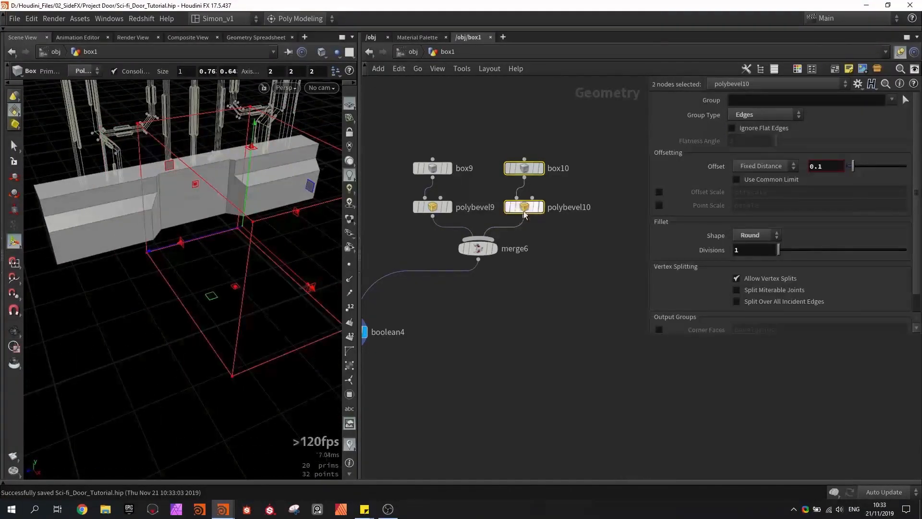
- Duplicate box10 and polybevel10 into merge6, and set the copied box to about 1.193 in Z, centred near X 0.577
{"action": "left_click_drag", "start_coordinate": [528, 210], "coordinate": [620, 210], "text": "alt"}
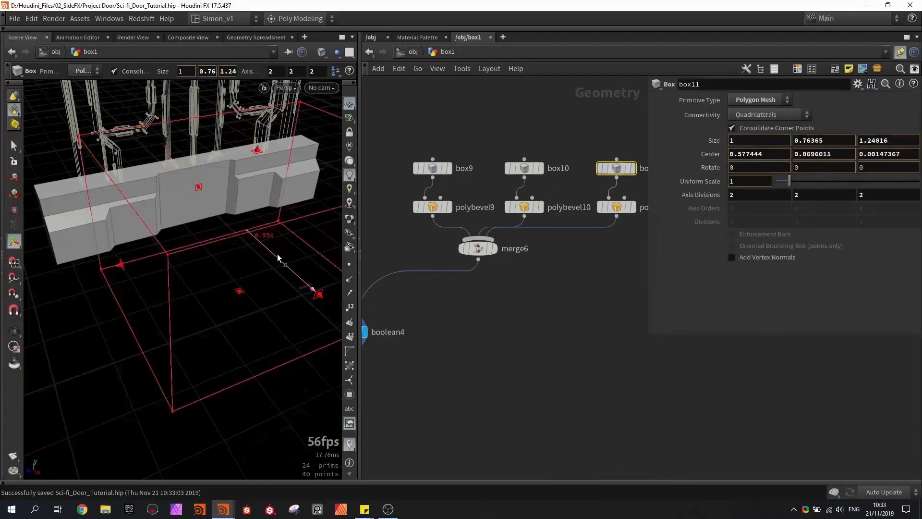
{"action": "left_click", "coordinate": [351, 107]}
{"action": "left_click_drag", "start_coordinate": [168, 206], "coordinate": [179, 237], "text": "alt"}
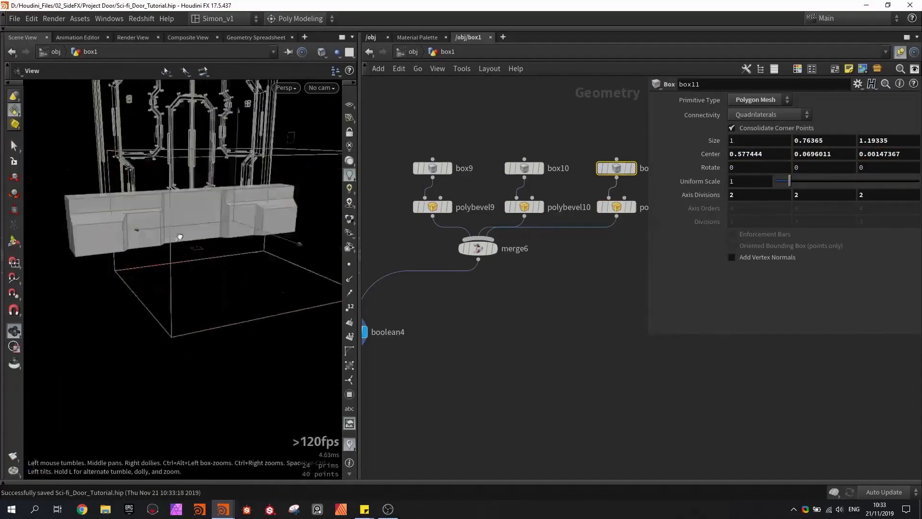
{"action": "right_click_drag", "start_coordinate": [180, 236], "coordinate": [175, 208], "text": "alt"}
{"action": "scroll", "coordinate": [422, 258], "scroll_direction": "down", "scroll_amount": 2}
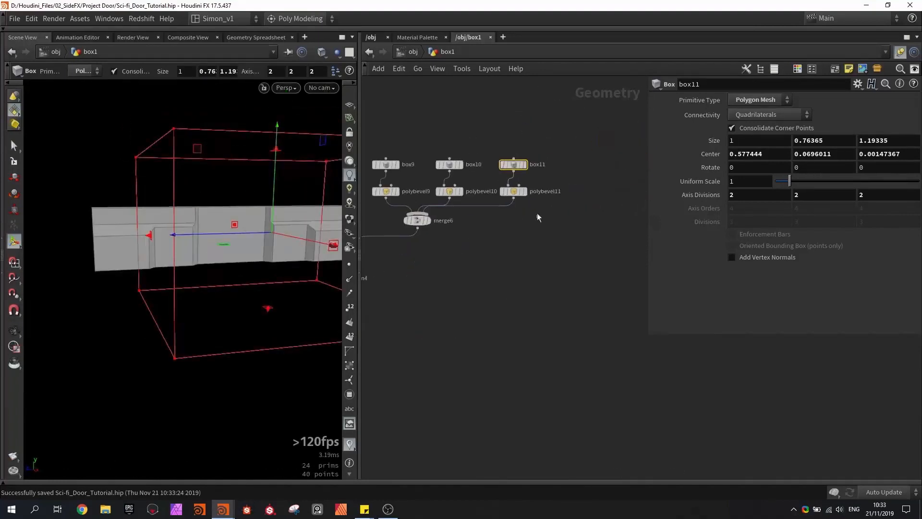
- Duplicate box11 and polybevel11 into merge6, lower the copied box beneath the base and widen it to about 1.59 in X
{"action": "left_click_drag", "start_coordinate": [593, 197], "coordinate": [500, 245]}
{"action": "left_click", "coordinate": [593, 164]}
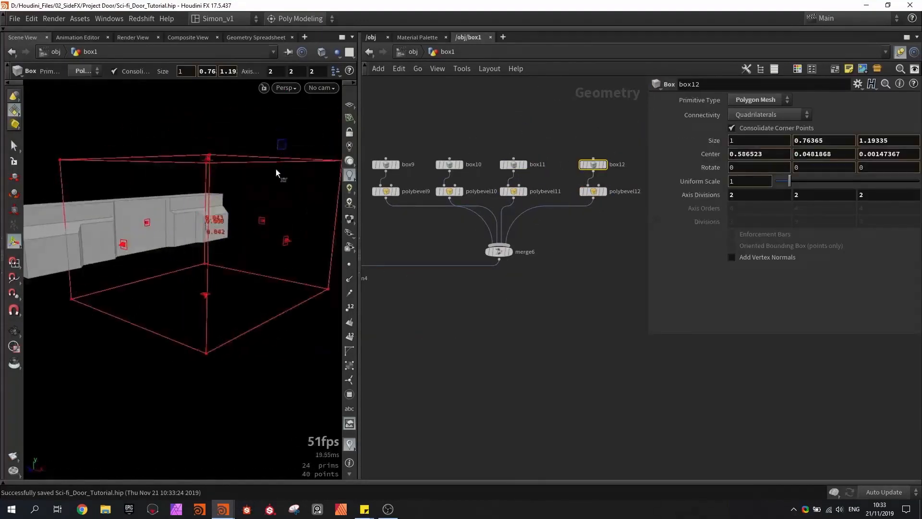
{"action": "left_click_drag", "start_coordinate": [334, 171], "coordinate": [155, 255]}
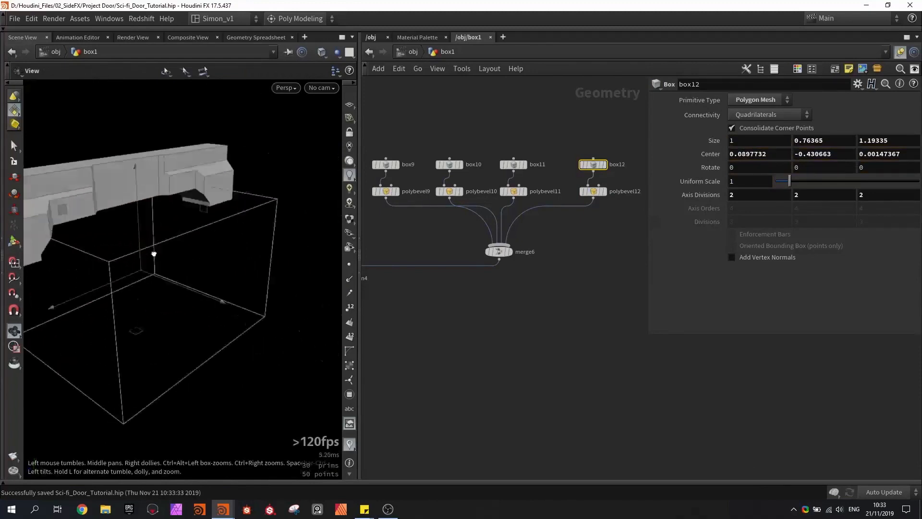
{"action": "left_click_drag", "start_coordinate": [192, 293], "coordinate": [269, 320]}
{"action": "key", "text": "ctrl+z"}
{"action": "left_click_drag", "start_coordinate": [270, 319], "coordinate": [201, 201], "text": "alt"}
{"action": "left_click_drag", "start_coordinate": [224, 180], "coordinate": [225, 187]}
- Duplicate box12 and polybevel12 as another cutter branch feeding merge6
{"action": "middle_click_drag", "start_coordinate": [617, 238], "coordinate": [538, 270]}
{"action": "left_click_drag", "start_coordinate": [543, 266], "coordinate": [505, 190]}
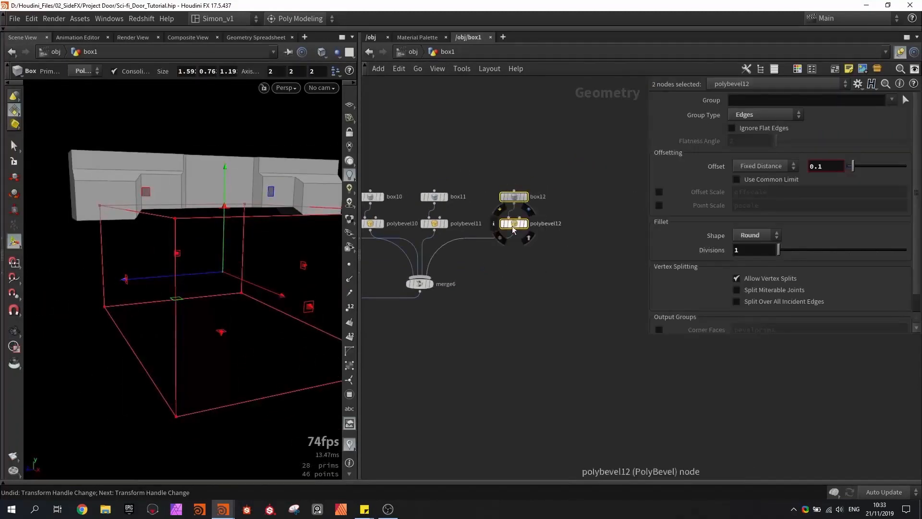
{"action": "left_click_drag", "start_coordinate": [514, 223], "coordinate": [420, 278], "text": "alt"}
{"action": "left_click", "coordinate": [579, 244]}
{"action": "left_click", "coordinate": [581, 197]}
- Narrow the newest cutter box along Z and adjust its position under the middle of the base
{"action": "left_click_drag", "start_coordinate": [126, 279], "coordinate": [172, 266]}
{"action": "left_click_drag", "start_coordinate": [225, 236], "coordinate": [212, 258]}
{"action": "key", "text": "Return"}
{"action": "left_click_drag", "start_coordinate": [158, 227], "coordinate": [155, 218]}
{"action": "left_click_drag", "start_coordinate": [144, 240], "coordinate": [185, 270], "text": "alt"}
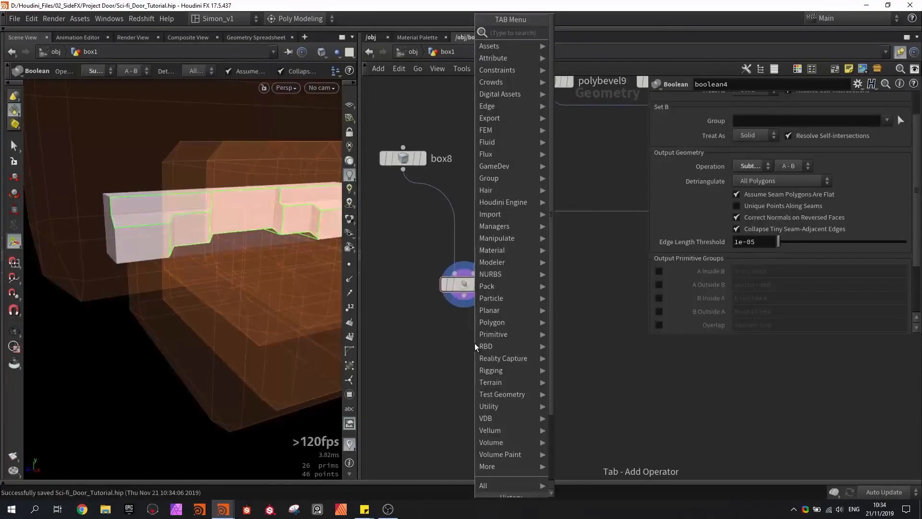
- Add a PolyBevel node below boolean4 and display its result
{"action": "type", "text": "beve"}
{"action": "key", "text": "Down"}
{"action": "key", "text": "Return"}
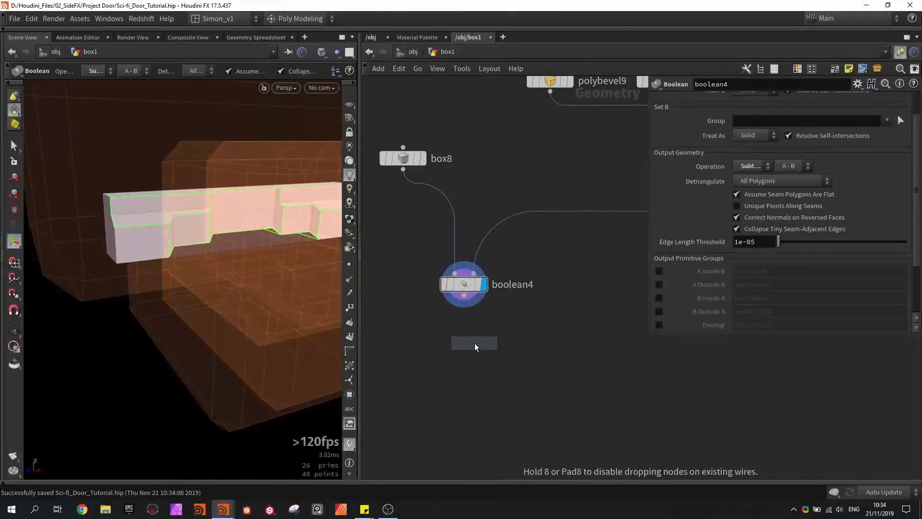
{"action": "left_click", "coordinate": [464, 317]}
{"action": "scroll", "coordinate": [465, 309], "scroll_direction": "up", "scroll_amount": 2}
{"action": "left_click_drag", "start_coordinate": [465, 319], "coordinate": [454, 361]}
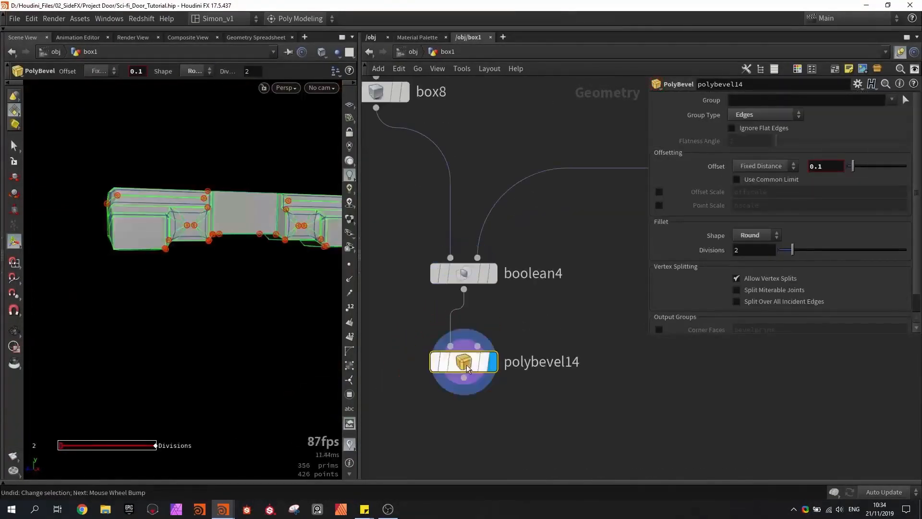
- Set polybevel14's offset to 0.025
{"action": "left_click_drag", "start_coordinate": [168, 240], "coordinate": [148, 212], "text": "alt"}
{"action": "scroll", "coordinate": [177, 229], "scroll_direction": "down", "scroll_amount": 9}
{"action": "scroll", "coordinate": [177, 229], "scroll_direction": "down", "scroll_amount": 5}
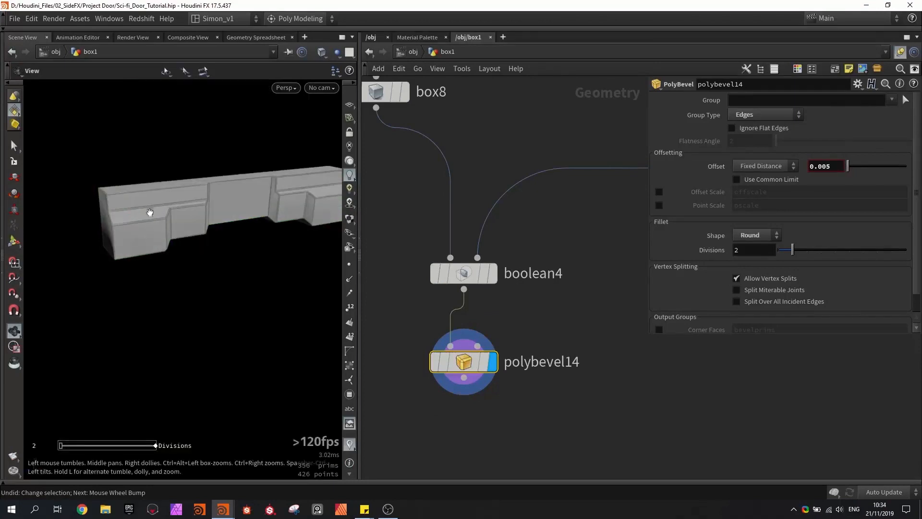
{"action": "scroll", "coordinate": [146, 213], "scroll_direction": "up", "scroll_amount": 3, "text": "alt"}
{"action": "left_click_drag", "start_coordinate": [206, 227], "coordinate": [238, 216], "text": "alt"}
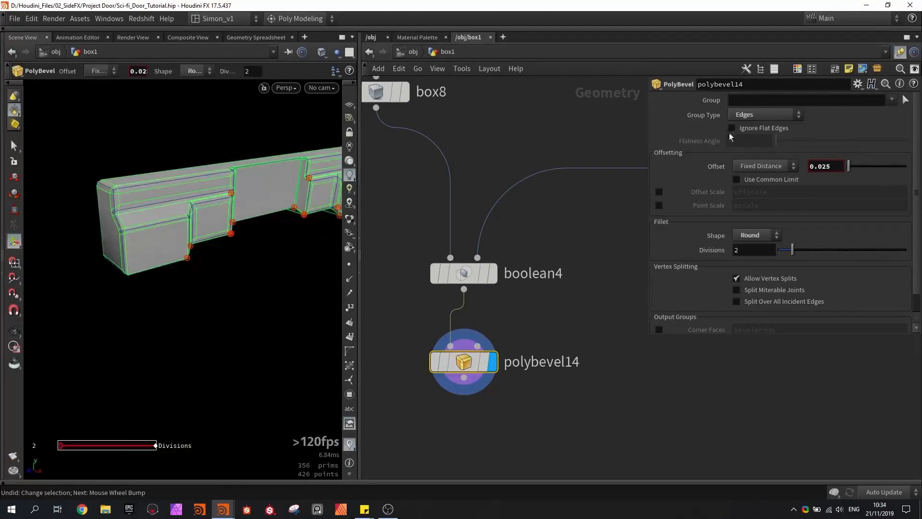
- Make polybevel14 ignore flat edges with a flatness angle of 68.7
{"action": "left_click", "coordinate": [751, 129]}
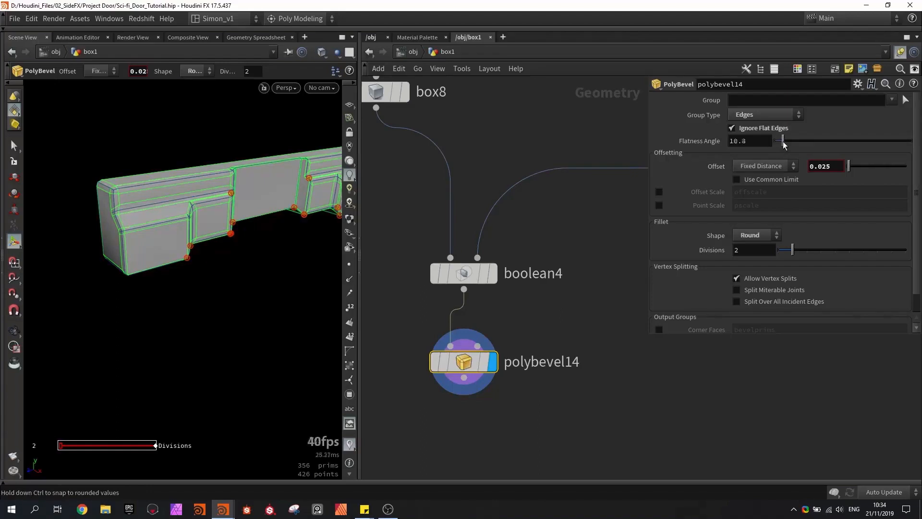
{"action": "left_click_drag", "start_coordinate": [795, 141], "coordinate": [827, 141]}
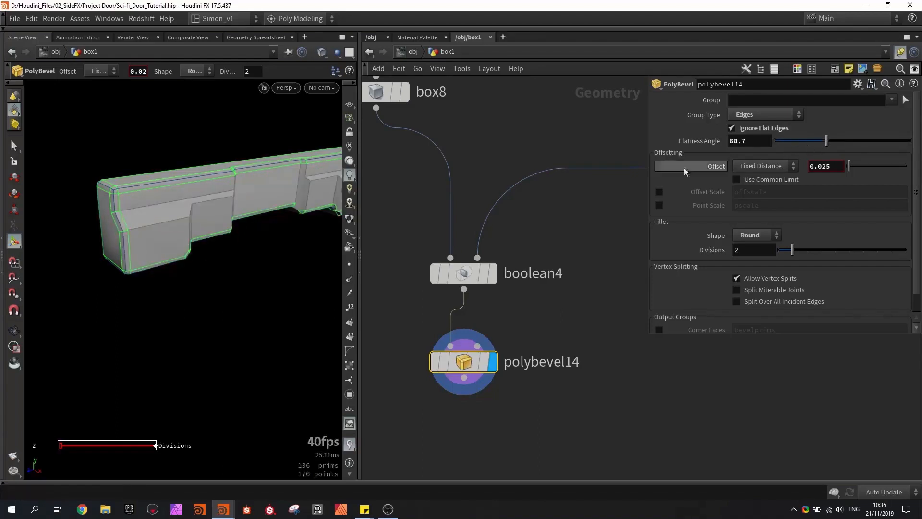
{"action": "left_click_drag", "start_coordinate": [279, 235], "coordinate": [161, 272], "text": "alt"}
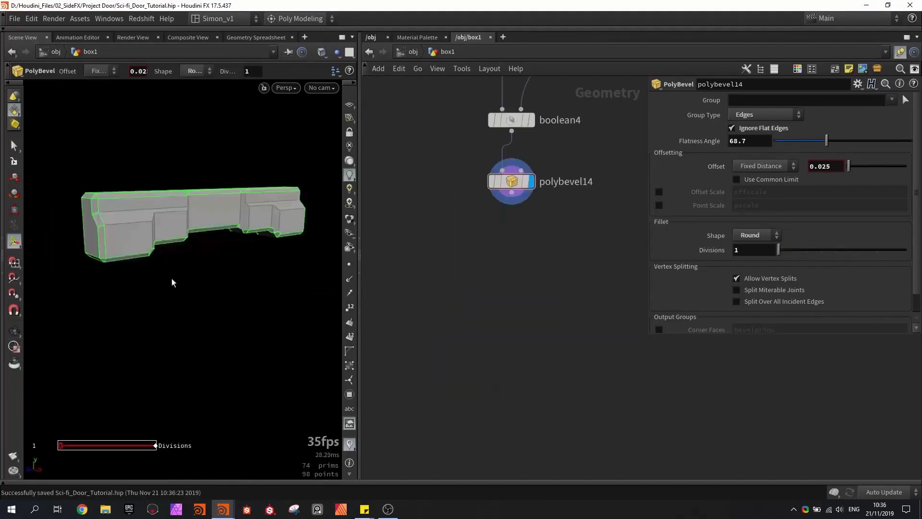
{"action": "left_click_drag", "start_coordinate": [172, 278], "coordinate": [234, 199], "text": "alt"}
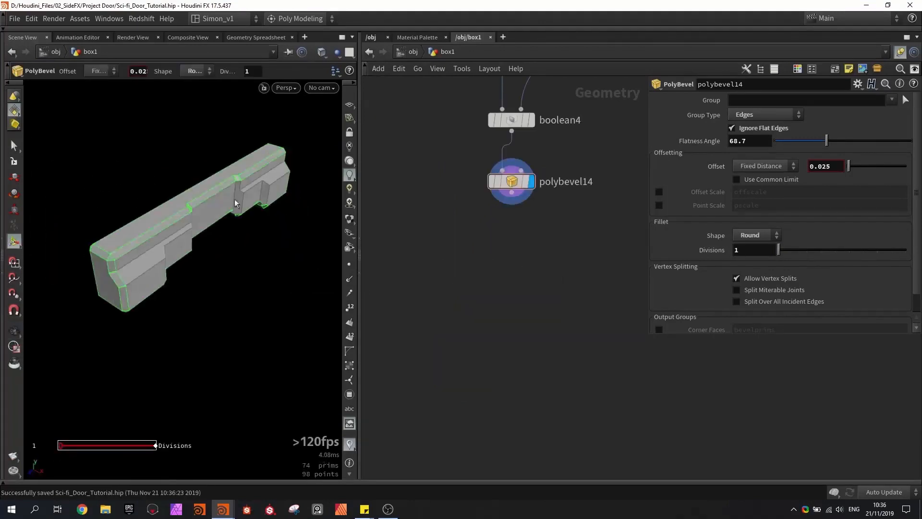
- Copy the Quick_groups node and the two Sci_fi_Surface_Detail nodes from the existing door network
{"action": "left_click_drag", "start_coordinate": [165, 214], "coordinate": [139, 244], "text": "alt"}
{"action": "middle_click_drag", "start_coordinate": [414, 253], "coordinate": [556, 214]}
{"action": "scroll", "coordinate": [466, 287], "scroll_direction": "down", "scroll_amount": 5}
{"action": "scroll", "coordinate": [538, 297], "scroll_direction": "down", "scroll_amount": 3}
{"action": "scroll", "coordinate": [539, 297], "scroll_direction": "down", "scroll_amount": 1}
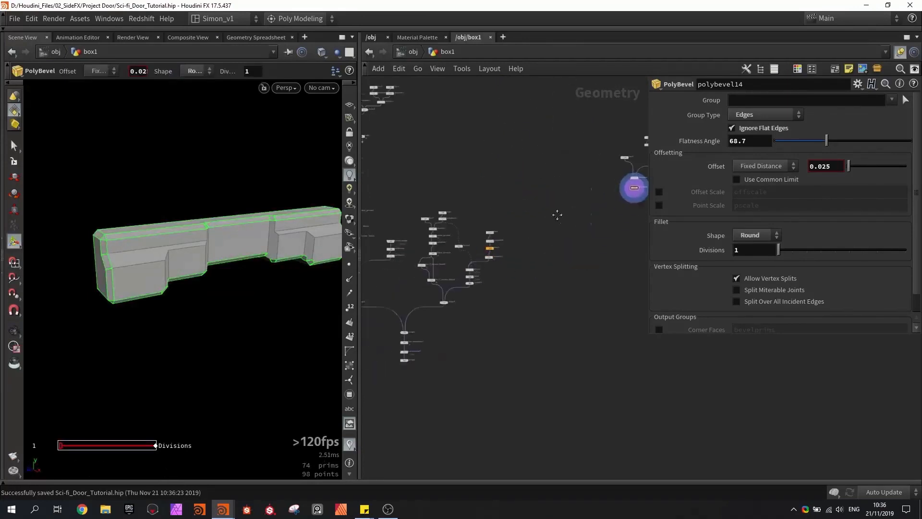
{"action": "scroll", "coordinate": [425, 263], "scroll_direction": "up", "scroll_amount": 8}
{"action": "left_click_drag", "start_coordinate": [399, 219], "coordinate": [505, 375]}
{"action": "key", "text": "ctrl+c"}
{"action": "scroll", "coordinate": [506, 313], "scroll_direction": "down", "scroll_amount": 6}
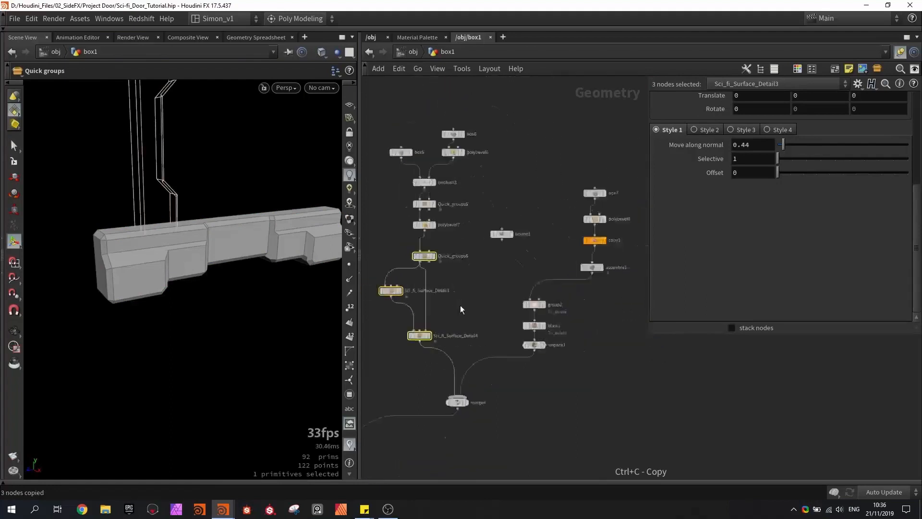
- Paste the copied Quick_groups and Sci_fi_Surface_Detail nodes below polybevel14
{"action": "scroll", "coordinate": [541, 275], "scroll_direction": "up", "scroll_amount": 2}
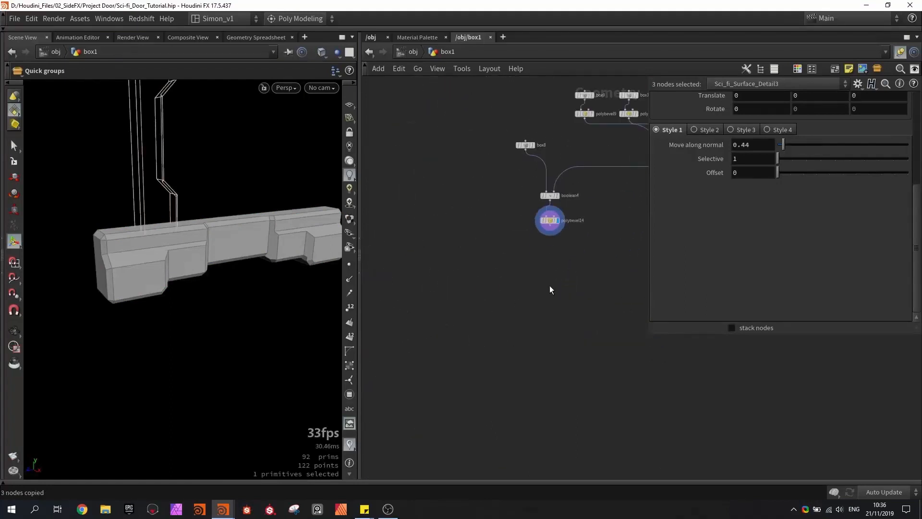
{"action": "key", "text": "ctrl+v"}
{"action": "scroll", "coordinate": [550, 285], "scroll_direction": "up", "scroll_amount": 5}
{"action": "left_click_drag", "start_coordinate": [568, 287], "coordinate": [535, 290]}
{"action": "left_click", "coordinate": [561, 247]}
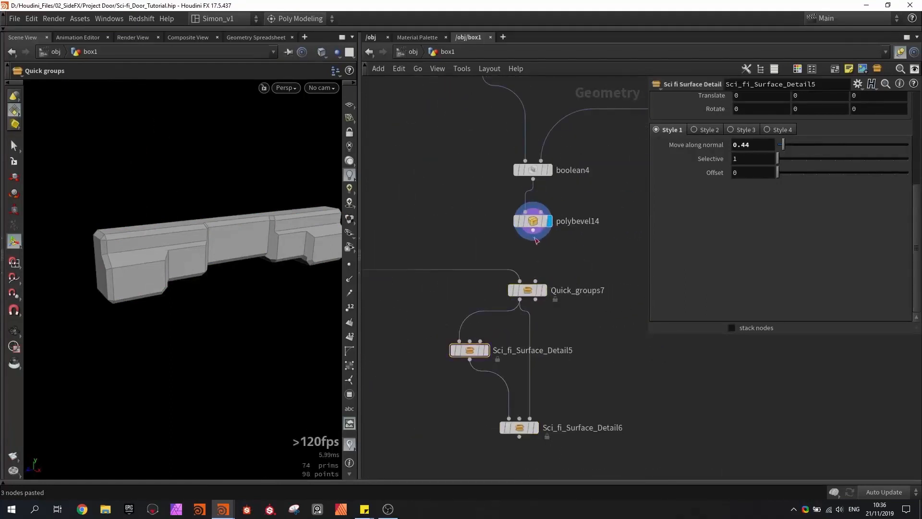
- Wire polybevel14 into Quick_groups7, display Sci_fi_Surface_Detail6 and save the scene
{"action": "left_click_drag", "start_coordinate": [533, 230], "coordinate": [520, 281]}
{"action": "middle_click_drag", "start_coordinate": [523, 289], "coordinate": [521, 227]}
{"action": "left_click", "coordinate": [534, 366]}
{"action": "left_click_drag", "start_coordinate": [252, 320], "coordinate": [212, 284], "text": "alt"}
{"action": "scroll", "coordinate": [192, 296], "scroll_direction": "up", "scroll_amount": 3}
{"action": "key", "text": "ctrl+s"}
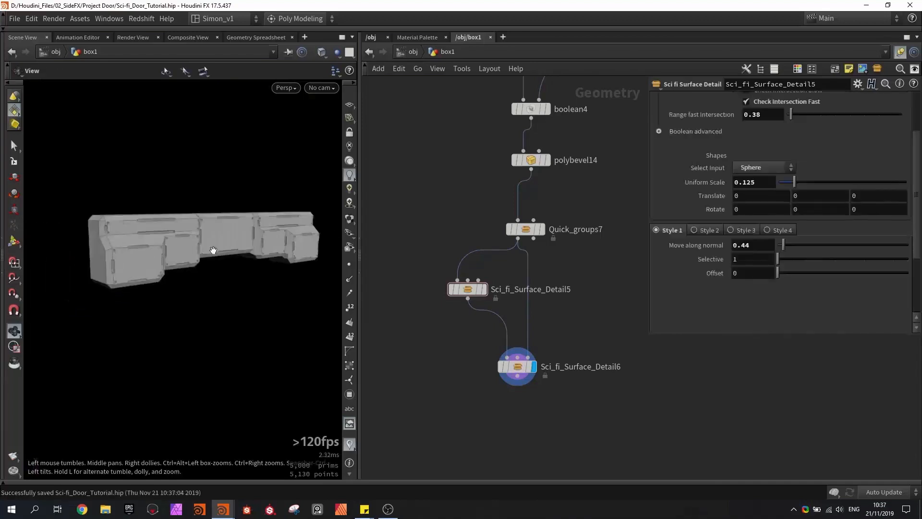
{"action": "left_click_drag", "start_coordinate": [212, 252], "coordinate": [142, 266]}
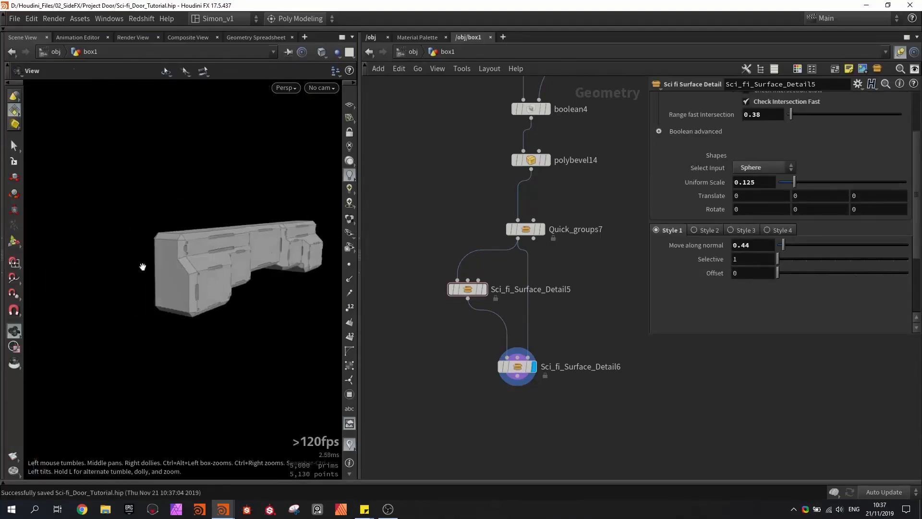
- Add a GameDev Symmetrize (Beta) node below Sci_fi_Surface_Detail6
{"action": "middle_click_drag", "start_coordinate": [474, 380], "coordinate": [447, 338]}
{"action": "key", "text": "Tab"}
{"action": "type", "text": "sy"}
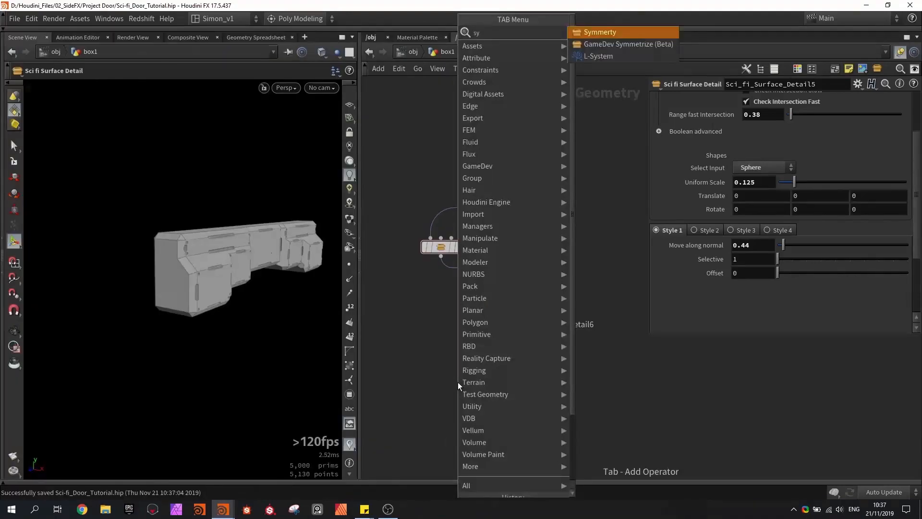
{"action": "key", "text": "Down"}
{"action": "key", "text": "Return"}
{"action": "scroll", "coordinate": [481, 380], "scroll_direction": "up", "scroll_amount": 3}
{"action": "left_click", "coordinate": [495, 383]}
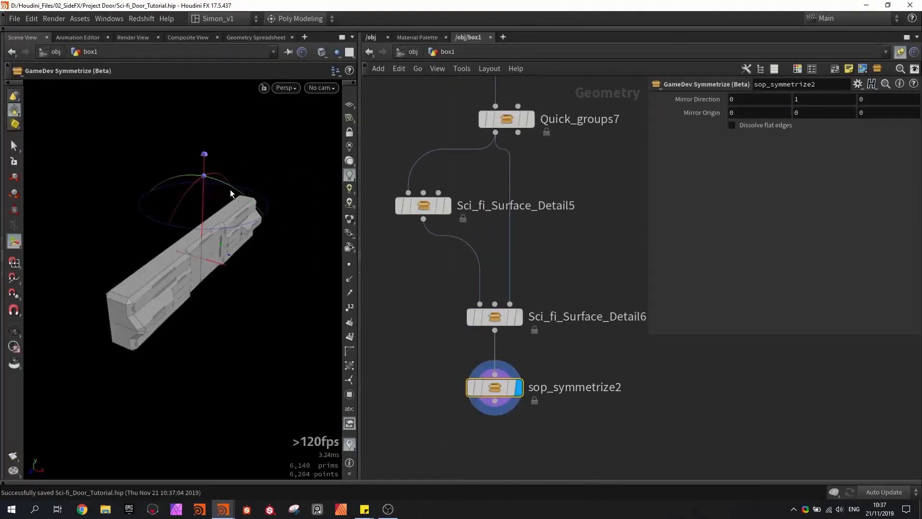
- Set the mirror direction of sop_symmetrize2 to 1, 0, 0
{"action": "left_click_drag", "start_coordinate": [231, 187], "coordinate": [301, 296]}
{"action": "left_click_drag", "start_coordinate": [148, 267], "coordinate": [201, 238], "text": "alt"}
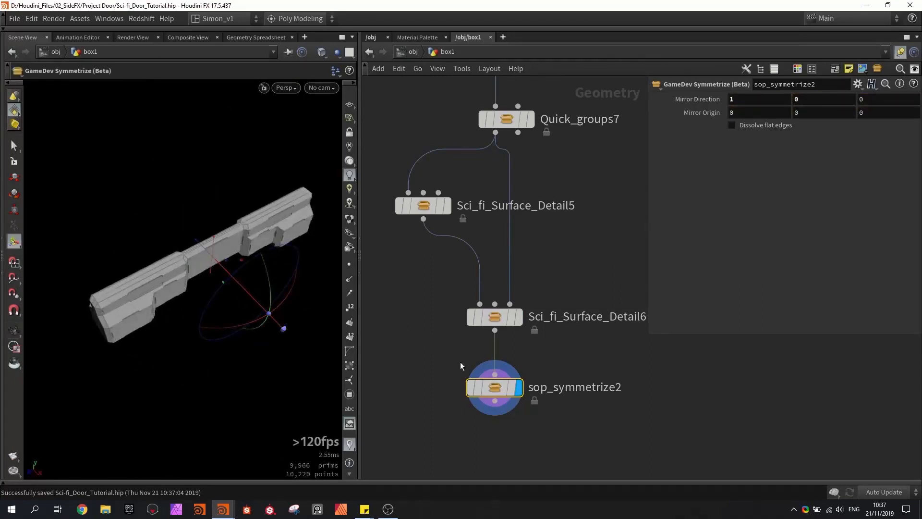
- Insert a Transform node between Sci_fi_Surface_Detail6 and sop_symmetrize2 and shift the piece about 0.048 along X
{"action": "middle_click_drag", "start_coordinate": [460, 361], "coordinate": [413, 305]}
{"action": "key", "text": "Tab"}
{"action": "type", "text": "tra"}
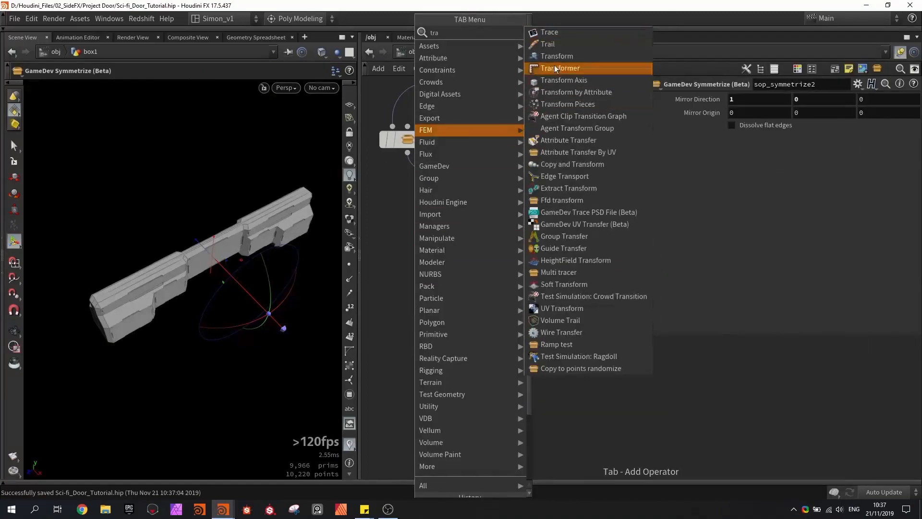
{"action": "left_click", "coordinate": [555, 57]}
{"action": "left_click", "coordinate": [482, 284]}
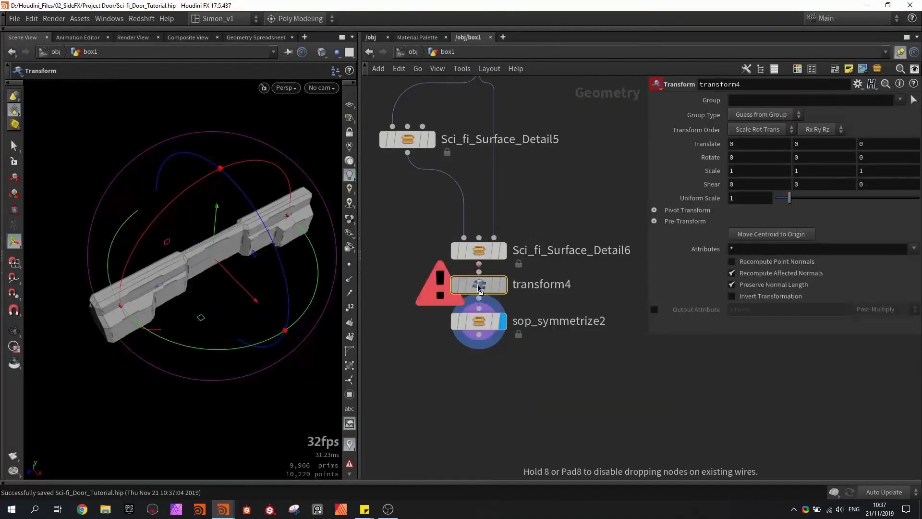
{"action": "left_click_drag", "start_coordinate": [257, 304], "coordinate": [260, 305]}
{"action": "left_click_drag", "start_coordinate": [227, 230], "coordinate": [241, 244], "text": "alt"}
{"action": "mouse_move", "coordinate": [264, 276]}
{"action": "left_mouse_down"}
{"action": "mouse_move", "coordinate": [212, 255]}
{"action": "mouse_move", "coordinate": [252, 279]}
{"action": "left_mouse_up"}
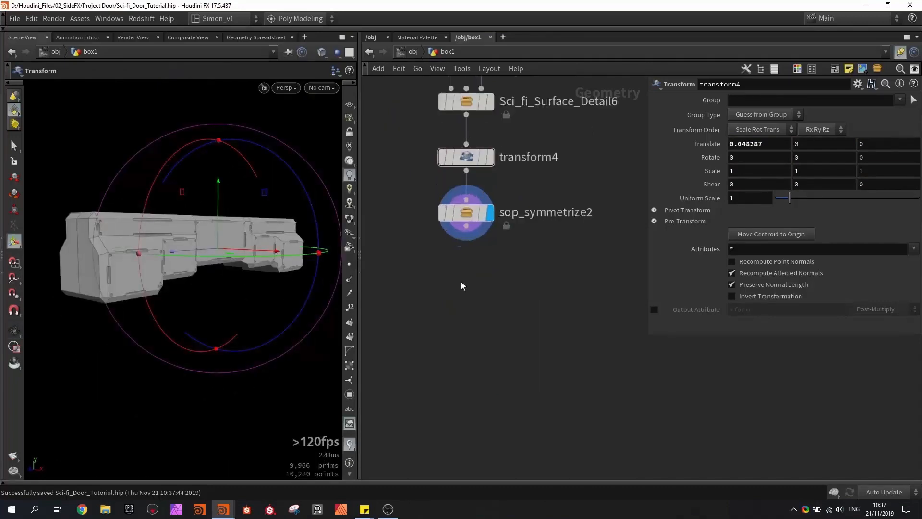
- Add a second Transform node below sop_symmetrize2, wire it to the symmetrize output and display it
{"action": "key", "text": "Tab"}
{"action": "type", "text": "tra"}
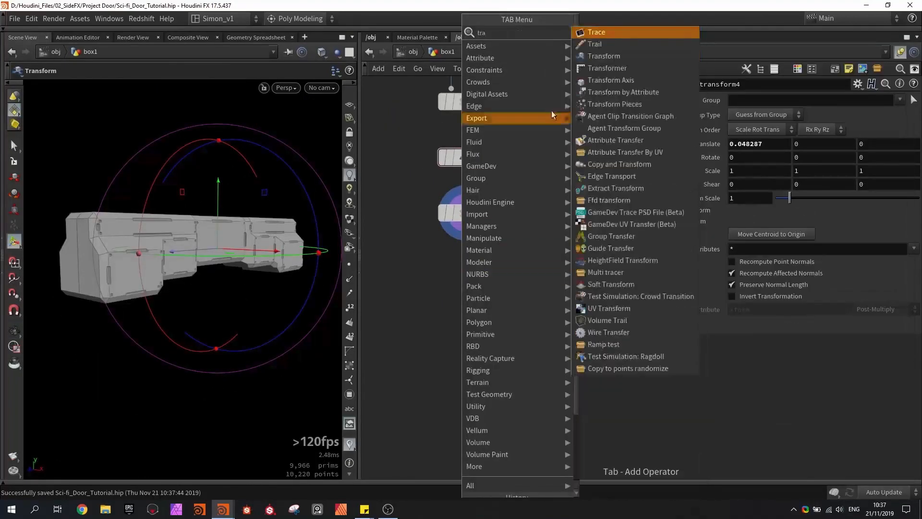
{"action": "left_click", "coordinate": [606, 56]}
{"action": "left_click", "coordinate": [466, 290]}
{"action": "left_click_drag", "start_coordinate": [468, 229], "coordinate": [466, 279]}
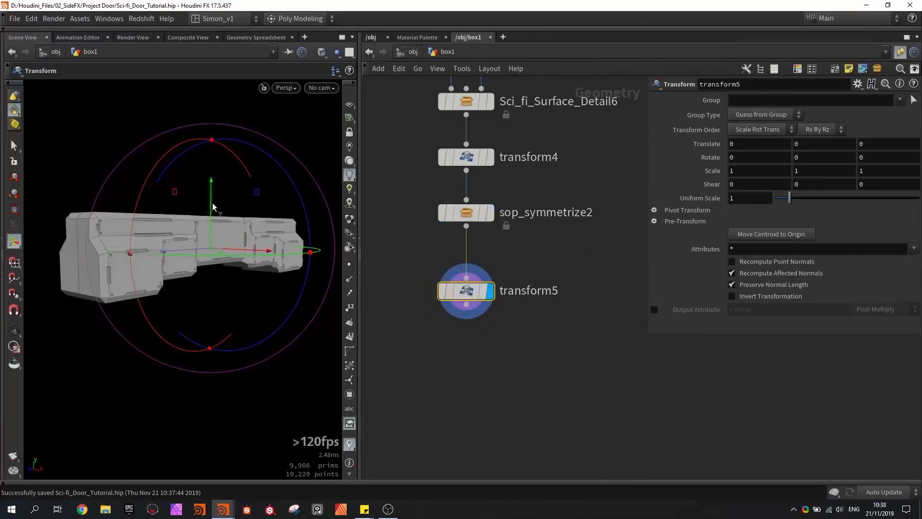
- Raise the carved piece by setting the Y translation of transform5 to 1.25
{"action": "left_click_drag", "start_coordinate": [212, 188], "coordinate": [212, 156]}
{"action": "key", "text": "ctrl+z"}
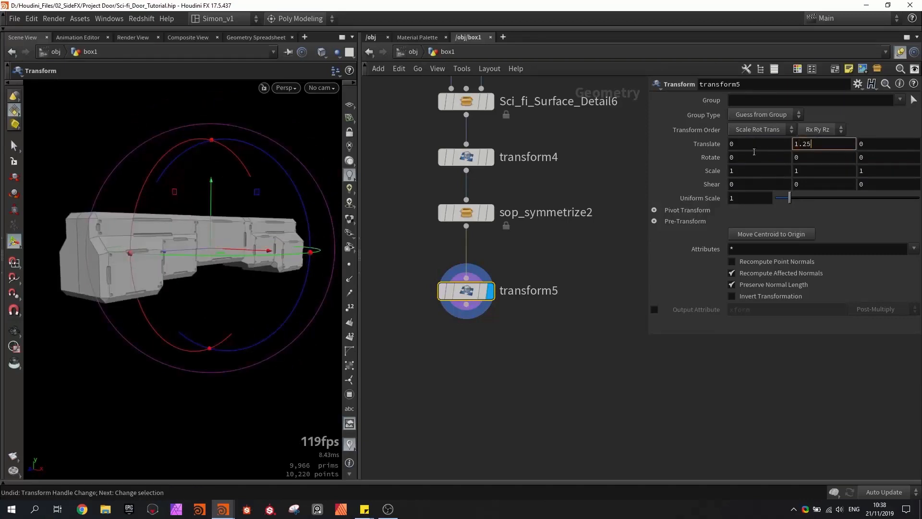
{"action": "key", "text": "Return"}
- Show the door's mirror1 node as a template for comparison with the raised piece
{"action": "scroll", "coordinate": [571, 235], "scroll_direction": "down", "scroll_amount": 5}
{"action": "scroll", "coordinate": [458, 338], "scroll_direction": "up", "scroll_amount": 4}
{"action": "left_click", "coordinate": [499, 337]}
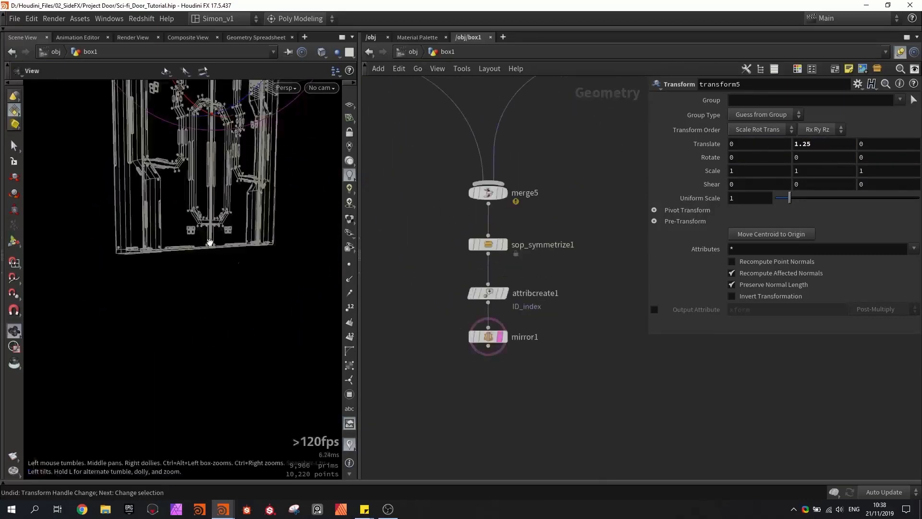
{"action": "left_click_drag", "start_coordinate": [180, 166], "coordinate": [169, 214], "text": "alt"}
{"action": "middle_click_drag", "start_coordinate": [169, 214], "coordinate": [172, 275], "text": "alt"}
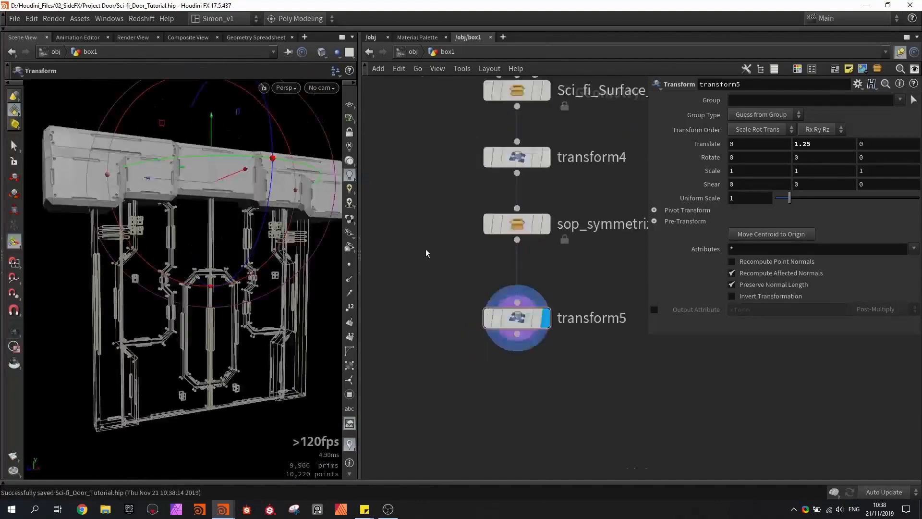
- Insert a GameDev Axis Align node between sop_symmetrize2 and transform5
{"action": "key", "text": "Tab"}
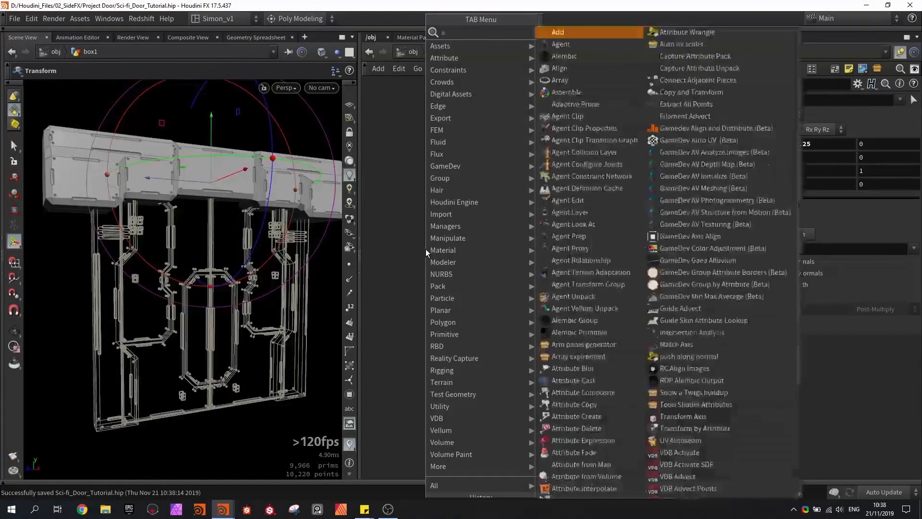
{"action": "type", "text": "null"}
{"action": "key", "text": "Return"}
{"action": "left_click", "coordinate": [516, 290]}
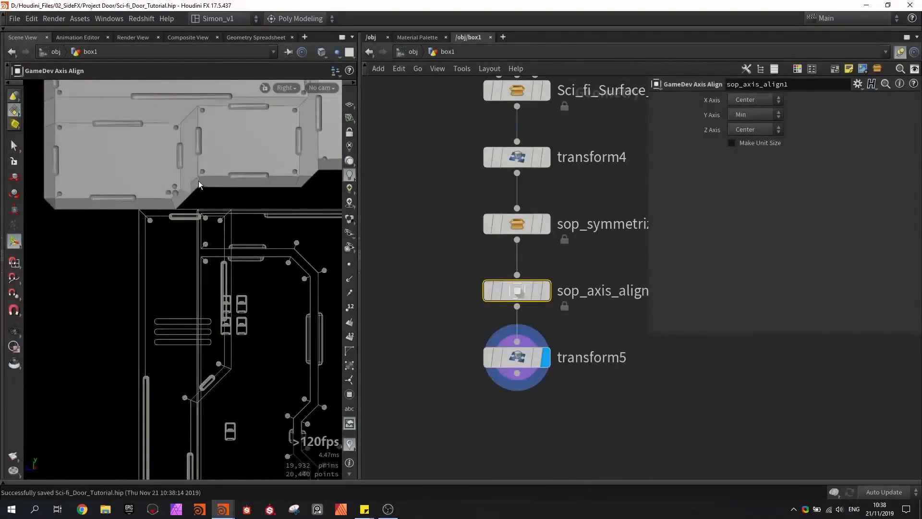
- Lower the piece onto the door by trying 1.25 -.2 and settling on 1.25 -.1 as the Y translation of transform5
{"action": "middle_click_drag", "start_coordinate": [200, 184], "coordinate": [57, 196], "text": "alt"}
{"action": "scroll", "coordinate": [58, 195], "scroll_direction": "down", "scroll_amount": 4}
{"action": "left_click", "coordinate": [517, 357]}
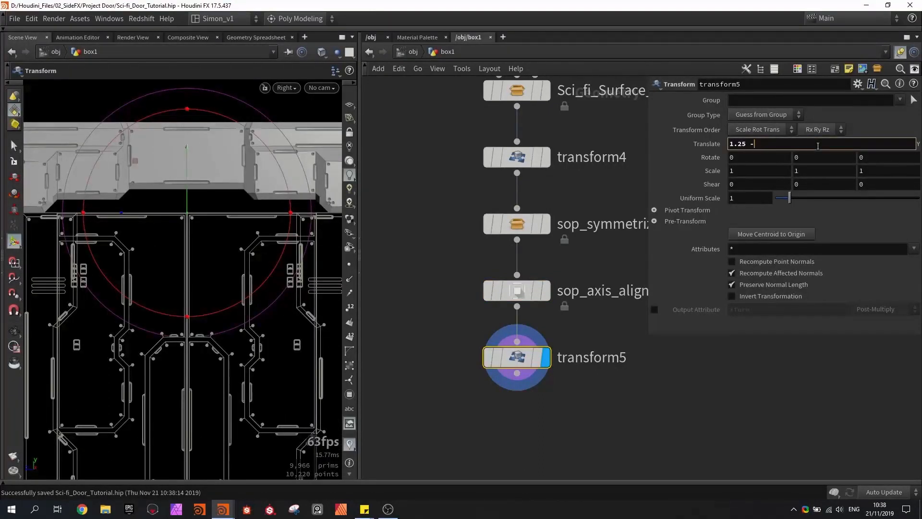
{"action": "key", "text": "Return"}
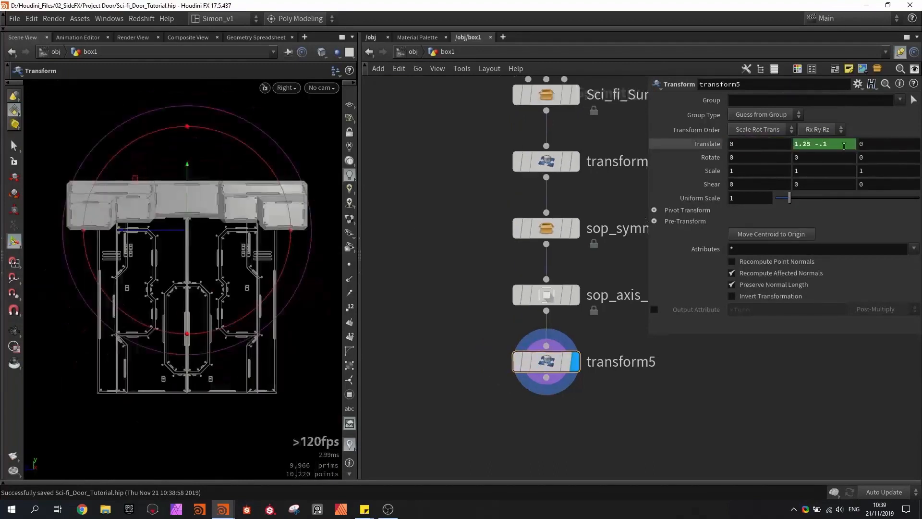
{"action": "double_click", "coordinate": [834, 145]}
{"action": "left_click", "coordinate": [459, 228]}
- Select the base door's box1 node at the start of the network and color it green
{"action": "key", "text": "h"}
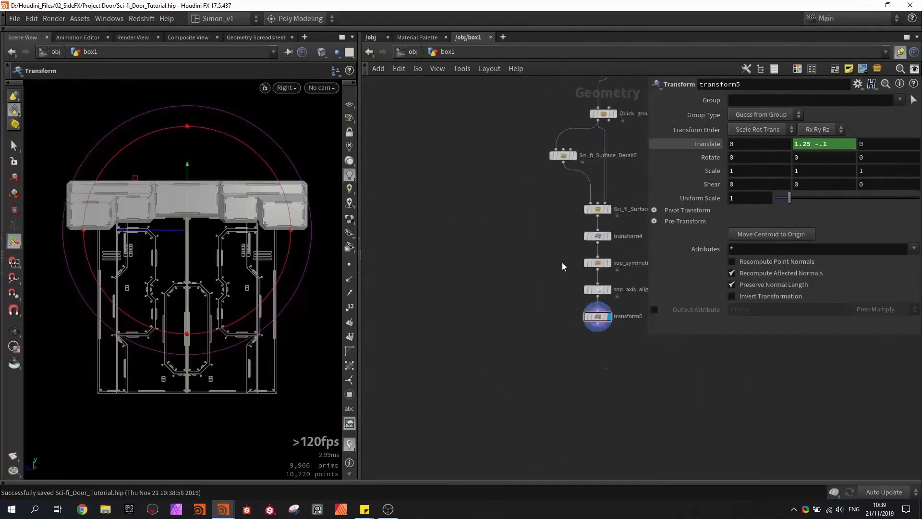
{"action": "scroll", "coordinate": [447, 243], "scroll_direction": "up", "scroll_amount": 5}
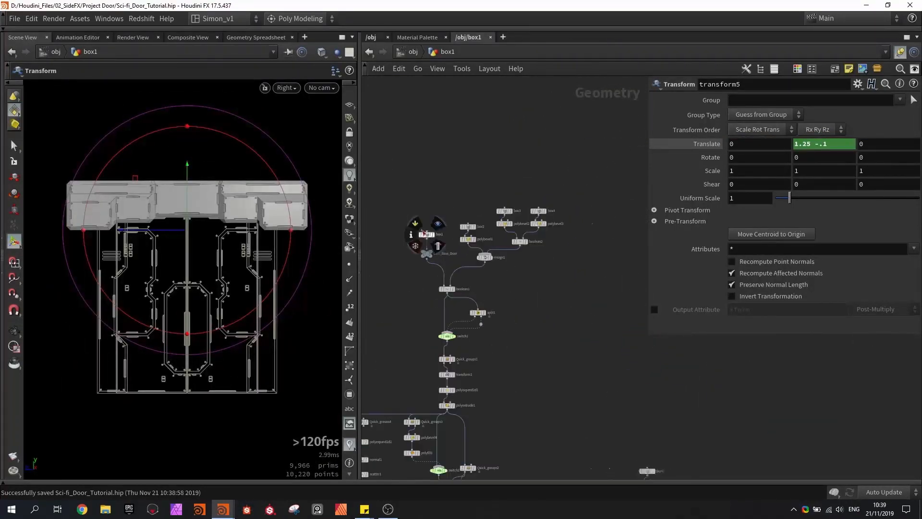
{"action": "left_click", "coordinate": [432, 240]}
{"action": "scroll", "coordinate": [432, 242], "scroll_direction": "up", "scroll_amount": 3}
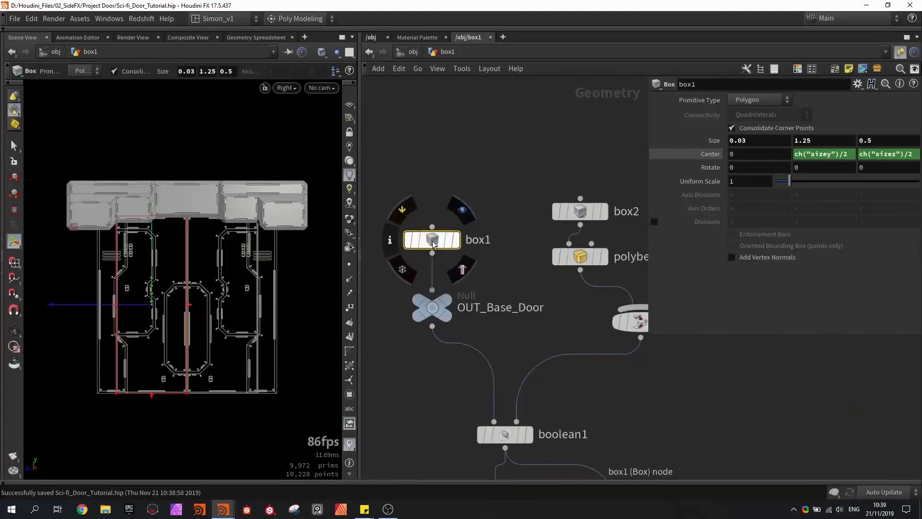
{"action": "key", "text": "c"}
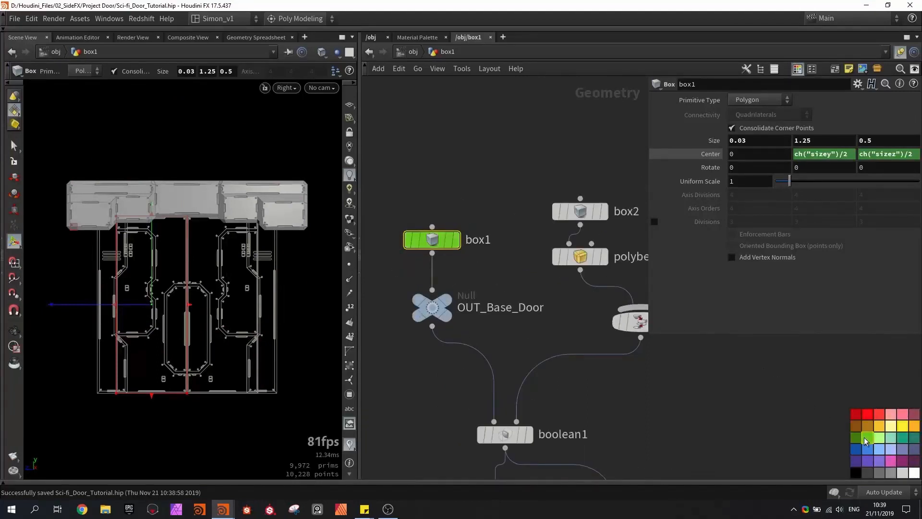
{"action": "key", "text": "c"}
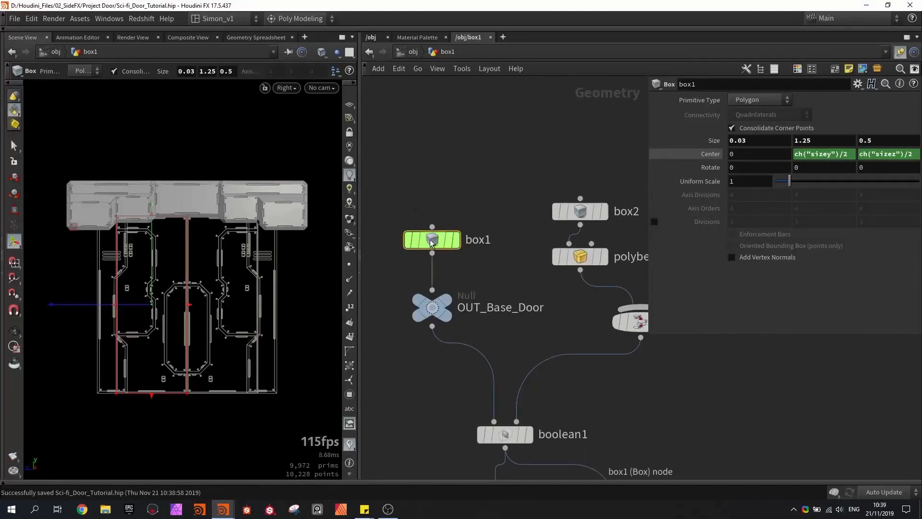
- Copy box1's Y size parameter and paste it as a relative reference into the Y translation of transform5, replacing the fixed expression
{"action": "right_click", "coordinate": [817, 143]}
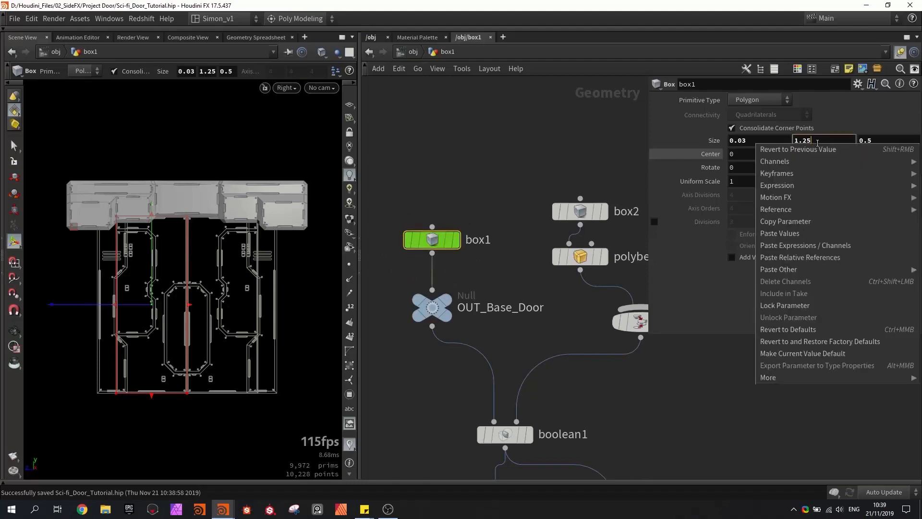
{"action": "left_click", "coordinate": [797, 223]}
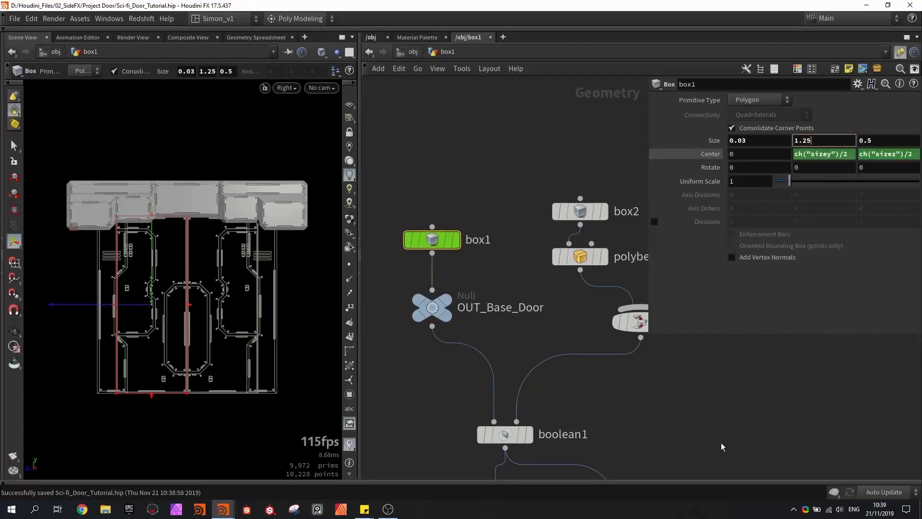
{"action": "key", "text": "h"}
{"action": "middle_click_drag", "start_coordinate": [751, 438], "coordinate": [628, 375]}
{"action": "scroll", "coordinate": [643, 386], "scroll_direction": "up", "scroll_amount": 4}
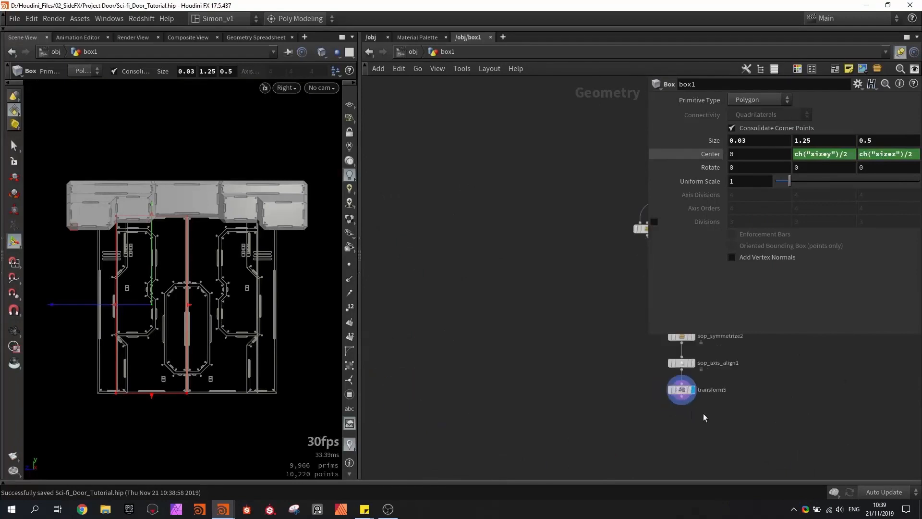
{"action": "left_click", "coordinate": [676, 382]}
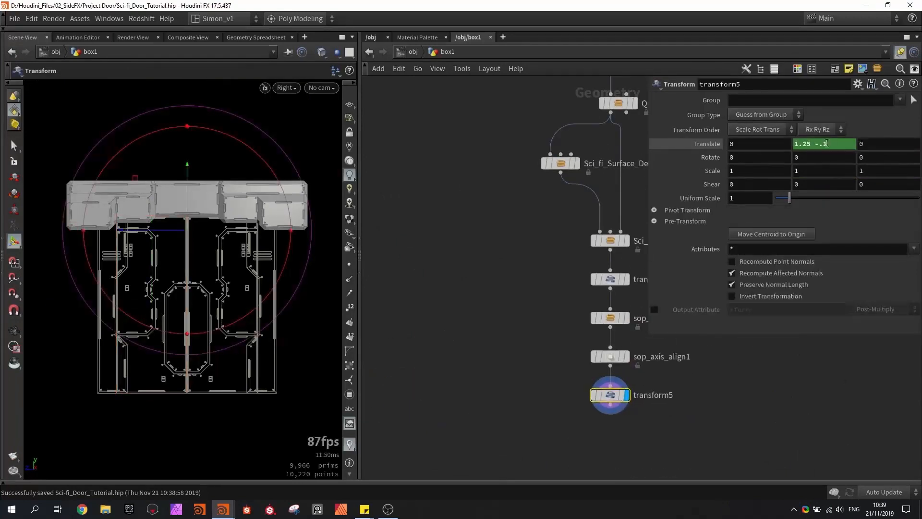
{"action": "left_click", "coordinate": [763, 144]}
{"action": "right_click", "coordinate": [781, 144]}
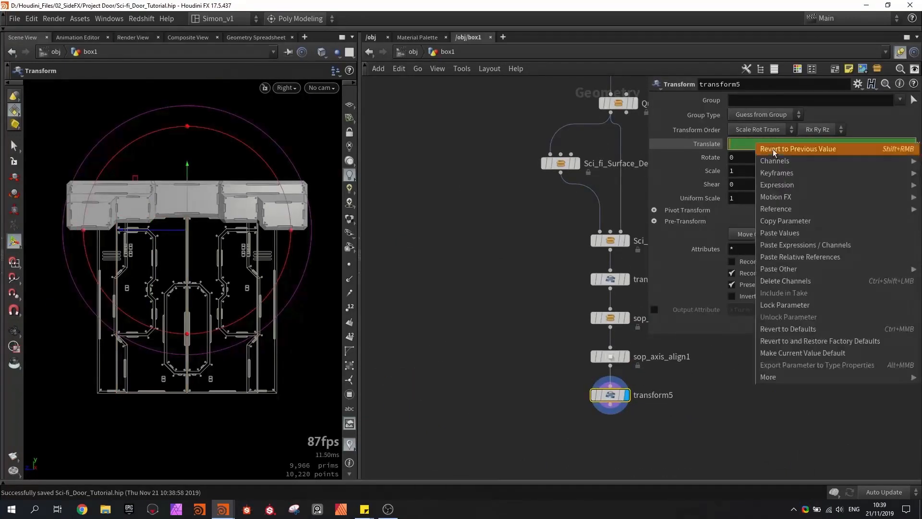
{"action": "left_click", "coordinate": [775, 261]}
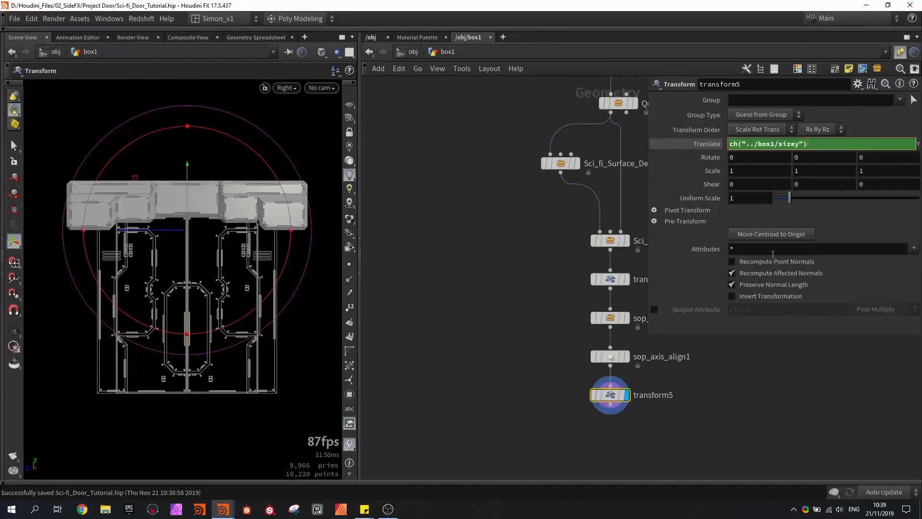
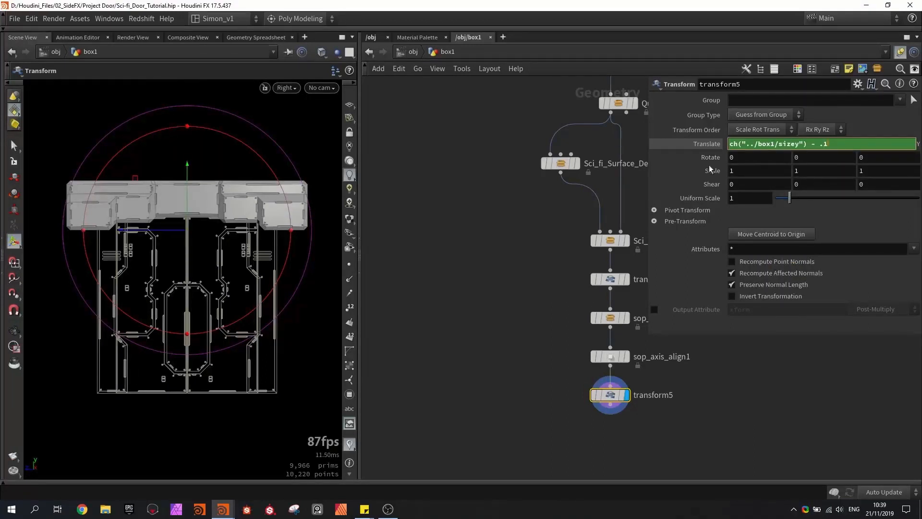
- Offset the box1 height reference in transform5's Y translation by subtracting .1
{"action": "key", "text": "Return"}
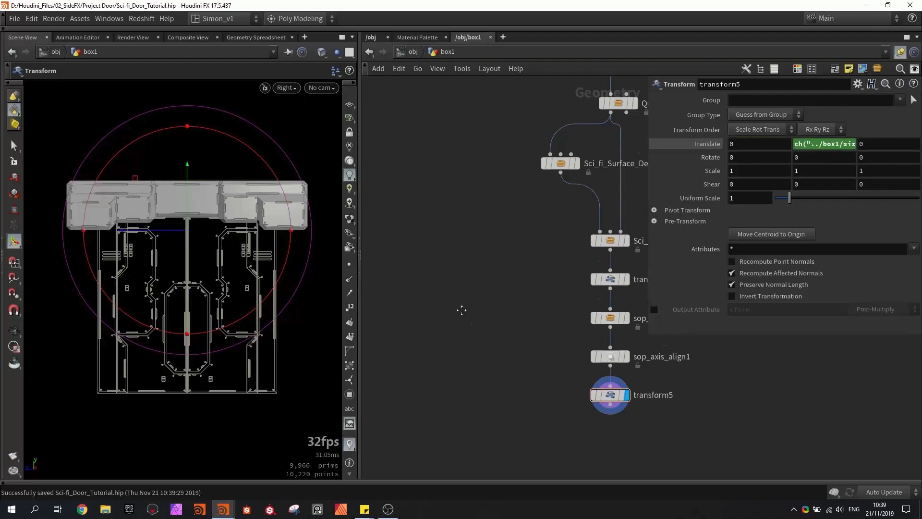
{"action": "middle_click_drag", "start_coordinate": [461, 309], "coordinate": [440, 294]}
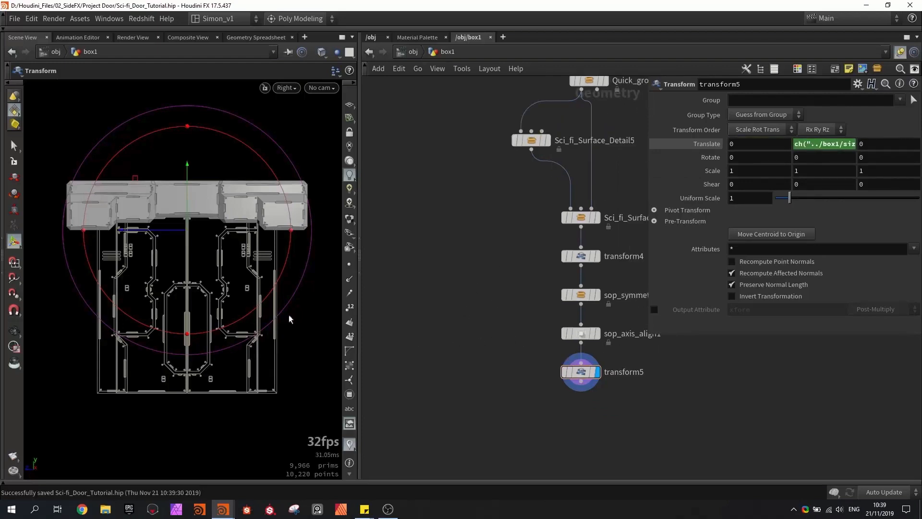
- Try lowering the base door's height on box1 to test how the other parts follow, and undo the trial
{"action": "key", "text": "h"}
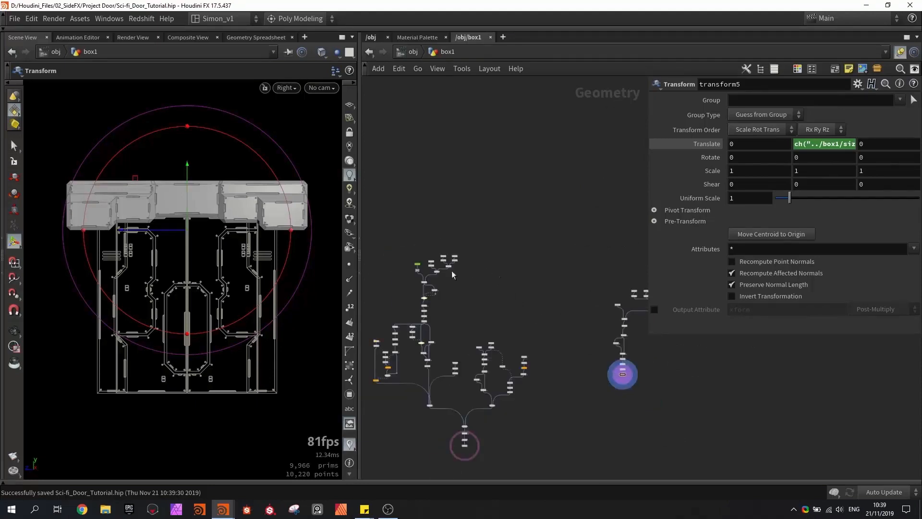
{"action": "scroll", "coordinate": [451, 270], "scroll_direction": "up", "scroll_amount": 5}
{"action": "left_click", "coordinate": [422, 260]}
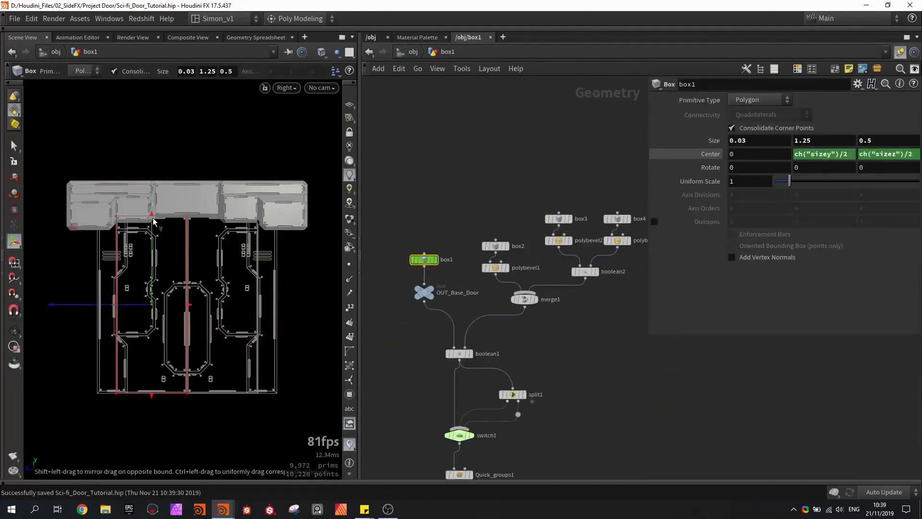
{"action": "left_click_drag", "start_coordinate": [153, 222], "coordinate": [163, 246]}
{"action": "key", "text": "ctrl+z"}
{"action": "key", "text": "ctrl+z"}
{"action": "key", "text": "ctrl+z"}
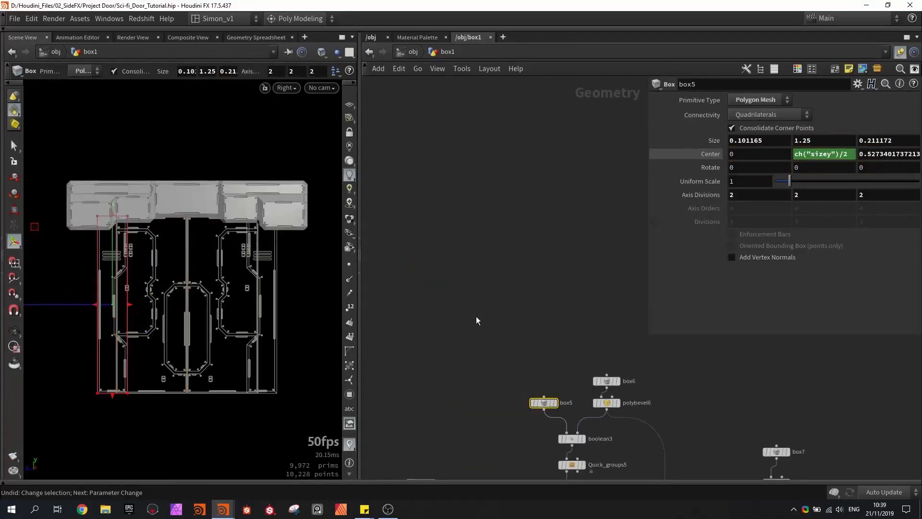
- Copy box1's Y size parameter and paste it as a relative reference into the Y size of box5
{"action": "middle_click_drag", "start_coordinate": [458, 282], "coordinate": [536, 315]}
{"action": "scroll", "coordinate": [536, 316], "scroll_direction": "down", "scroll_amount": 4}
{"action": "scroll", "coordinate": [526, 319], "scroll_direction": "up", "scroll_amount": 1}
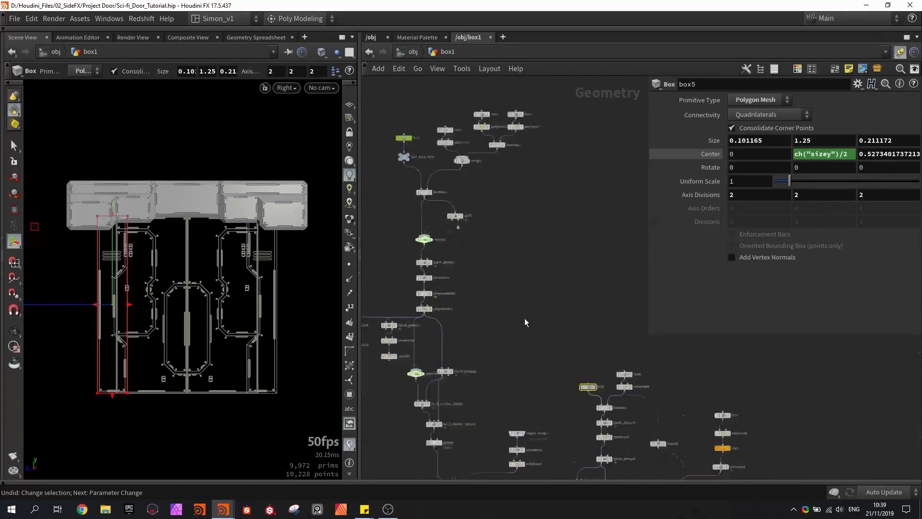
{"action": "scroll", "coordinate": [524, 318], "scroll_direction": "up", "scroll_amount": 1}
{"action": "middle_click_drag", "start_coordinate": [374, 134], "coordinate": [475, 231]}
{"action": "scroll", "coordinate": [480, 211], "scroll_direction": "up", "scroll_amount": 3}
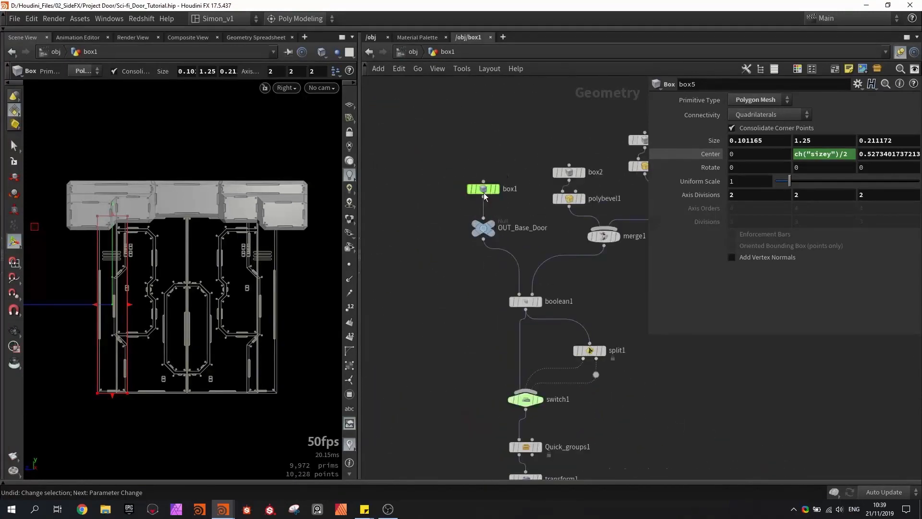
{"action": "left_click", "coordinate": [484, 190]}
{"action": "right_click", "coordinate": [813, 140]}
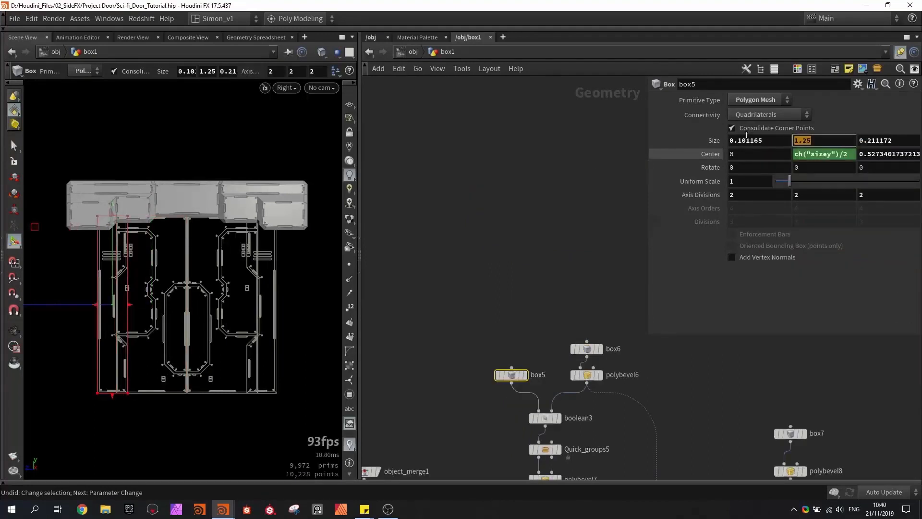
{"action": "right_click", "coordinate": [808, 150]}
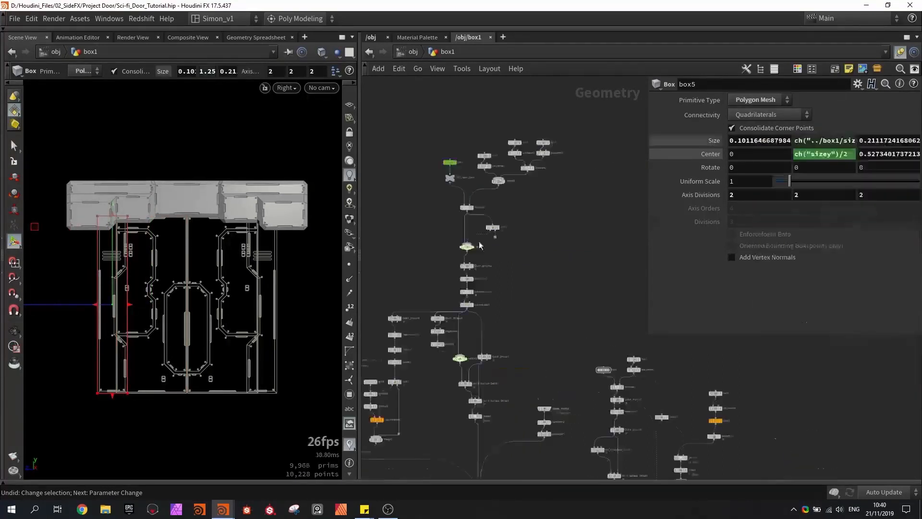
- Lower box1's height to about 1.18, try widening it along Z, and undo the widening
{"action": "left_click", "coordinate": [464, 172]}
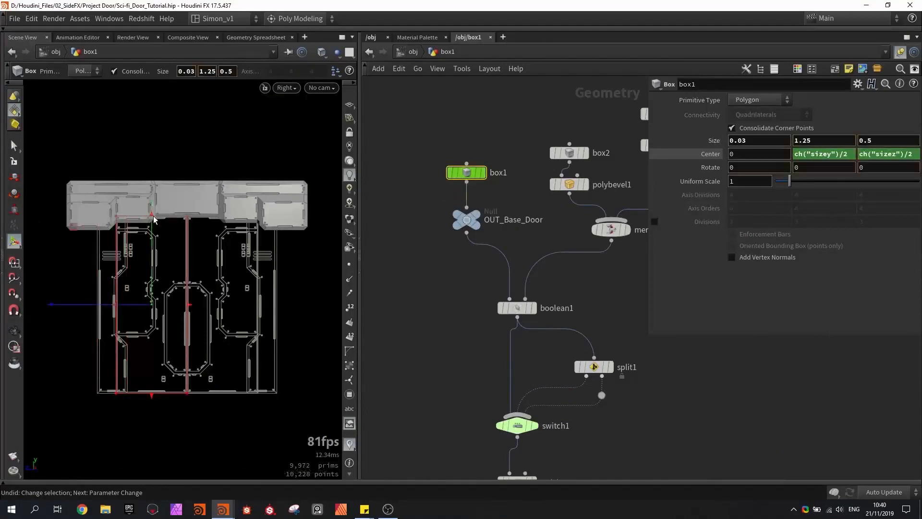
{"action": "left_click_drag", "start_coordinate": [153, 245], "coordinate": [72, 310]}
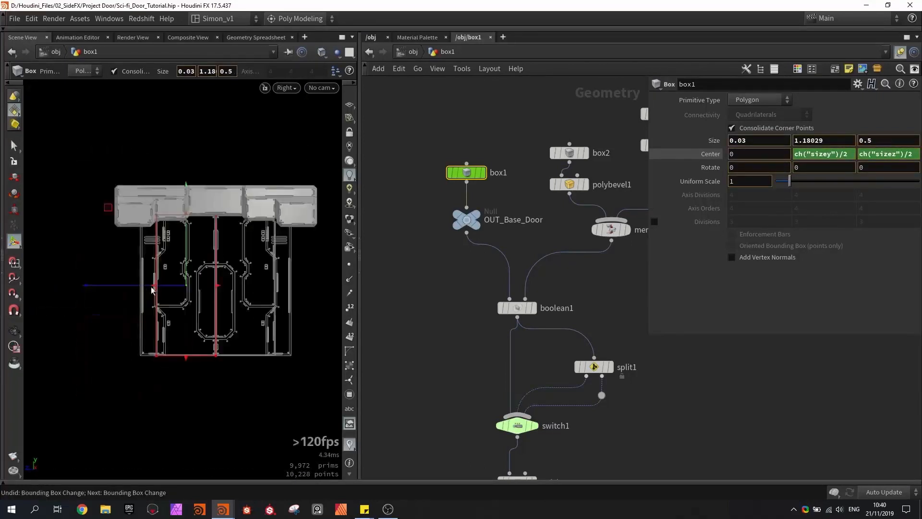
{"action": "left_click_drag", "start_coordinate": [151, 288], "coordinate": [135, 283]}
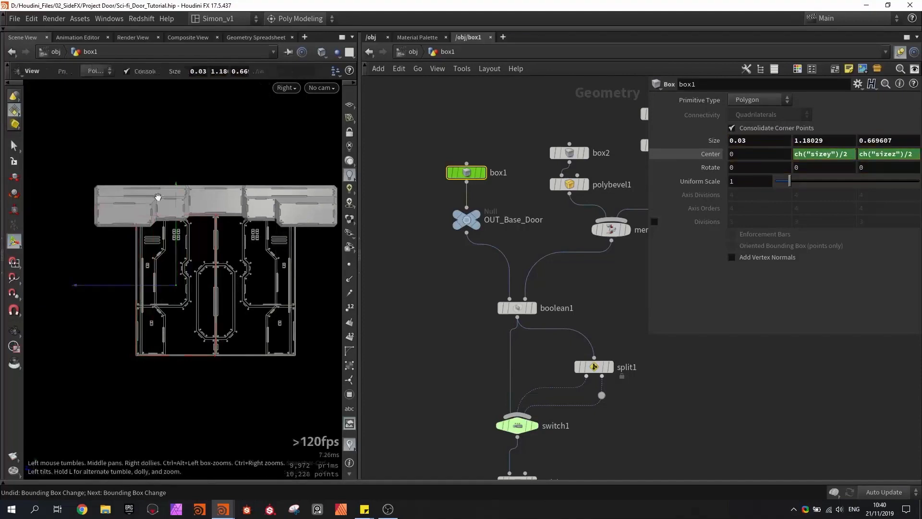
{"action": "scroll", "coordinate": [139, 264], "scroll_direction": "up", "scroll_amount": 4}
{"action": "scroll", "coordinate": [138, 273], "scroll_direction": "up", "scroll_amount": 1}
{"action": "key", "text": "Return"}
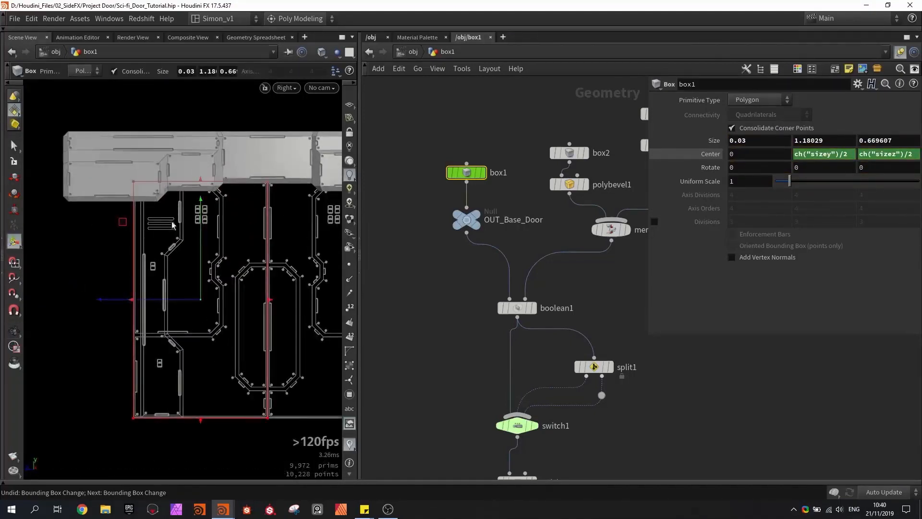
{"action": "key", "text": "ctrl+z"}
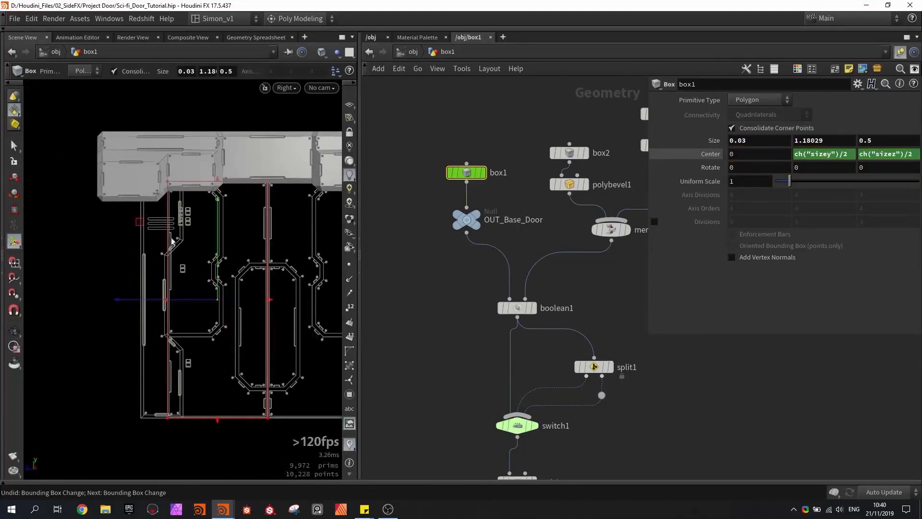
- Copy box1's Z size parameter and undo the trial move of box5
{"action": "right_click", "coordinate": [882, 141]}
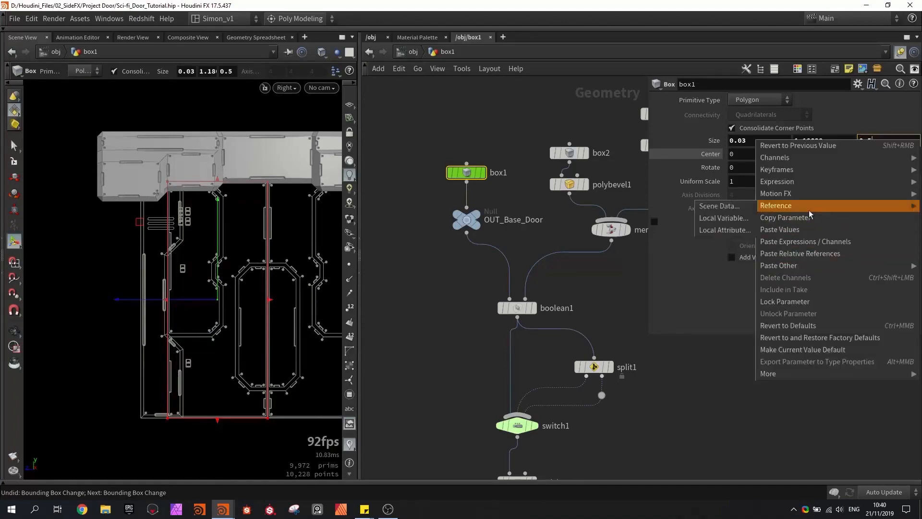
{"action": "key", "text": "Escape"}
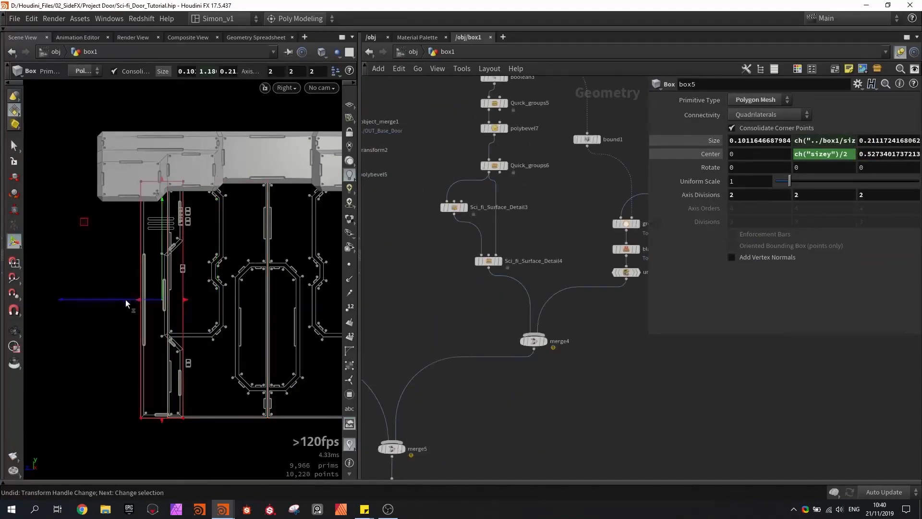
{"action": "key", "text": "ctrl+z"}
{"action": "key", "text": "ctrl+z"}
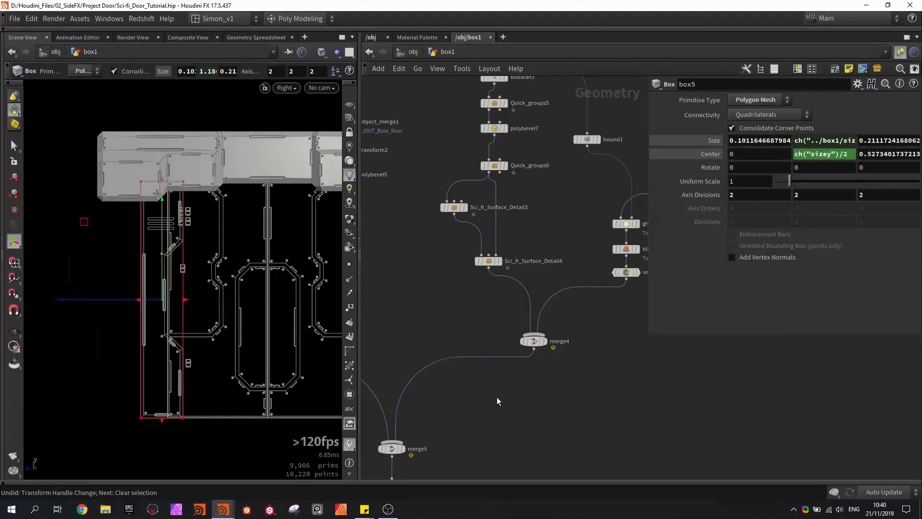
- Insert a Transform node on the wire between merge4 and merge5 and place it below merge4
{"action": "key", "text": "Tab"}
{"action": "type", "text": "transform"}
{"action": "key", "text": "Return"}
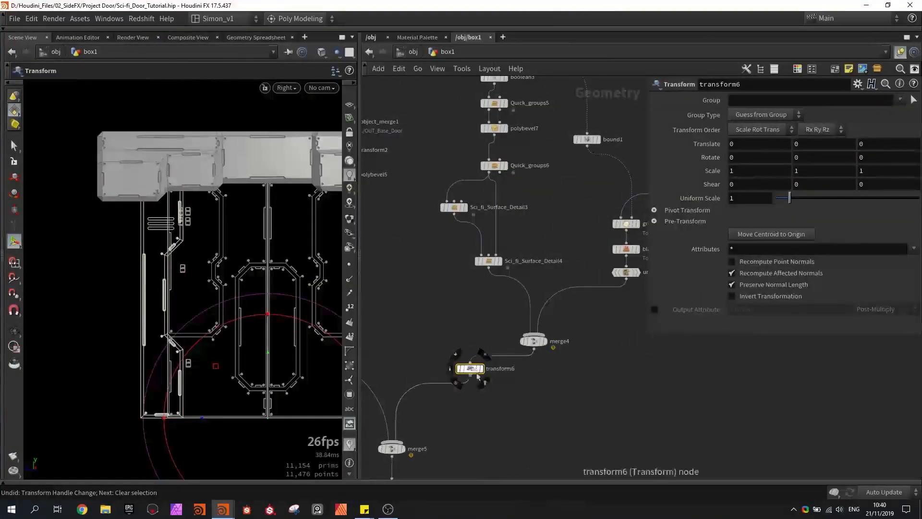
{"action": "left_click", "coordinate": [539, 379]}
{"action": "scroll", "coordinate": [539, 380], "scroll_direction": "up", "scroll_amount": 5}
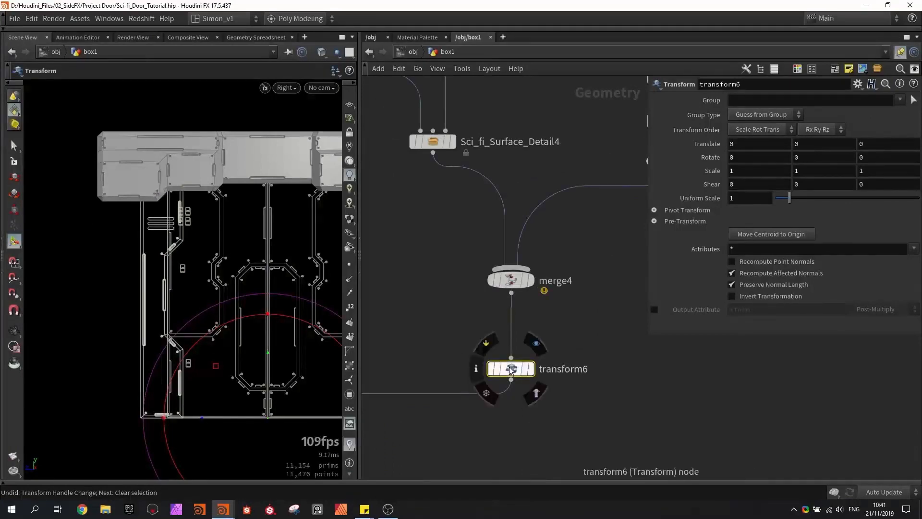
- Insert a GameDev Axis Align node between merge4 and transform6
{"action": "key", "text": "Tab"}
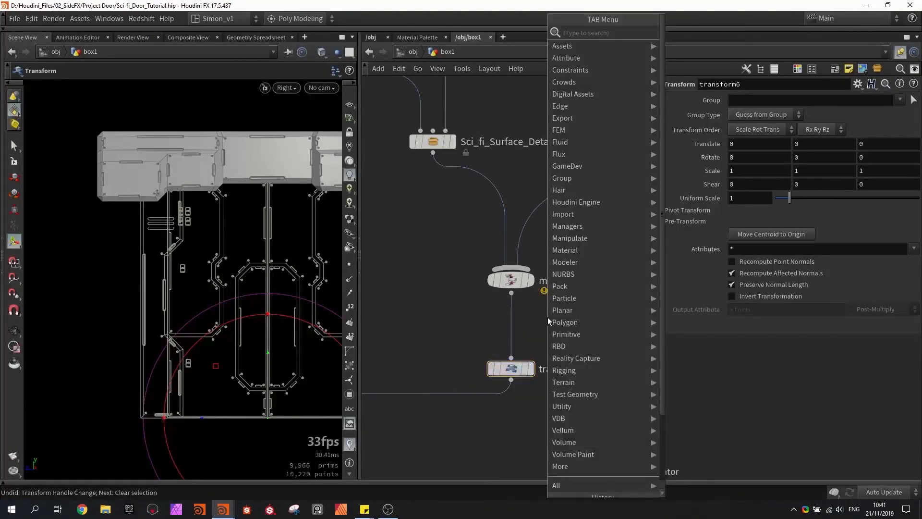
{"action": "type", "text": "axis"}
{"action": "key", "text": "Return"}
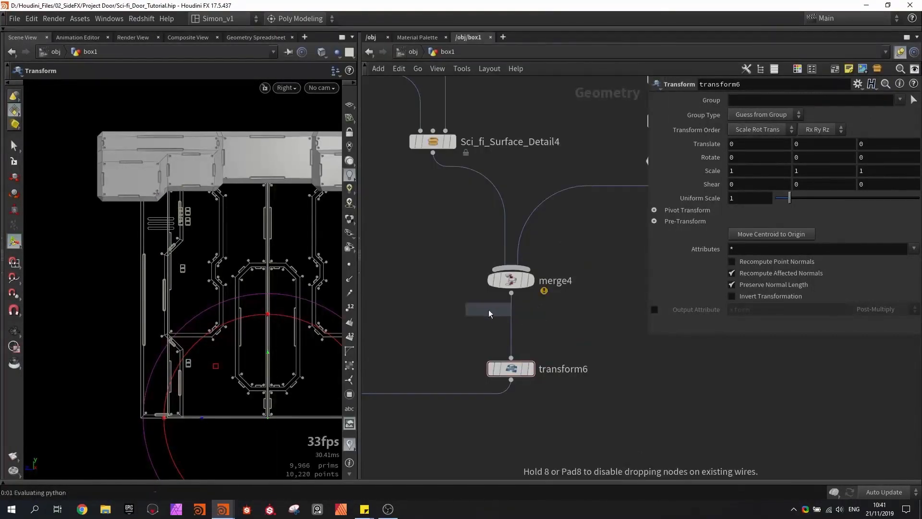
{"action": "left_click", "coordinate": [513, 318]}
{"action": "scroll", "coordinate": [512, 319], "scroll_direction": "up", "scroll_amount": 2}
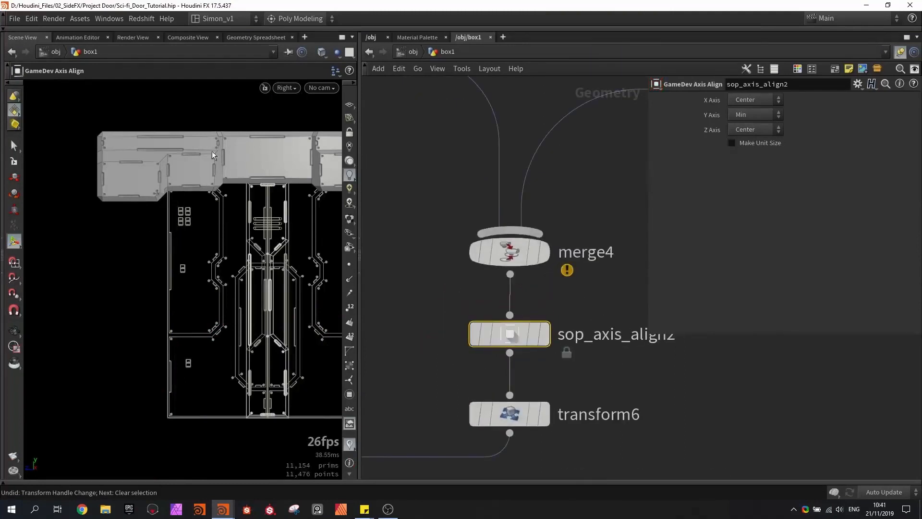
{"action": "scroll", "coordinate": [439, 317], "scroll_direction": "up", "scroll_amount": 3}
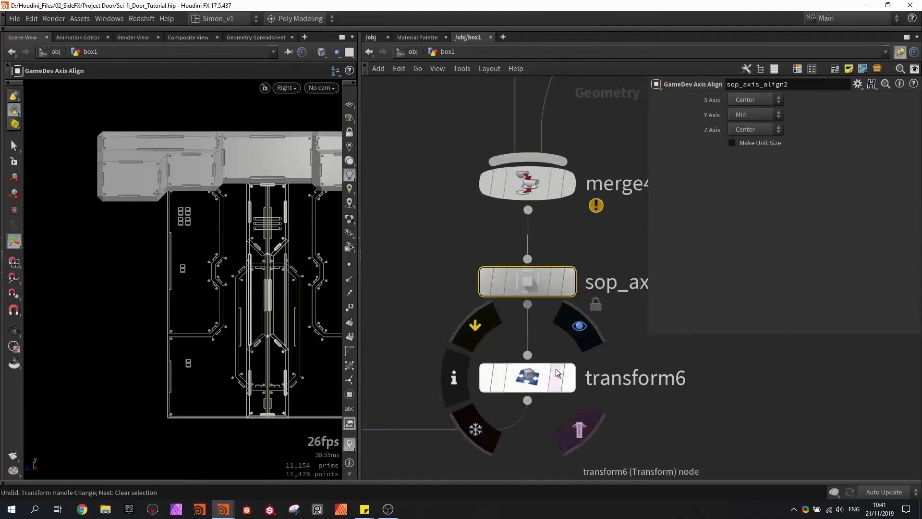
- Display transform6, paste box1's Z size as a relative reference into its Z translation, and save the scene
{"action": "left_click", "coordinate": [571, 379]}
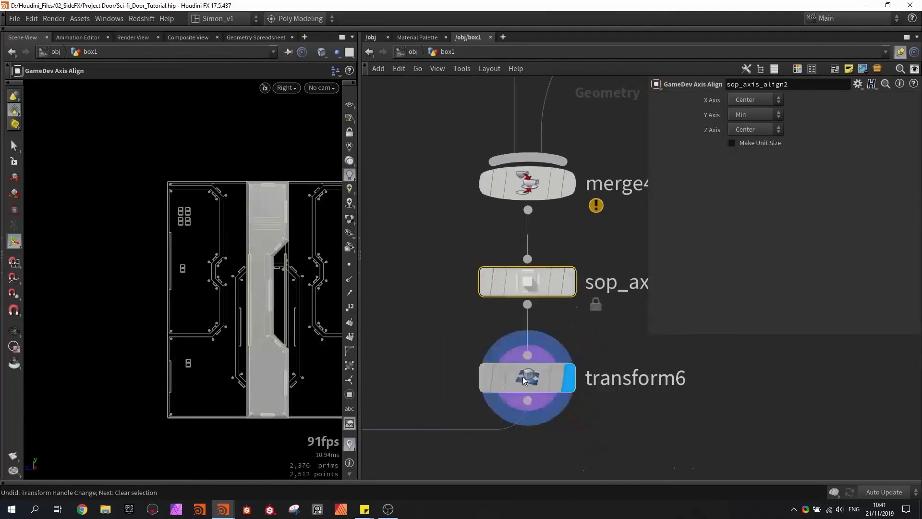
{"action": "left_click", "coordinate": [523, 380]}
{"action": "left_click_drag", "start_coordinate": [220, 417], "coordinate": [122, 392]}
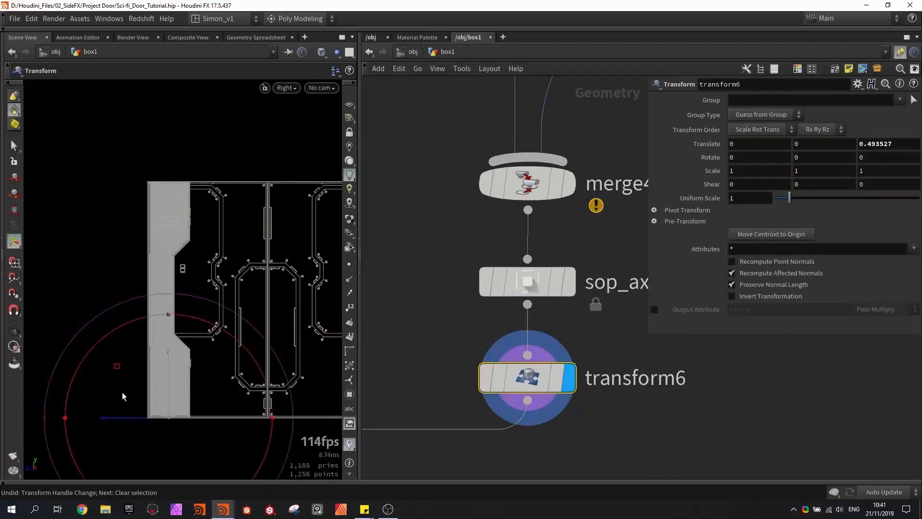
{"action": "right_click", "coordinate": [883, 144]}
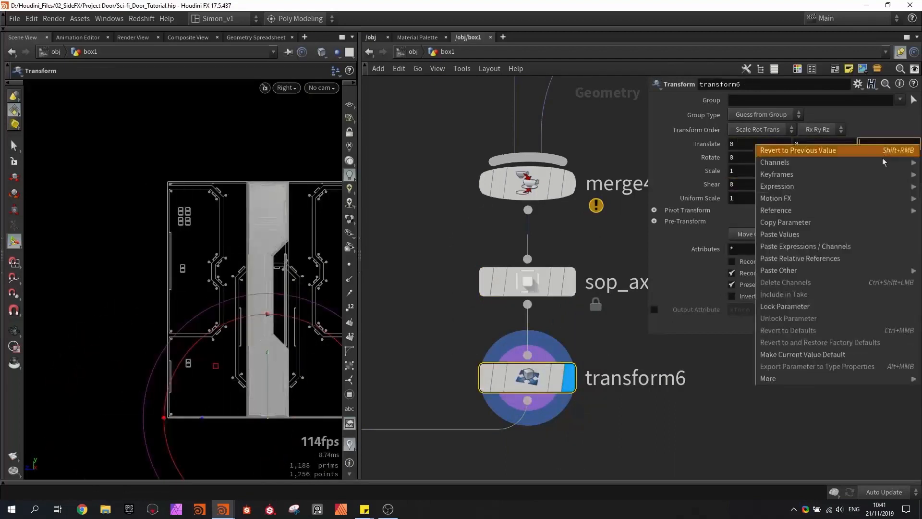
{"action": "left_click", "coordinate": [853, 258]}
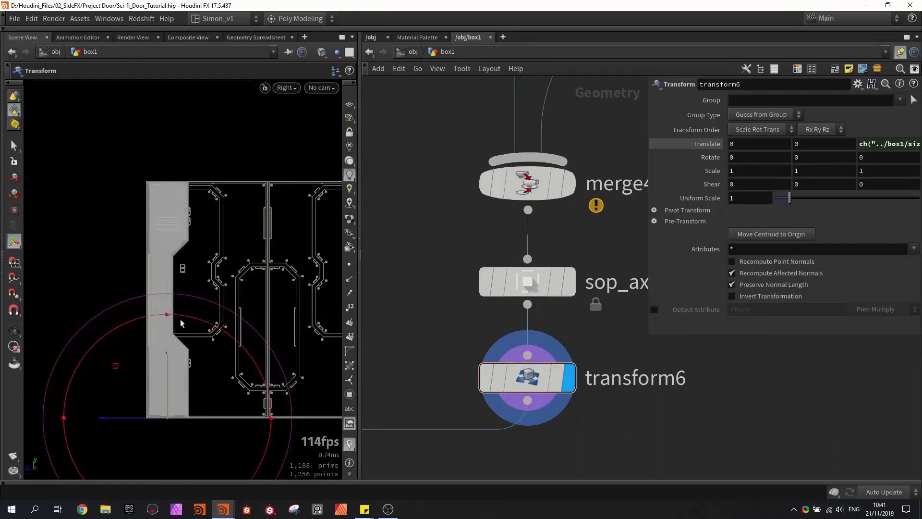
{"action": "left_click", "coordinate": [900, 144]}
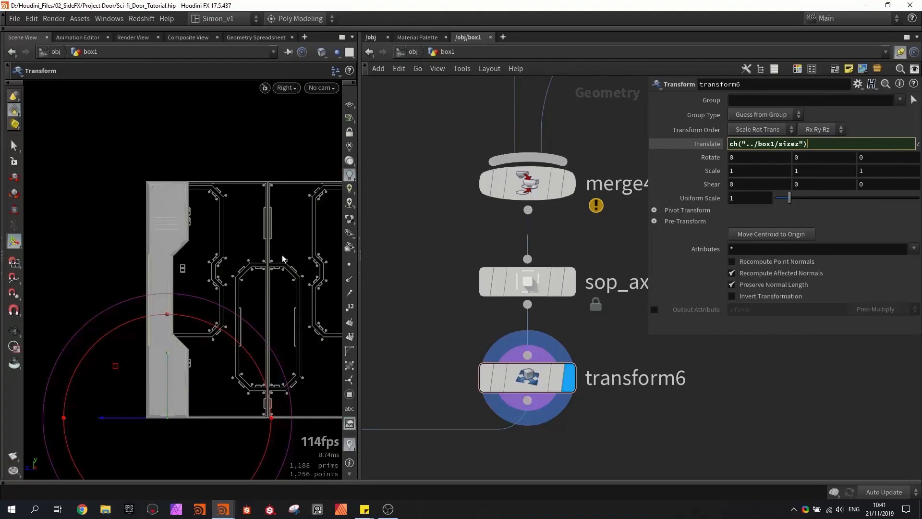
{"action": "key", "text": "Return"}
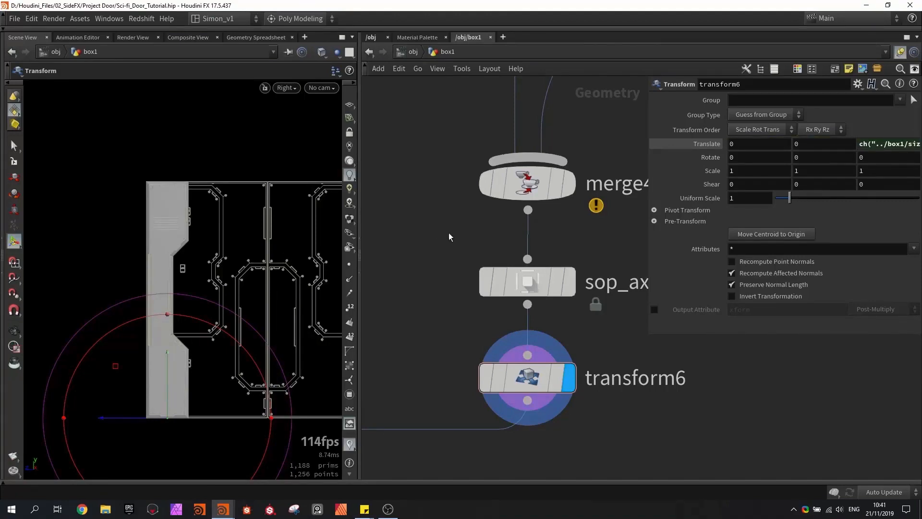
{"action": "key", "text": "ctrl+s"}
- Try widening the base door on box1 along Z to test how the side piece follows
{"action": "scroll", "coordinate": [448, 237], "scroll_direction": "down", "scroll_amount": 3}
{"action": "middle_click_drag", "start_coordinate": [449, 236], "coordinate": [494, 303]}
{"action": "scroll", "coordinate": [523, 300], "scroll_direction": "down", "scroll_amount": 6}
{"action": "scroll", "coordinate": [460, 117], "scroll_direction": "up", "scroll_amount": 8}
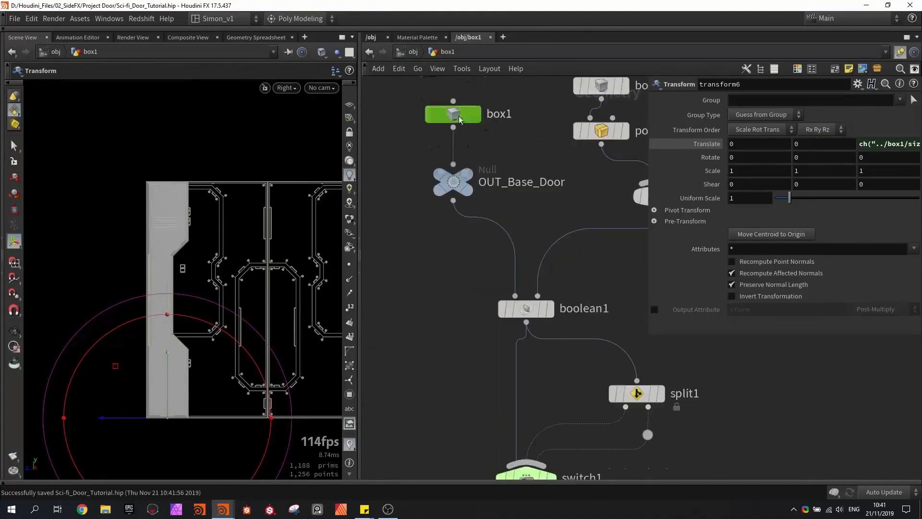
{"action": "left_click", "coordinate": [459, 116]}
{"action": "left_click_drag", "start_coordinate": [166, 300], "coordinate": [77, 292]}
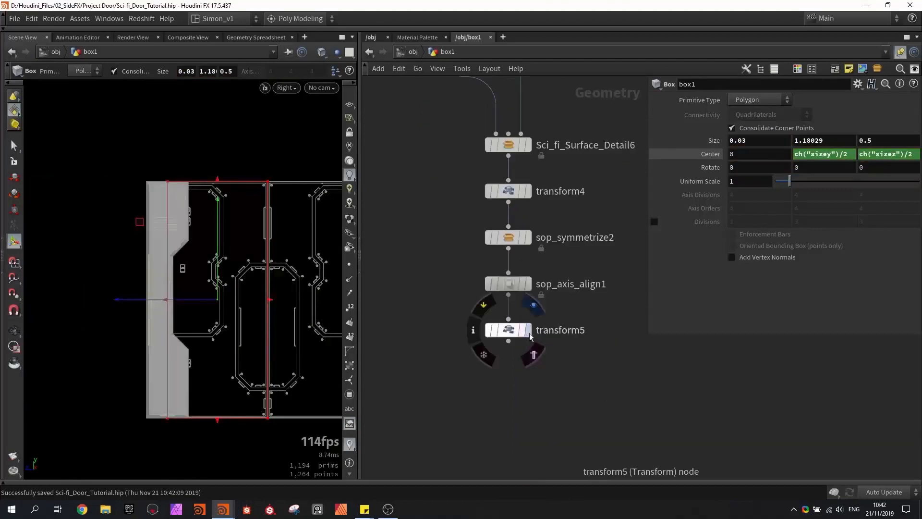
- Display and select transform5 at the end of the top piece's network, and save the scene
{"action": "left_click", "coordinate": [529, 334]}
{"action": "left_click", "coordinate": [510, 331]}
{"action": "key", "text": "space+g"}
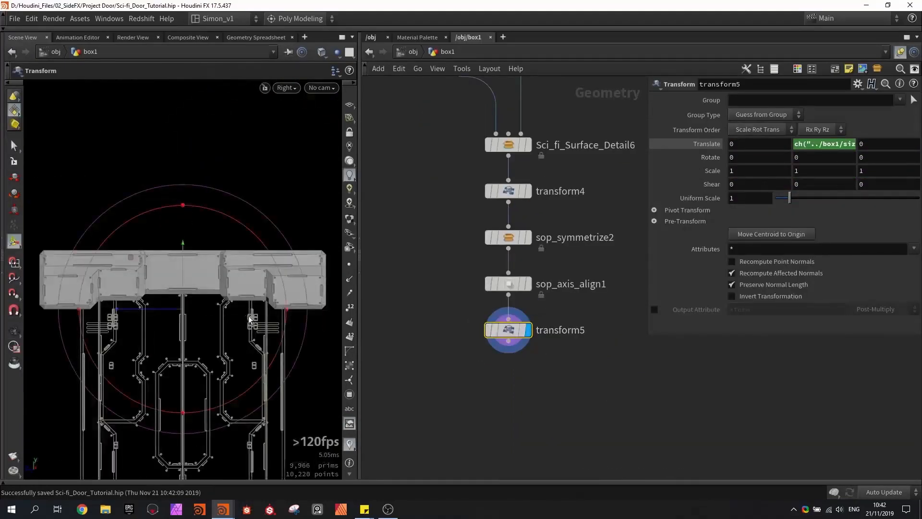
{"action": "left_click_drag", "start_coordinate": [249, 320], "coordinate": [261, 283]}
{"action": "left_click", "coordinate": [432, 312]}
{"action": "key", "text": "ctrl+s"}
- Inspect the door in perspective and select box8 at the start of the top piece's network
{"action": "left_click_drag", "start_coordinate": [267, 240], "coordinate": [131, 254], "text": "alt"}
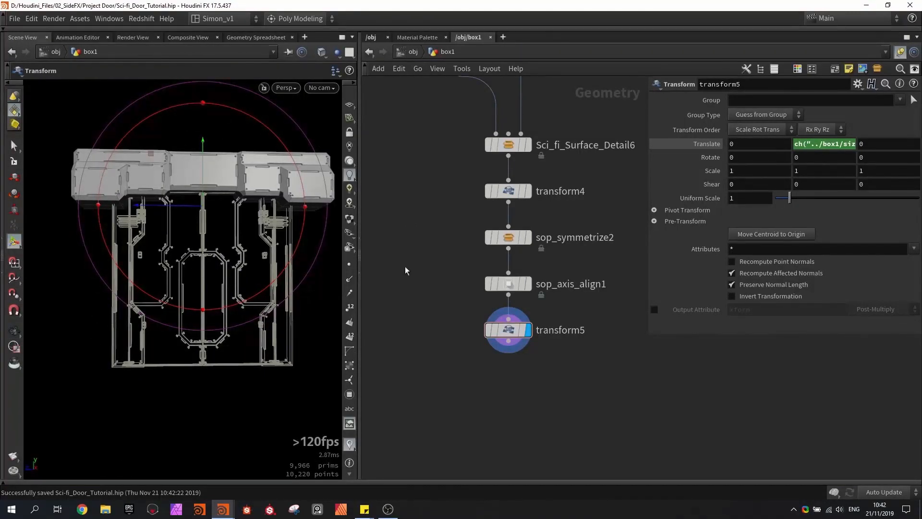
{"action": "left_click_drag", "start_coordinate": [216, 269], "coordinate": [269, 255], "text": "alt"}
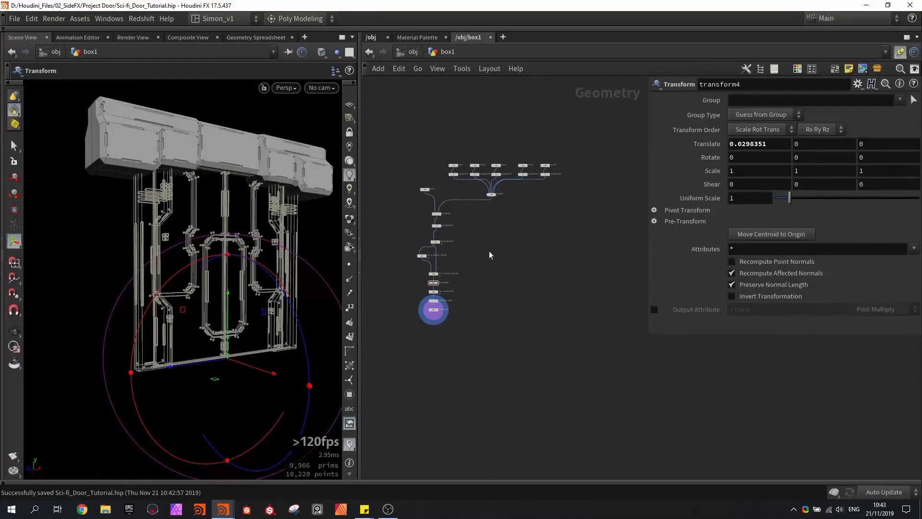
{"action": "scroll", "coordinate": [500, 230], "scroll_direction": "up", "scroll_amount": 3}
{"action": "left_click", "coordinate": [387, 178]}
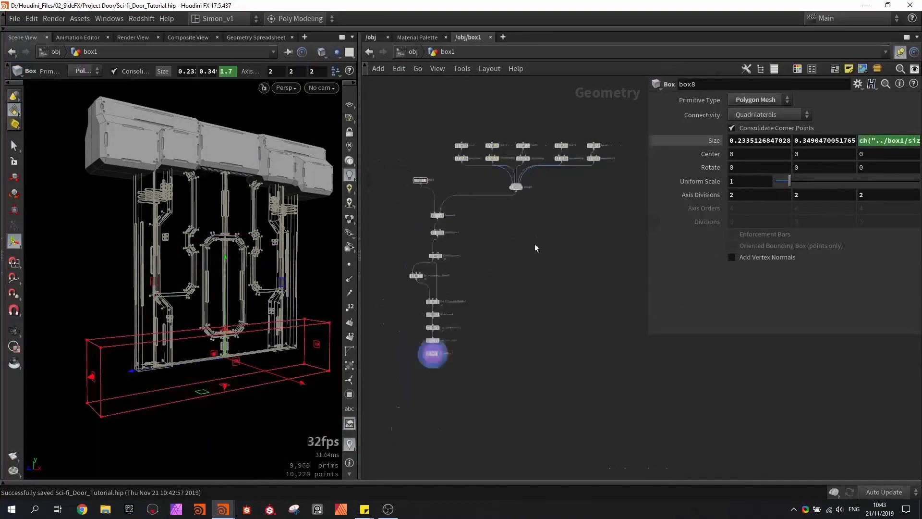
- Add a new box node beside the top piece's network and display it
{"action": "left_click", "coordinate": [584, 217]}
{"action": "scroll", "coordinate": [584, 217], "scroll_direction": "up", "scroll_amount": 3}
{"action": "left_click", "coordinate": [592, 219]}
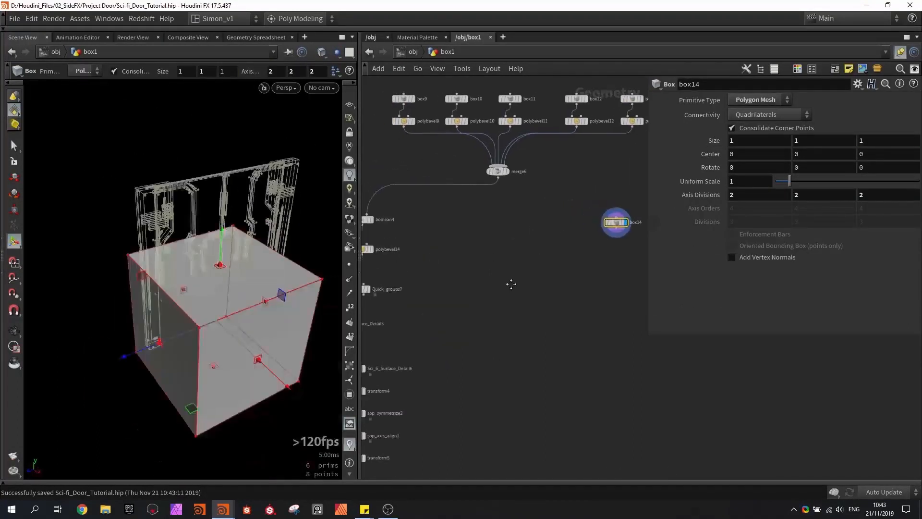
- Copy the Y size parameter of the base door's box1
{"action": "scroll", "coordinate": [500, 288], "scroll_direction": "down", "scroll_amount": 4}
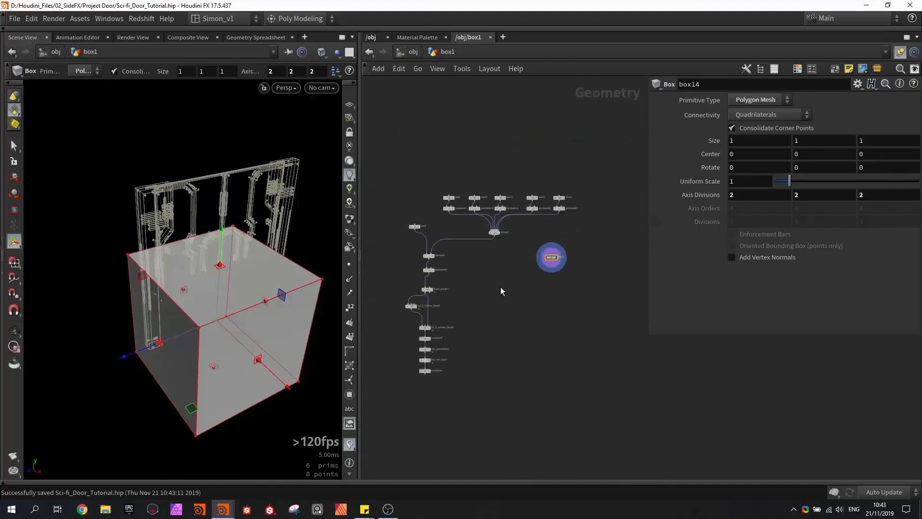
{"action": "scroll", "coordinate": [500, 288], "scroll_direction": "up", "scroll_amount": 2}
{"action": "middle_click_drag", "start_coordinate": [440, 262], "coordinate": [583, 286]}
{"action": "scroll", "coordinate": [583, 286], "scroll_direction": "down", "scroll_amount": 5}
{"action": "middle_click_drag", "start_coordinate": [441, 238], "coordinate": [606, 312]}
{"action": "scroll", "coordinate": [472, 281], "scroll_direction": "up", "scroll_amount": 5}
{"action": "left_click", "coordinate": [513, 285]}
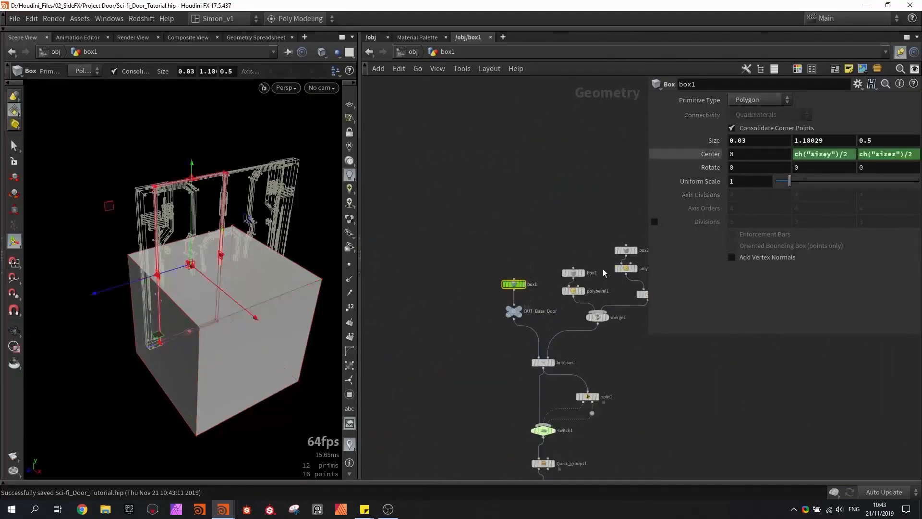
{"action": "right_click", "coordinate": [824, 140]}
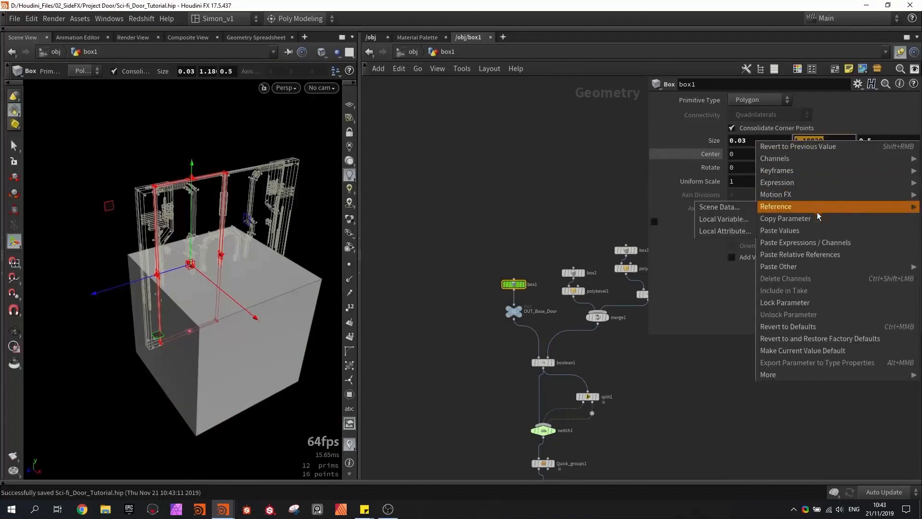
{"action": "left_click", "coordinate": [817, 215]}
- Paste the copied door height into box14's Y size as a relative reference
{"action": "middle_click_drag", "start_coordinate": [587, 182], "coordinate": [454, 188]}
{"action": "scroll", "coordinate": [454, 188], "scroll_direction": "down", "scroll_amount": 5}
{"action": "middle_click_drag", "start_coordinate": [625, 232], "coordinate": [392, 233]}
{"action": "scroll", "coordinate": [551, 299], "scroll_direction": "up", "scroll_amount": 6}
{"action": "left_click", "coordinate": [552, 300]}
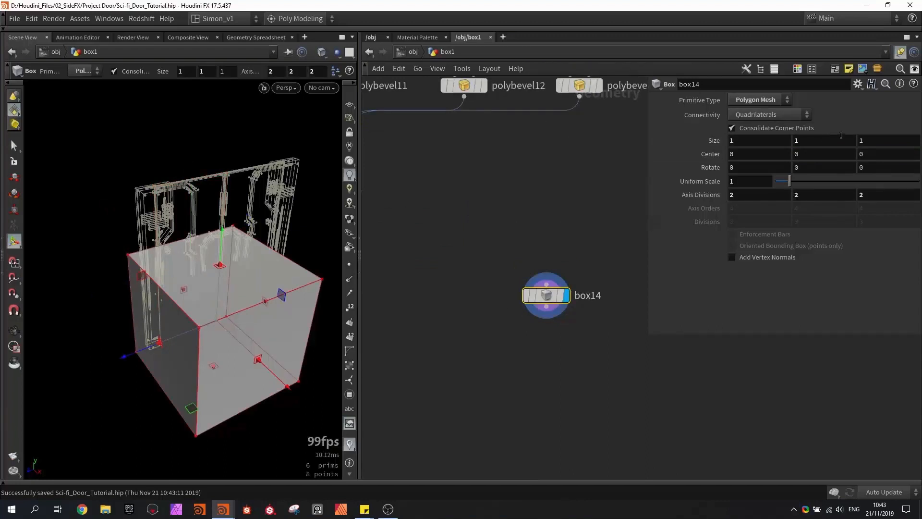
{"action": "right_click", "coordinate": [799, 141]}
{"action": "left_click", "coordinate": [804, 254]}
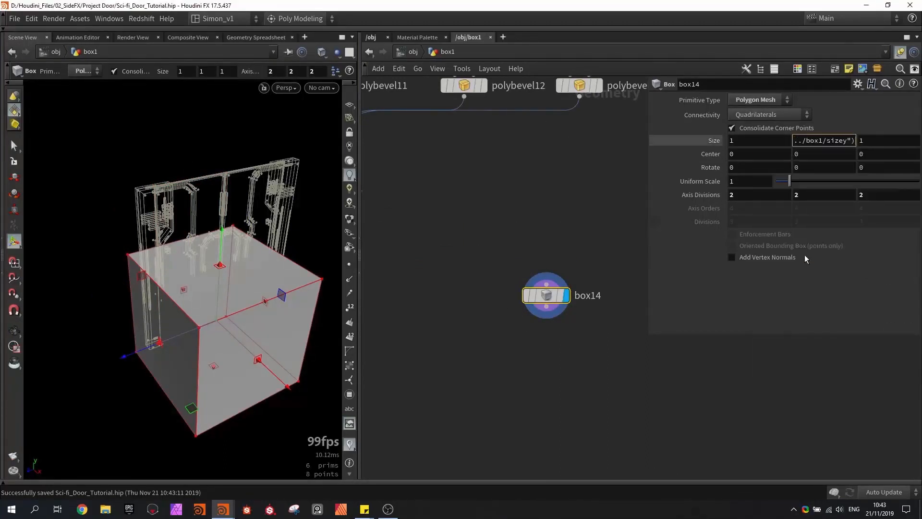
{"action": "left_click_drag", "start_coordinate": [270, 250], "coordinate": [199, 220], "text": "alt"}
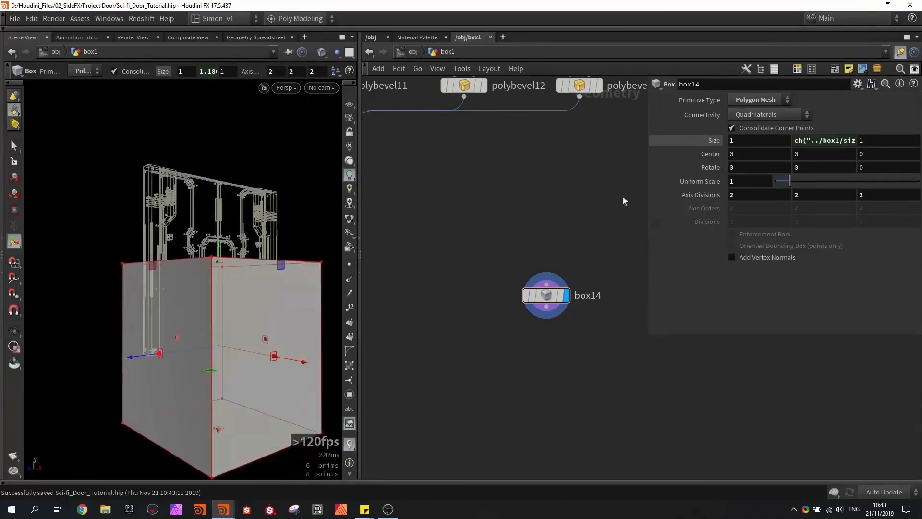
- Reference box14's own Y size in its Y center and halve it with the expression ch("sizey")/2
{"action": "left_click", "coordinate": [826, 140]}
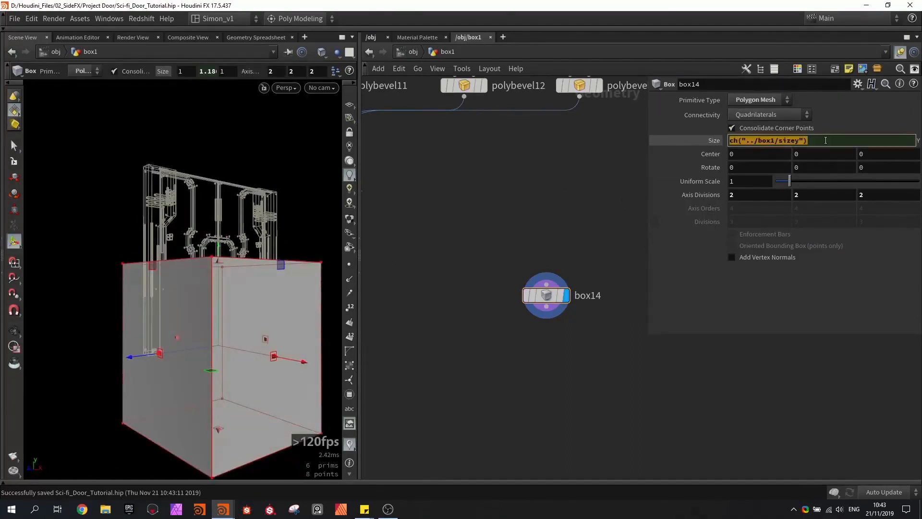
{"action": "left_click_drag", "start_coordinate": [810, 159], "coordinate": [808, 158]}
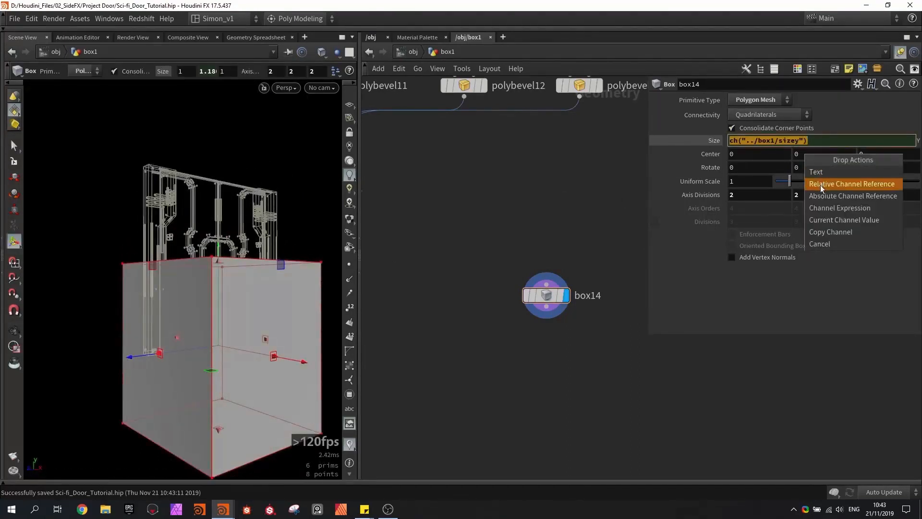
{"action": "left_click", "coordinate": [834, 186]}
{"action": "left_click", "coordinate": [845, 154]}
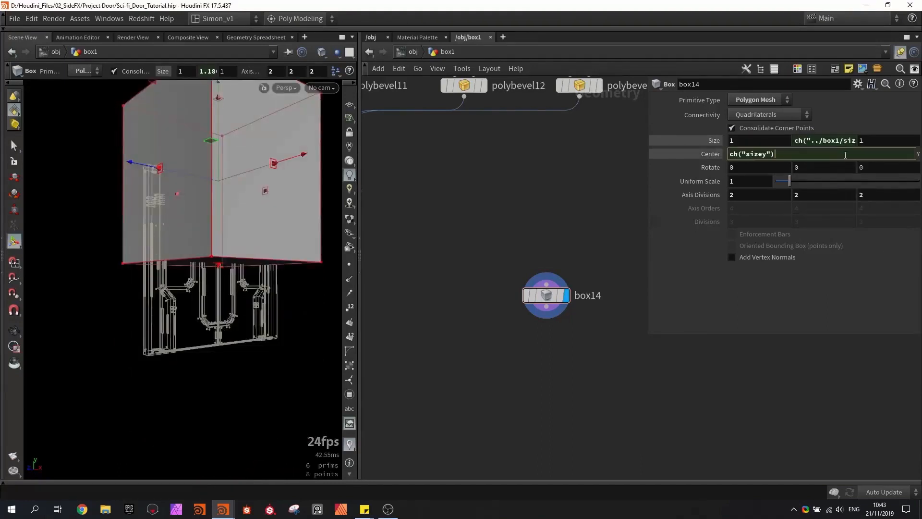
{"action": "key", "text": "Return"}
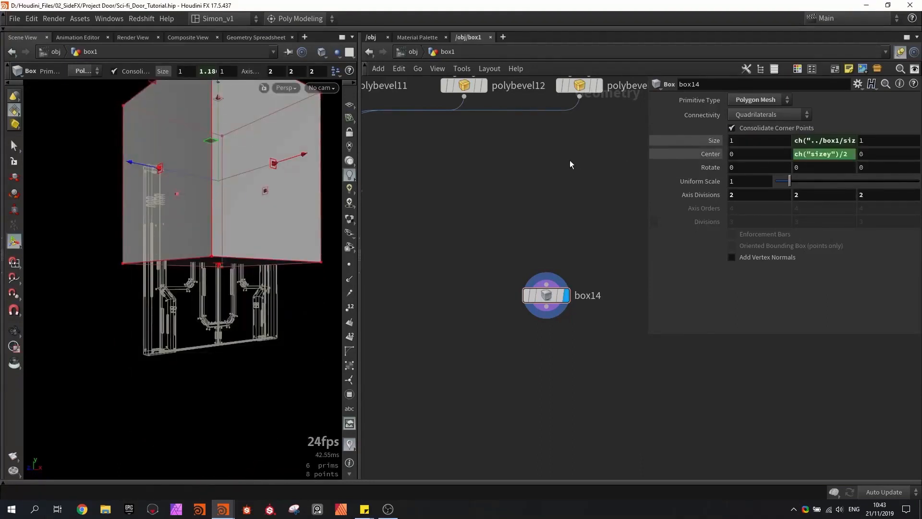
{"action": "left_click_drag", "start_coordinate": [207, 188], "coordinate": [167, 134], "text": "alt"}
{"action": "key", "text": "Return"}
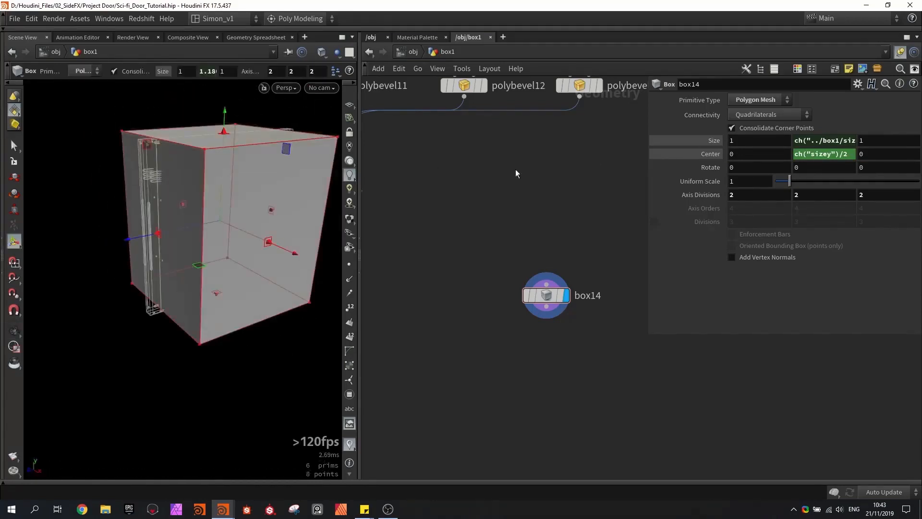
- Shrink box14 into a narrow column about 0.29 wide on X and 0.29 deep on Z, and save the scene
{"action": "left_click_drag", "start_coordinate": [149, 232], "coordinate": [182, 254], "text": "alt"}
{"action": "left_click_drag", "start_coordinate": [249, 272], "coordinate": [177, 243]}
{"action": "left_click_drag", "start_coordinate": [187, 243], "coordinate": [186, 243]}
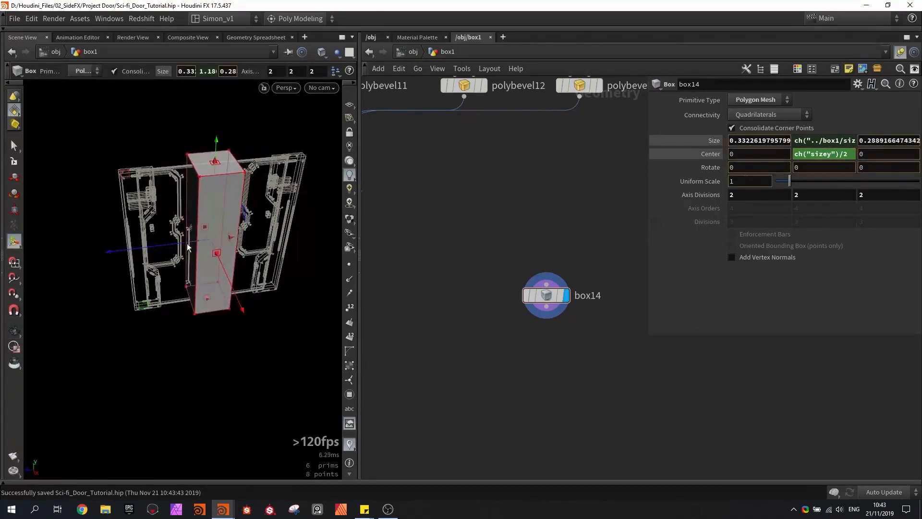
{"action": "left_click", "coordinate": [560, 294]}
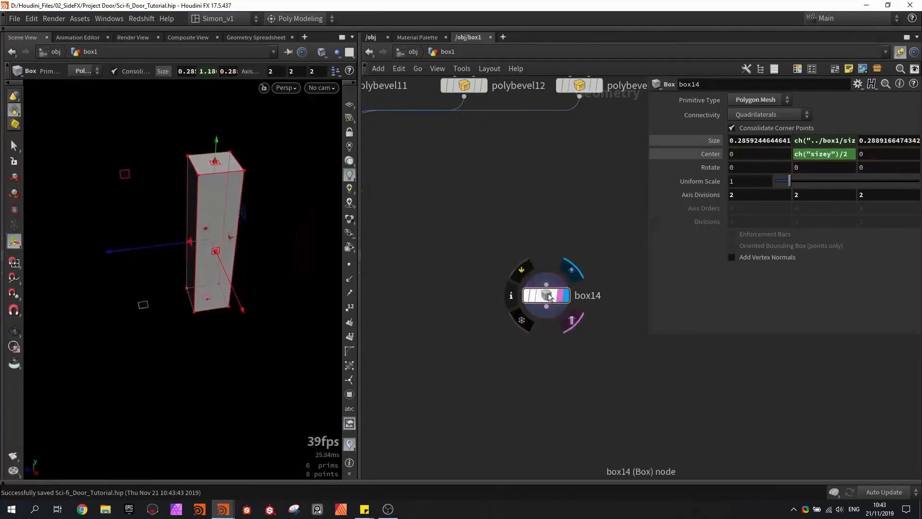
{"action": "left_click_drag", "start_coordinate": [546, 296], "coordinate": [486, 264]}
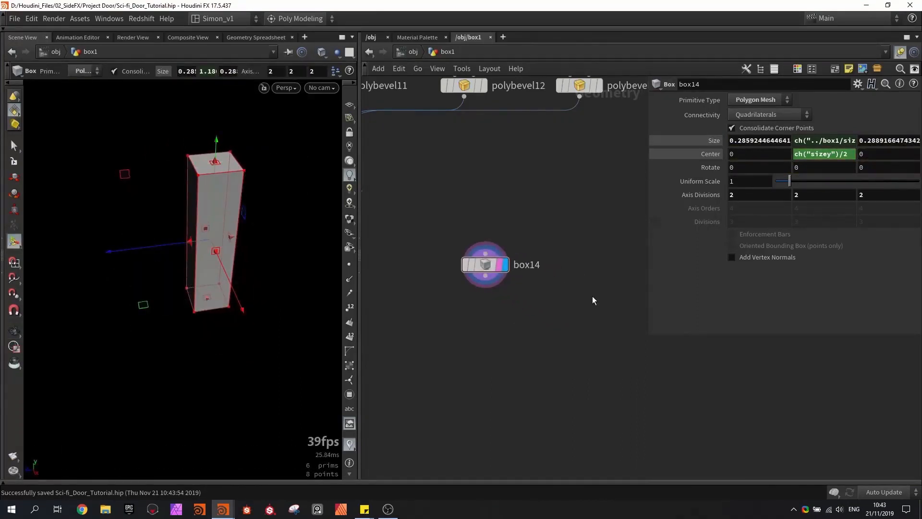
{"action": "key", "text": "h"}
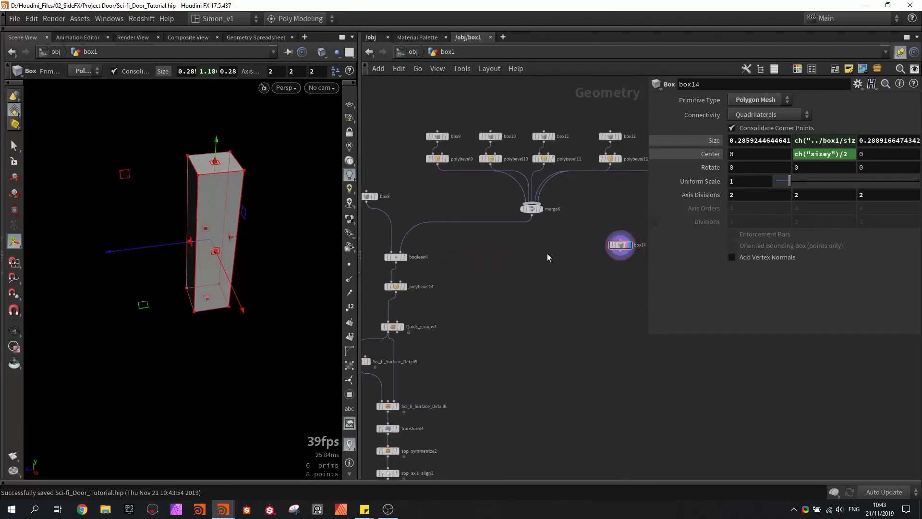
- Duplicate an existing box and PolyBevel pair and place the copies beside box14 as a cutter
{"action": "left_click_drag", "start_coordinate": [443, 172], "coordinate": [606, 229]}
{"action": "middle_click_drag", "start_coordinate": [580, 256], "coordinate": [437, 233]}
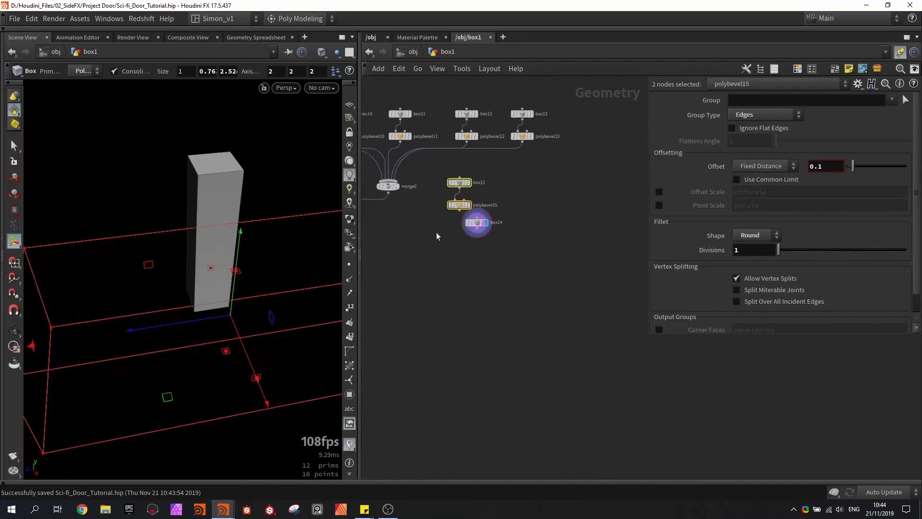
{"action": "left_click_drag", "start_coordinate": [459, 206], "coordinate": [527, 223]}
{"action": "scroll", "coordinate": [508, 251], "scroll_direction": "up", "scroll_amount": 4}
{"action": "left_click", "coordinate": [509, 253]}
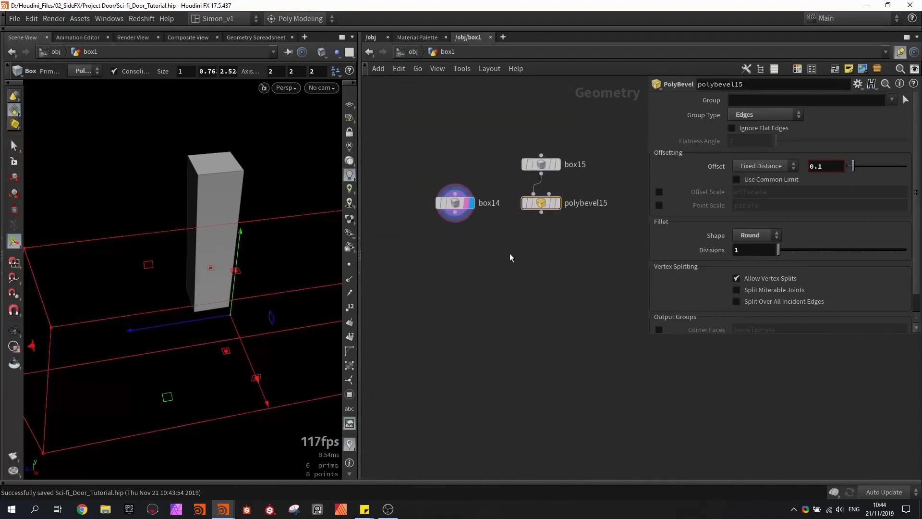
- Cut box14 with polybevel15 through a new Boolean node, raise box15 to a Y center of about 0.99, and save
{"action": "key", "text": "Tab"}
{"action": "type", "text": "boo"}
{"action": "key", "text": "Return"}
{"action": "left_click", "coordinate": [509, 252]}
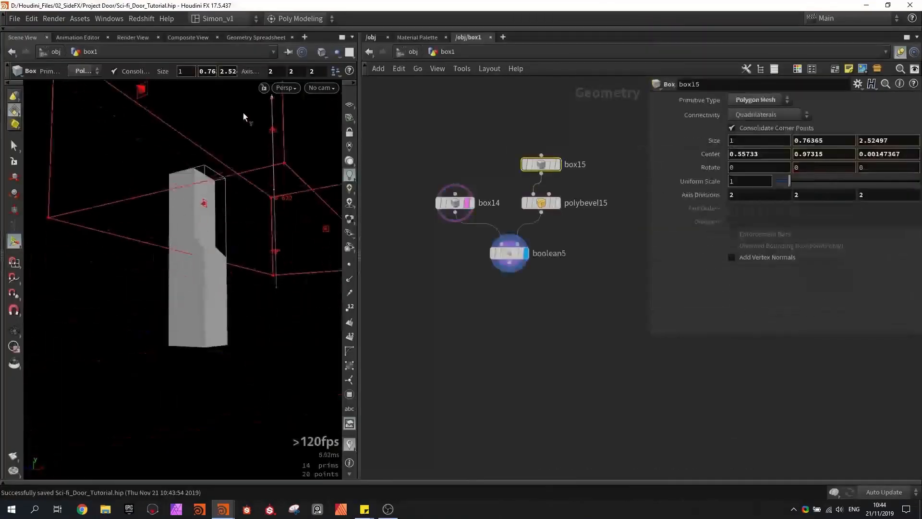
{"action": "left_click_drag", "start_coordinate": [243, 113], "coordinate": [240, 162]}
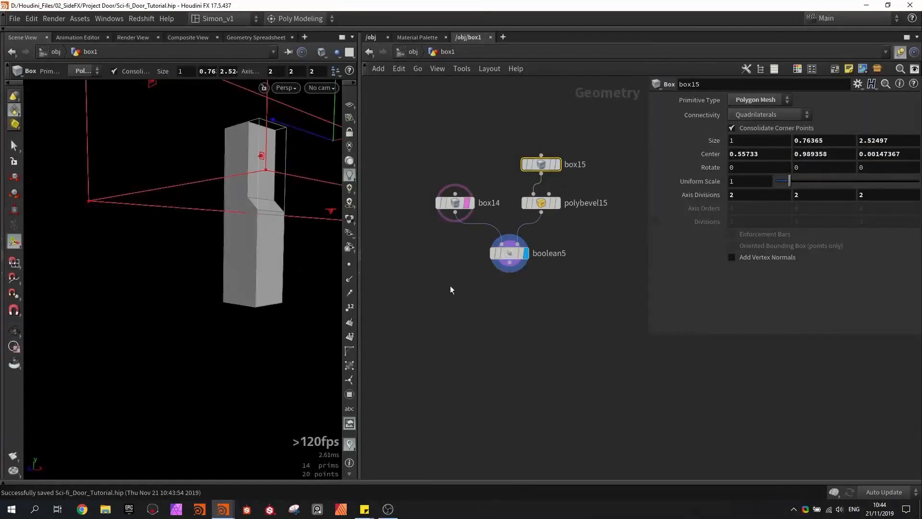
{"action": "key", "text": "ctrl+s"}
- Duplicate the box15 and polybevel15 cutter pair and merge both pairs into boolean5's second input
{"action": "middle_click_drag", "start_coordinate": [450, 287], "coordinate": [429, 315]}
{"action": "middle_click_drag", "start_coordinate": [523, 290], "coordinate": [487, 327]}
{"action": "left_click_drag", "start_coordinate": [456, 214], "coordinate": [456, 215]}
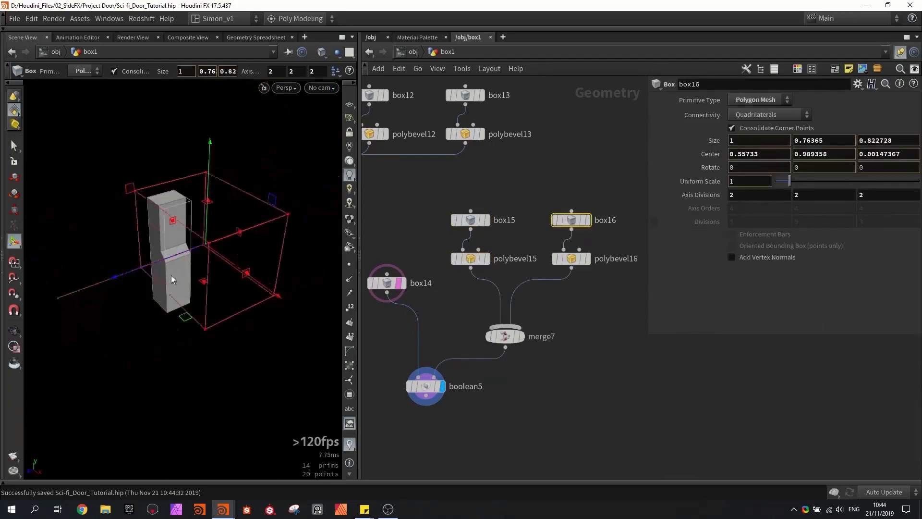
- Resize box16 to about 1.56 × 1.32 × 0.45 and shift its center to about -0.30 on Z to notch the column's side
{"action": "left_click_drag", "start_coordinate": [171, 275], "coordinate": [190, 269], "text": "shift"}
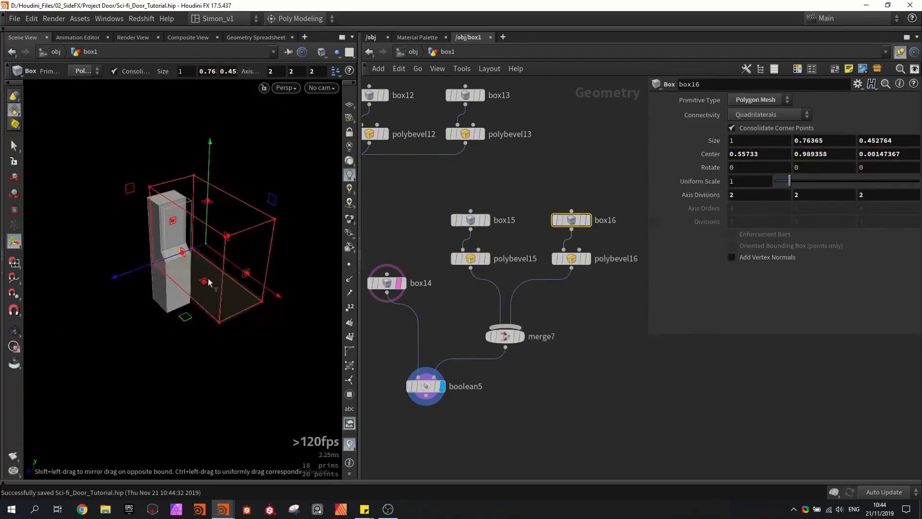
{"action": "left_click_drag", "start_coordinate": [186, 316], "coordinate": [254, 246]}
{"action": "left_click_drag", "start_coordinate": [168, 199], "coordinate": [203, 195], "text": "alt"}
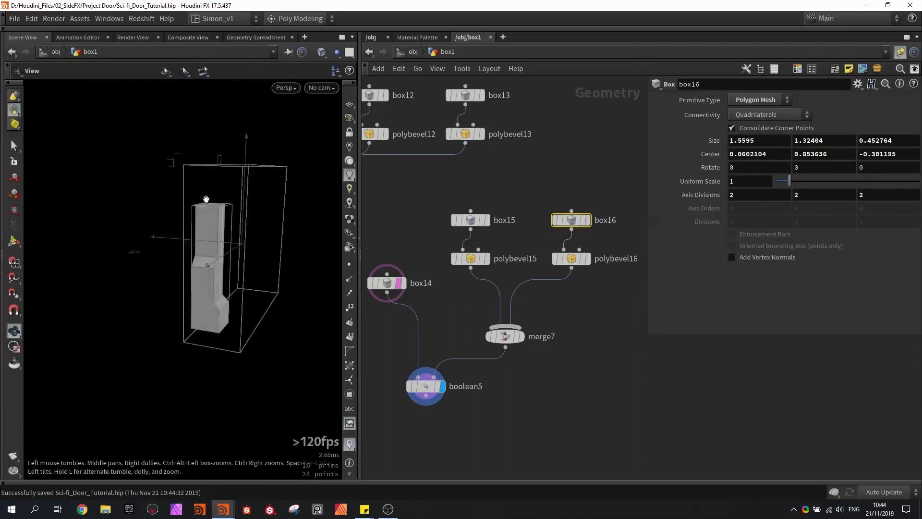
- Add another box node beside the cutters and connect it to merge7
{"action": "middle_click_drag", "start_coordinate": [615, 278], "coordinate": [554, 273]}
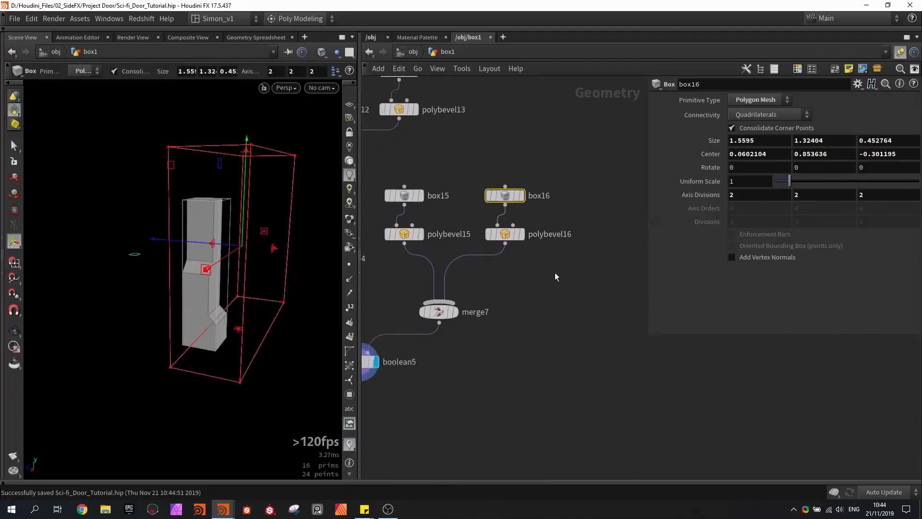
{"action": "left_click", "coordinate": [584, 251]}
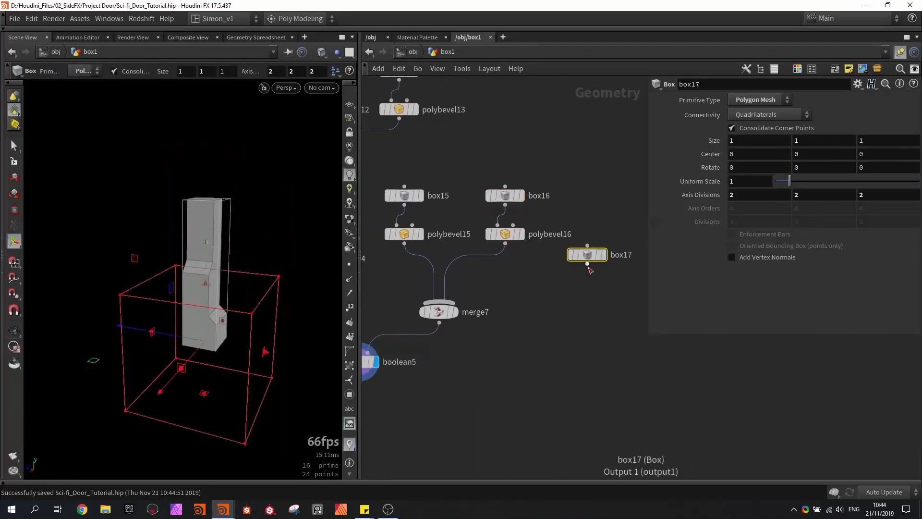
{"action": "left_click_drag", "start_coordinate": [511, 289], "coordinate": [446, 300]}
{"action": "left_click_drag", "start_coordinate": [281, 248], "coordinate": [219, 278], "text": "alt"}
{"action": "middle_click_drag", "start_coordinate": [270, 259], "coordinate": [185, 276], "text": "alt"}
{"action": "scroll", "coordinate": [129, 281], "scroll_direction": "up", "scroll_amount": 2}
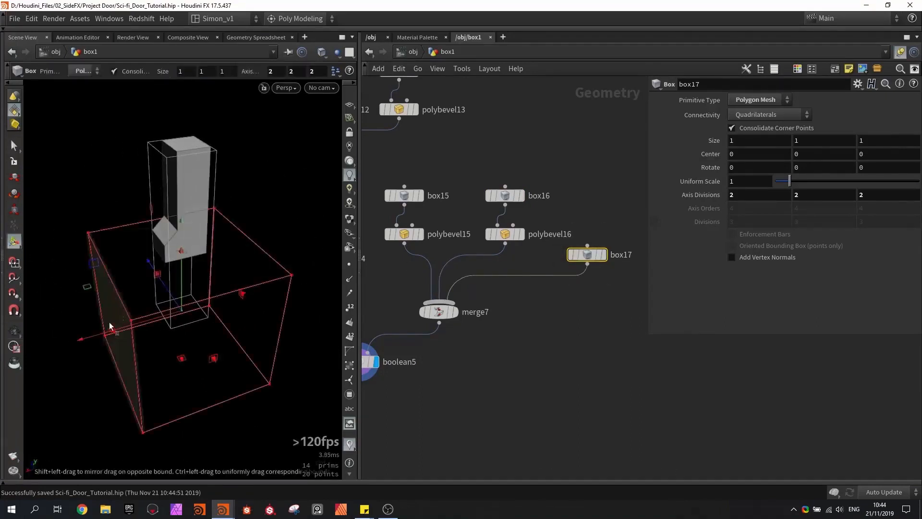
- Thin box17 to about 0.07 on X, stretch it to about 2.05 on Y through the column, and show the reference grid
{"action": "left_click_drag", "start_coordinate": [118, 328], "coordinate": [172, 317]}
{"action": "left_click", "coordinate": [350, 104]}
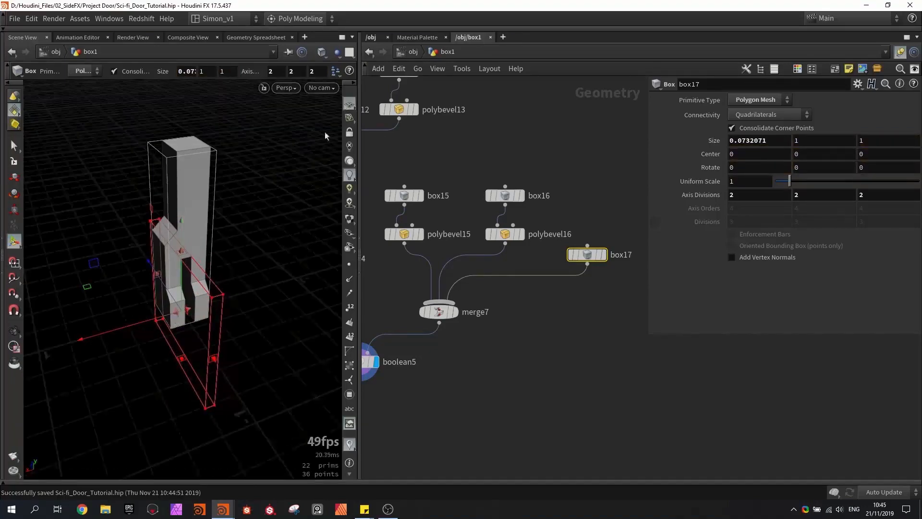
{"action": "middle_click_drag", "start_coordinate": [217, 313], "coordinate": [208, 286], "text": "alt"}
{"action": "left_click_drag", "start_coordinate": [229, 354], "coordinate": [221, 326], "text": "alt"}
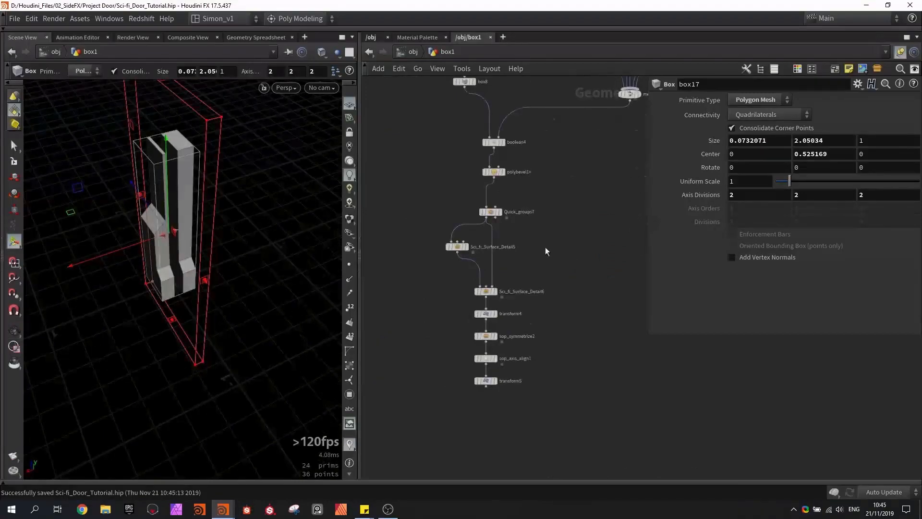
- Template mirror1 at the end of the door network and compare the side piece with the door from the front
{"action": "scroll", "coordinate": [547, 249], "scroll_direction": "down", "scroll_amount": 5}
{"action": "scroll", "coordinate": [454, 294], "scroll_direction": "up", "scroll_amount": 8}
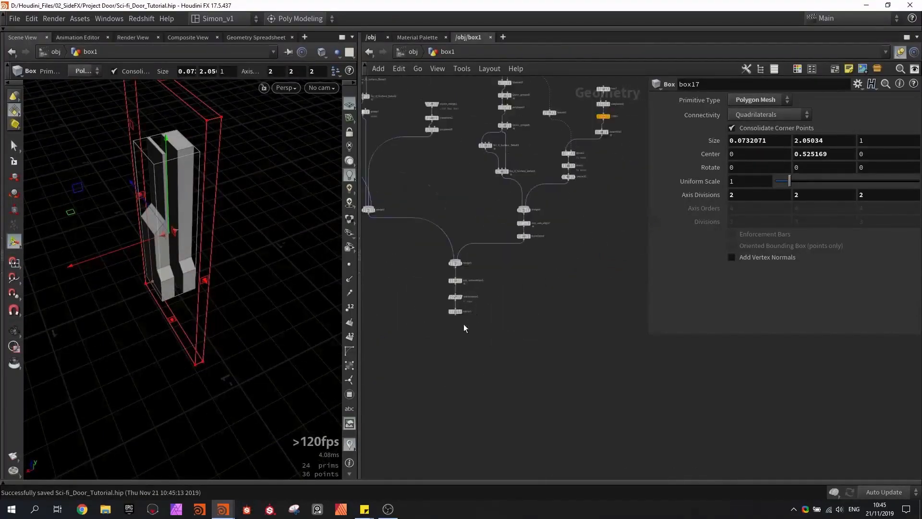
{"action": "left_click", "coordinate": [454, 298]}
{"action": "left_click_drag", "start_coordinate": [285, 286], "coordinate": [173, 200], "text": "alt"}
{"action": "right_click_drag", "start_coordinate": [173, 200], "coordinate": [129, 175], "text": "alt"}
{"action": "left_click_drag", "start_coordinate": [128, 175], "coordinate": [191, 262], "text": "alt"}
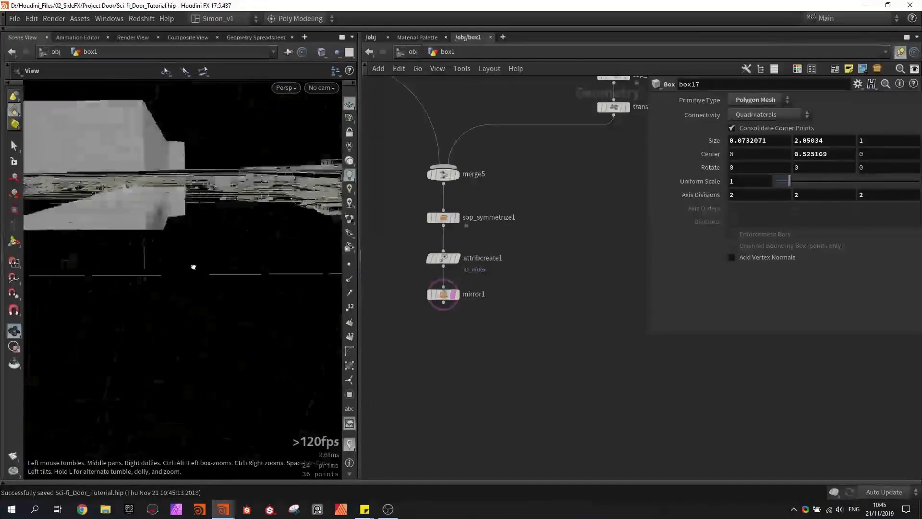
{"action": "key", "text": "space+2"}
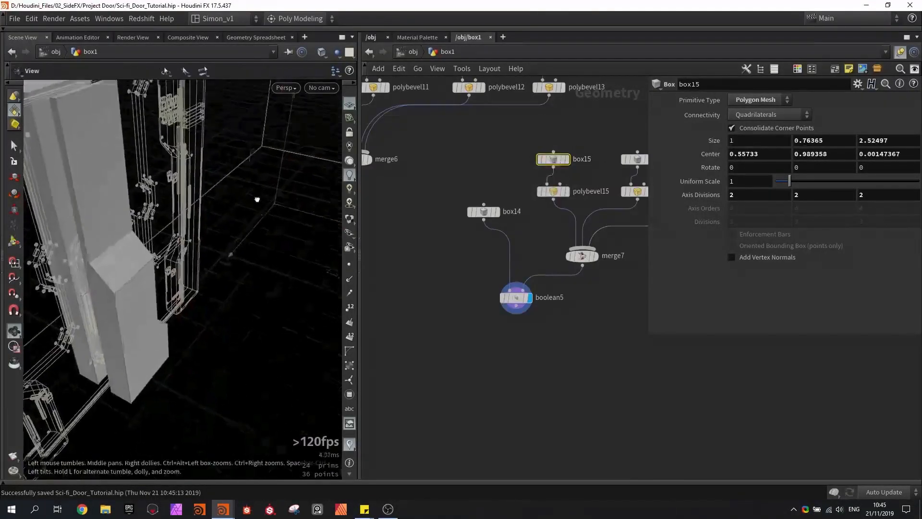
- Move box15 to an X center of about 0.59, widen box14 to about 0.32 on X, and save the scene
{"action": "left_click_drag", "start_coordinate": [257, 199], "coordinate": [316, 211], "text": "alt"}
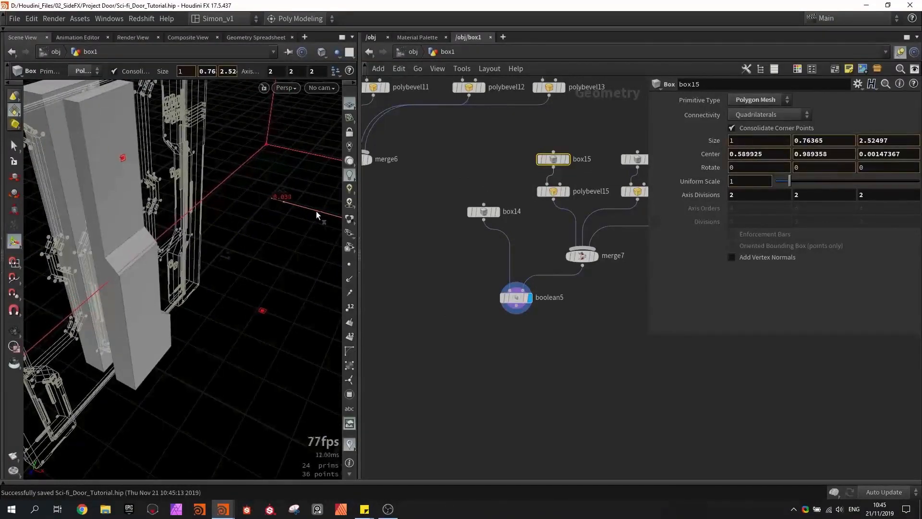
{"action": "left_click", "coordinate": [488, 212]}
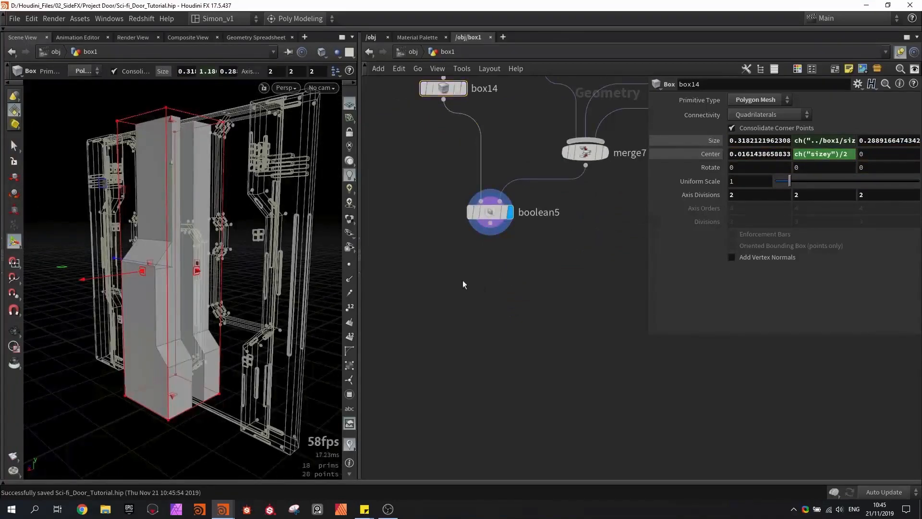
- Add a PolyBevel node after boolean5, display it, and set its offset to 0.03
{"action": "key", "text": "Tab"}
{"action": "type", "text": "beve"}
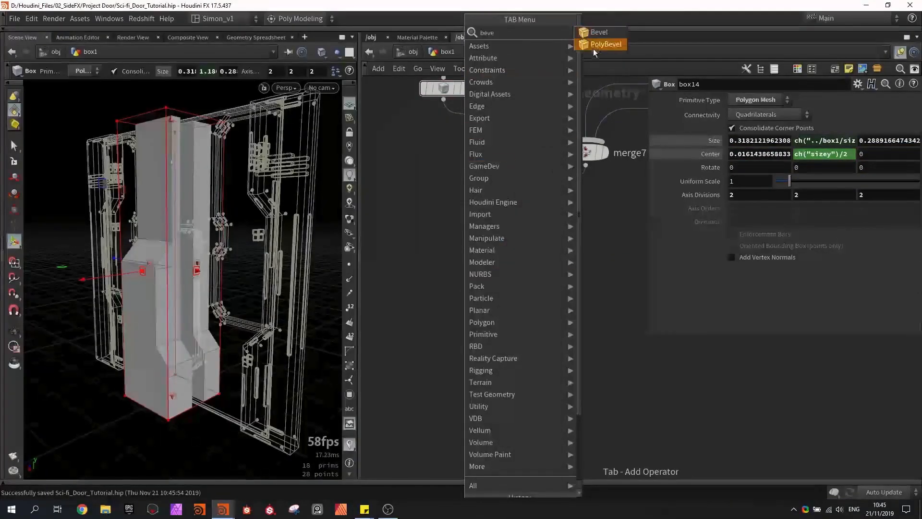
{"action": "left_click", "coordinate": [604, 44]}
{"action": "left_click", "coordinate": [488, 262]}
{"action": "left_click_drag", "start_coordinate": [480, 257], "coordinate": [484, 271]}
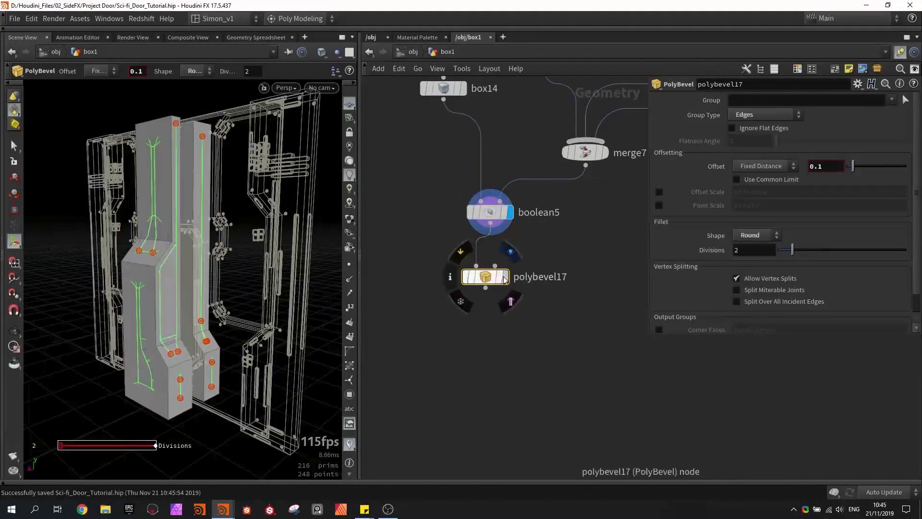
{"action": "left_click", "coordinate": [502, 278]}
{"action": "middle_click_drag", "start_coordinate": [185, 285], "coordinate": [168, 284]}
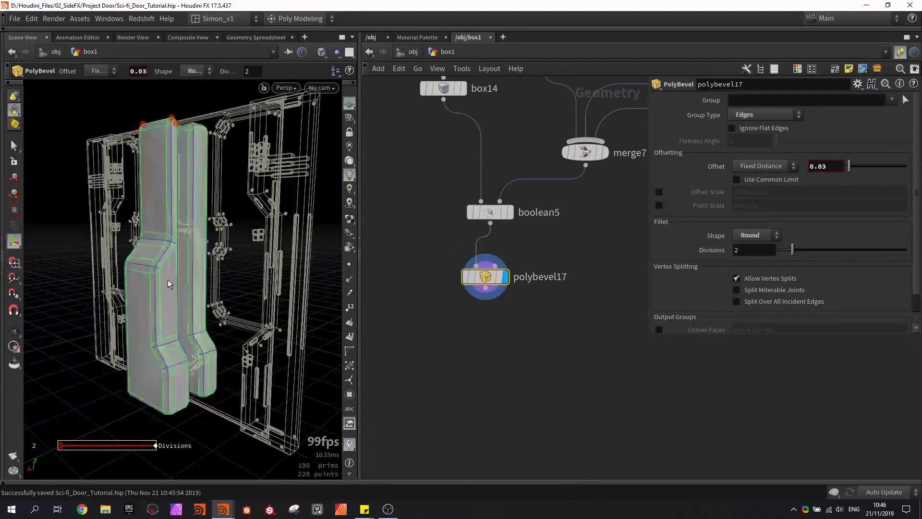
- Set polybevel17 to 1 division, 0.025 offset and ignored flat edges at angle 56, and move box15 to an X center of about 0.62
{"action": "left_click_drag", "start_coordinate": [792, 250], "coordinate": [777, 254]}
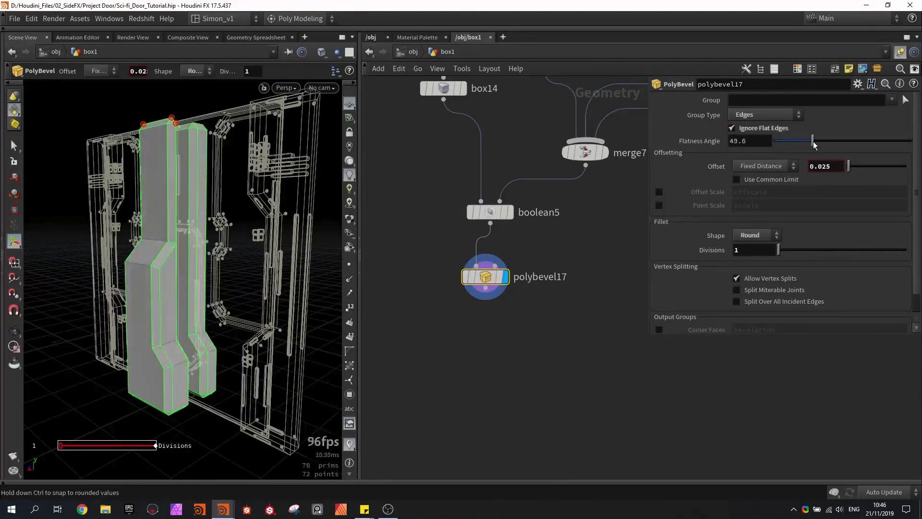
{"action": "left_click_drag", "start_coordinate": [182, 267], "coordinate": [159, 255], "text": "alt"}
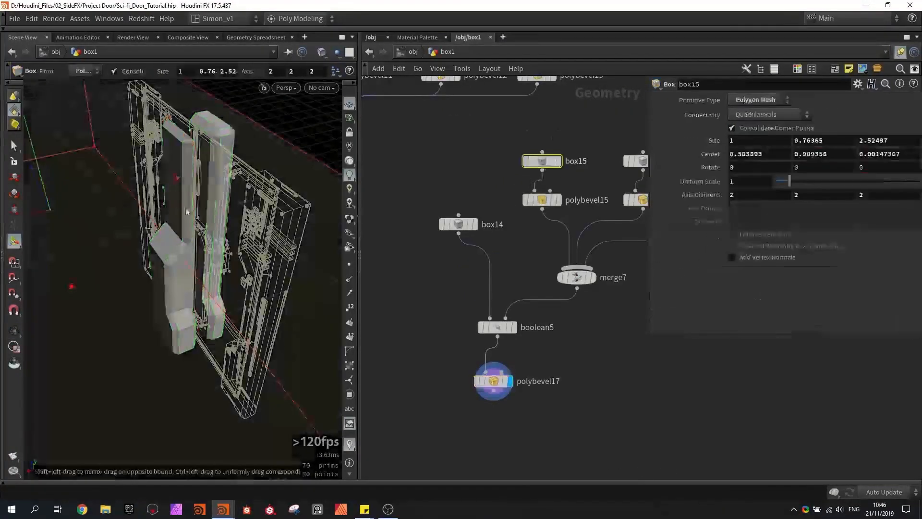
{"action": "left_click_drag", "start_coordinate": [95, 203], "coordinate": [58, 223], "text": "alt"}
{"action": "mouse_move", "coordinate": [152, 247]}
{"action": "left_mouse_down"}
{"action": "mouse_move", "coordinate": [123, 227]}
{"action": "mouse_move", "coordinate": [141, 234]}
{"action": "left_mouse_up"}
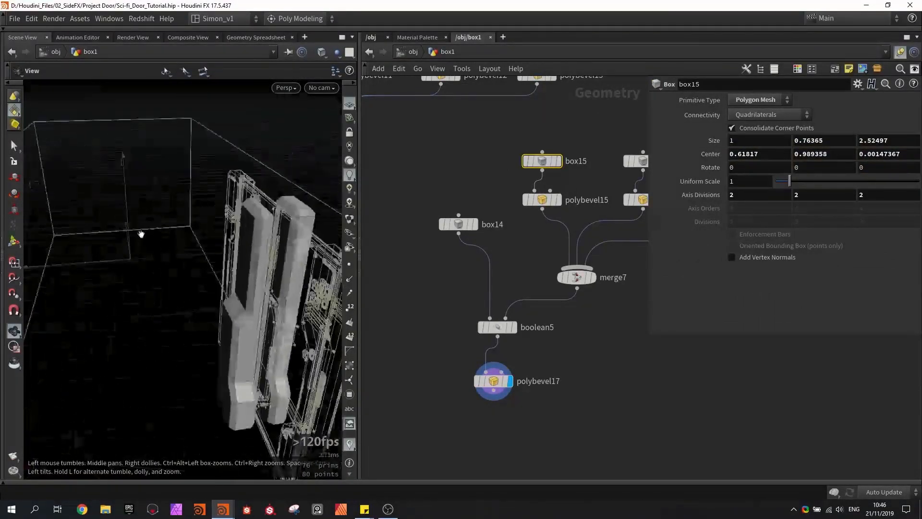
- Set polybevel17's offset to 0.015 and save the scene
{"action": "left_click", "coordinate": [494, 382]}
{"action": "scroll", "coordinate": [258, 335], "scroll_direction": "down", "scroll_amount": 3}
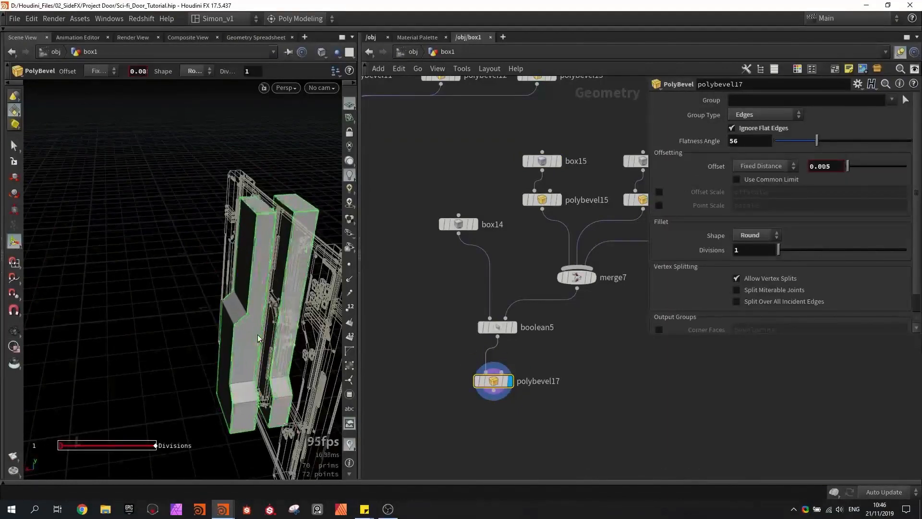
{"action": "key", "text": "Escape"}
{"action": "left_click_drag", "start_coordinate": [257, 338], "coordinate": [244, 370]}
{"action": "key", "text": "ctrl+s"}
- Duplicate Quick_groups7, Sci_fi_Surface_Detail5 and Sci_fi_Surface_Detail6 from the top piece's branch and wire the copies in after polybevel17
{"action": "middle_click_drag", "start_coordinate": [500, 458], "coordinate": [545, 310]}
{"action": "scroll", "coordinate": [501, 353], "scroll_direction": "down", "scroll_amount": 2}
{"action": "scroll", "coordinate": [526, 309], "scroll_direction": "down", "scroll_amount": 2}
{"action": "scroll", "coordinate": [544, 309], "scroll_direction": "down", "scroll_amount": 2}
{"action": "scroll", "coordinate": [411, 282], "scroll_direction": "up", "scroll_amount": 3}
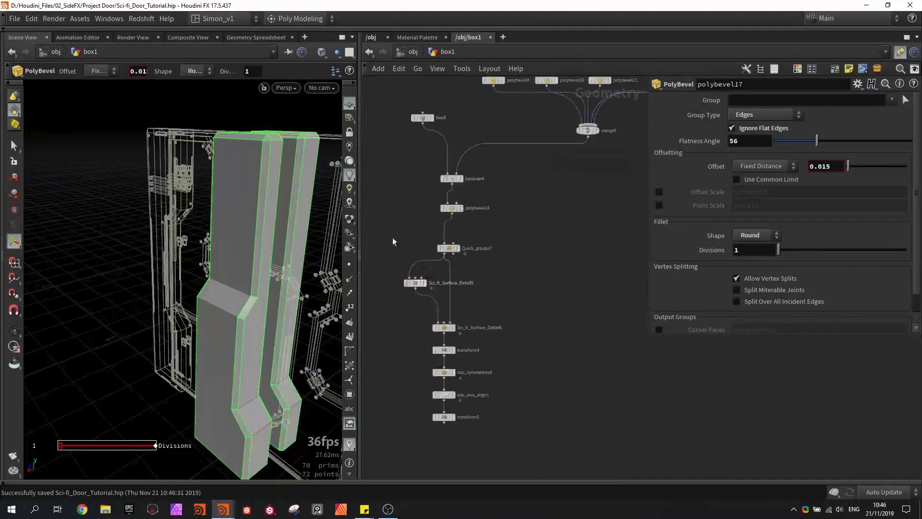
{"action": "left_click_drag", "start_coordinate": [492, 333], "coordinate": [494, 333]}
{"action": "middle_click_drag", "start_coordinate": [546, 325], "coordinate": [494, 327]}
{"action": "scroll", "coordinate": [494, 327], "scroll_direction": "down", "scroll_amount": 1}
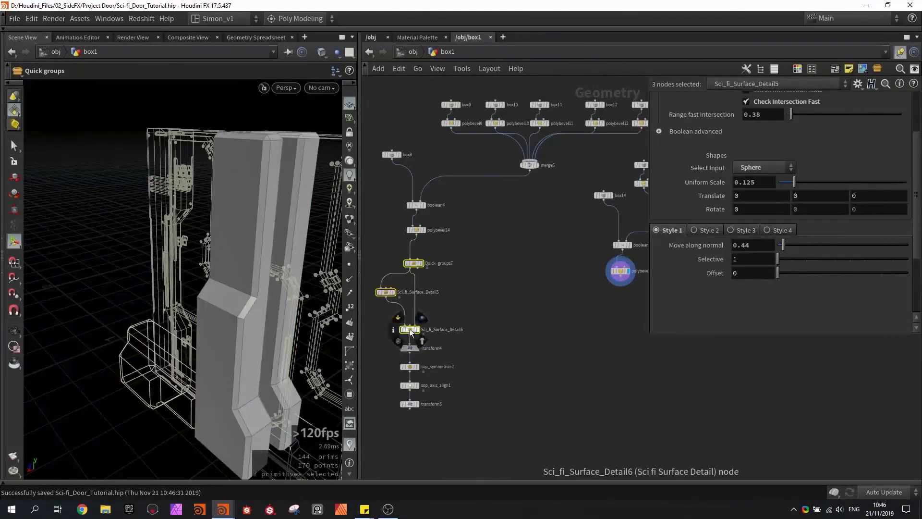
{"action": "left_click", "coordinate": [620, 359]}
{"action": "middle_click_drag", "start_coordinate": [621, 359], "coordinate": [495, 293]}
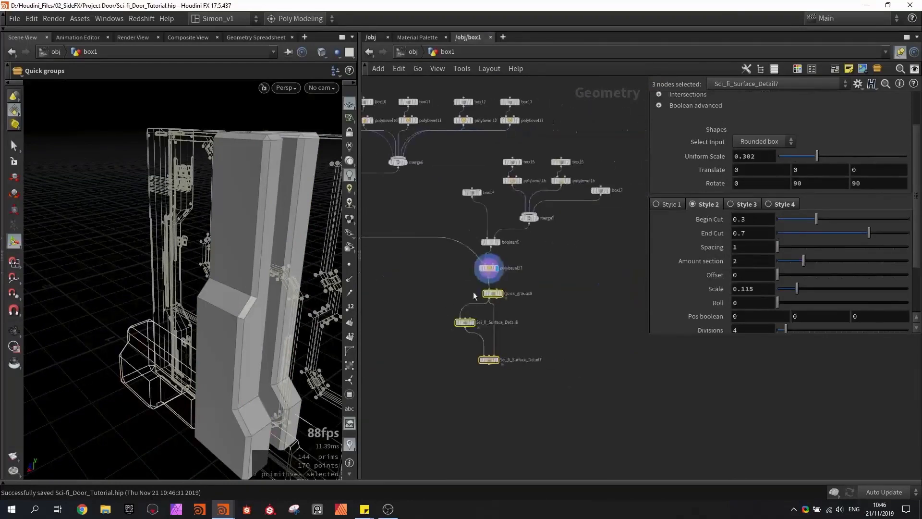
{"action": "scroll", "coordinate": [477, 276], "scroll_direction": "up", "scroll_amount": 3}
{"action": "middle_click_drag", "start_coordinate": [512, 248], "coordinate": [512, 134]}
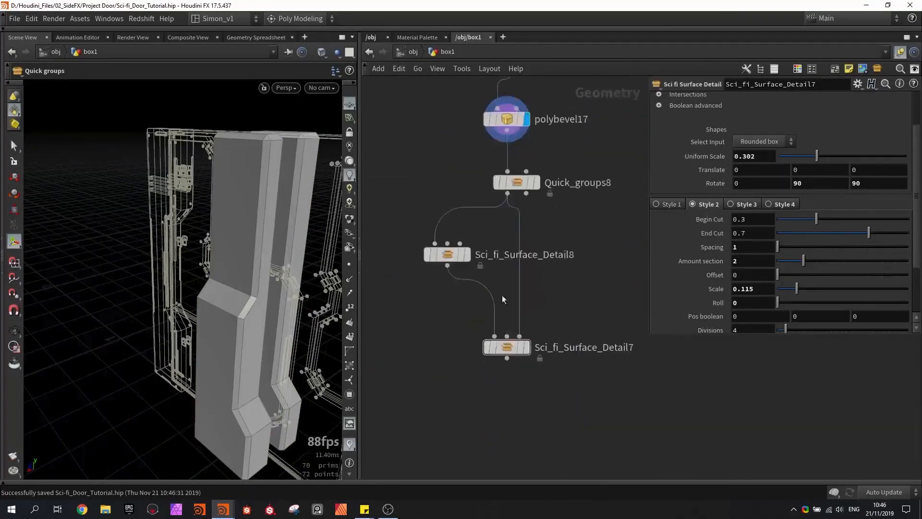
- Display Sci_fi_Surface_Detail7, check the surface details on the side piece, and save the scene
{"action": "left_click", "coordinate": [526, 347]}
{"action": "left_click_drag", "start_coordinate": [324, 340], "coordinate": [235, 252], "text": "alt"}
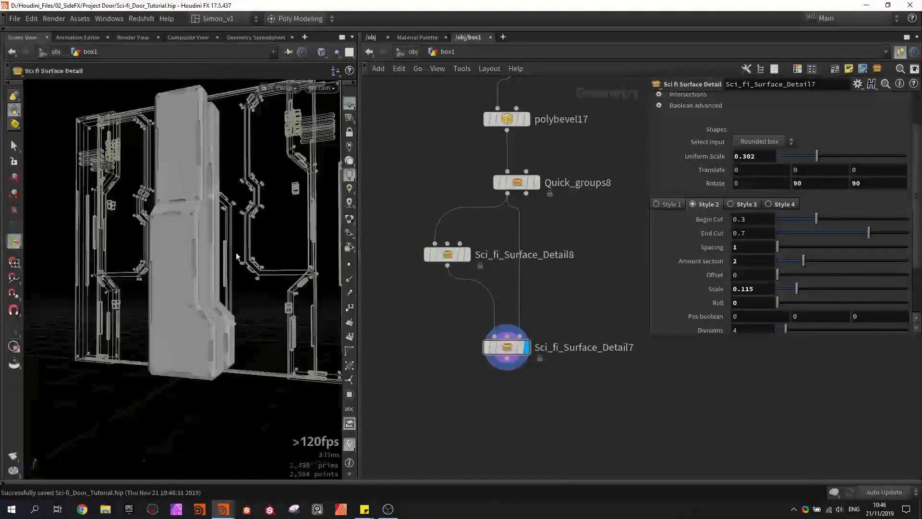
{"action": "scroll", "coordinate": [563, 292], "scroll_direction": "down", "scroll_amount": 4}
{"action": "left_click_drag", "start_coordinate": [303, 307], "coordinate": [209, 276], "text": "alt"}
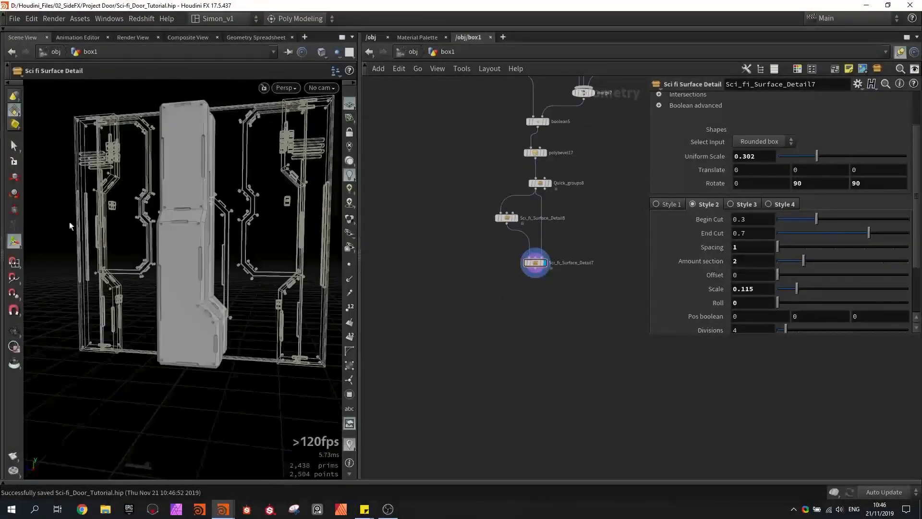
- Add a displayed Transform node after Sci_fi_Surface_Detail7 and try sliding the side piece about 0.64 along Z
{"action": "key", "text": "Tab"}
{"action": "type", "text": "tra"}
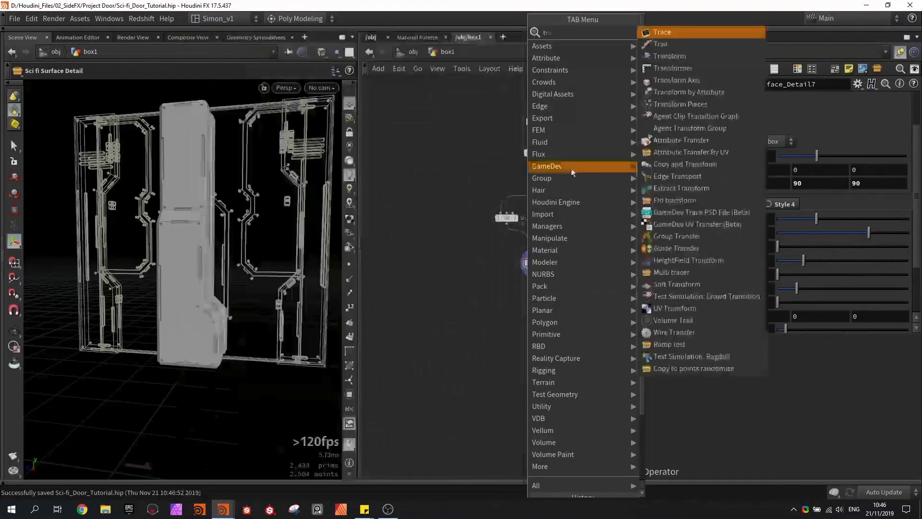
{"action": "left_click", "coordinate": [657, 56]}
{"action": "left_click", "coordinate": [537, 290]}
{"action": "scroll", "coordinate": [538, 270], "scroll_direction": "up", "scroll_amount": 4}
{"action": "left_click_drag", "start_coordinate": [535, 270], "coordinate": [535, 305]}
{"action": "left_click", "coordinate": [557, 317]}
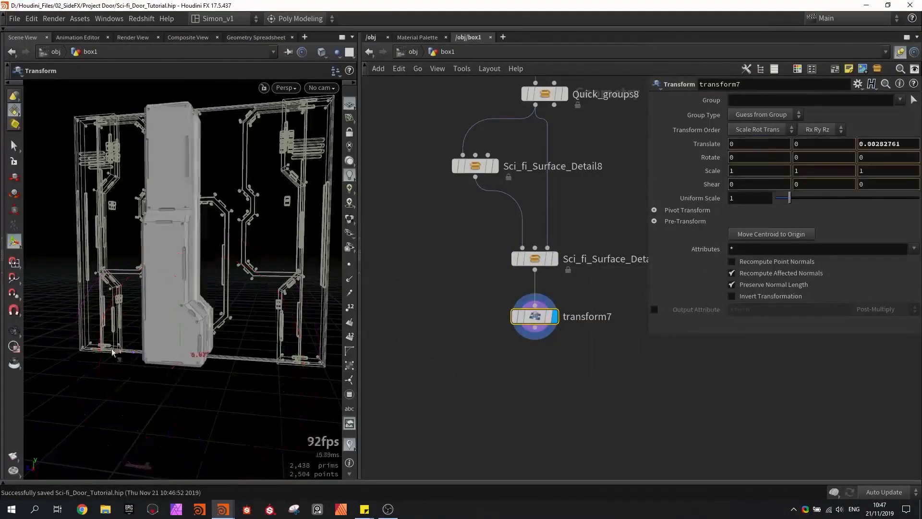
{"action": "left_click_drag", "start_coordinate": [120, 361], "coordinate": [61, 327]}
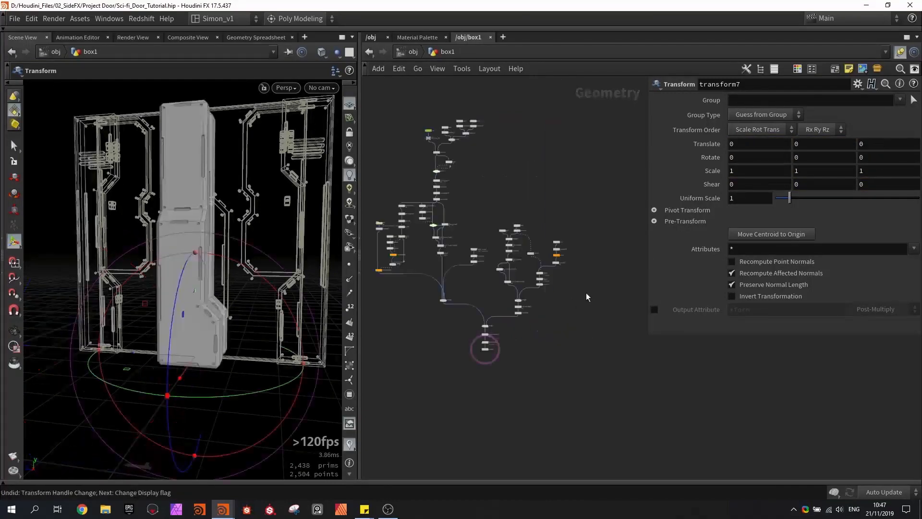
- Link transform7's Z translation to box1's Z size with the relative reference ch("../box1/sizez")
{"action": "scroll", "coordinate": [431, 131], "scroll_direction": "up", "scroll_amount": 8}
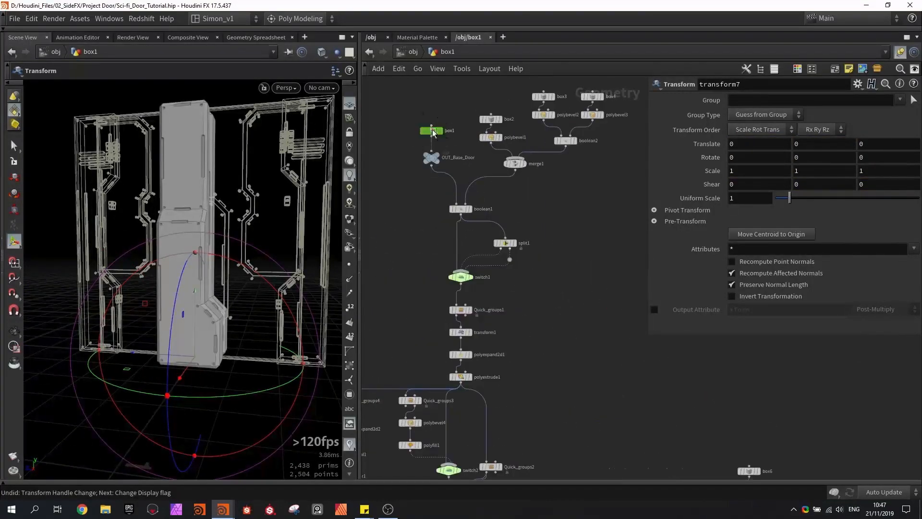
{"action": "left_click", "coordinate": [432, 130]}
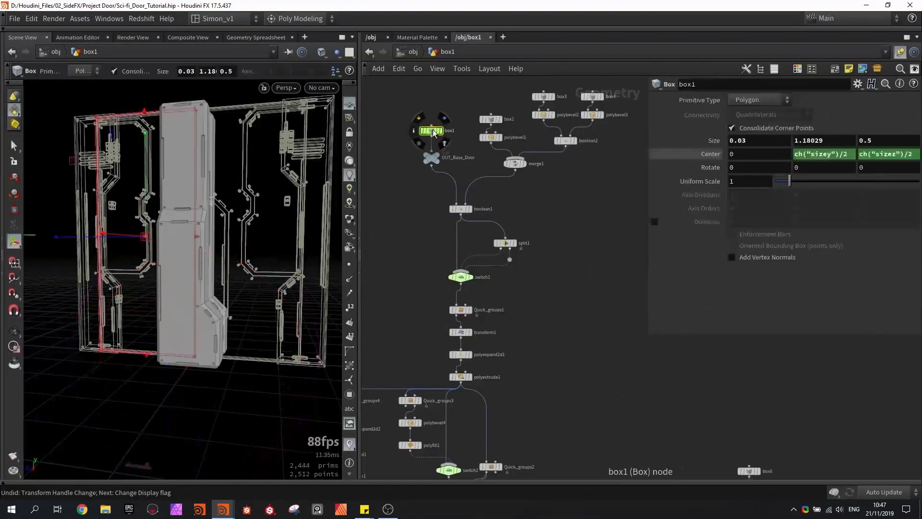
{"action": "right_click", "coordinate": [883, 138]}
{"action": "left_click", "coordinate": [840, 219]}
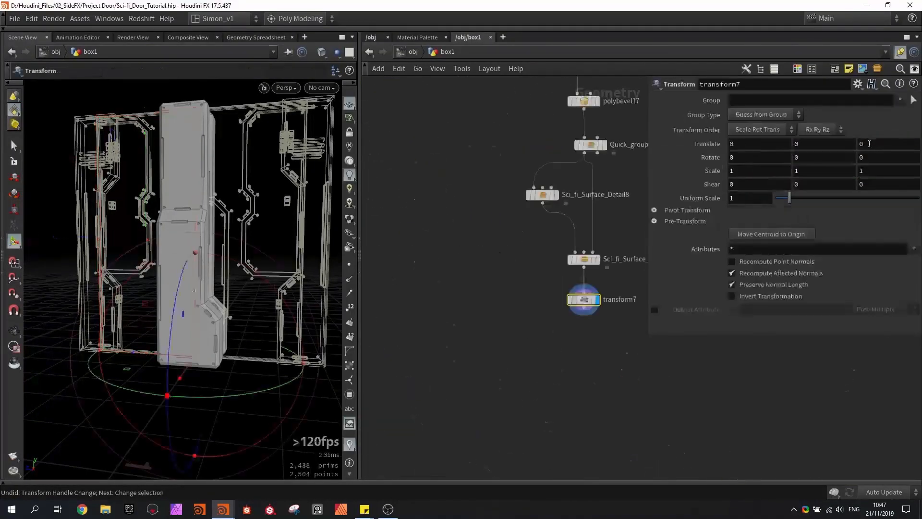
{"action": "right_click", "coordinate": [868, 144]}
{"action": "left_click", "coordinate": [822, 257]}
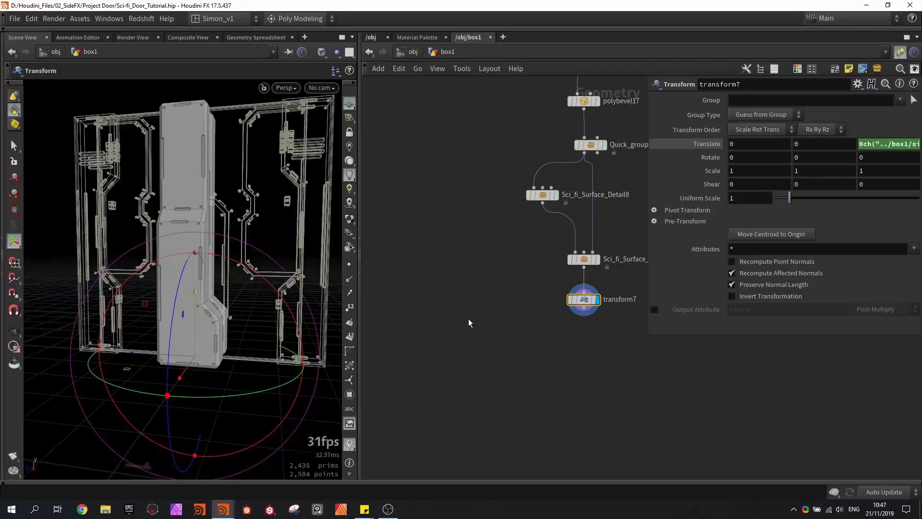
{"action": "left_click", "coordinate": [861, 143]}
{"action": "key", "text": "BackSpace"}
{"action": "key", "text": "Return"}
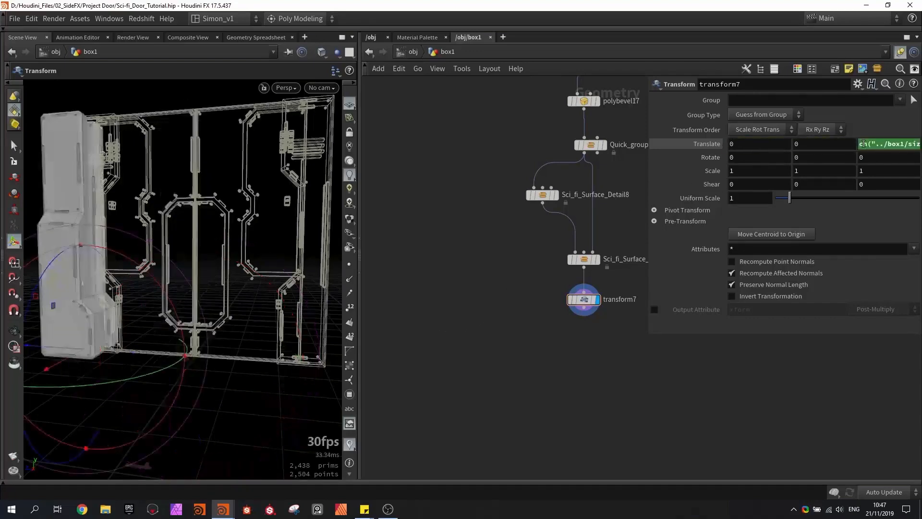
- Extend transform7's Z translation expression to ch("../box1/sizez") + .15, compare the side piece with the door edge, and save
{"action": "left_click_drag", "start_coordinate": [202, 211], "coordinate": [223, 295], "text": "alt"}
{"action": "key", "text": "t"}
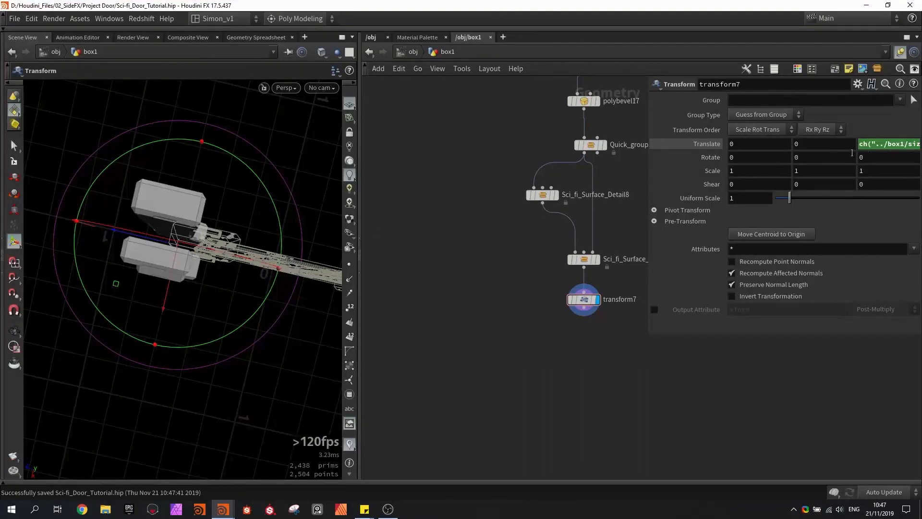
{"action": "left_click", "coordinate": [879, 143]}
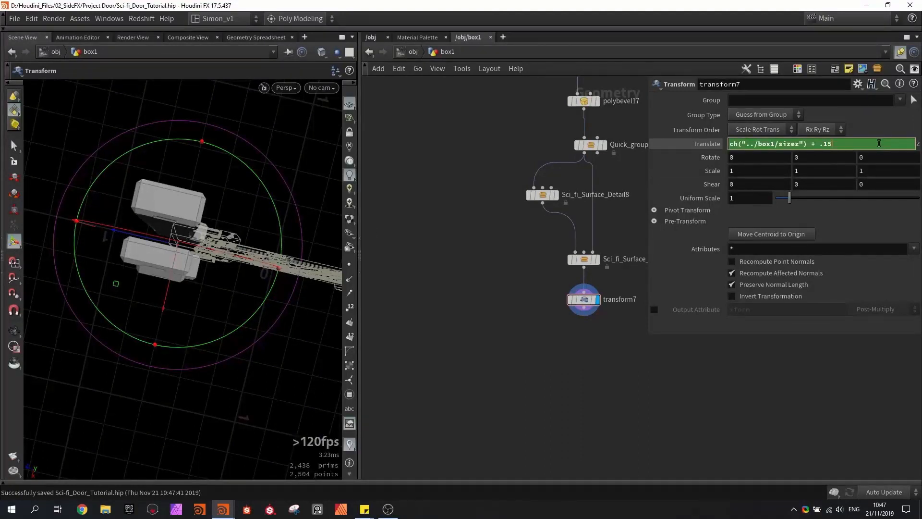
{"action": "key", "text": "Return"}
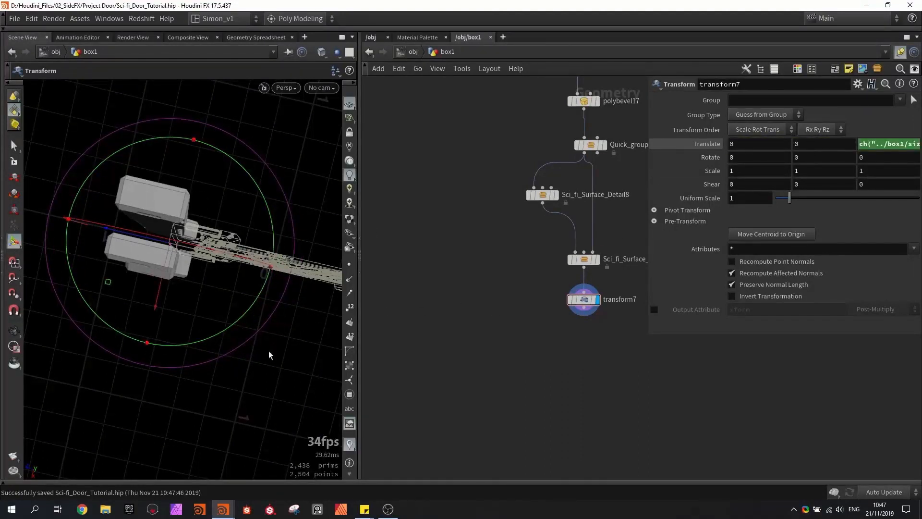
{"action": "left_click_drag", "start_coordinate": [269, 351], "coordinate": [259, 238], "text": "alt"}
{"action": "key", "text": "w"}
{"action": "key", "text": "w"}
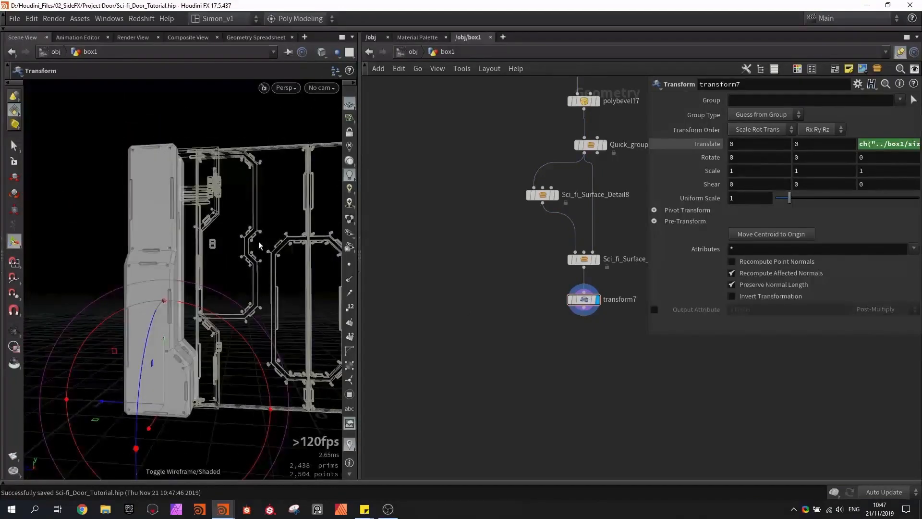
{"action": "key", "text": "ctrl+s"}
{"action": "mouse_move", "coordinate": [267, 281]}
{"action": "left_mouse_down", "text": "alt"}
{"action": "mouse_move", "coordinate": [239, 283]}
{"action": "mouse_move", "coordinate": [267, 279]}
{"action": "left_mouse_up", "text": "alt"}
- Add a GameDev Symmetrize node after transform7 with mirror direction 1, 0, 0, and save the scene
{"action": "middle_click_drag", "start_coordinate": [494, 315], "coordinate": [456, 287]}
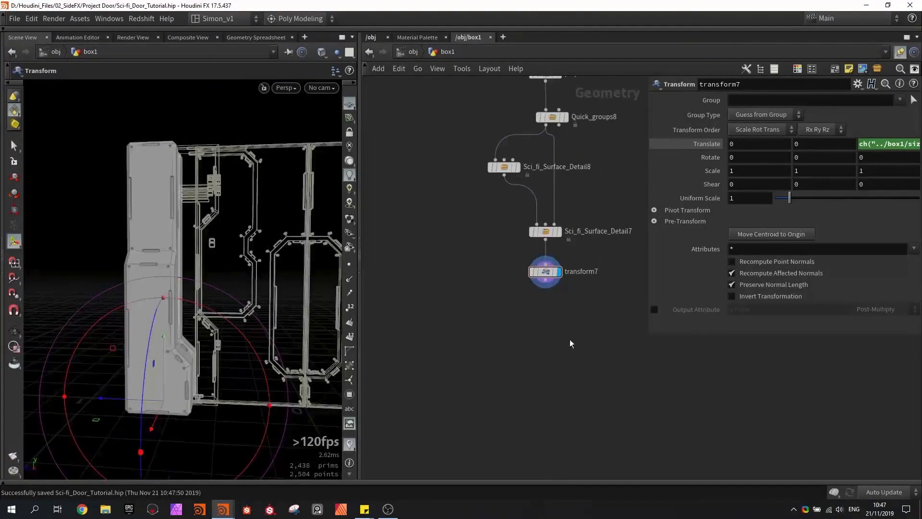
{"action": "key", "text": "Tab"}
{"action": "type", "text": "sym"}
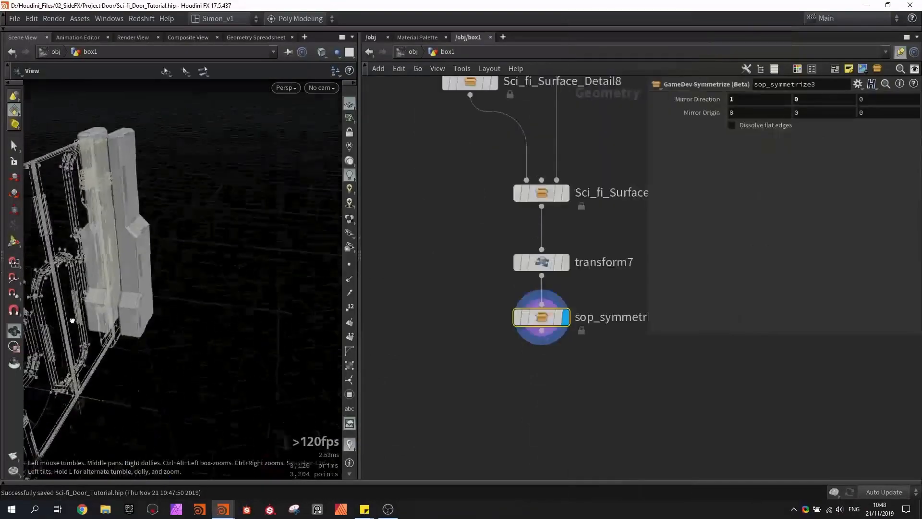
{"action": "left_click_drag", "start_coordinate": [73, 319], "coordinate": [133, 292], "text": "alt"}
{"action": "key", "text": "ctrl+s"}
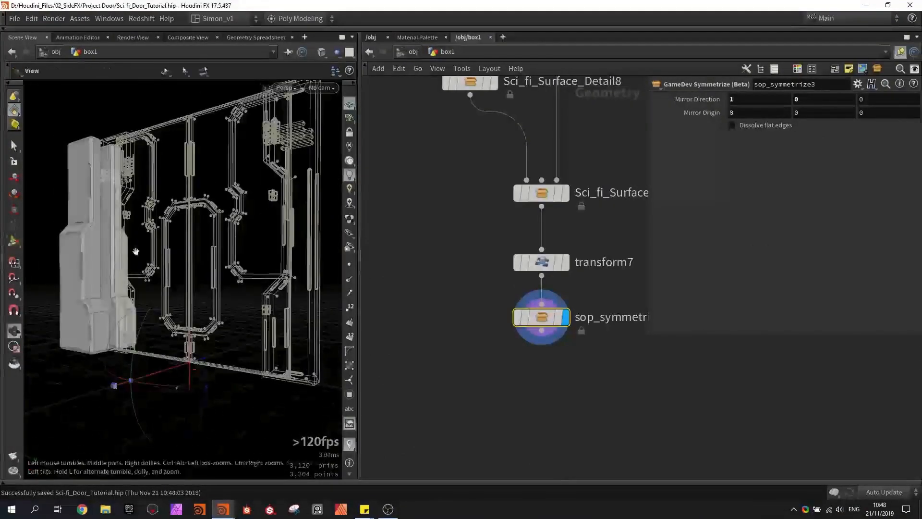
{"action": "left_click_drag", "start_coordinate": [136, 251], "coordinate": [165, 278], "text": "alt"}
{"action": "middle_click_drag", "start_coordinate": [455, 311], "coordinate": [582, 264]}
{"action": "scroll", "coordinate": [582, 264], "scroll_direction": "down", "scroll_amount": 5}
{"action": "key", "text": "ctrl+s"}
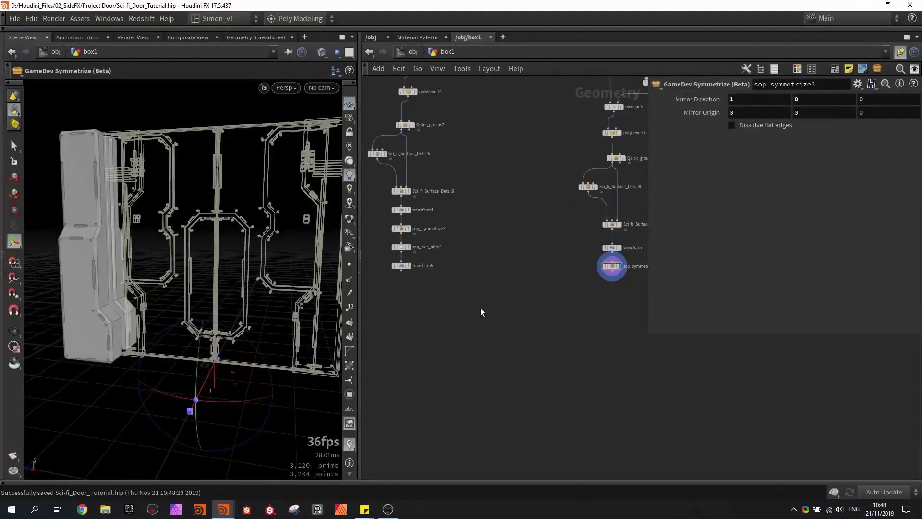
- Copy the attribcreate1 node located above mirror1 in the door network
{"action": "middle_click_drag", "start_coordinate": [466, 320], "coordinate": [608, 293]}
{"action": "key", "text": "ctrl+s"}
{"action": "scroll", "coordinate": [465, 297], "scroll_direction": "down", "scroll_amount": 2}
{"action": "key", "text": "ctrl+s"}
{"action": "key", "text": "Tab"}
{"action": "left_click", "coordinate": [425, 321]}
{"action": "scroll", "coordinate": [456, 379], "scroll_direction": "up", "scroll_amount": 3}
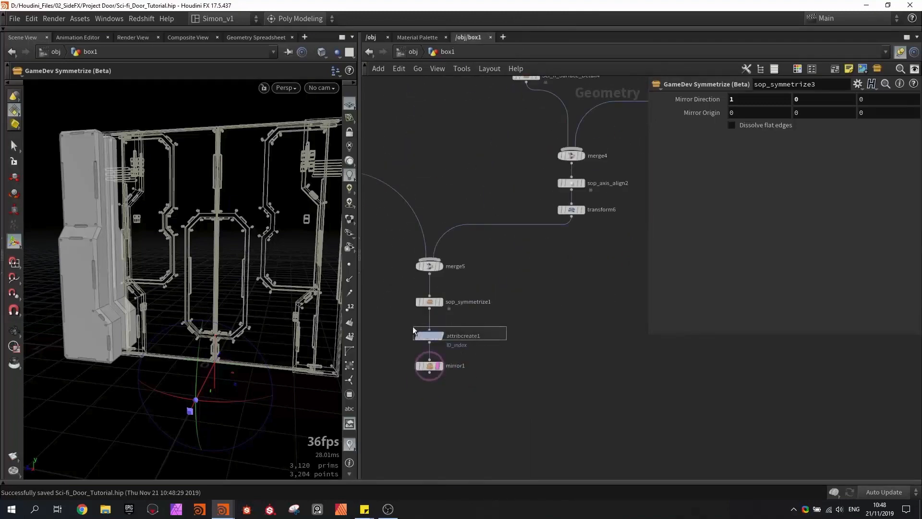
{"action": "left_click_drag", "start_coordinate": [413, 329], "coordinate": [410, 329]}
{"action": "key", "text": "ctrl+c"}
- Paste the Attribute Create node after transform5 in the top piece's branch, display it, and set its ID_index value to 2
{"action": "middle_click_drag", "start_coordinate": [556, 307], "coordinate": [415, 307]}
{"action": "scroll", "coordinate": [439, 321], "scroll_direction": "down", "scroll_amount": 4}
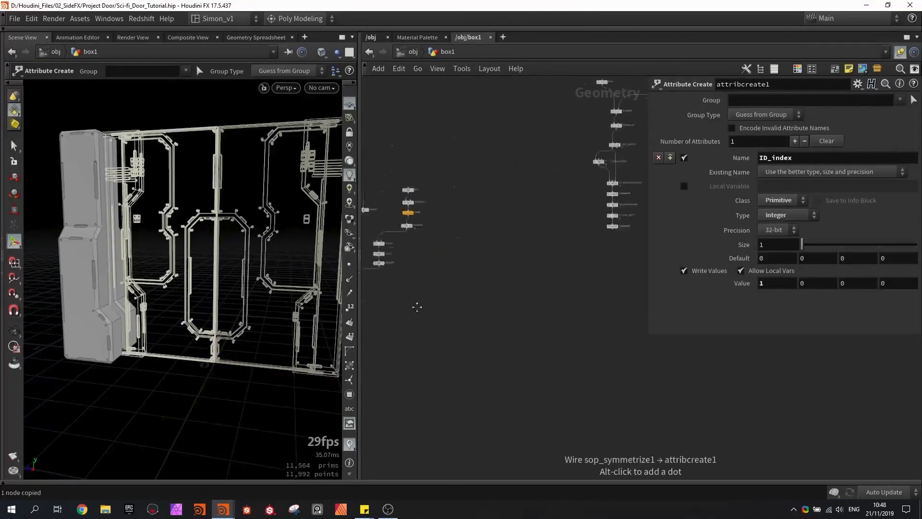
{"action": "middle_click_drag", "start_coordinate": [590, 261], "coordinate": [481, 289]}
{"action": "scroll", "coordinate": [507, 284], "scroll_direction": "up", "scroll_amount": 1}
{"action": "key", "text": "ctrl+v"}
{"action": "scroll", "coordinate": [508, 284], "scroll_direction": "up", "scroll_amount": 3}
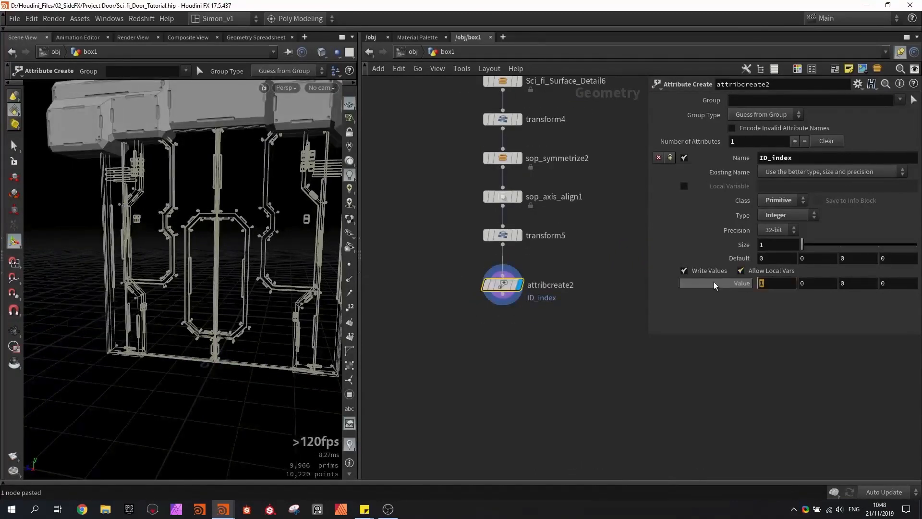
{"action": "type", "text": "2"}
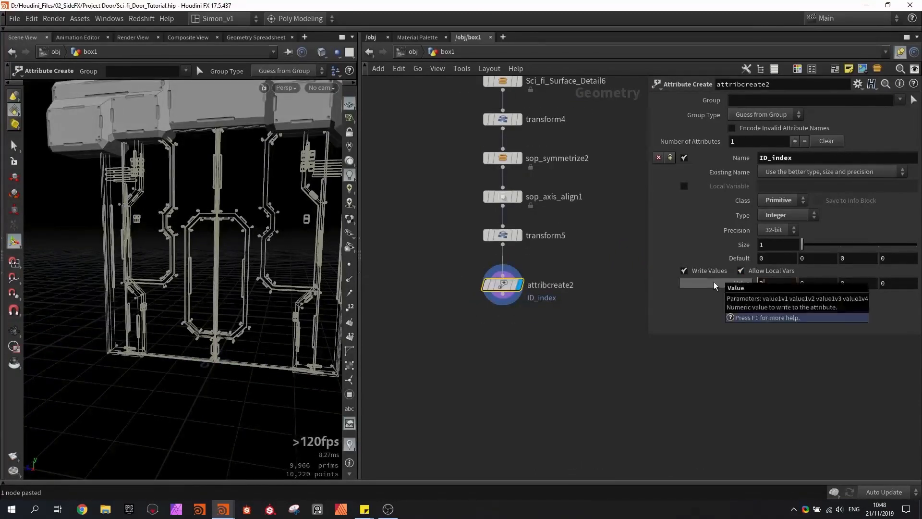
- Paste another Attribute Create node after sop_symmetrize3 in the side piece's branch and set its ID_index value to 3
{"action": "left_click", "coordinate": [572, 336]}
{"action": "scroll", "coordinate": [577, 335], "scroll_direction": "down", "scroll_amount": 2}
{"action": "middle_click_drag", "start_coordinate": [576, 335], "coordinate": [404, 327]}
{"action": "scroll", "coordinate": [404, 327], "scroll_direction": "down", "scroll_amount": 4}
{"action": "scroll", "coordinate": [533, 316], "scroll_direction": "up", "scroll_amount": 6}
{"action": "key", "text": "ctrl+v"}
{"action": "left_click_drag", "start_coordinate": [495, 248], "coordinate": [536, 309]}
{"action": "left_click_drag", "start_coordinate": [538, 328], "coordinate": [496, 323]}
{"action": "left_click", "coordinate": [773, 284]}
{"action": "type", "text": "3"}
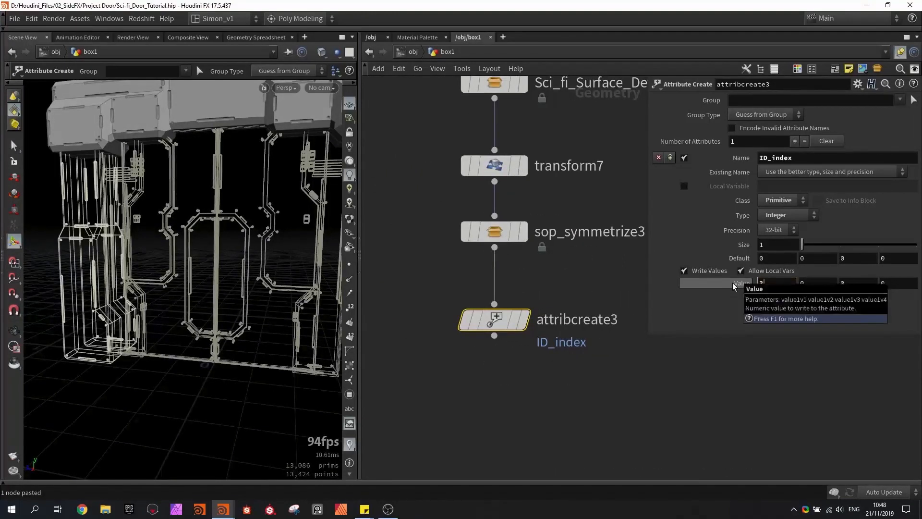
- Combine attribcreate2 and attribcreate3 in a new Merge node, display it, and place it below both branches
{"action": "scroll", "coordinate": [643, 272], "scroll_direction": "down", "scroll_amount": 6}
{"action": "left_click", "coordinate": [432, 284], "text": "shift"}
{"action": "left_click", "coordinate": [483, 352]}
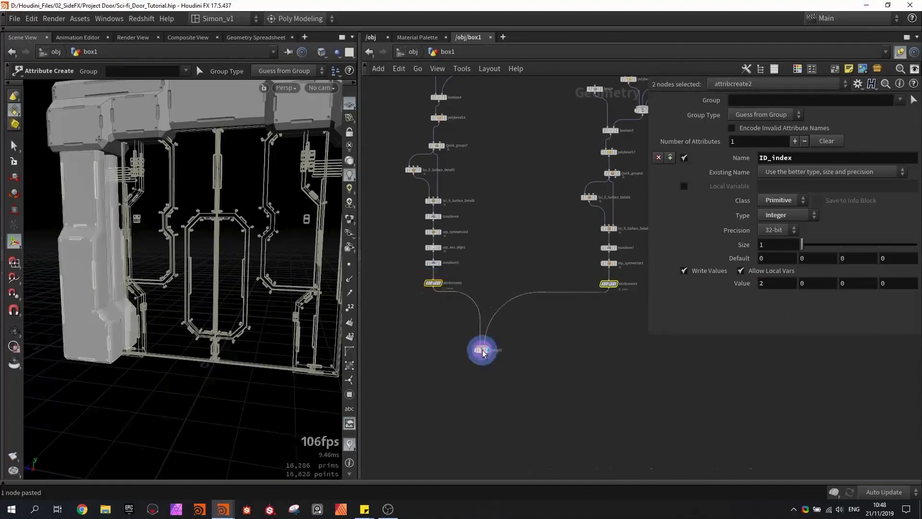
{"action": "scroll", "coordinate": [468, 385], "scroll_direction": "down", "scroll_amount": 5}
{"action": "middle_click_drag", "start_coordinate": [468, 386], "coordinate": [533, 333]}
{"action": "left_click_drag", "start_coordinate": [539, 320], "coordinate": [542, 367]}
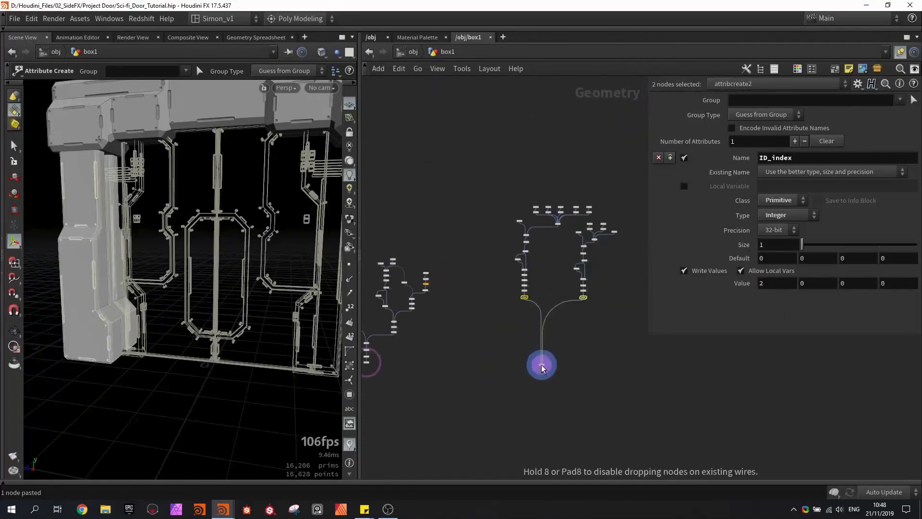
- Connect the mirrored door's output to the merge node, view the door together with its frame pieces, and save the scene
{"action": "middle_click_drag", "start_coordinate": [441, 363], "coordinate": [525, 310]}
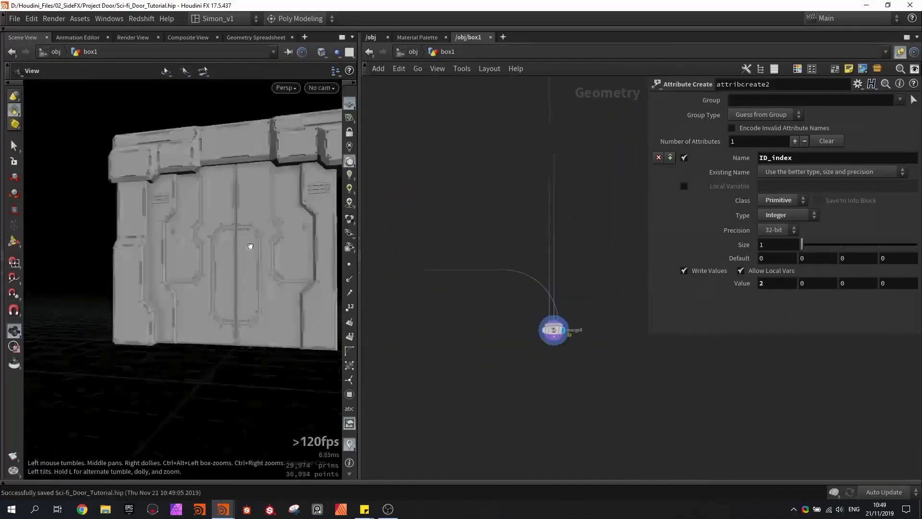
{"action": "left_click_drag", "start_coordinate": [250, 247], "coordinate": [216, 262], "text": "alt"}
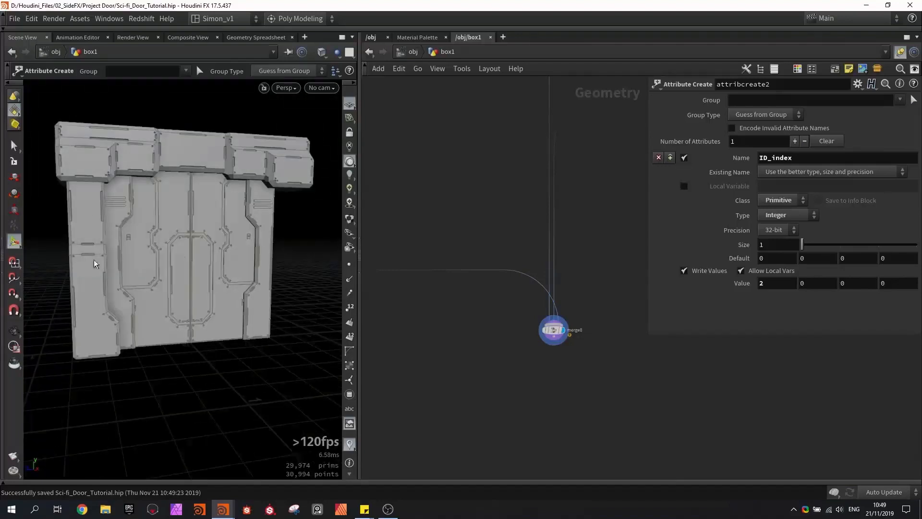
{"action": "middle_click_drag", "start_coordinate": [557, 200], "coordinate": [454, 340]}
{"action": "scroll", "coordinate": [454, 340], "scroll_direction": "down", "scroll_amount": 3}
{"action": "scroll", "coordinate": [514, 260], "scroll_direction": "up", "scroll_amount": 2}
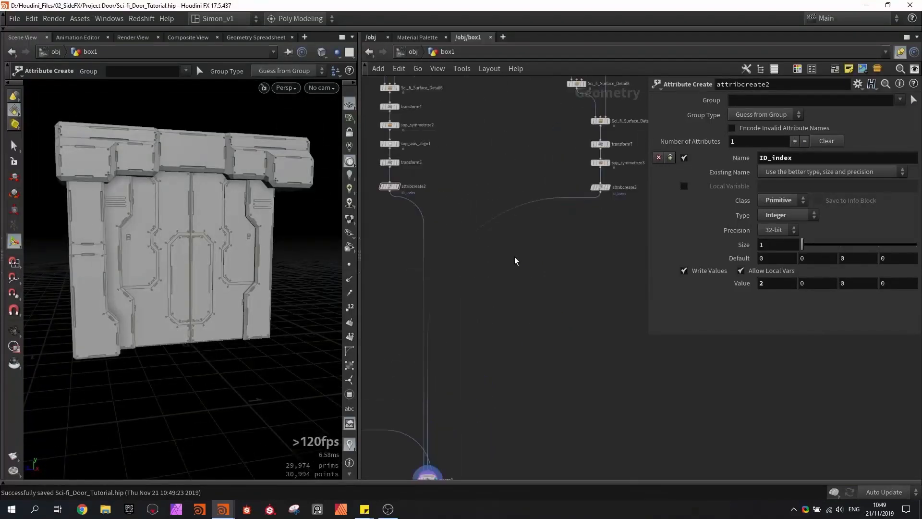
- Insert a Mirror node between attribcreate3 and the merge, and mirror the side frame piece onto the door's opposite side
{"action": "key", "text": "Tab"}
{"action": "type", "text": "m"}
{"action": "key", "text": "Return"}
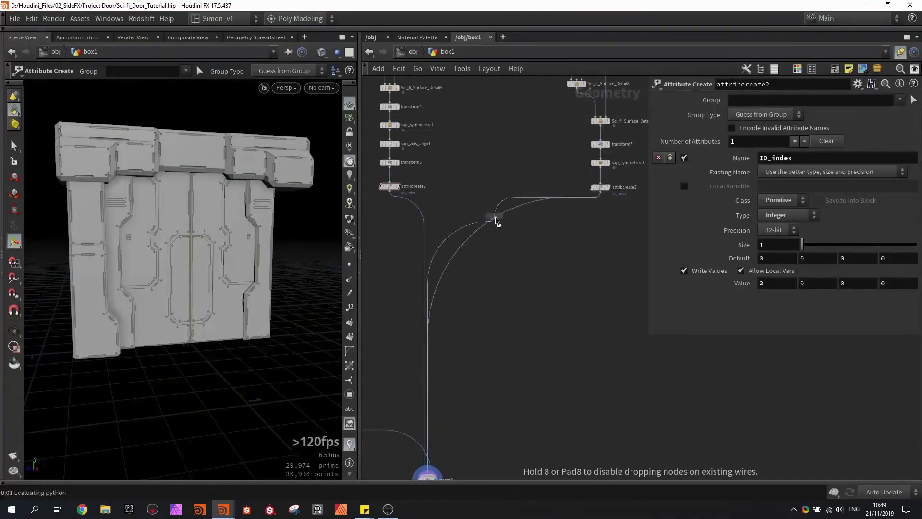
{"action": "left_click", "coordinate": [497, 220]}
{"action": "left_click_drag", "start_coordinate": [492, 214], "coordinate": [523, 246]}
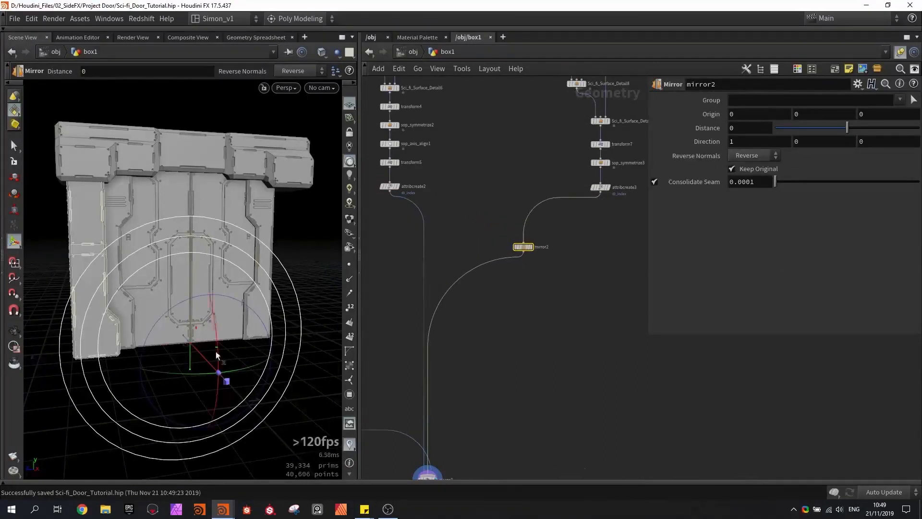
{"action": "left_click_drag", "start_coordinate": [254, 381], "coordinate": [87, 385]}
{"action": "key", "text": "Escape"}
- Try stretching the base door box1 to a height of about 1.49 and a greater width to test the frame pieces
{"action": "left_click_drag", "start_coordinate": [206, 317], "coordinate": [246, 323]}
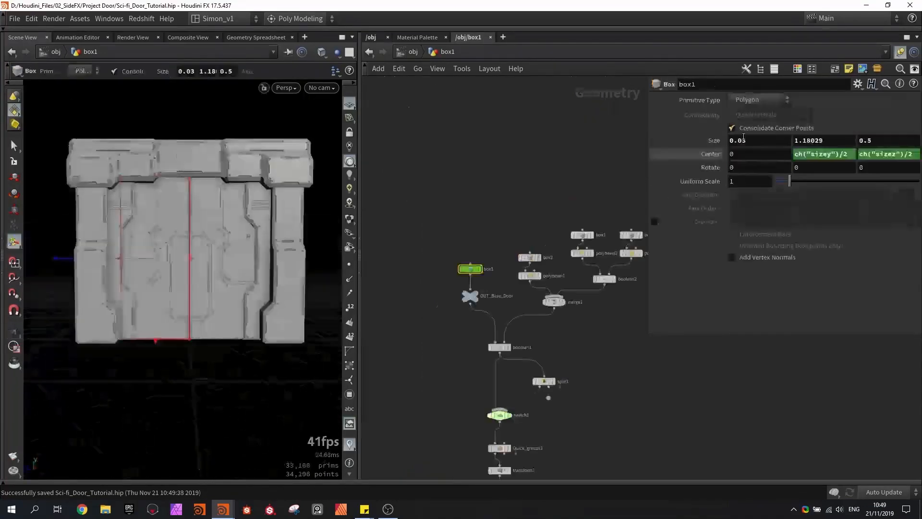
{"action": "left_click_drag", "start_coordinate": [154, 174], "coordinate": [157, 143]}
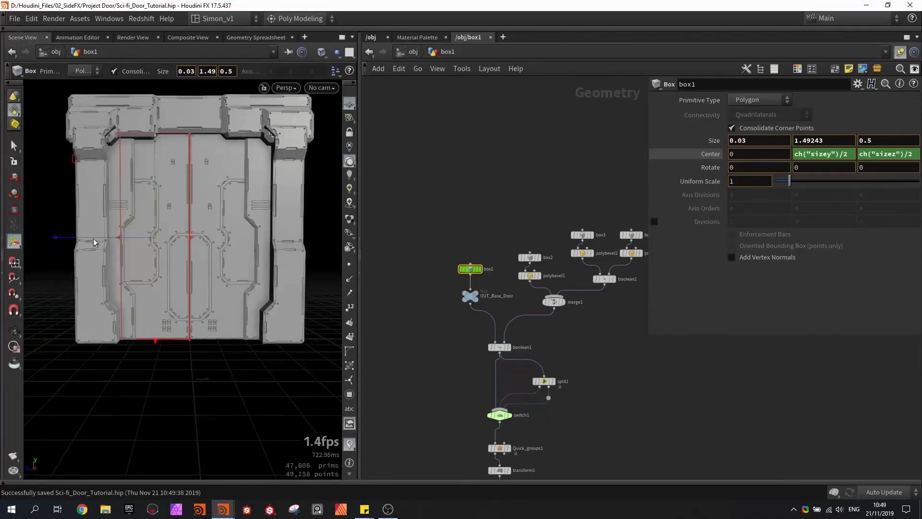
{"action": "left_click_drag", "start_coordinate": [121, 239], "coordinate": [73, 234]}
{"action": "key", "text": "Escape"}
- Inspect the complete door with its frame on both sides and save the scene
{"action": "mouse_move", "coordinate": [132, 212]}
{"action": "left_mouse_down"}
{"action": "mouse_move", "coordinate": [108, 216]}
{"action": "mouse_move", "coordinate": [107, 206]}
{"action": "mouse_move", "coordinate": [185, 202]}
{"action": "mouse_move", "coordinate": [240, 216]}
{"action": "mouse_move", "coordinate": [123, 208]}
{"action": "left_mouse_up"}
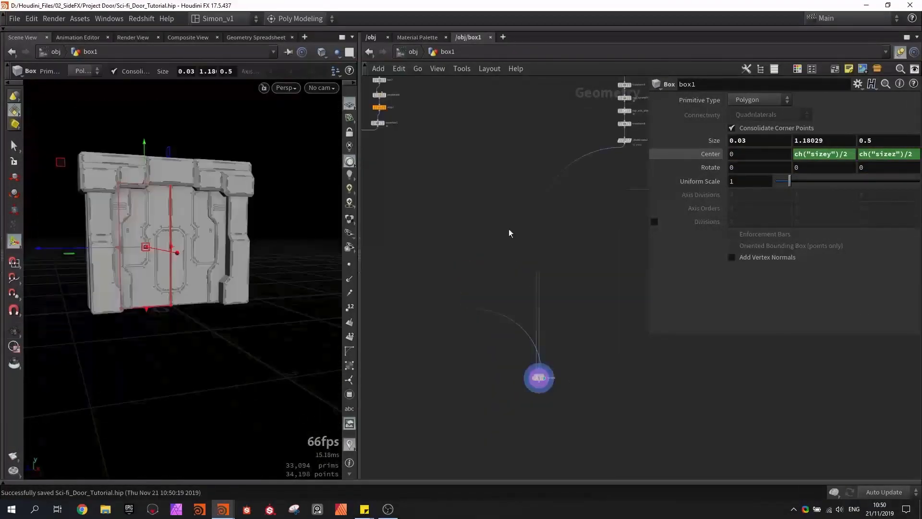
{"action": "left_click_drag", "start_coordinate": [163, 264], "coordinate": [158, 277]}
{"action": "left_click_drag", "start_coordinate": [205, 242], "coordinate": [170, 280], "text": "alt"}
{"action": "key", "text": "ctrl+s"}
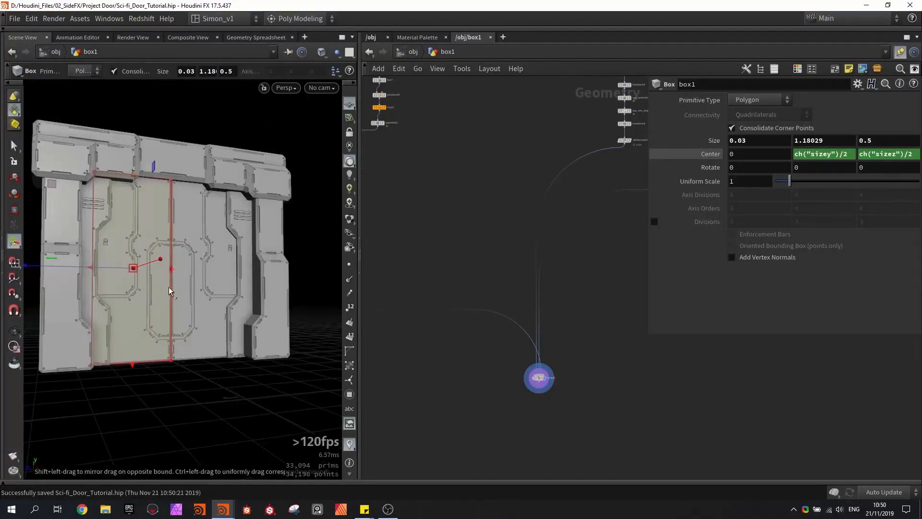
- Create a Tube node in an empty area of the network, display it, orient it along the X axis, and enable end caps
{"action": "key", "text": "Tab"}
{"action": "type", "text": "tube"}
{"action": "key", "text": "Return"}
{"action": "left_click", "coordinate": [470, 249]}
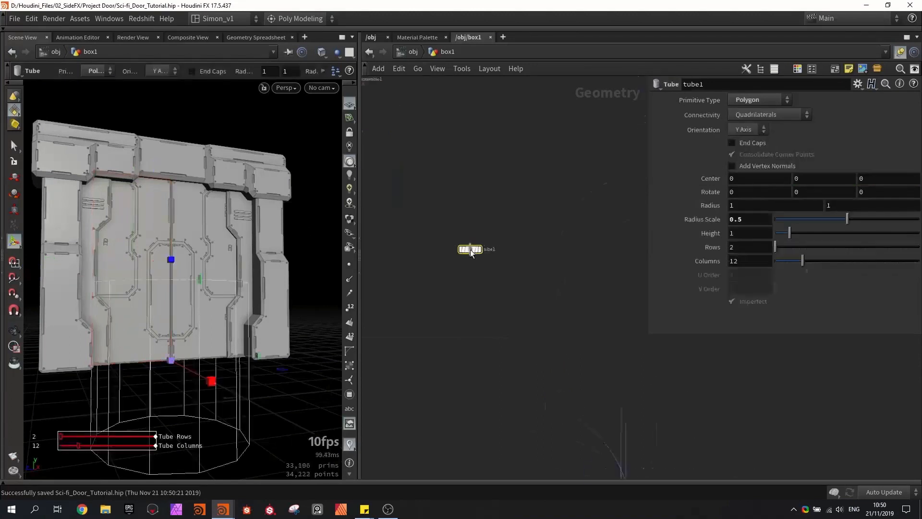
{"action": "left_click", "coordinate": [747, 129]}
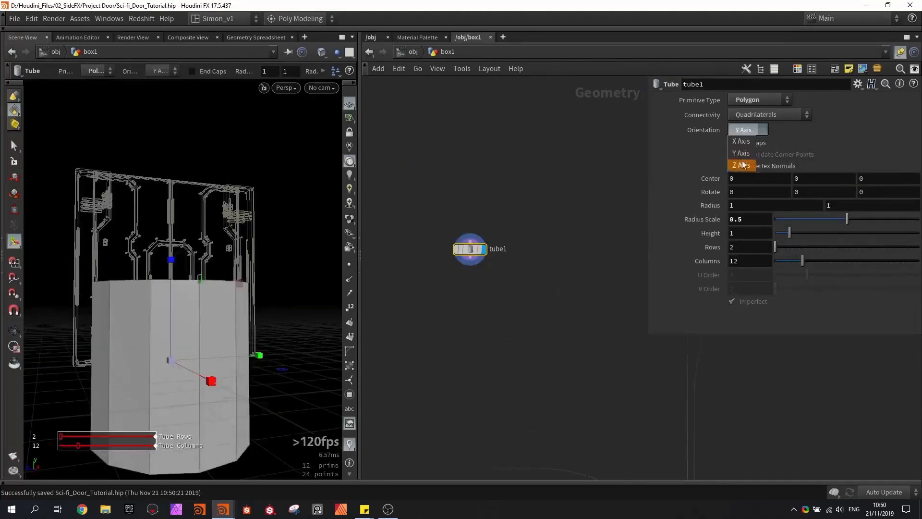
{"action": "left_click", "coordinate": [741, 141]}
{"action": "left_click", "coordinate": [732, 143]}
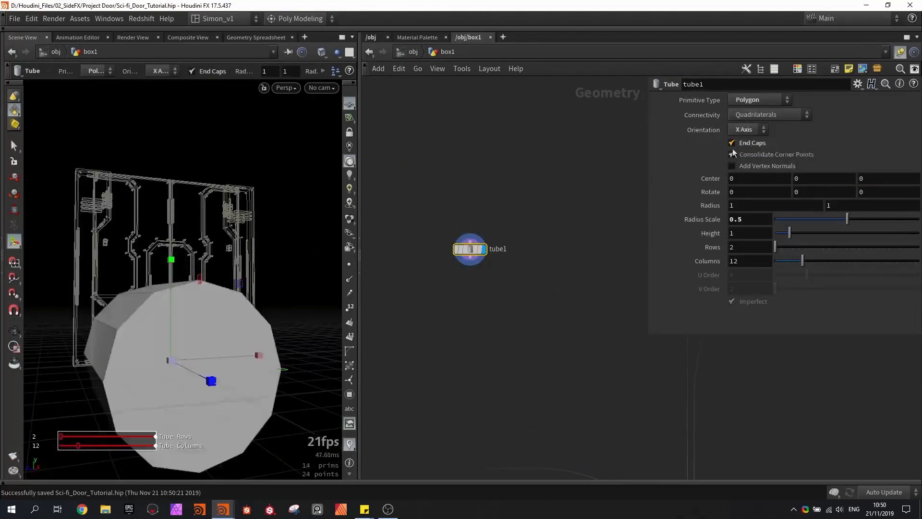
- Set the tube's columns to 50 and flatten its height to about 0.23
{"action": "left_click_drag", "start_coordinate": [154, 293], "coordinate": [187, 317], "text": "alt"}
{"action": "middle_click_drag", "start_coordinate": [187, 317], "coordinate": [198, 269], "text": "alt"}
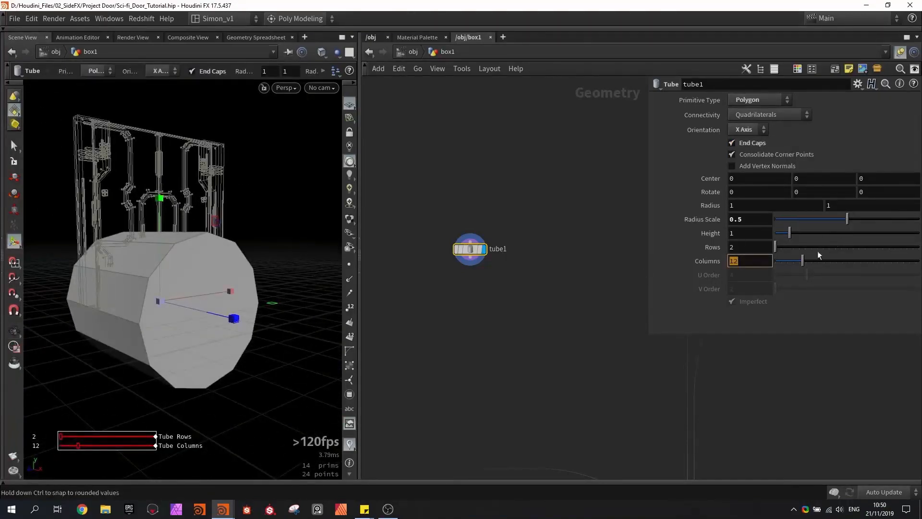
{"action": "left_click_drag", "start_coordinate": [816, 260], "coordinate": [918, 260]}
{"action": "left_click_drag", "start_coordinate": [260, 302], "coordinate": [167, 297], "text": "alt"}
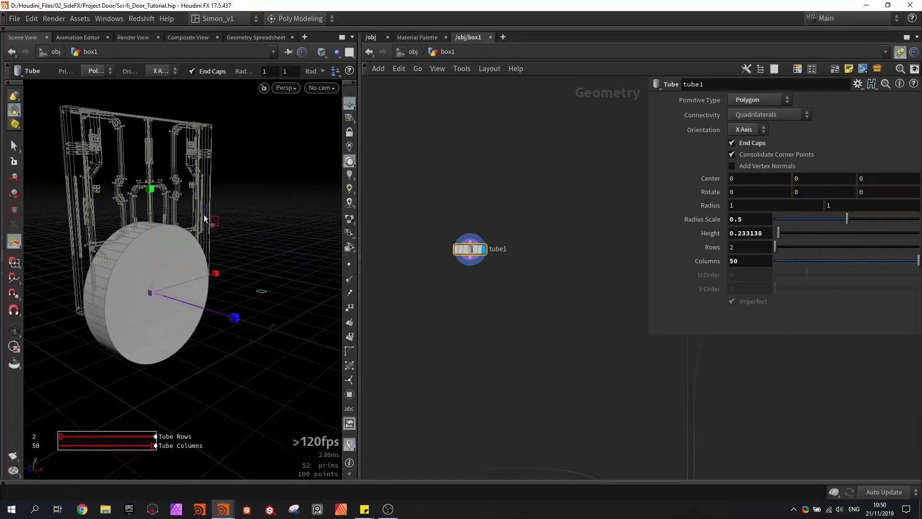
- Raise the tube to a centre height of about 0.43 and scale it to about 0.178 radius and 0.053 height
{"action": "left_click_drag", "start_coordinate": [204, 214], "coordinate": [186, 224], "text": "alt"}
{"action": "left_click_drag", "start_coordinate": [254, 193], "coordinate": [172, 150]}
{"action": "key", "text": "t"}
{"action": "right_click_drag", "start_coordinate": [172, 149], "coordinate": [169, 202], "text": "alt"}
{"action": "left_click_drag", "start_coordinate": [169, 202], "coordinate": [245, 245], "text": "alt"}
{"action": "key", "text": "e"}
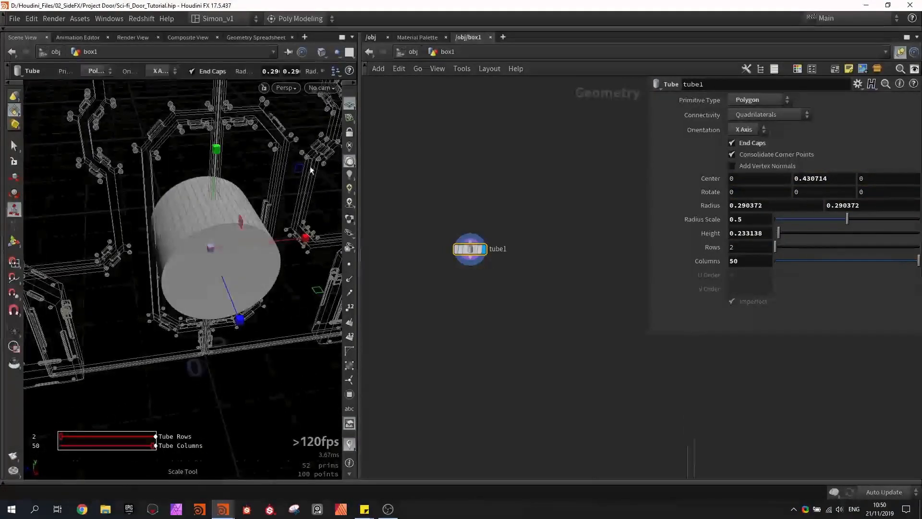
{"action": "left_click_drag", "start_coordinate": [240, 209], "coordinate": [237, 236], "text": "alt"}
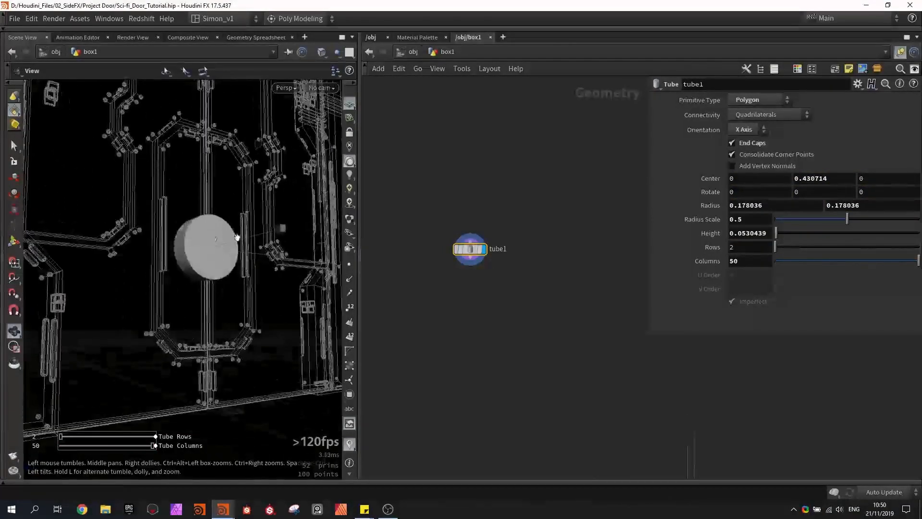
{"action": "right_click_drag", "start_coordinate": [237, 236], "coordinate": [200, 231], "text": "alt"}
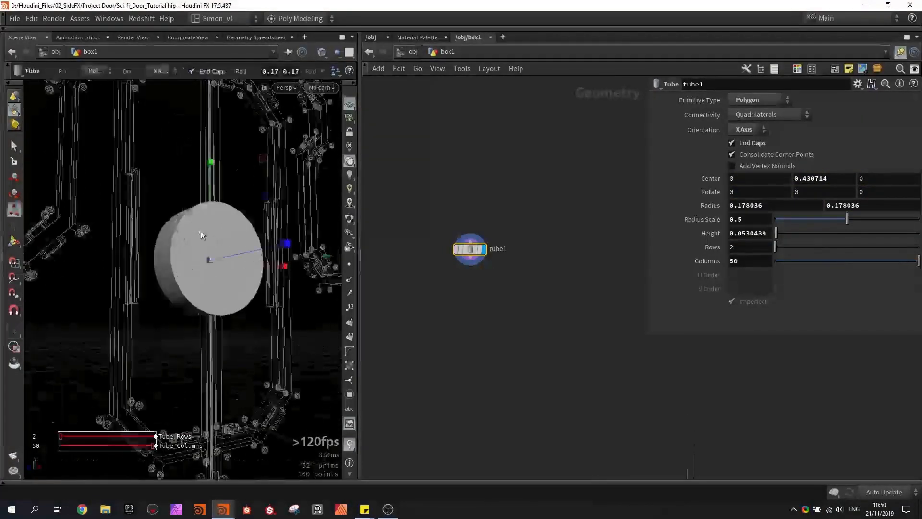
- Add a PolyBevel node below tube1 and display it
{"action": "key", "text": "Tab"}
{"action": "type", "text": "beve"}
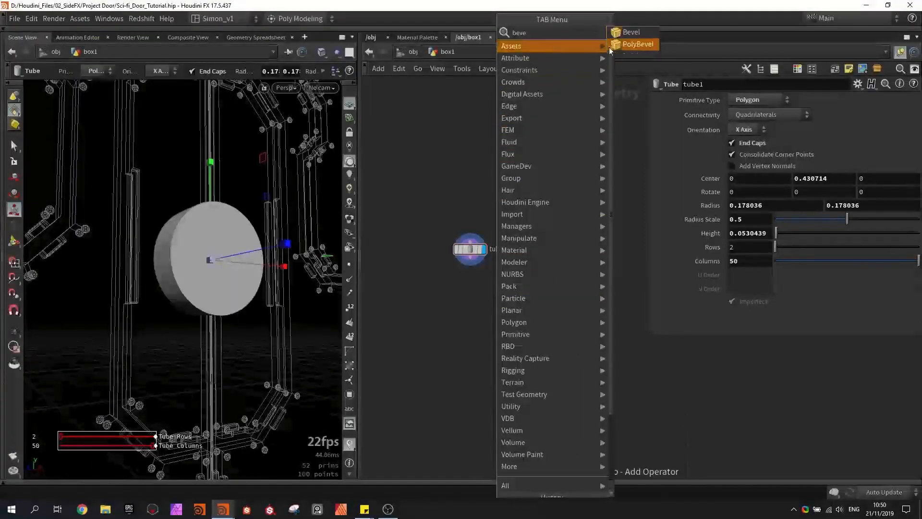
{"action": "left_click", "coordinate": [633, 44]}
{"action": "left_click", "coordinate": [466, 322]}
{"action": "left_click", "coordinate": [494, 322]}
{"action": "left_click_drag", "start_coordinate": [214, 269], "coordinate": [199, 298], "text": "alt"}
{"action": "right_click_drag", "start_coordinate": [200, 298], "coordinate": [200, 240], "text": "alt"}
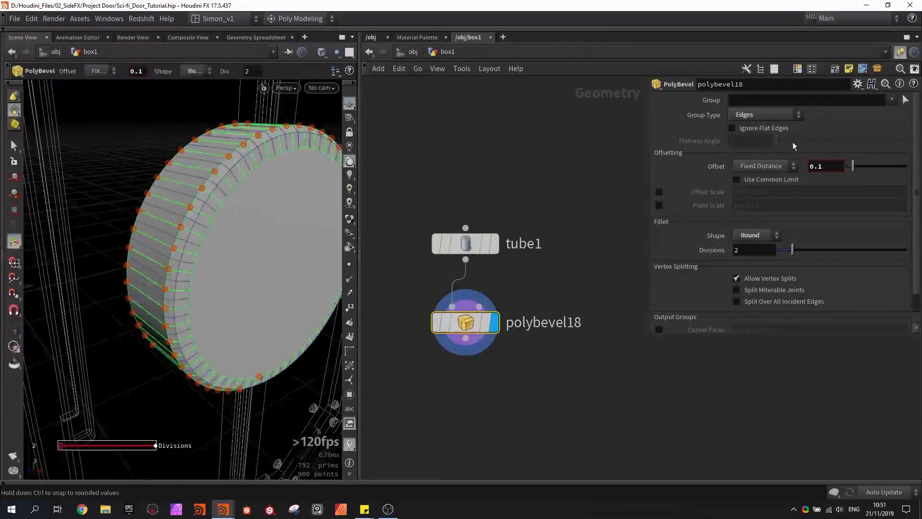
- Bevel only the tube's rim edges by ignoring flat edges at an 80.1 flatness angle, with offset 0.005 and 1 division
{"action": "left_click", "coordinate": [756, 128]}
{"action": "left_click_drag", "start_coordinate": [786, 139], "coordinate": [825, 136]}
{"action": "scroll", "coordinate": [284, 227], "scroll_direction": "down", "scroll_amount": 10}
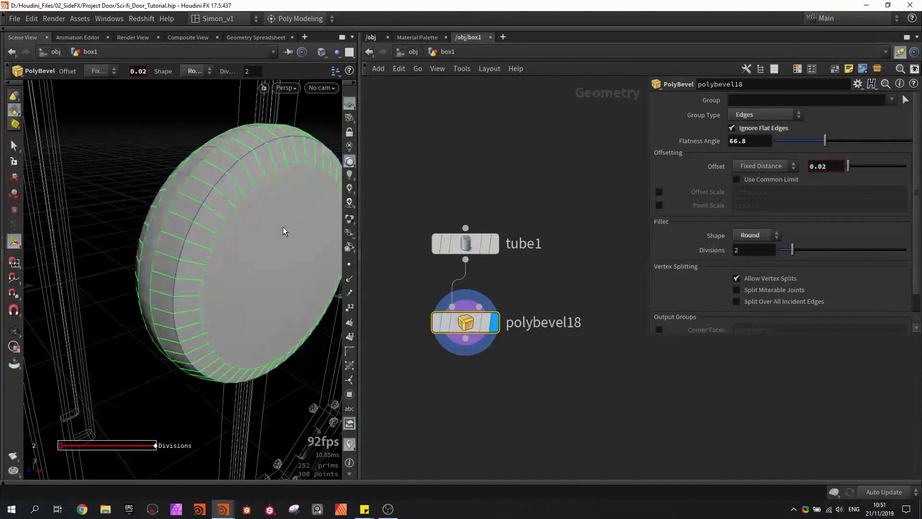
{"action": "scroll", "coordinate": [283, 227], "scroll_direction": "down", "scroll_amount": 3}
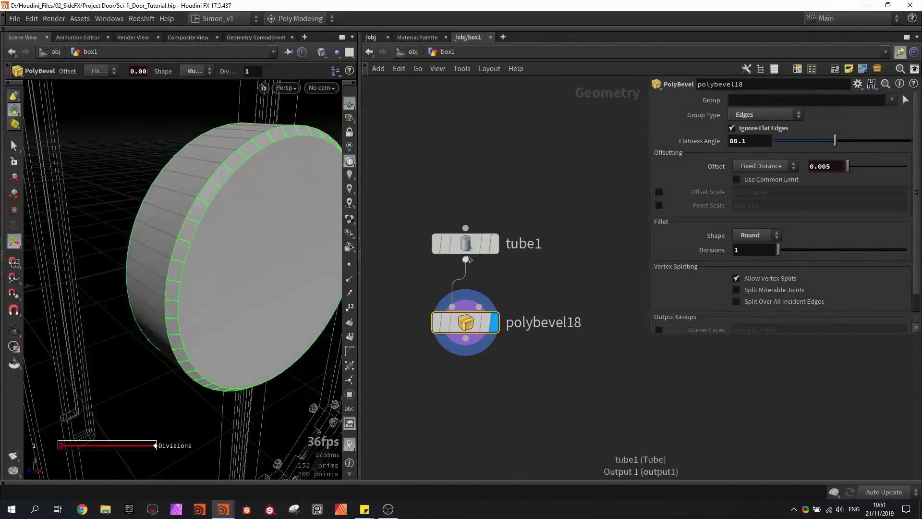
{"action": "left_click", "coordinate": [463, 247]}
{"action": "mouse_move", "coordinate": [910, 262]}
{"action": "left_mouse_down"}
{"action": "mouse_move", "coordinate": [814, 262]}
{"action": "mouse_move", "coordinate": [907, 262]}
{"action": "left_mouse_up"}
- Add a displayed Quick groups node below polybevel18, save the scene, and group the disc's front face using the +X Axis mode
{"action": "key", "text": "Tab"}
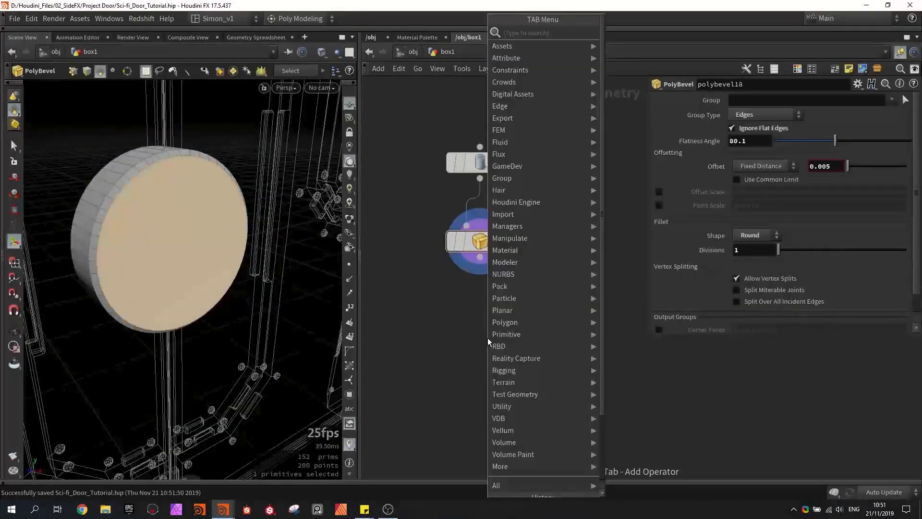
{"action": "type", "text": "qui"}
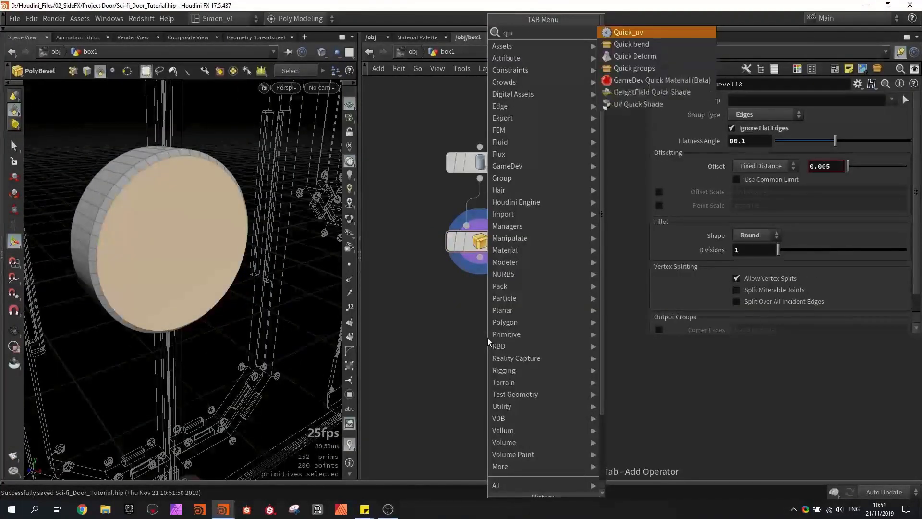
{"action": "left_click", "coordinate": [660, 73]}
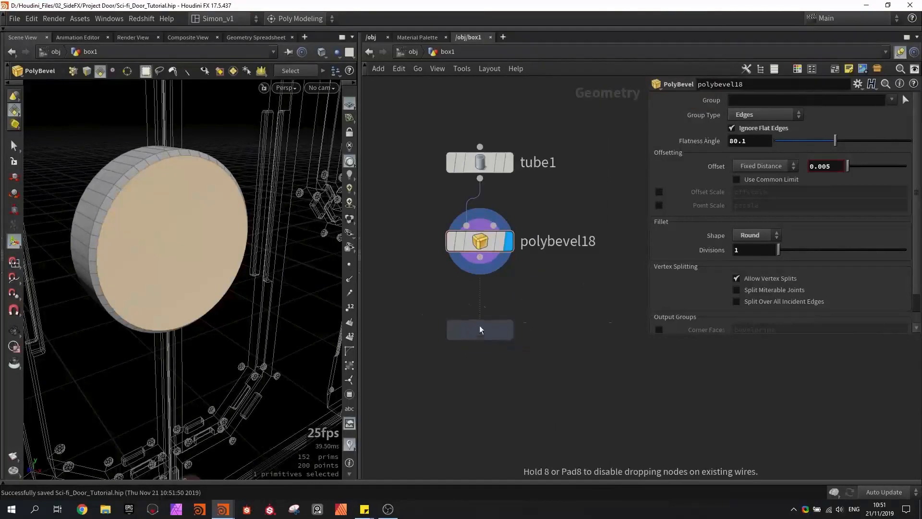
{"action": "left_click", "coordinate": [480, 327]}
{"action": "left_click_drag", "start_coordinate": [479, 327], "coordinate": [479, 299]}
{"action": "left_click", "coordinate": [509, 299]}
{"action": "left_click_drag", "start_coordinate": [181, 305], "coordinate": [216, 326], "text": "alt"}
{"action": "key", "text": "ctrl+s"}
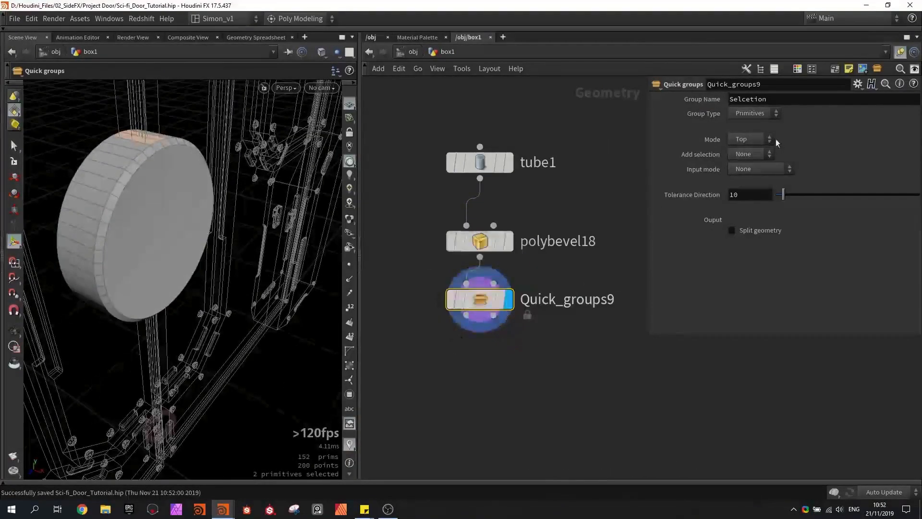
{"action": "left_click", "coordinate": [745, 141]}
{"action": "left_click", "coordinate": [744, 175]}
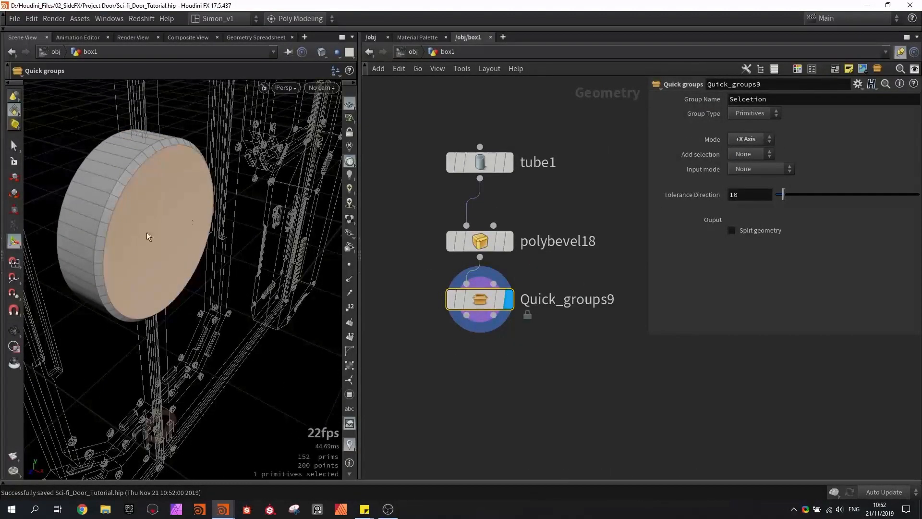
- Add a PolyExtrude node below Quick_groups9, display it, and restrict it to the Selcetion group
{"action": "key", "text": "Tab"}
{"action": "type", "text": "extru"}
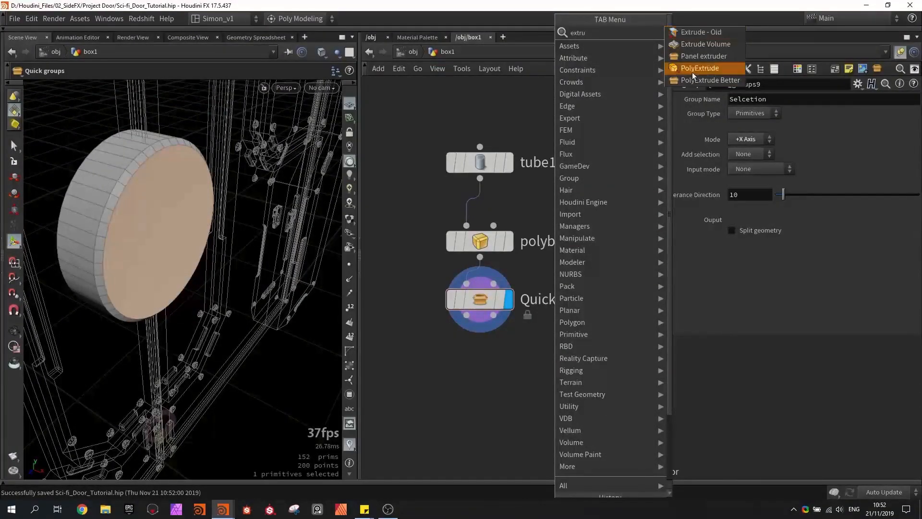
{"action": "left_click", "coordinate": [693, 70]}
{"action": "left_click", "coordinate": [479, 384]}
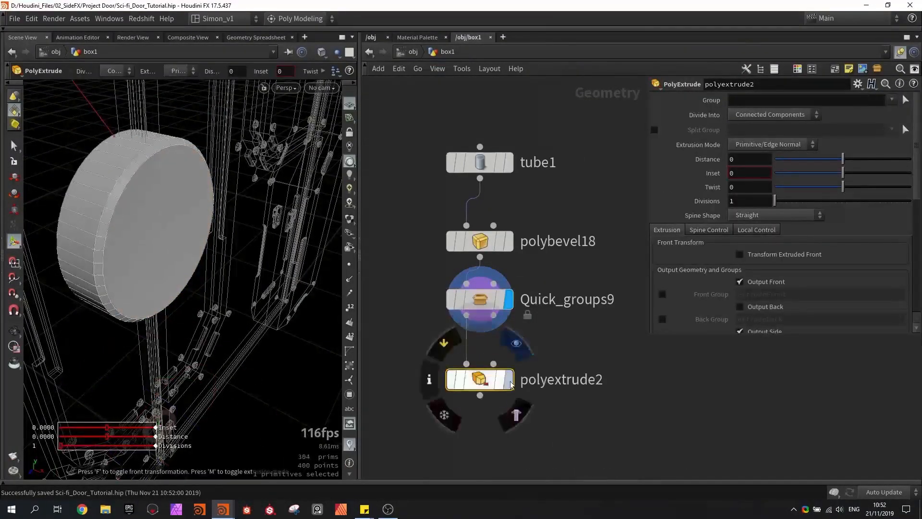
{"action": "left_click", "coordinate": [891, 99]}
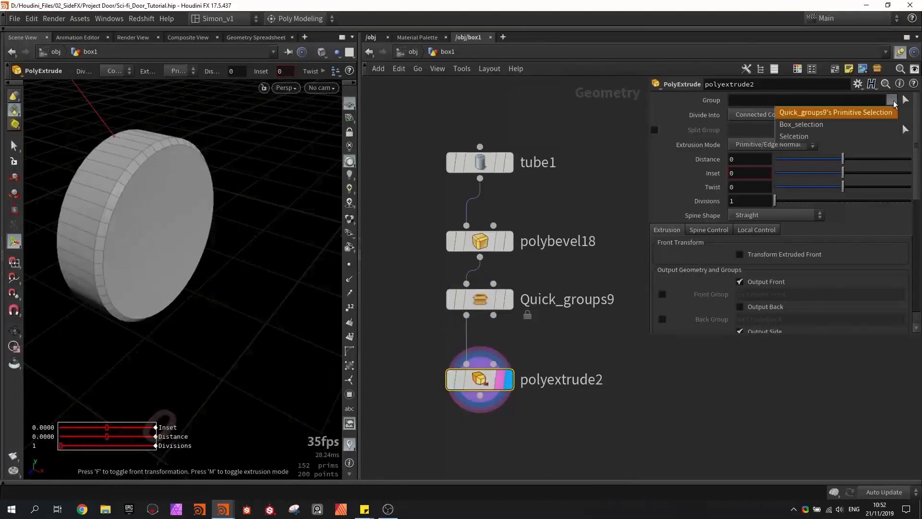
{"action": "left_click", "coordinate": [878, 135]}
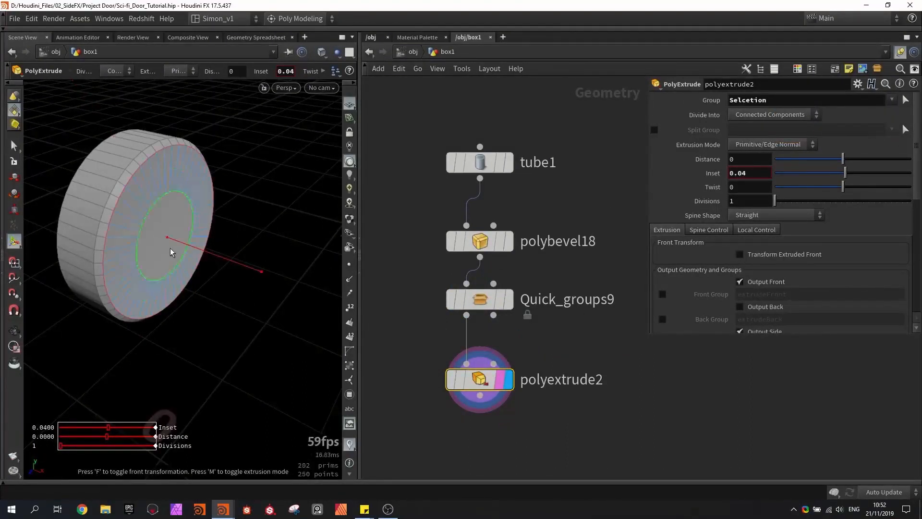
- Set polyextrude2's inset to 0.02 with no distance, output its front group as extrudeFront1, and save the scene
{"action": "left_click_drag", "start_coordinate": [172, 252], "coordinate": [146, 198], "text": "alt"}
{"action": "key", "text": "ctrl+z"}
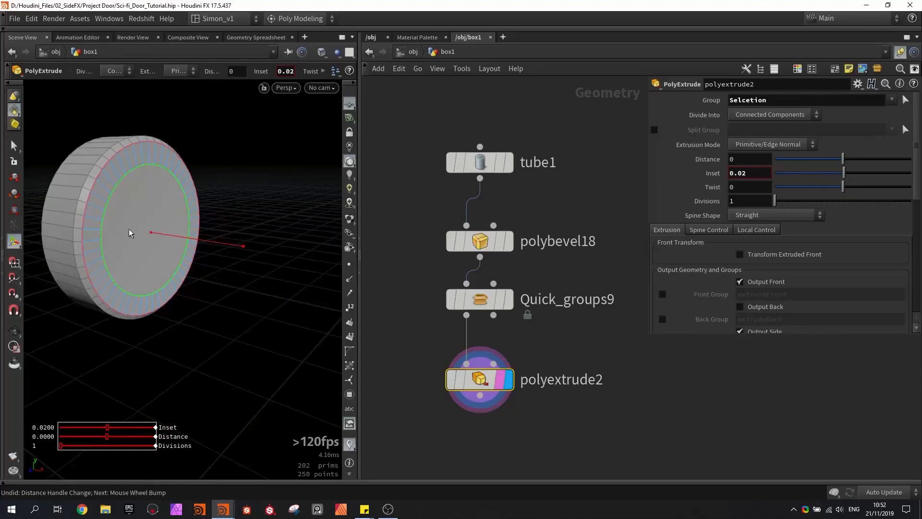
{"action": "scroll", "coordinate": [751, 259], "scroll_direction": "down", "scroll_amount": 2}
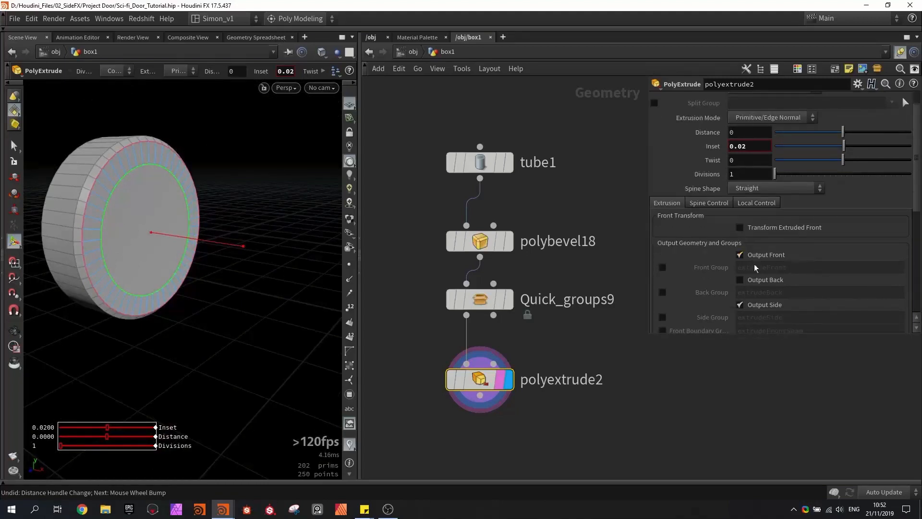
{"action": "left_click", "coordinate": [663, 267]}
{"action": "left_click", "coordinate": [806, 267]}
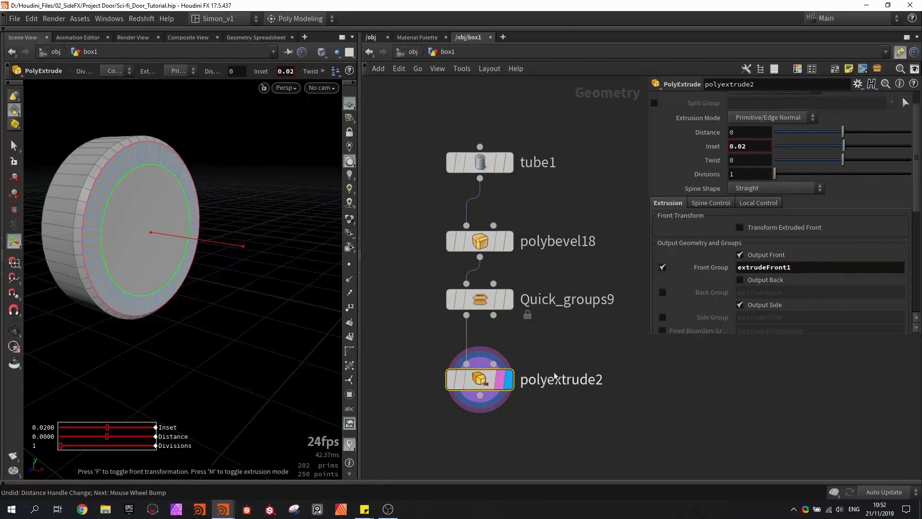
{"action": "key", "text": "ctrl+s"}
- Duplicate polyextrude2, connect the copy below it, and display the copy
{"action": "scroll", "coordinate": [532, 287], "scroll_direction": "down", "scroll_amount": 5}
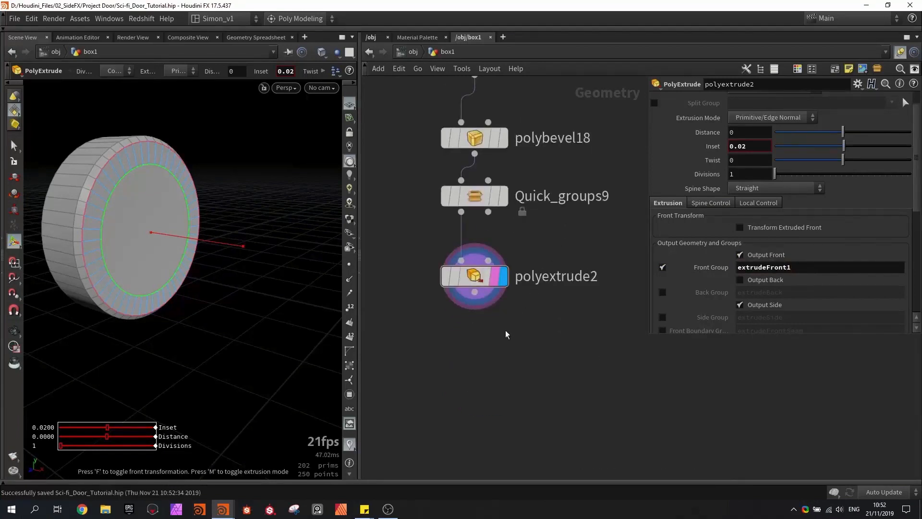
{"action": "left_click_drag", "start_coordinate": [477, 288], "coordinate": [478, 344], "text": "alt"}
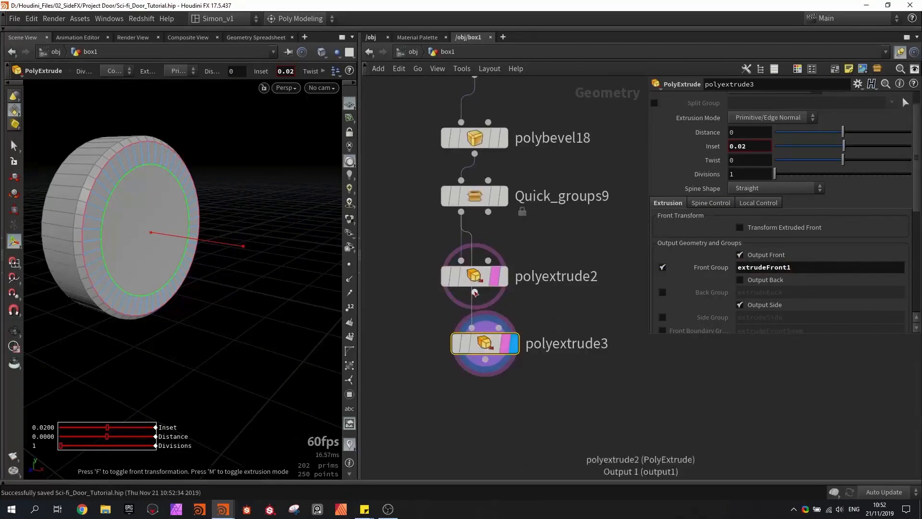
{"action": "mouse_move", "coordinate": [496, 348]}
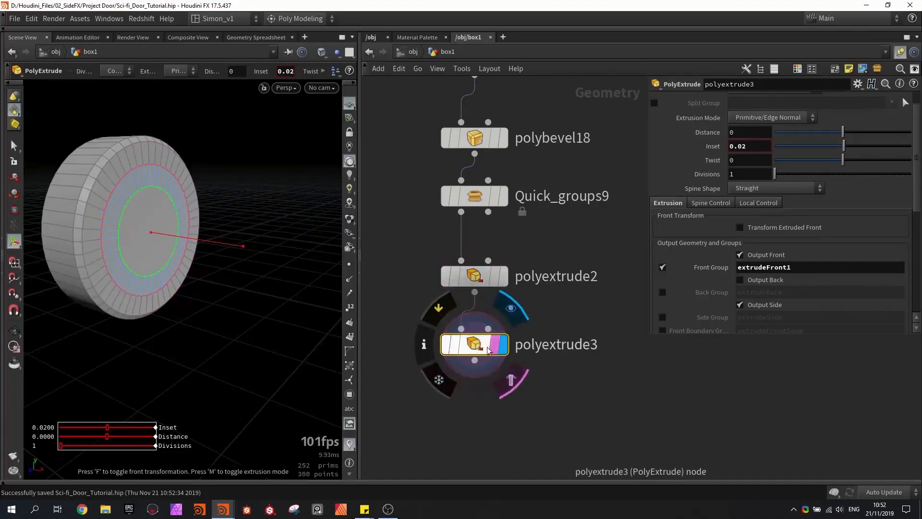
- Set polyextrude3's group to extrudeFront1 and push the inner face into the disc with a distance of about -0.026
{"action": "scroll", "coordinate": [822, 113], "scroll_direction": "up", "scroll_amount": 1}
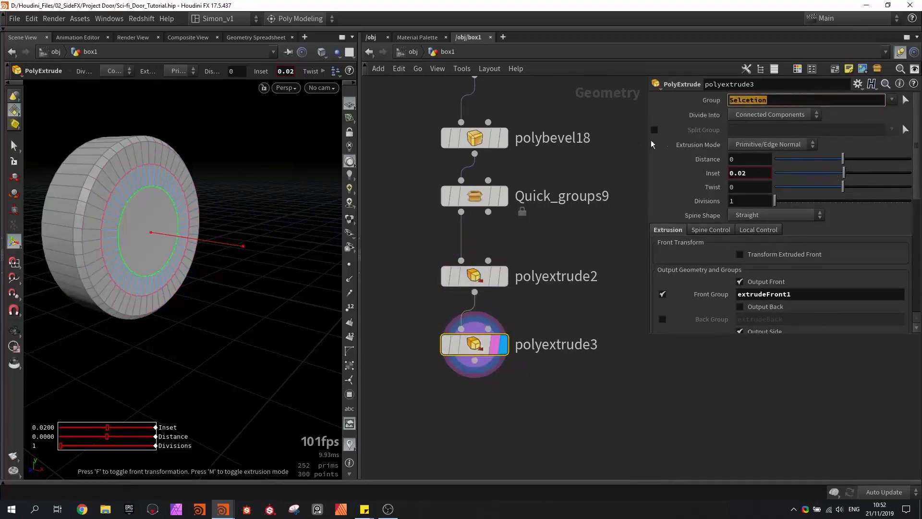
{"action": "left_click", "coordinate": [889, 100]}
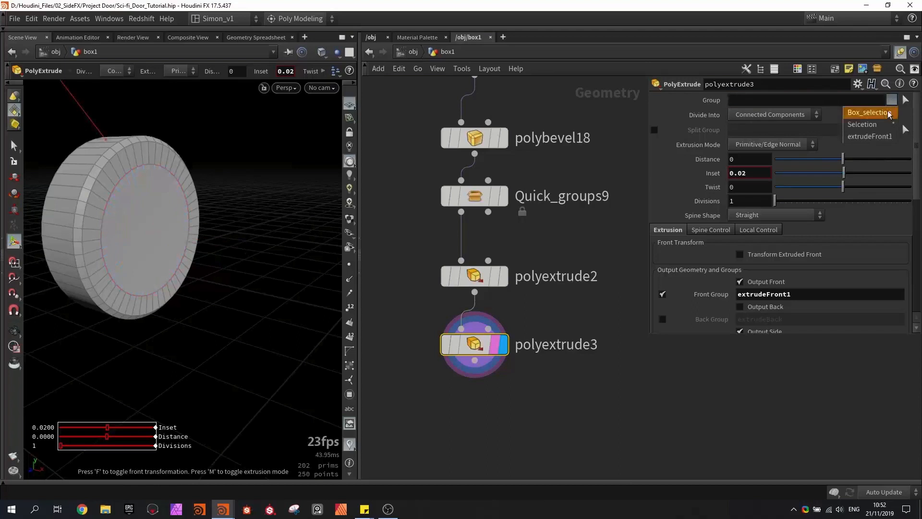
{"action": "left_click", "coordinate": [874, 138]}
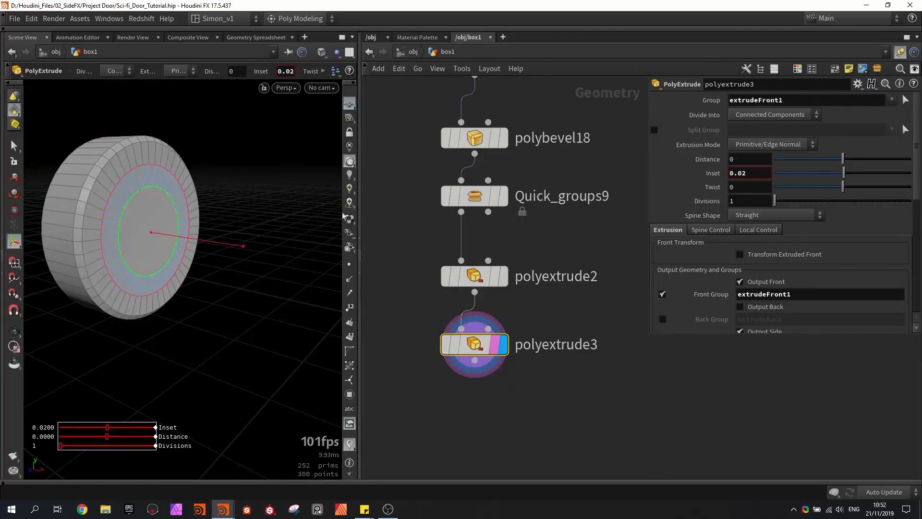
{"action": "left_click_drag", "start_coordinate": [178, 241], "coordinate": [158, 234]}
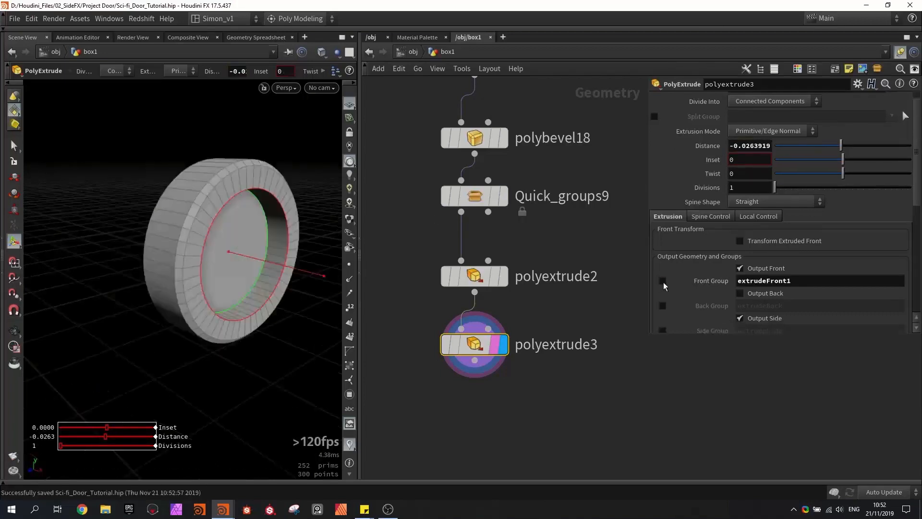
- Set polyextrude3's inset to 0, disable its front group output, and output the front boundary group extrudeFrontSeam
{"action": "left_click", "coordinate": [662, 281]}
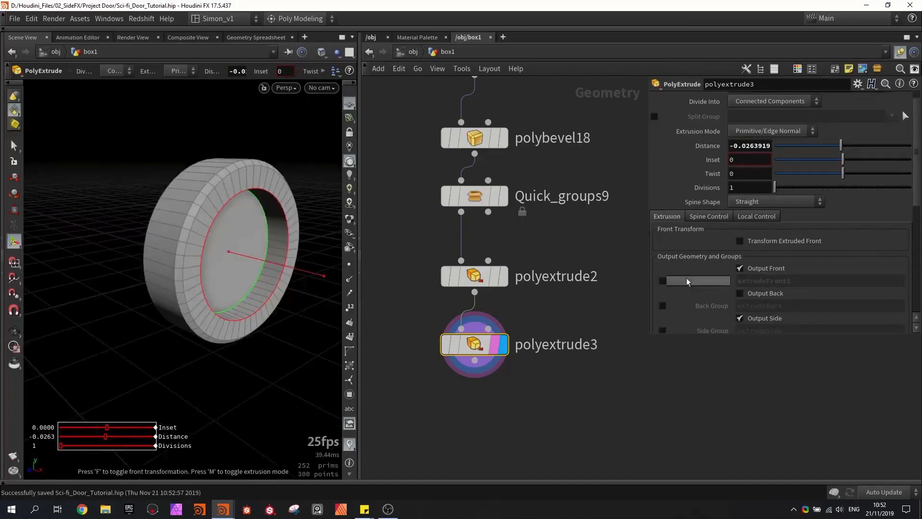
{"action": "scroll", "coordinate": [798, 276], "scroll_direction": "down", "scroll_amount": 4}
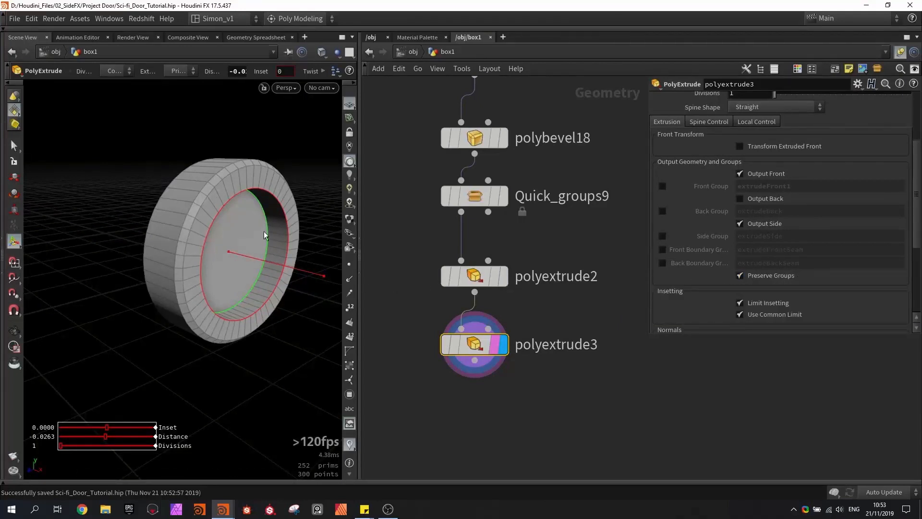
{"action": "left_click", "coordinate": [662, 250]}
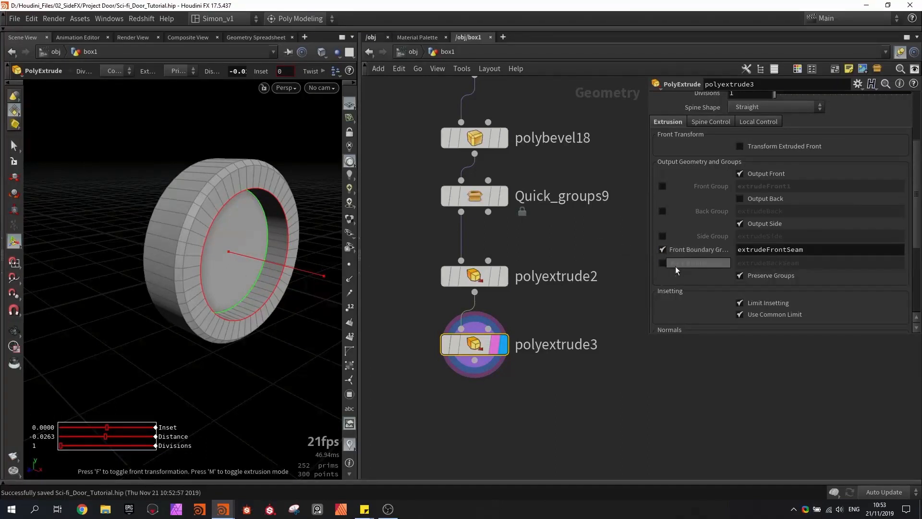
- Add a PolyBevel node below polyextrude3, connect and display it, and save the scene
{"action": "middle_click_drag", "start_coordinate": [579, 313], "coordinate": [576, 250]}
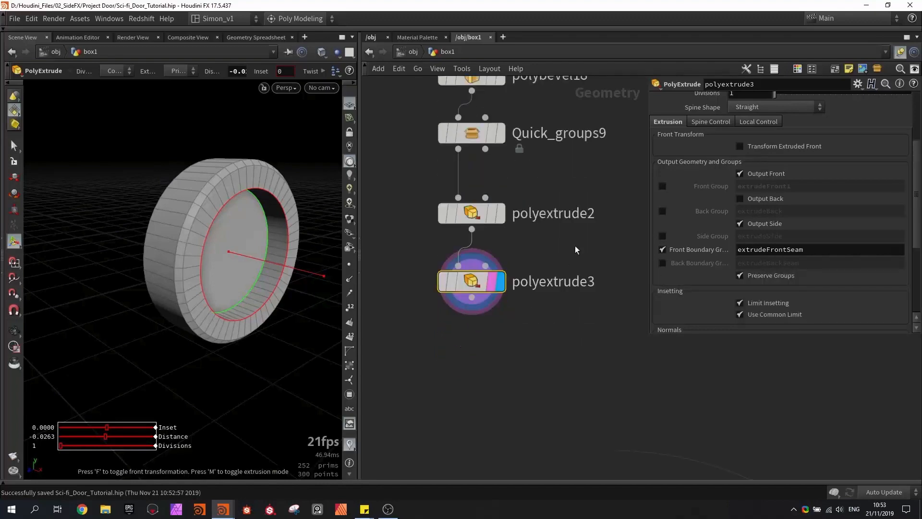
{"action": "key", "text": "Tab"}
{"action": "type", "text": "beve"}
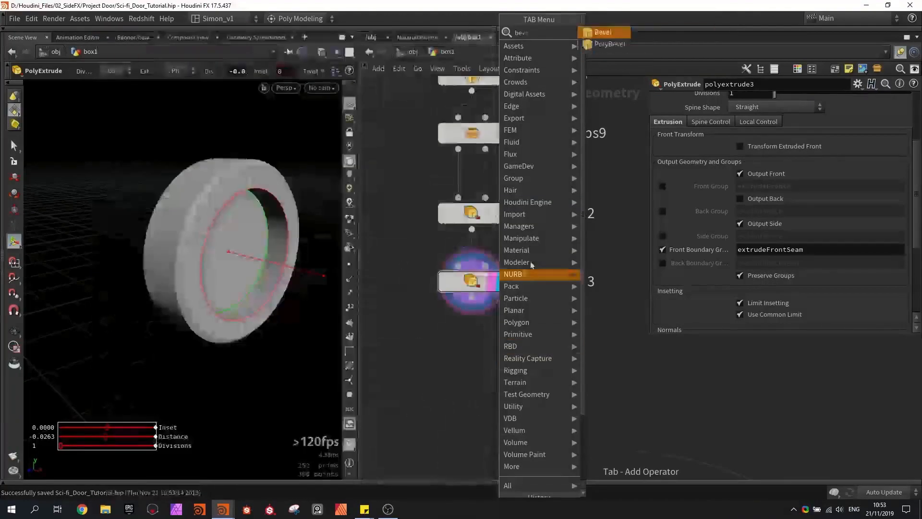
{"action": "left_click", "coordinate": [609, 43]}
{"action": "left_click", "coordinate": [473, 322]}
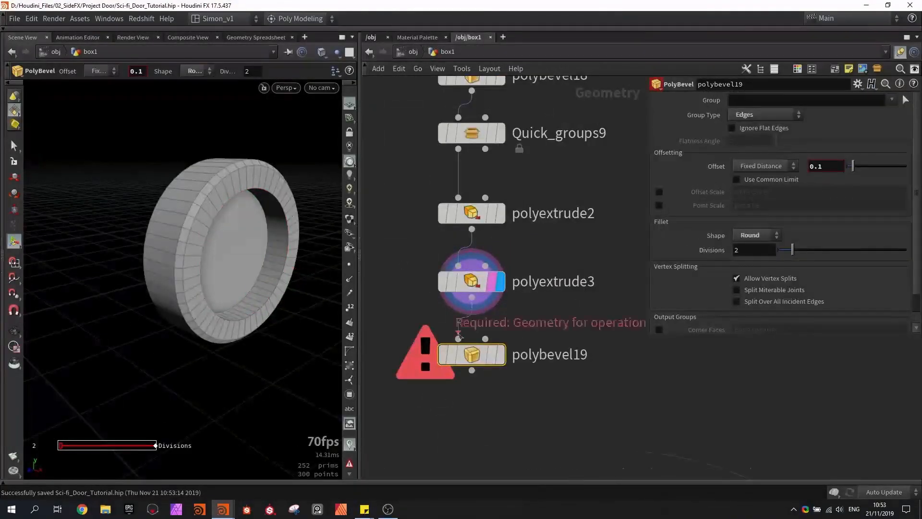
{"action": "left_click", "coordinate": [459, 338]}
{"action": "left_click", "coordinate": [501, 354]}
{"action": "key", "text": "ctrl+s"}
{"action": "middle_click_drag", "start_coordinate": [536, 323], "coordinate": [528, 320]}
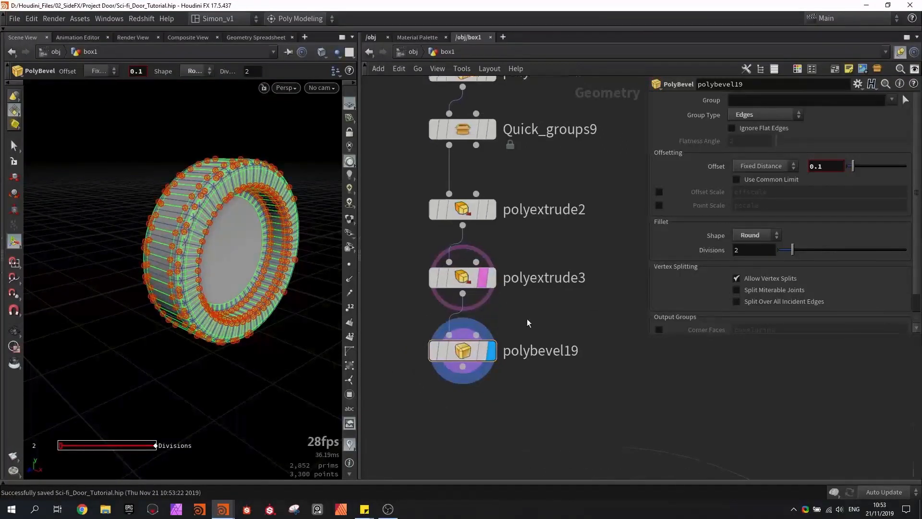
- Restrict polybevel19 to the extrudeFrontSeam group and set its offset to 0.01
{"action": "left_click", "coordinate": [892, 99]}
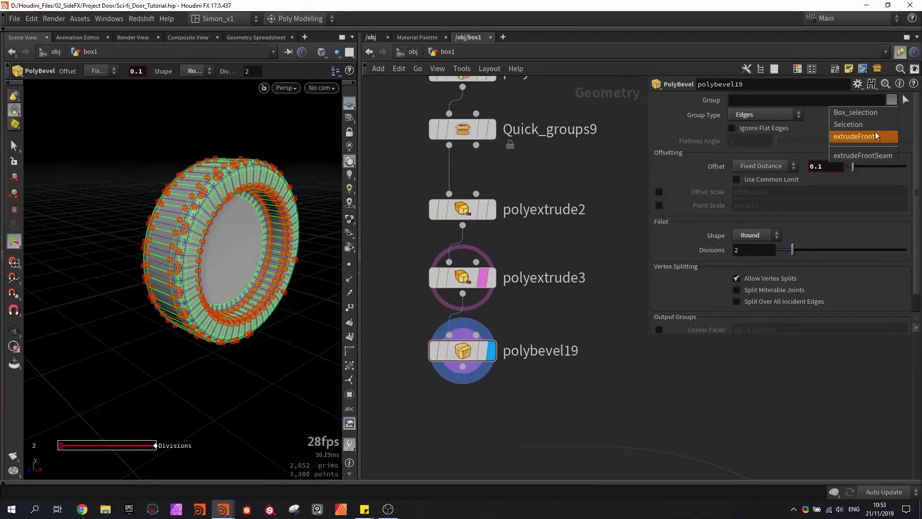
{"action": "left_click", "coordinate": [866, 155]}
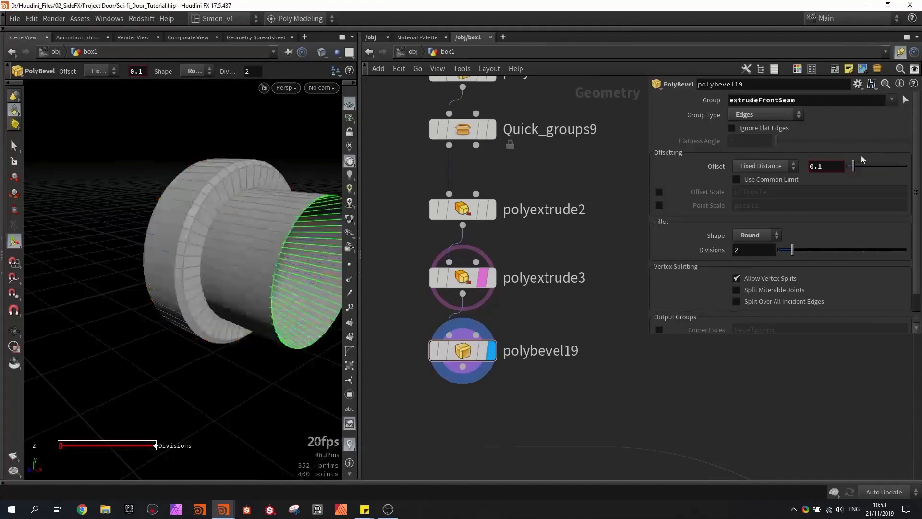
{"action": "left_click_drag", "start_coordinate": [280, 222], "coordinate": [262, 237], "text": "alt"}
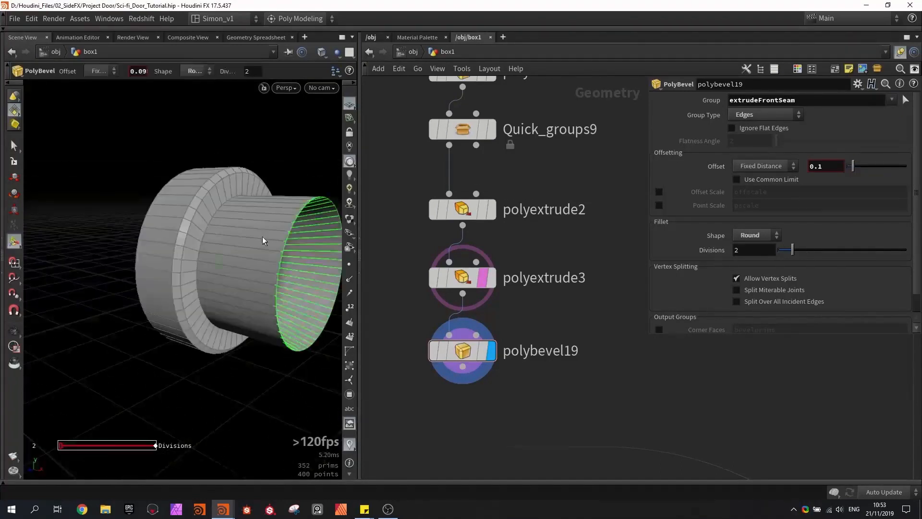
{"action": "scroll", "coordinate": [262, 236], "scroll_direction": "down", "scroll_amount": 9}
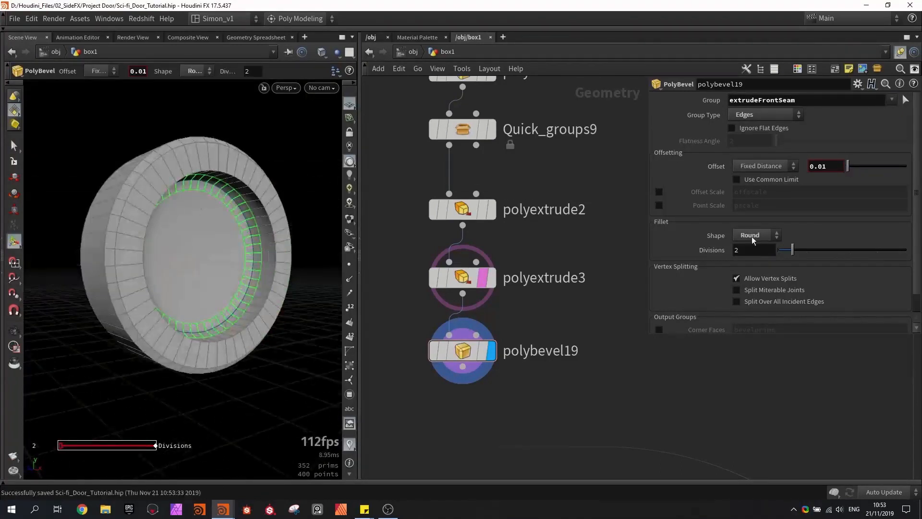
- Switch polybevel19's fillet shape to Profile with 8 divisions and add three raised points to the profile ramp
{"action": "left_click", "coordinate": [752, 236]}
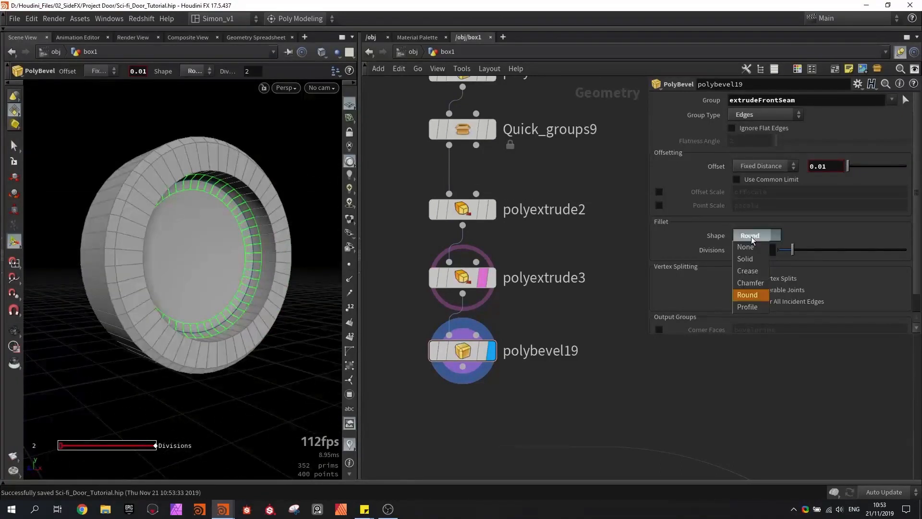
{"action": "left_click", "coordinate": [761, 308]}
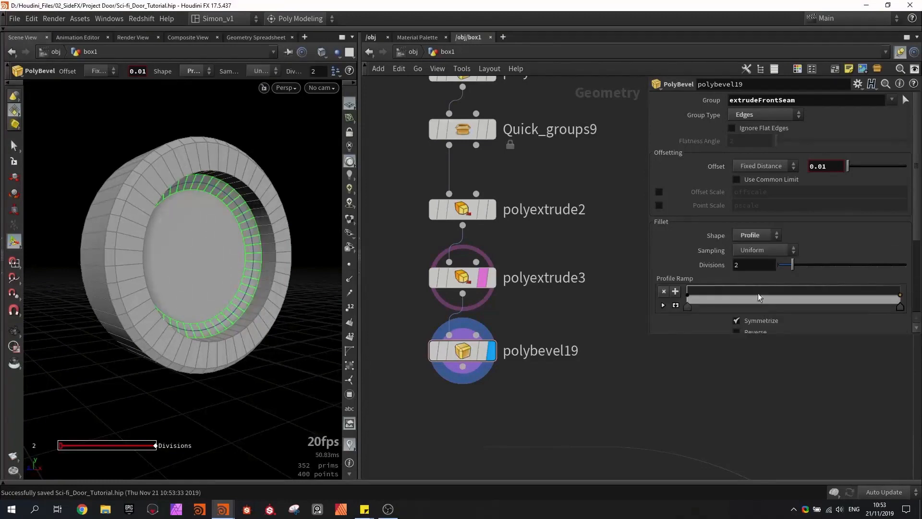
{"action": "left_click_drag", "start_coordinate": [795, 265], "coordinate": [874, 260]}
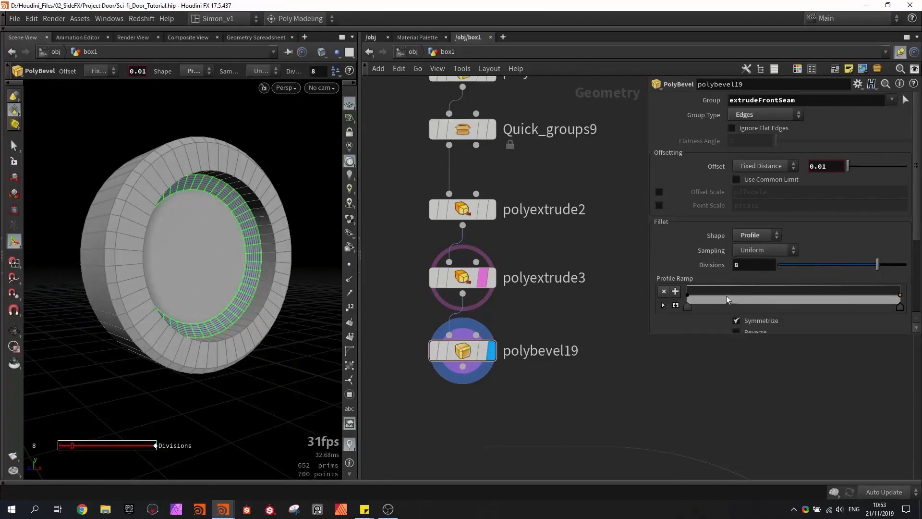
{"action": "left_click_drag", "start_coordinate": [726, 295], "coordinate": [724, 290]}
{"action": "left_click_drag", "start_coordinate": [822, 295], "coordinate": [823, 290]}
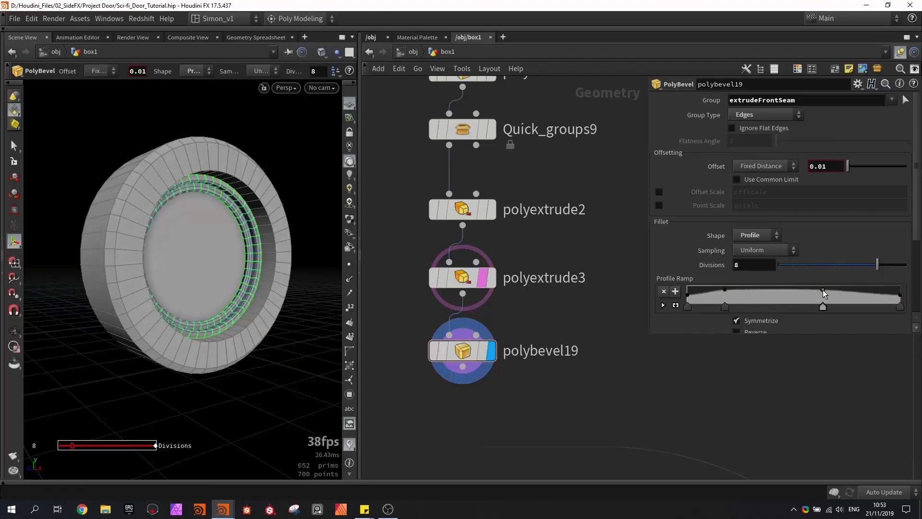
{"action": "left_click", "coordinate": [862, 293]}
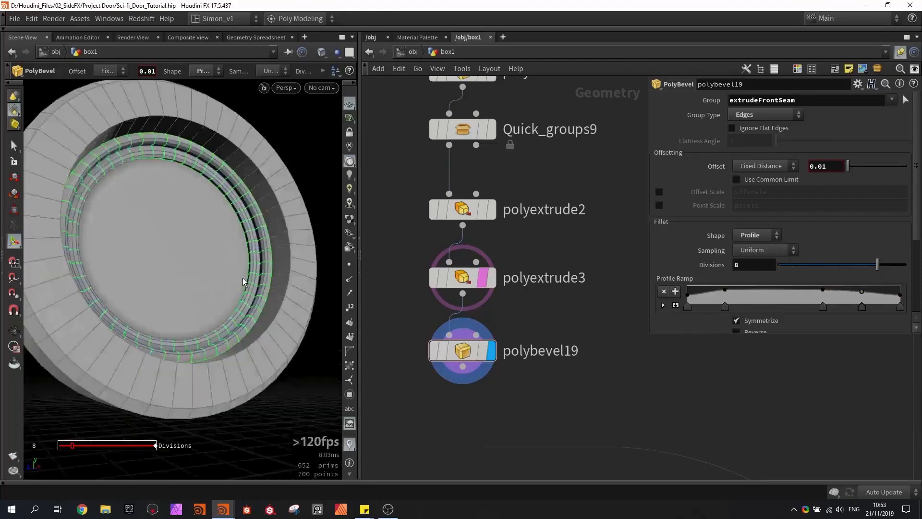
- Set polybevel19's offset to 0.02, add a low point near the middle of the profile ramp, and reduce divisions to 6
{"action": "scroll", "coordinate": [243, 277], "scroll_direction": "up", "scroll_amount": 2}
{"action": "scroll", "coordinate": [243, 278], "scroll_direction": "down", "scroll_amount": 1}
{"action": "left_click_drag", "start_coordinate": [243, 278], "coordinate": [219, 281], "text": "alt"}
{"action": "left_click", "coordinate": [767, 296]}
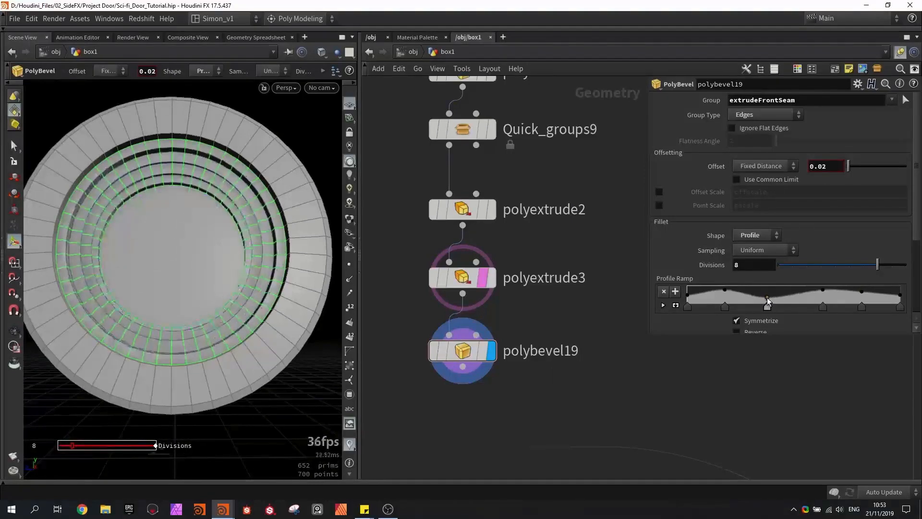
{"action": "left_click_drag", "start_coordinate": [326, 268], "coordinate": [235, 269], "text": "alt"}
{"action": "scroll", "coordinate": [228, 276], "scroll_direction": "down", "scroll_amount": 4}
{"action": "scroll", "coordinate": [235, 269], "scroll_direction": "up", "scroll_amount": 5}
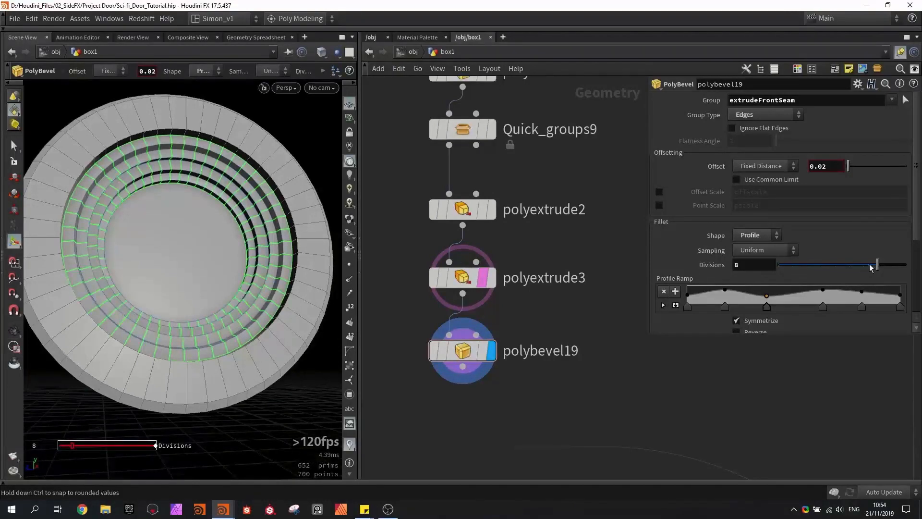
{"action": "left_click_drag", "start_coordinate": [870, 267], "coordinate": [846, 267]}
{"action": "left_click_drag", "start_coordinate": [235, 302], "coordinate": [253, 289], "text": "alt"}
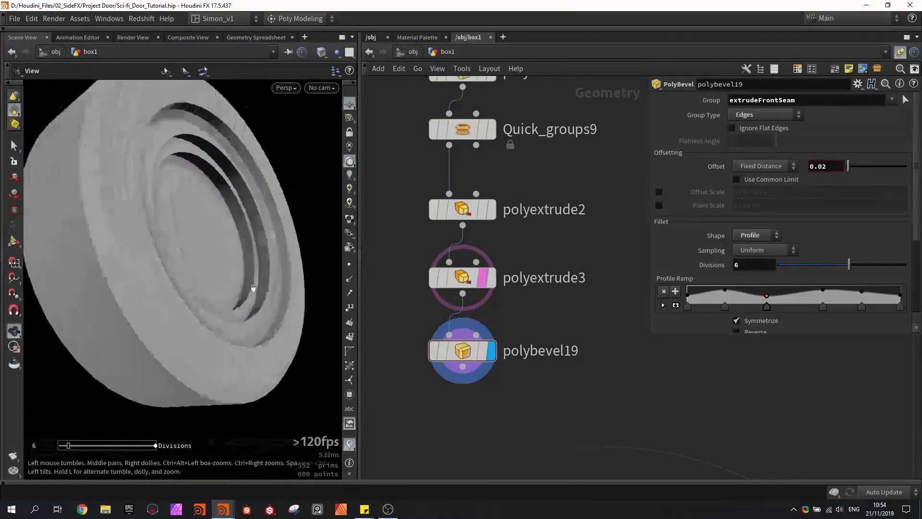
- Add a Boolean node fed by polybevel19 and place a Torus node and a Box node beside the chain
{"action": "key", "text": "Tab"}
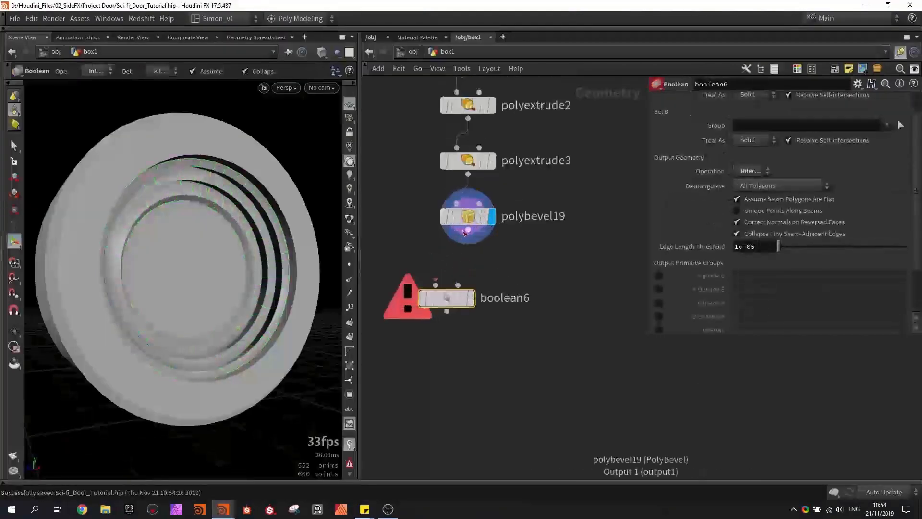
{"action": "left_click_drag", "start_coordinate": [464, 232], "coordinate": [436, 285]}
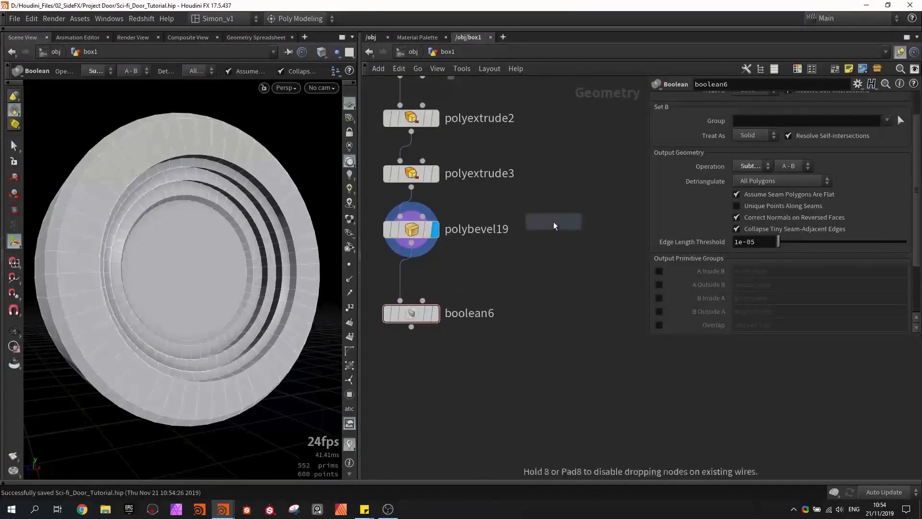
{"action": "left_click", "coordinate": [553, 223]}
{"action": "left_click", "coordinate": [578, 224]}
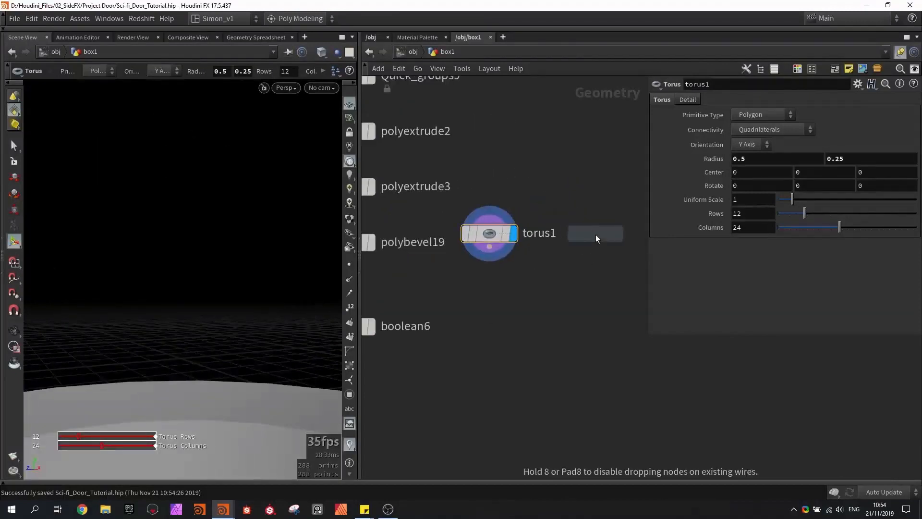
{"action": "left_click", "coordinate": [595, 234]}
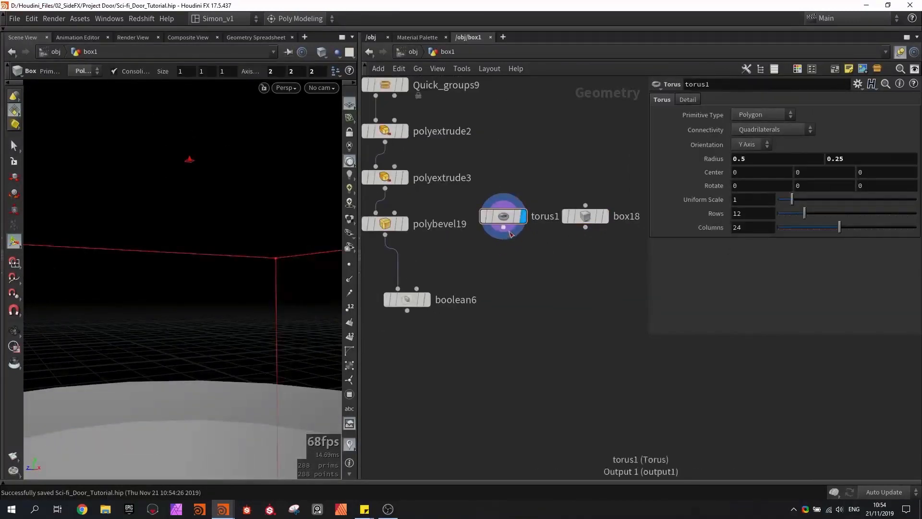
- Connect torus1 as the displayed Boolean's second input, orient it along the X axis, shrink it, and move it up onto the disc
{"action": "left_click_drag", "start_coordinate": [504, 226], "coordinate": [415, 288]}
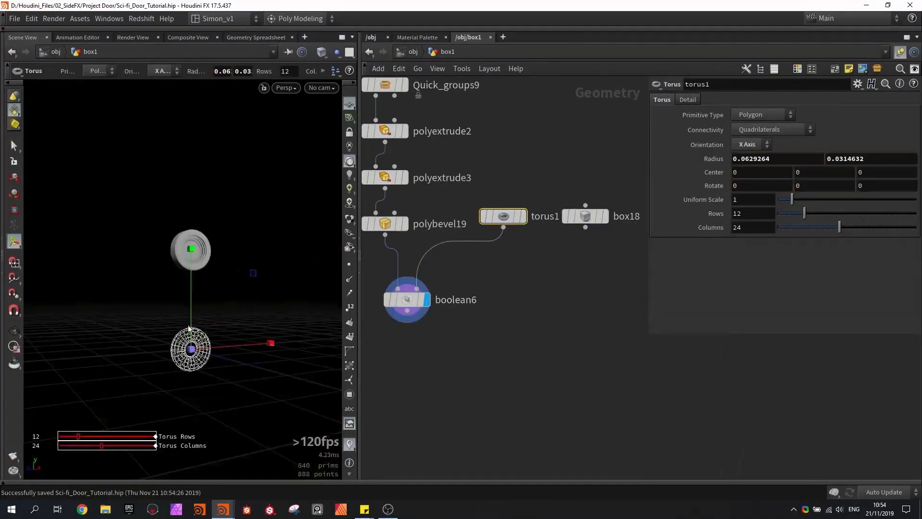
{"action": "left_click_drag", "start_coordinate": [187, 331], "coordinate": [194, 225]}
{"action": "key", "text": "Escape"}
{"action": "right_click_drag", "start_coordinate": [196, 220], "coordinate": [201, 283], "text": "alt"}
{"action": "left_click_drag", "start_coordinate": [259, 299], "coordinate": [277, 303]}
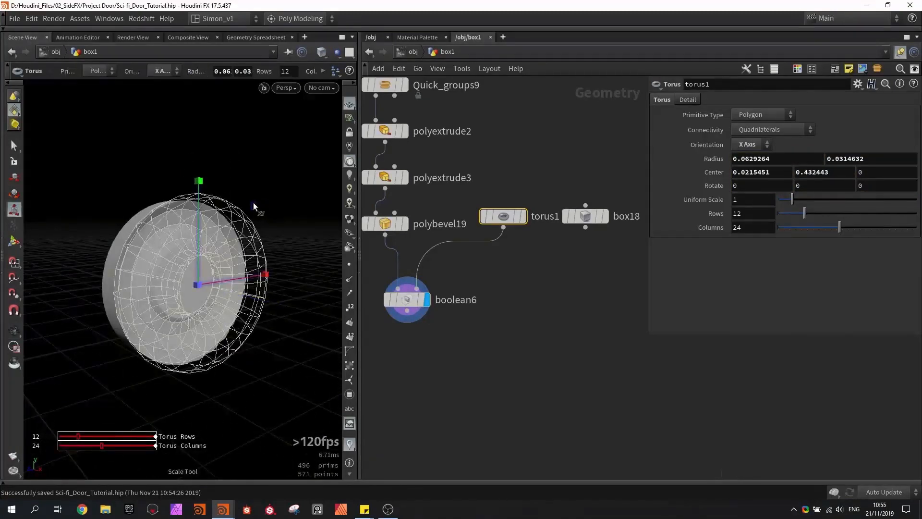
- Fit torus1 inside the disc's central recess with radii of about 0.033 and 0.009, 4 rows and 19 columns
{"action": "key", "text": "r"}
{"action": "key", "text": "e"}
{"action": "left_click_drag", "start_coordinate": [255, 208], "coordinate": [251, 215]}
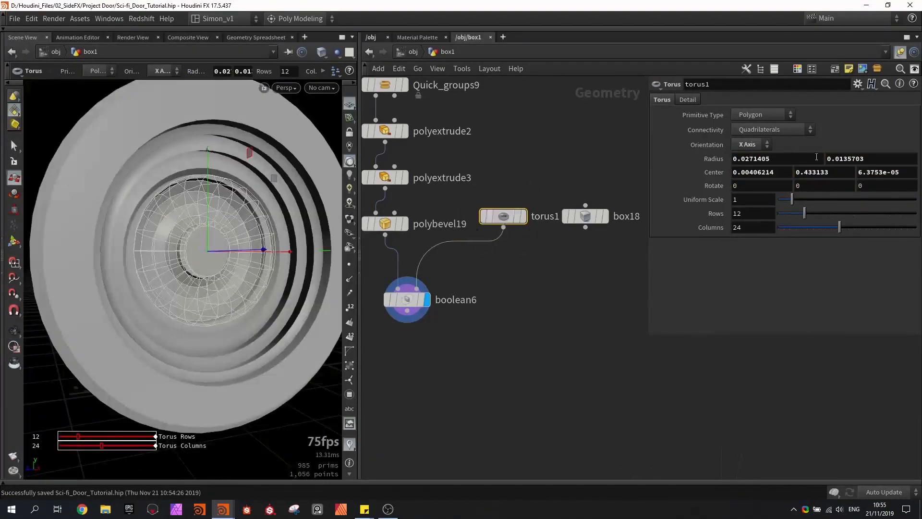
{"action": "left_click_drag", "start_coordinate": [804, 218], "coordinate": [783, 213]}
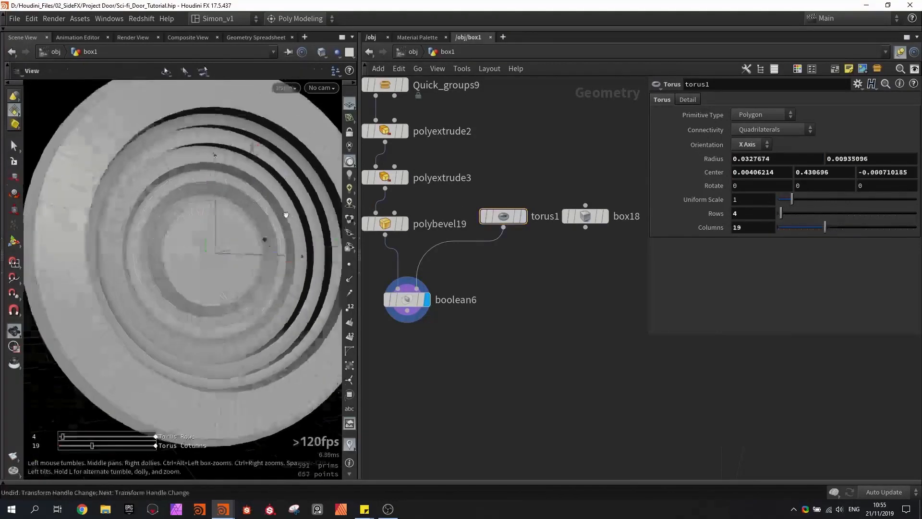
{"action": "left_click_drag", "start_coordinate": [286, 214], "coordinate": [269, 225], "text": "alt"}
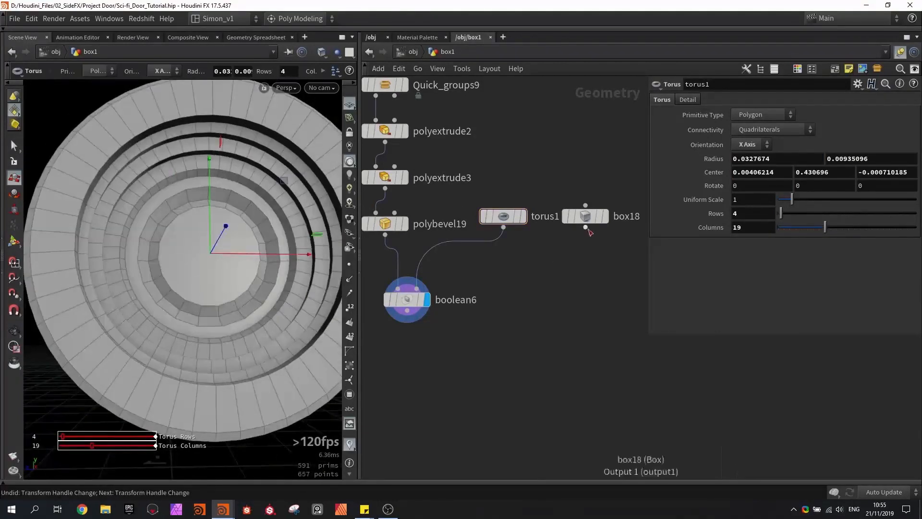
- Merge torus1 and box18 and feed the merged geometry into boolean6's second input
{"action": "left_click_drag", "start_coordinate": [588, 229], "coordinate": [475, 198]}
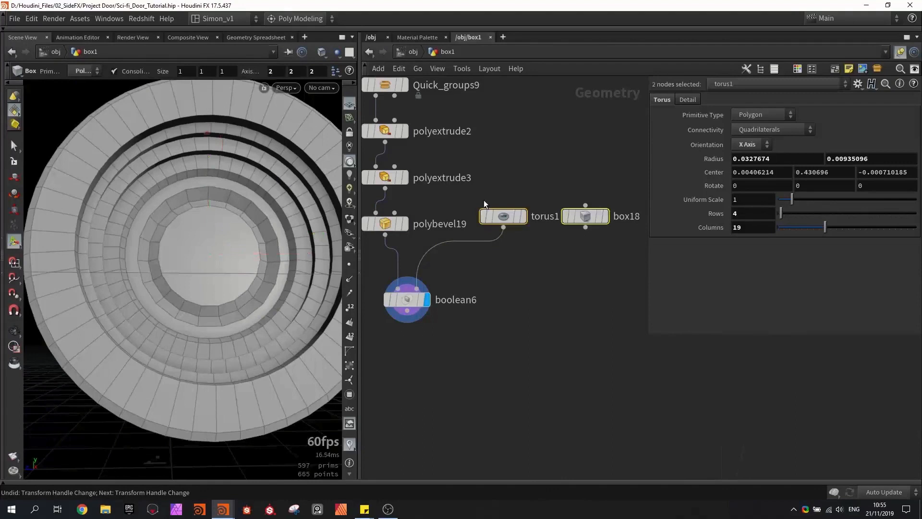
{"action": "left_click", "coordinate": [504, 228], "text": "alt"}
{"action": "left_click", "coordinate": [424, 286]}
{"action": "left_click_drag", "start_coordinate": [530, 255], "coordinate": [539, 265]}
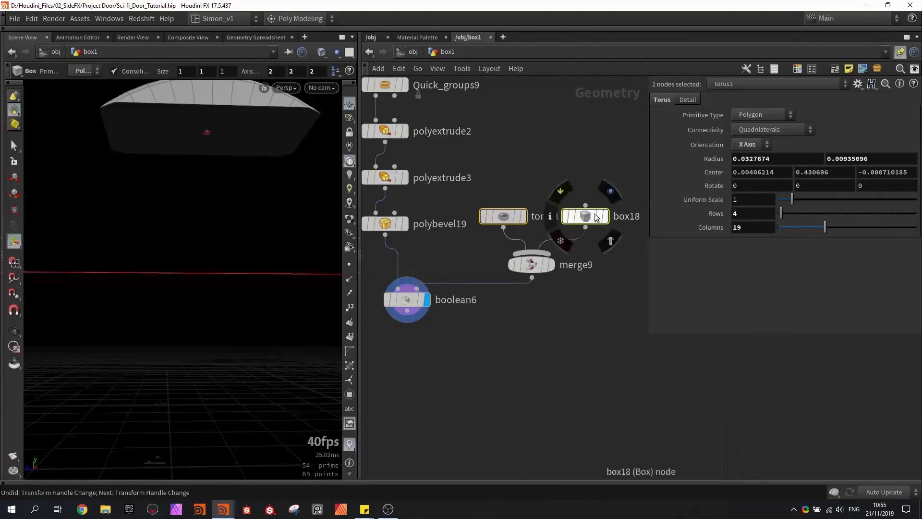
- Resize box18 to about 0.072 by 0.042 by 0.008 as a vertical slot cutter at the disc's centre, and save the scene
{"action": "left_click", "coordinate": [585, 216]}
{"action": "mouse_move", "coordinate": [196, 189]}
{"action": "left_mouse_down"}
{"action": "mouse_move", "coordinate": [192, 220]}
{"action": "mouse_move", "coordinate": [196, 176]}
{"action": "left_mouse_up"}
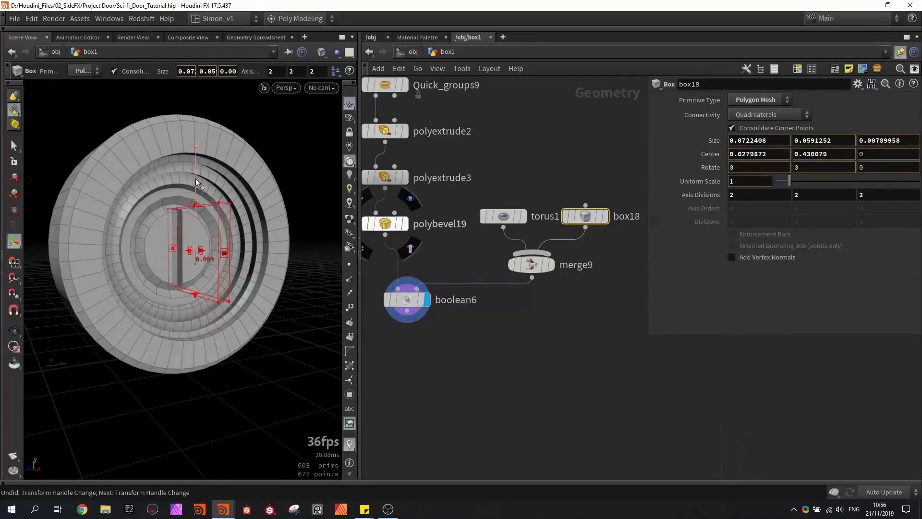
{"action": "scroll", "coordinate": [176, 224], "scroll_direction": "up", "scroll_amount": 5}
{"action": "left_click_drag", "start_coordinate": [175, 235], "coordinate": [117, 243], "text": "alt"}
{"action": "scroll", "coordinate": [117, 243], "scroll_direction": "down", "scroll_amount": 4}
{"action": "key", "text": "ctrl+s"}
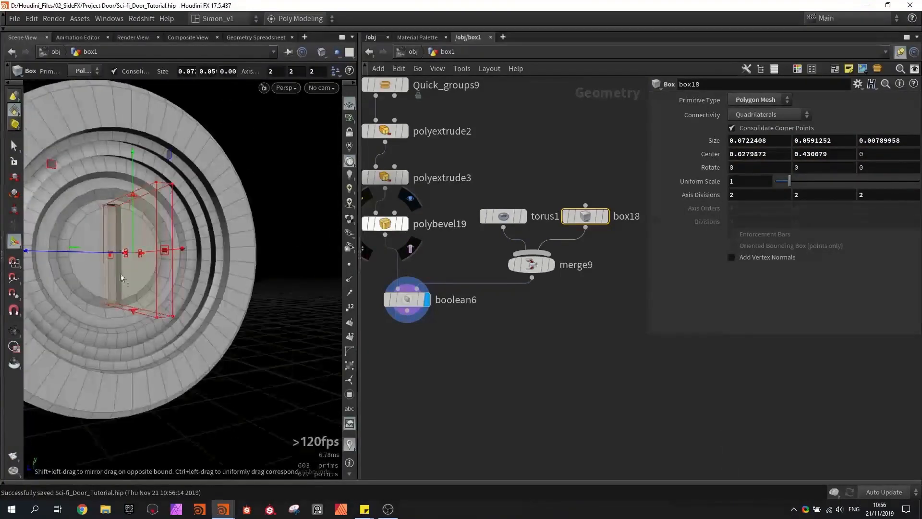
{"action": "left_click_drag", "start_coordinate": [134, 311], "coordinate": [120, 269]}
- Add a GameDev Symmetrize node below boolean6 and display it
{"action": "type", "text": "sy"}
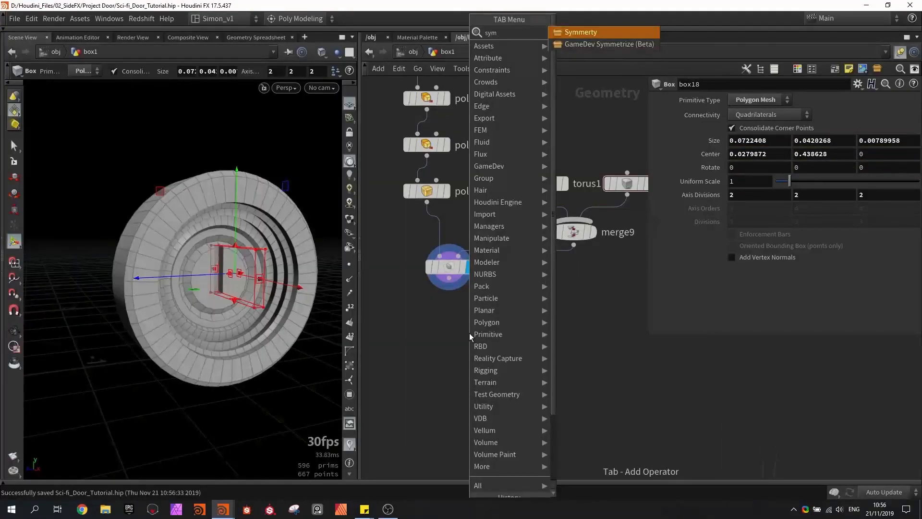
{"action": "type", "text": "m"}
{"action": "key", "text": "Down"}
{"action": "key", "text": "Return"}
{"action": "left_click", "coordinate": [461, 330]}
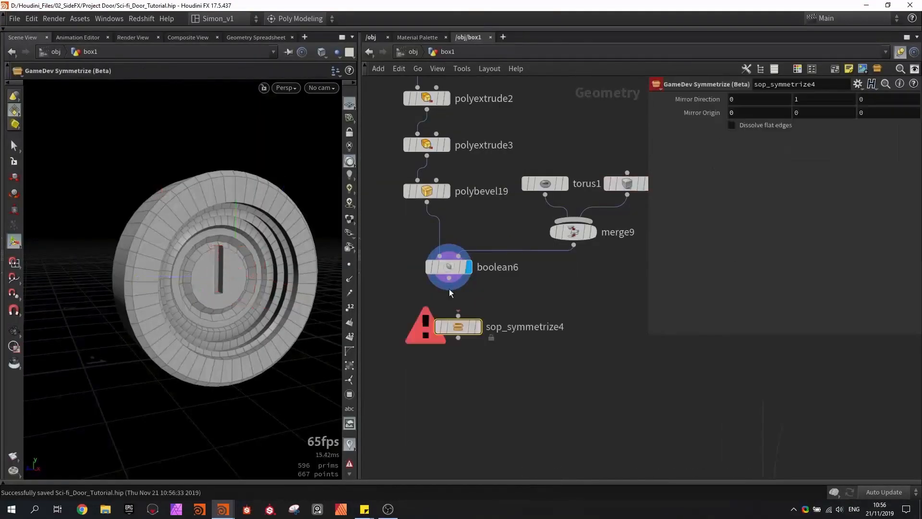
{"action": "left_click", "coordinate": [479, 327]}
- Insert a Transform node between boolean6 and sop_symmetrize4, translate the disc about 0.0101 in X, and save the scene
{"action": "scroll", "coordinate": [216, 304], "scroll_direction": "down", "scroll_amount": 5}
{"action": "left_click_drag", "start_coordinate": [216, 305], "coordinate": [320, 336], "text": "alt"}
{"action": "left_click_drag", "start_coordinate": [173, 367], "coordinate": [189, 315]}
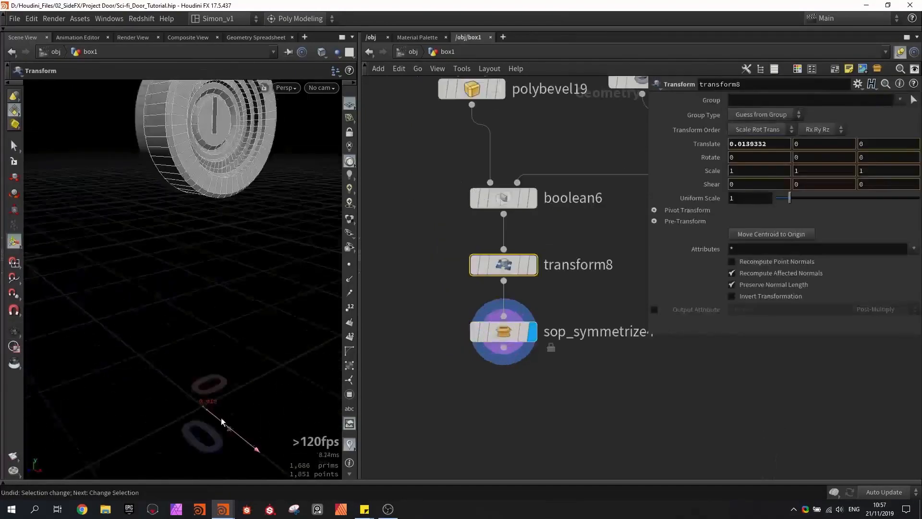
{"action": "left_click_drag", "start_coordinate": [222, 418], "coordinate": [222, 418]}
{"action": "middle_click_drag", "start_coordinate": [181, 173], "coordinate": [158, 257], "text": "alt"}
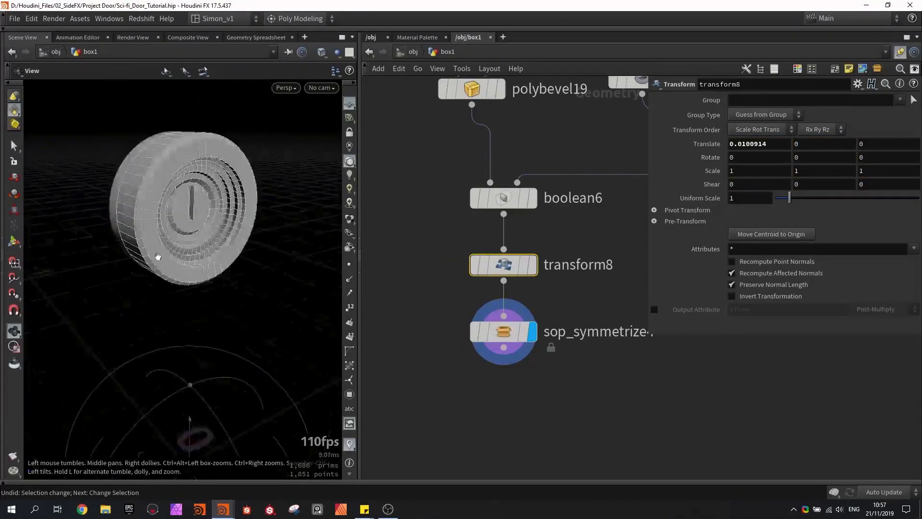
{"action": "scroll", "coordinate": [163, 247], "scroll_direction": "up", "scroll_amount": 4}
{"action": "left_click_drag", "start_coordinate": [181, 214], "coordinate": [165, 204], "text": "alt"}
{"action": "key", "text": "ctrl+s"}
{"action": "middle_click_drag", "start_coordinate": [420, 234], "coordinate": [450, 207]}
{"action": "scroll", "coordinate": [450, 208], "scroll_direction": "down", "scroll_amount": 5}
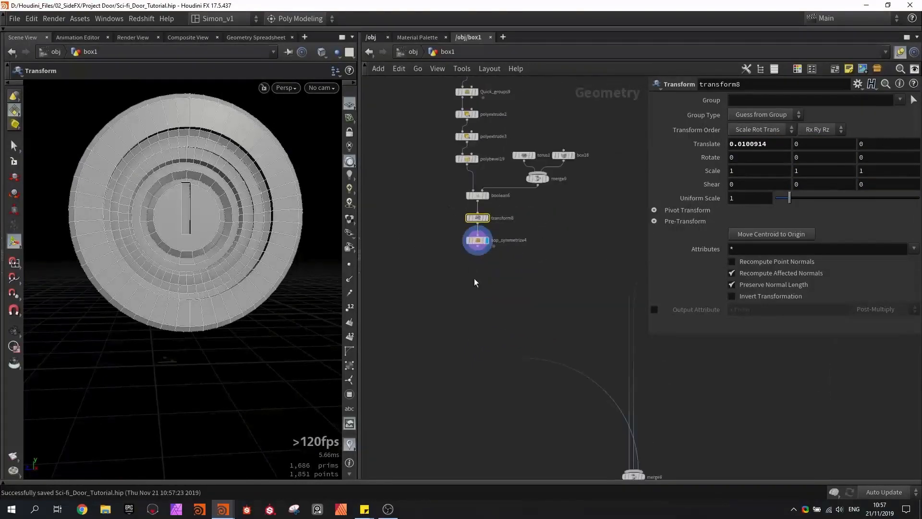
- Connect sop_symmetrize4 to the door's final merge node and display the merged door
{"action": "middle_click_drag", "start_coordinate": [475, 279], "coordinate": [475, 227]}
{"action": "scroll", "coordinate": [475, 227], "scroll_direction": "down", "scroll_amount": 3}
{"action": "left_click_drag", "start_coordinate": [476, 210], "coordinate": [567, 339]}
{"action": "scroll", "coordinate": [569, 343], "scroll_direction": "up", "scroll_amount": 3}
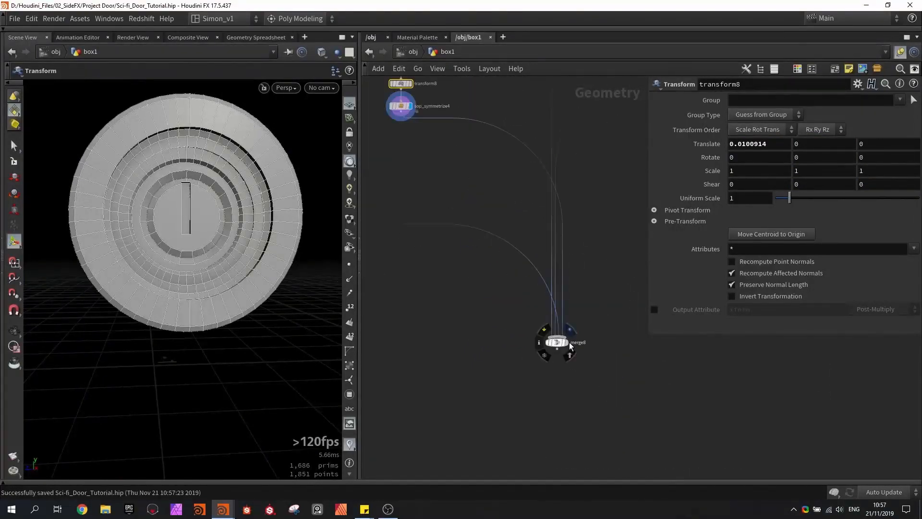
{"action": "left_click", "coordinate": [569, 343]}
- Move the round centre piece outward from the door by setting transform8's X translation to about 0.0292, and save the scene
{"action": "left_click_drag", "start_coordinate": [208, 269], "coordinate": [205, 255], "text": "alt"}
{"action": "scroll", "coordinate": [206, 255], "scroll_direction": "down", "scroll_amount": 5}
{"action": "middle_click_drag", "start_coordinate": [450, 158], "coordinate": [519, 281]}
{"action": "scroll", "coordinate": [457, 201], "scroll_direction": "up", "scroll_amount": 3}
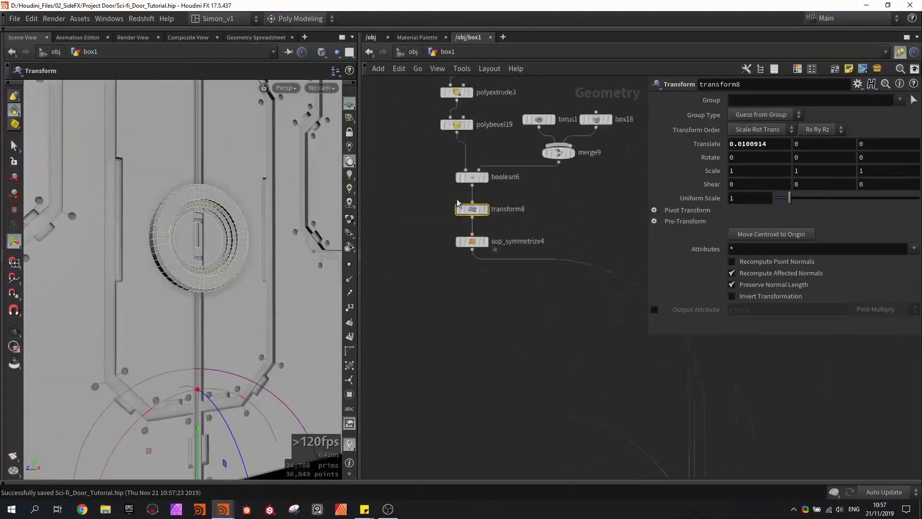
{"action": "scroll", "coordinate": [457, 201], "scroll_direction": "up", "scroll_amount": 1}
{"action": "left_click_drag", "start_coordinate": [179, 233], "coordinate": [267, 250], "text": "alt"}
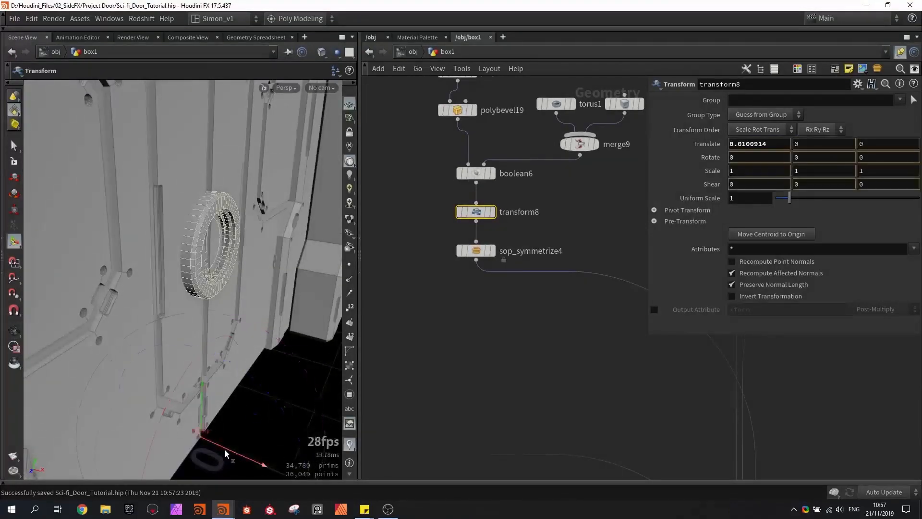
{"action": "left_click_drag", "start_coordinate": [226, 454], "coordinate": [233, 457]}
{"action": "left_click_drag", "start_coordinate": [230, 336], "coordinate": [200, 242], "text": "alt"}
- Duplicate the existing ID_index Attribute Create node and insert the copy between sop_symmetrize4 and the final merge
{"action": "scroll", "coordinate": [171, 264], "scroll_direction": "down", "scroll_amount": 5}
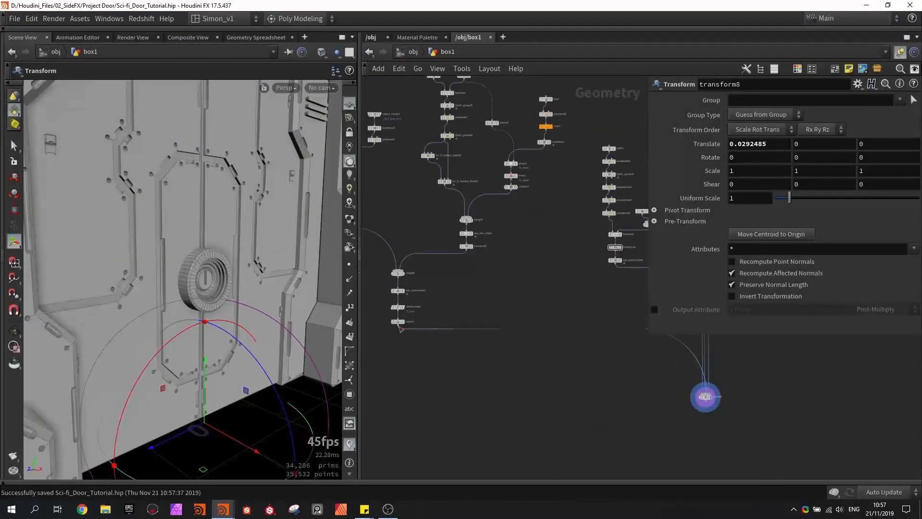
{"action": "left_click_drag", "start_coordinate": [398, 307], "coordinate": [637, 282], "text": "alt"}
{"action": "middle_click_drag", "start_coordinate": [573, 294], "coordinate": [437, 336]}
{"action": "scroll", "coordinate": [507, 320], "scroll_direction": "up", "scroll_amount": 4}
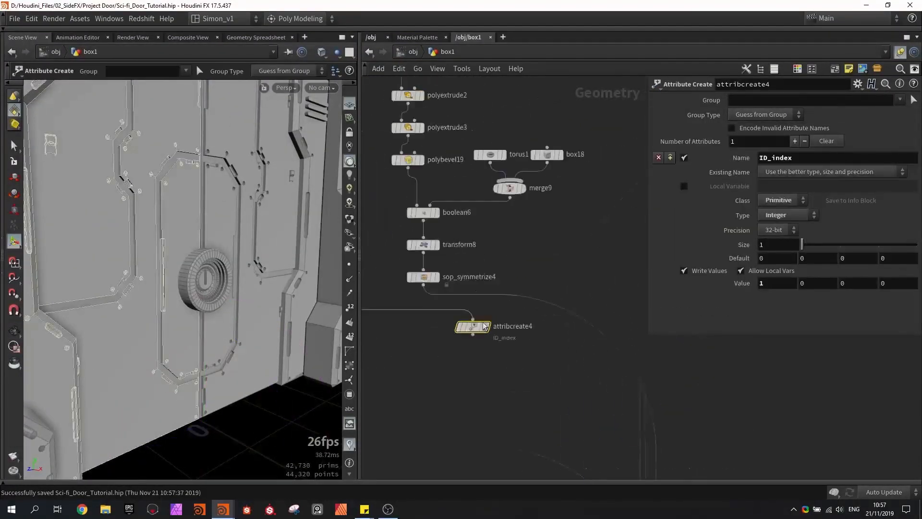
{"action": "left_click_drag", "start_coordinate": [476, 329], "coordinate": [426, 332]}
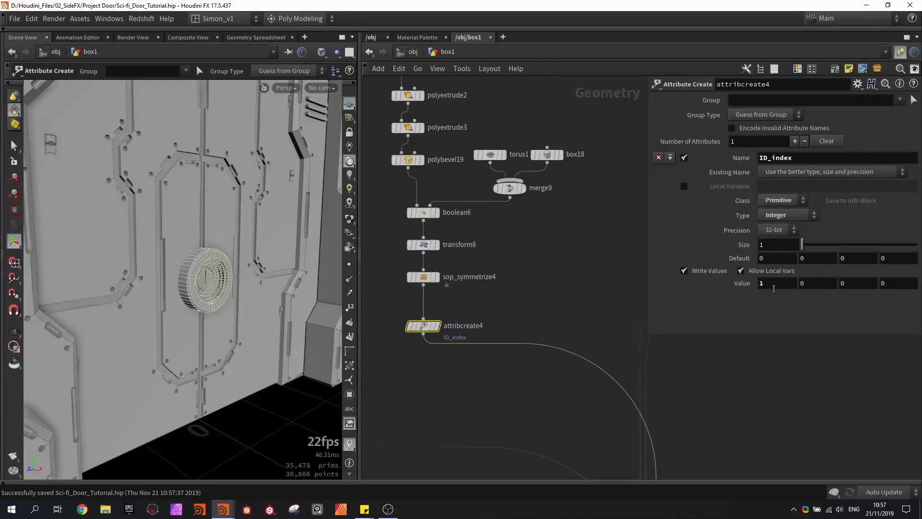